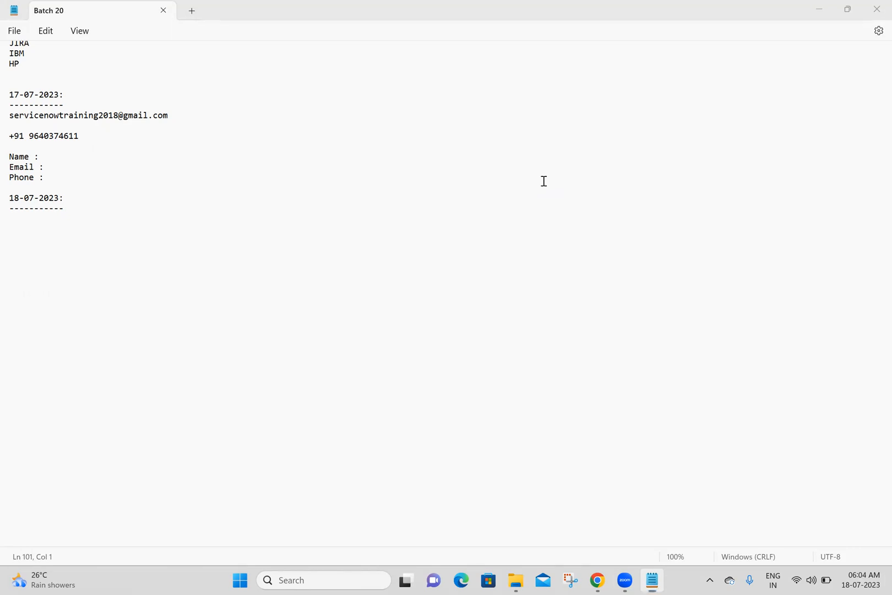
Switch to the browser, open the developer instance with Start Building, and close the blank new tab.
left_click(529, 325)
key("alt+Tab")
left_click(213, 350)
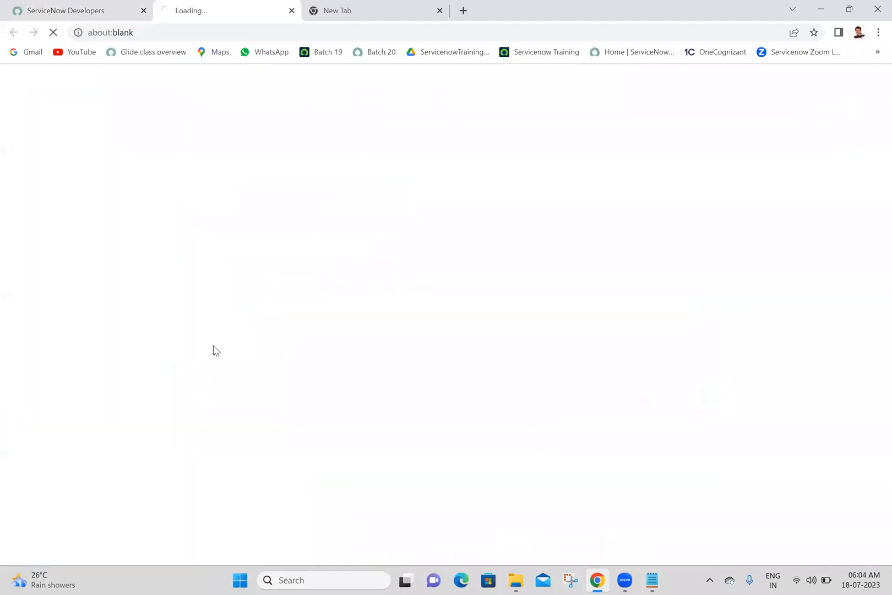
left_click(372, 15)
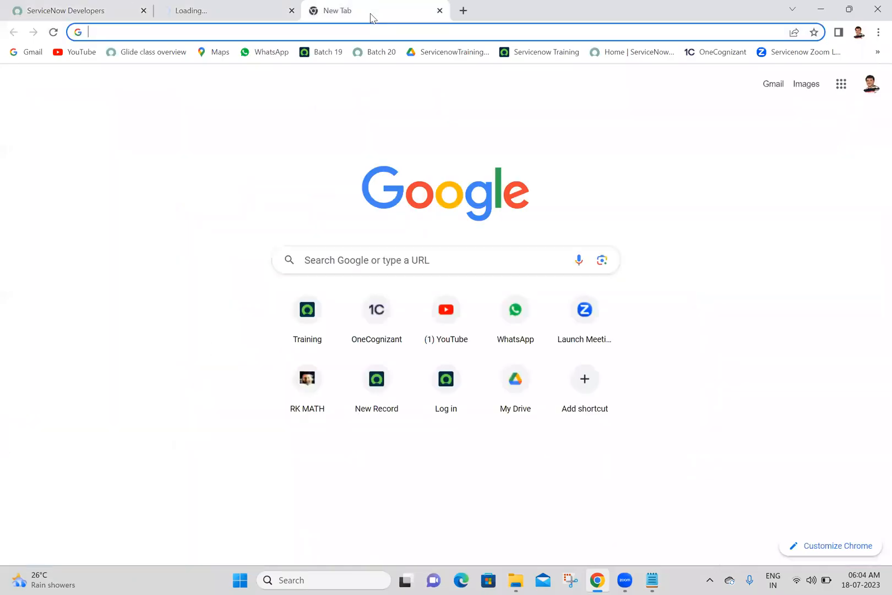
left_click(439, 11)
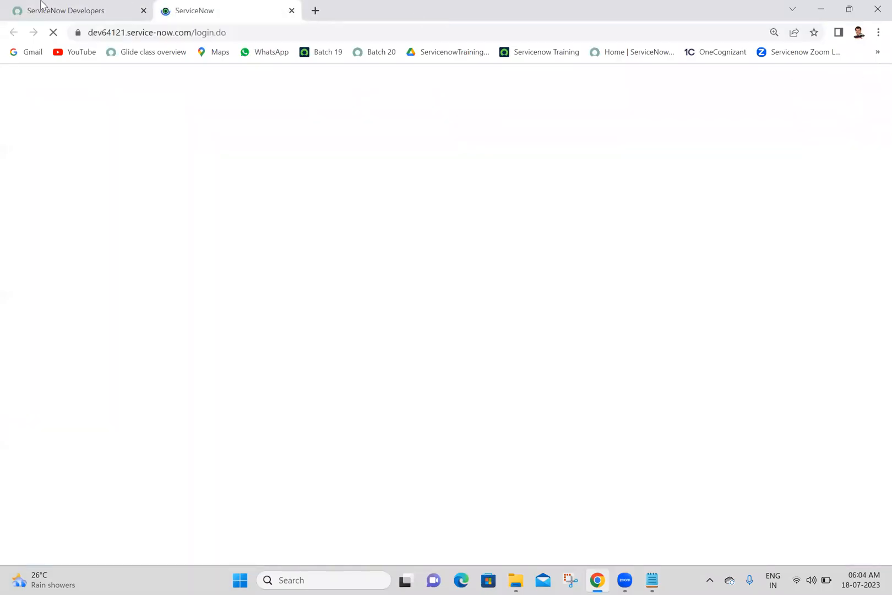
Log in to the dev64121 instance as admin using the prefilled credentials.
left_click(133, 11)
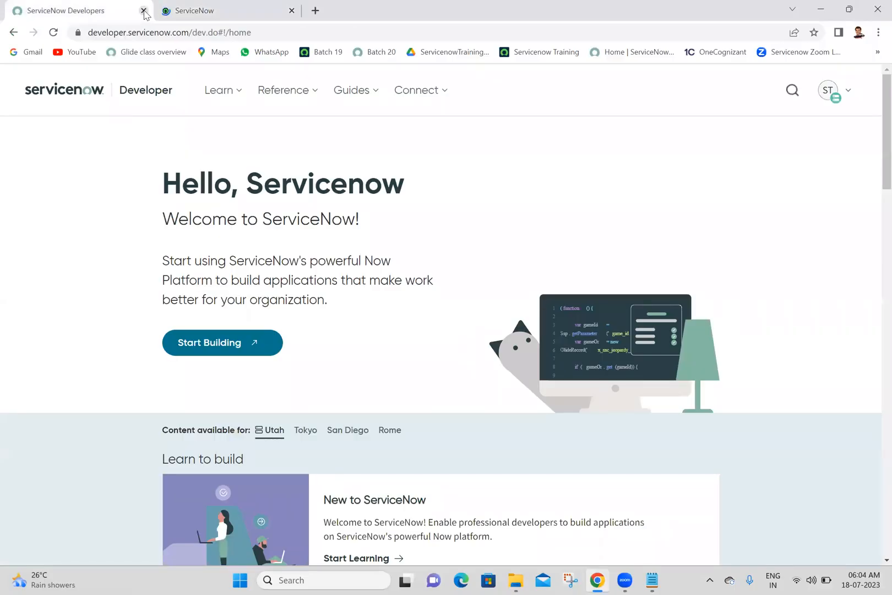
left_click(261, 6)
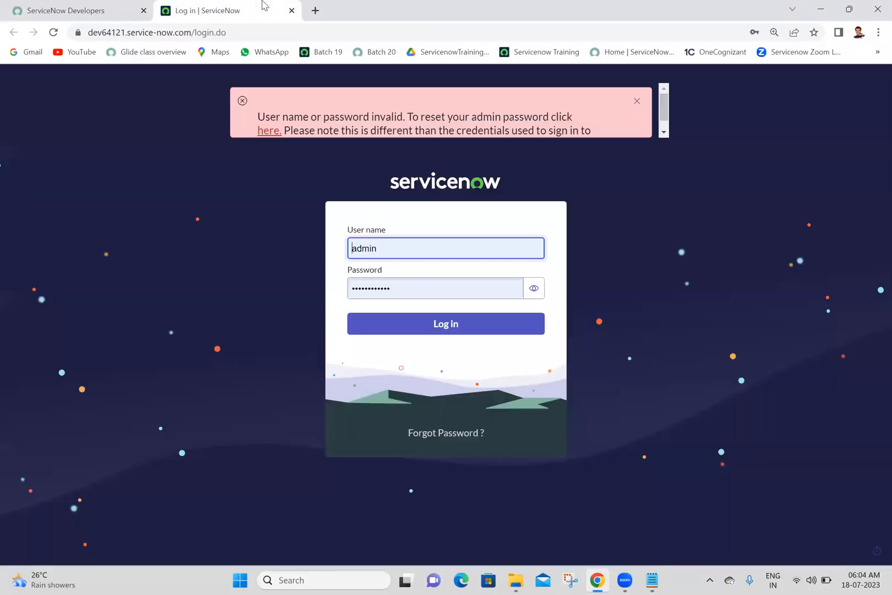
left_click(473, 330)
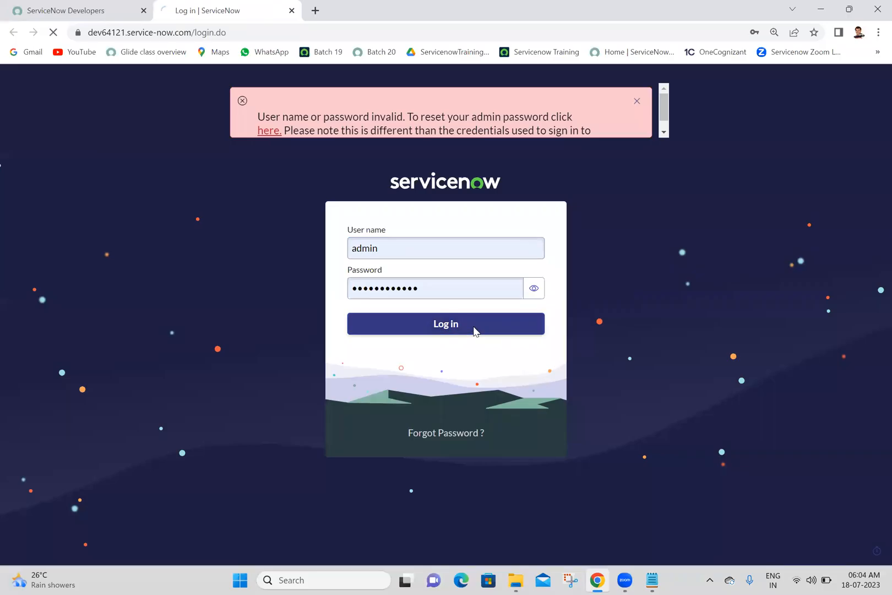
Sign out of the ServiceNow Developer site account and close that site's tab.
left_click(104, 11)
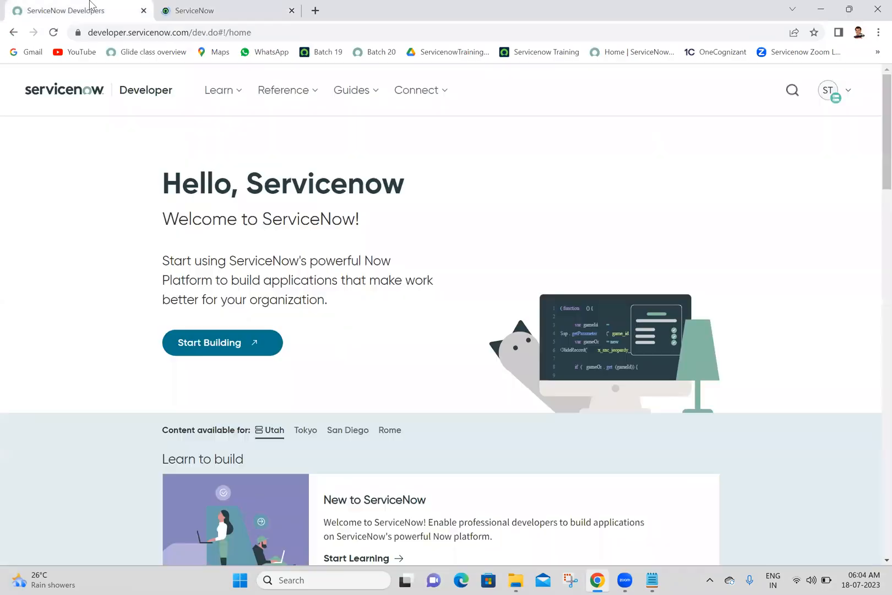
left_click(828, 92)
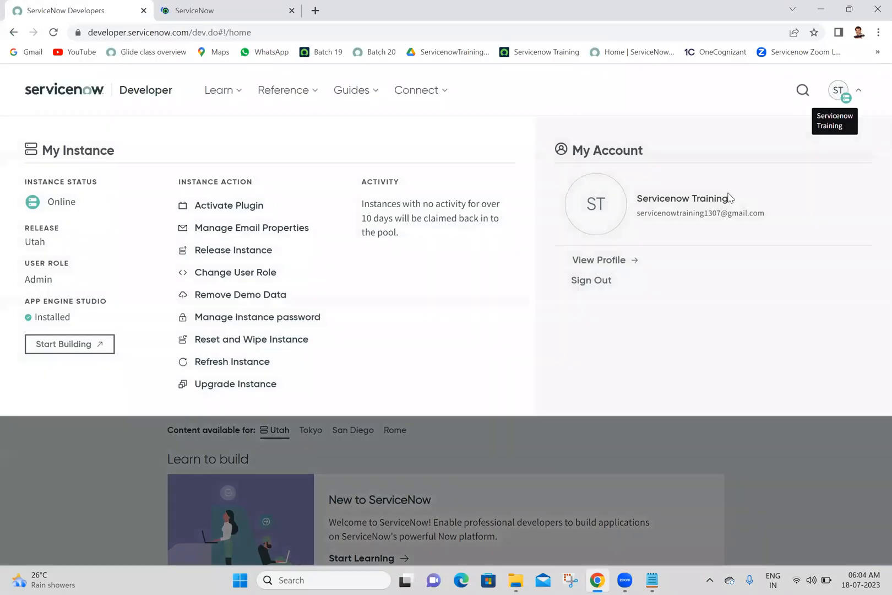
left_click(590, 281)
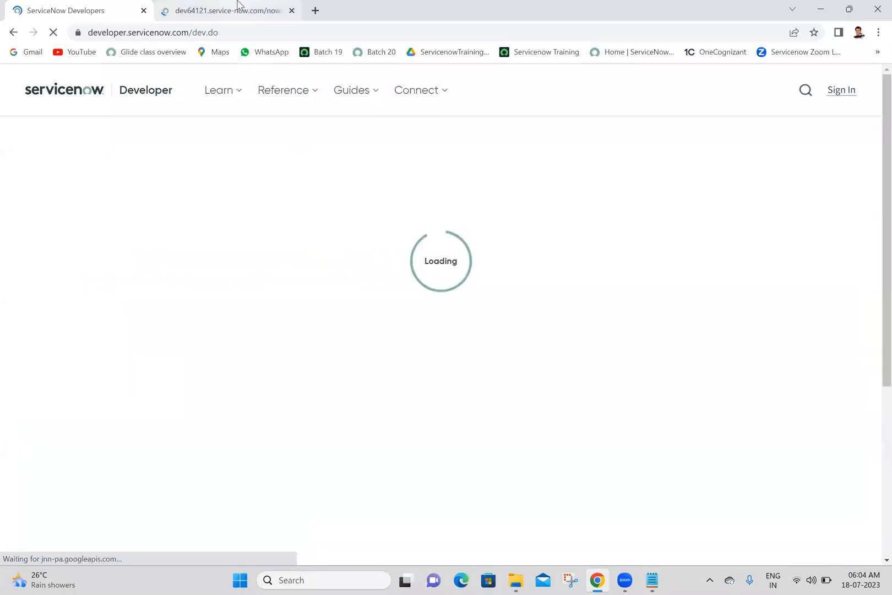
left_click(238, 6)
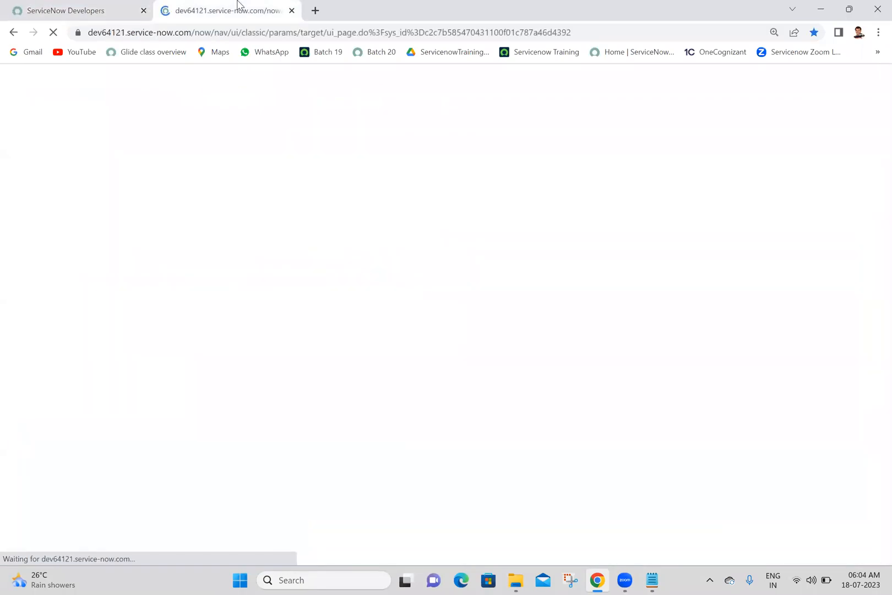
left_click(60, 8)
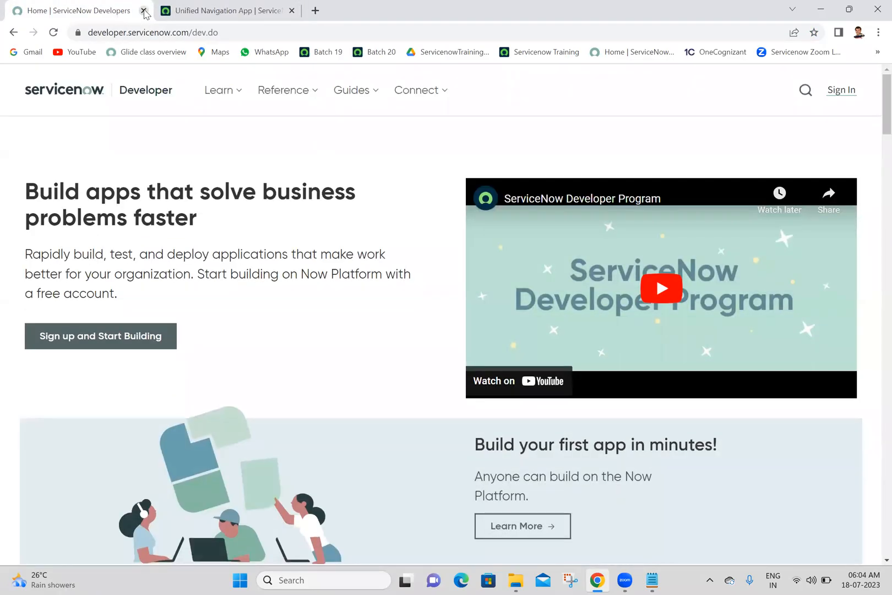
left_click(144, 10)
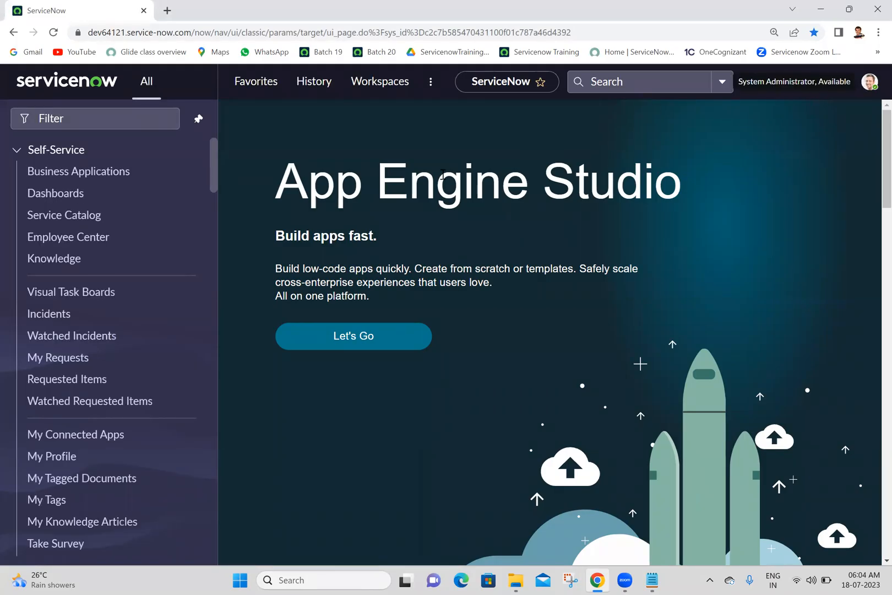
Unpin the instance's All navigation menu and enlarge the page zoom by two levels.
left_click(199, 119)
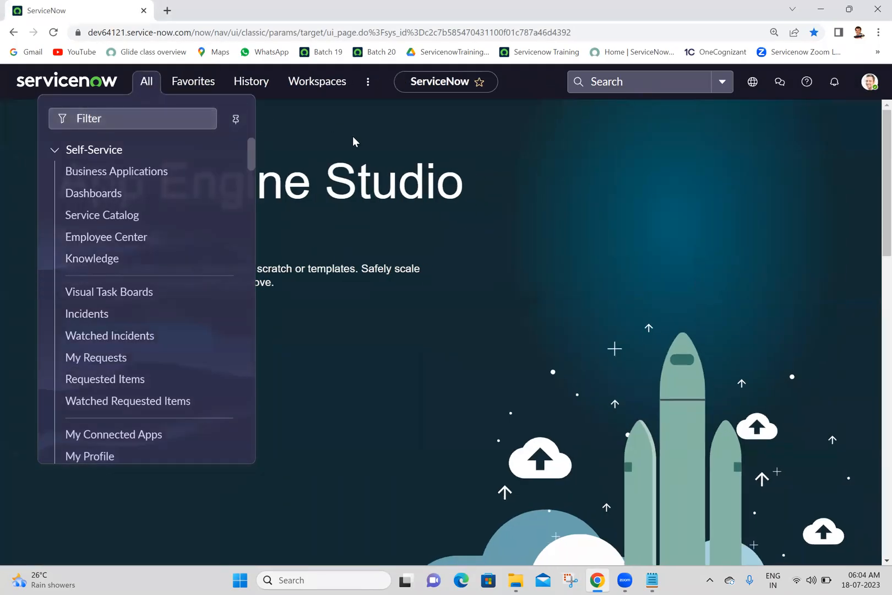
key("ctrl+plus")
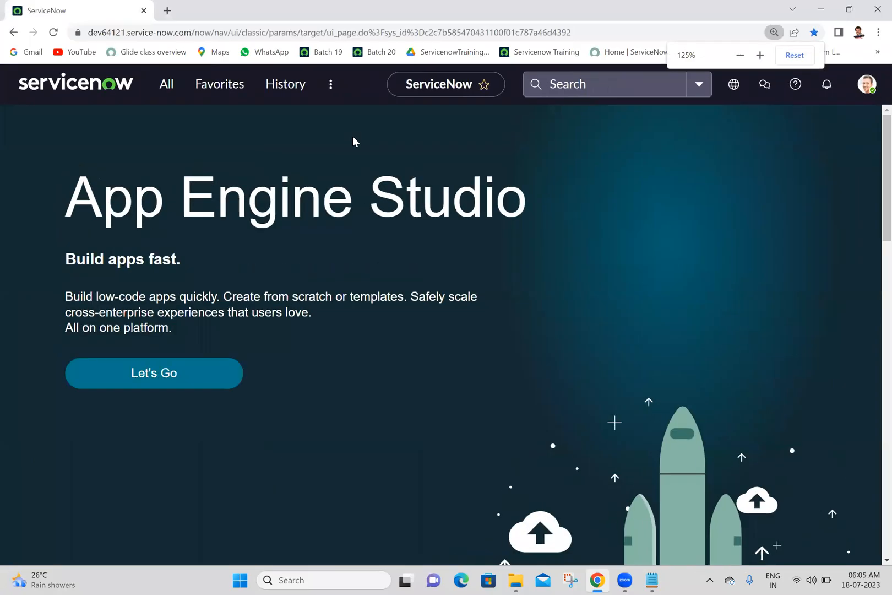
key("ctrl+plus")
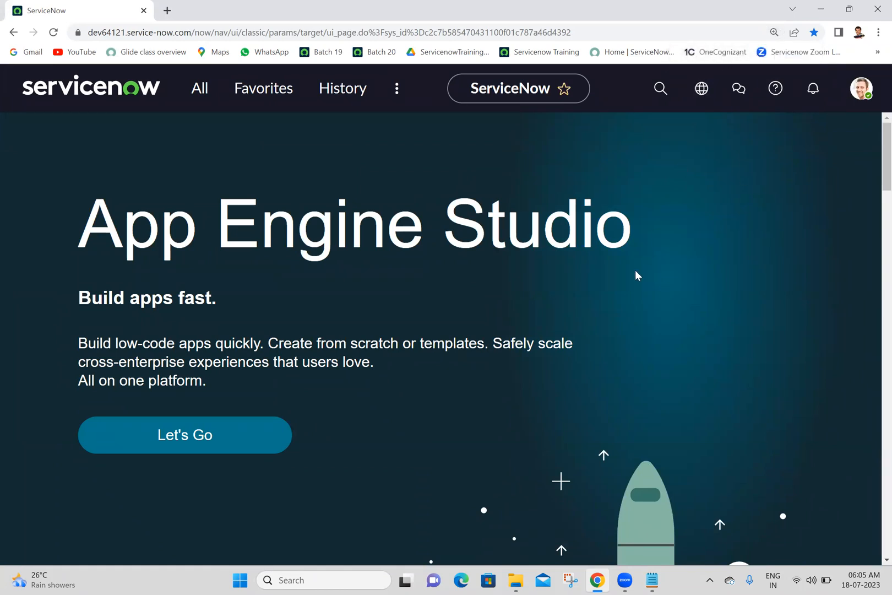
View the System Administrator's user profile, including its date format and time zone fields, and return to the home page.
left_click(863, 91)
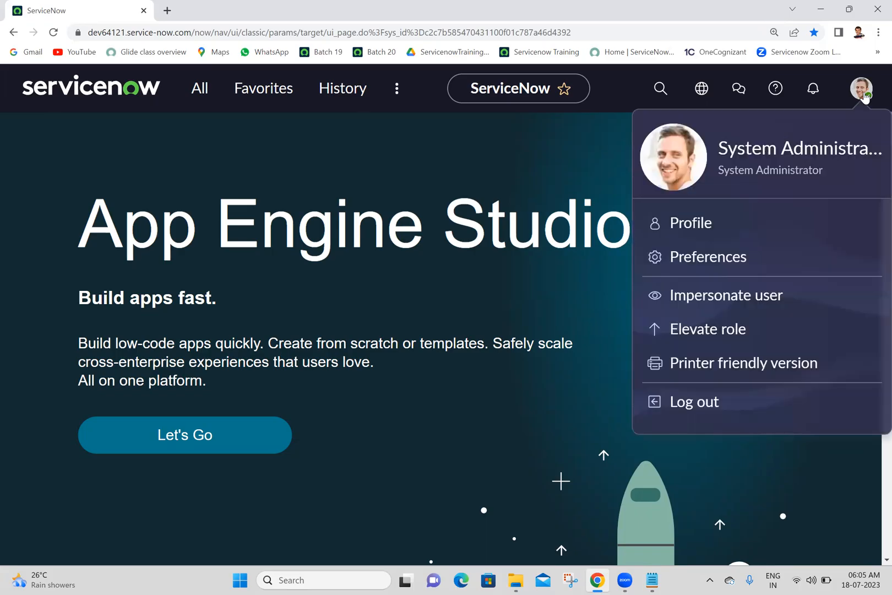
left_click(691, 223)
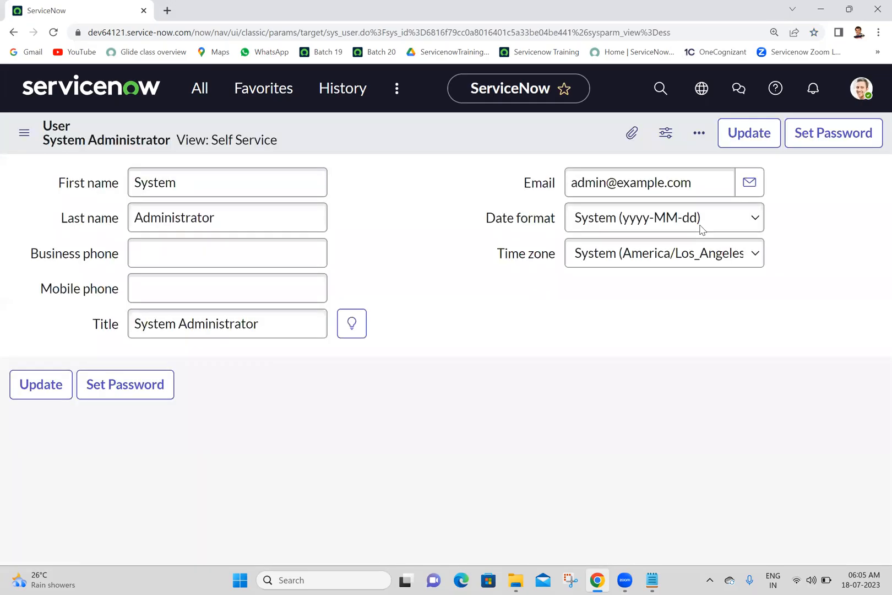
left_click(701, 229)
left_click(414, 195)
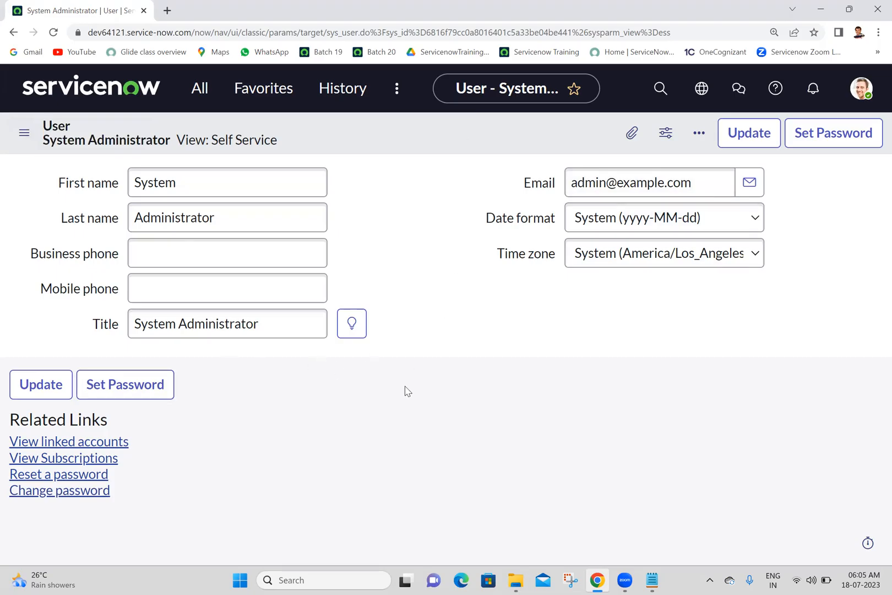
left_click(68, 94)
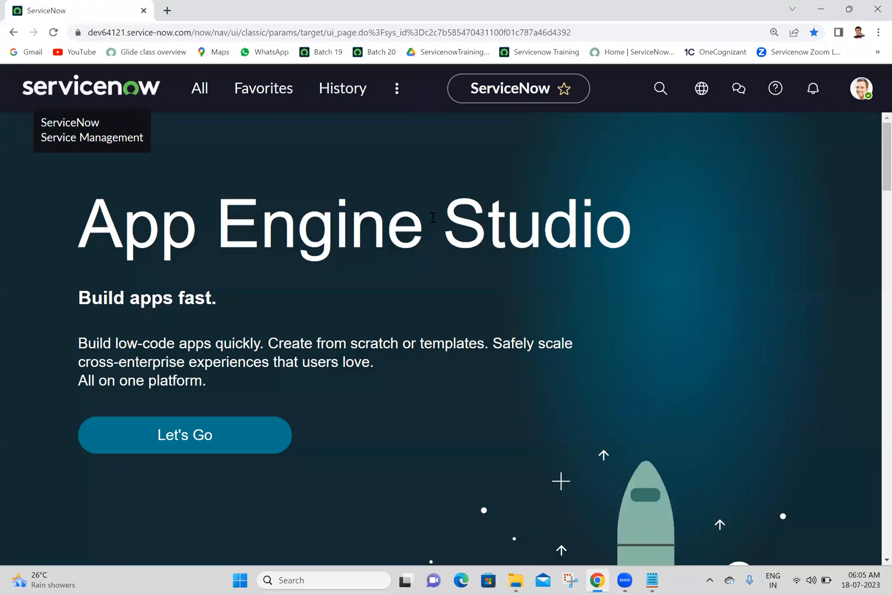
Open the user preferences, review the Display settings, and close the preferences.
left_click(862, 90)
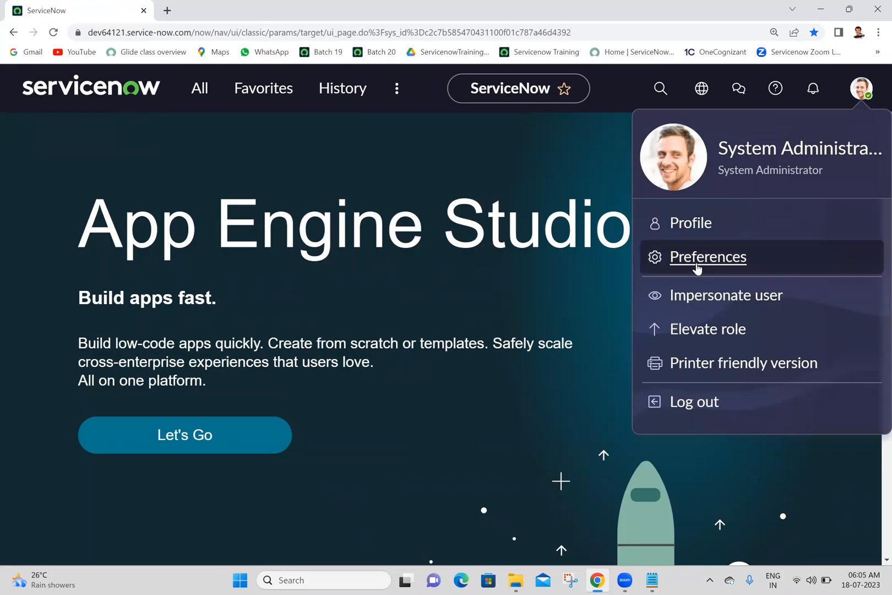
left_click(697, 267)
left_click(697, 267)
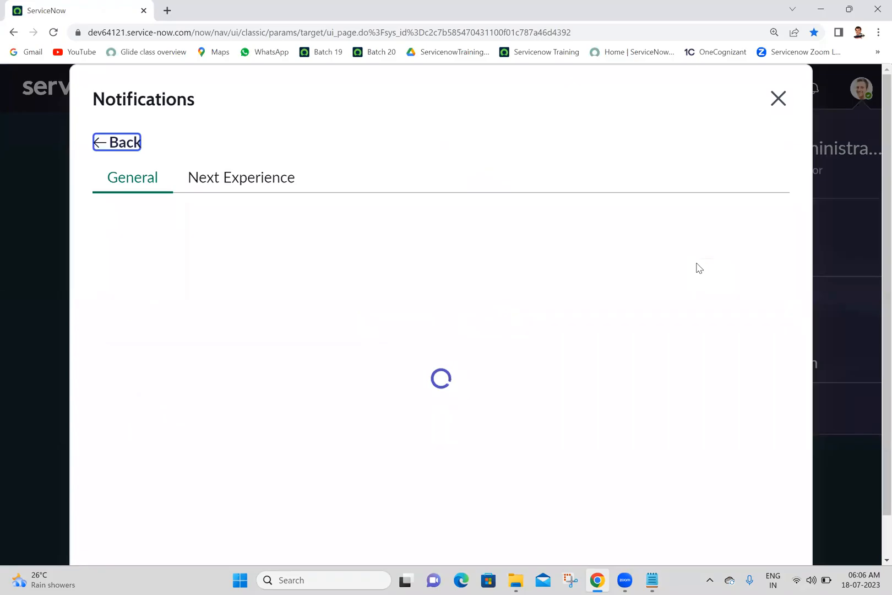
left_click(776, 104)
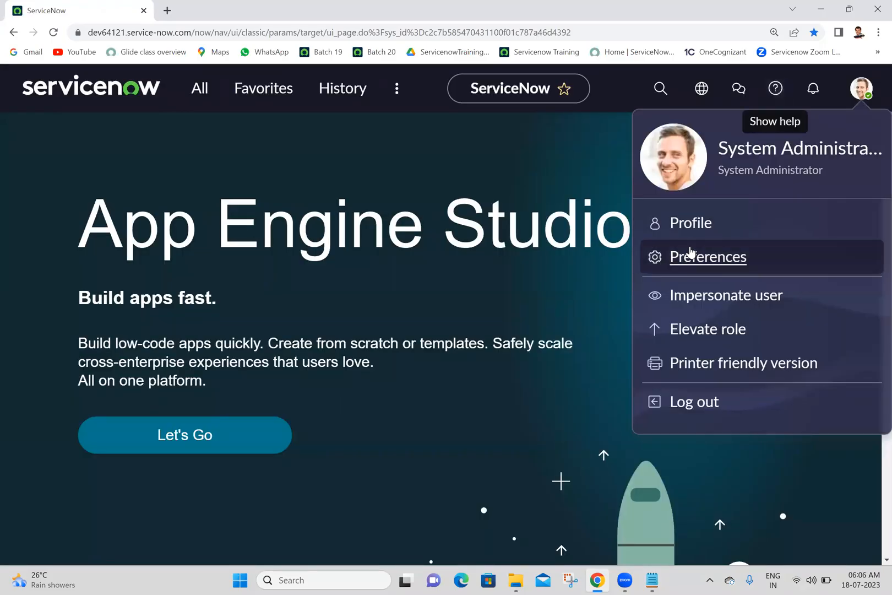
left_click(692, 267)
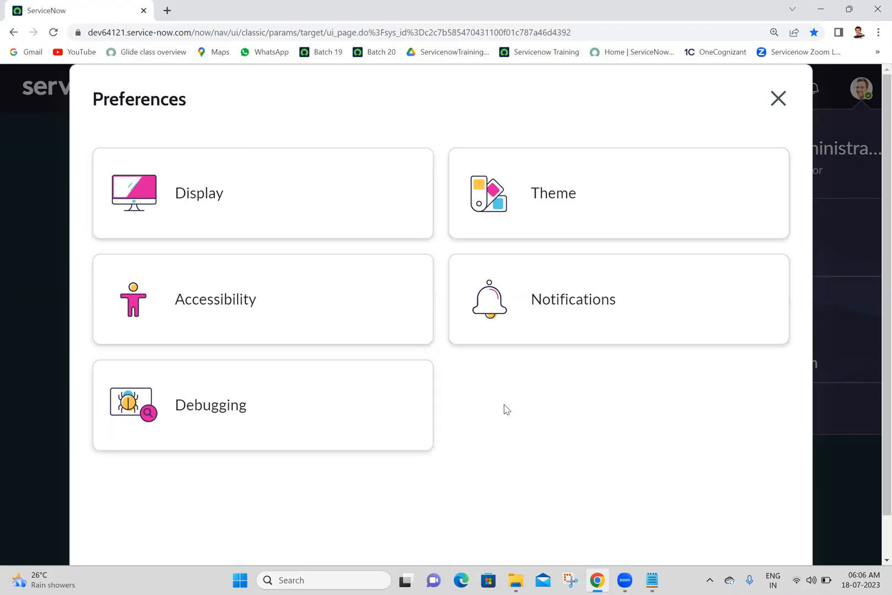
left_click(247, 192)
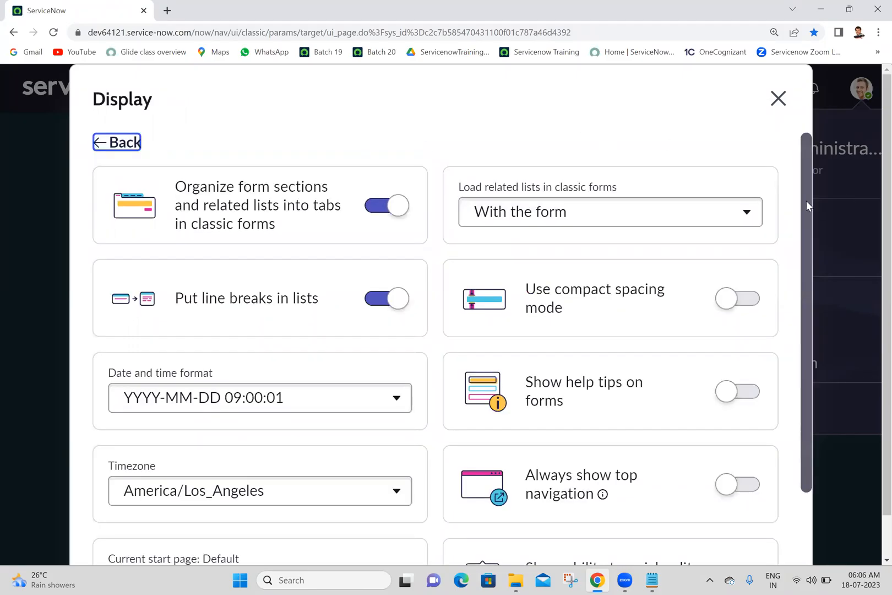
scroll(803, 201, "down", 2)
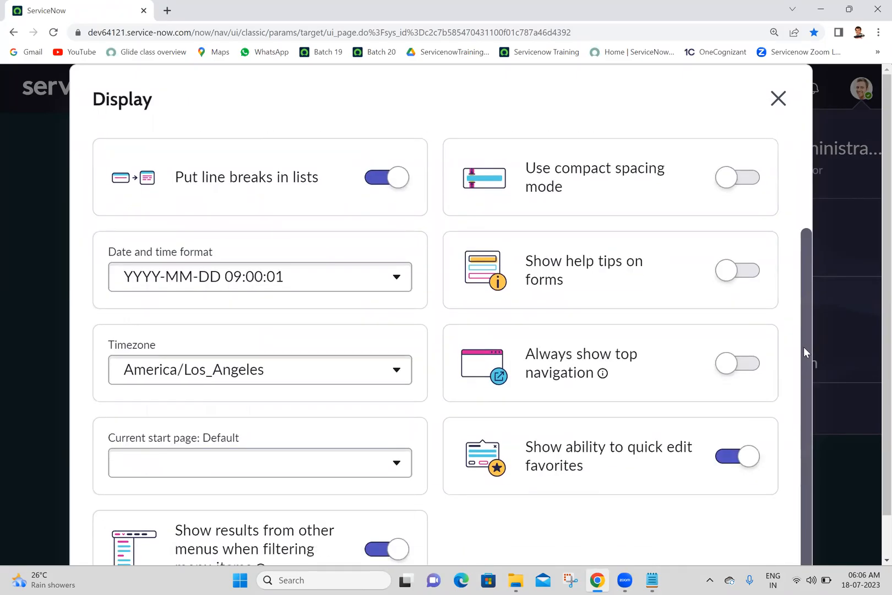
scroll(828, 187, "up", 2)
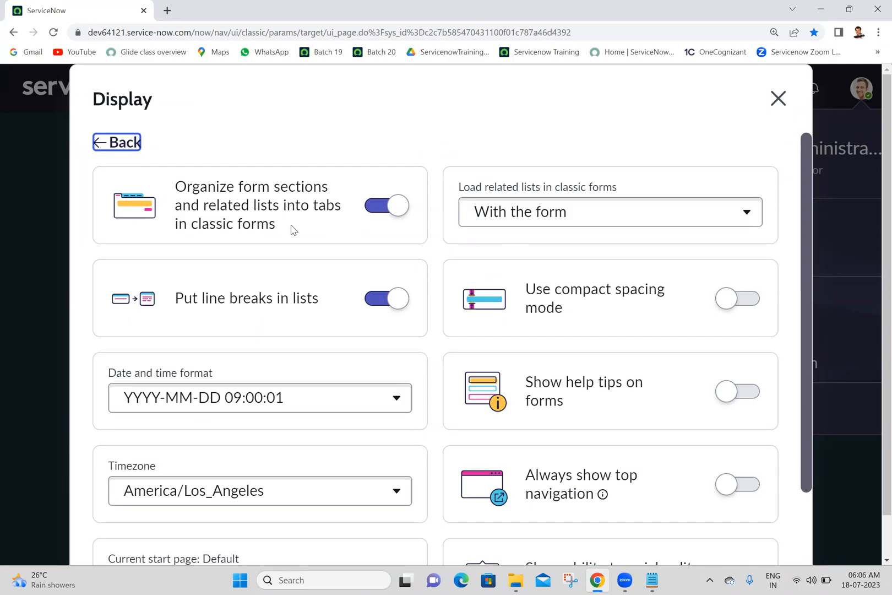
left_click(778, 105)
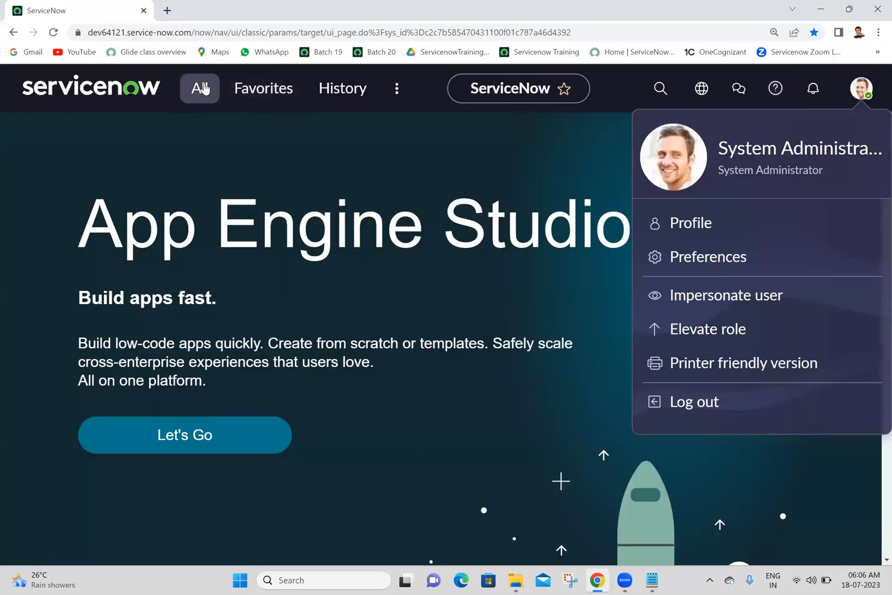
Open the incident list in its own tab with incident.LIST and open the record INC0008112.
left_click(206, 88)
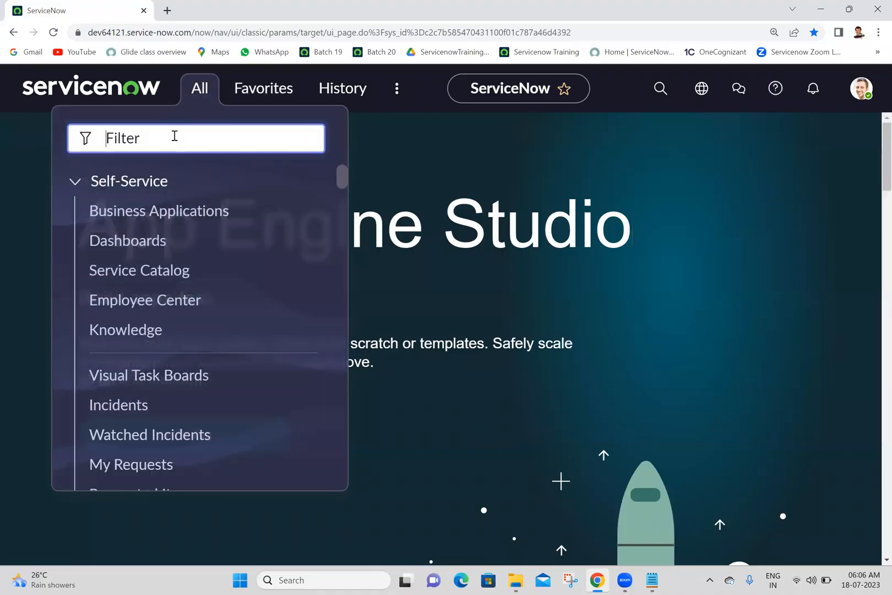
type("incident")
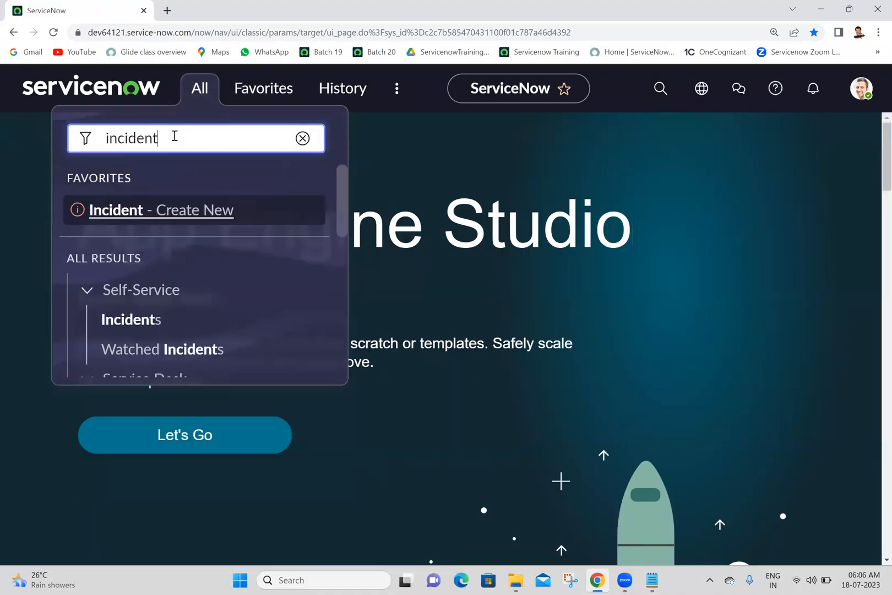
type(".LIST")
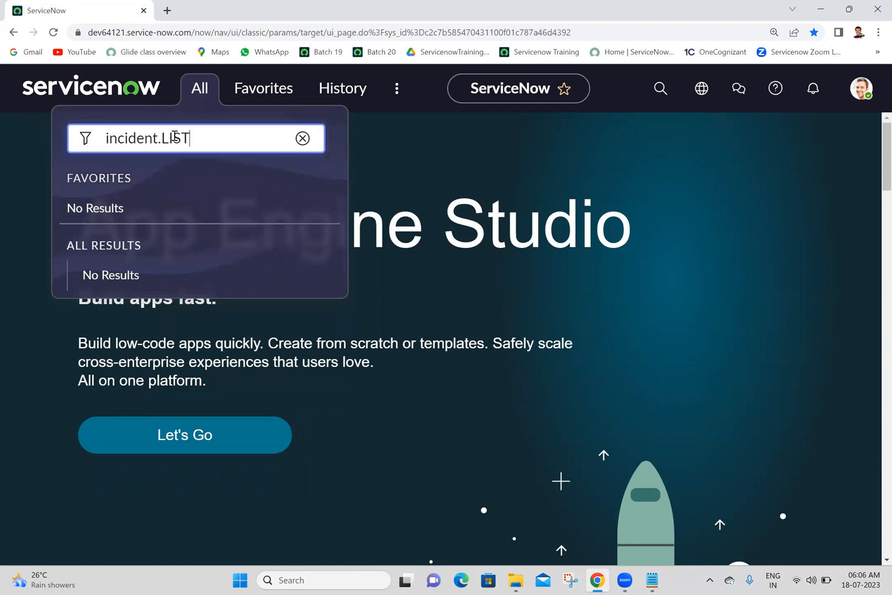
key("Return")
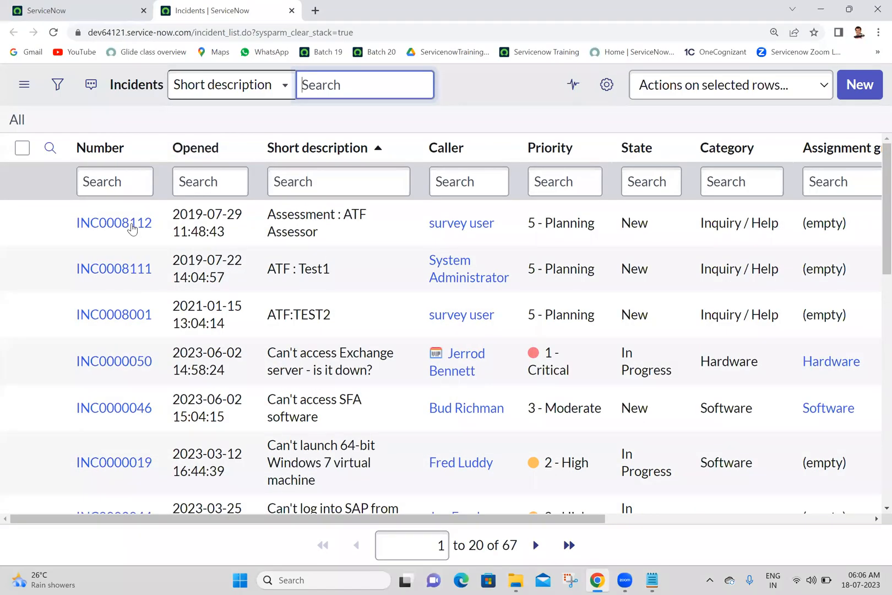
left_click(132, 227)
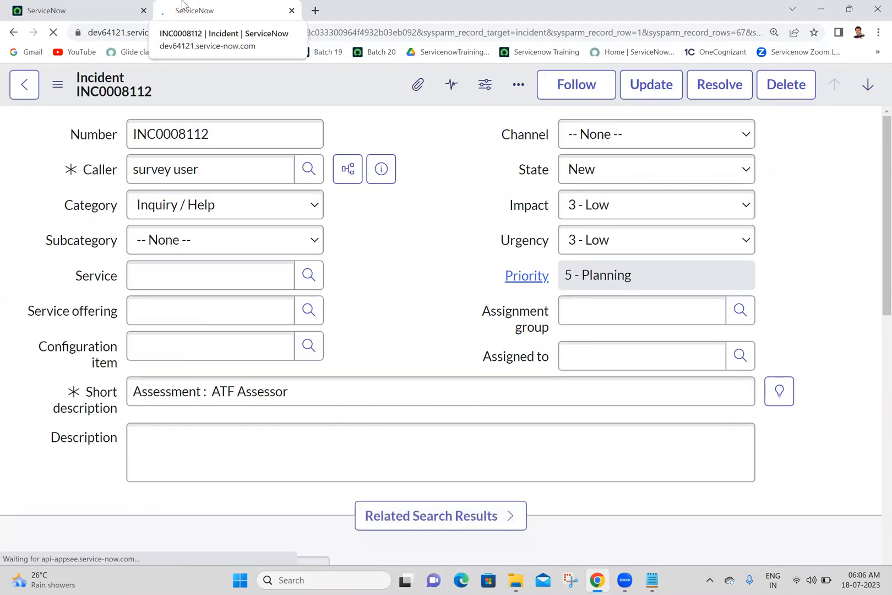
left_click(97, 8)
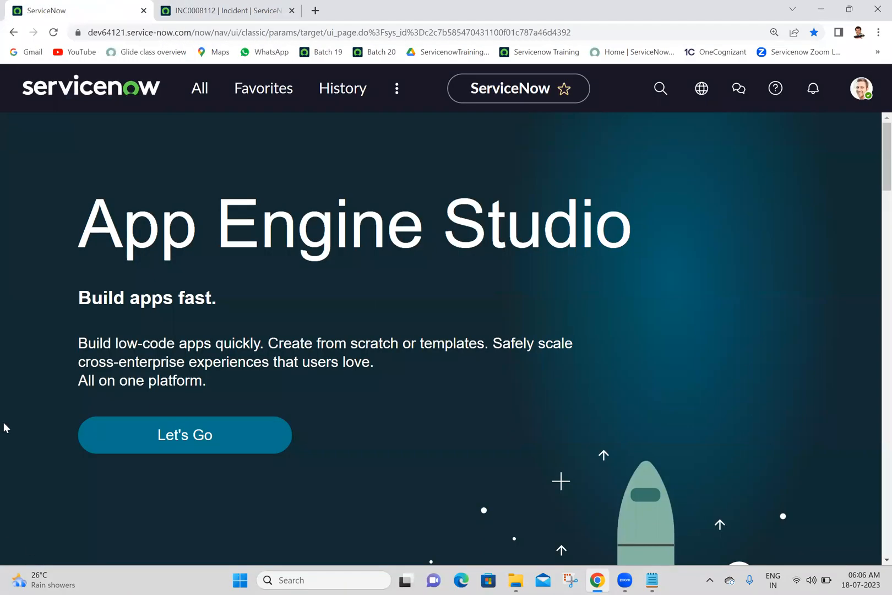
right_click(348, 257)
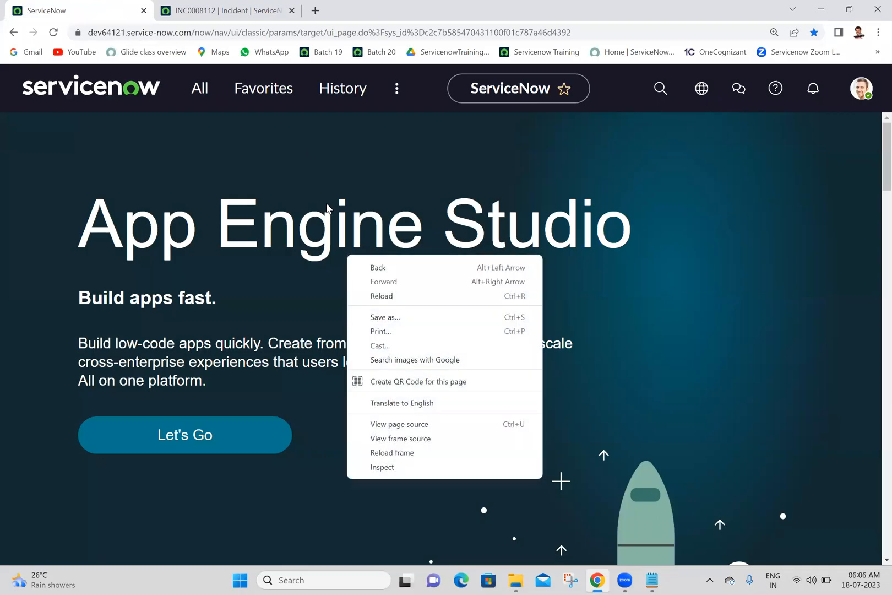
left_click(315, 150)
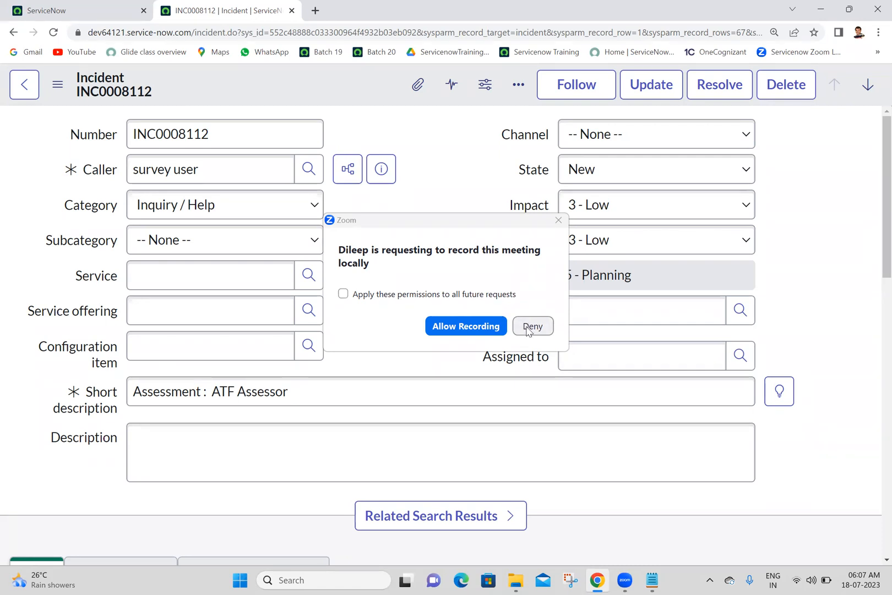
Deny the meeting recording request and look over the Notes, Related Records and Resolution Information tabs of incident INC0008112.
left_click(532, 326)
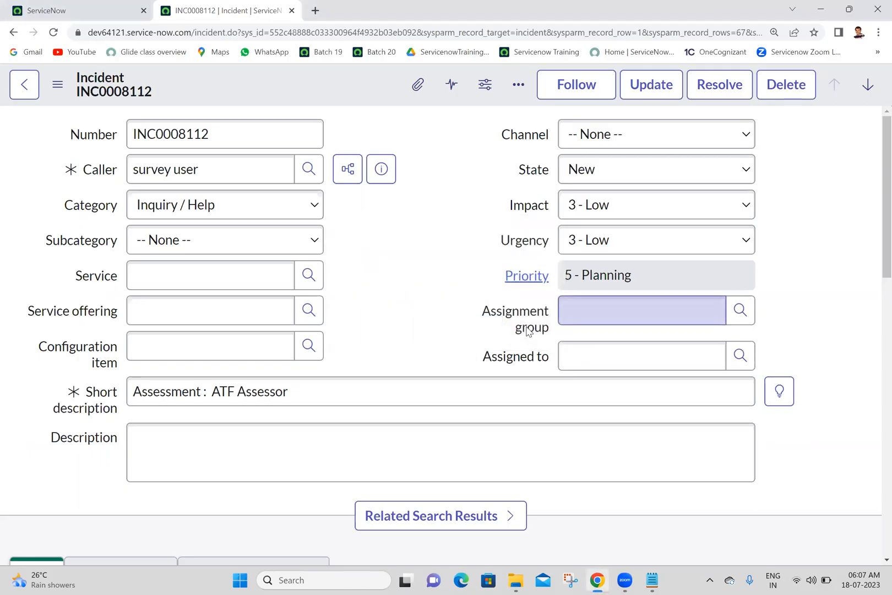
scroll(875, 248, "down", 5)
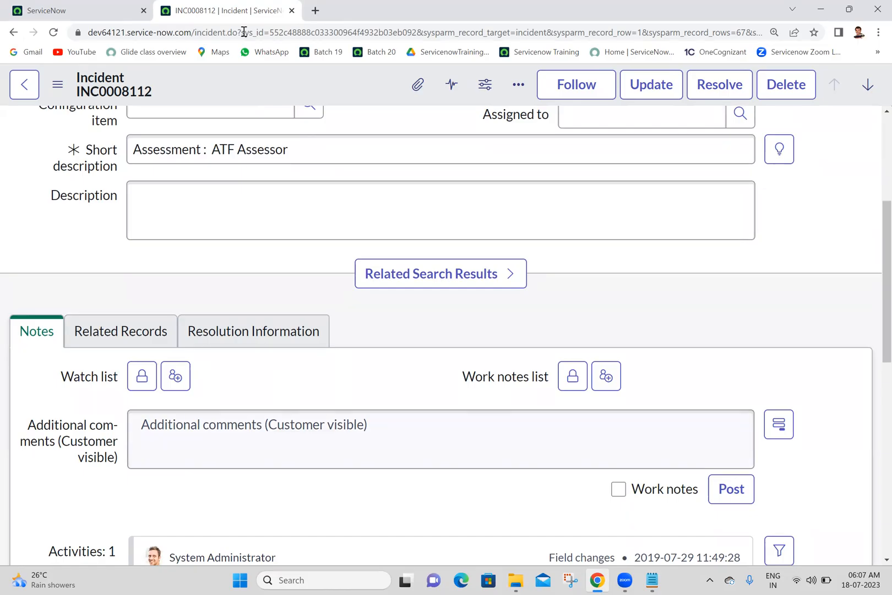
left_click(91, 6)
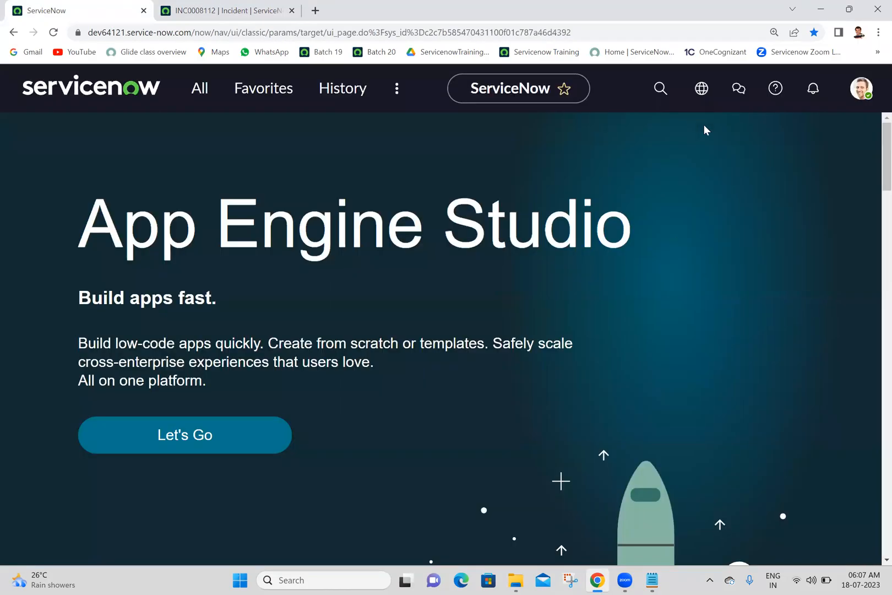
left_click(226, 10)
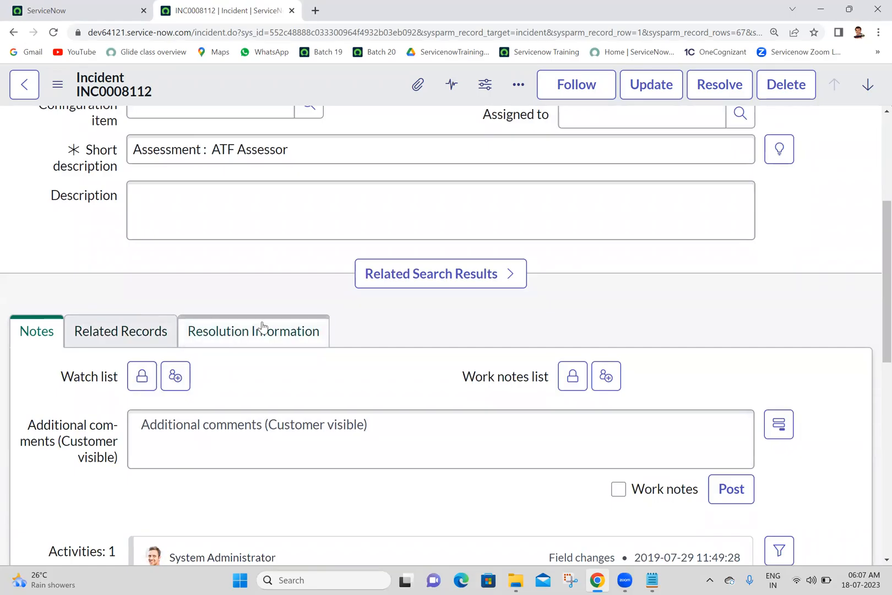
left_click(113, 6)
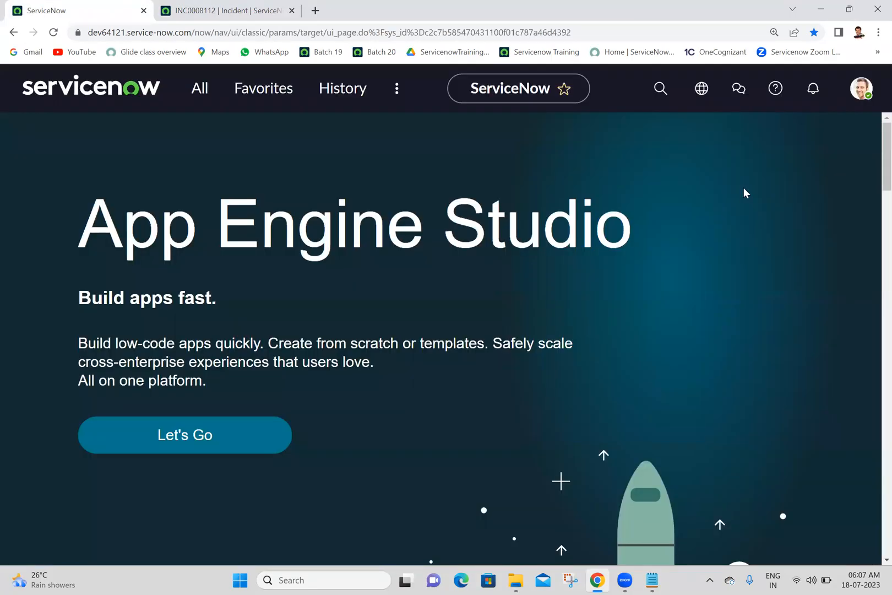
Turn off organizing form sections and related lists into tabs in classic forms in the Display preferences.
left_click(861, 88)
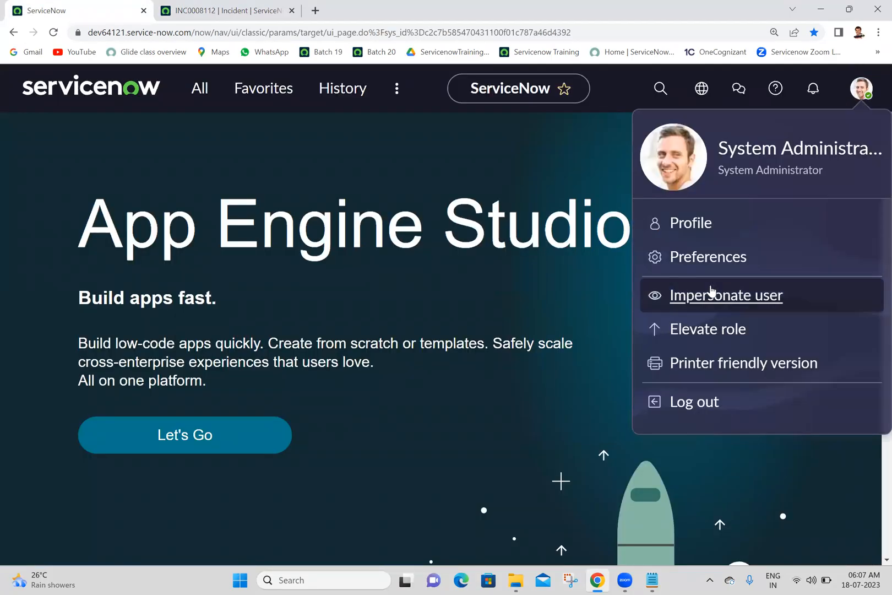
left_click(720, 261)
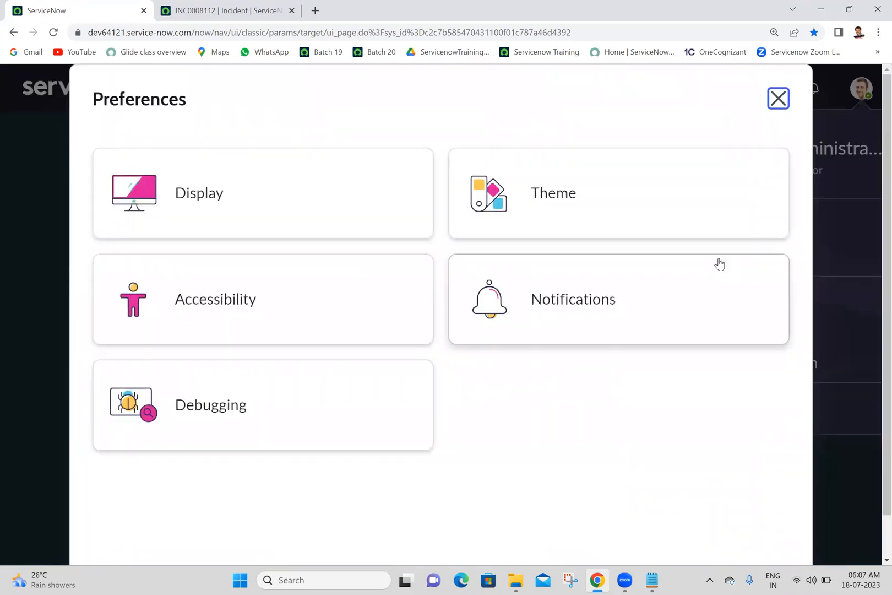
left_click(271, 199)
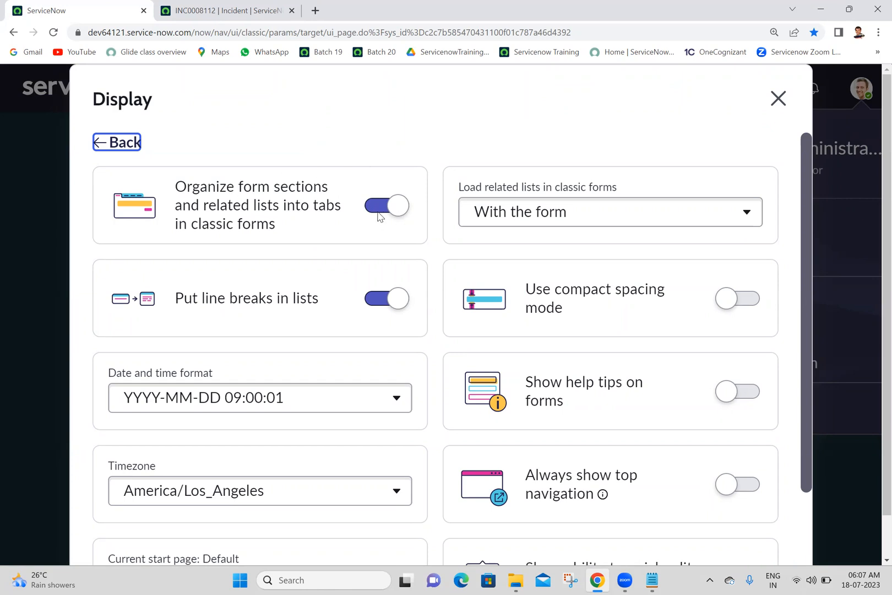
left_click(195, 8)
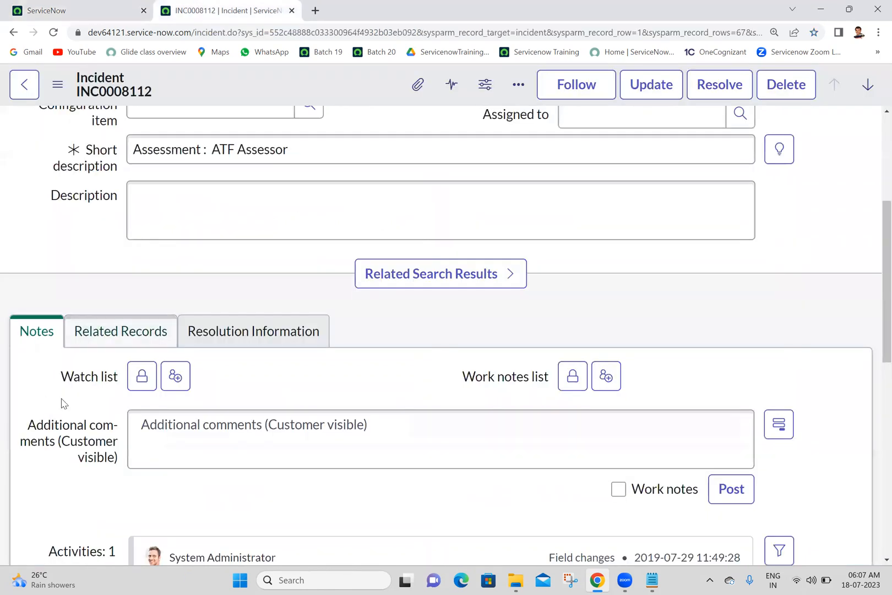
left_click(65, 7)
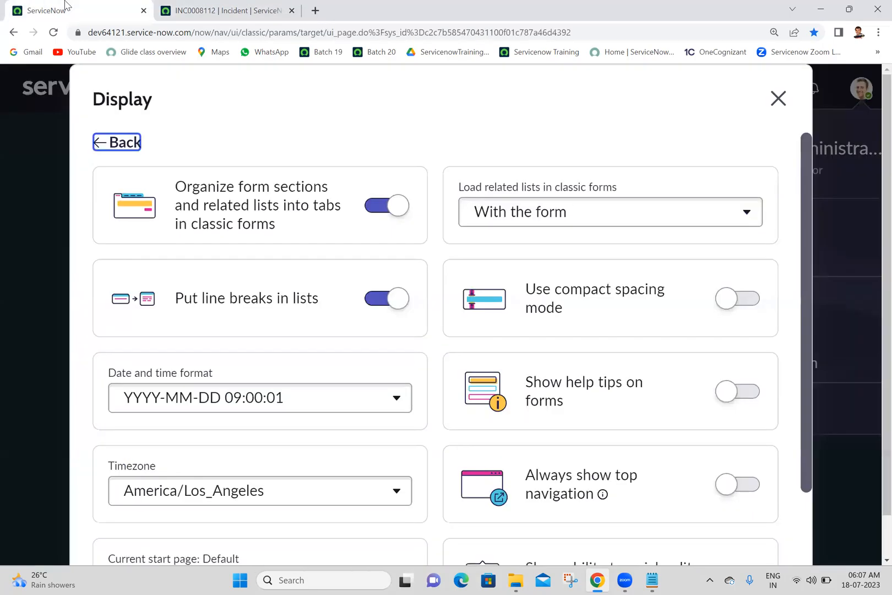
left_click(378, 207)
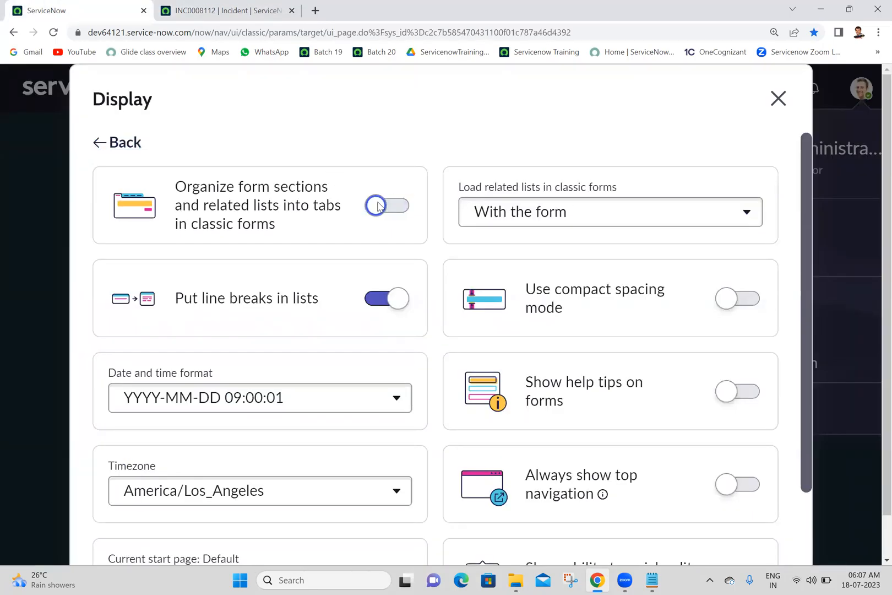
Reload the incident INC0008112 form and collapse its Notes, Related Records and Resolution Information sections.
left_click(177, 5)
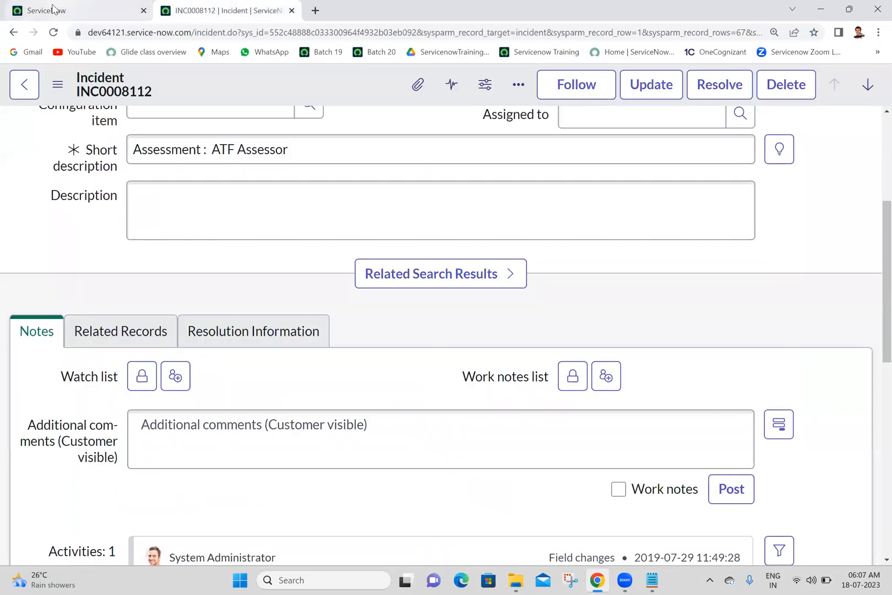
left_click(59, 35)
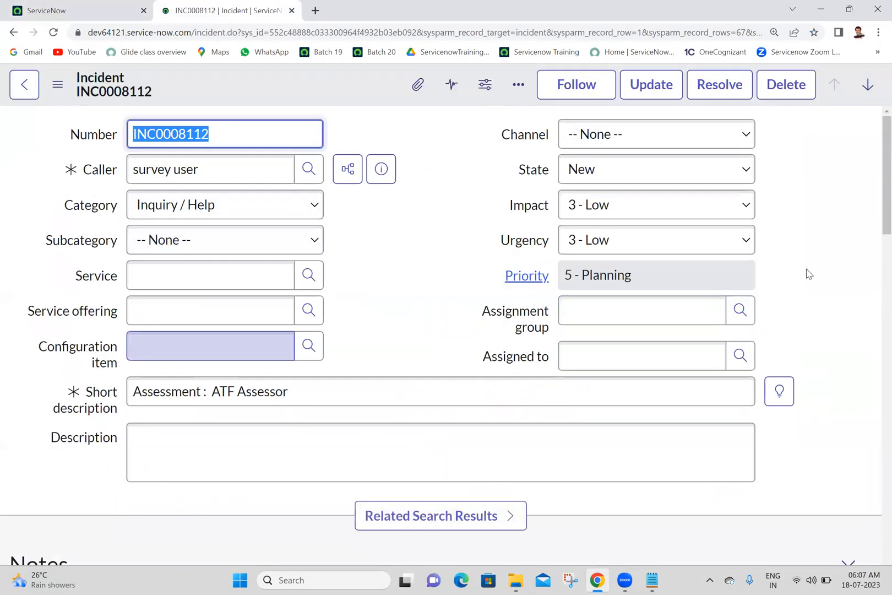
scroll(875, 214, "down", 5)
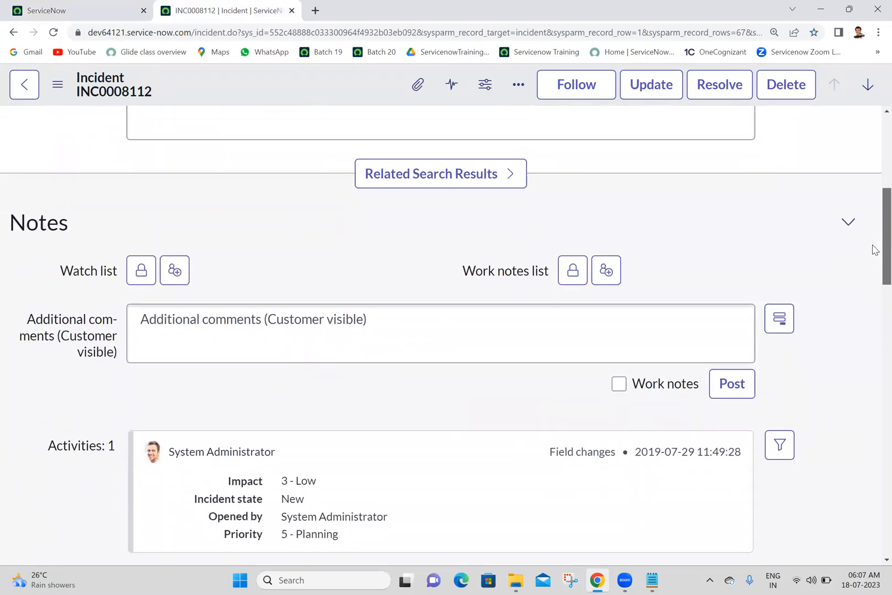
left_click(848, 192)
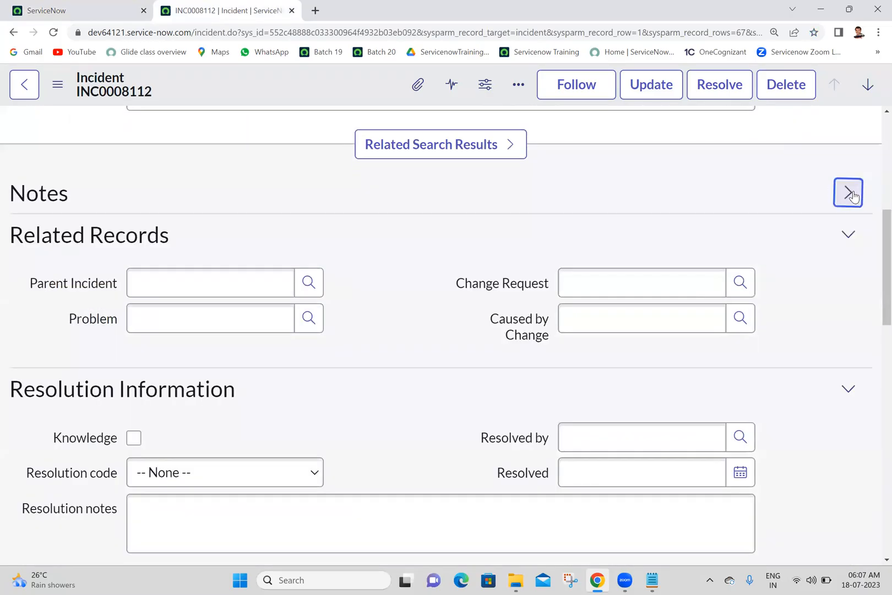
left_click(847, 236)
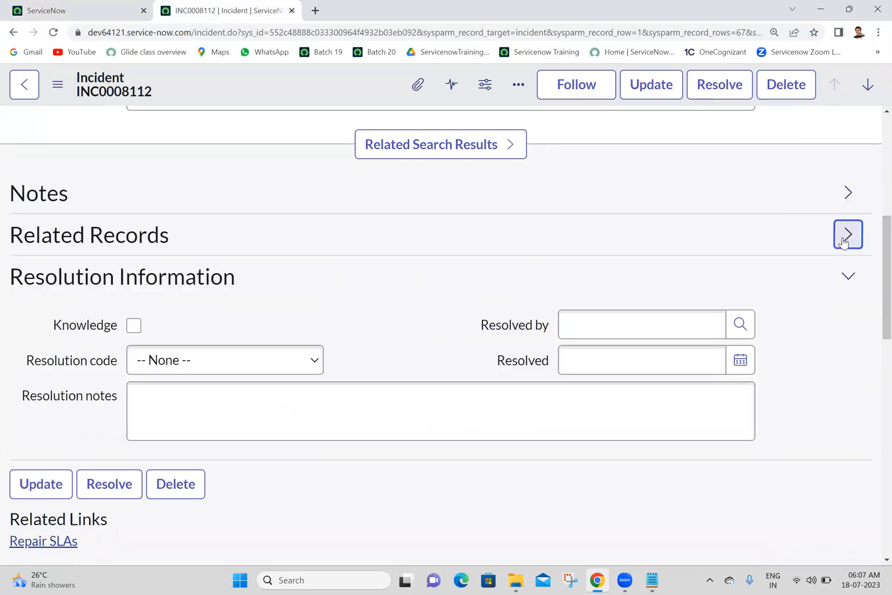
left_click(849, 275)
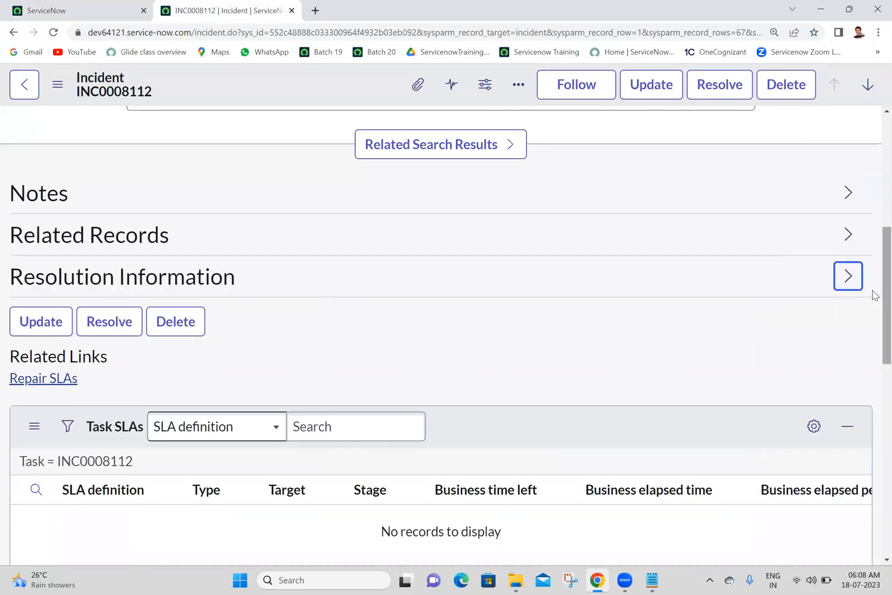
scroll(873, 286, "up", 2)
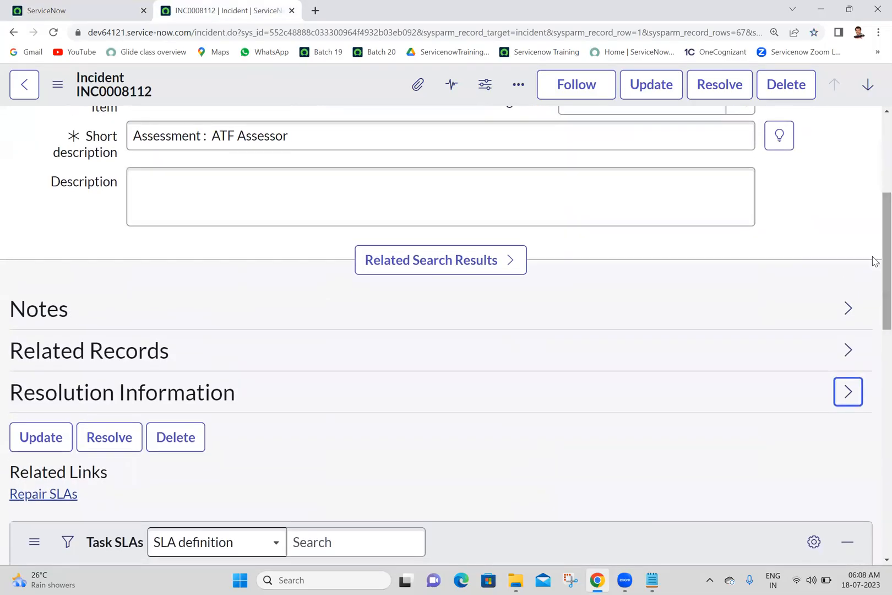
Turn organizing form sections and related lists into tabs back on in the Display preferences, and close the preferences.
left_click(89, 5)
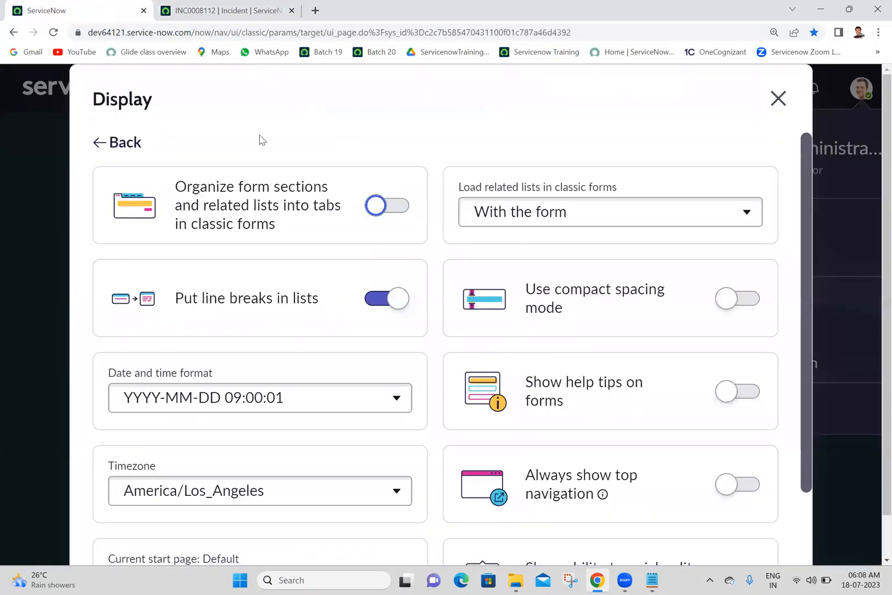
left_click(401, 207)
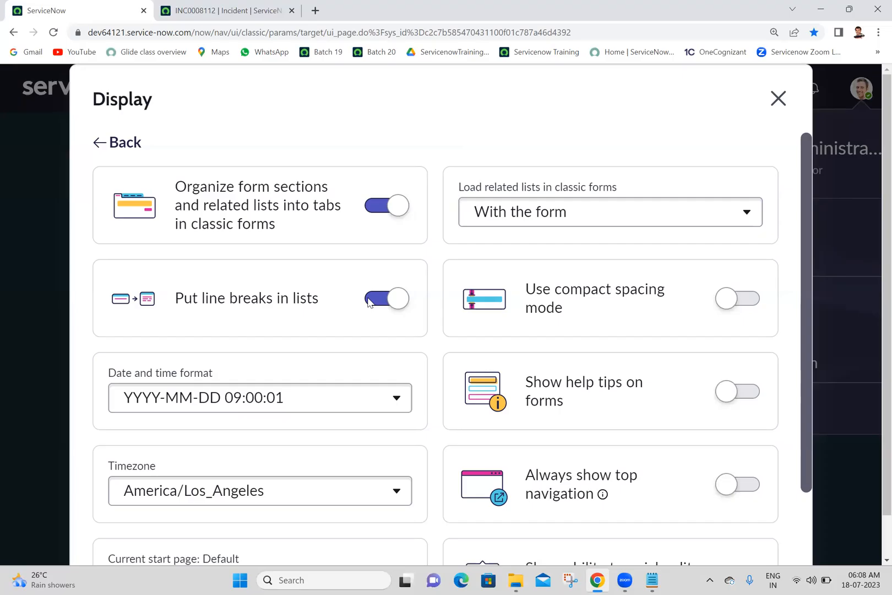
left_click(220, 8)
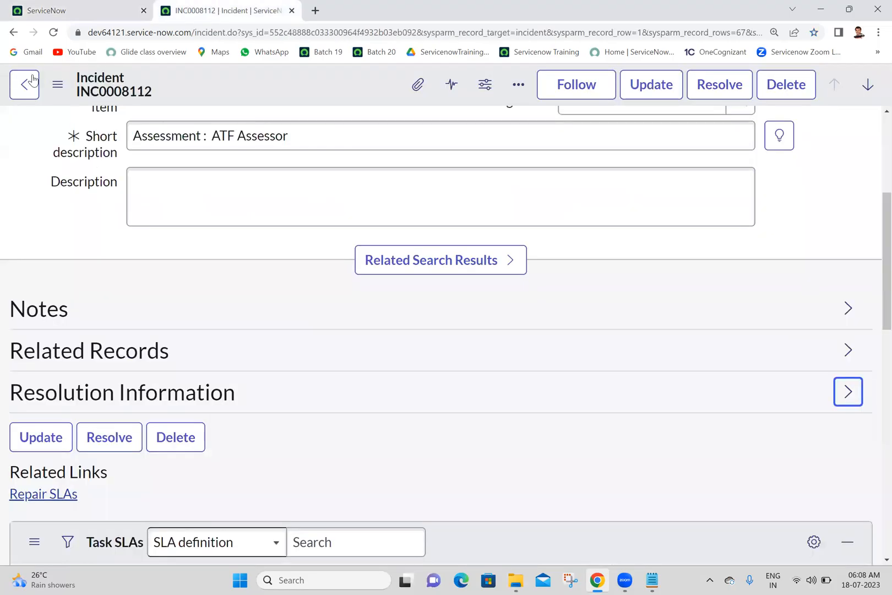
left_click(60, 9)
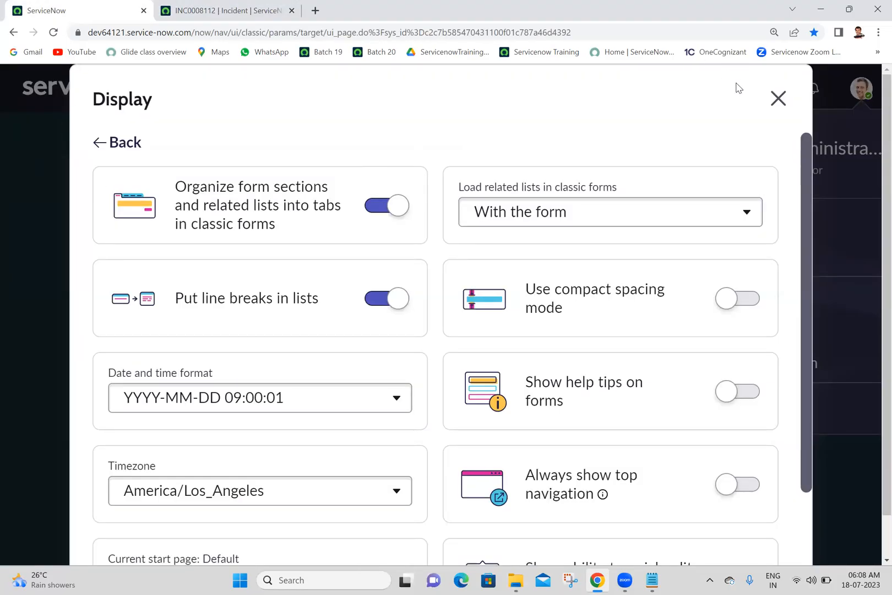
left_click(777, 98)
Filter the navigator for incident and open the list of all incidents in a new browser tab.
left_click(219, 89)
type("i")
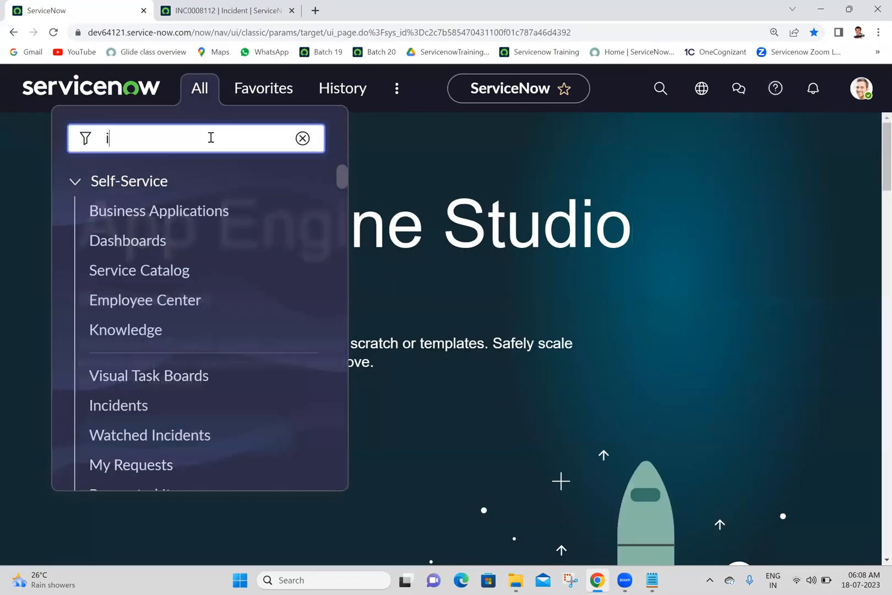
type("ncident.")
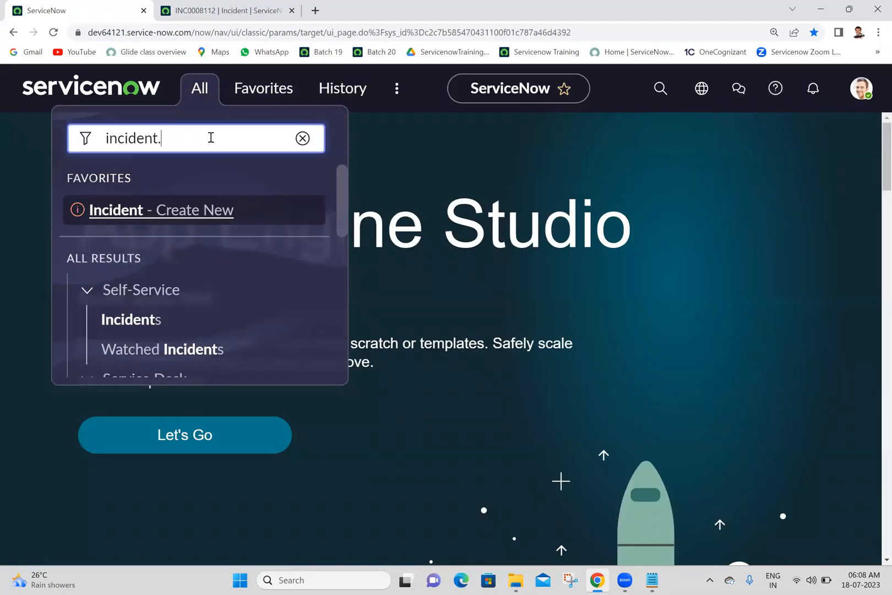
key("BackSpace")
left_click_drag(340, 197, 327, 308)
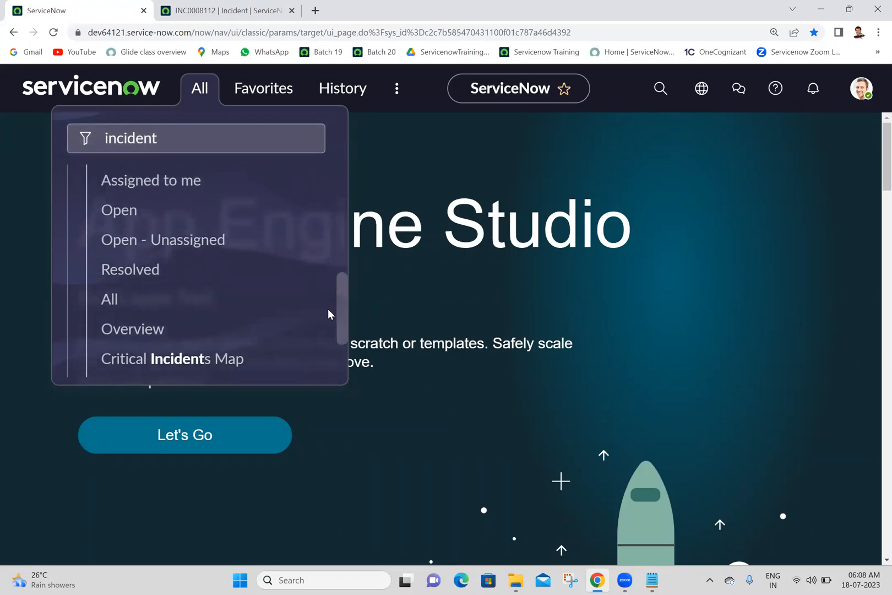
middle_click(121, 292)
left_click(361, 5)
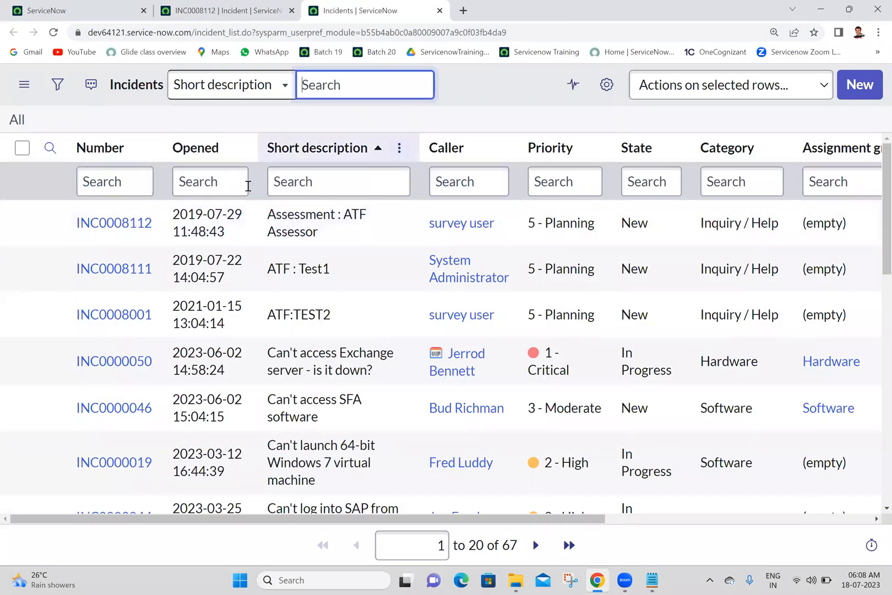
Turn off Put line breaks in lists in the Display preferences.
left_click(102, 7)
left_click(861, 88)
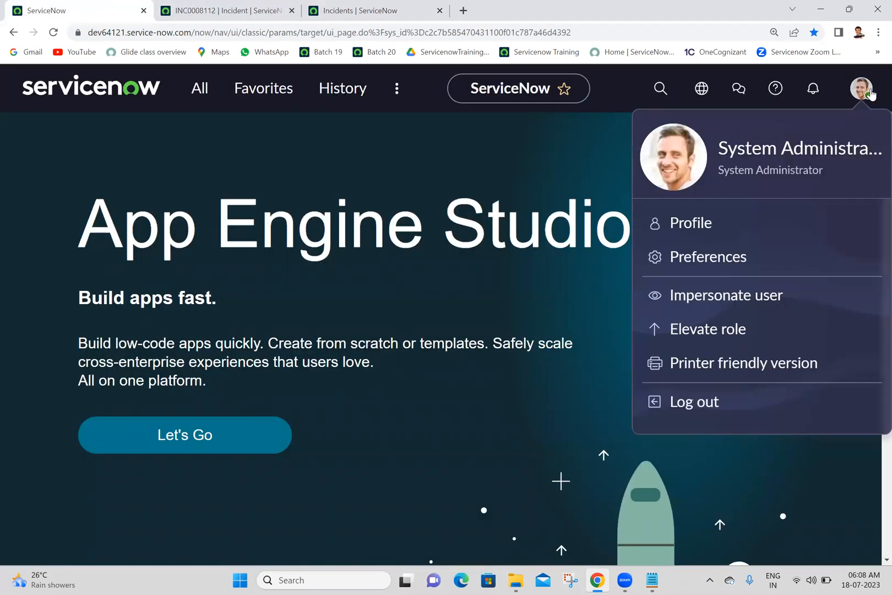
left_click(707, 259)
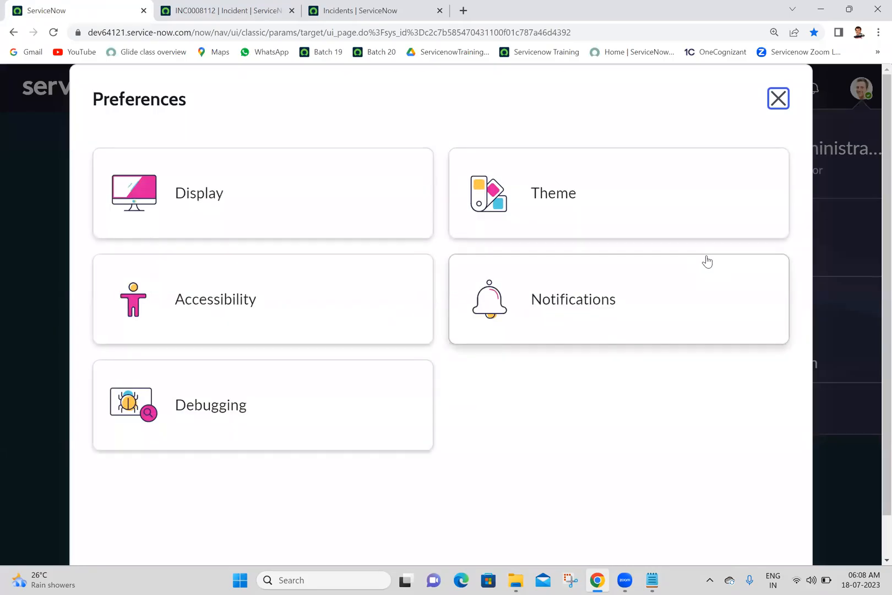
left_click(219, 207)
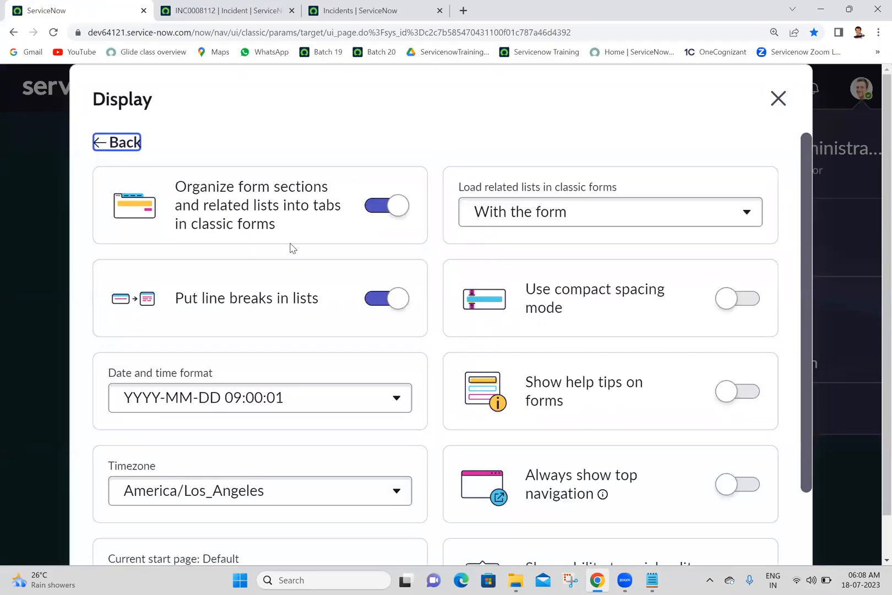
left_click(384, 306)
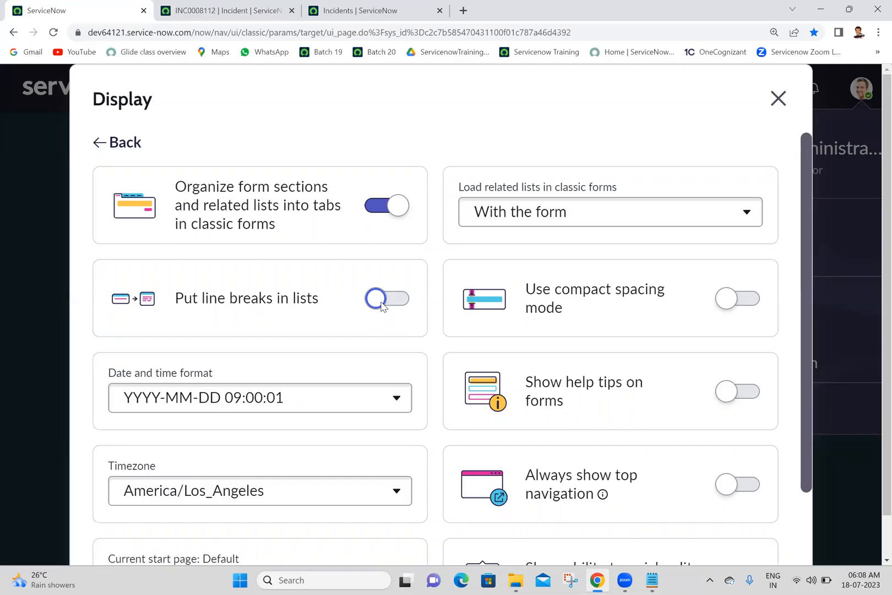
Reload the incidents list and examine how its row text is laid out.
left_click(341, 11)
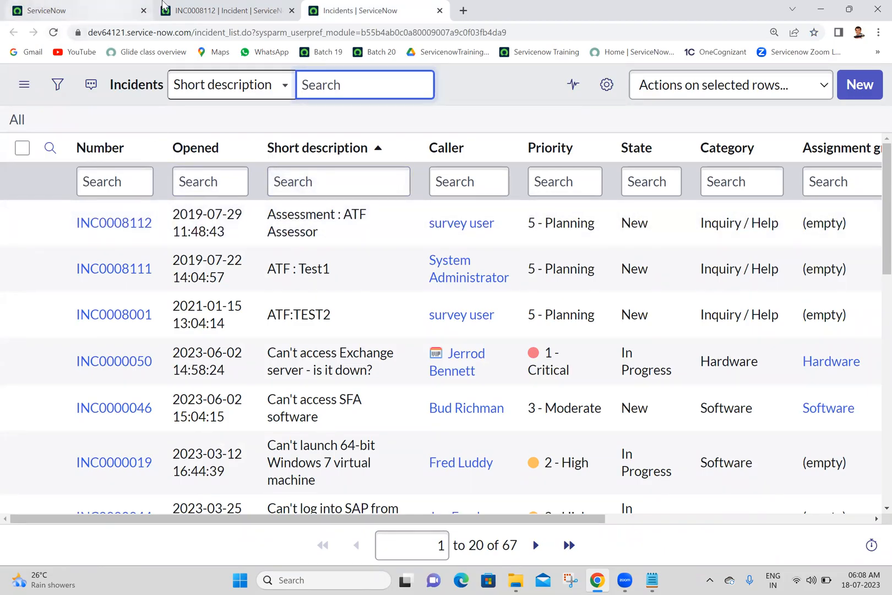
left_click(186, 6)
left_click(75, 6)
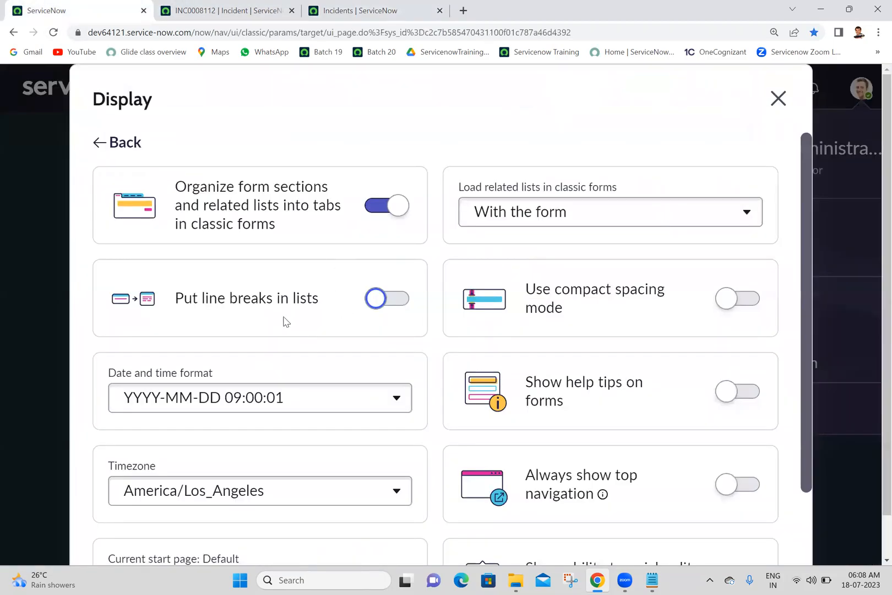
left_click(353, 11)
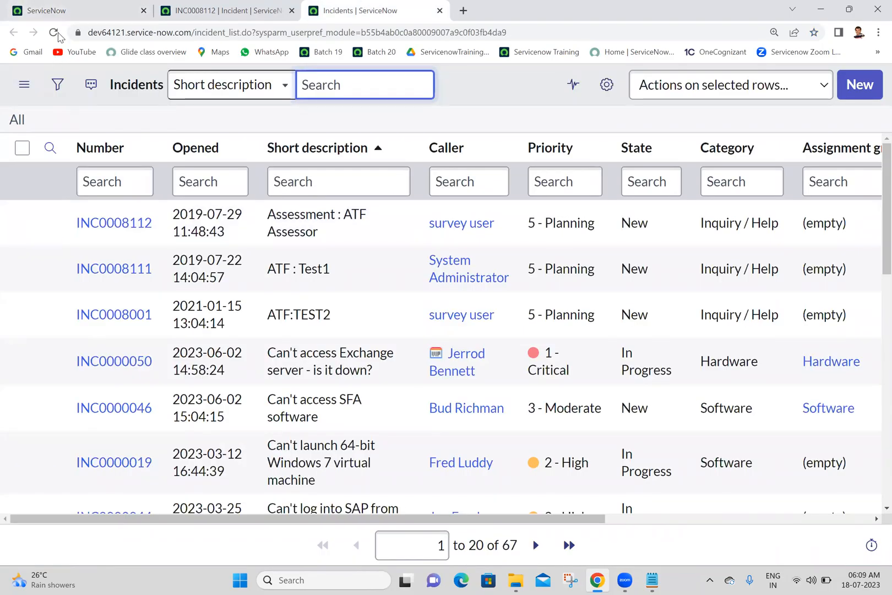
left_click(54, 33)
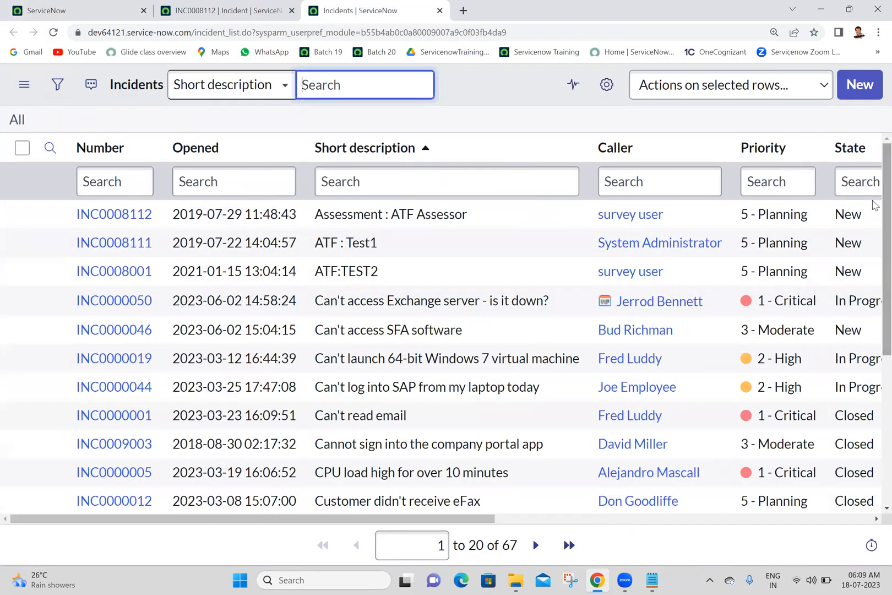
scroll(873, 221, "down", 4)
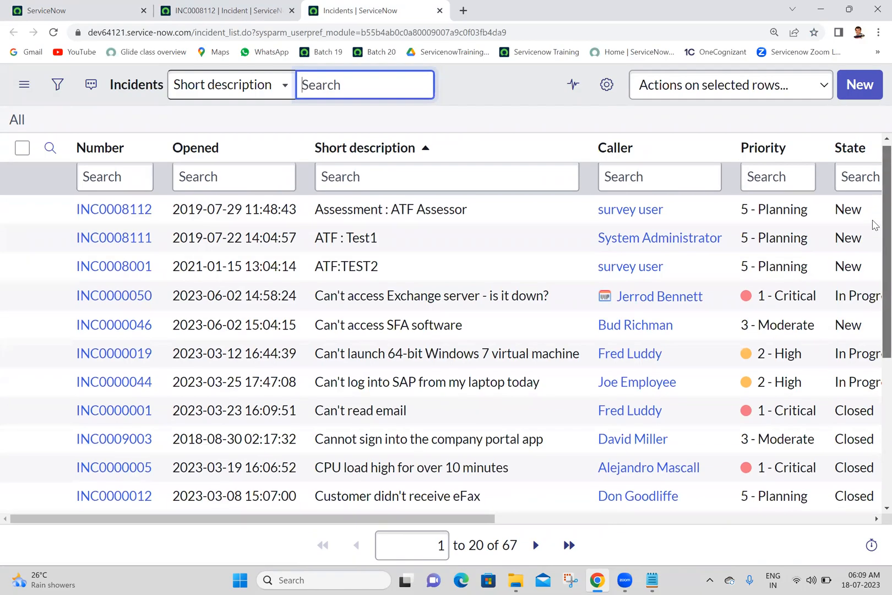
Turn Put line breaks in lists back on in the Display preferences.
scroll(872, 368, "up", 4)
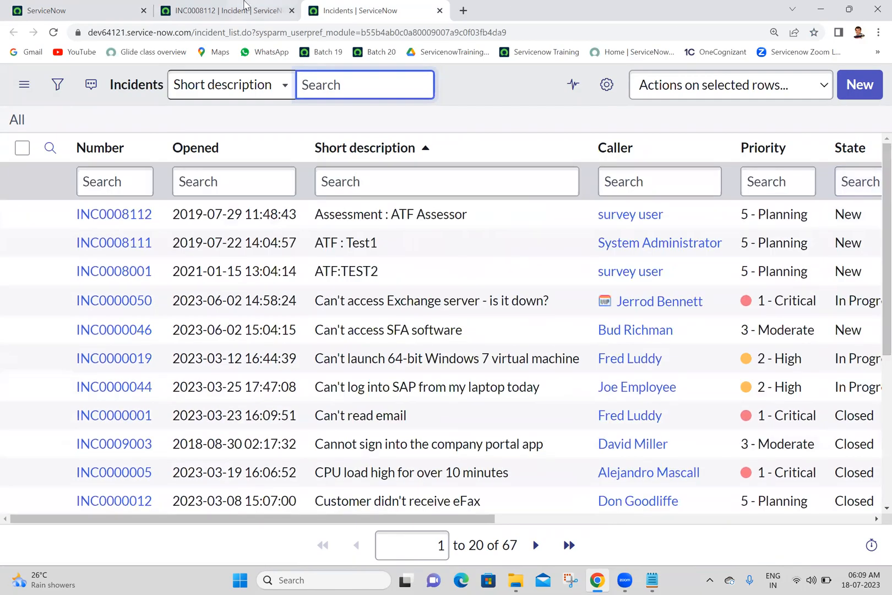
left_click(247, 7)
left_click(60, 4)
left_click(393, 304)
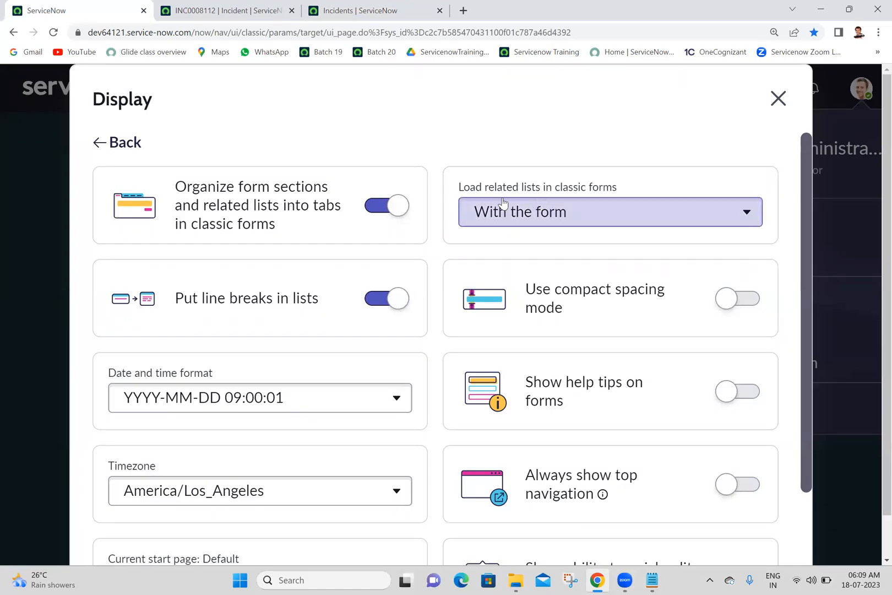
Examine the related lists at the end of the INC0008112 incident form.
left_click(246, 7)
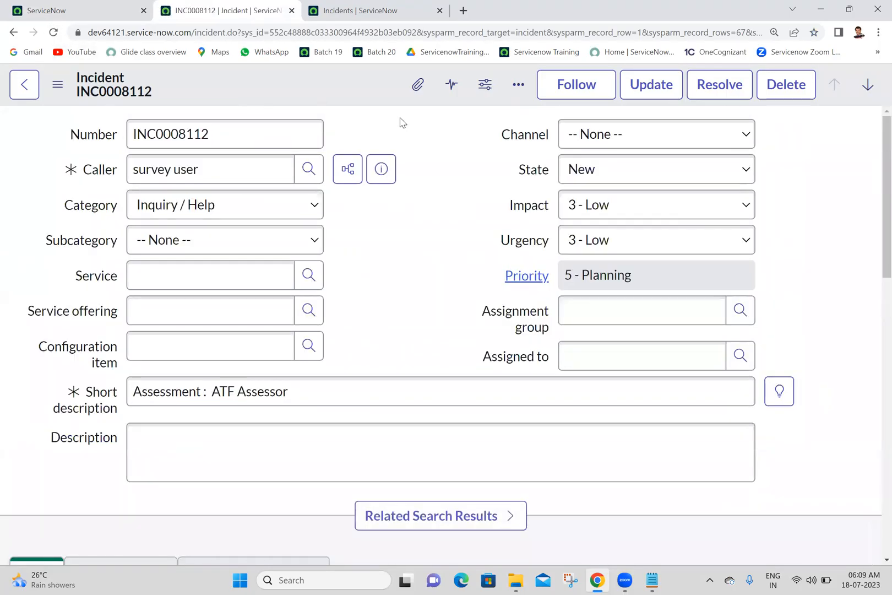
left_click_drag(874, 153, 868, 497)
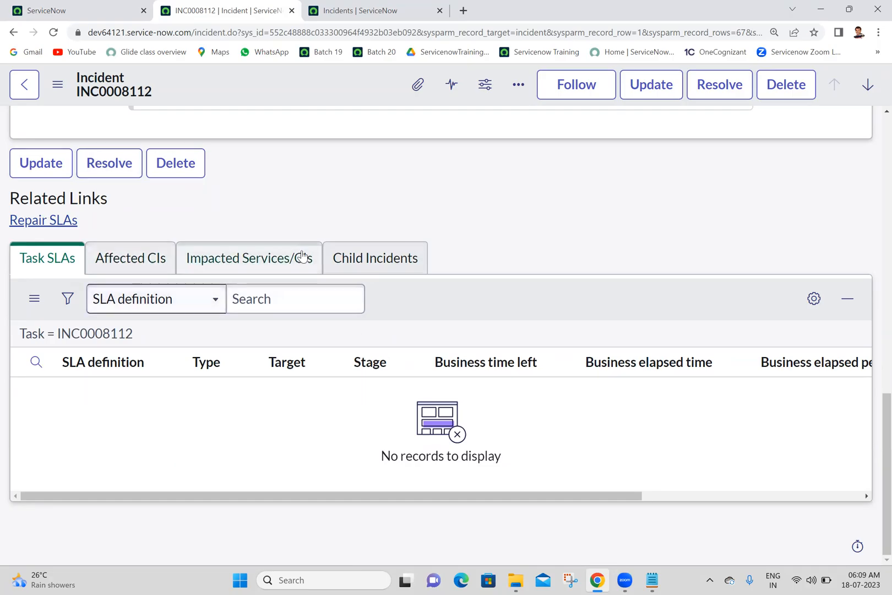
left_click(337, 8)
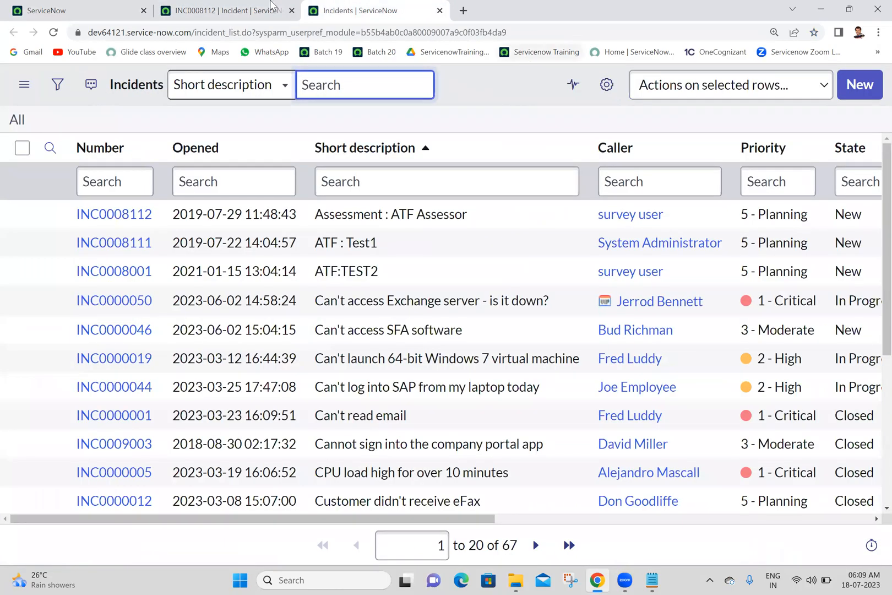
Set Load related lists in classic forms to On demand in the Display preferences.
left_click(3, 5)
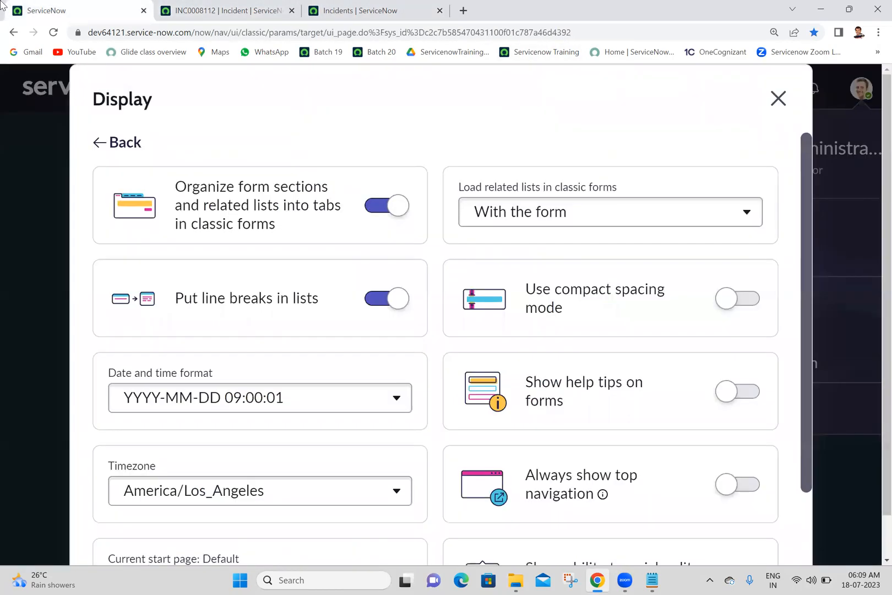
left_click(544, 219)
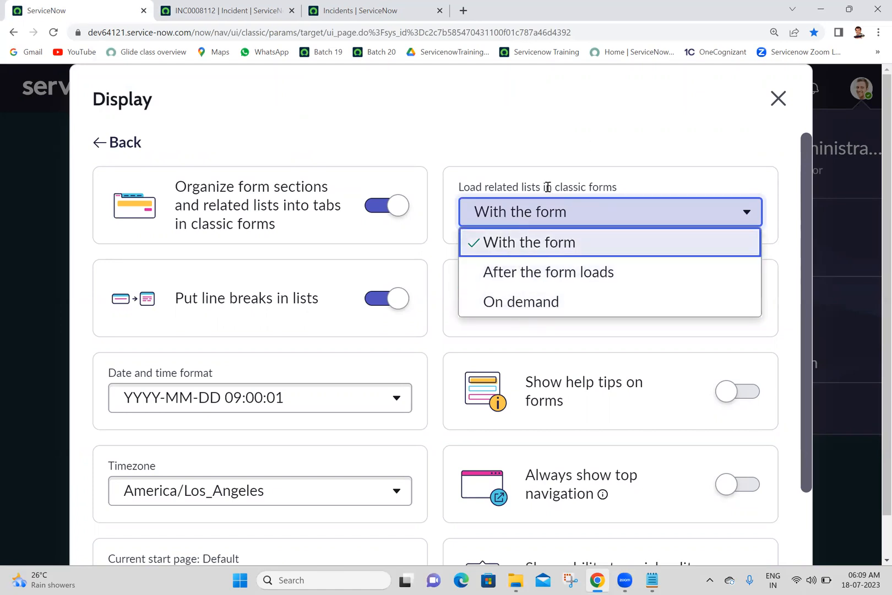
left_click(602, 136)
left_click(542, 221)
left_click(501, 307)
left_click(576, 156)
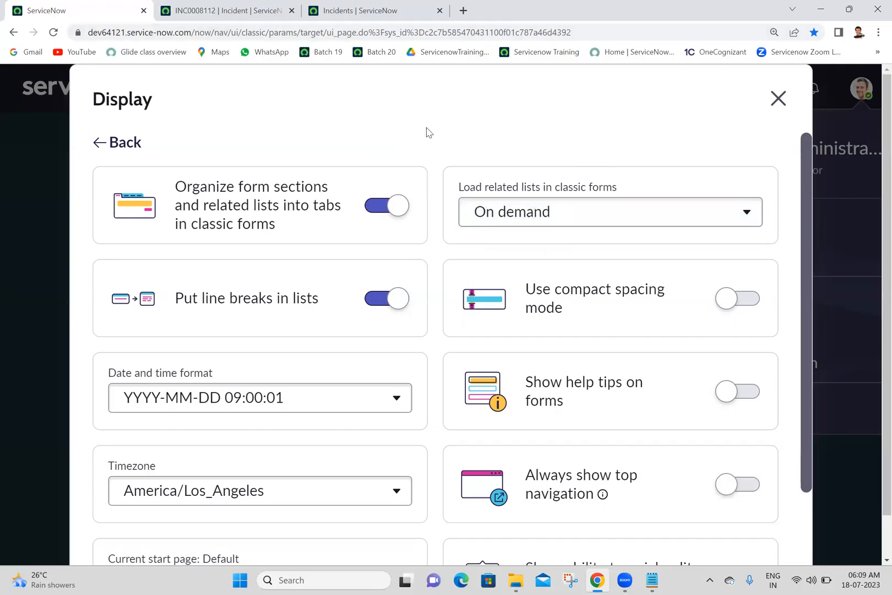
Reload the INC0008112 incident form and examine the area below its related links.
left_click(247, 5)
left_click(53, 32)
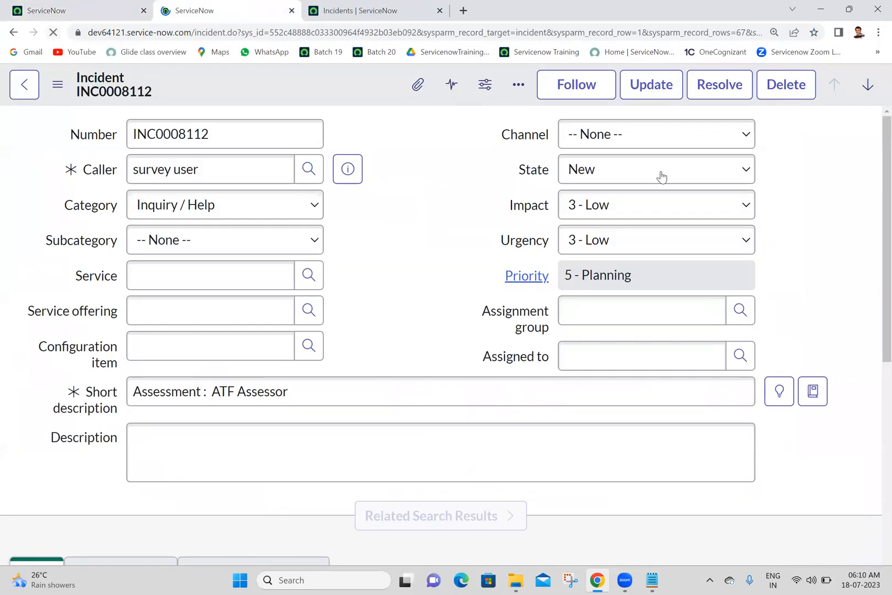
scroll(872, 210, "down", 10)
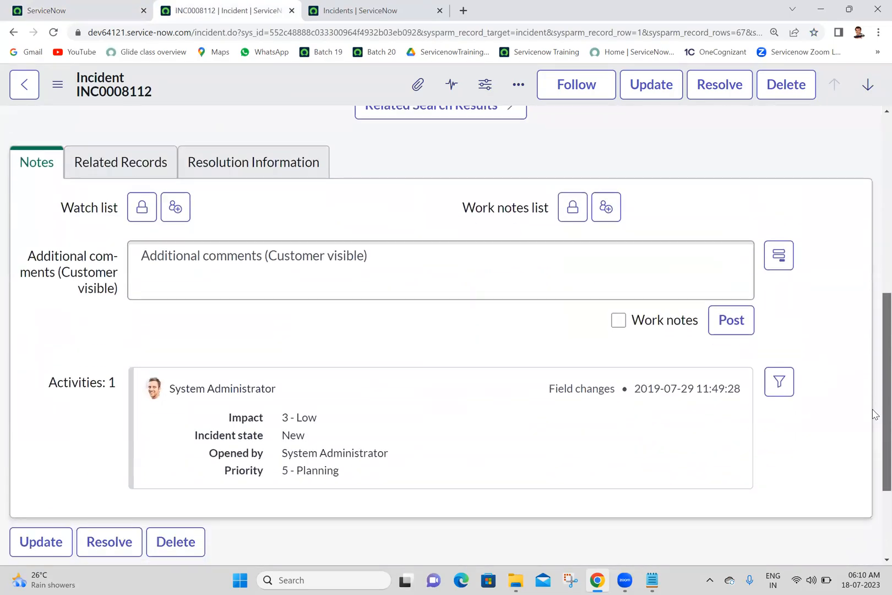
scroll(874, 450, "down", 1)
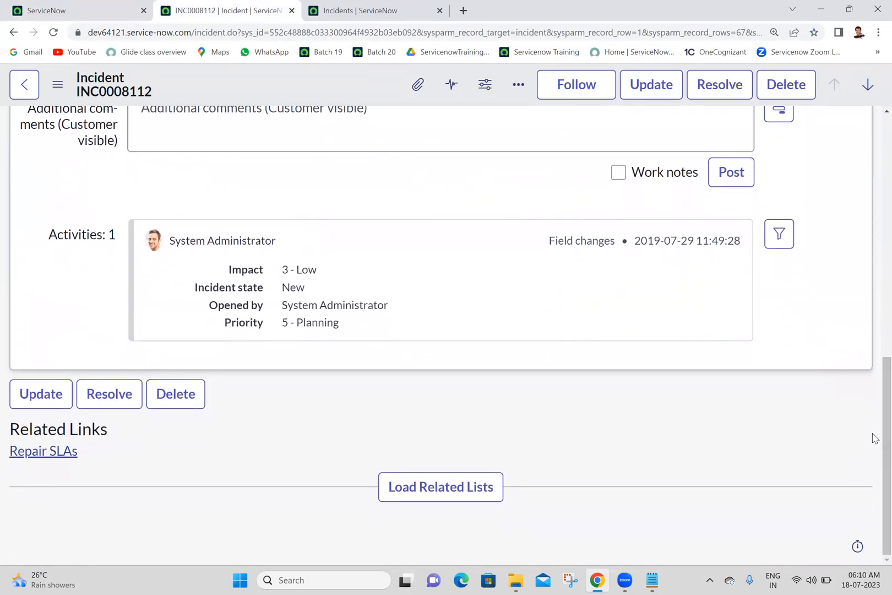
left_click_drag(872, 381, 872, 492)
Load the related lists manually at the end of the INC0008112 incident form.
left_click(104, 8)
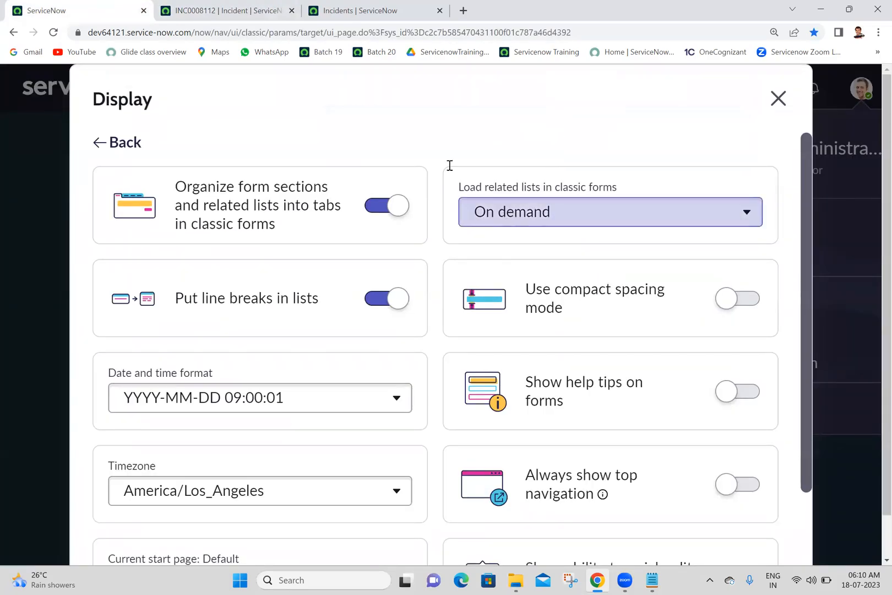
key("ctrl+Tab")
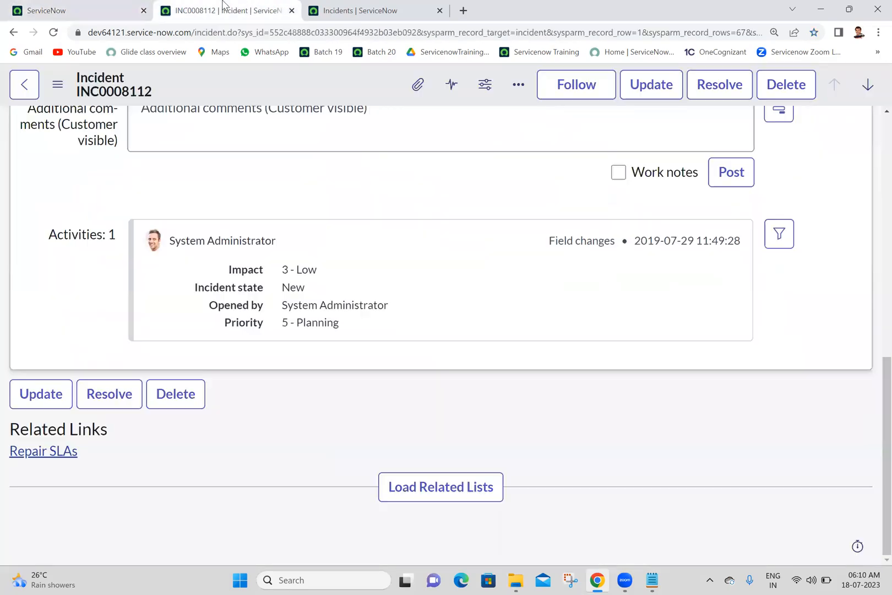
left_click(431, 491)
scroll(874, 418, "down", 1)
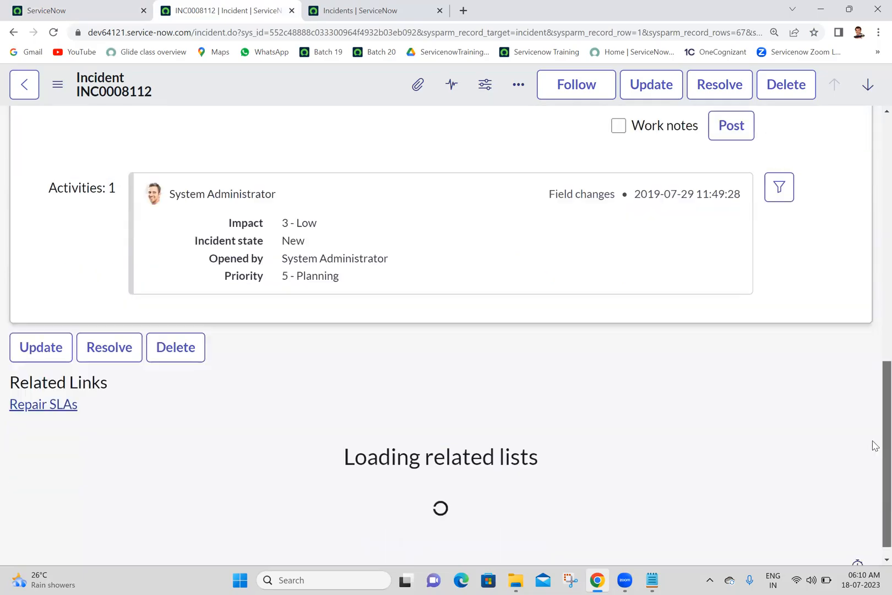
Set Load related lists in classic forms to After the form loads in the Display preferences.
left_click(398, 5)
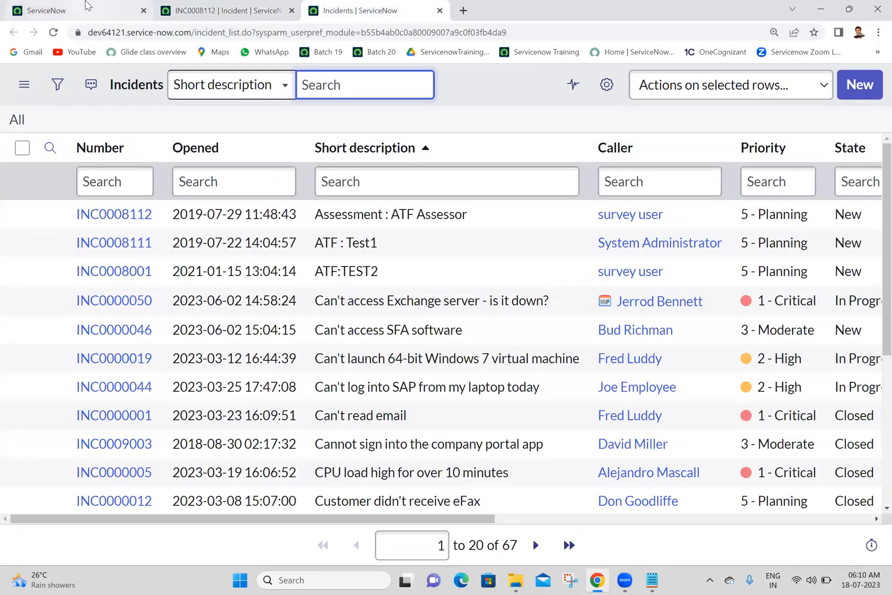
left_click(85, 5)
left_click(529, 215)
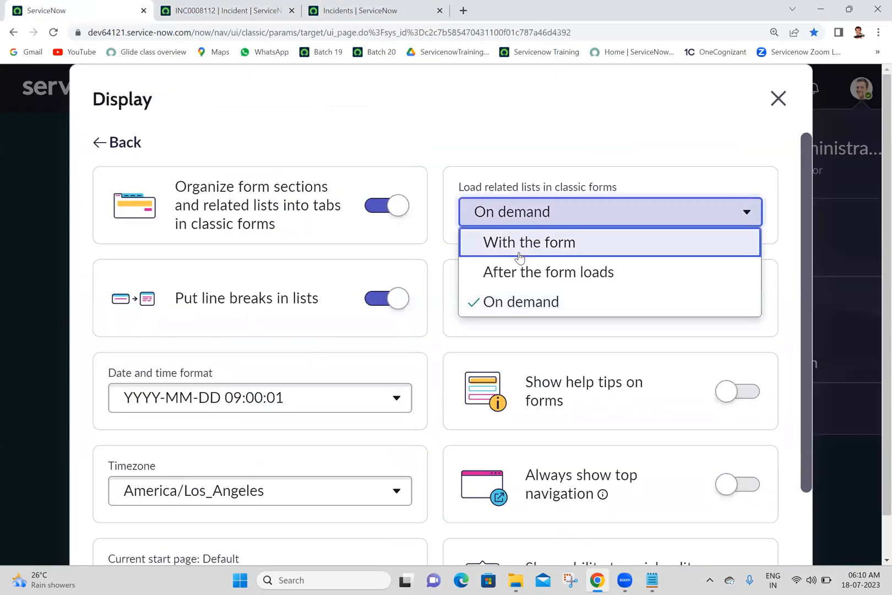
left_click(524, 273)
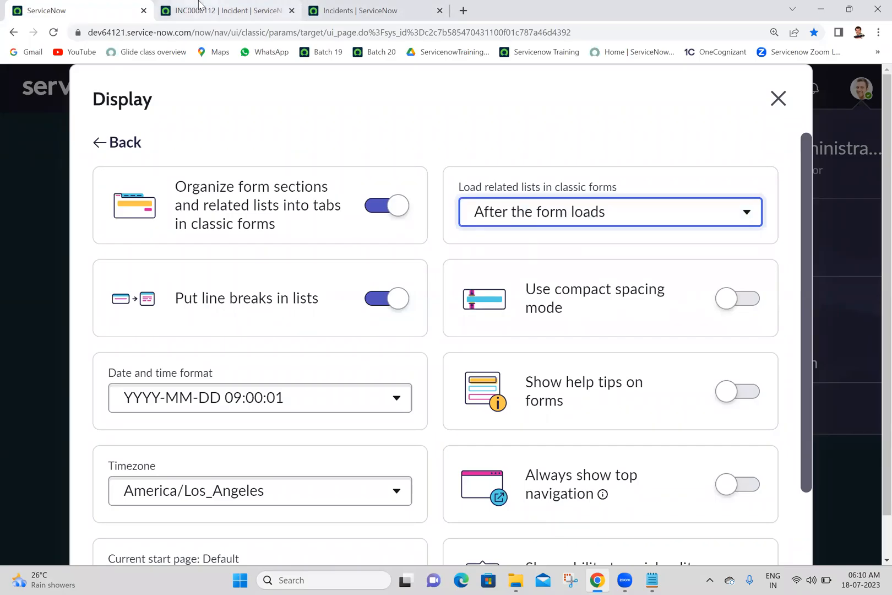
Reload the INC0008112 incident form several times and watch when its related lists load below the related links.
left_click(281, 8)
left_click(53, 32)
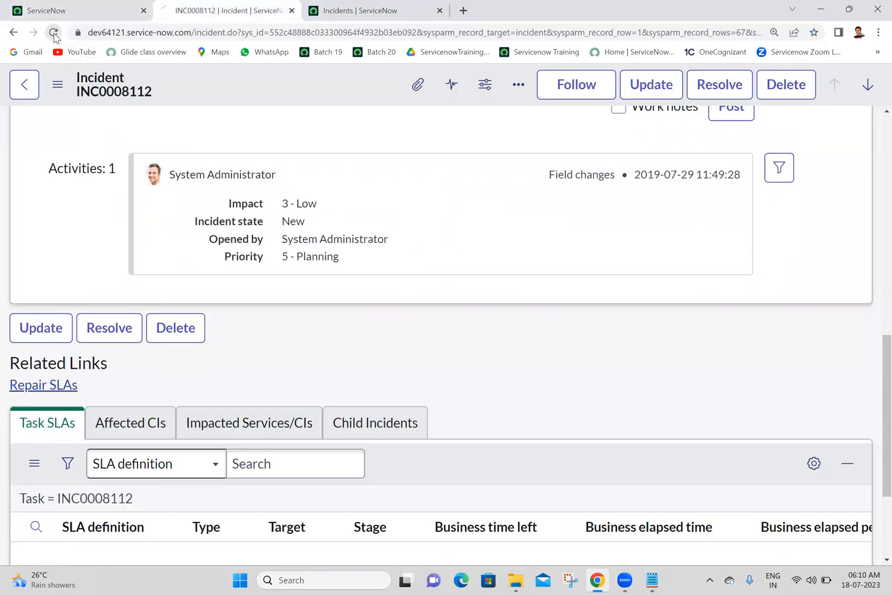
scroll(873, 239, "down", 15)
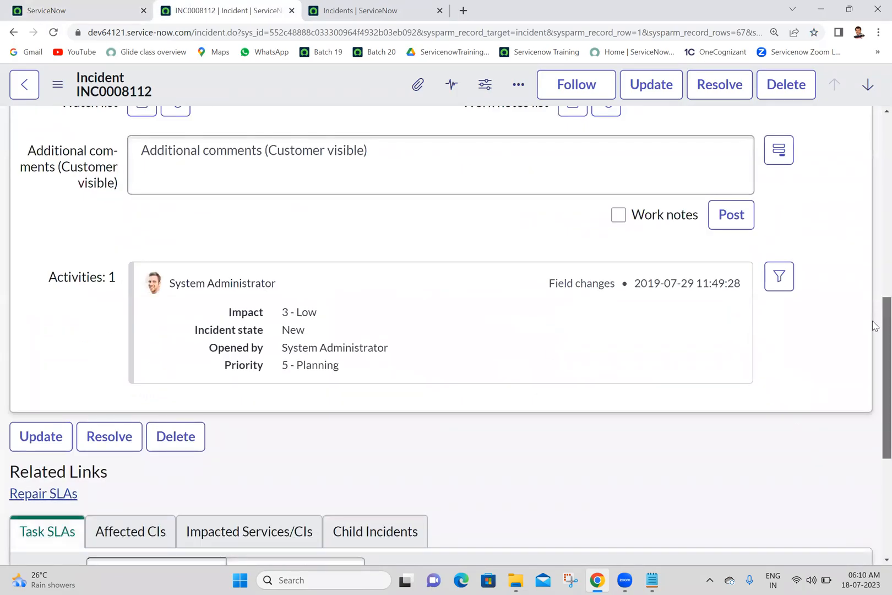
scroll(878, 318, "down", 5)
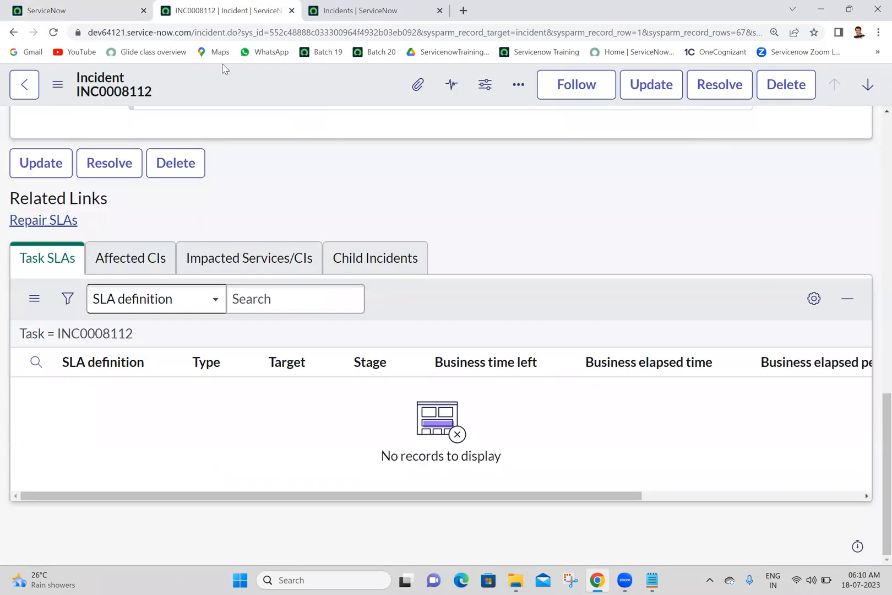
left_click(54, 32)
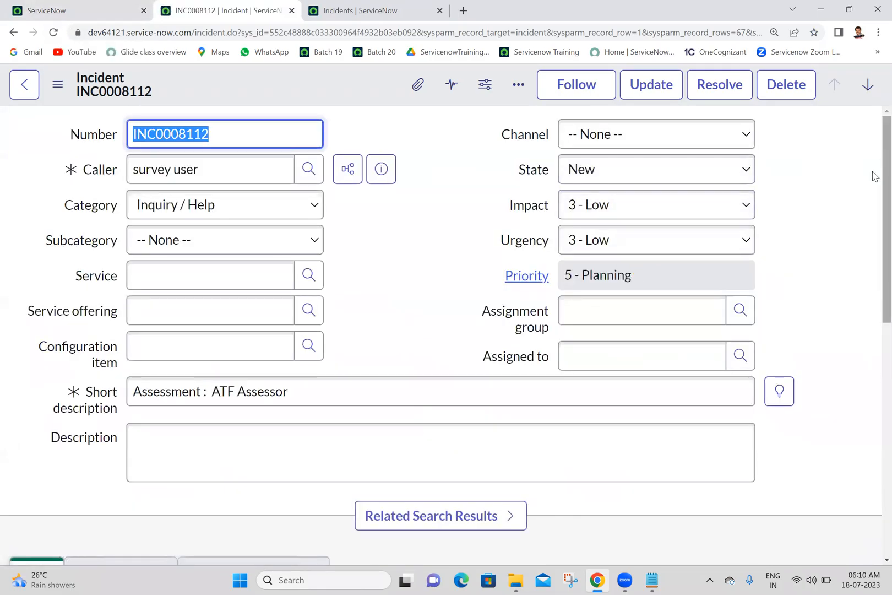
scroll(874, 176, "down", 10)
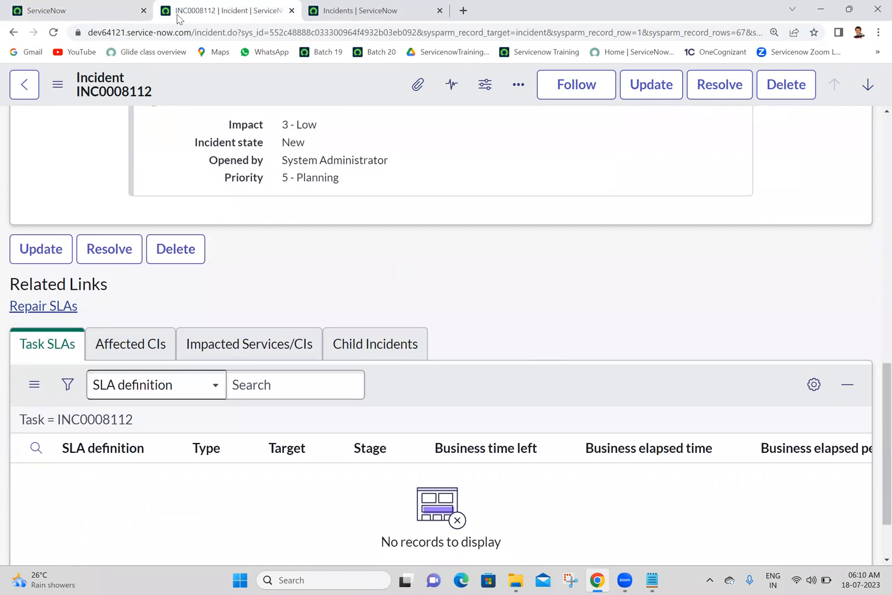
left_click(54, 33)
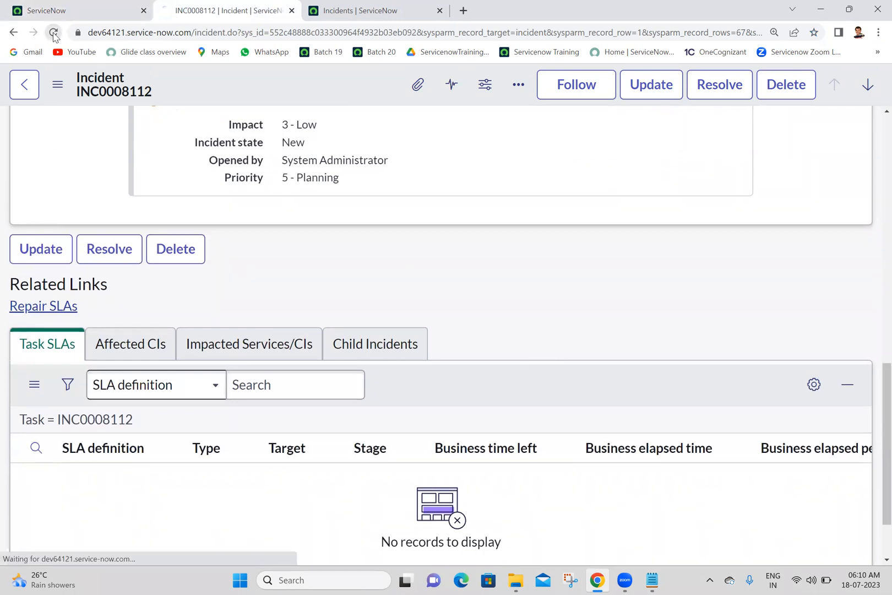
left_click_drag(873, 254, 873, 536)
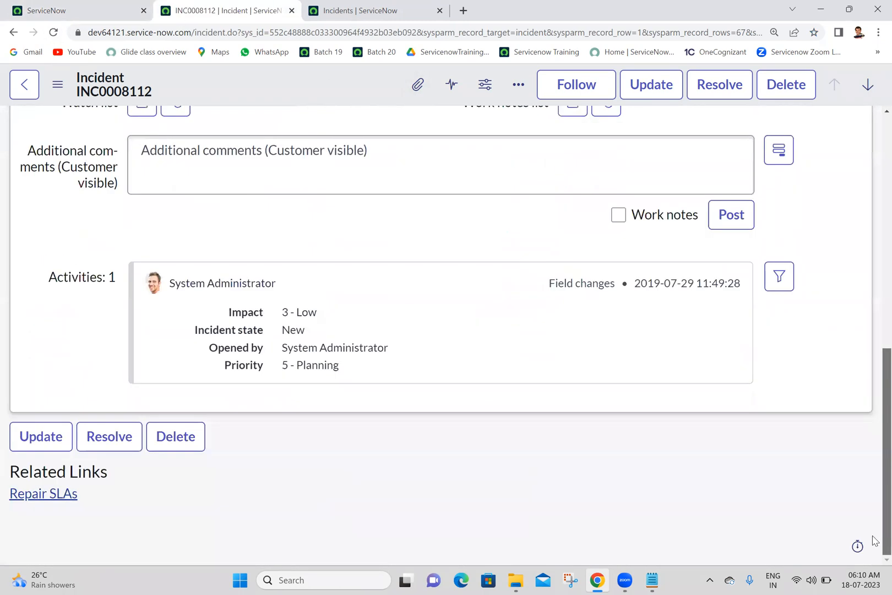
left_click_drag(873, 431, 873, 528)
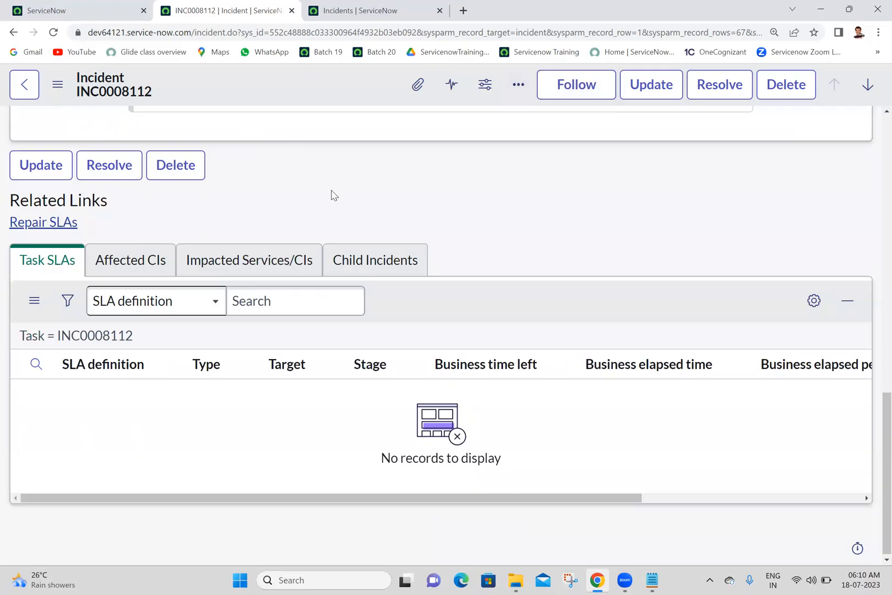
triple_click(419, 457)
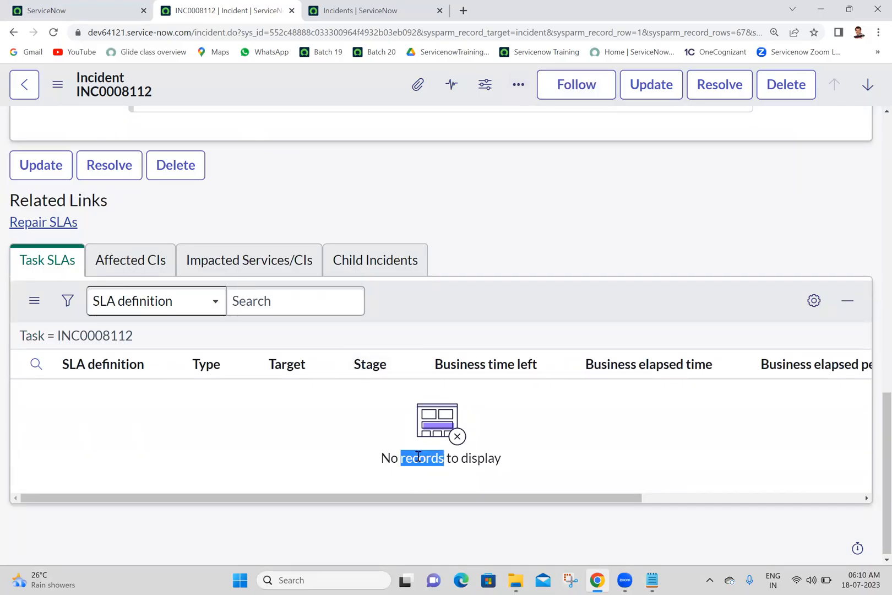
left_click(470, 231)
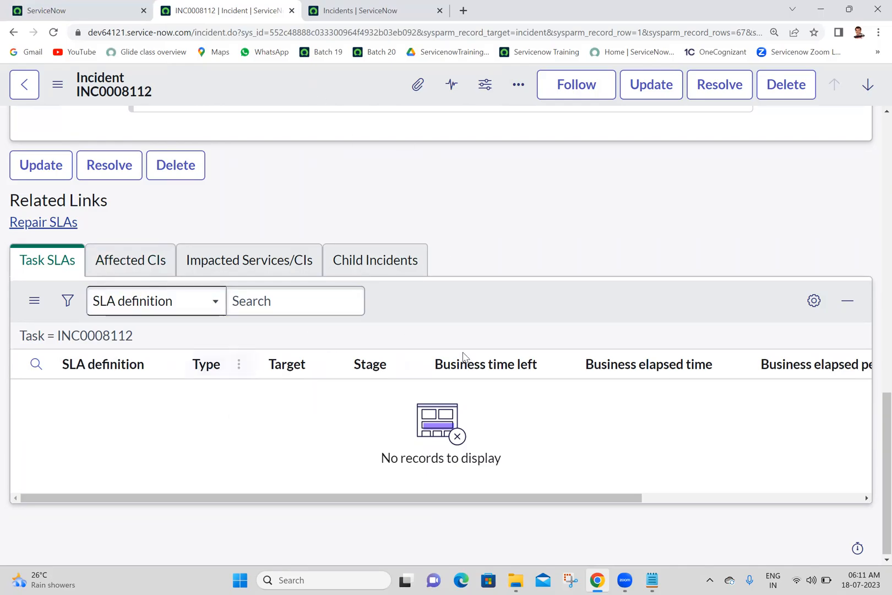
left_click_drag(561, 475, 392, 214)
left_click(393, 213)
Set Load related lists in classic forms back to With the form in the Display preferences.
left_click(138, 5)
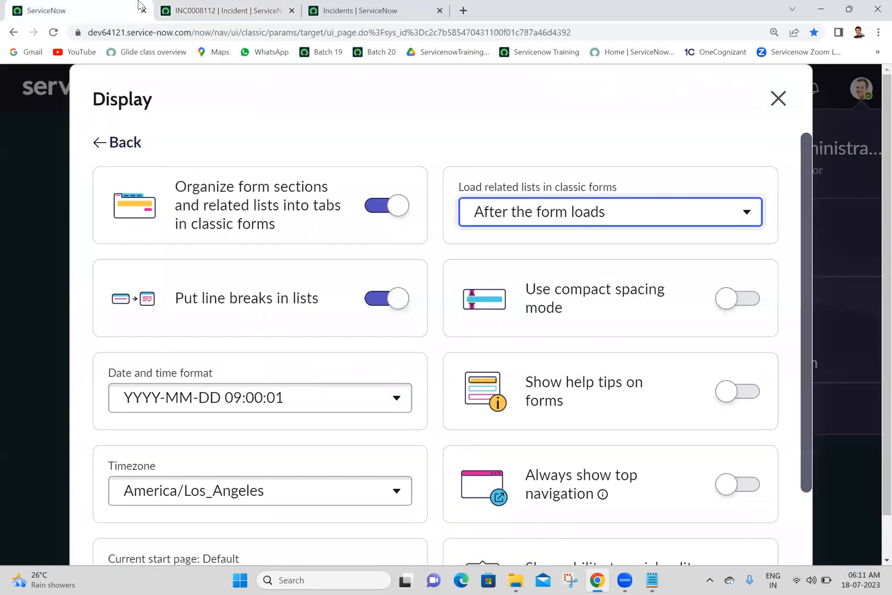
left_click(546, 228)
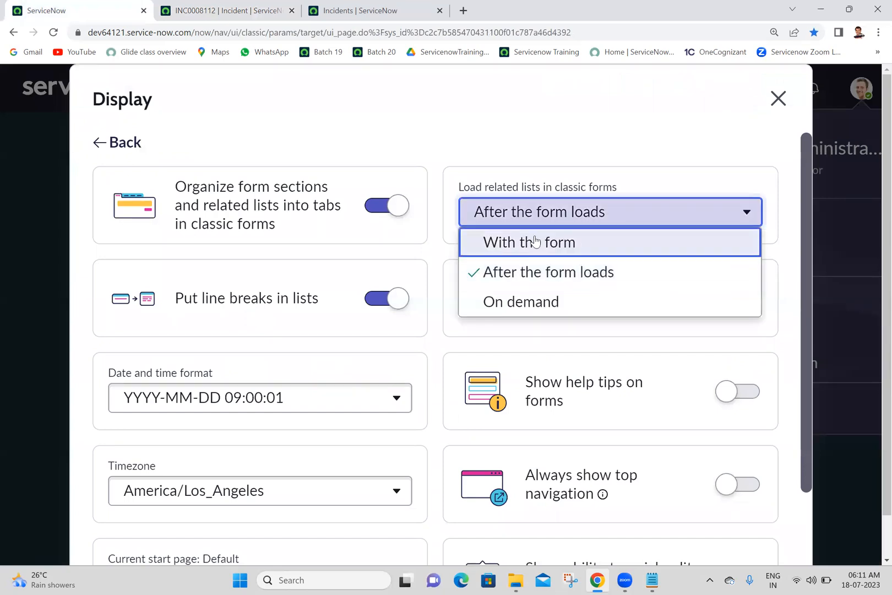
left_click(528, 249)
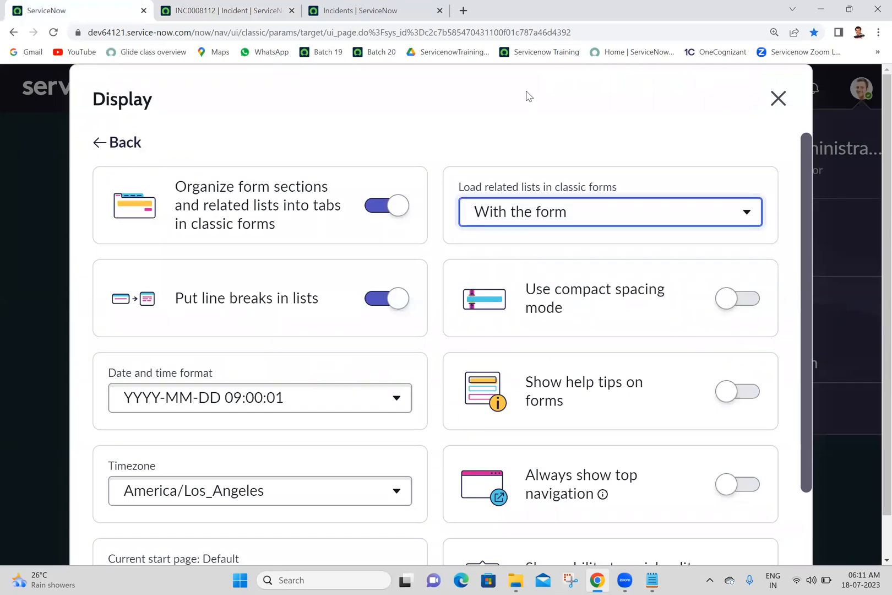
Reload the INC0008112 incident form and examine how its related lists load under the With the form setting.
left_click(265, 8)
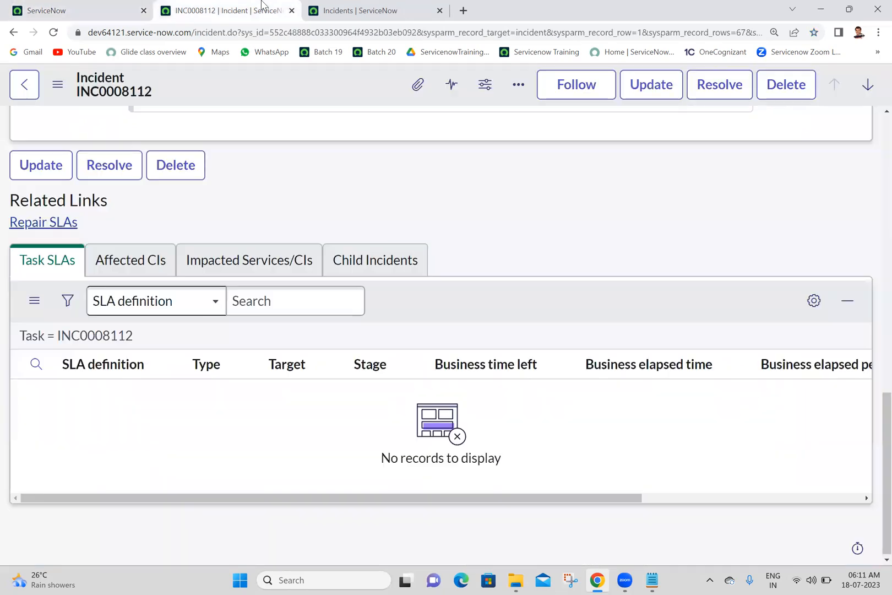
left_click(53, 32)
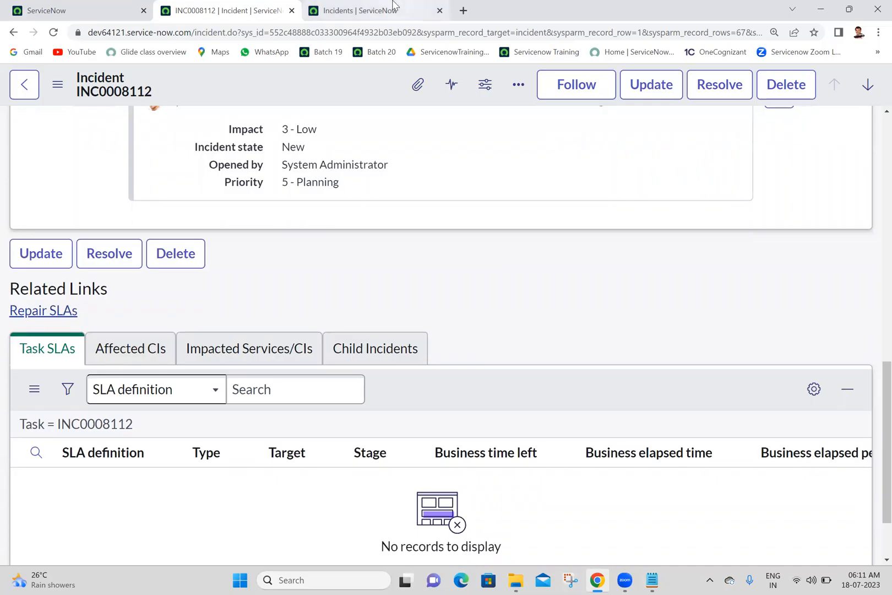
left_click(102, 6)
left_click(527, 220)
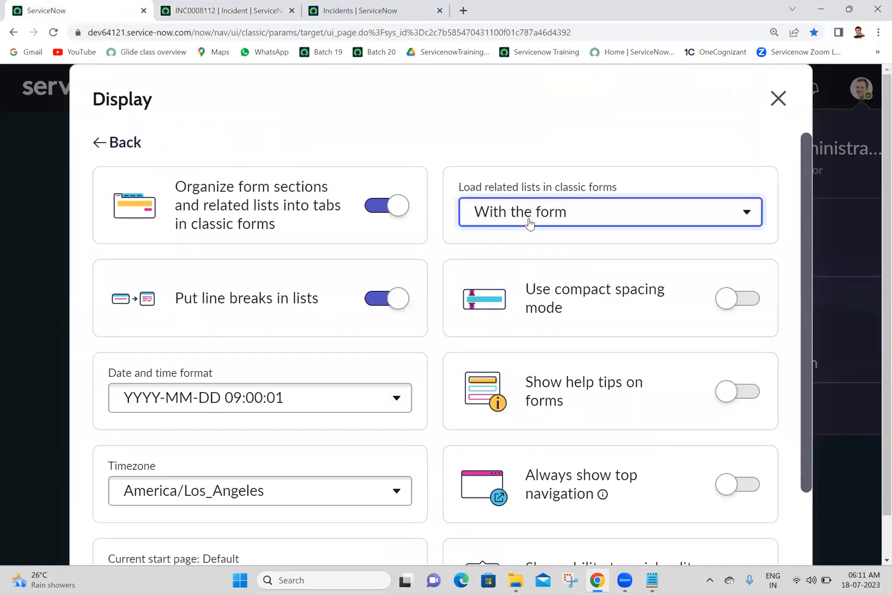
left_click(598, 142)
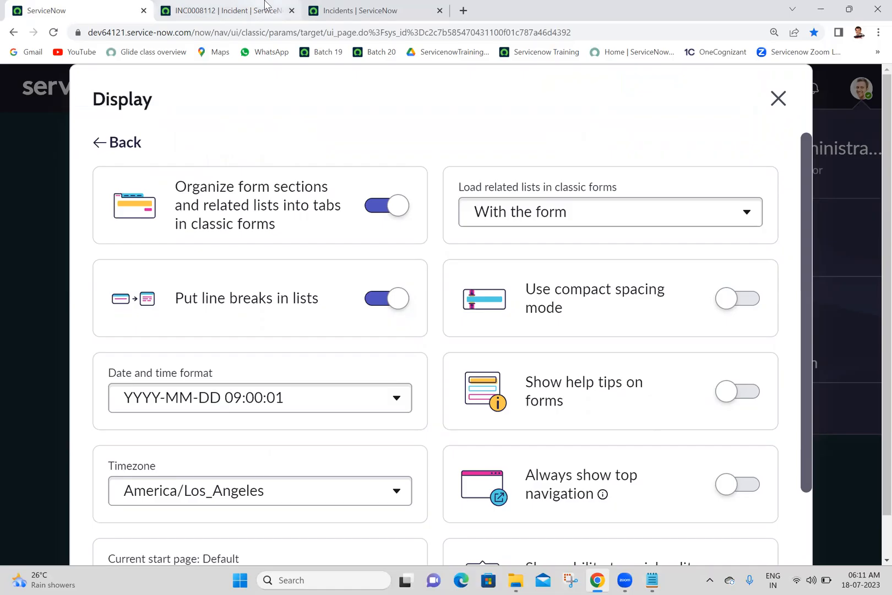
left_click(225, 10)
scroll(875, 473, "down", 2)
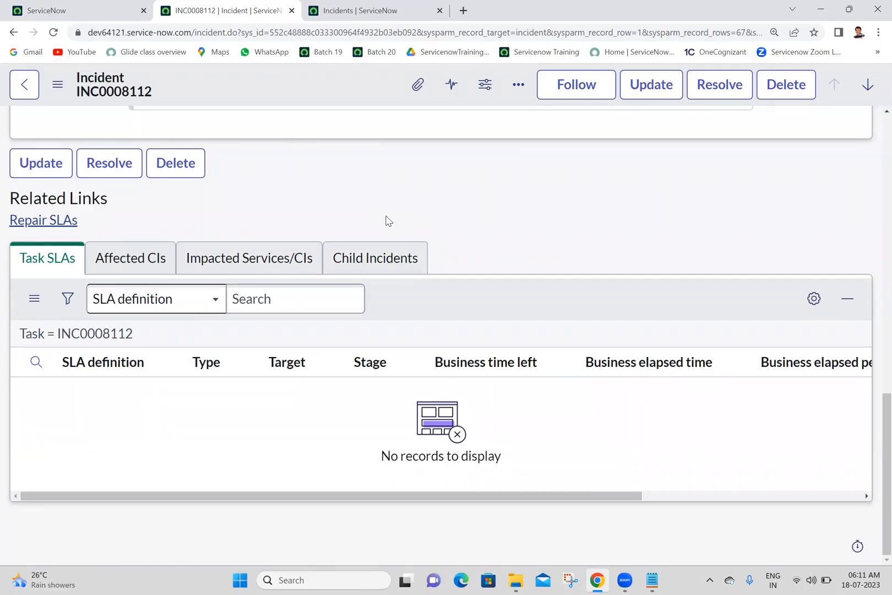
Review the available choices for loading related lists in classic forms in the Display preferences.
left_click(93, 5)
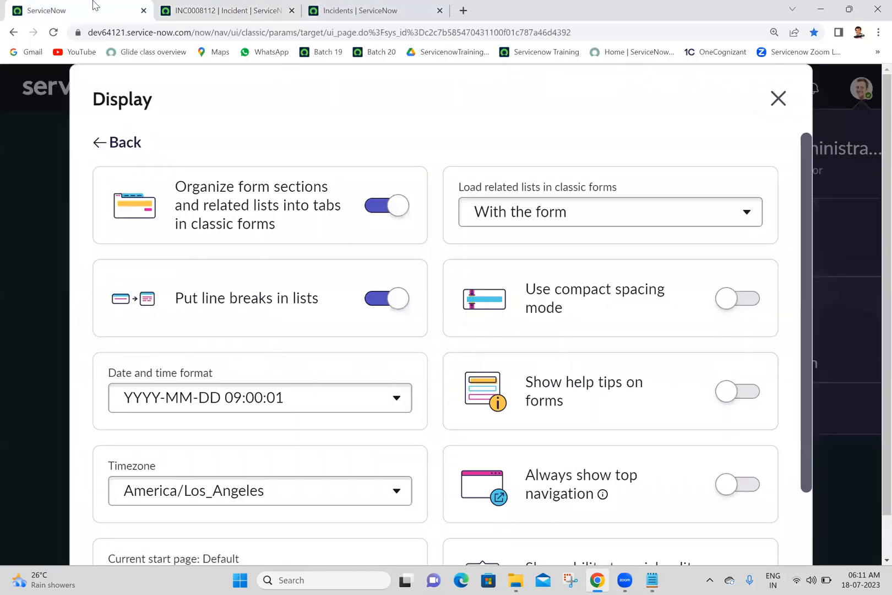
left_click(599, 217)
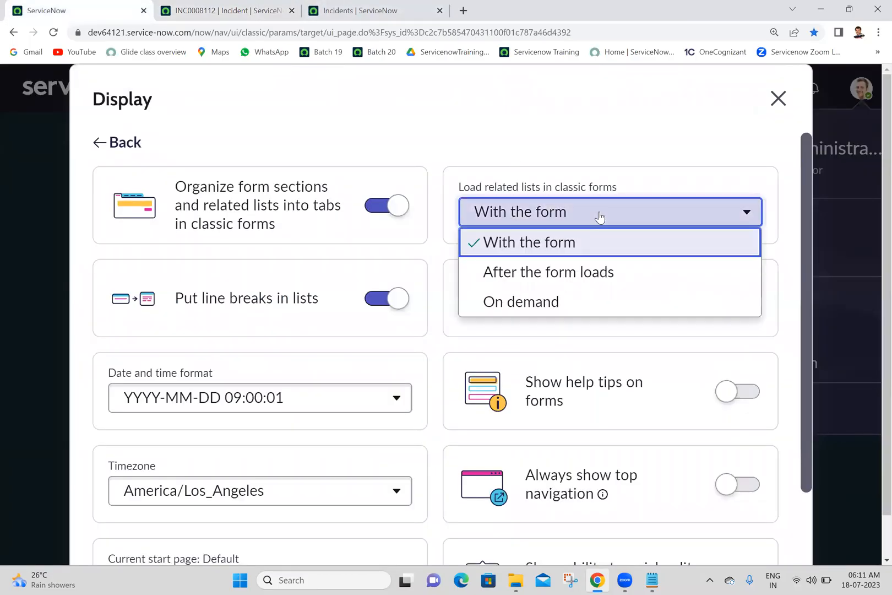
left_click(599, 217)
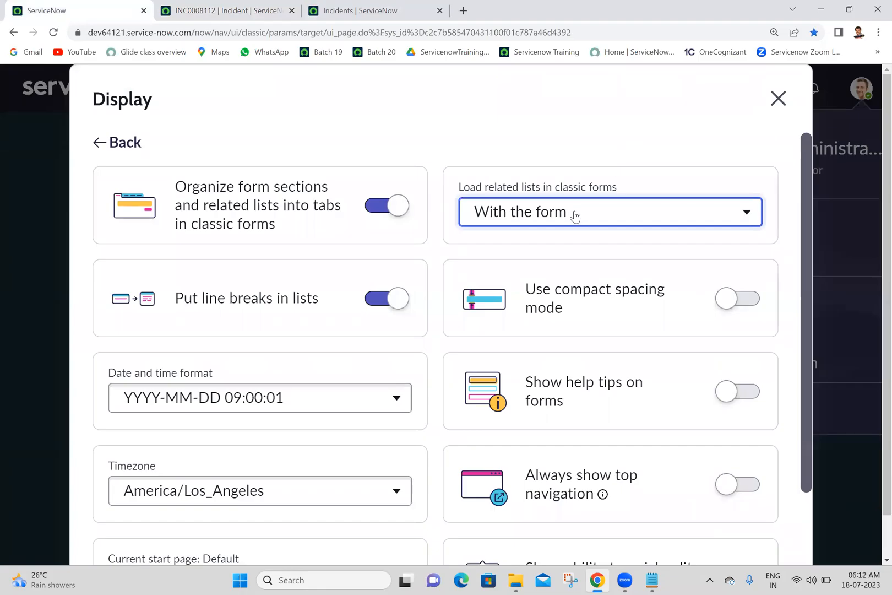
left_click(576, 101)
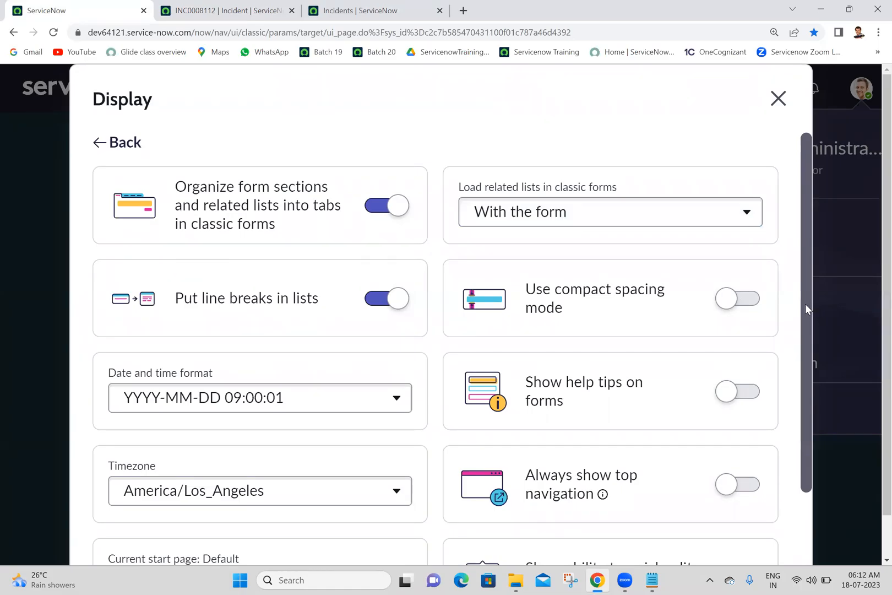
Locate the Date and time format preference and examine the Opened value of INC0008112 in the incidents list.
left_click_drag(805, 303, 801, 441)
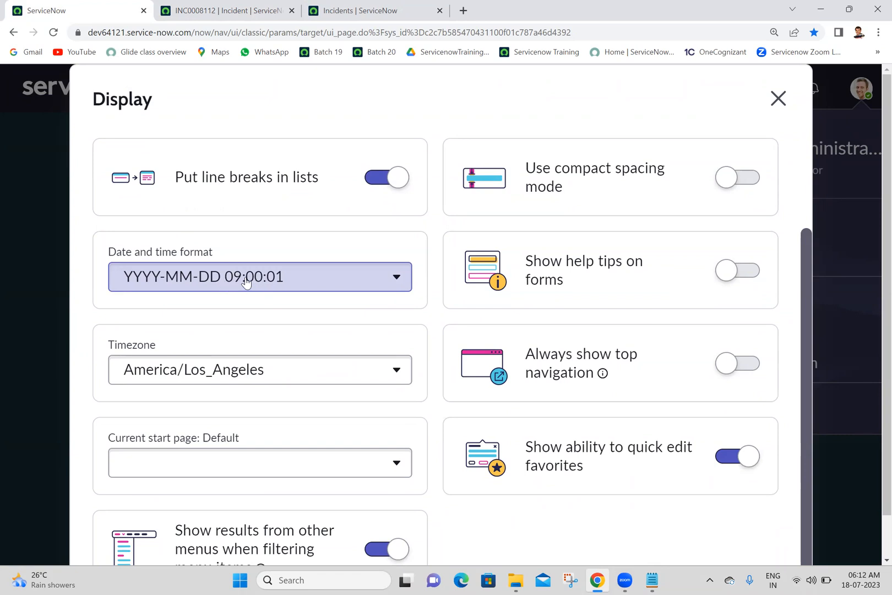
left_click(221, 8)
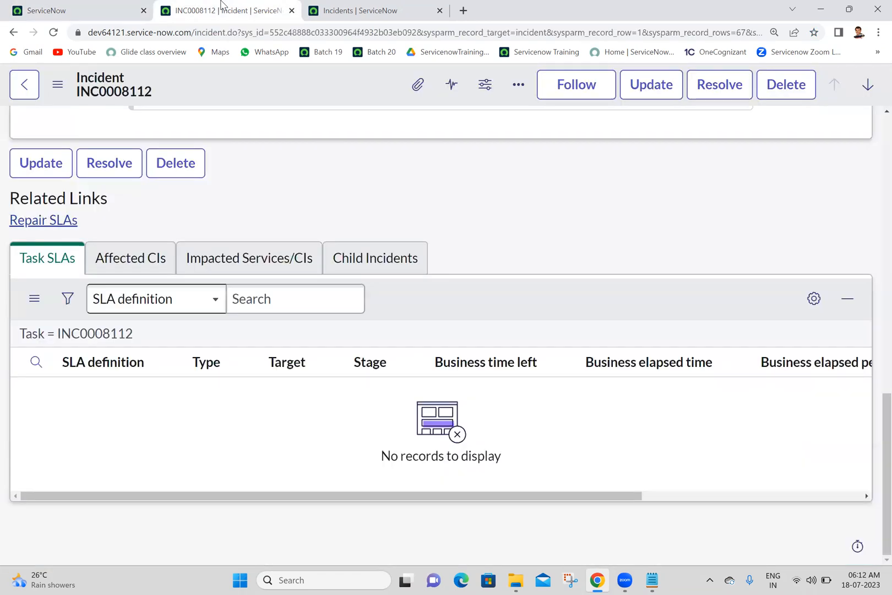
left_click(331, 6)
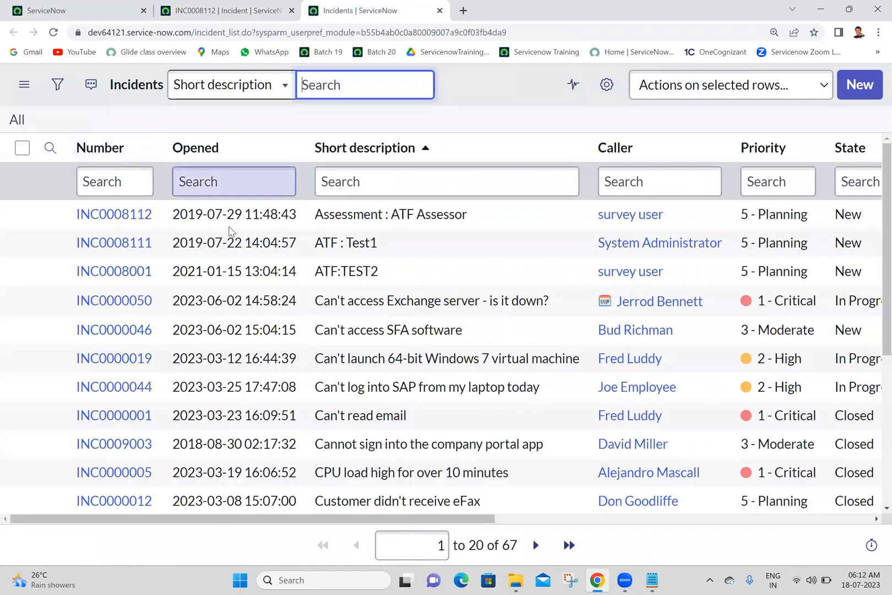
left_click_drag(178, 214, 302, 214)
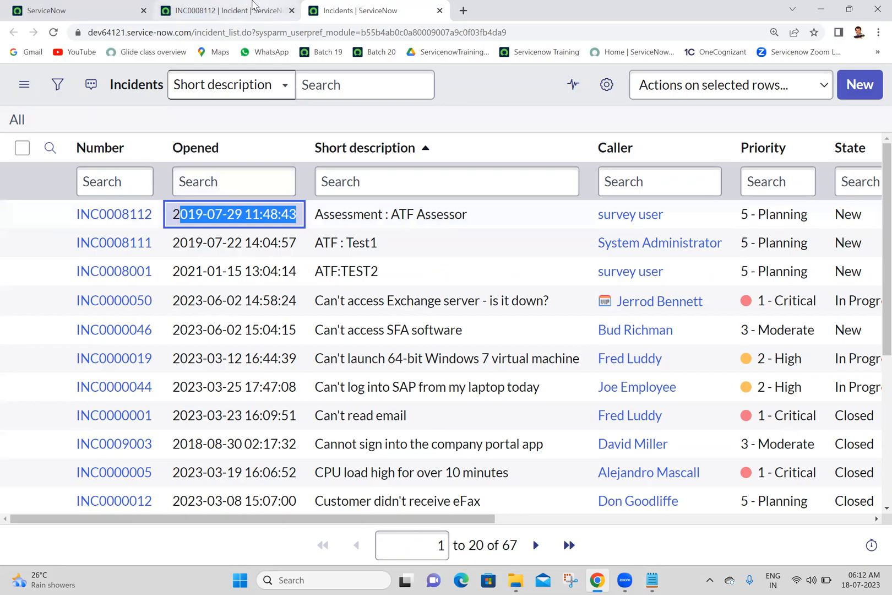
Set the Date and time format to YYYY-MM-DD 09:00:01 5 min ago, and reload the incidents list to inspect its Opened values.
left_click(47, 9)
left_click(258, 286)
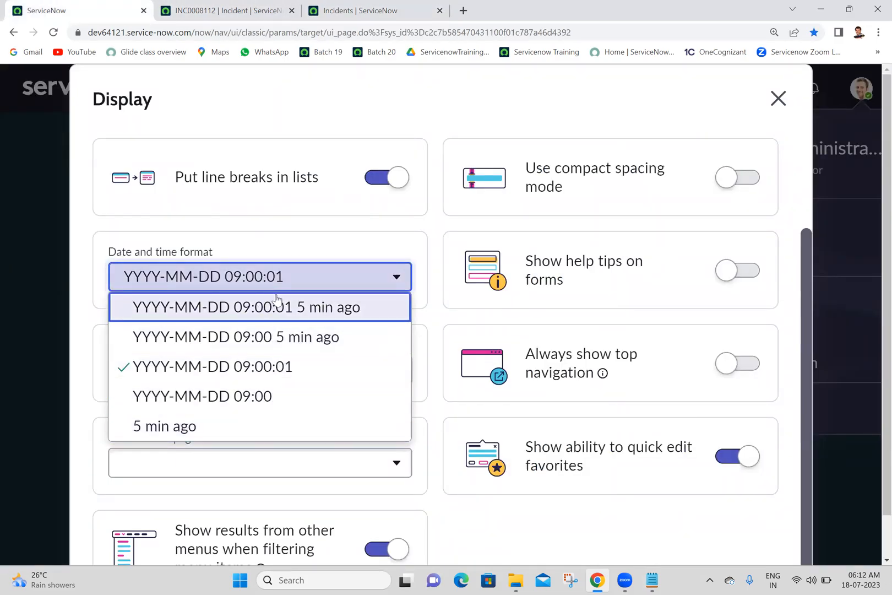
left_click(219, 318)
left_click(203, 7)
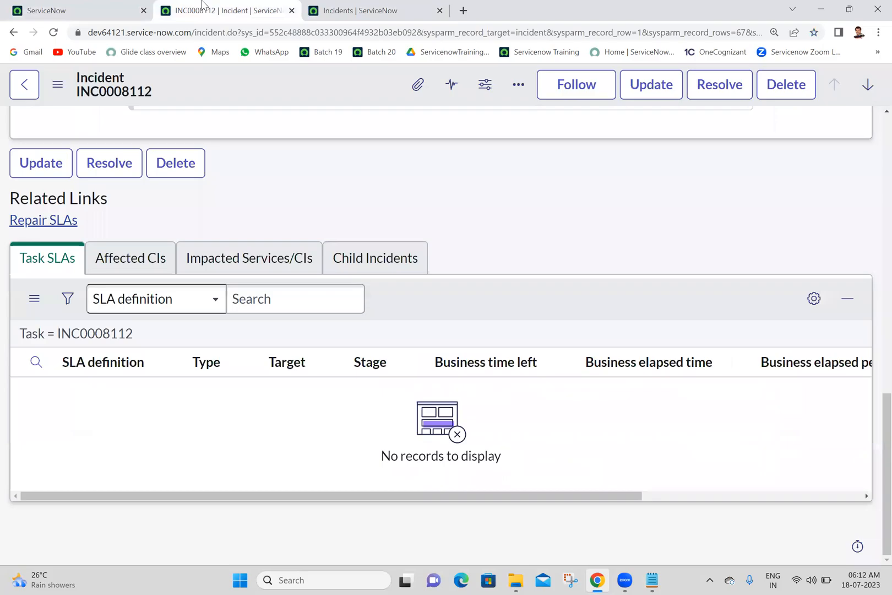
left_click(376, 8)
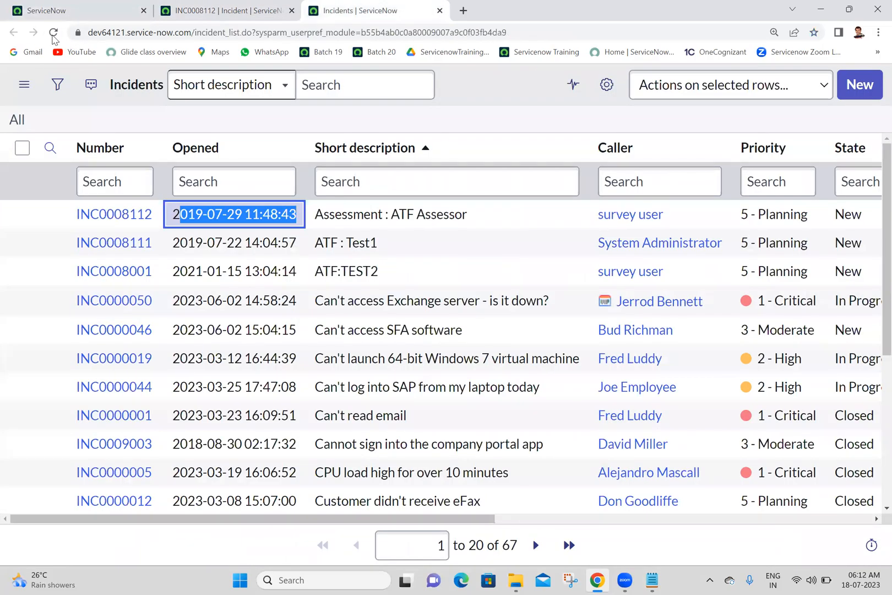
left_click(53, 33)
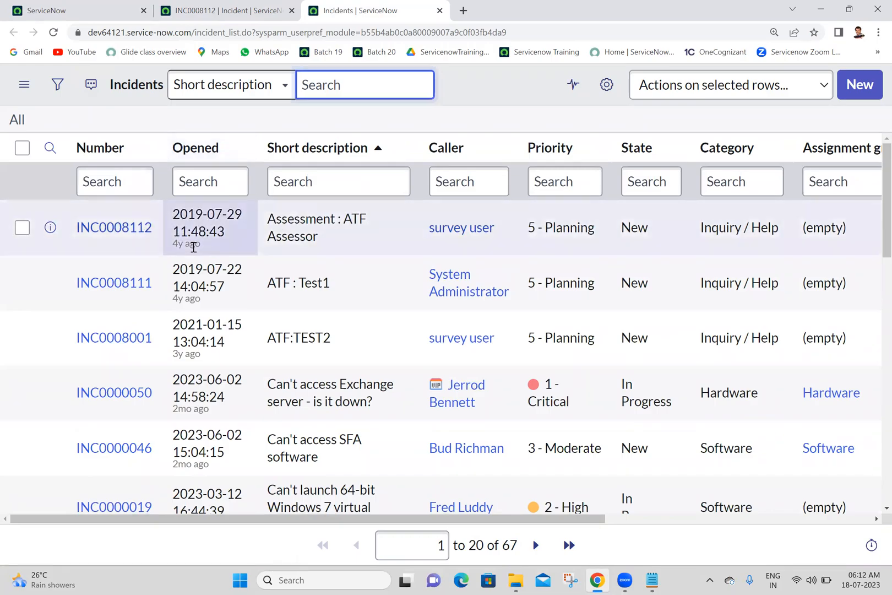
left_click_drag(173, 213, 243, 229)
Set the Date and time format to YYYY-MM-DD 09:00 in the Display preferences and reload the incidents list.
left_click(190, 8)
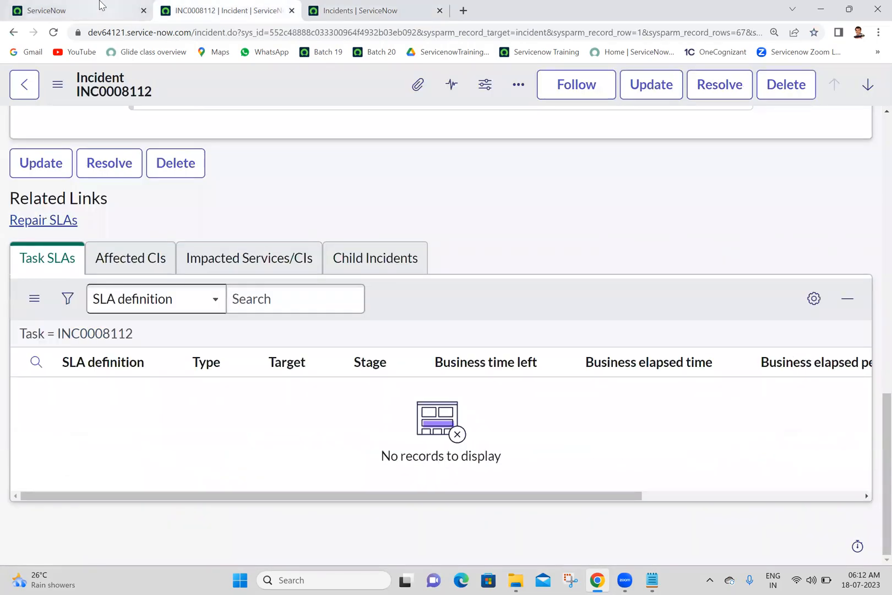
left_click(100, 5)
left_click(213, 286)
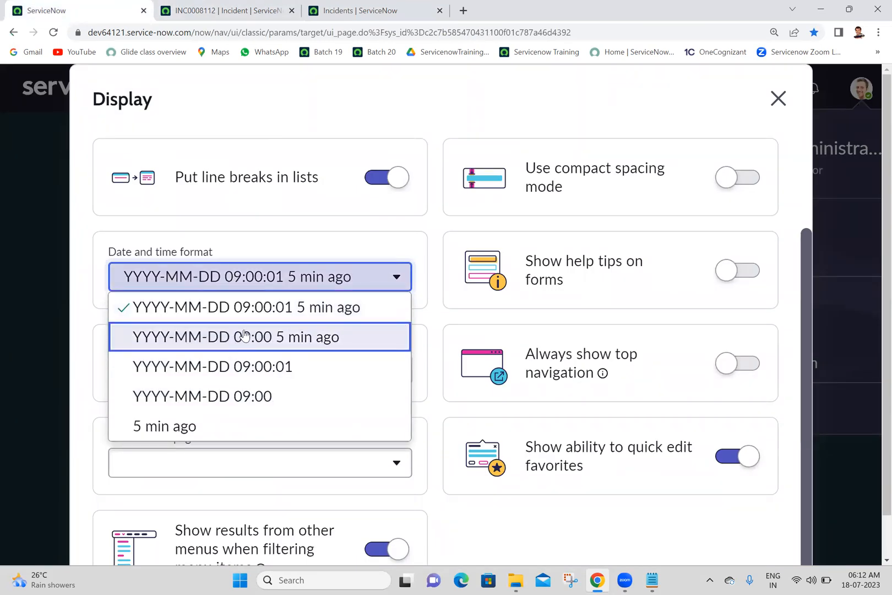
left_click(248, 399)
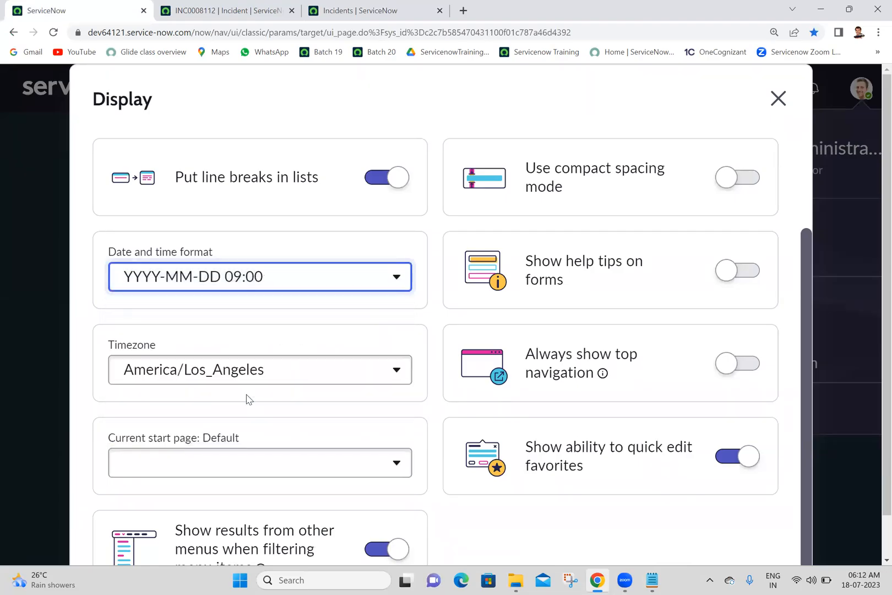
left_click(328, 6)
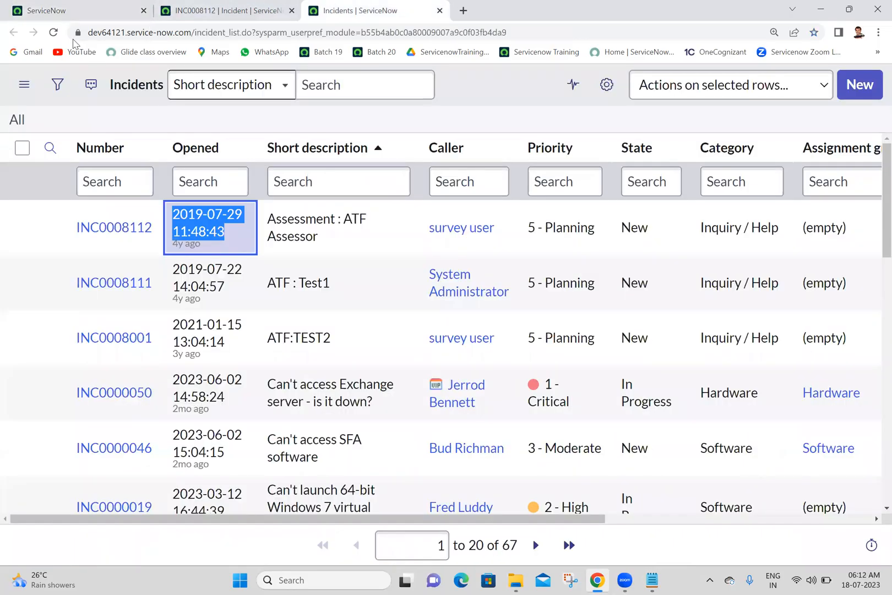
left_click(53, 33)
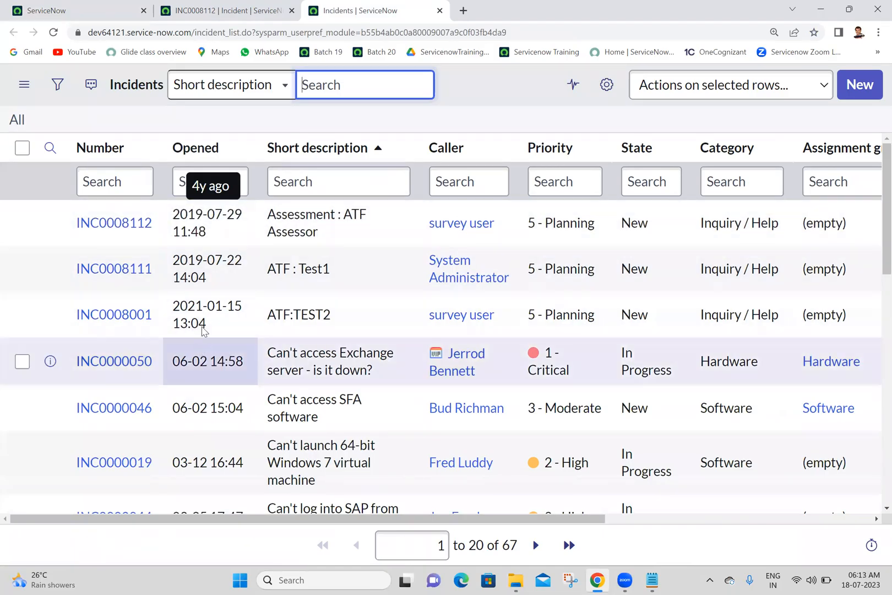
Set the Date and time format back to YYYY-MM-DD 09:00:01 and reload the incidents list.
left_click(60, 6)
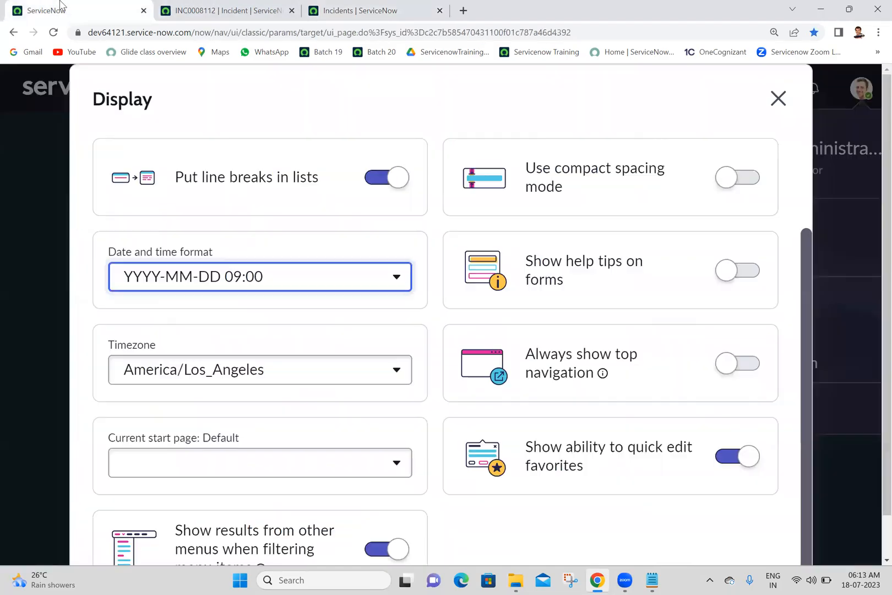
left_click(196, 281)
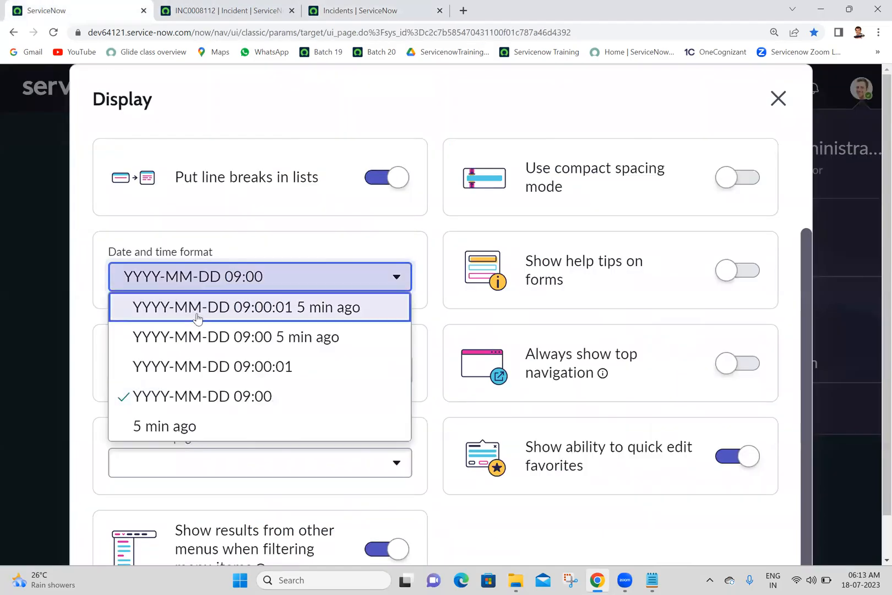
left_click(222, 366)
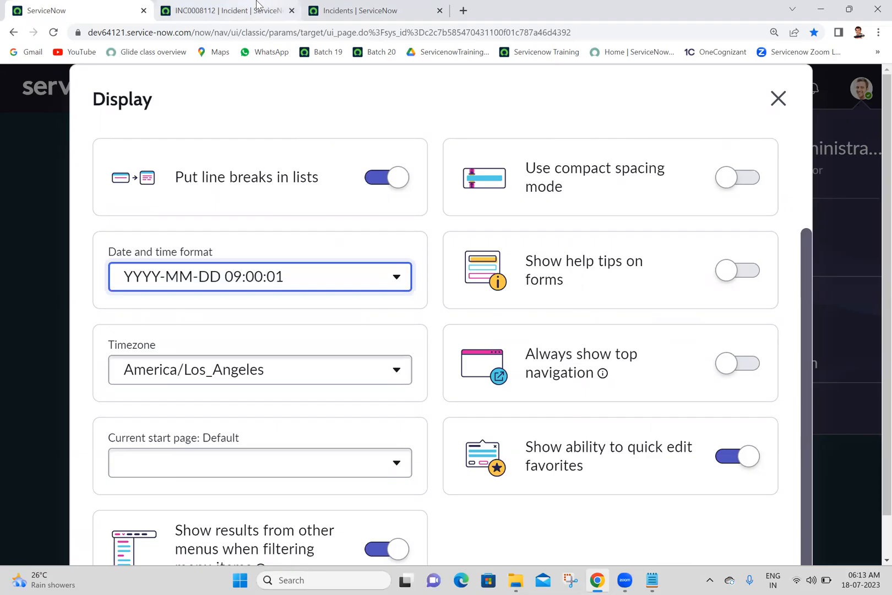
left_click(335, 8)
left_click(50, 32)
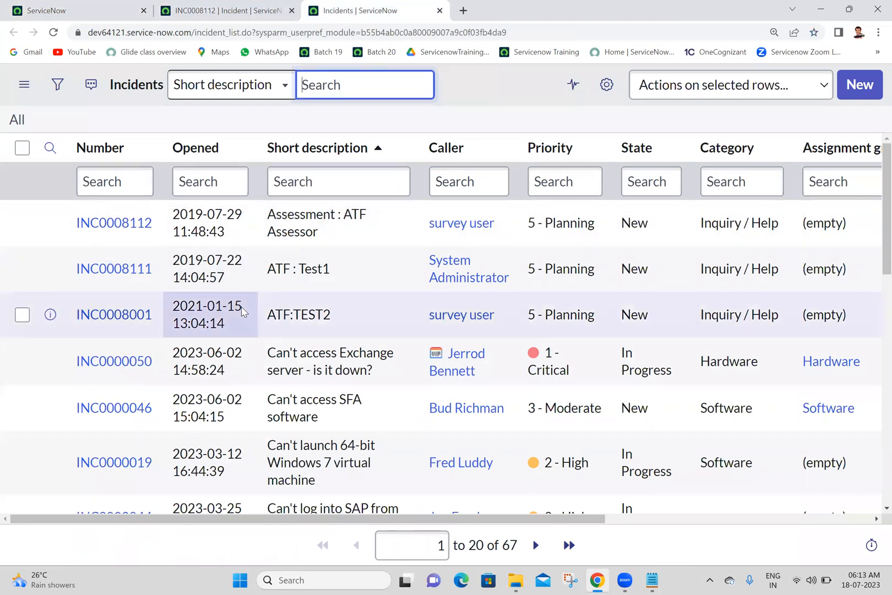
Browse the available Timezone choices in the Display preferences without changing the selected timezone.
left_click(104, 10)
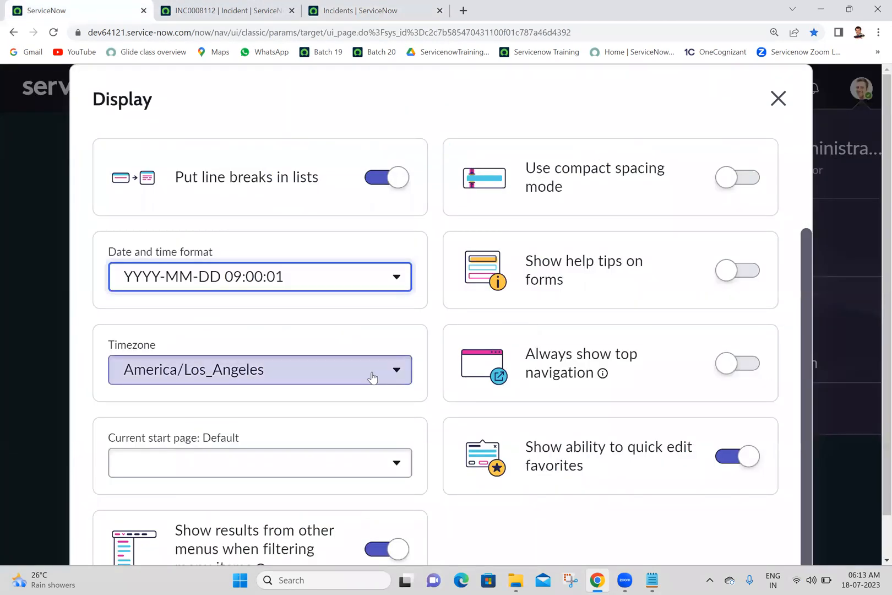
left_click(372, 377)
left_click_drag(403, 140, 401, 59)
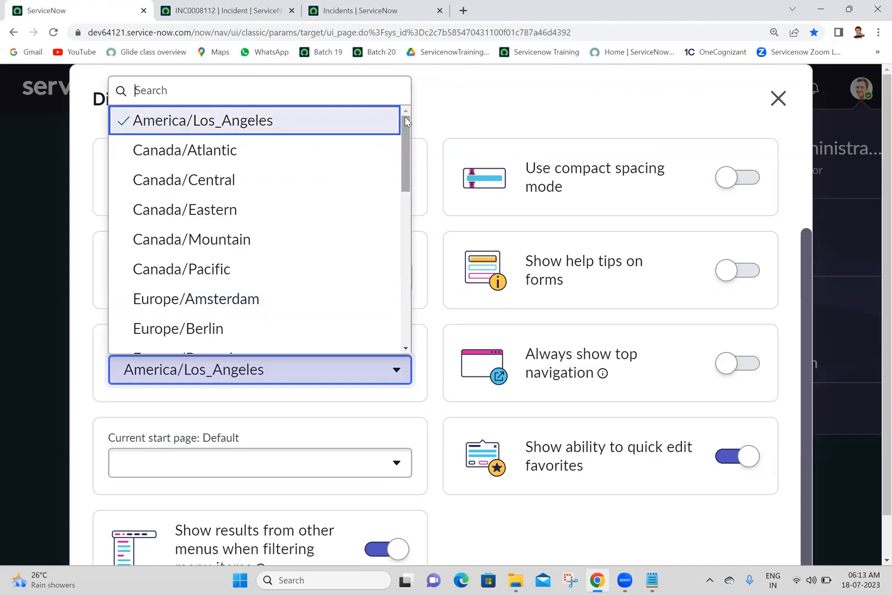
scroll(375, 248, "down", 8)
scroll(379, 220, "up", 6)
scroll(384, 130, "up", 3)
scroll(379, 333, "down", 8)
scroll(378, 333, "up", 8)
scroll(396, 248, "down", 3)
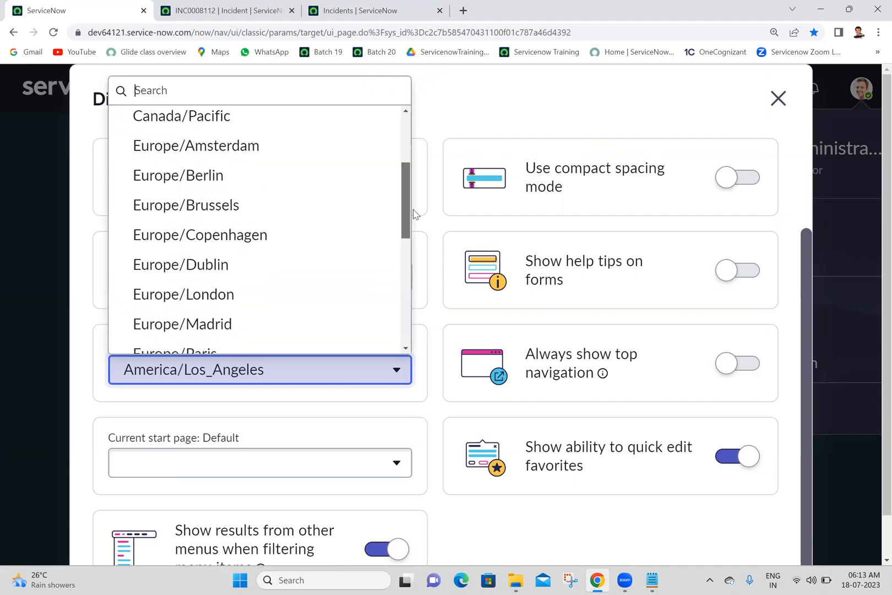
scroll(395, 313, "down", 5)
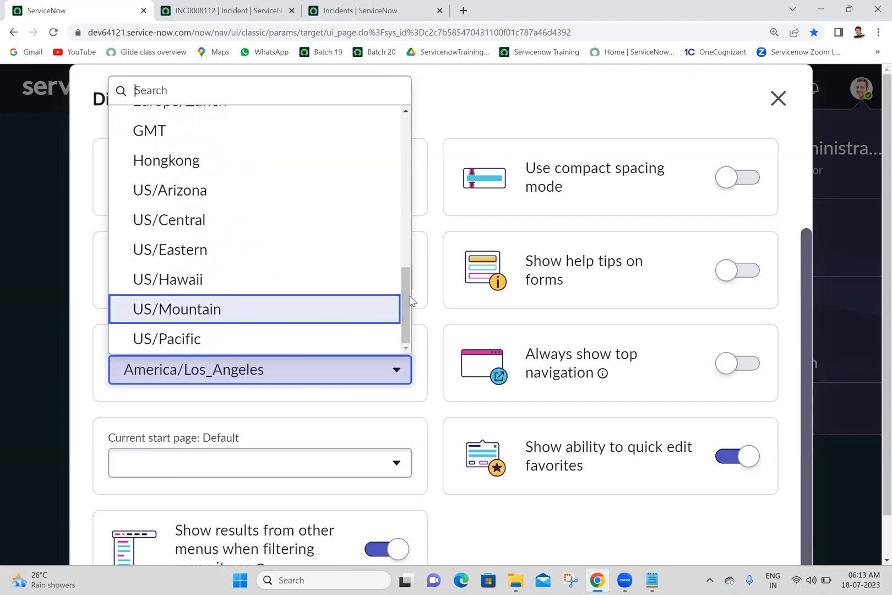
left_click_drag(406, 294, 410, 275)
left_click_drag(417, 256, 356, 127)
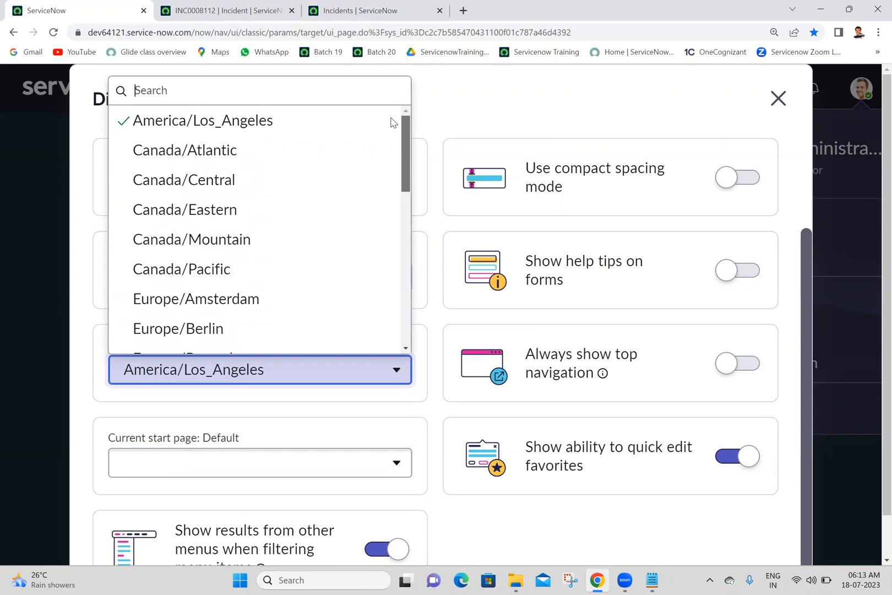
left_click_drag(399, 171, 392, 86)
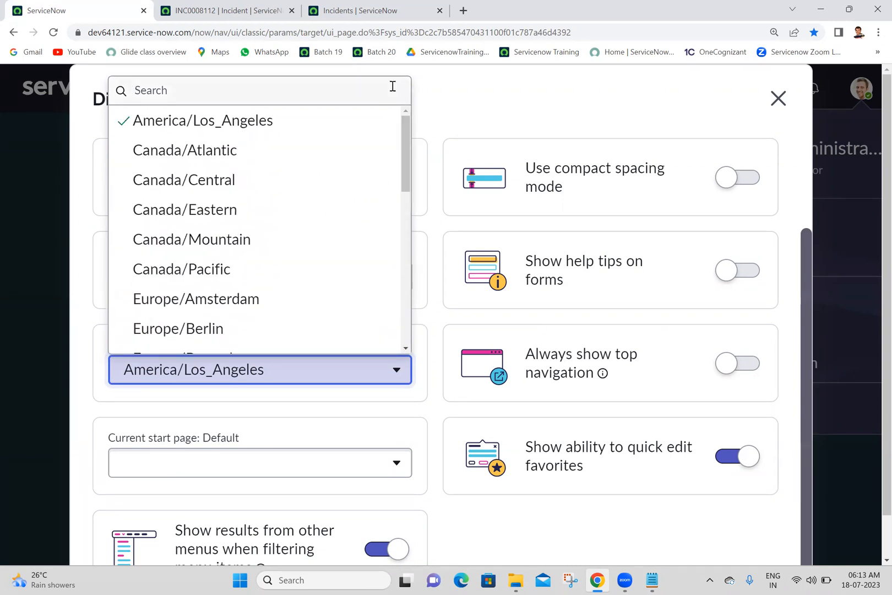
left_click(507, 104)
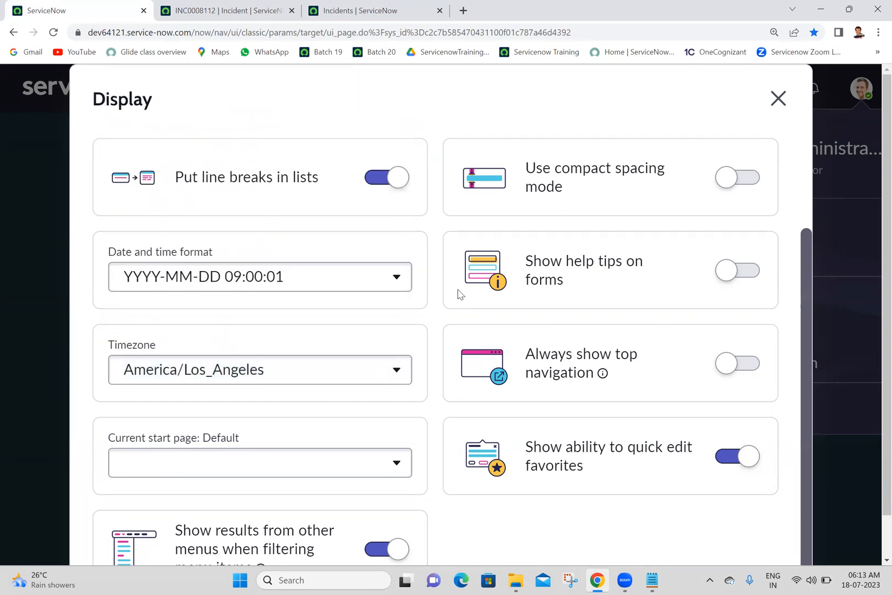
Check the Current start page preference for choices and close the Display preferences.
left_click(345, 459)
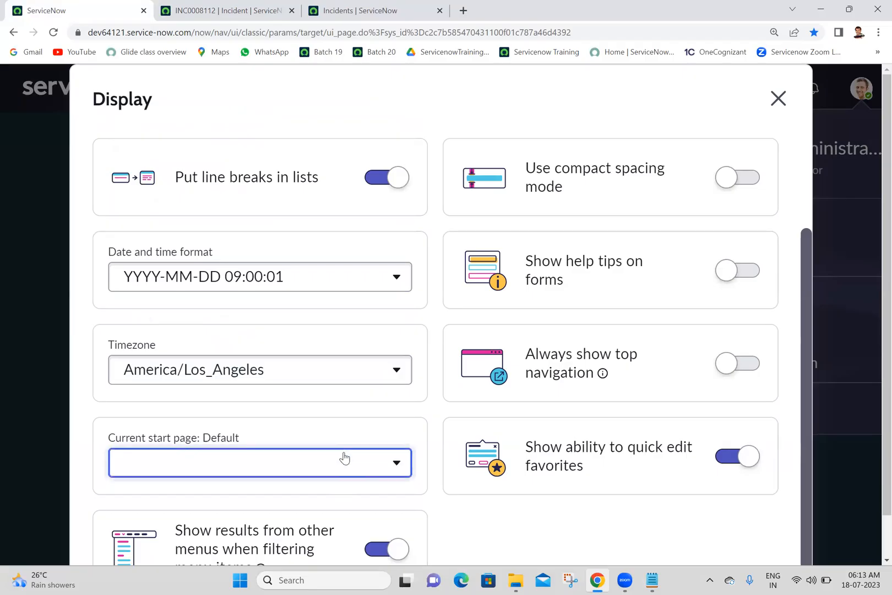
left_click(343, 458)
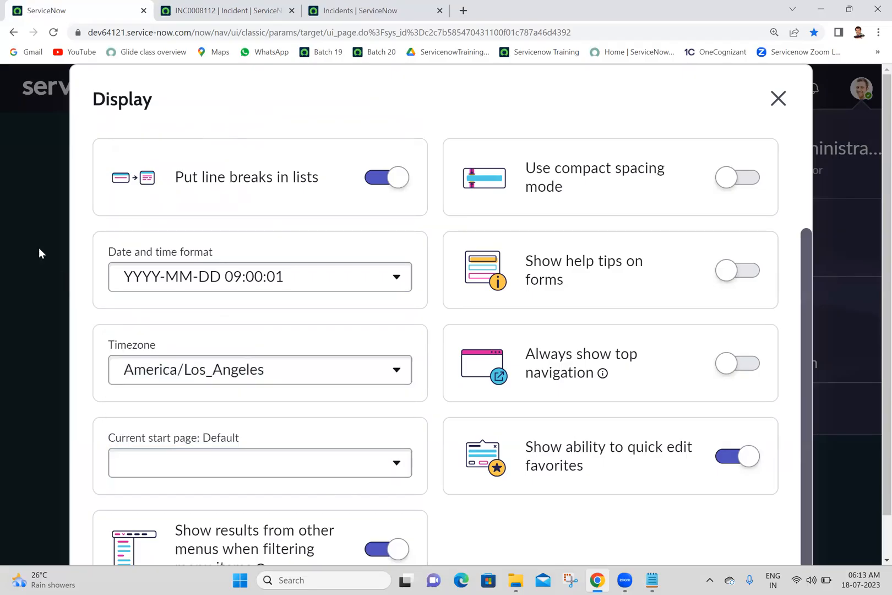
left_click(296, 467)
left_click(296, 467)
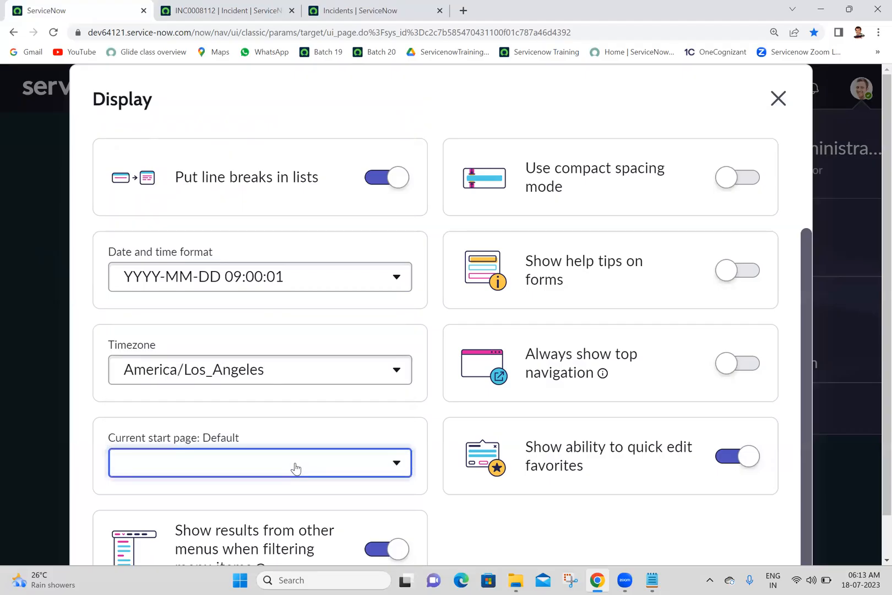
left_click(777, 98)
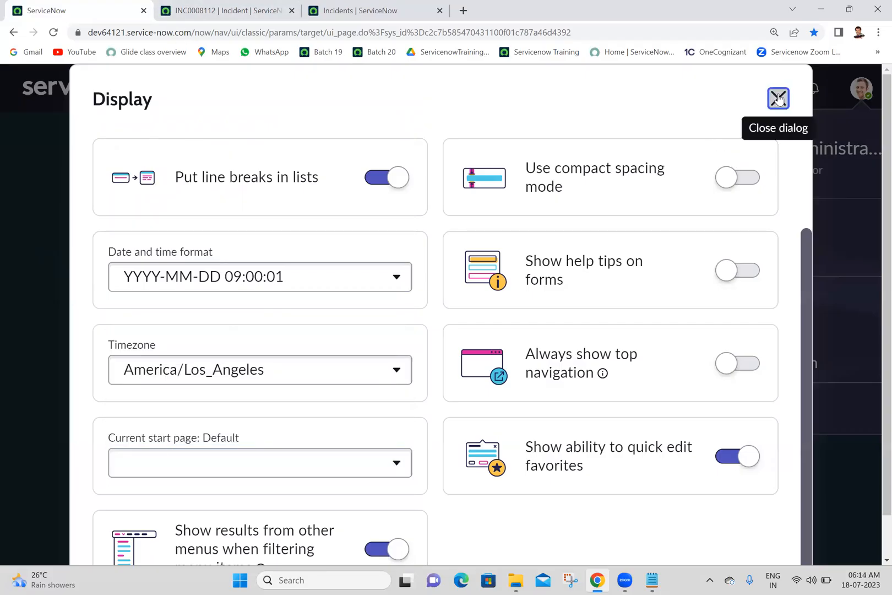
Reopen the administrator's user preferences from the home page.
left_click(461, 279)
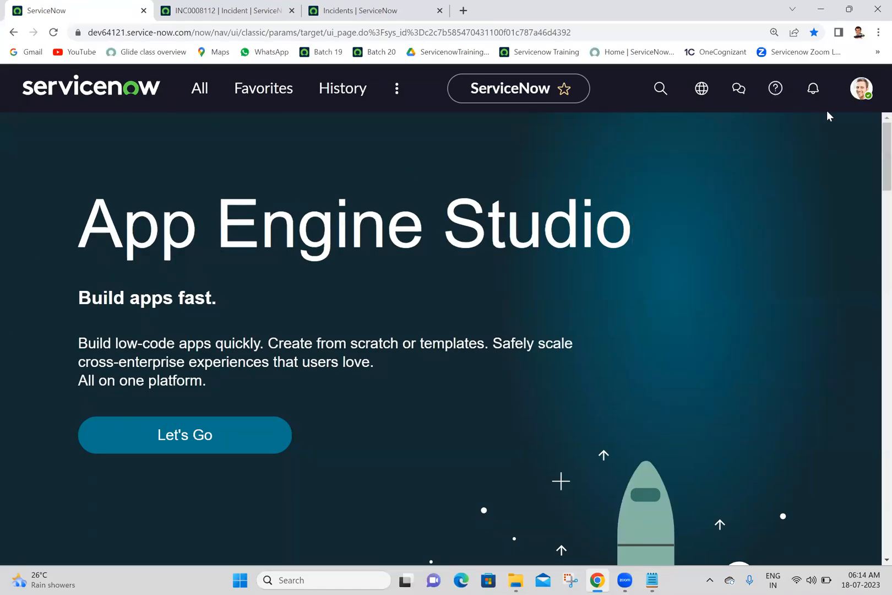
left_click(861, 88)
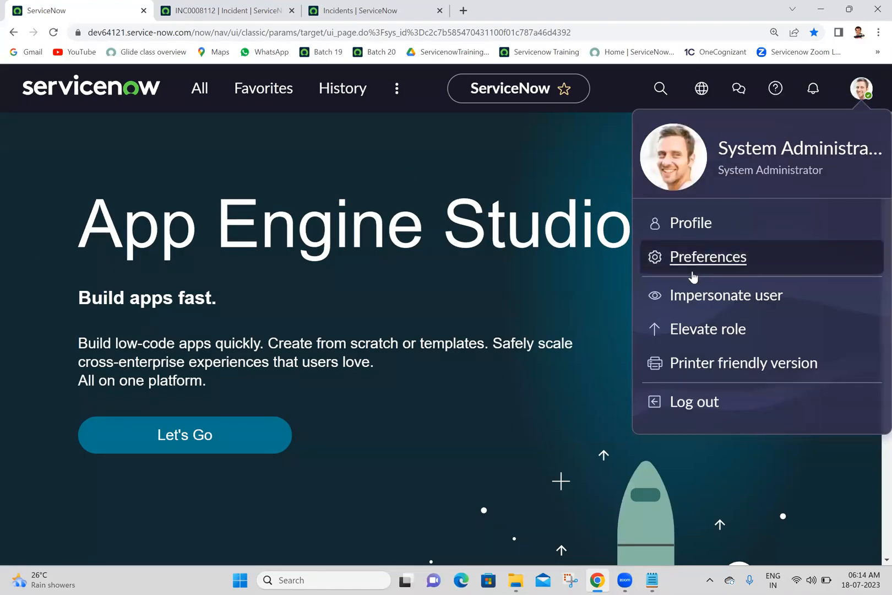
left_click(692, 276)
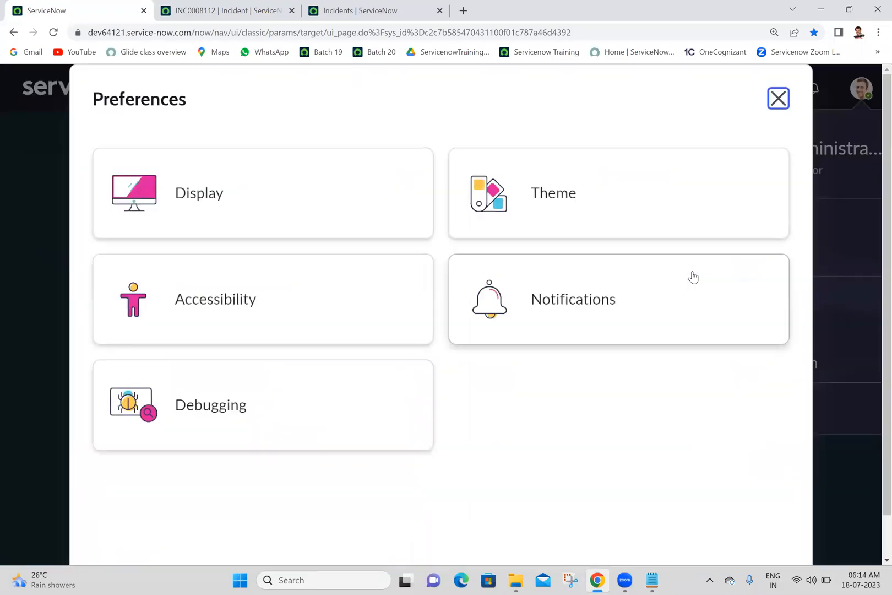
Set the start page to Use Dashboards in the Display preferences and close the preferences.
left_click(243, 216)
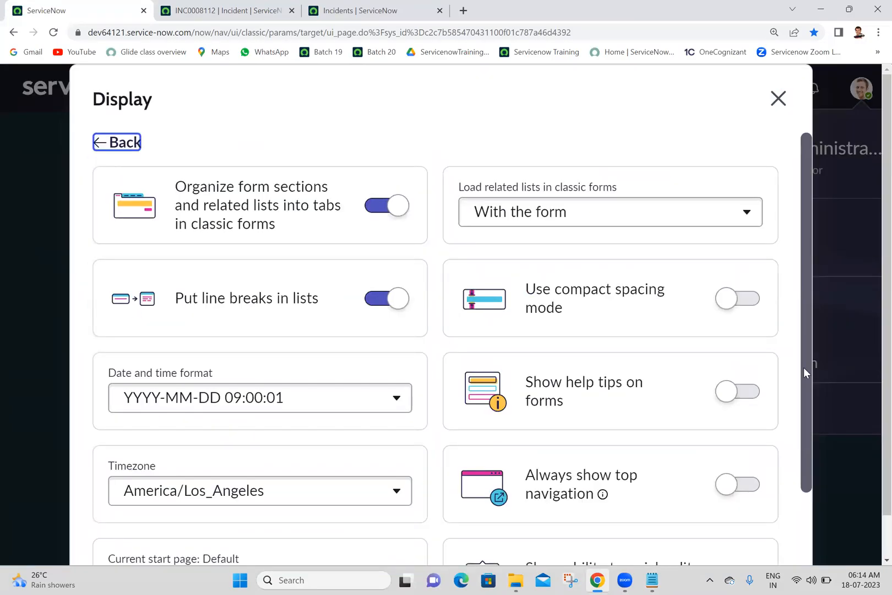
scroll(803, 367, "down", 2)
left_click(370, 470)
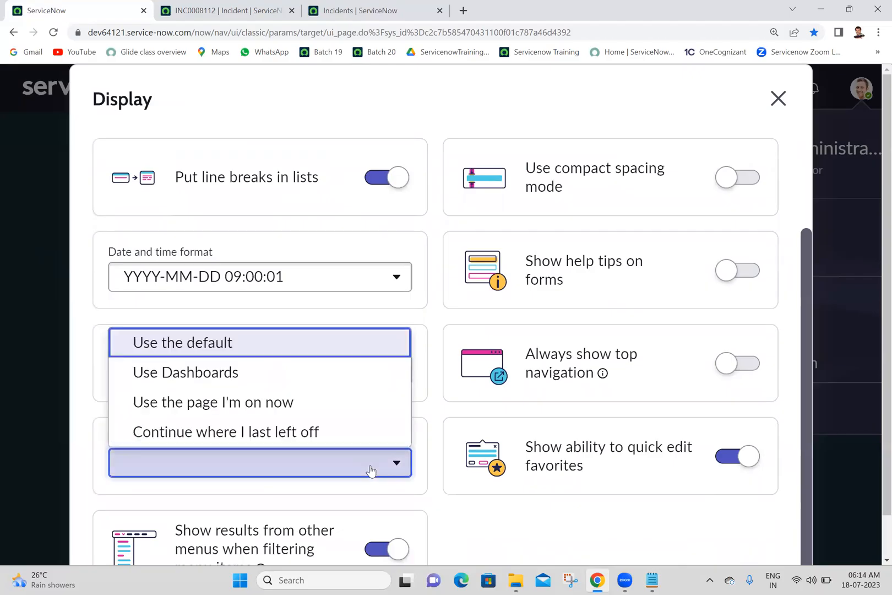
left_click(290, 382)
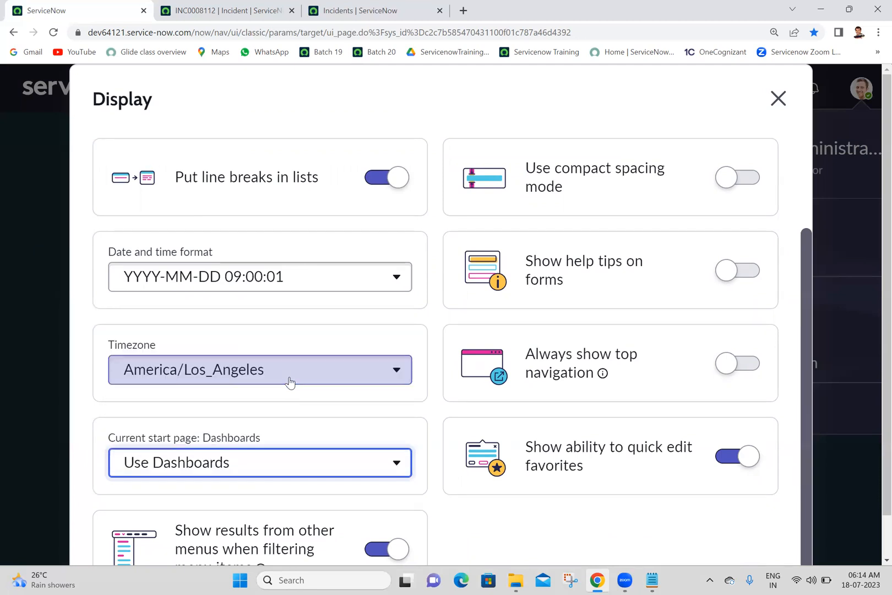
left_click(774, 100)
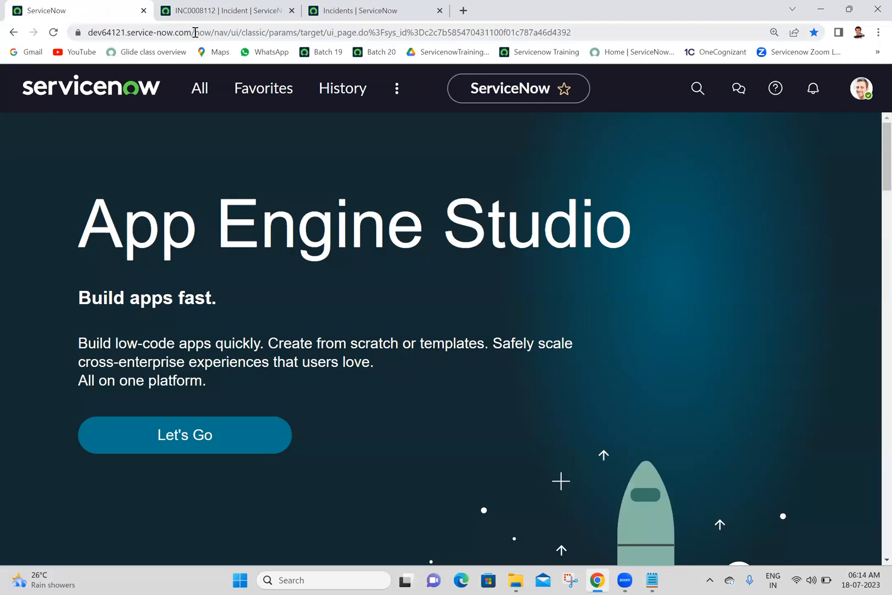
Load the instance from its base address, without the page path, to check which start page opens.
left_click_drag(199, 32, 706, 28)
key("BackSpace")
key("Return")
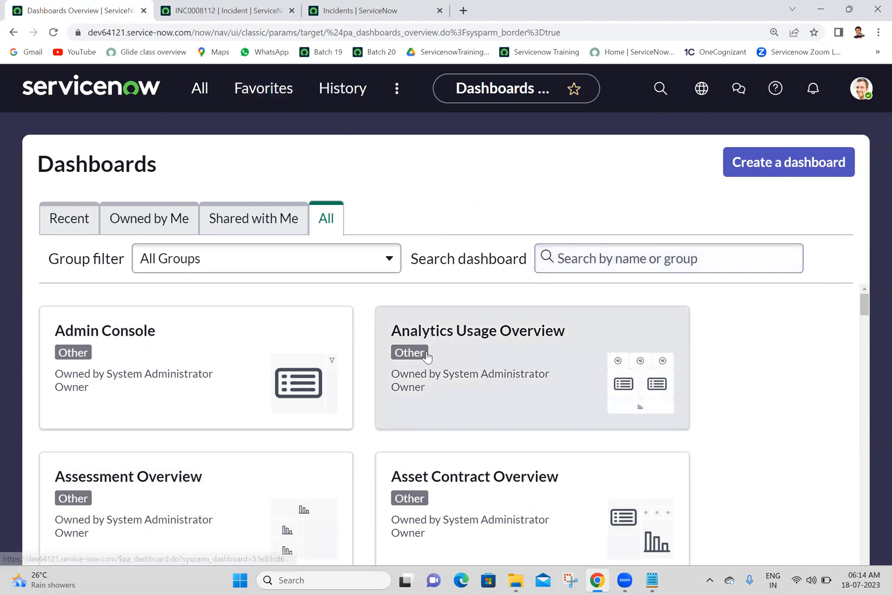
Reopen the Display preferences from the Dashboards page and set the start page to Use the default.
left_click(863, 93)
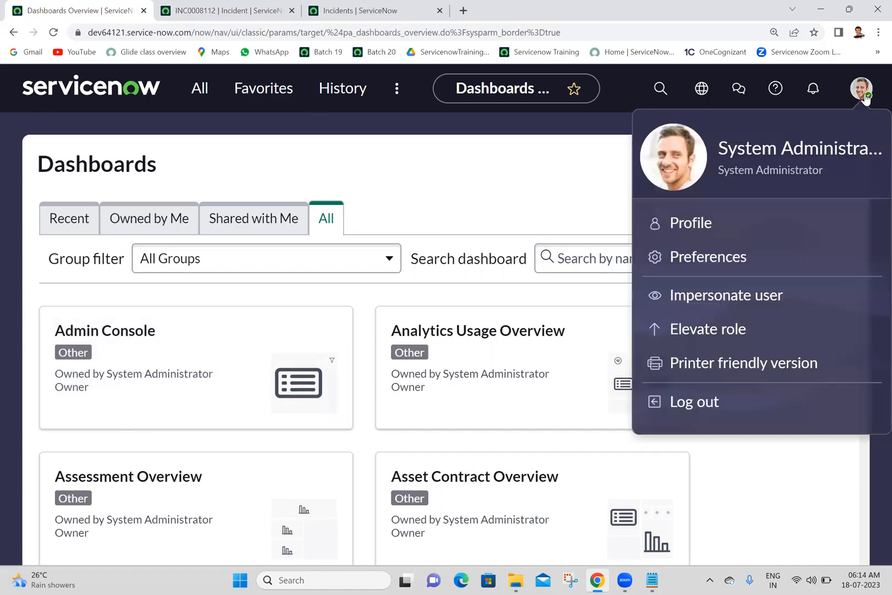
left_click(710, 257)
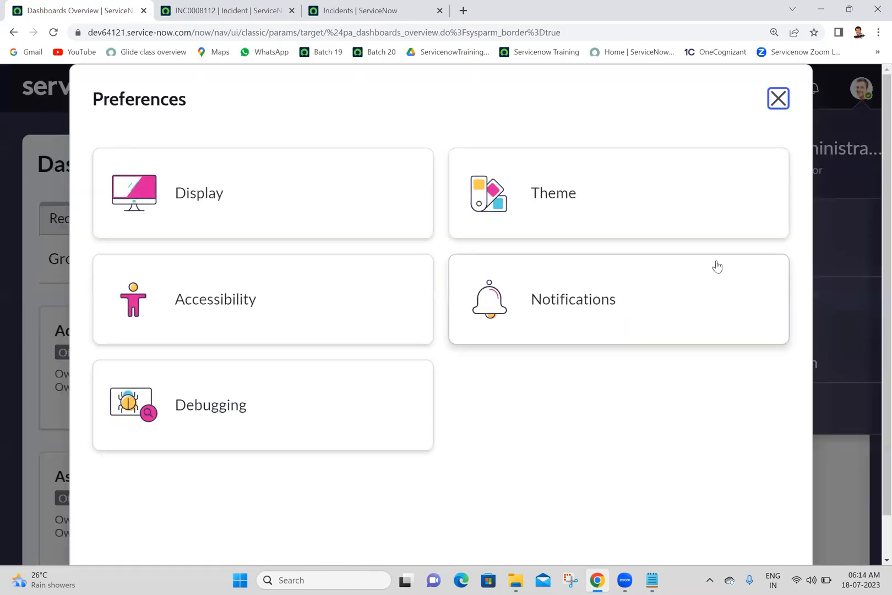
left_click(257, 199)
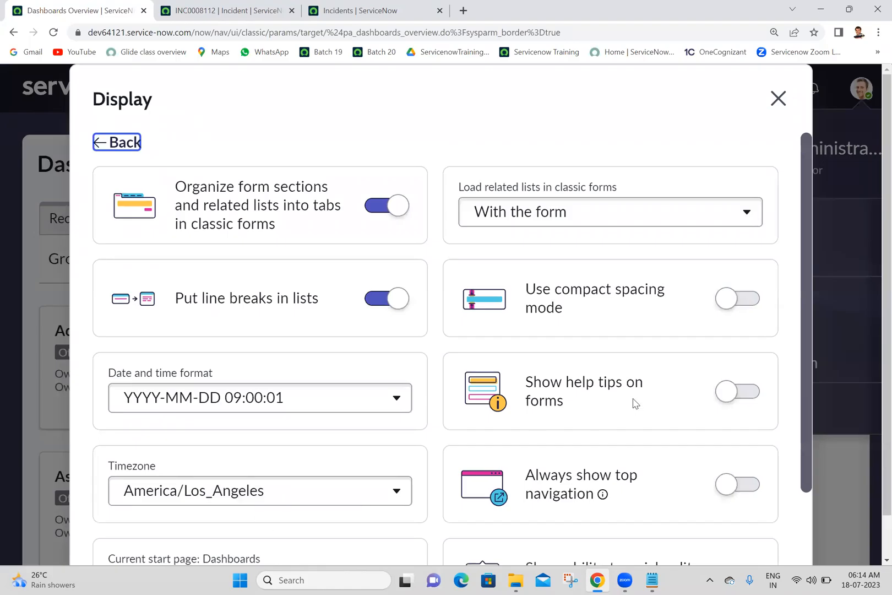
scroll(808, 349, "down", 2)
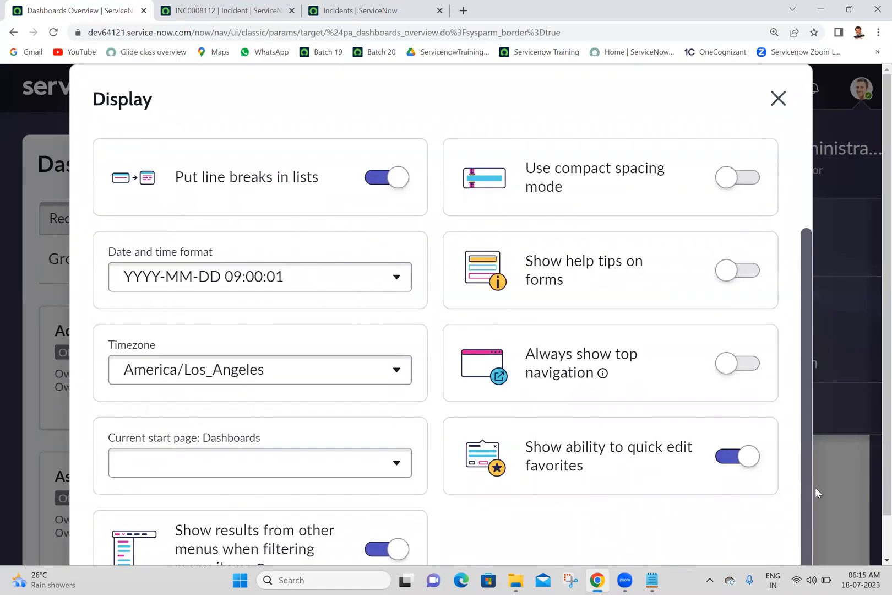
left_click(298, 460)
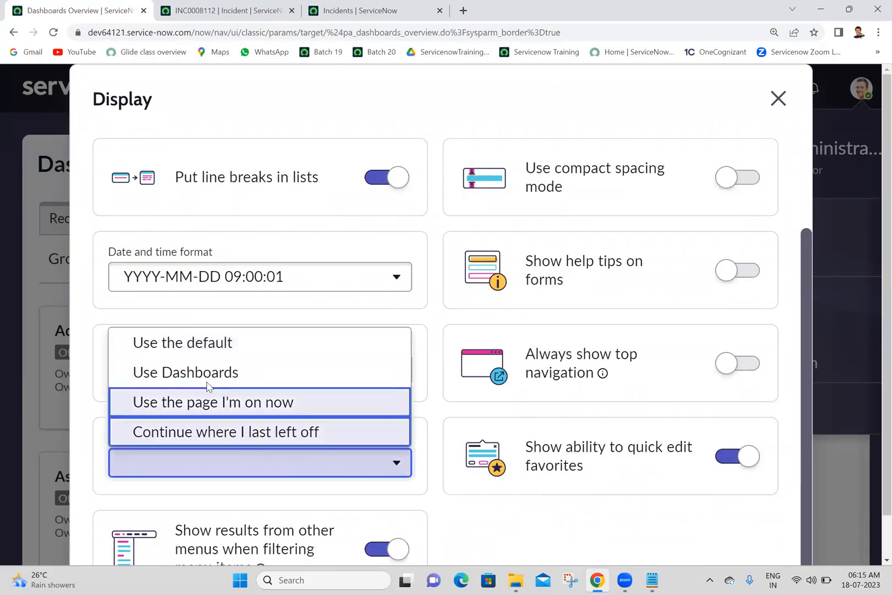
left_click(204, 353)
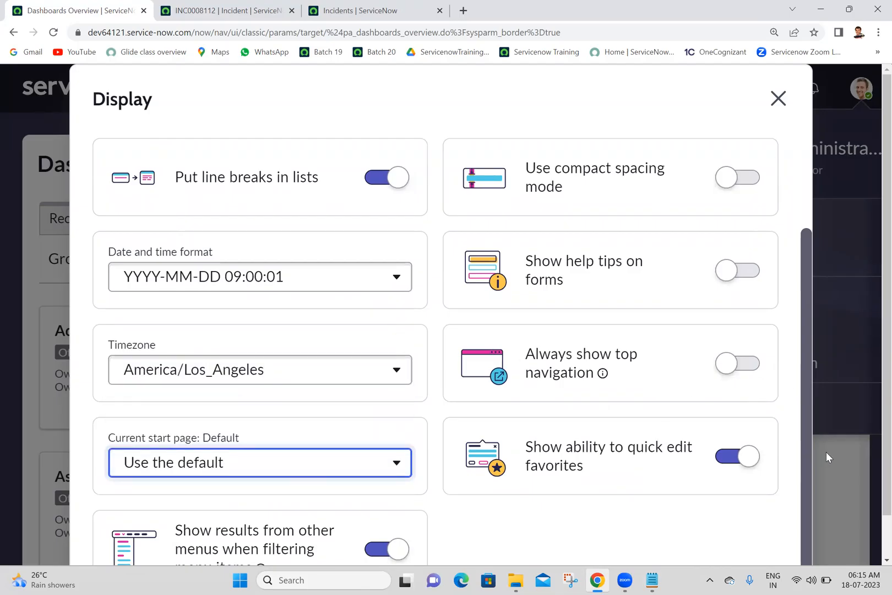
Read the explanation of the preference Show results from other menus when filtering menu items.
left_click(489, 539)
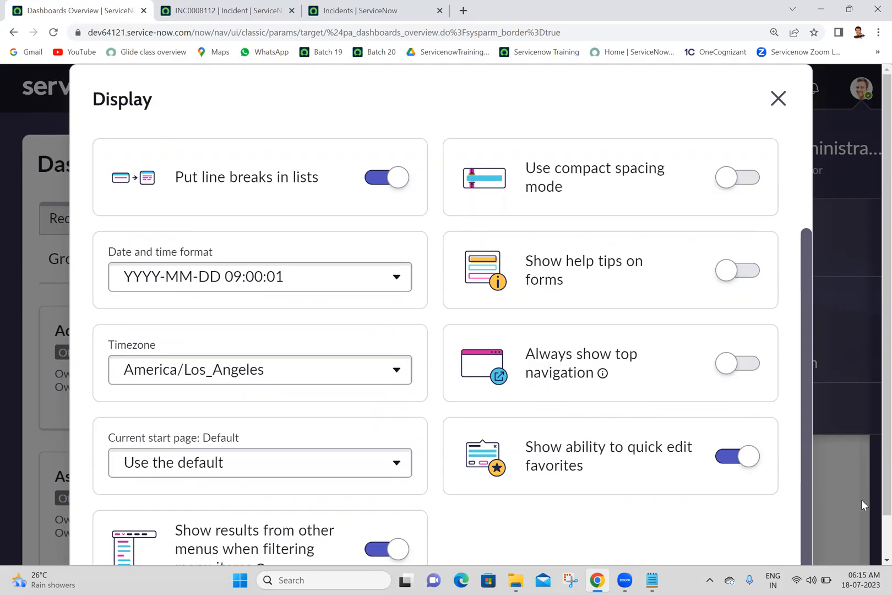
scroll(876, 532, "down", 2)
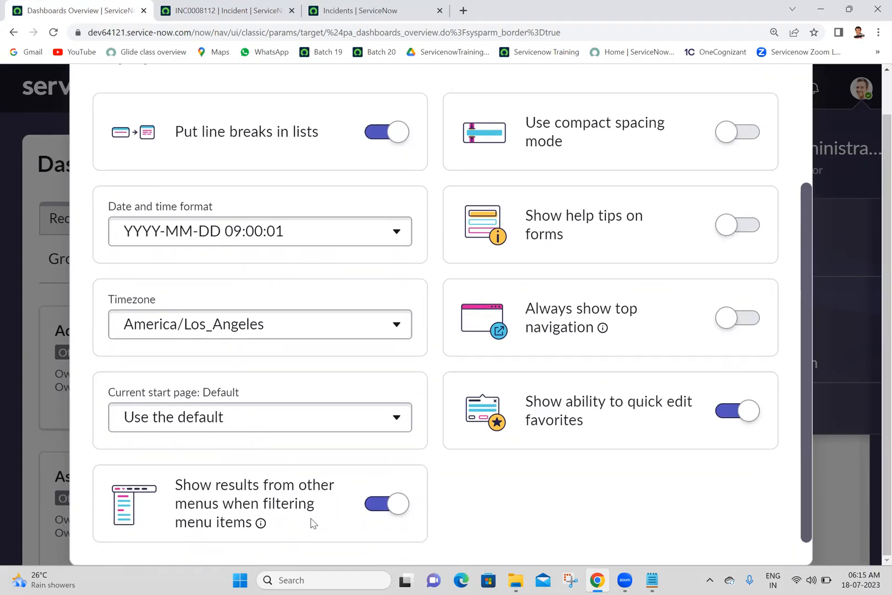
mouse_move(260, 530)
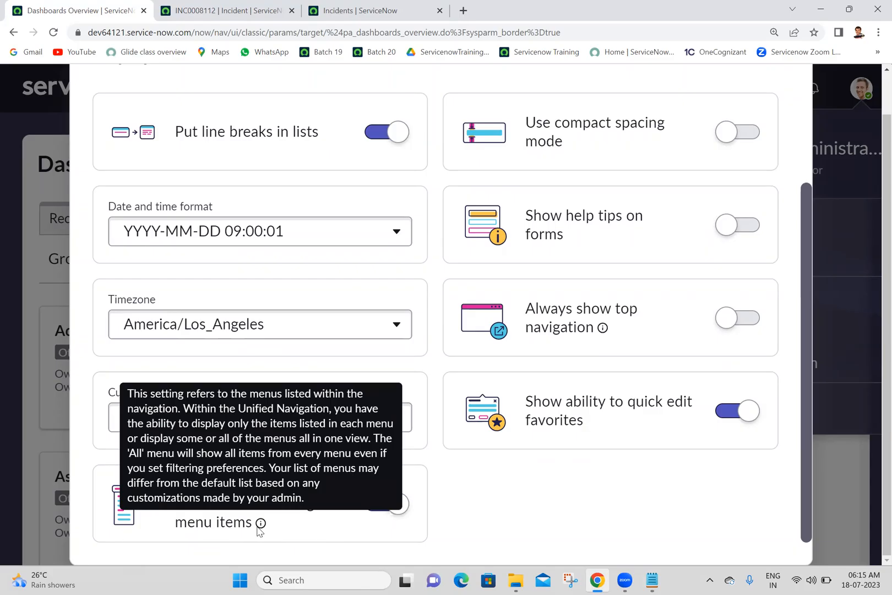
Reload the incidents list and sort it by Number from a to z.
left_click(386, 9)
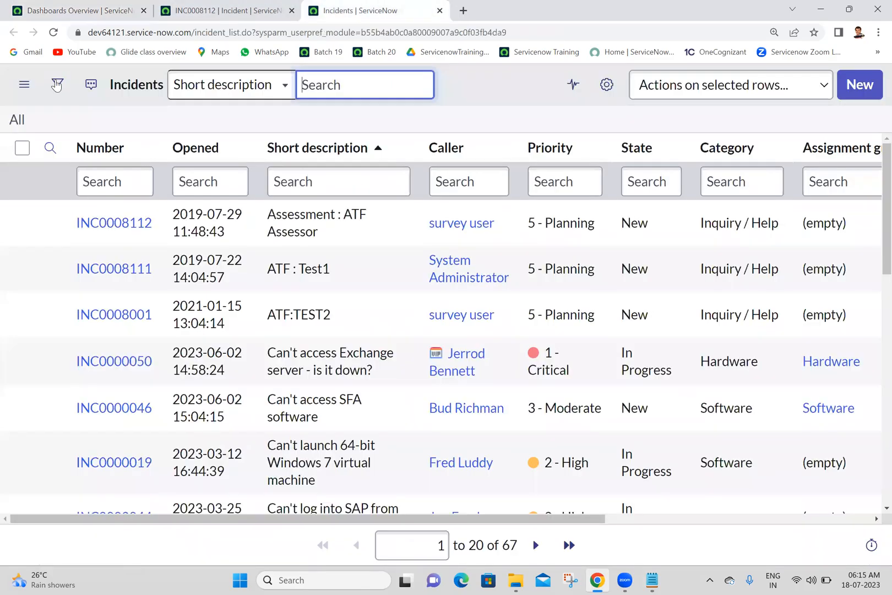
left_click(53, 32)
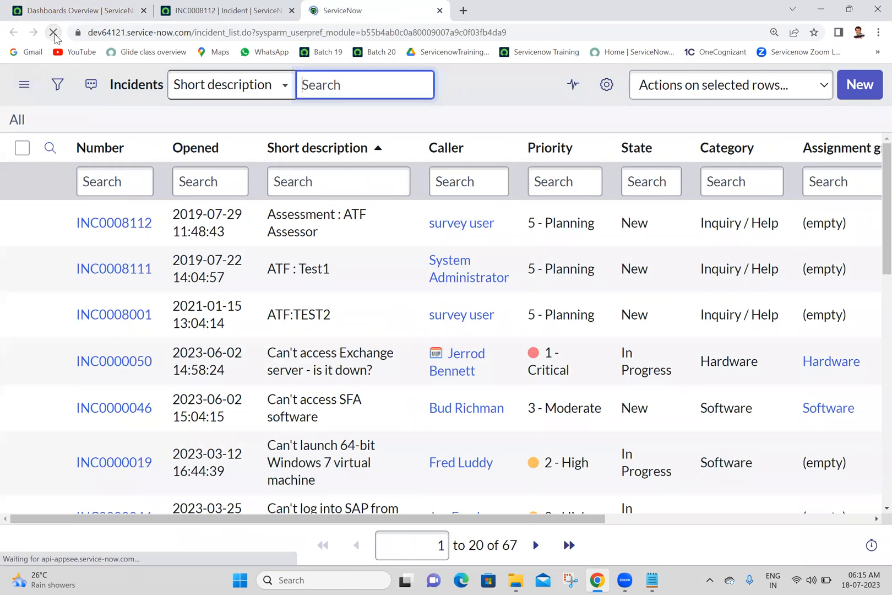
right_click(104, 149)
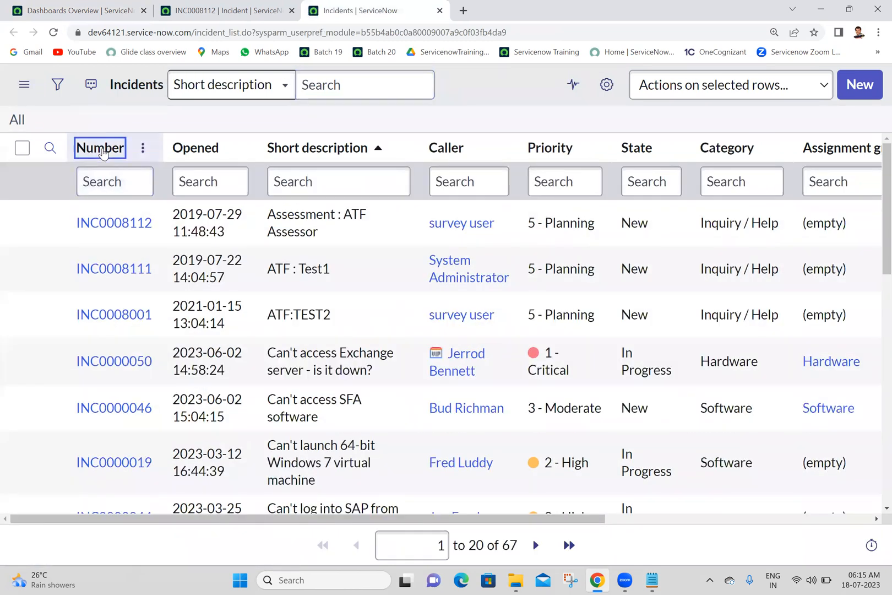
left_click(113, 161)
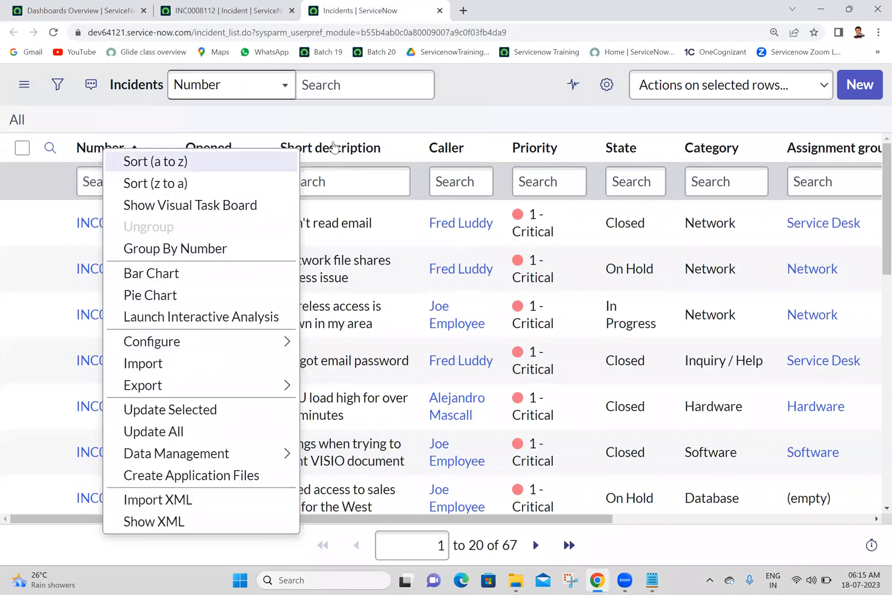
left_click(403, 122)
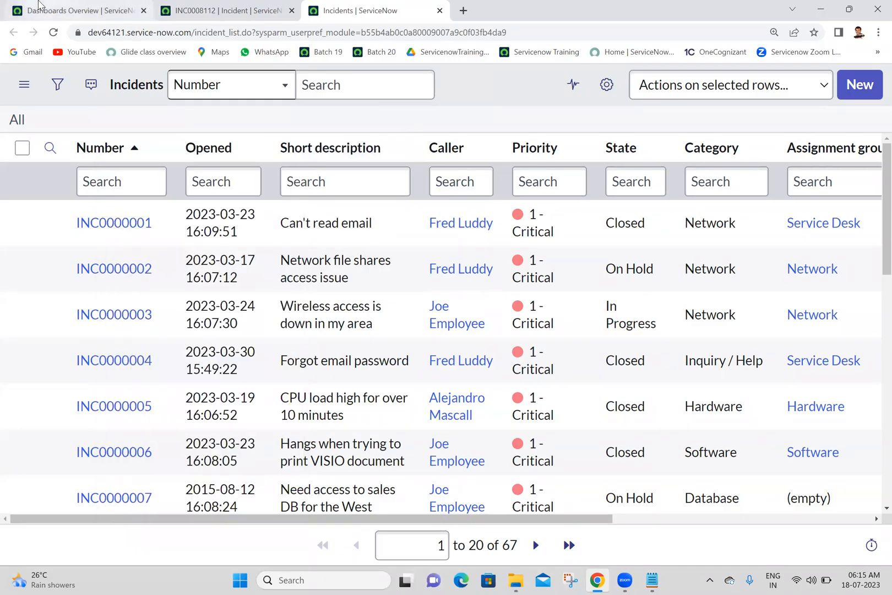
Open the incident INC0008112 form and examine the hints on its Priority and Urgency field labels.
left_click(40, 6)
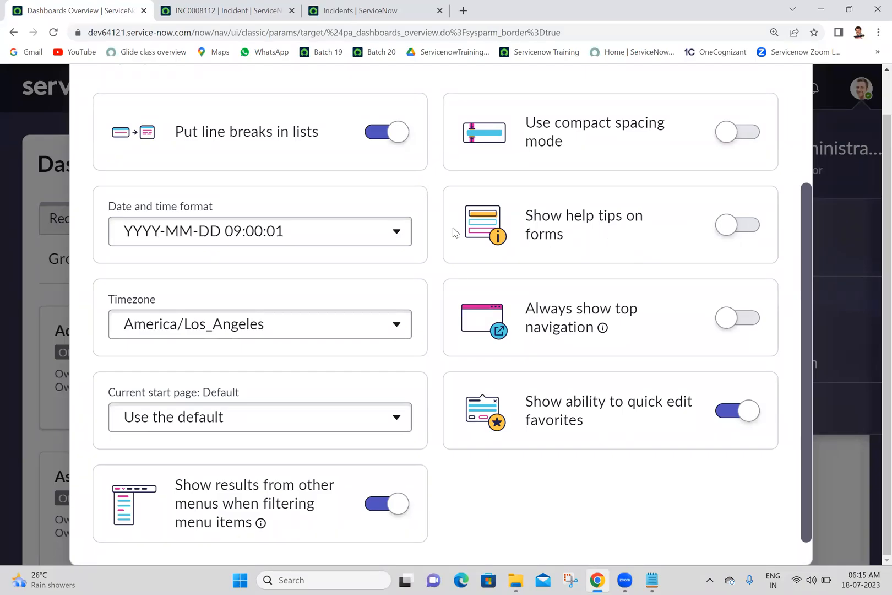
left_click(358, 11)
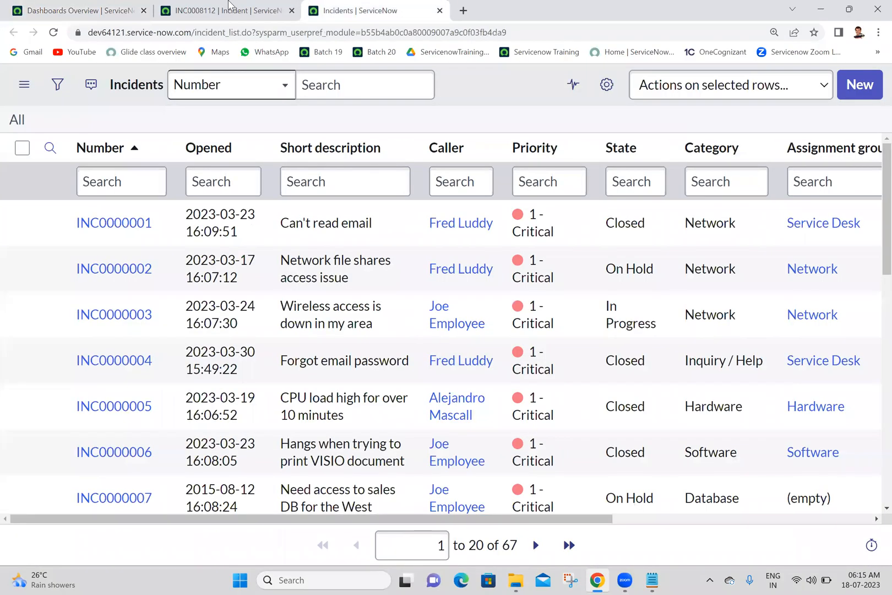
left_click(244, 6)
scroll(876, 358, "up", 15)
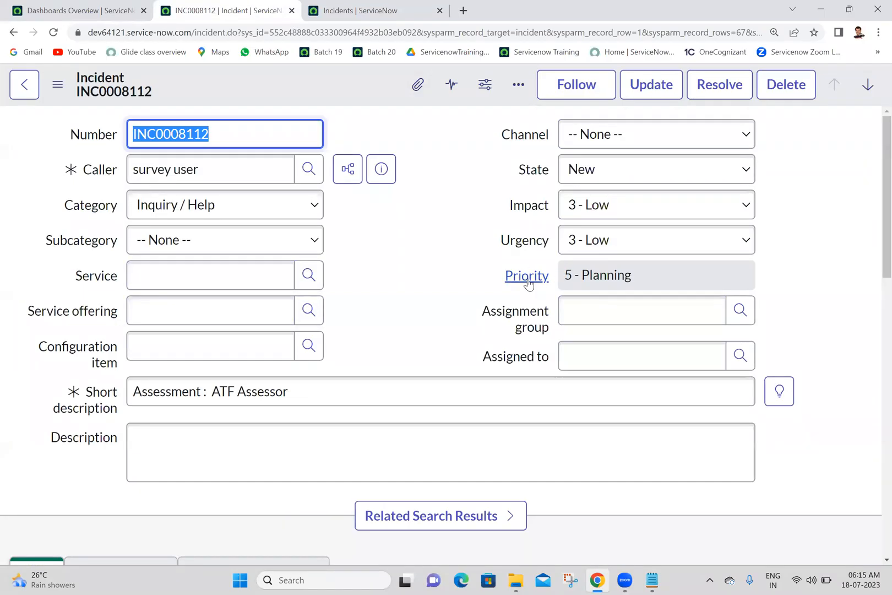
mouse_move(527, 282)
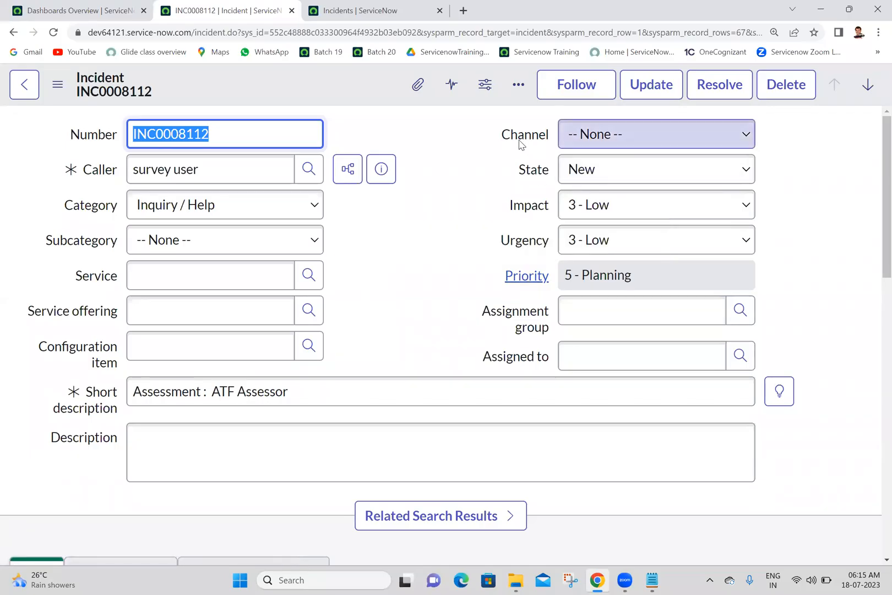
mouse_move(528, 246)
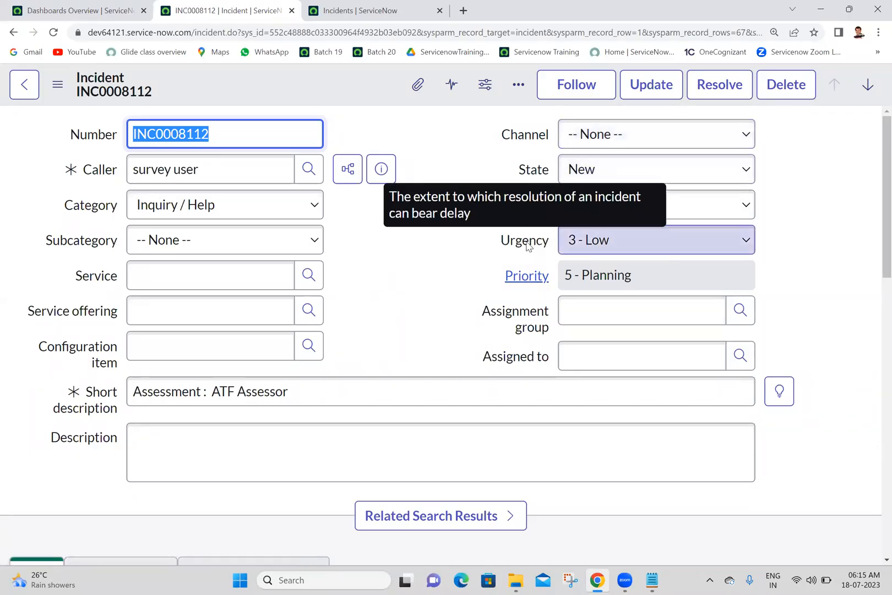
Return to the Display preferences and turn on Show help tips on forms.
left_click(359, 10)
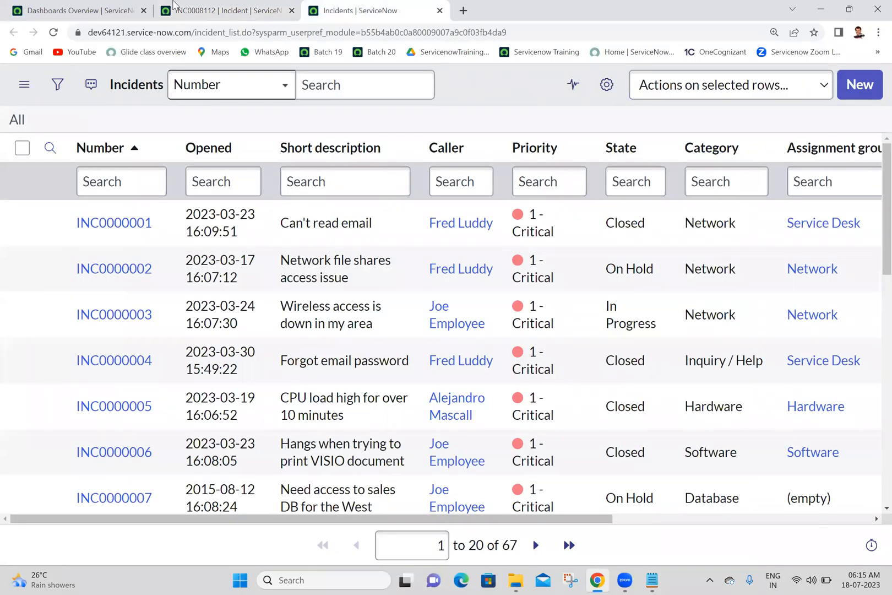
left_click(87, 4)
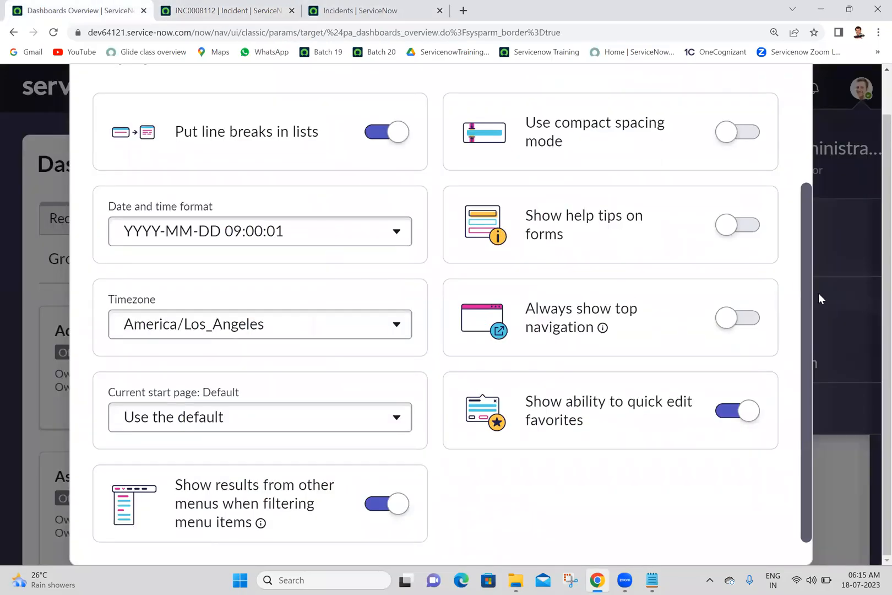
left_click_drag(806, 297, 796, 179)
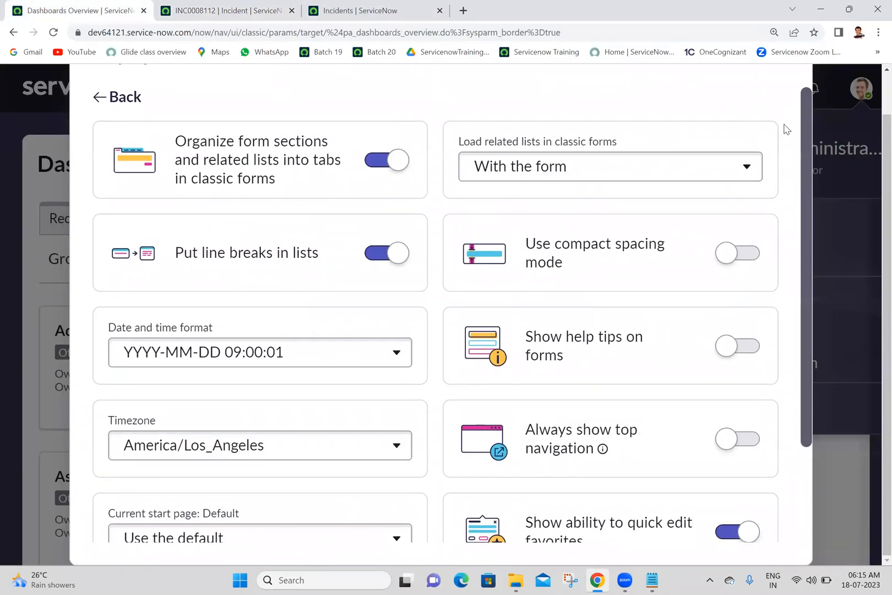
left_click(102, 96)
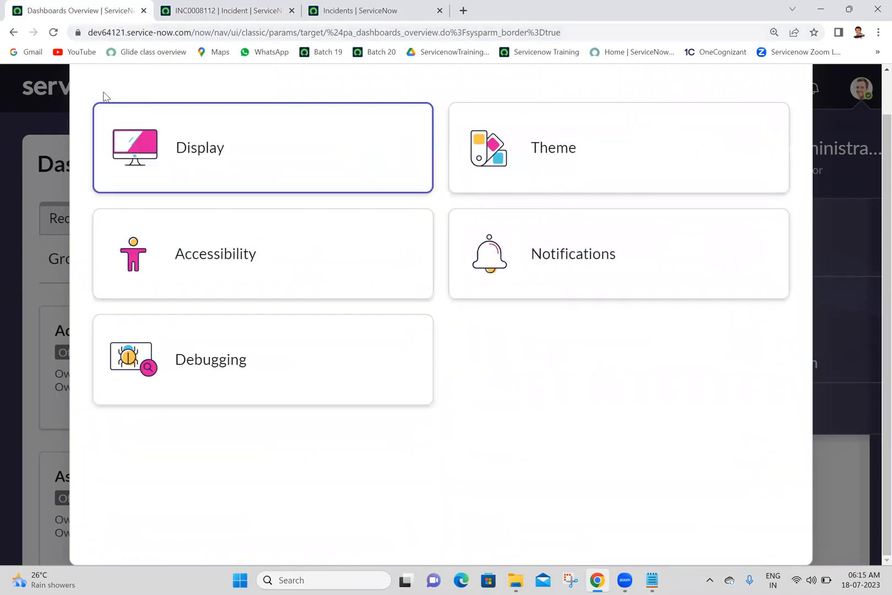
left_click(270, 159)
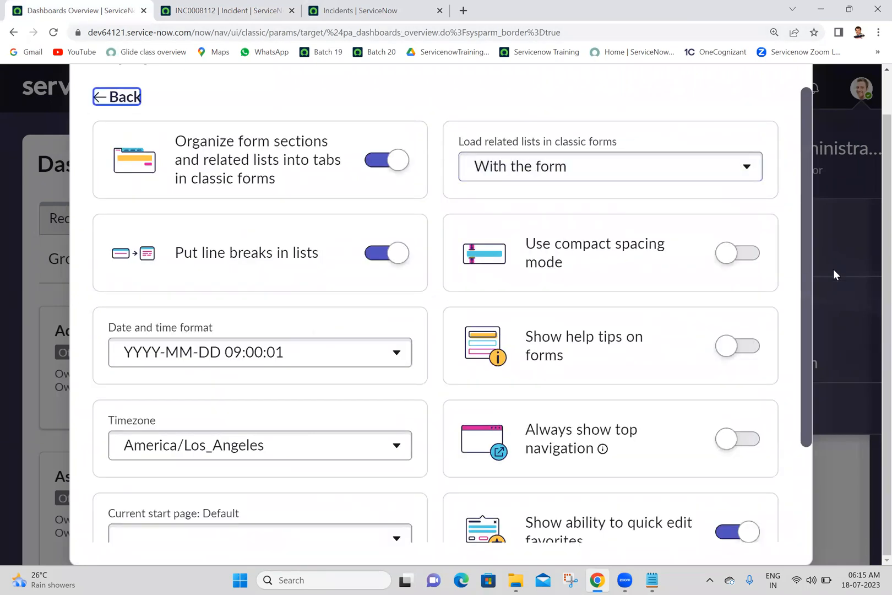
left_click_drag(807, 249, 811, 362)
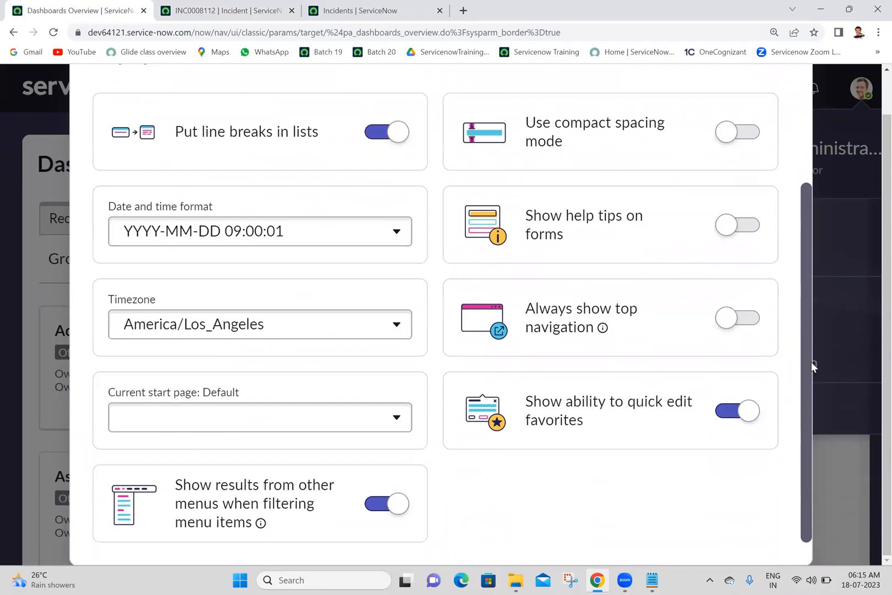
left_click(745, 232)
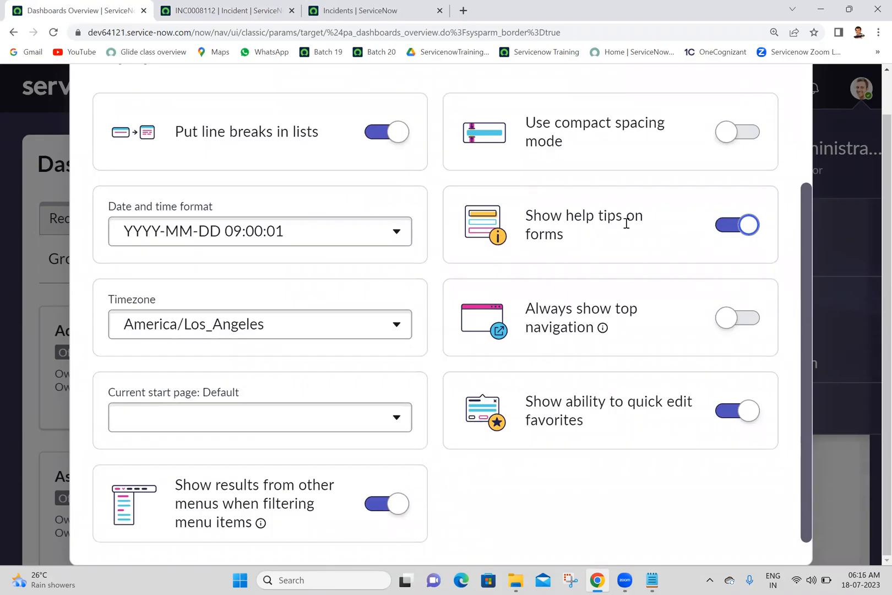
Reload the incident INC0008112 form and view the help tips for the Impact and Urgency fields.
left_click(229, 11)
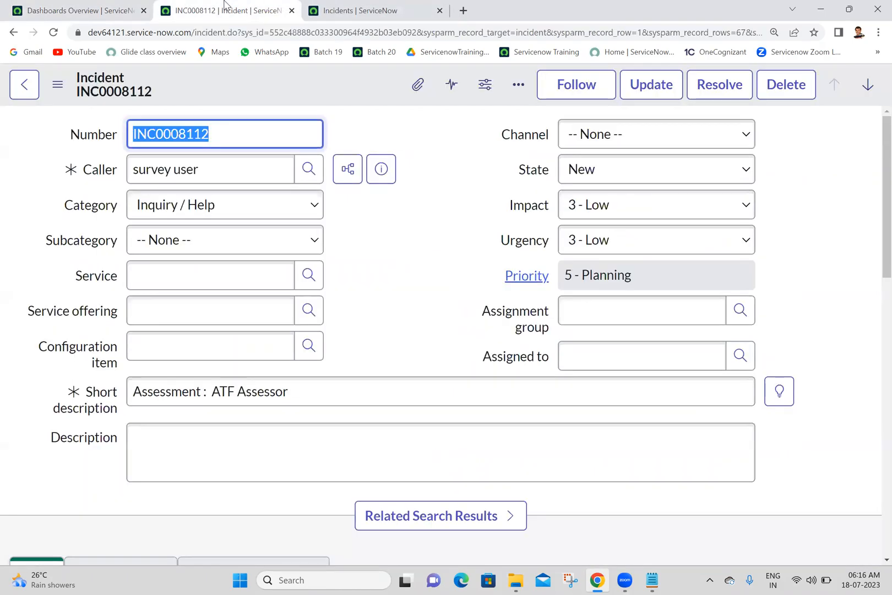
left_click(53, 33)
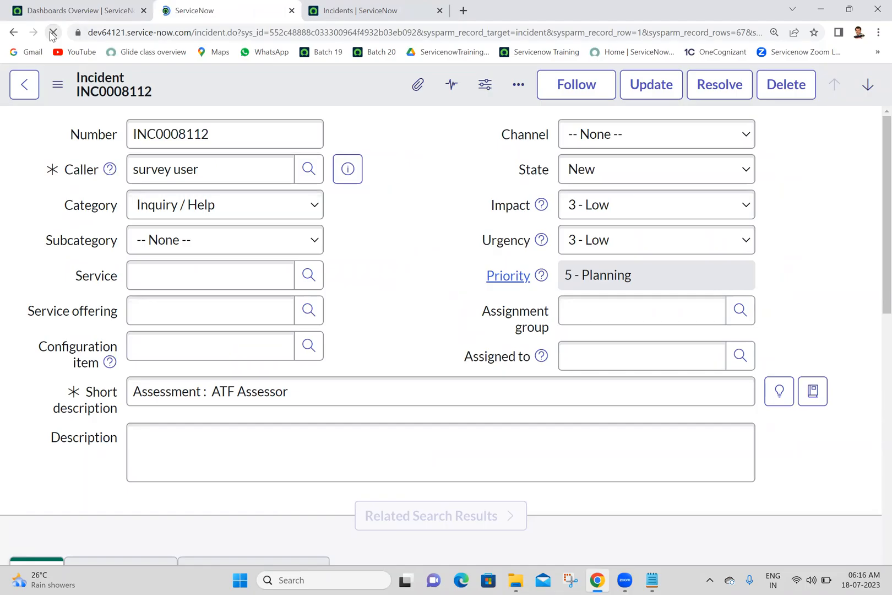
mouse_move(541, 207)
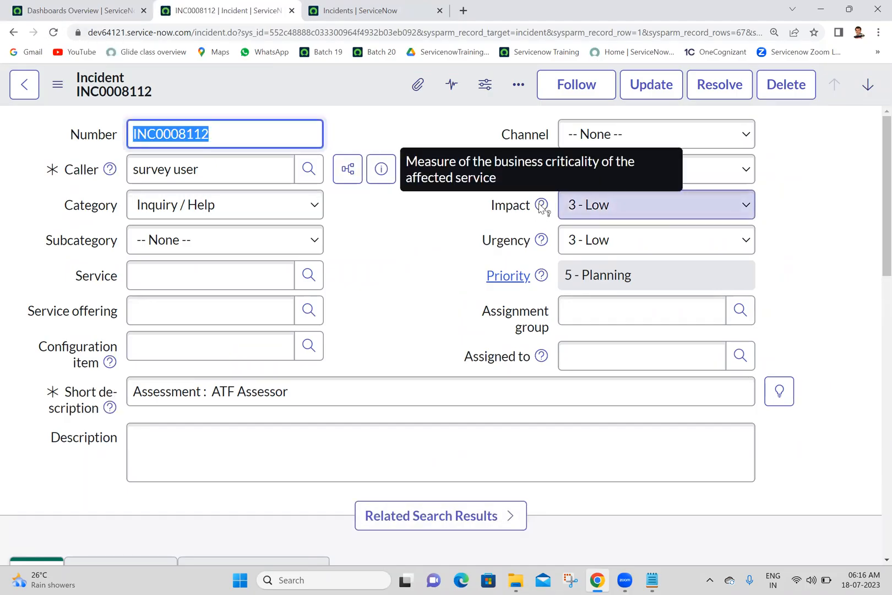
mouse_move(542, 242)
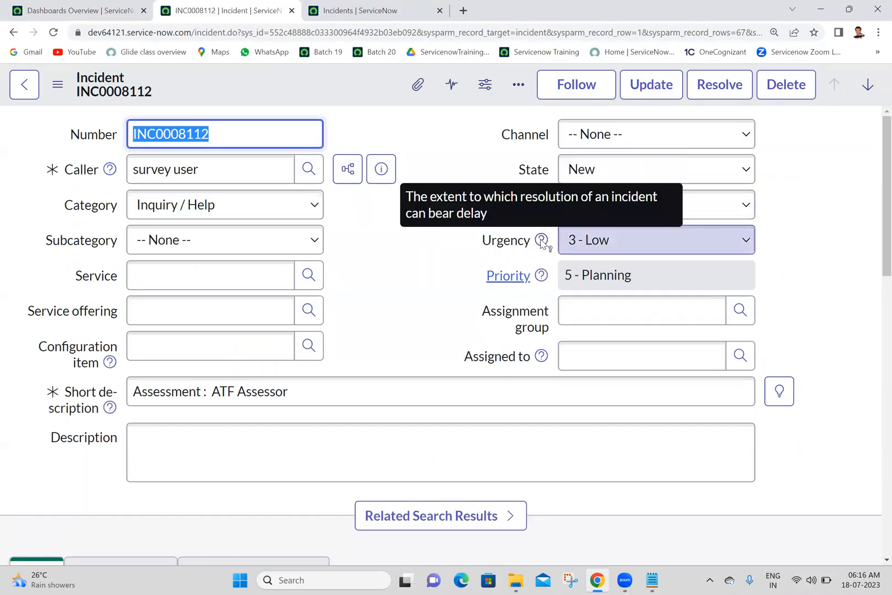
Return to the Display preferences and turn off Show help tips on forms.
left_click(430, 140)
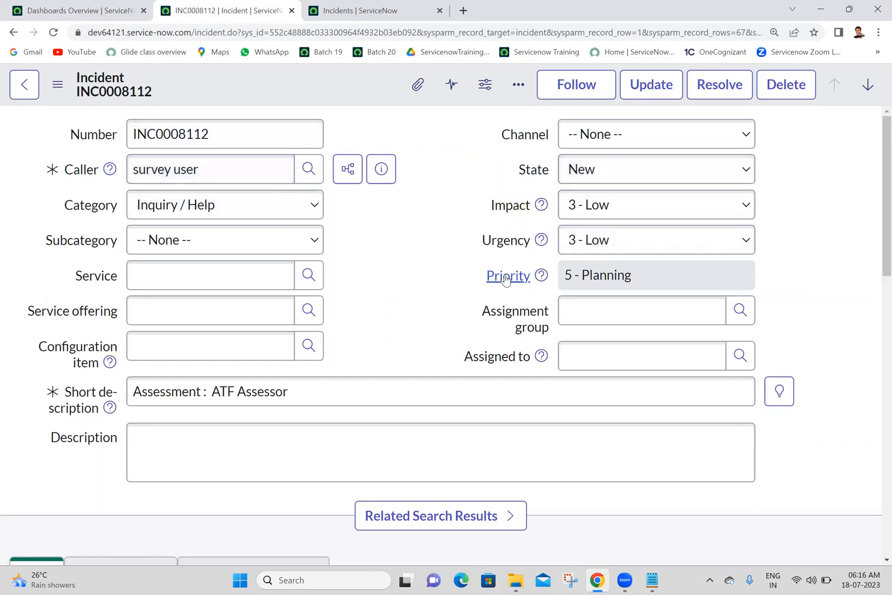
left_click(83, 11)
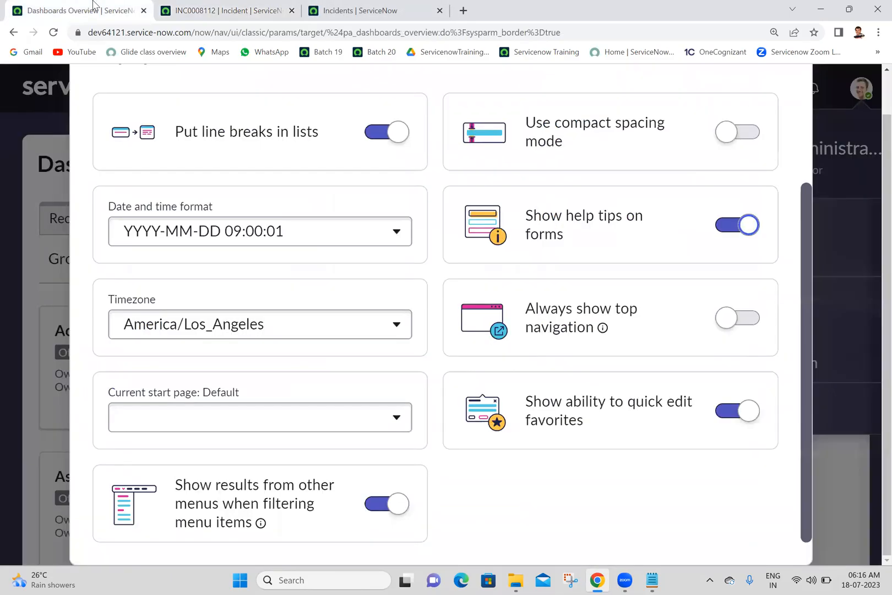
left_click(731, 228)
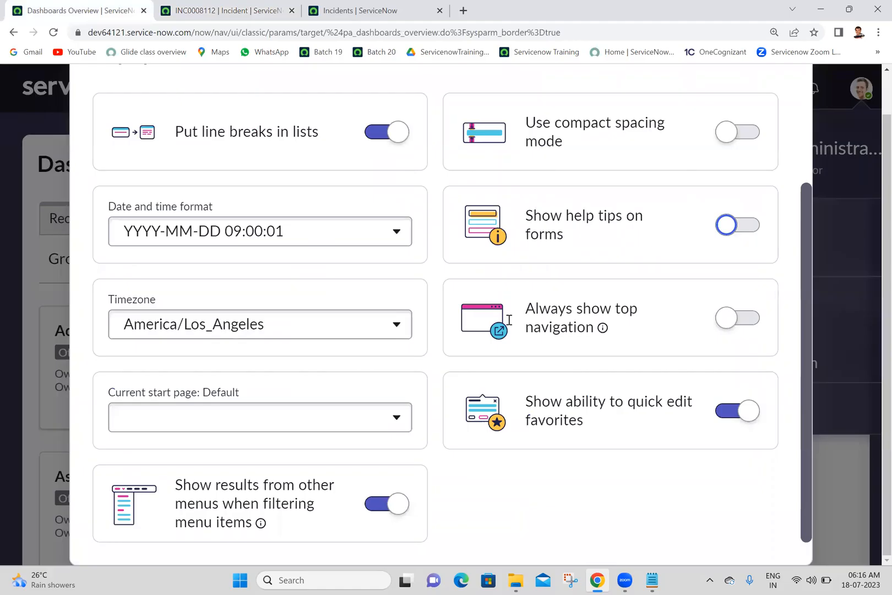
View the available Timezone options in the Display preferences and close the list without choosing one.
left_click(348, 321)
left_click(347, 321)
left_click(348, 321)
left_click(347, 321)
left_click(347, 321)
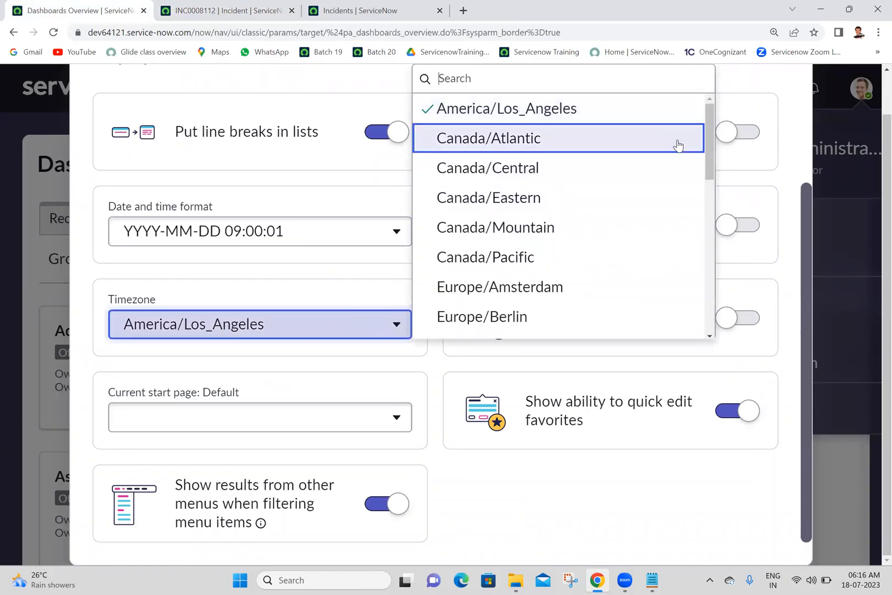
mouse_move(710, 142)
left_mouse_down()
mouse_move(741, 336)
mouse_move(707, 129)
left_mouse_up()
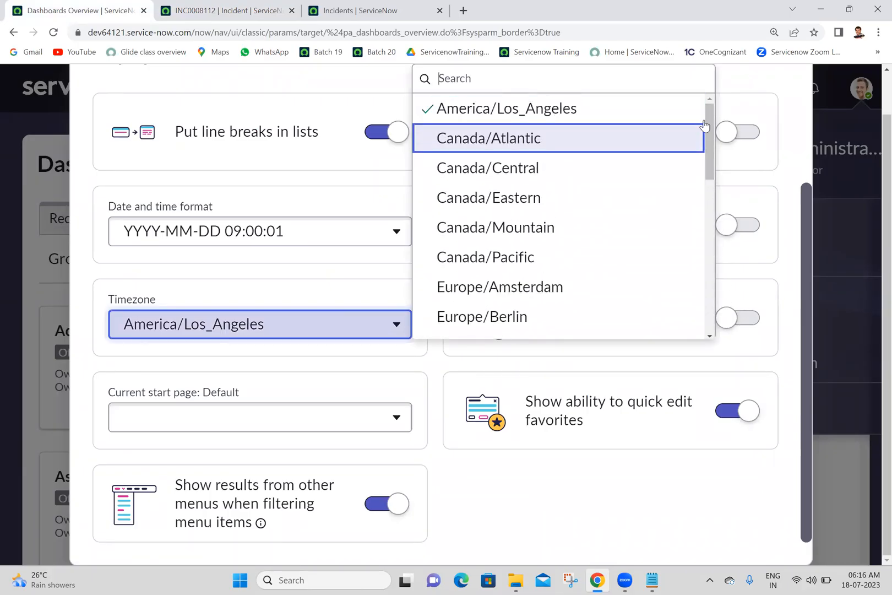
left_click(587, 497)
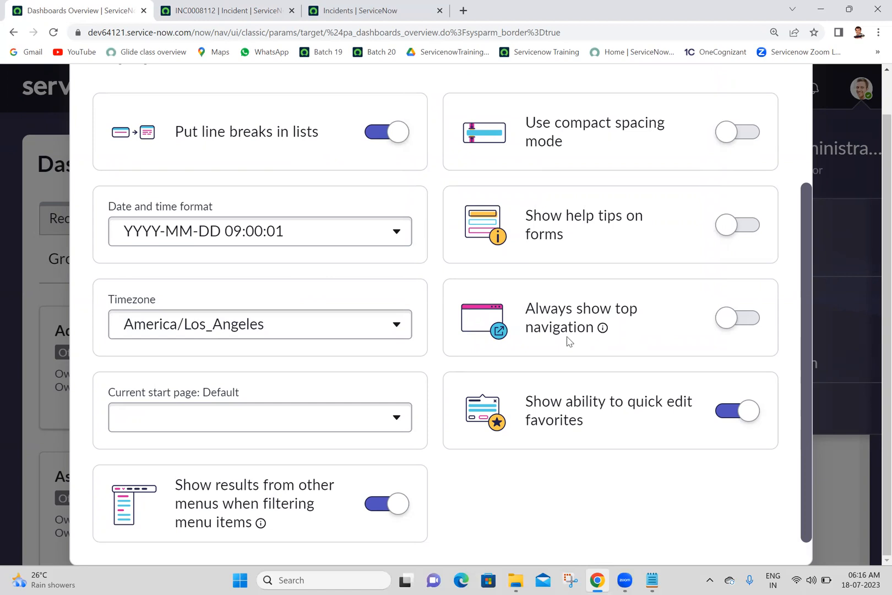
Reopen the Display preferences from the user menu and turn on Always show top navigation.
left_click(217, 8)
left_click(73, 6)
scroll(874, 97, "up", 2)
left_click(780, 100)
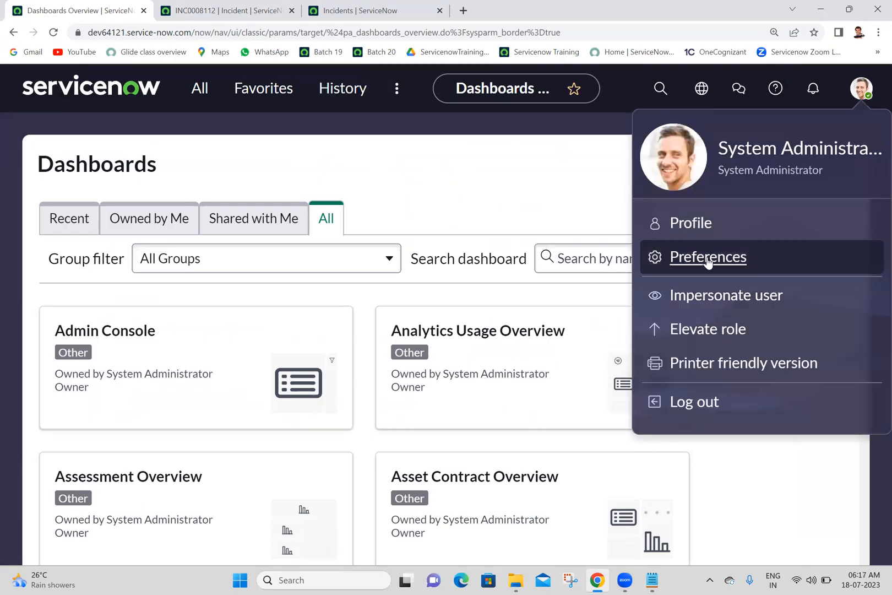
left_click(708, 257)
left_click(308, 163)
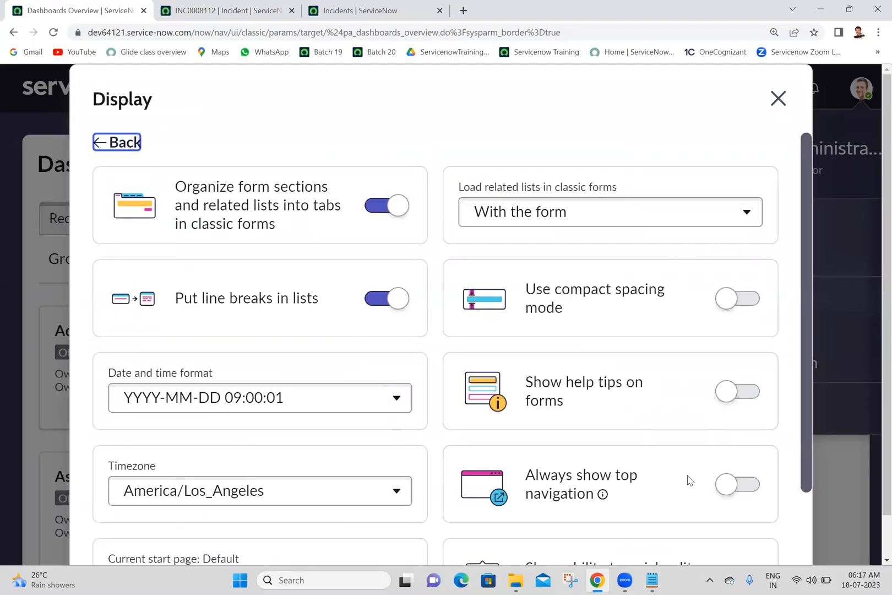
left_click(746, 485)
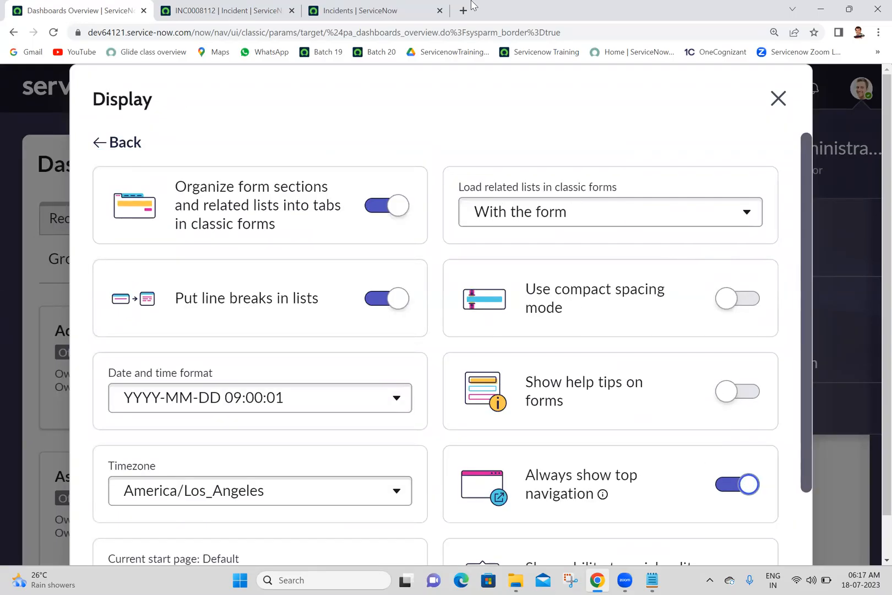
Reload the incident INC0008112 form and the incidents list to check the top navigation on both pages.
left_click(228, 7)
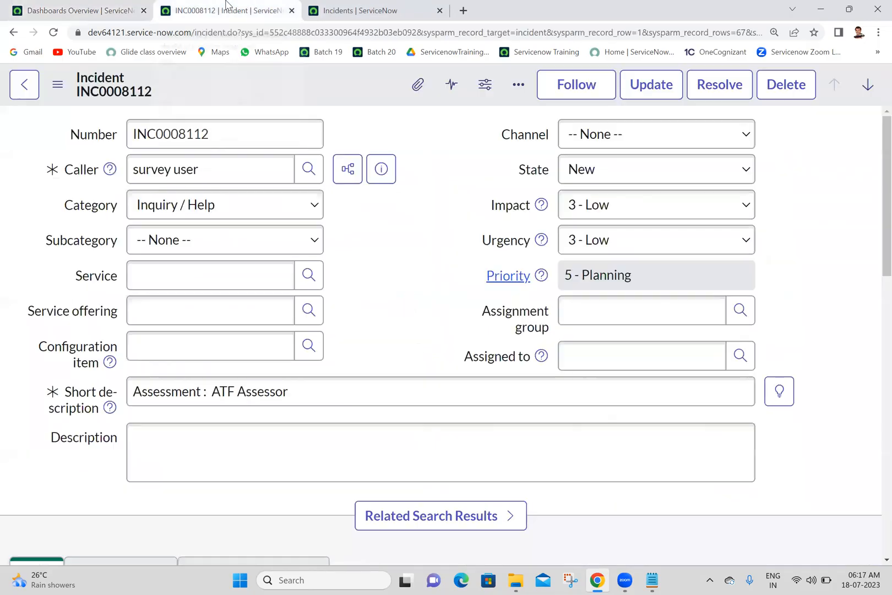
left_click(54, 33)
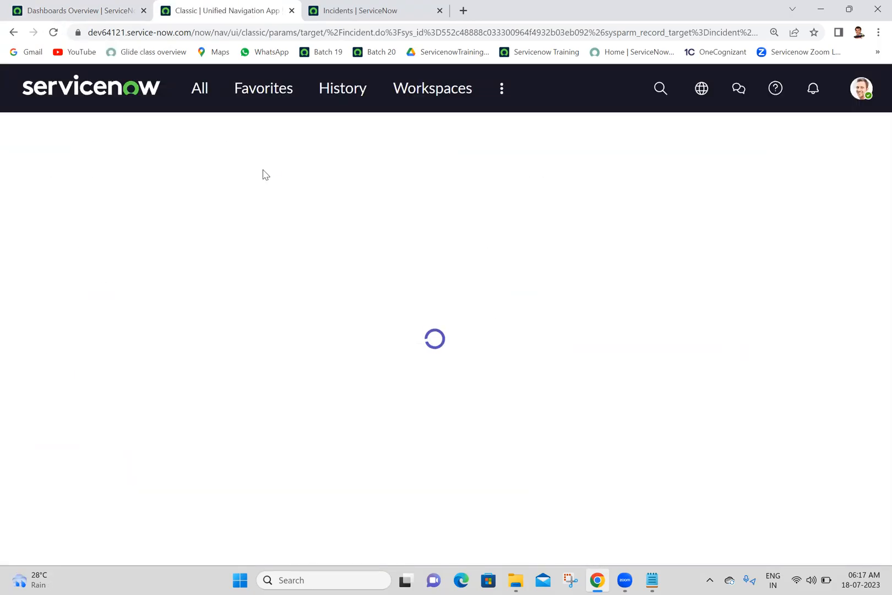
left_click(396, 7)
left_click(53, 33)
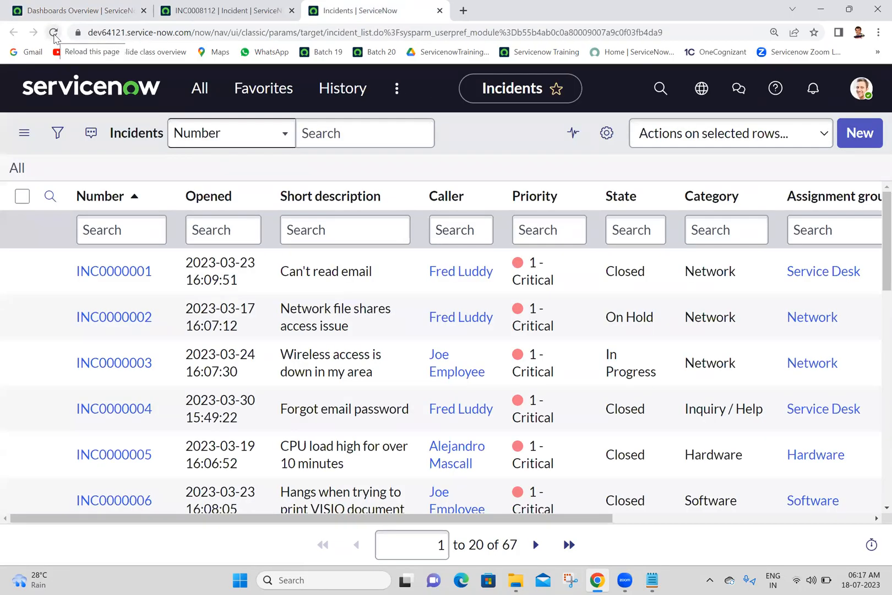
In the Display preferences, turn off Always show top navigation and turn on Use compact spacing mode.
left_click(82, 10)
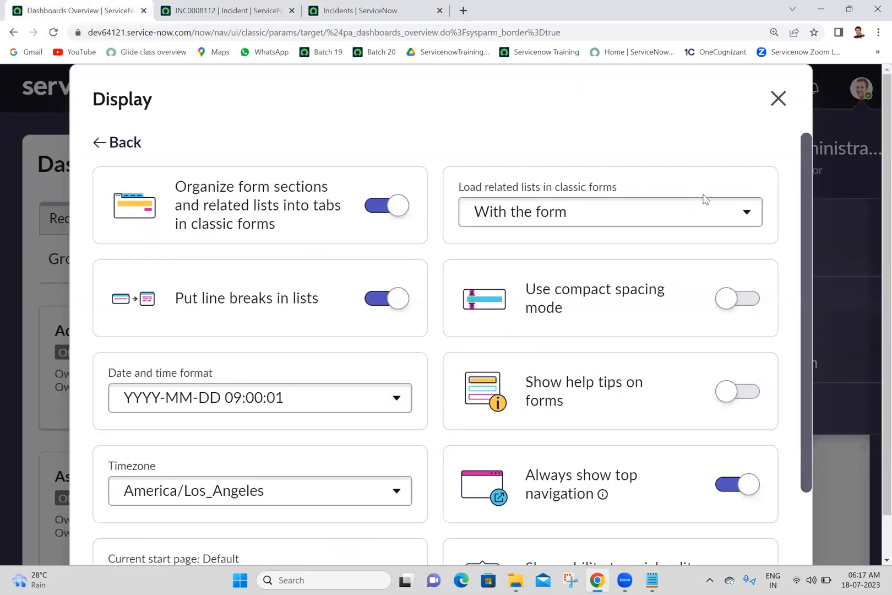
left_click(726, 486)
left_click(741, 306)
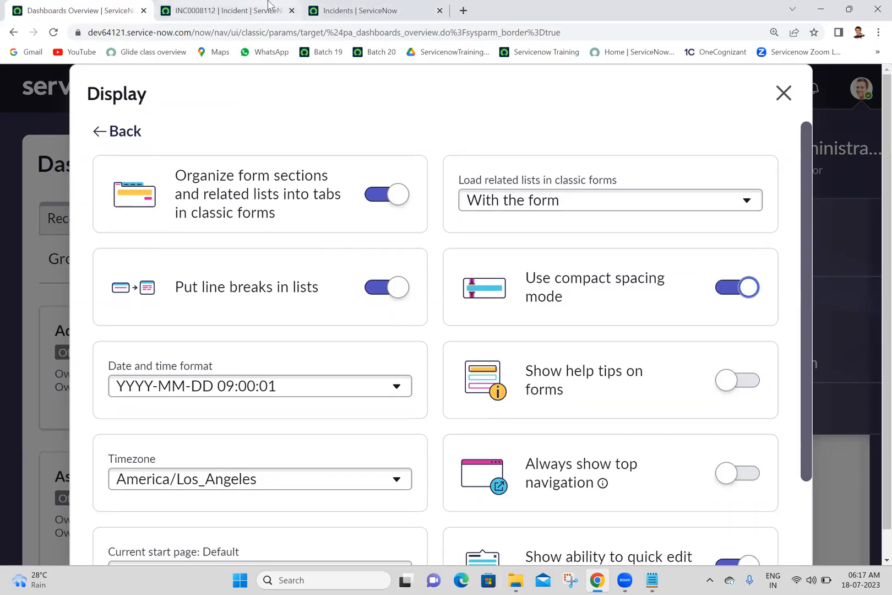
Reload the incident INC0008112 form and the incidents list to examine them in compact spacing mode.
left_click(261, 4)
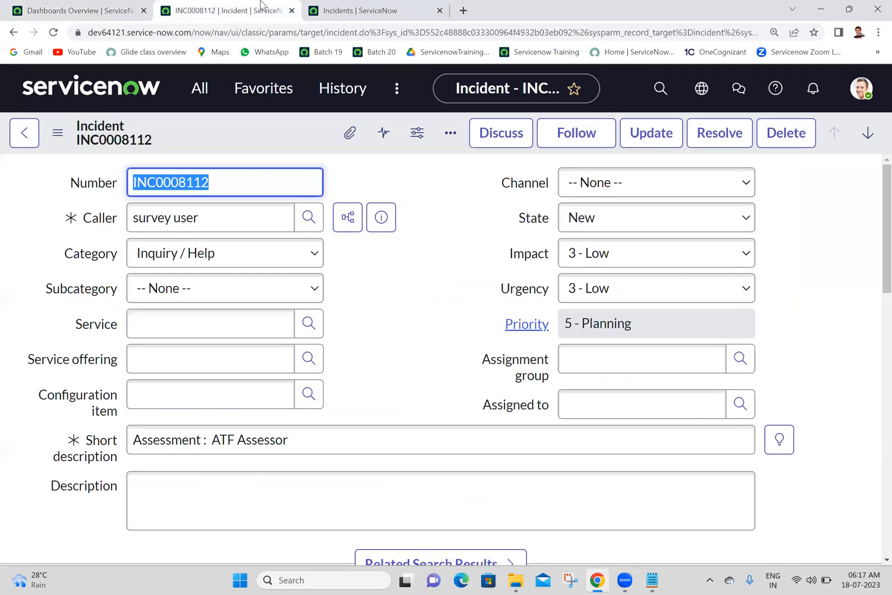
left_click(90, 6)
left_click(231, 10)
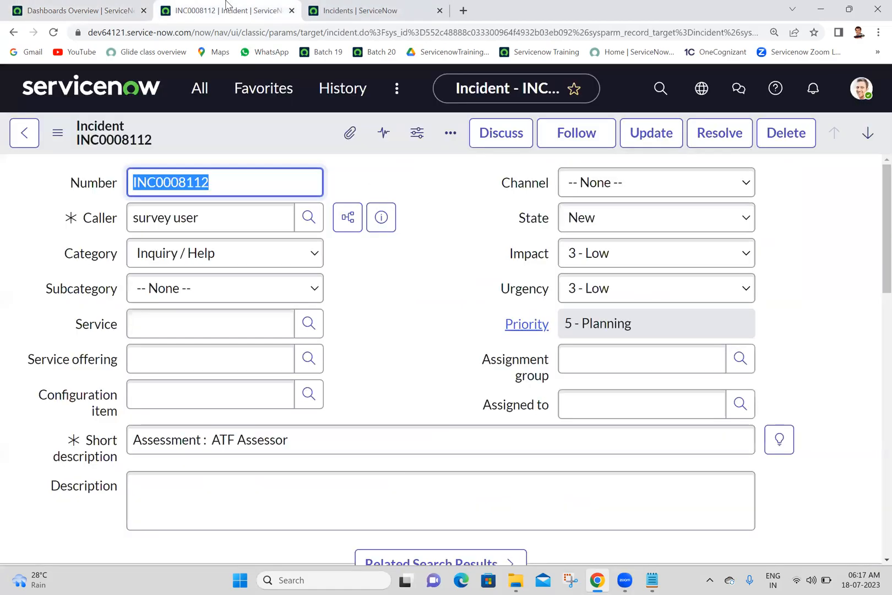
left_click(54, 34)
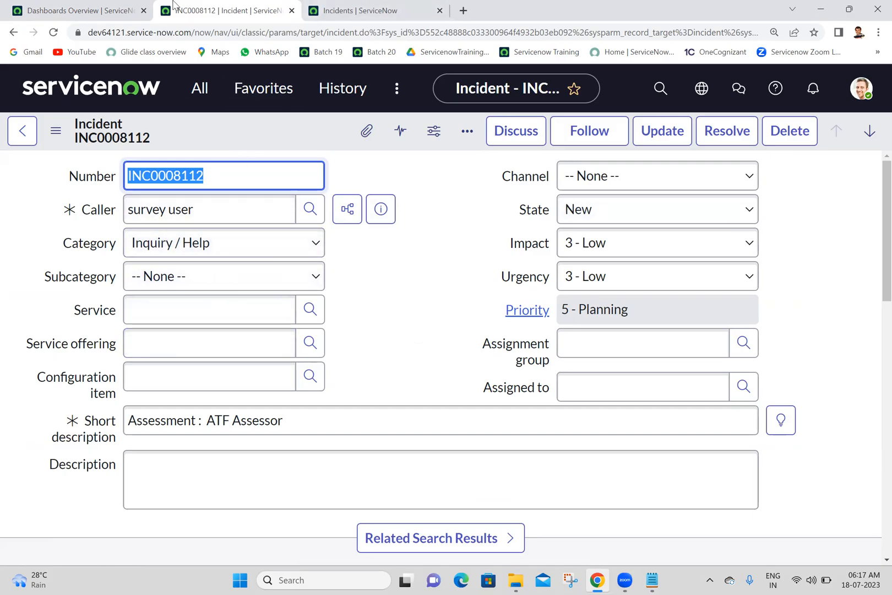
left_click(360, 10)
left_click(54, 32)
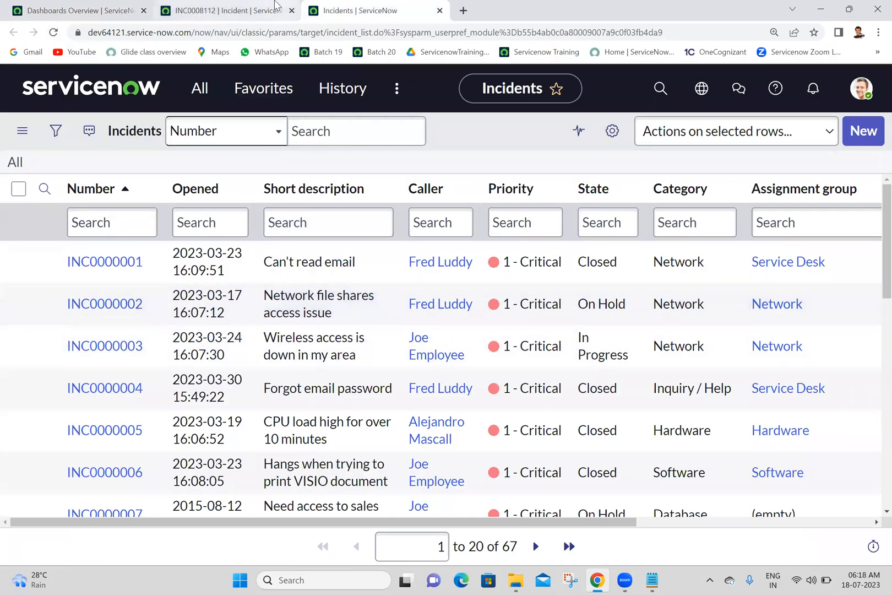
Turn off Use compact spacing mode and reload the incident INC0008112 form and the incidents list.
left_click(77, 10)
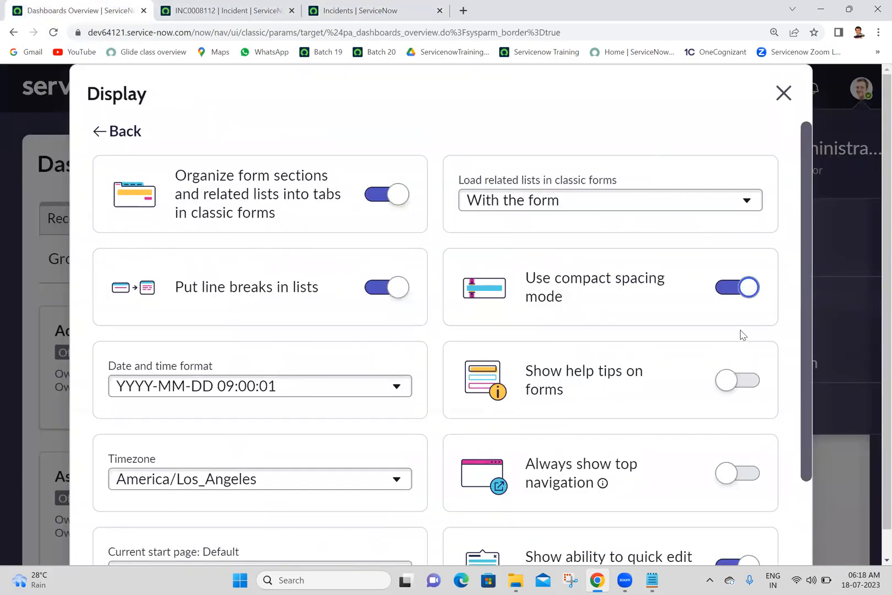
left_click(733, 292)
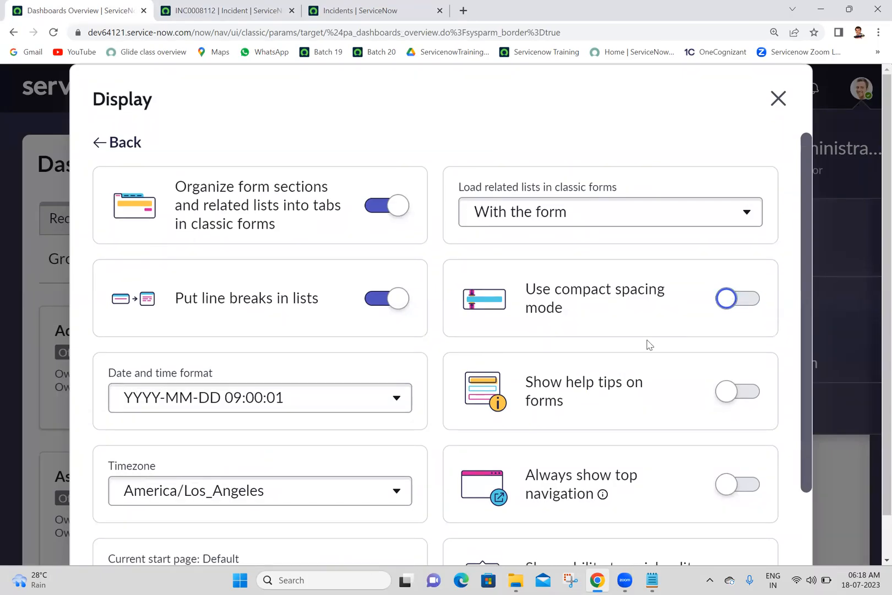
left_click(225, 10)
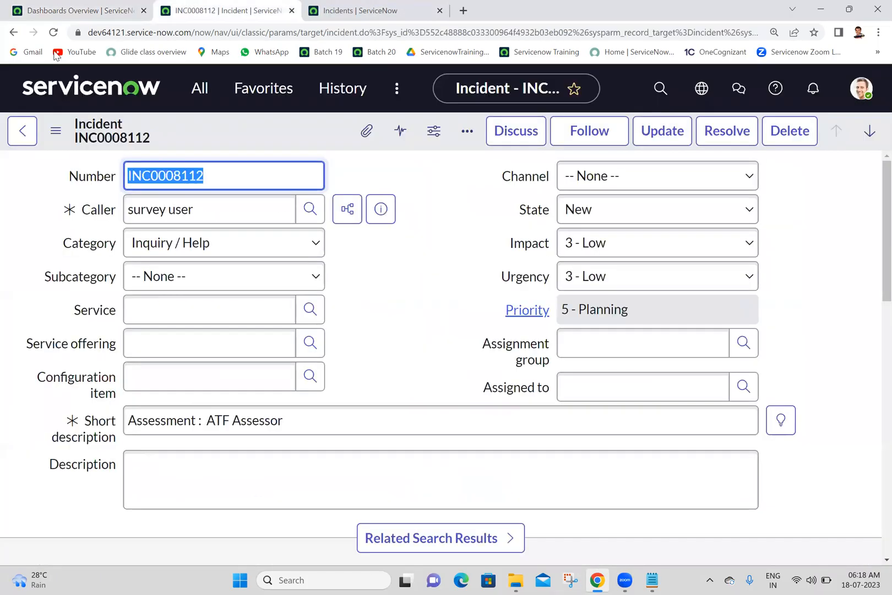
left_click(53, 33)
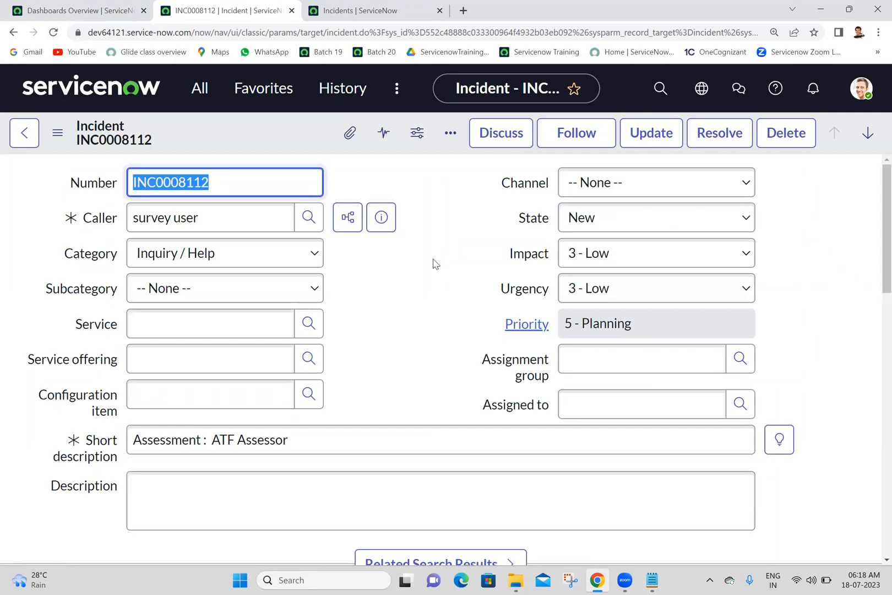
left_click(327, 6)
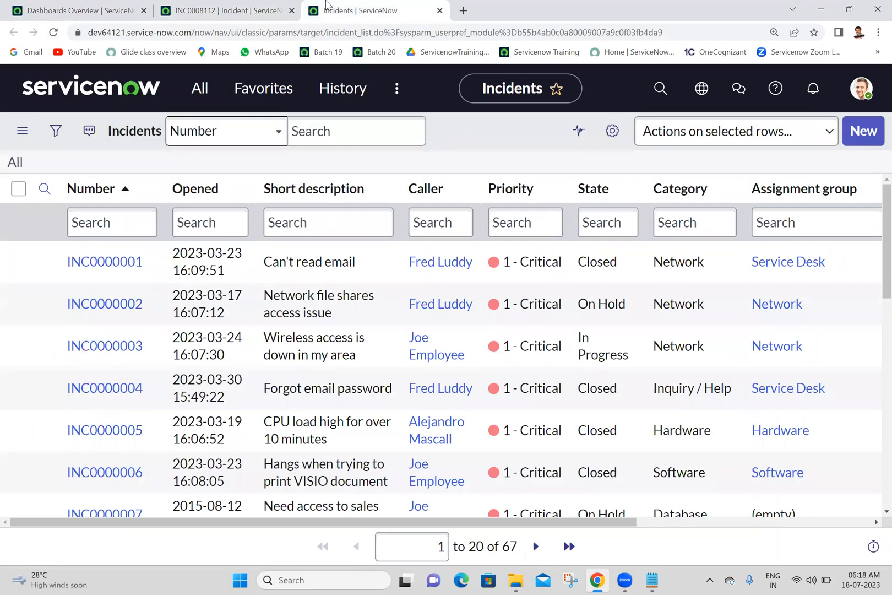
left_click(54, 32)
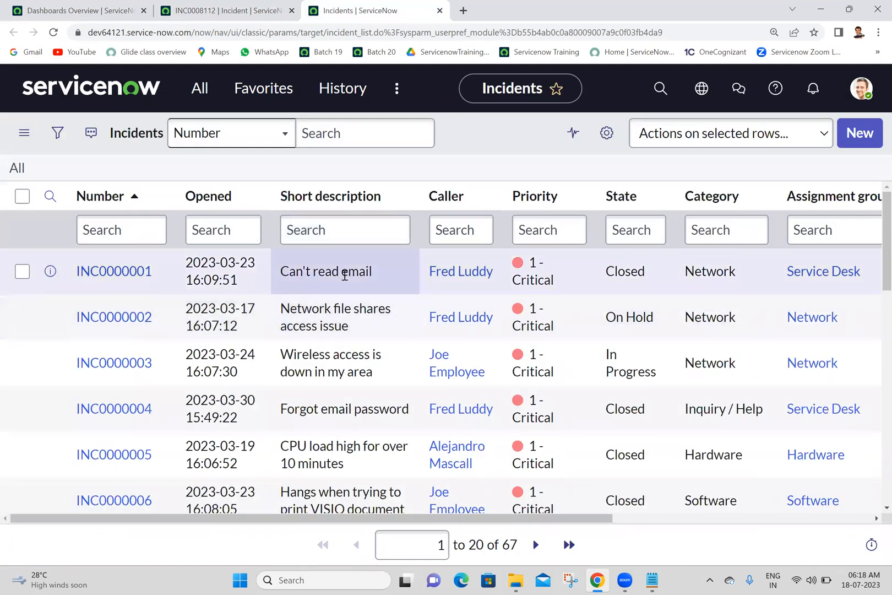
Review the remaining Display preferences and go back to the Preferences overview.
left_click(205, 9)
left_click(36, 9)
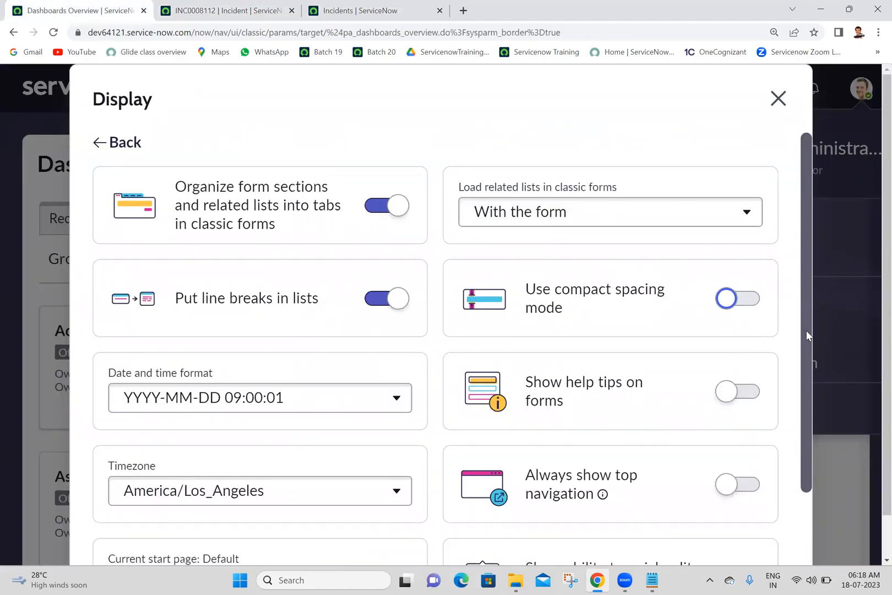
scroll(806, 330, "down", 2)
scroll(793, 441, "up", 2)
left_click(123, 142)
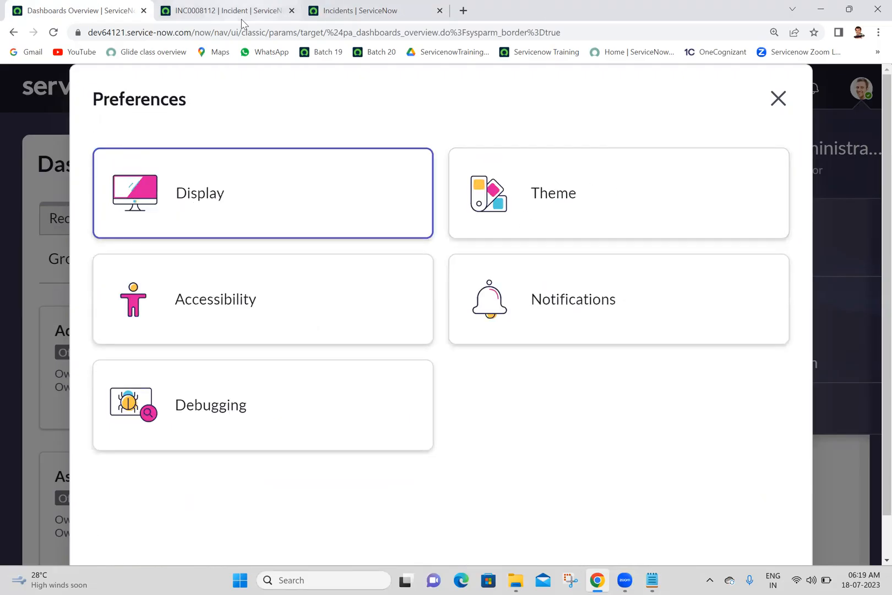
Close the two incident browser tabs and view the Theme preferences before closing the preferences dialog.
right_click(48, 5)
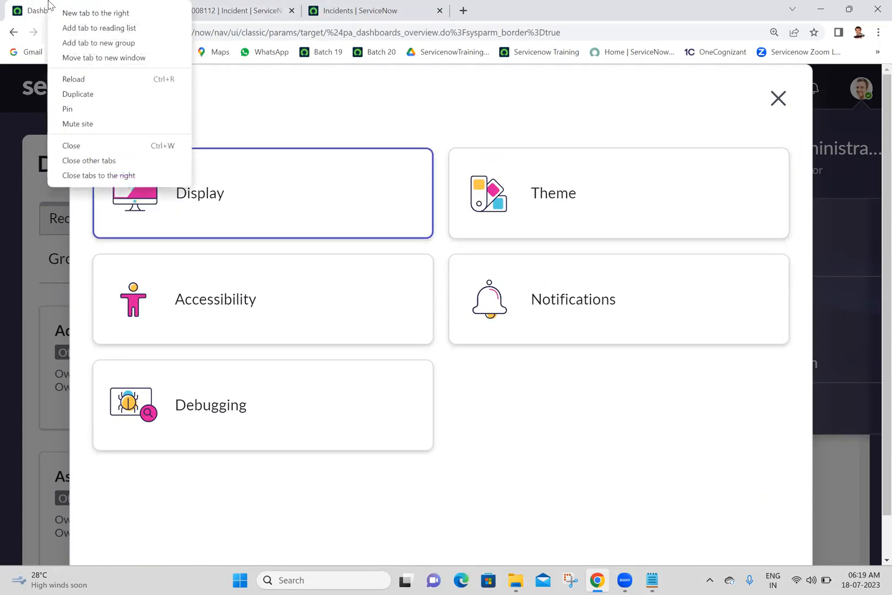
left_click(119, 176)
left_click(546, 233)
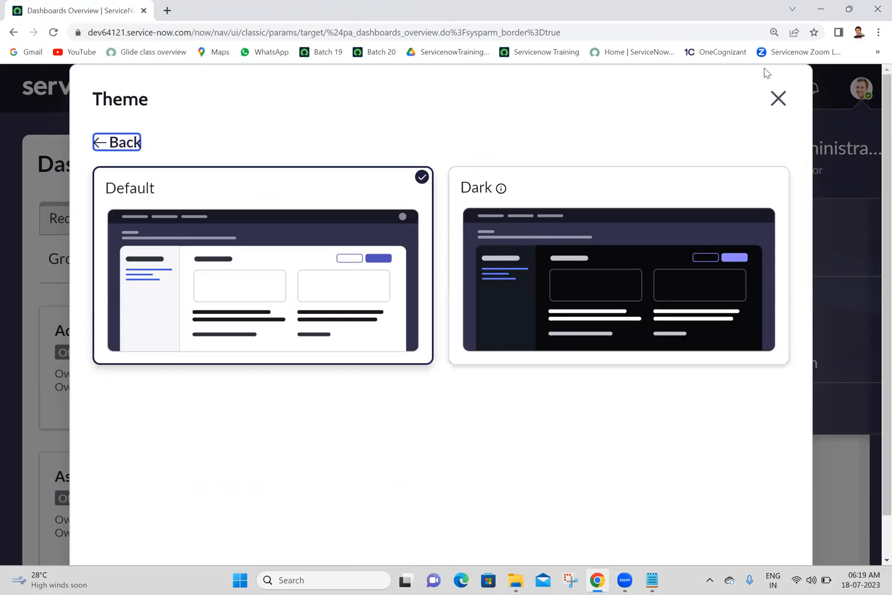
left_click(778, 98)
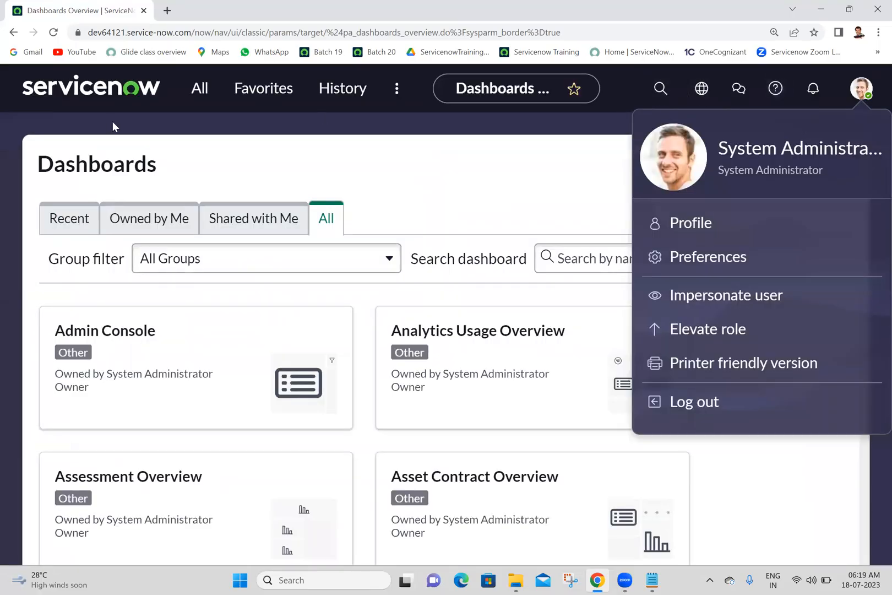
left_click(128, 121)
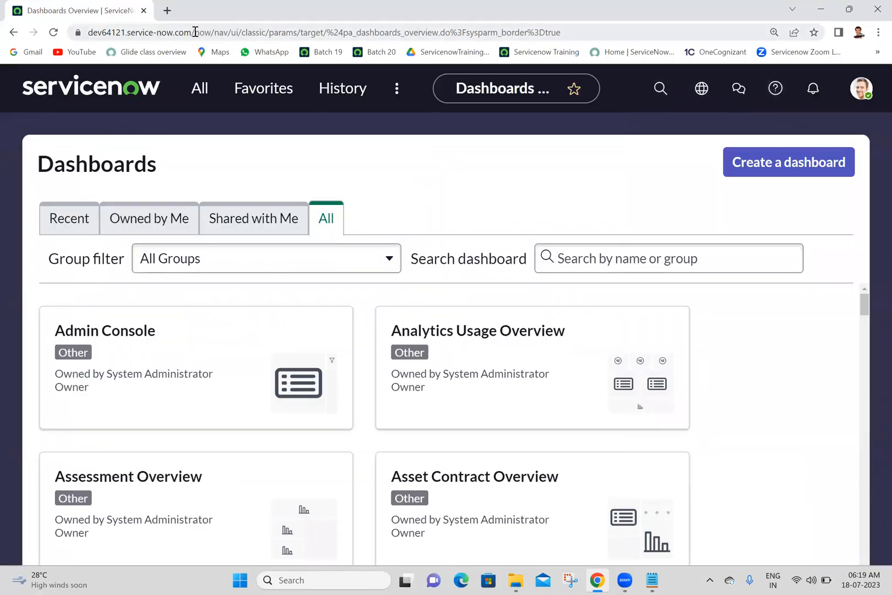
Load the instance's default start page by trimming the address to dev64121.service-now.com.
left_click_drag(192, 33, 693, 34)
key("BackSpace")
key("Return")
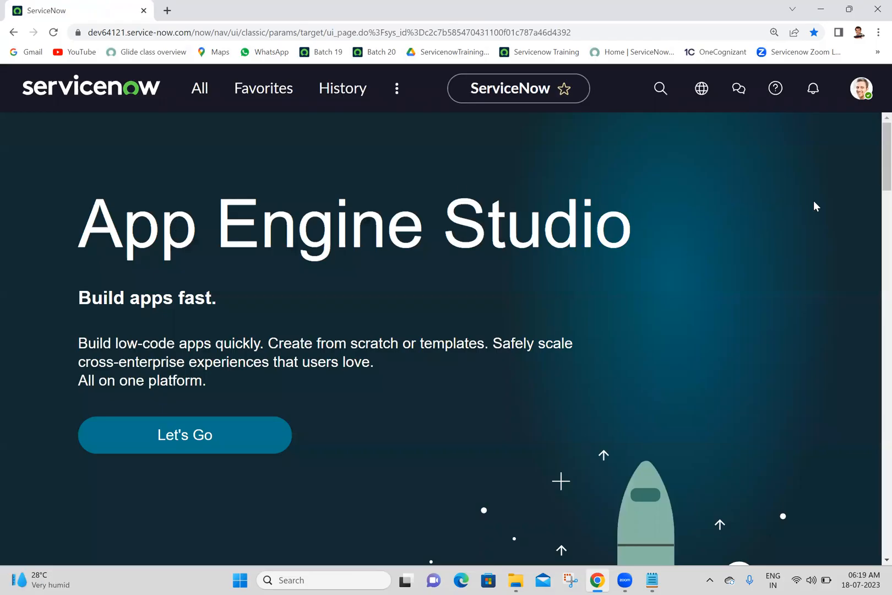
Find the Self-Service Incidents list by filtering for incident, remove its filter conditions to list all incidents, and open INC0000001.
left_click(861, 88)
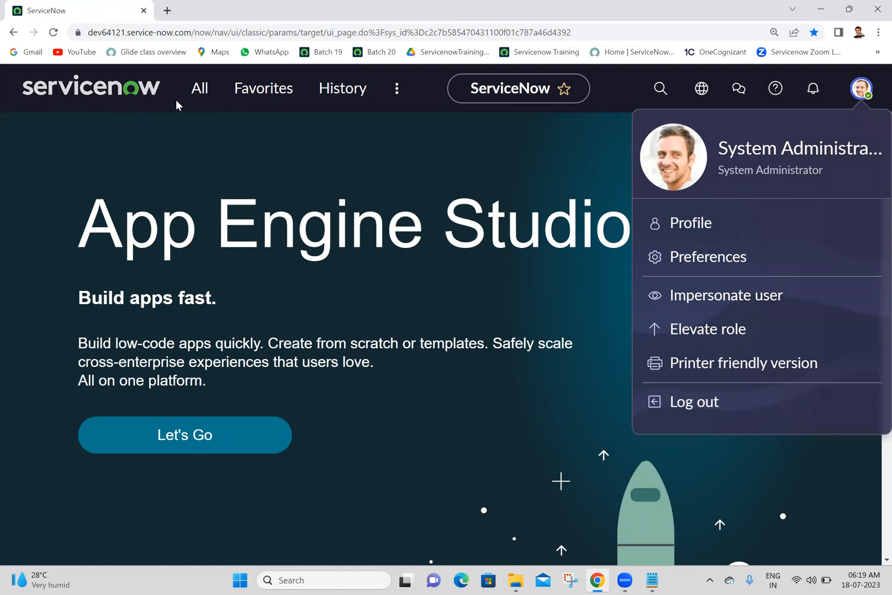
left_click(202, 89)
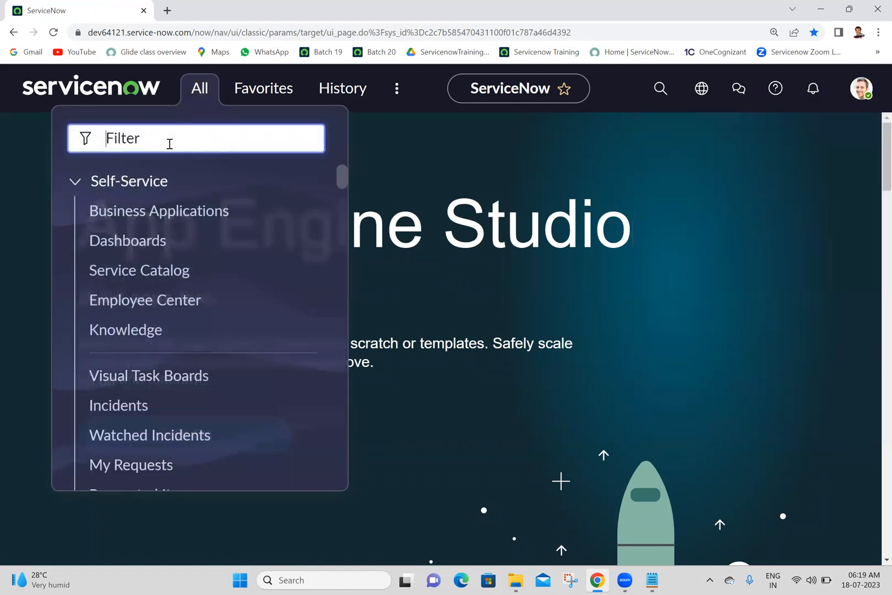
type("incident")
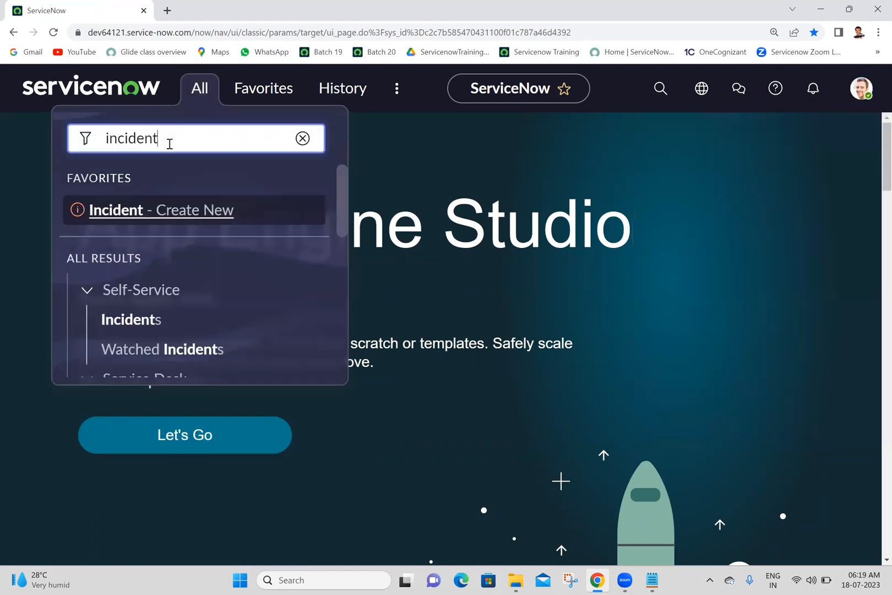
left_click(133, 320)
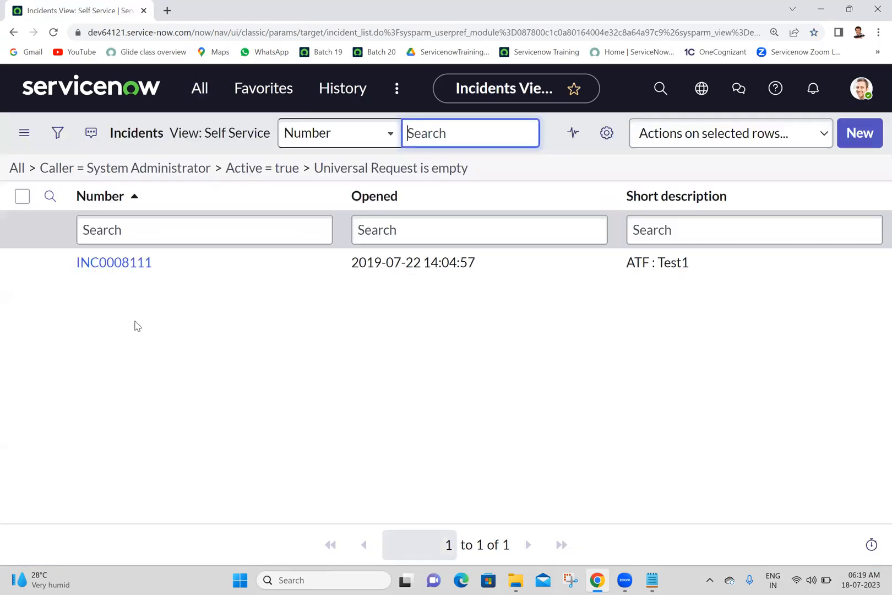
left_click(18, 168)
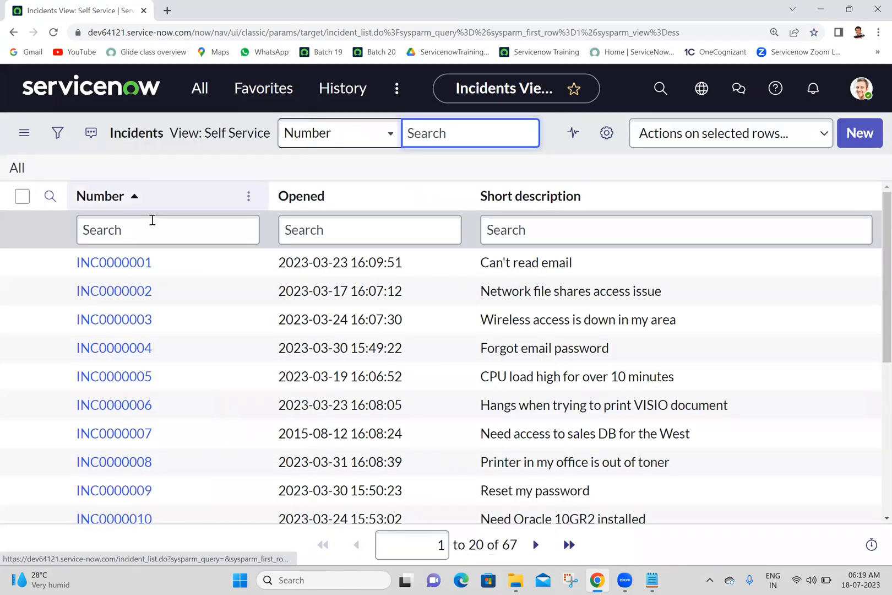
left_click(136, 263)
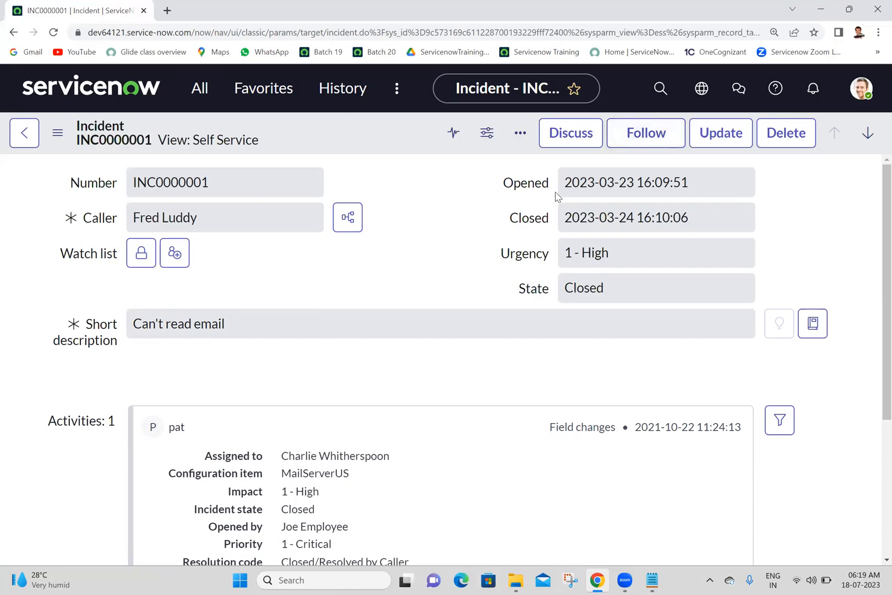
View the signed-in account's profile record, and set the Theme preference to Dark.
left_click(862, 89)
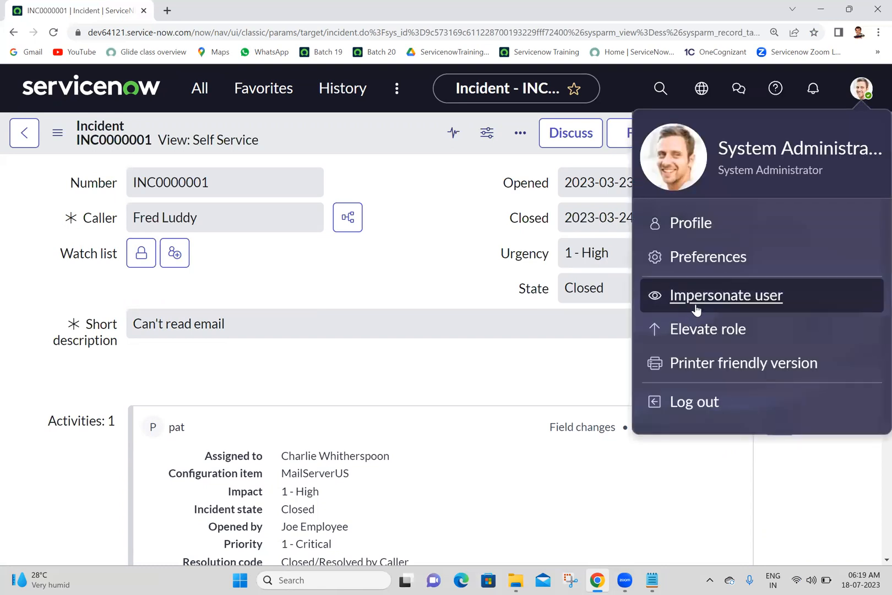
left_click(714, 232)
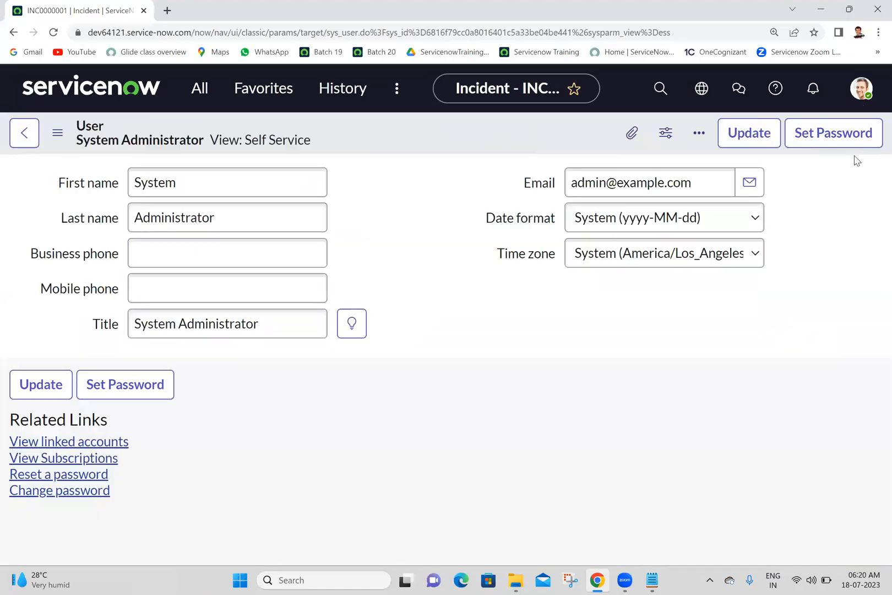
left_click(861, 88)
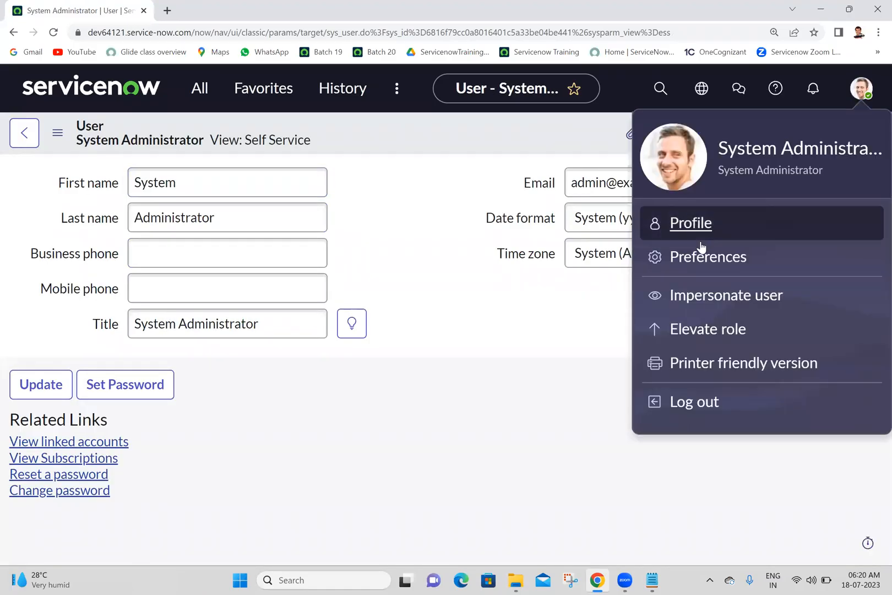
left_click(698, 258)
left_click(501, 205)
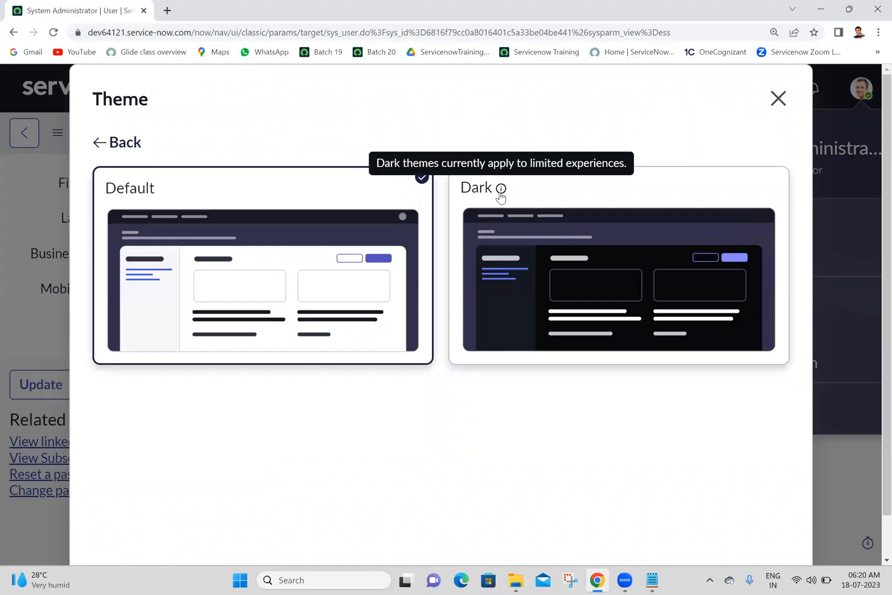
left_click(500, 195)
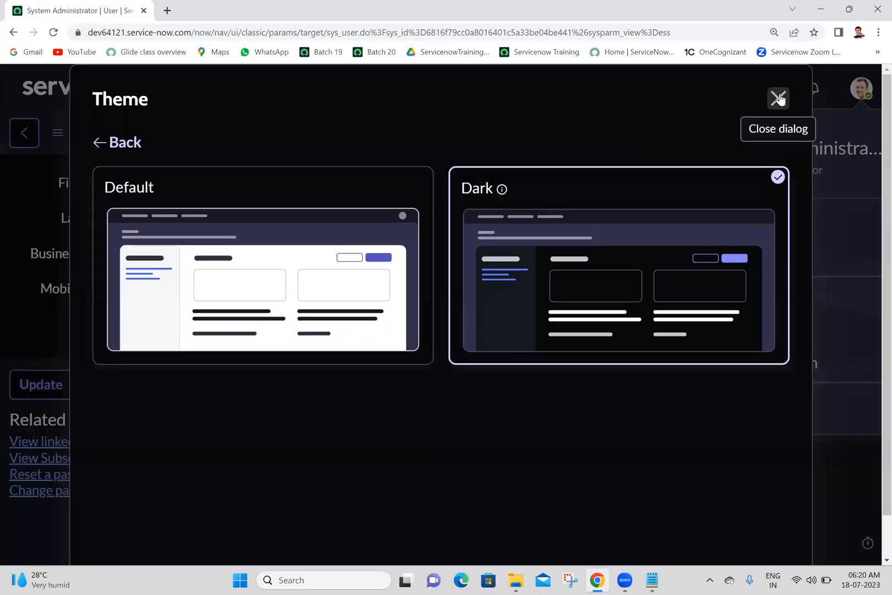
left_click(779, 99)
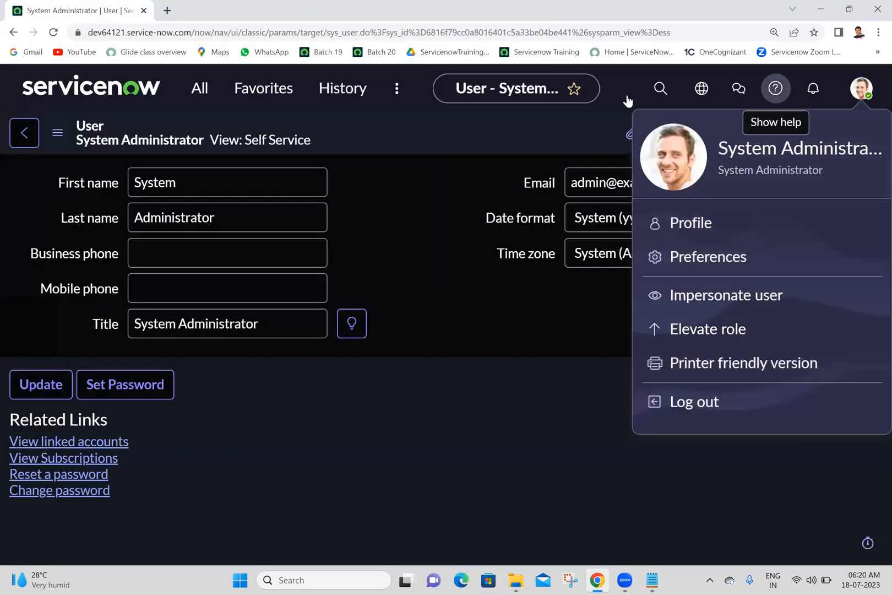
Reload the page, return to the home page, and open the full Incidents list by filtering the navigation for incident.
left_click(52, 33)
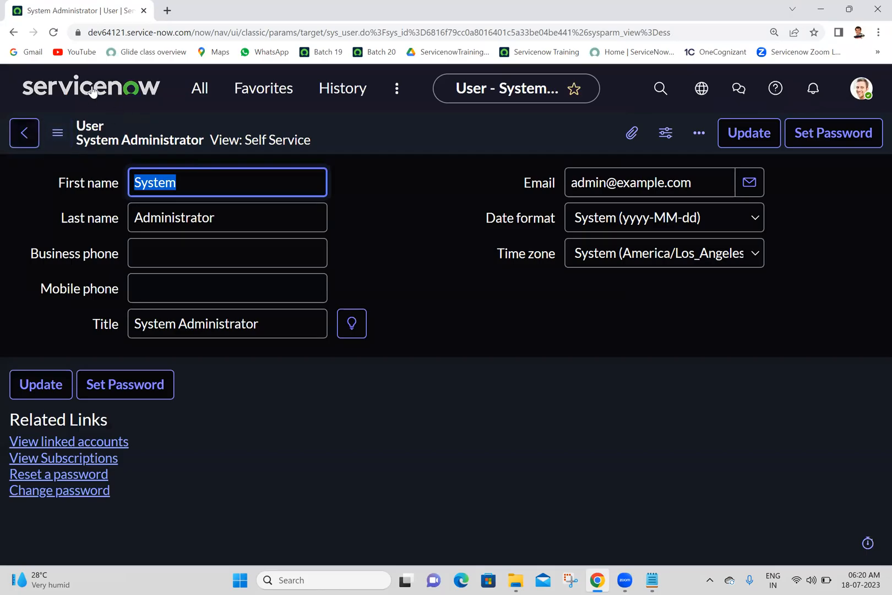
left_click(92, 91)
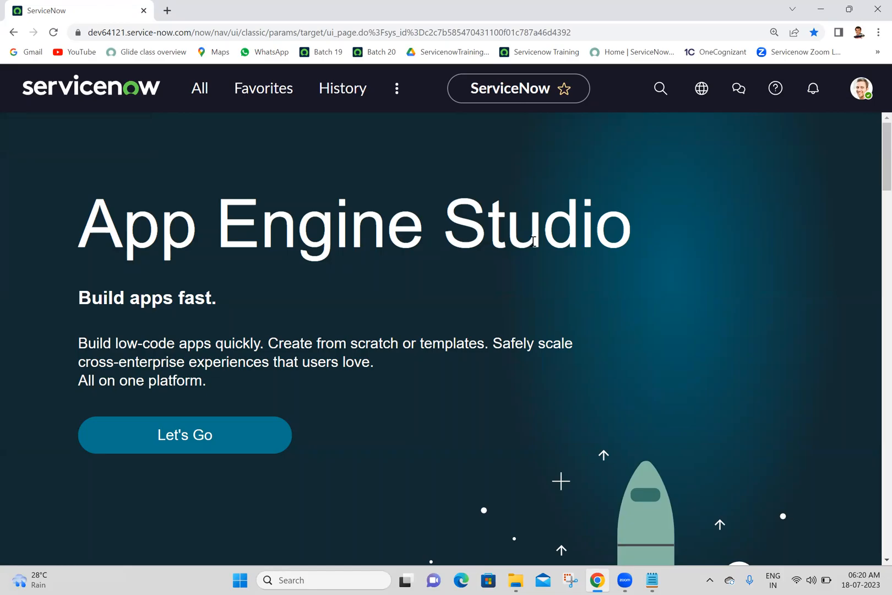
left_click(190, 93)
type("incident")
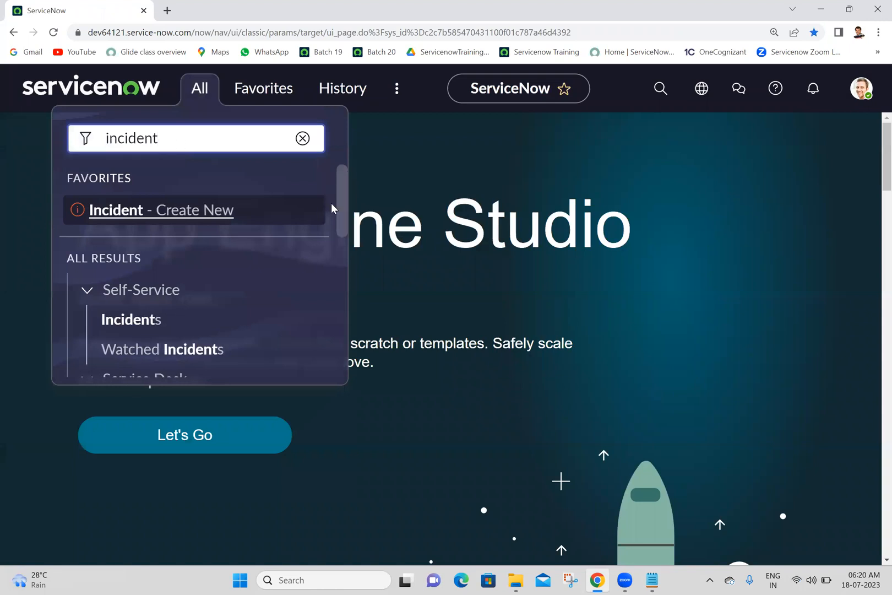
left_click_drag(340, 205, 334, 301)
left_click(116, 341)
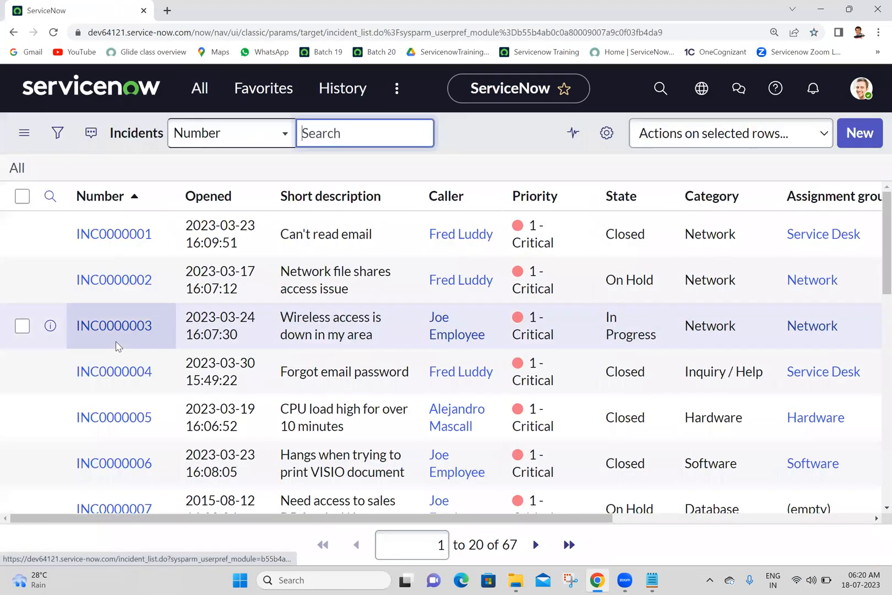
Open incident INC0000001 from the list and look over its form in the Dark theme.
left_click_drag(886, 223, 873, 151)
left_click(125, 274)
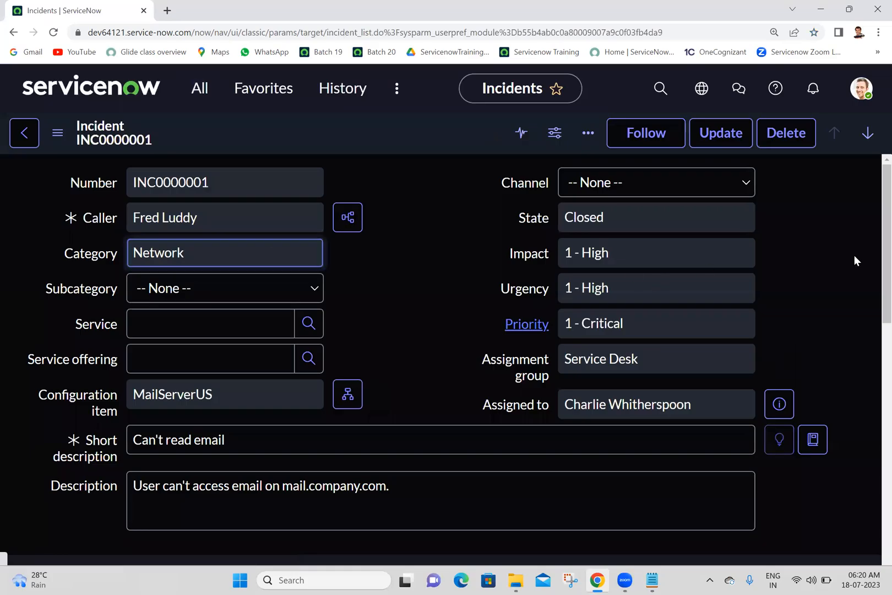
scroll(872, 256, "down", 15)
scroll(862, 447, "up", 15)
scroll(873, 387, "down", 15)
scroll(873, 223, "up", 15)
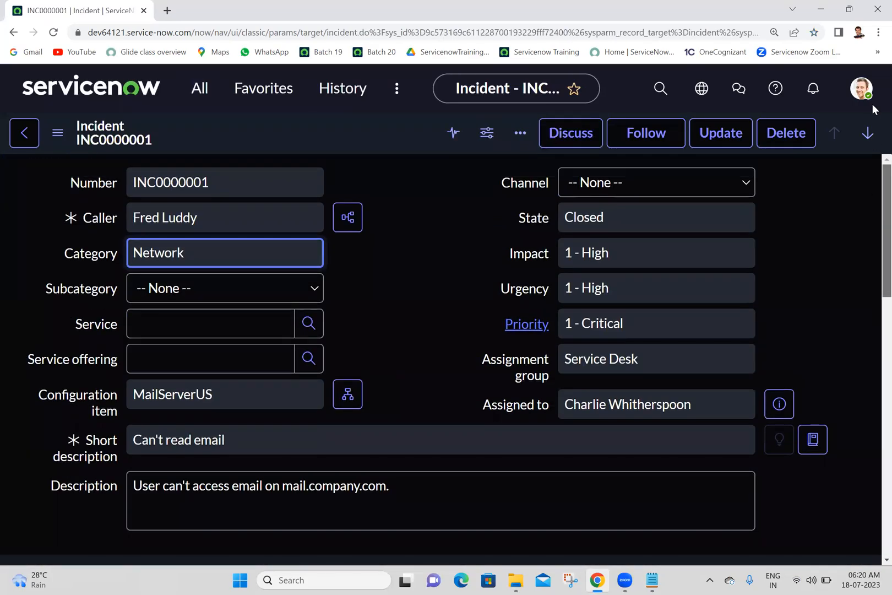
Set the Theme preference back to Default and close the preferences dialog.
left_click(861, 90)
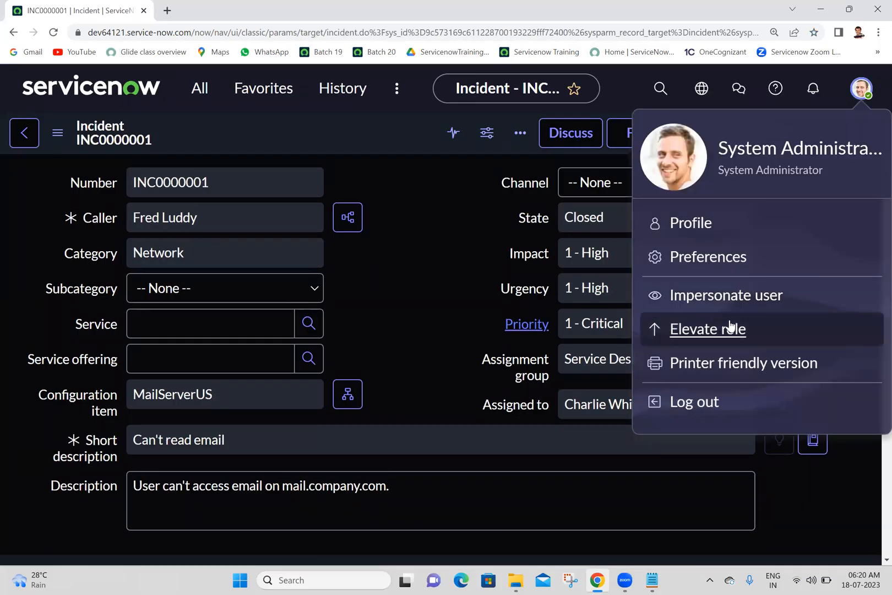
left_click(687, 268)
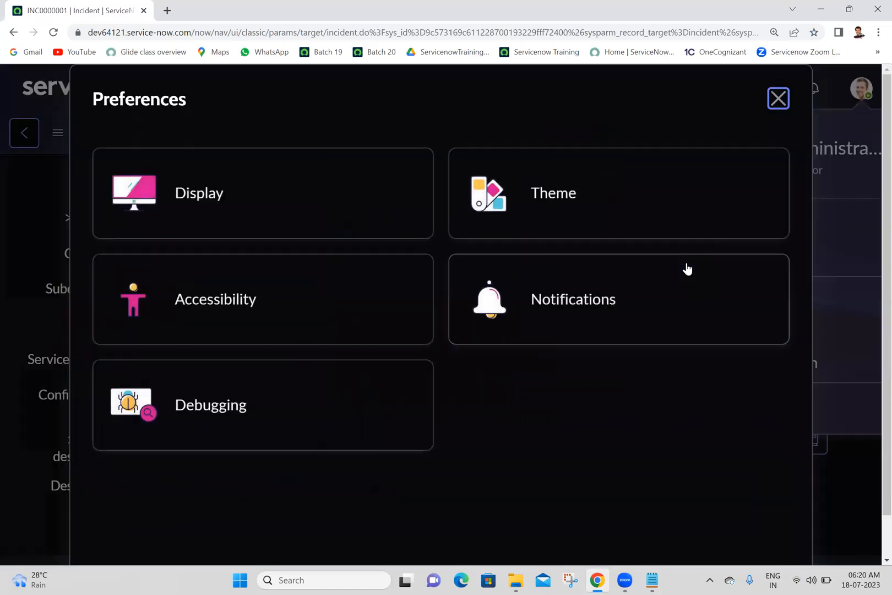
left_click(533, 192)
left_click(261, 257)
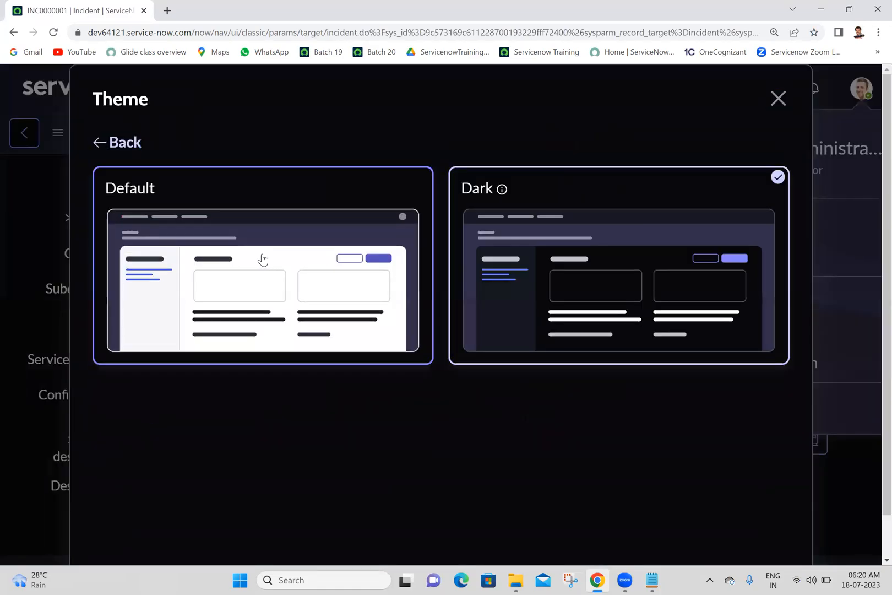
left_click(778, 97)
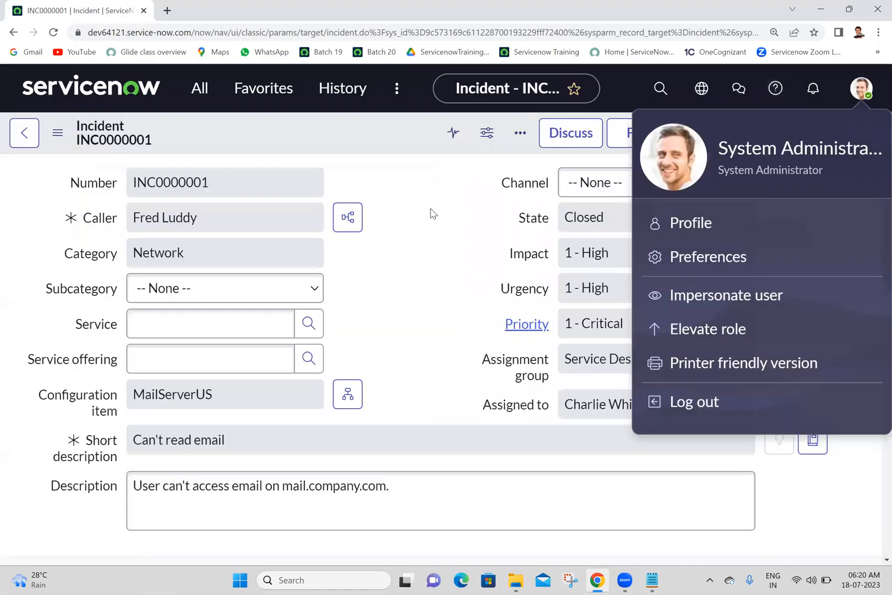
Examine the General notification preferences, including the notification types and delivery channels.
left_click(865, 82)
left_click(863, 87)
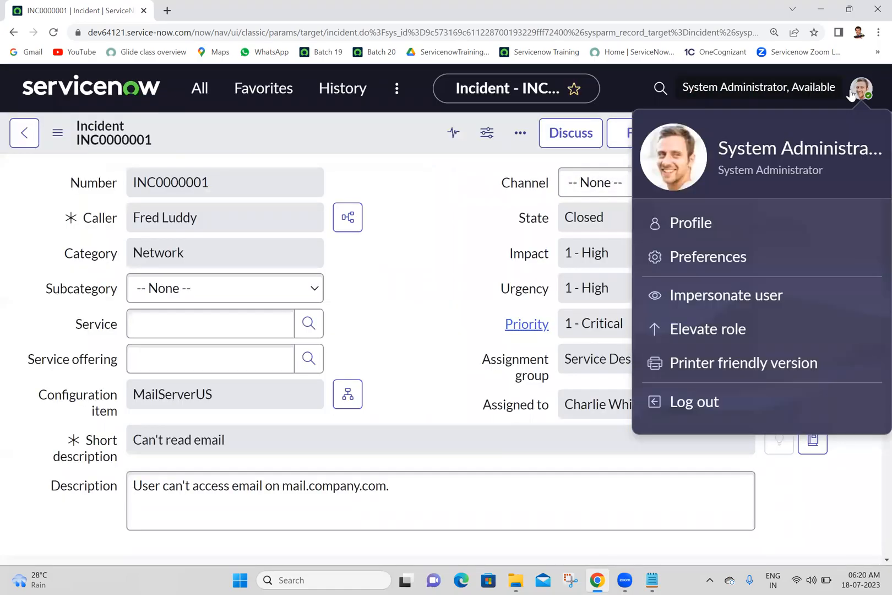
left_click(698, 257)
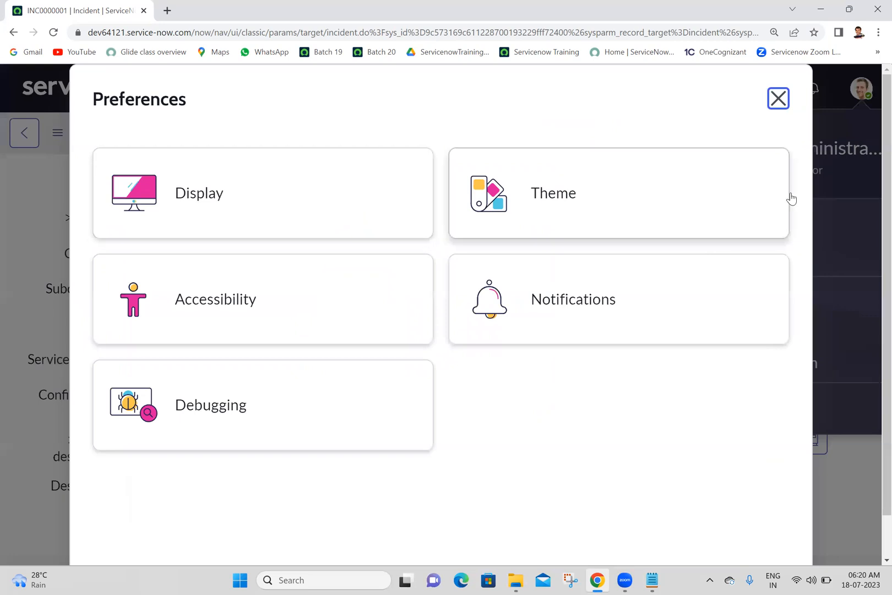
left_click(580, 297)
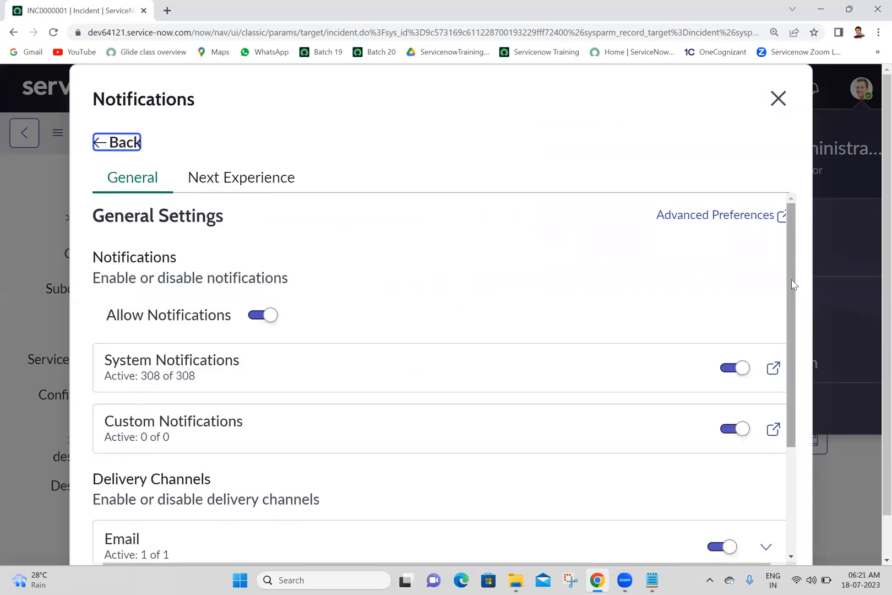
scroll(786, 339, "down", 3)
scroll(788, 256, "up", 3)
scroll(766, 521, "down", 3)
scroll(748, 198, "up", 3)
scroll(760, 441, "down", 3)
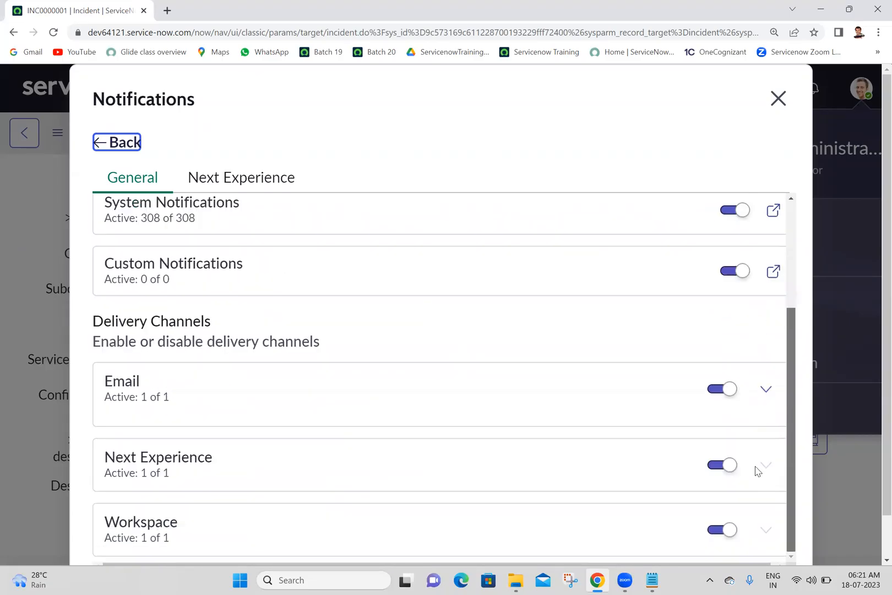
scroll(744, 367, "up", 3)
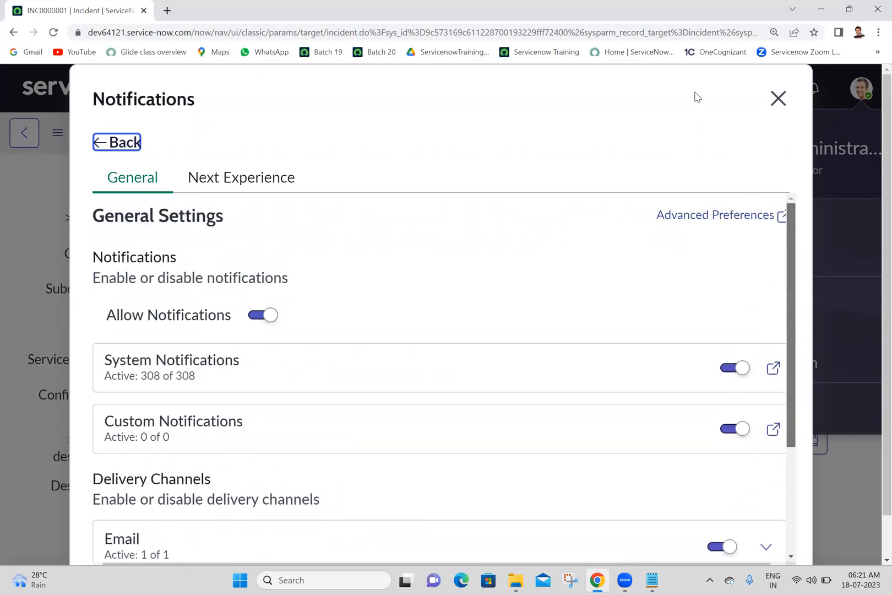
View the Next Experience notification settings and the Accessibility preferences, closing the dialog when finished.
left_click(206, 190)
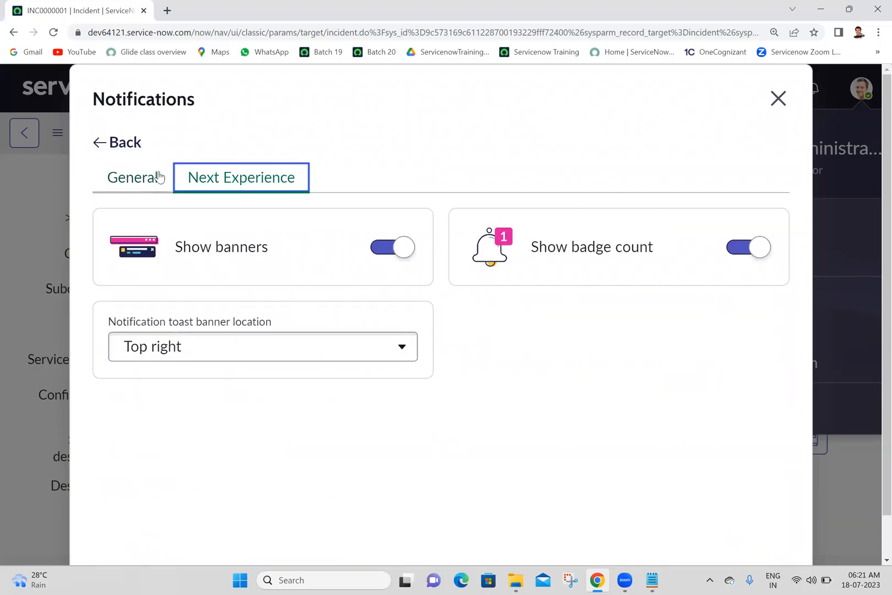
left_click(104, 142)
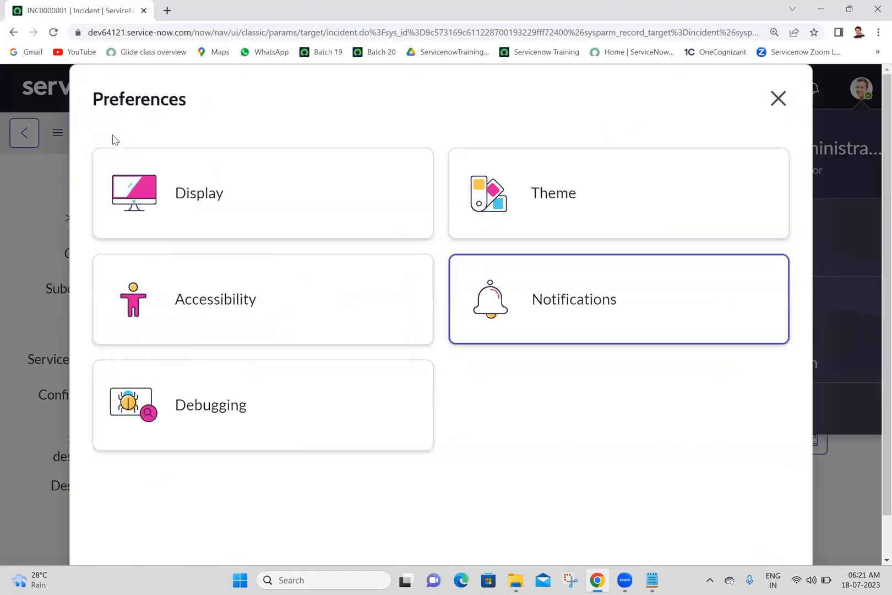
left_click(257, 307)
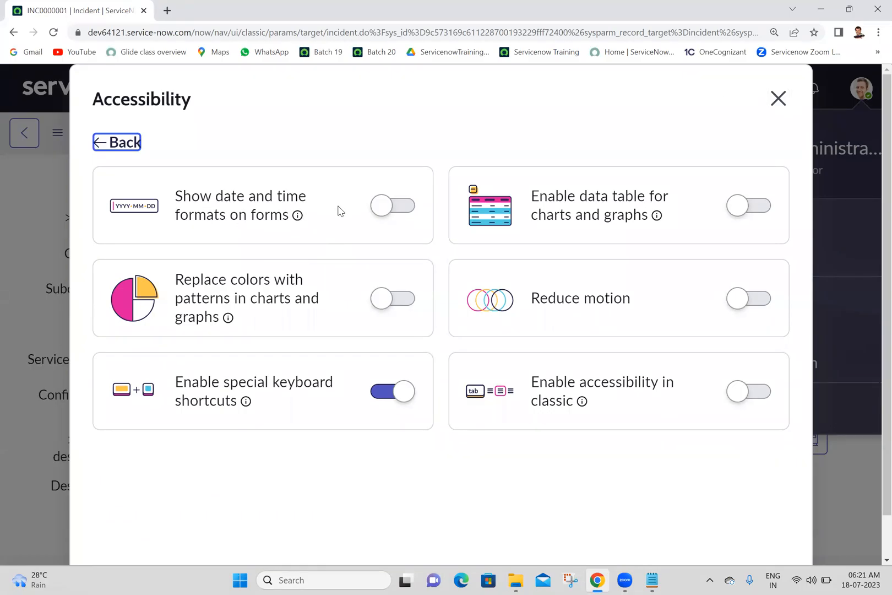
left_click(777, 98)
View the caller's related incidents, and examine the Related Records and Resolution Information sections of INC0000001.
left_click(437, 217)
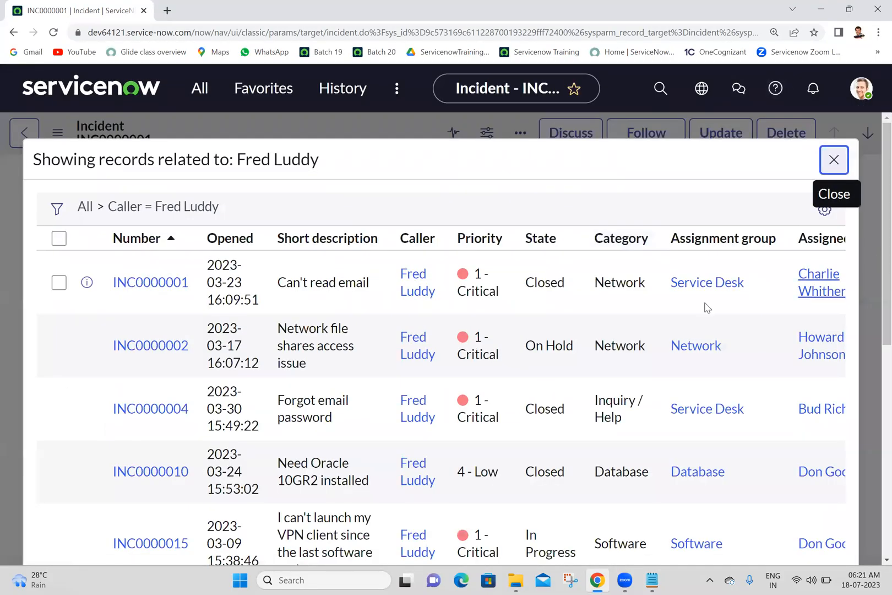
left_click(834, 160)
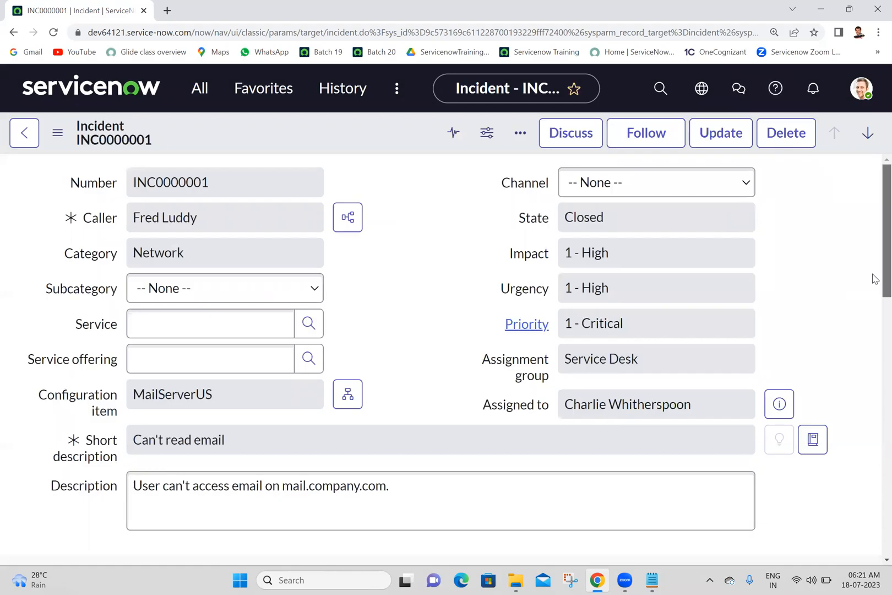
scroll(875, 435, "down", 10)
scroll(875, 435, "up", 4)
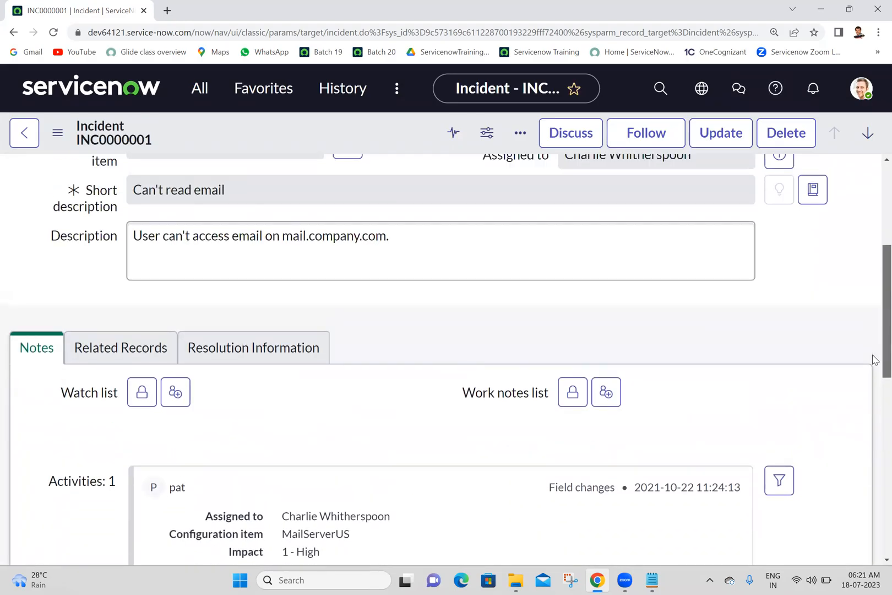
left_click(260, 366)
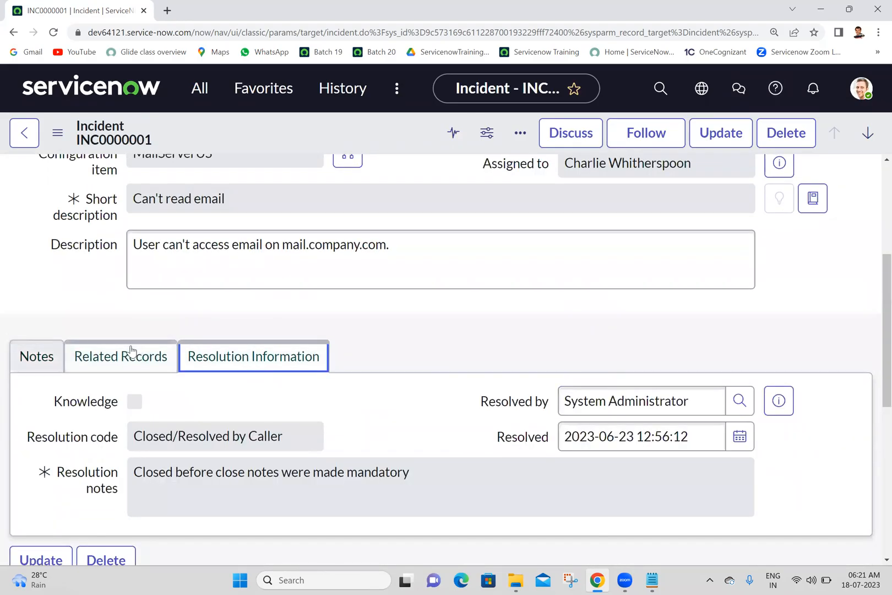
left_click(127, 352)
left_click(233, 364)
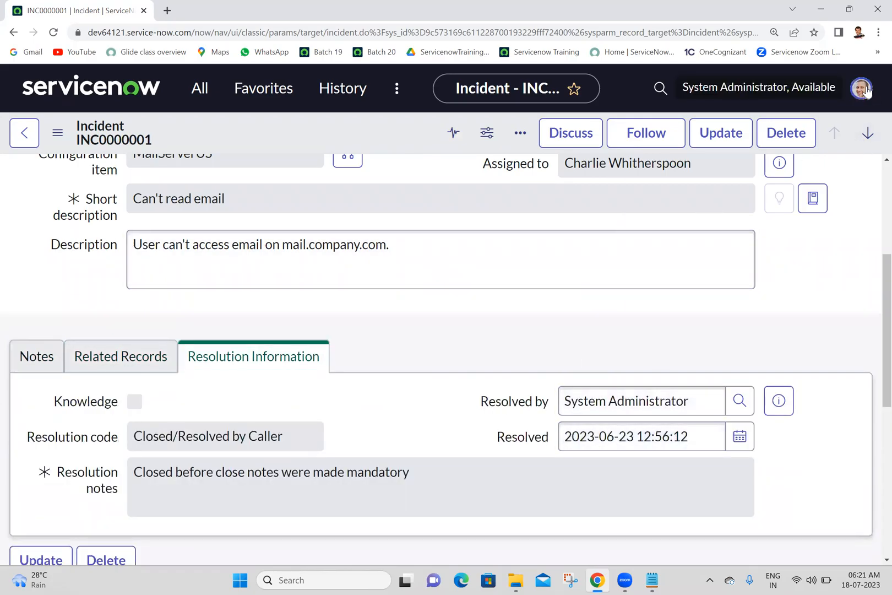
Enable the Accessibility preference for showing date and time formats on forms, and close the preferences dialog.
left_click(861, 88)
left_click(686, 264)
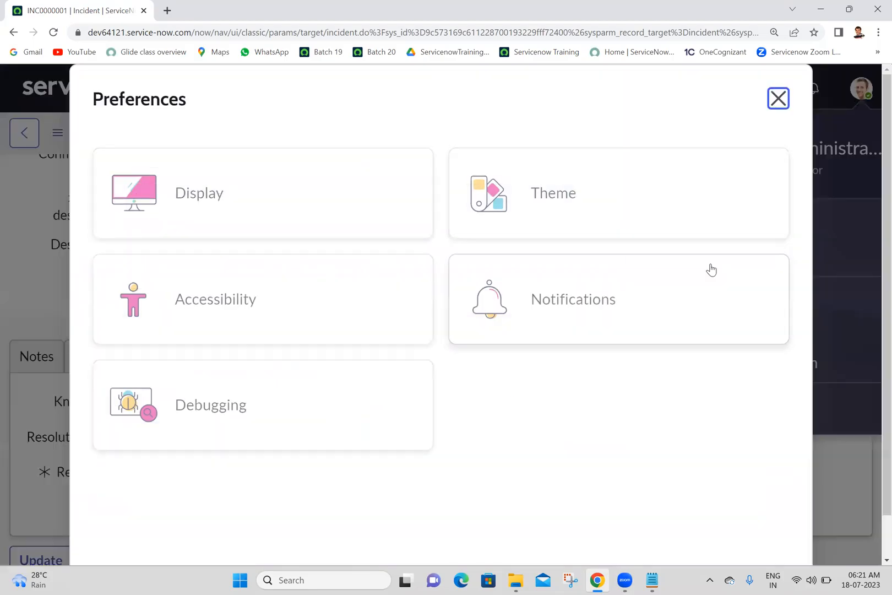
left_click(328, 259)
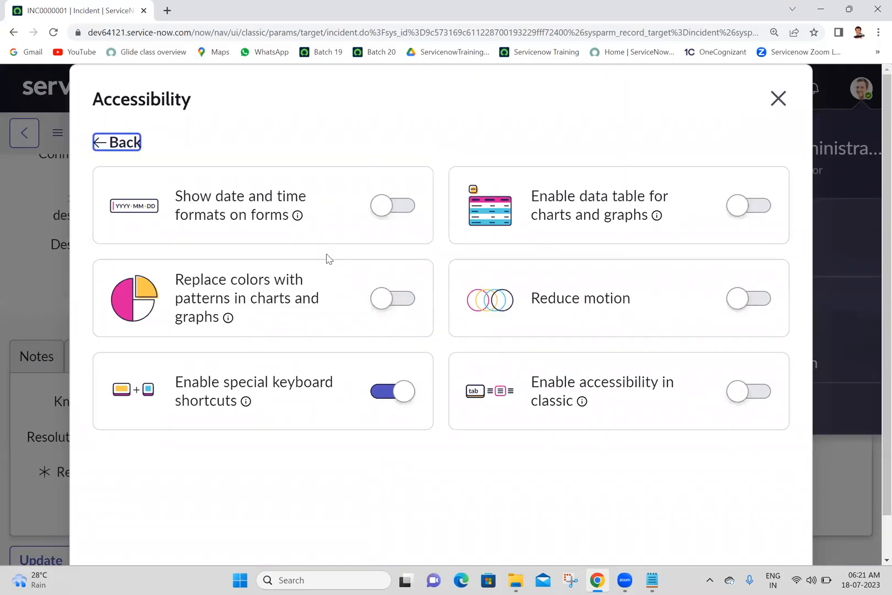
left_click(400, 208)
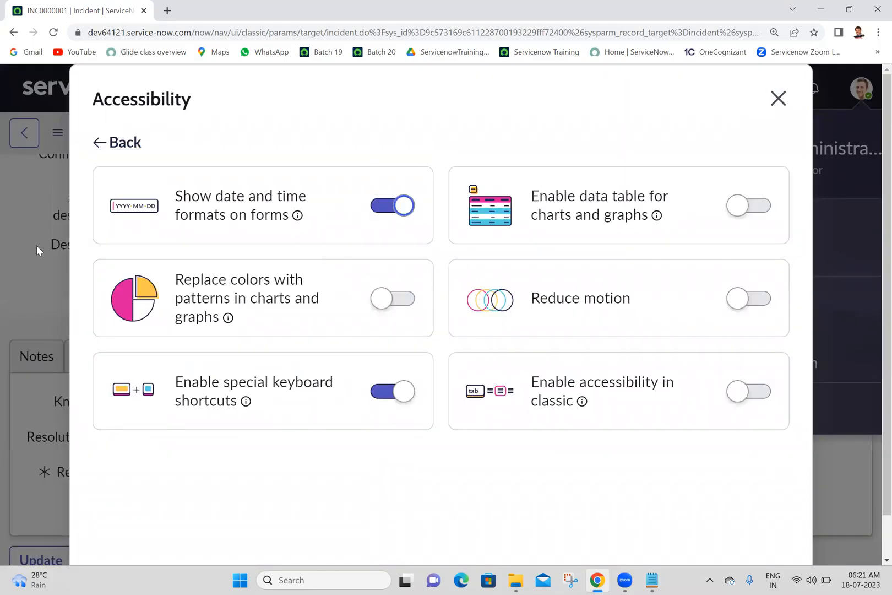
left_click(777, 99)
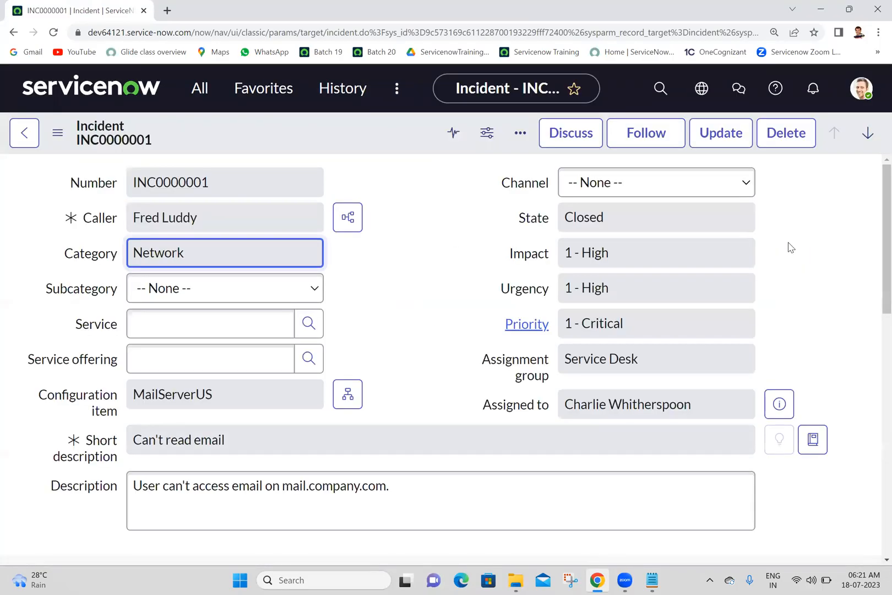
Check the date and time format shown in the Resolved field label under Resolution Information of INC0000001.
scroll(875, 353, "down", 2)
scroll(873, 385, "down", 7)
scroll(872, 413, "up", 1)
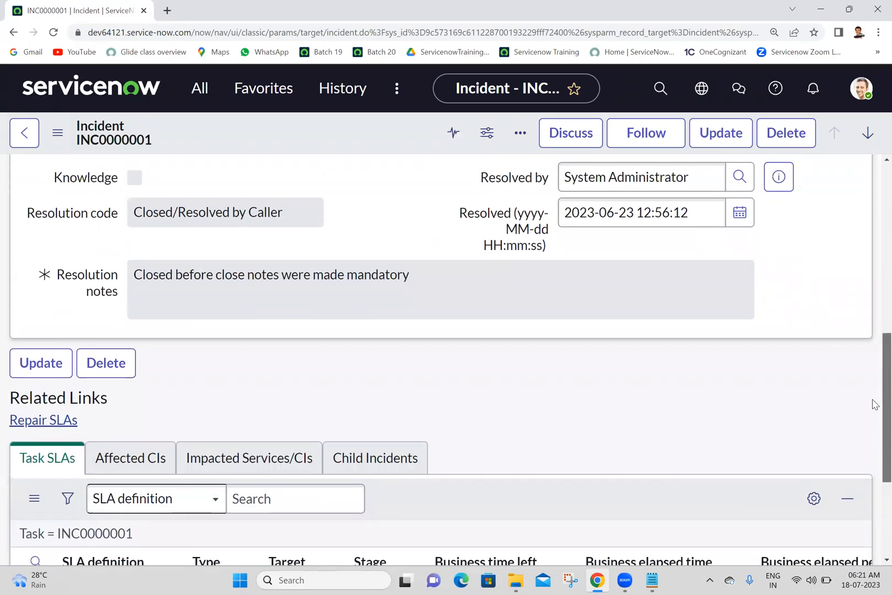
left_click_drag(519, 245, 543, 275)
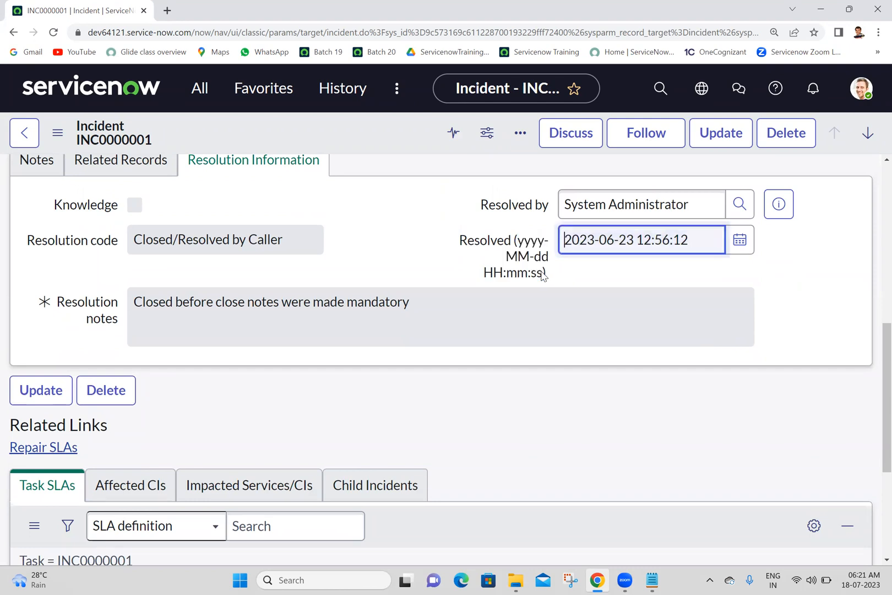
left_click_drag(518, 241, 544, 275)
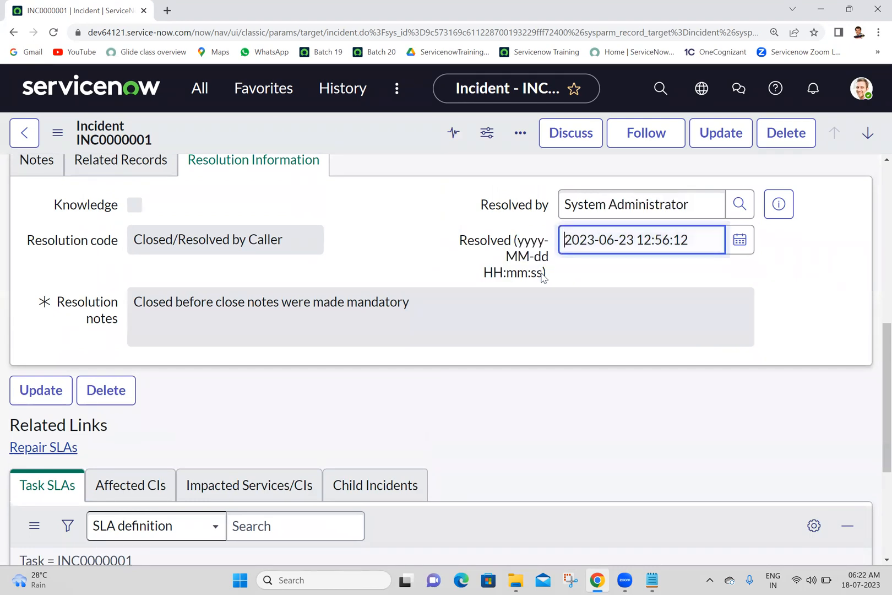
Turn off the Accessibility preference for showing date and time formats on forms.
left_click(870, 88)
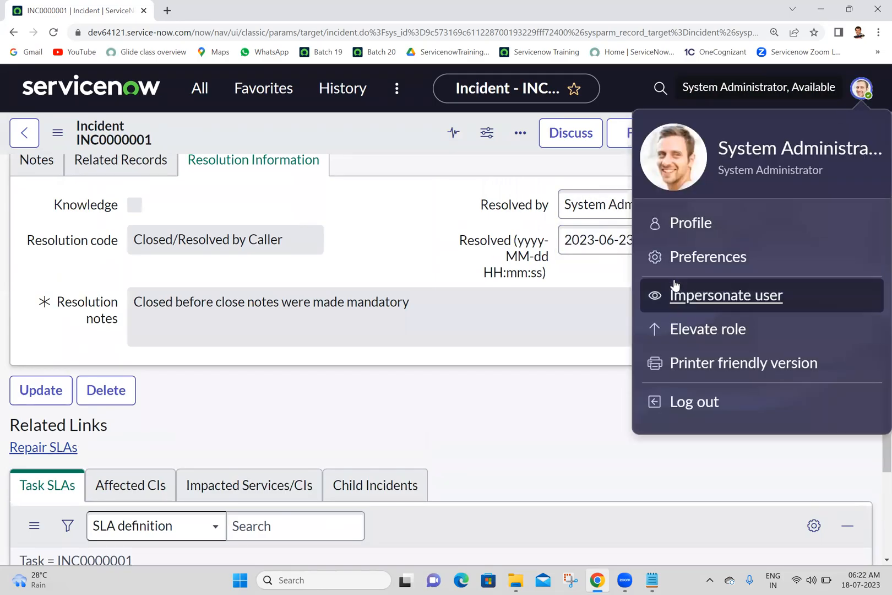
left_click(695, 259)
left_click(200, 318)
left_click(386, 208)
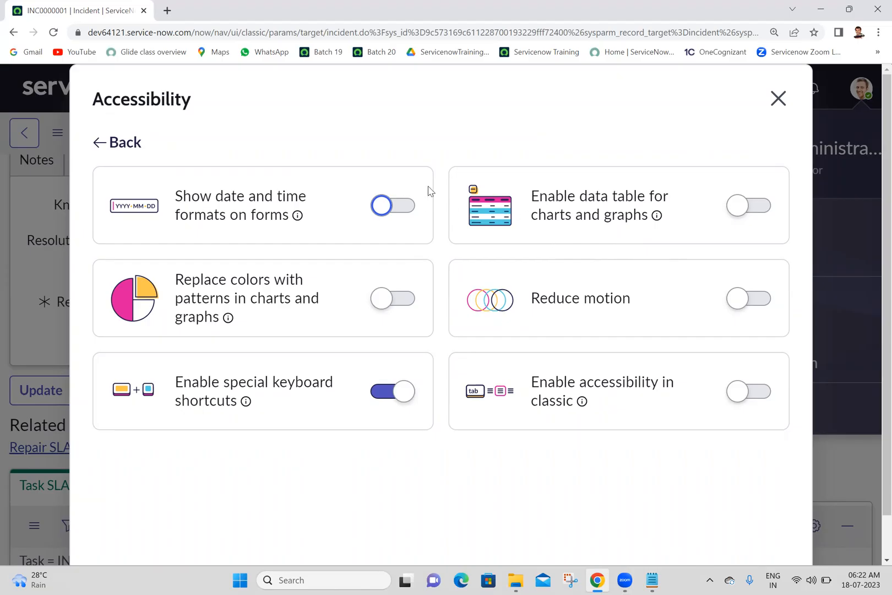
left_click(491, 190)
View the Debugging preferences, close the dialog, and look over the reloaded INC0000001 form.
left_click(115, 142)
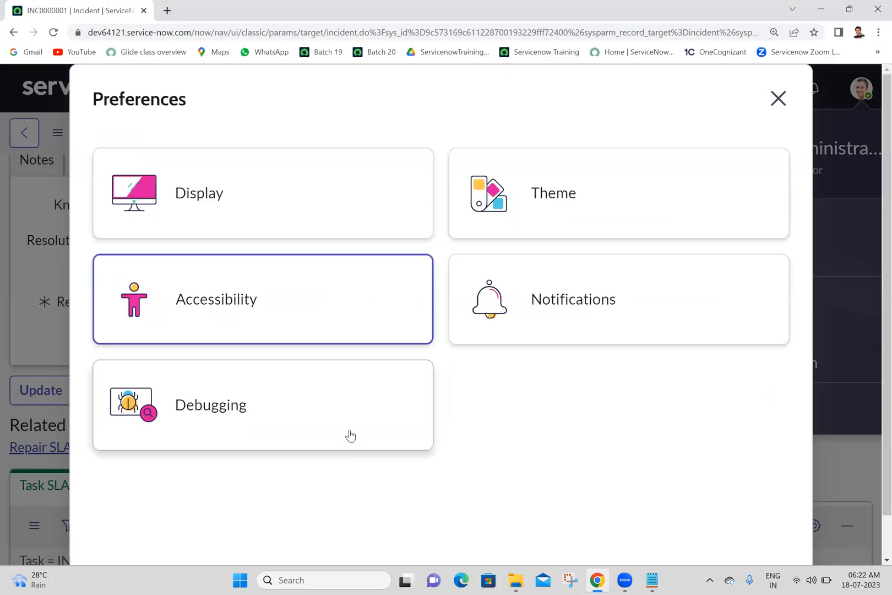
left_click(275, 413)
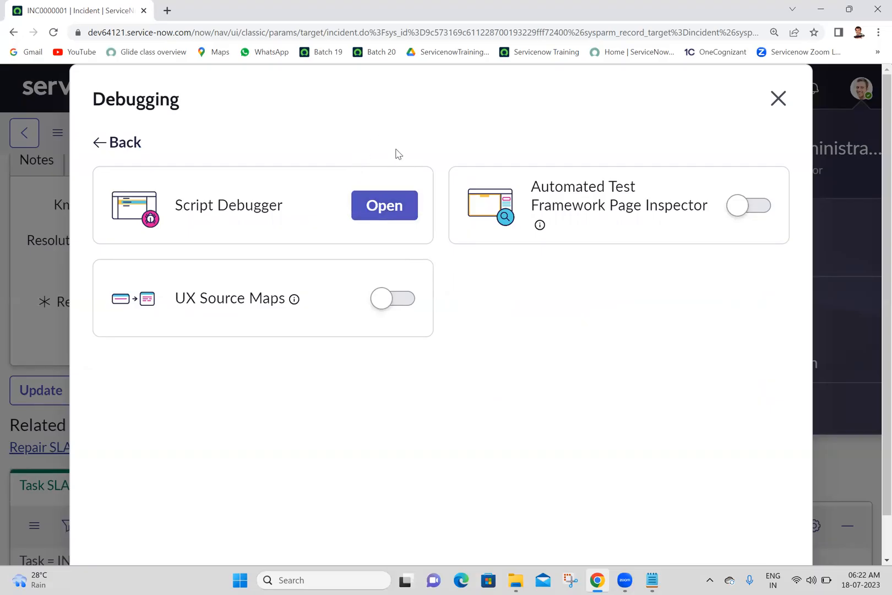
left_click(777, 100)
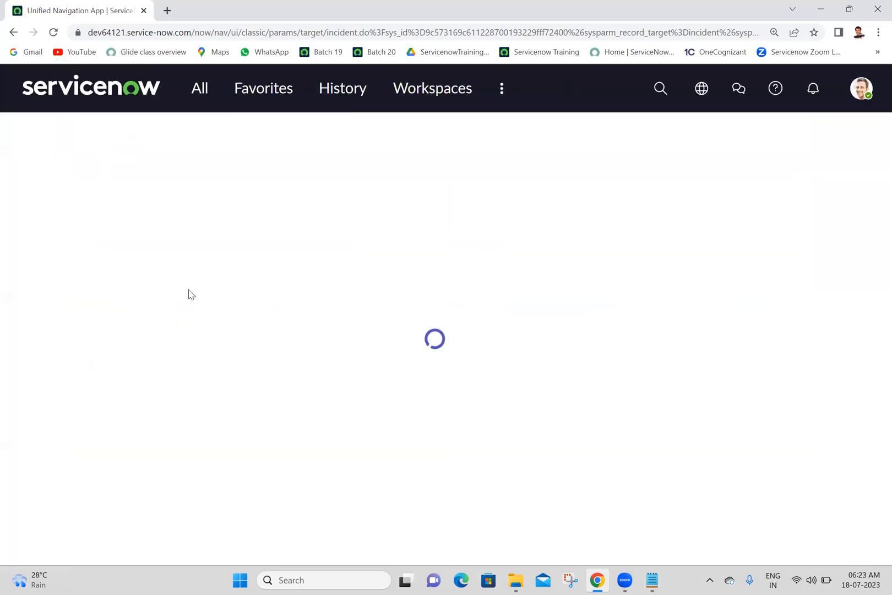
scroll(874, 380, "down", 15)
left_click_drag(873, 376, 872, 131)
left_click(419, 235)
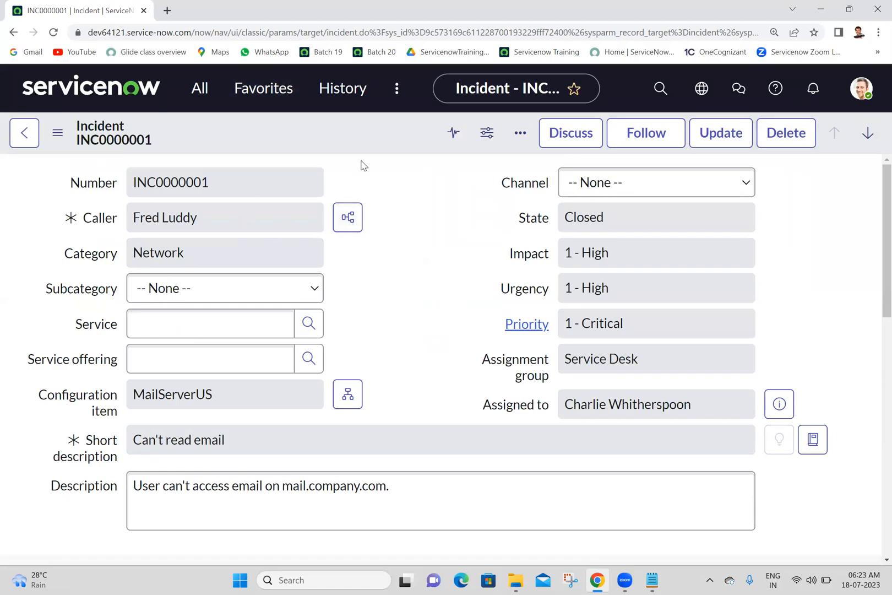
Open the Script Debugger from the Debugging preferences, allow its notifications, and move its window off the preference options.
left_click(869, 93)
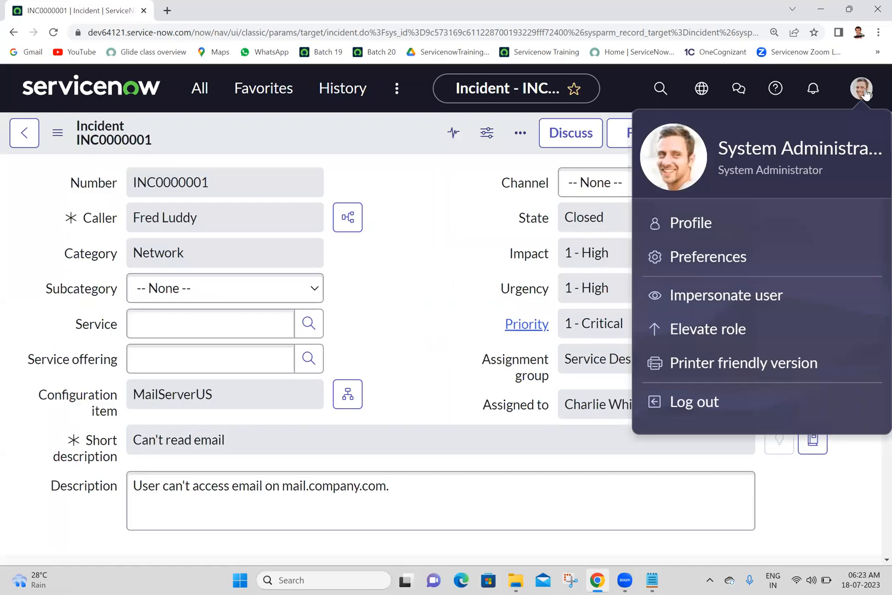
left_click(703, 263)
left_click(284, 423)
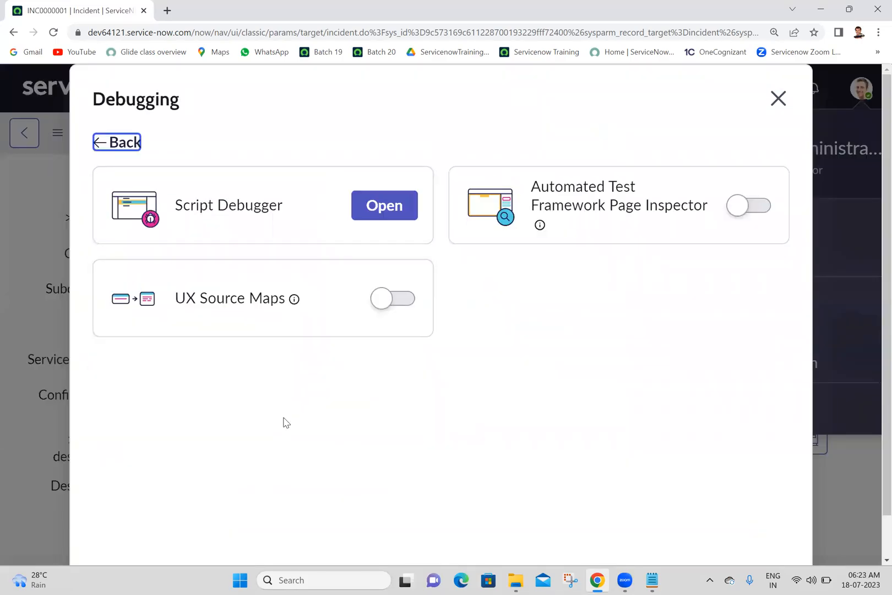
left_click(383, 216)
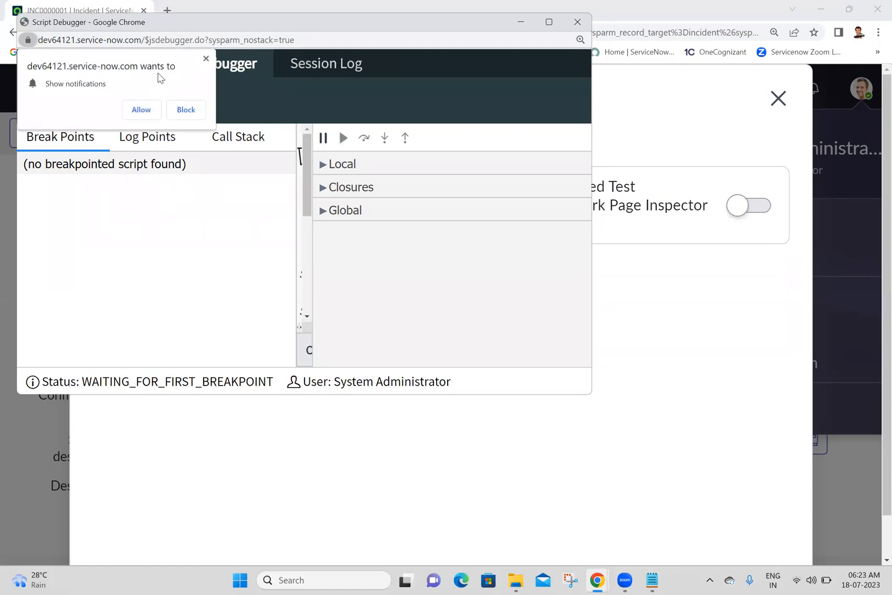
left_click(135, 113)
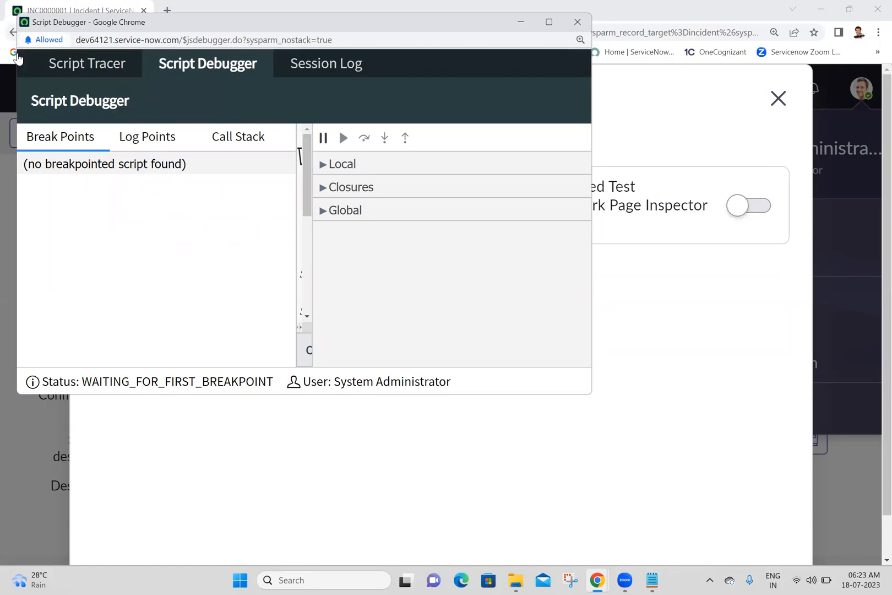
left_click_drag(138, 19, 353, 21)
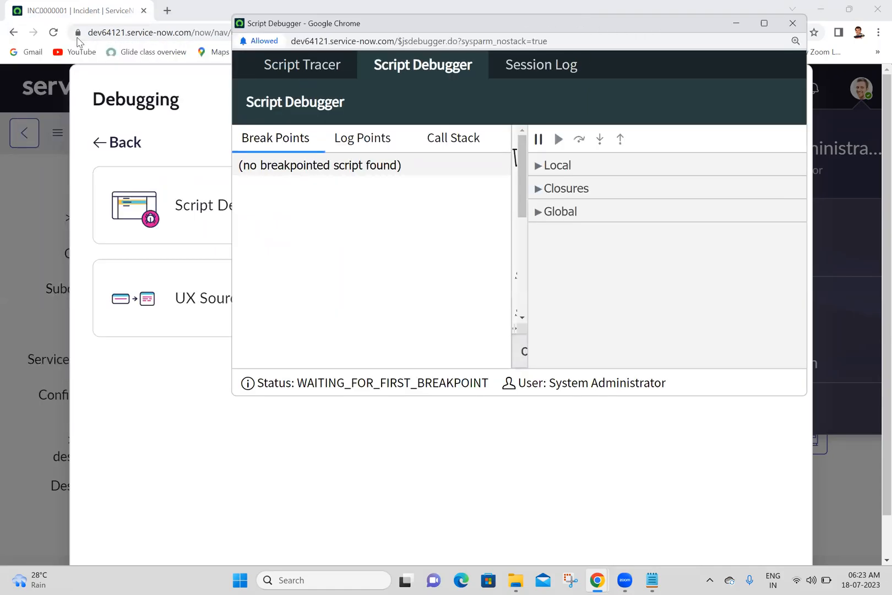
Reload the incident page and view the debugger's Log Points, Call Stack, Break Points and Session Log, closing the debugger when finished.
left_click(65, 32)
left_click(53, 32)
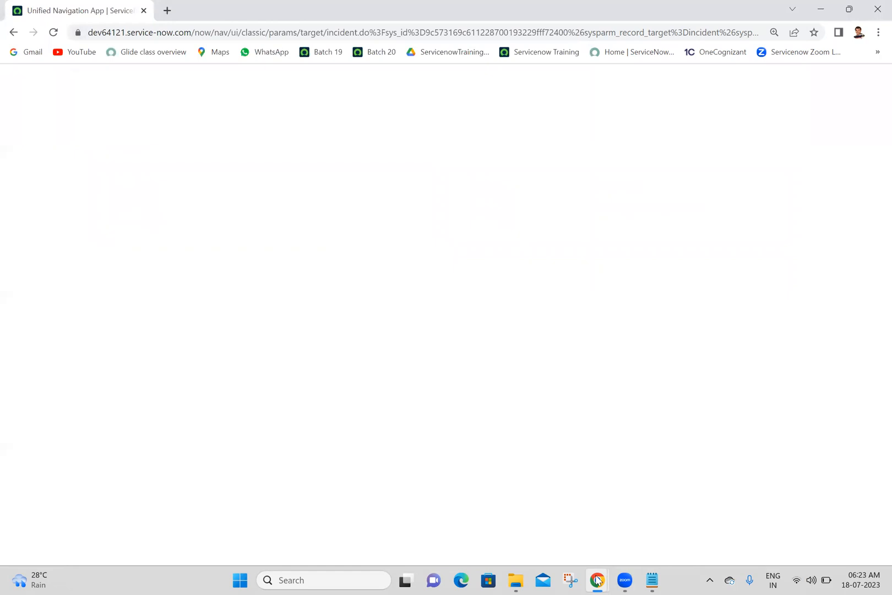
left_click(359, 139)
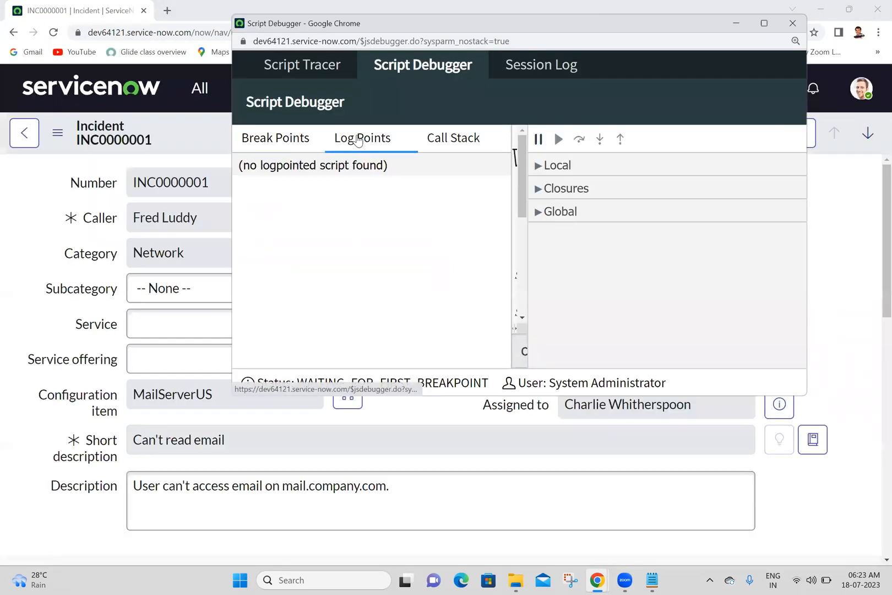
left_click(447, 144)
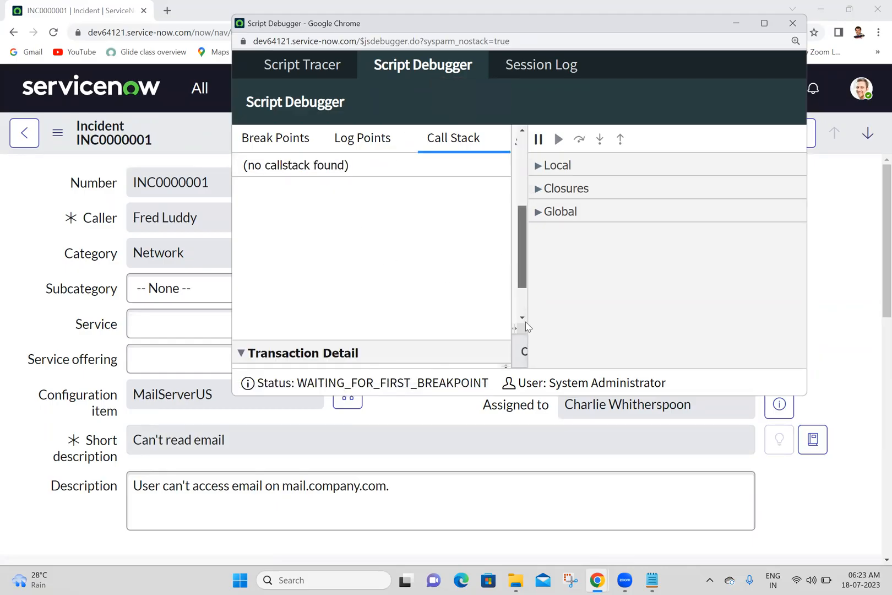
left_click(303, 137)
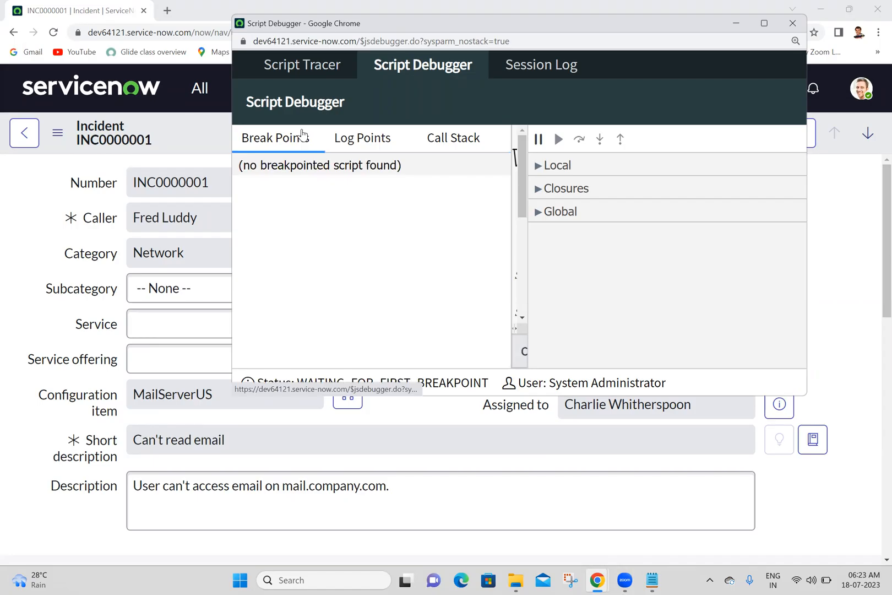
left_click(539, 65)
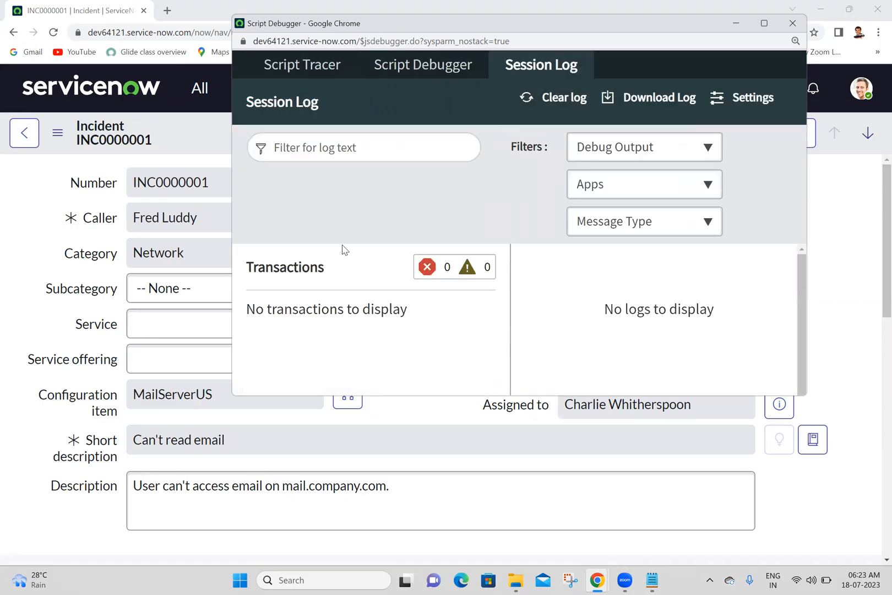
left_click(793, 23)
View the Preferences categories once more, and close the dialog and the user menu.
left_click(861, 90)
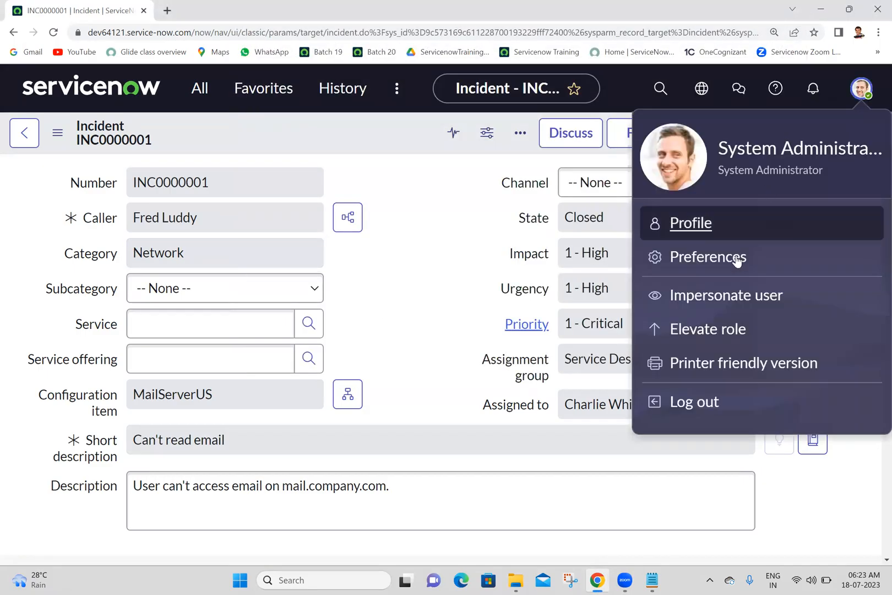
left_click(725, 270)
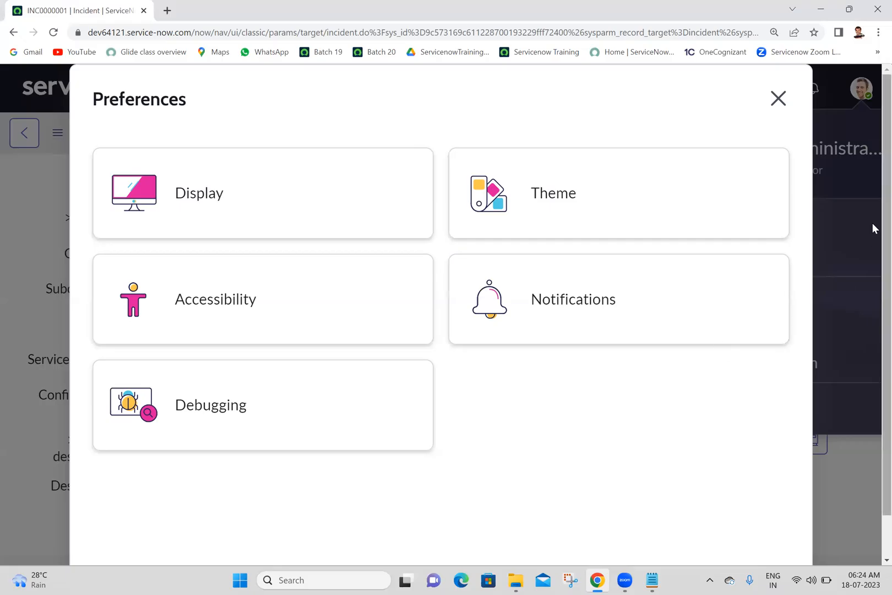
left_click(778, 99)
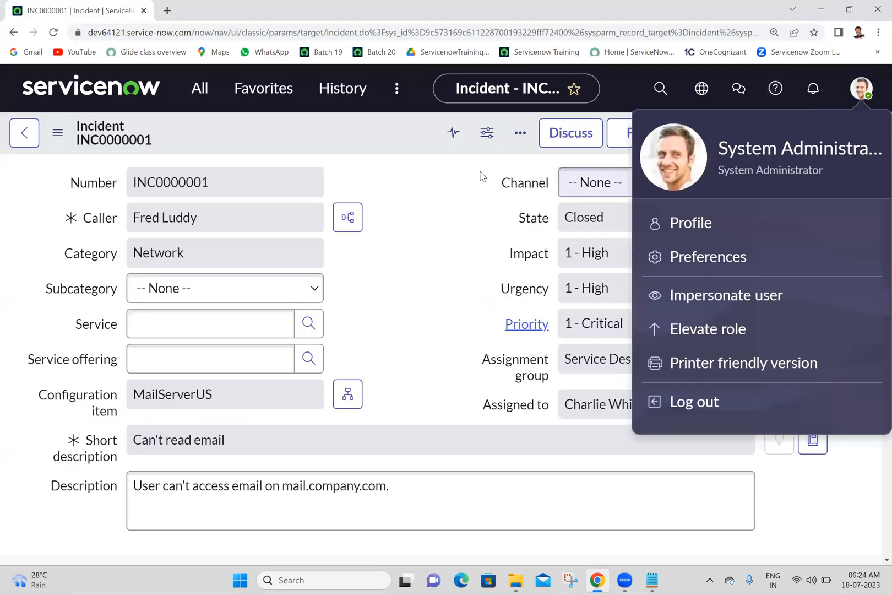
left_click(410, 178)
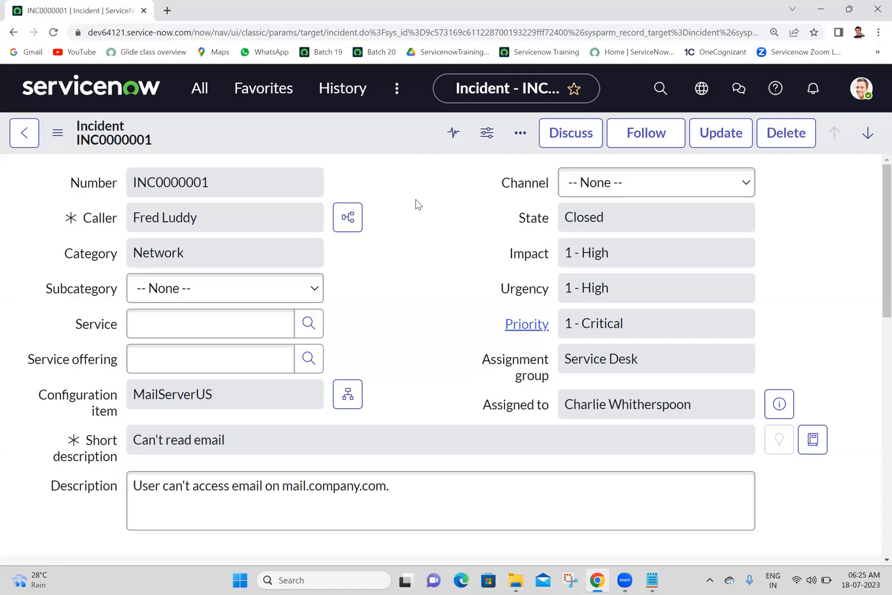
left_click(532, 173)
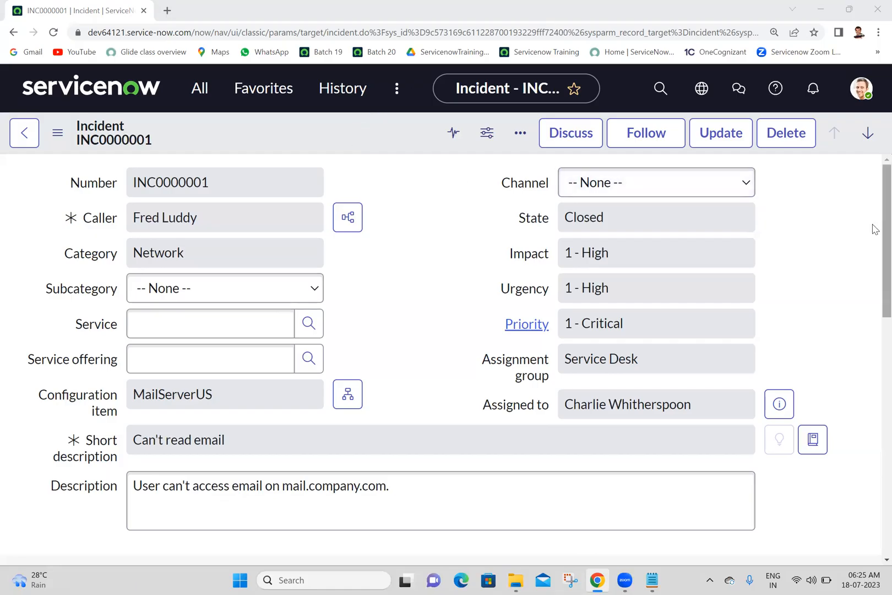
scroll(874, 248, "down", 15)
scroll(874, 271, "up", 15)
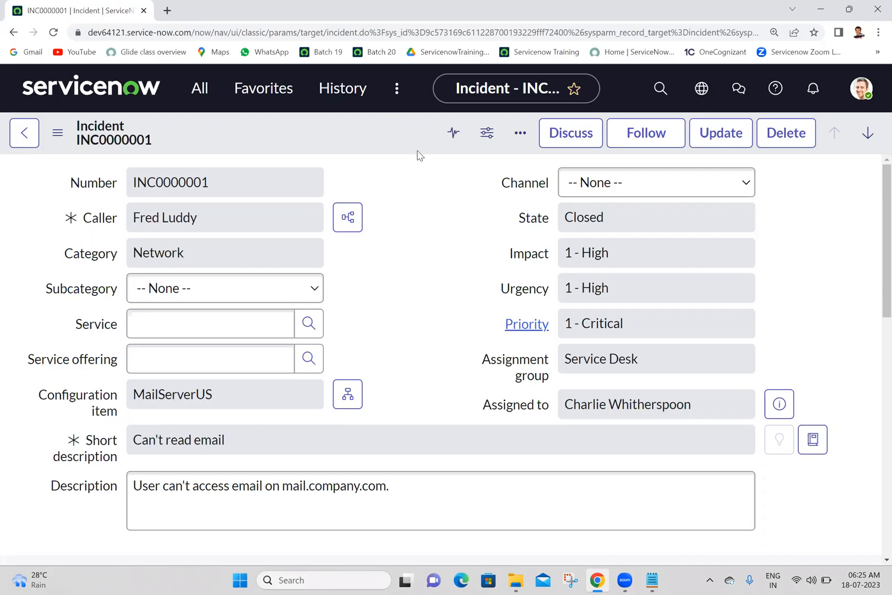
left_click(560, 504)
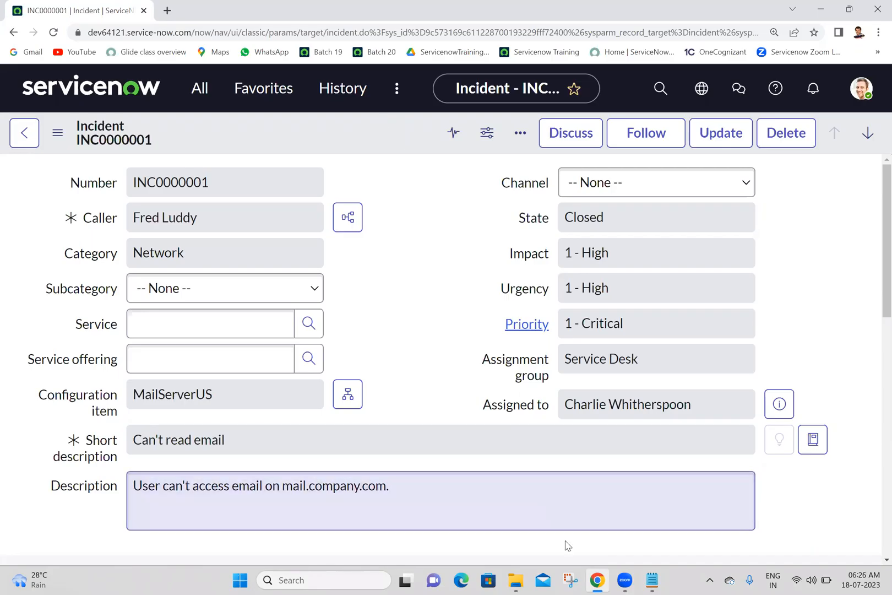
left_click(517, 174)
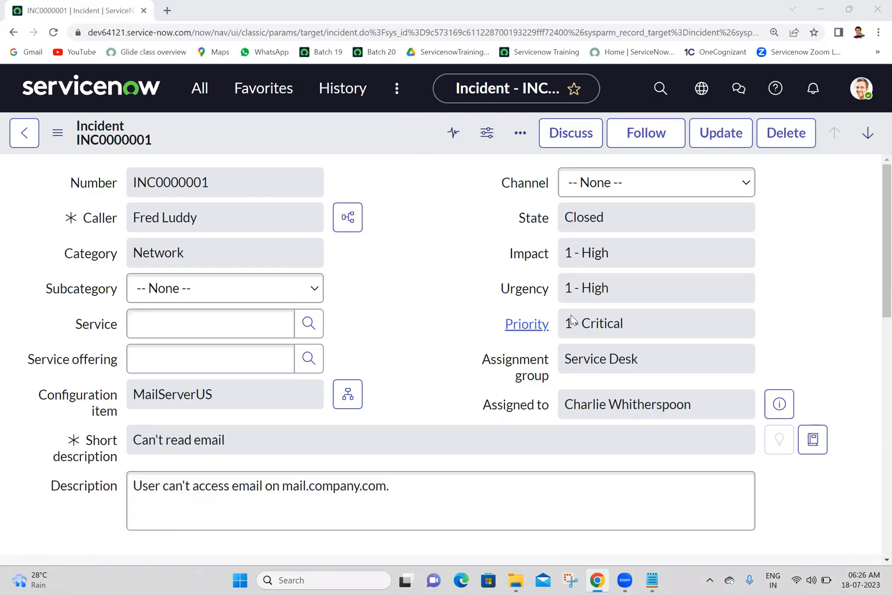
left_click(751, 485)
scroll(873, 352, "down", 6)
scroll(872, 350, "up", 6)
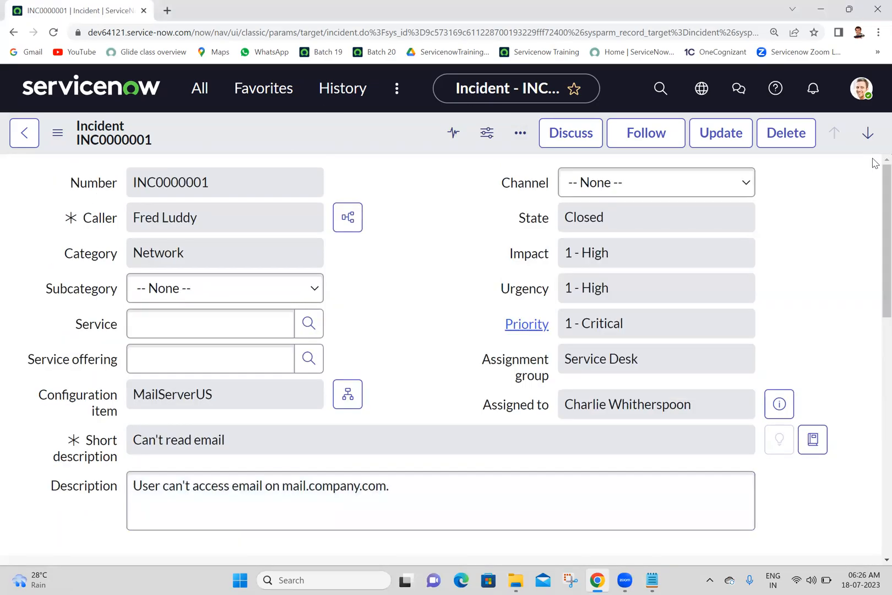
View the Impersonate user dialog from the user menu and close it without choosing a user.
left_click(860, 90)
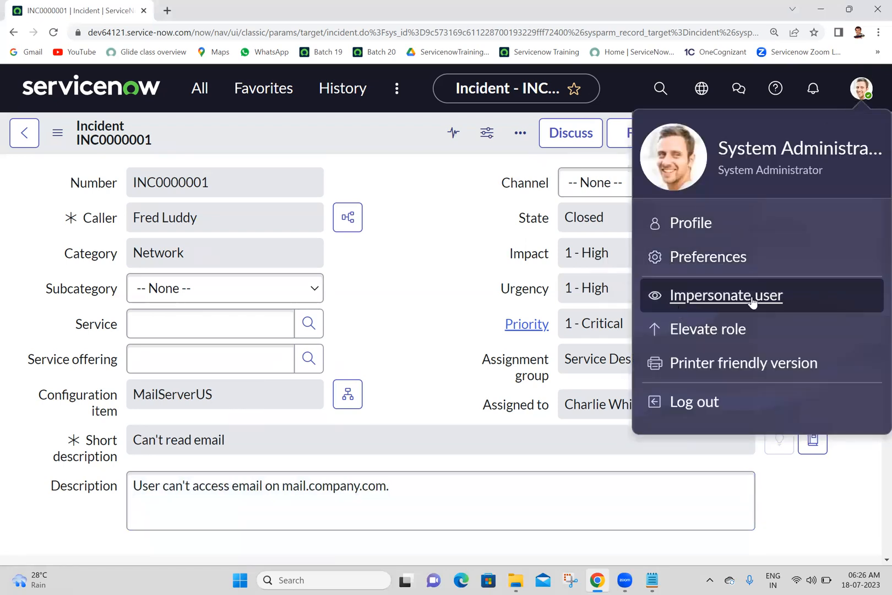
left_click(425, 201)
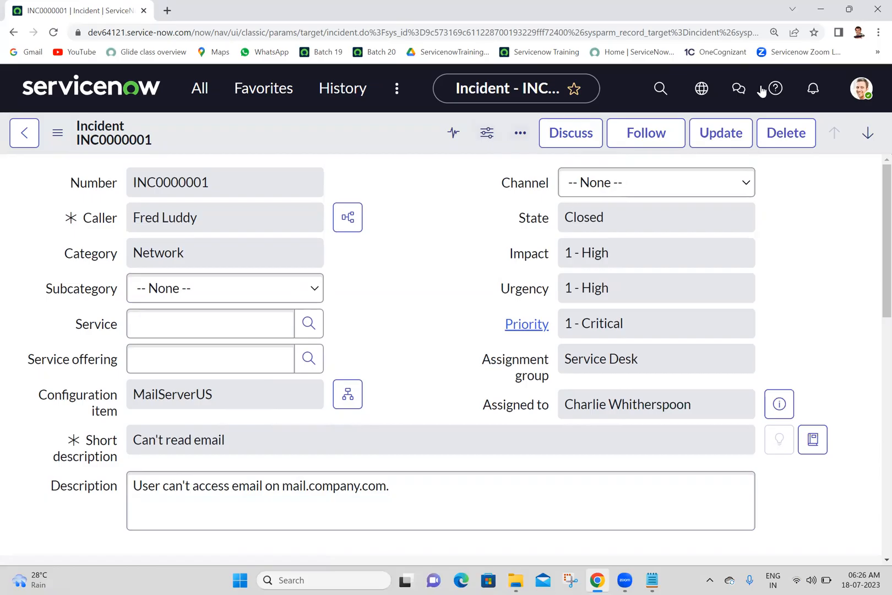
left_click(869, 102)
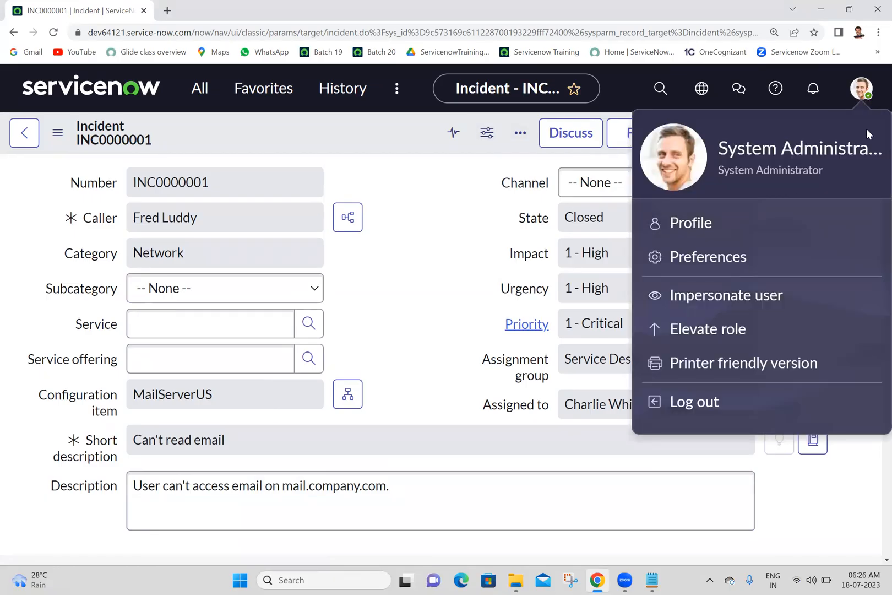
left_click(707, 304)
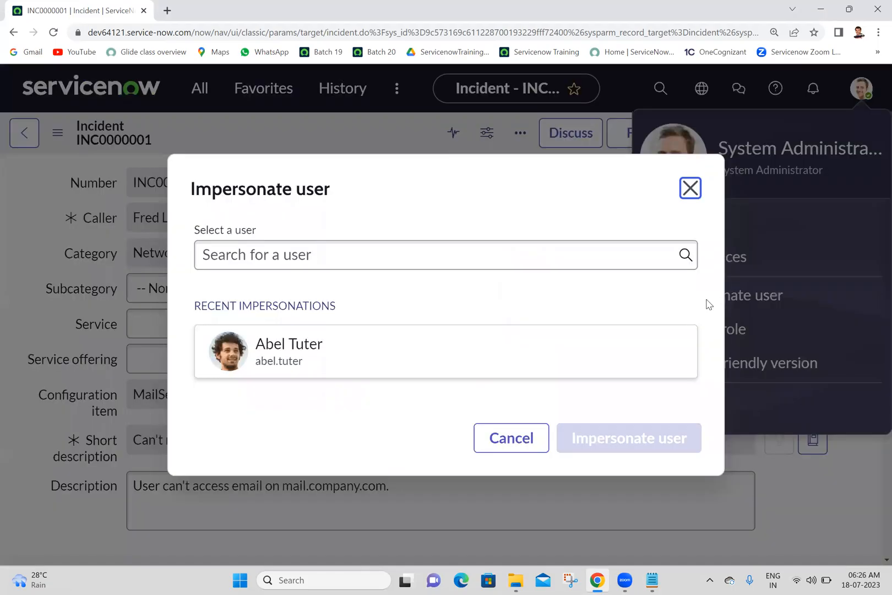
left_click(690, 189)
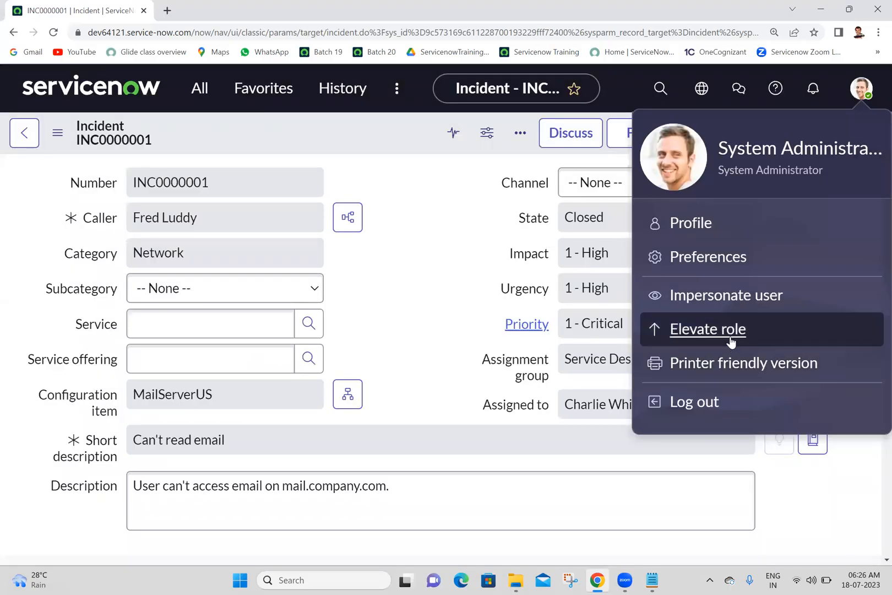
View the Elevate role options, tick security_admin as a demonstration, and close the dialog without updating.
left_click(729, 330)
left_click(688, 221)
left_click(706, 333)
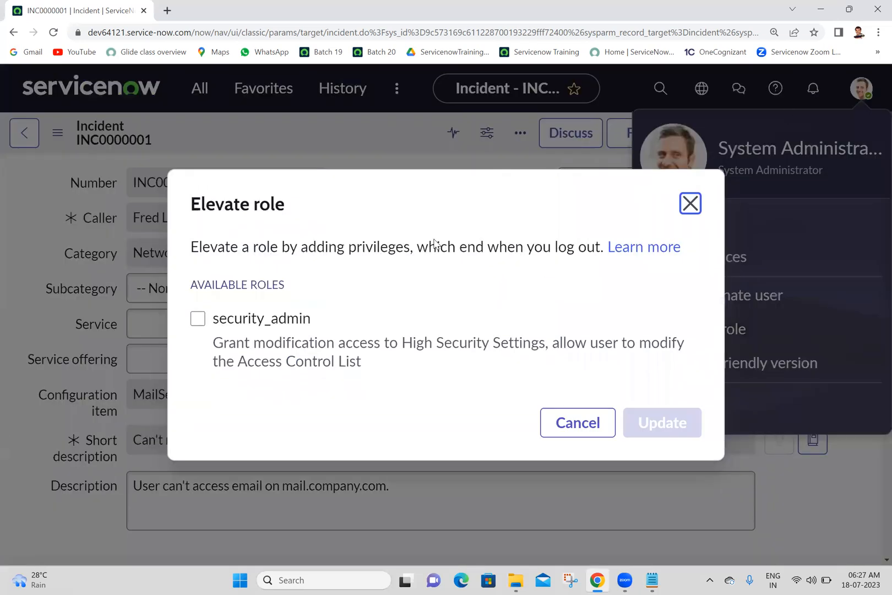
left_click(198, 319)
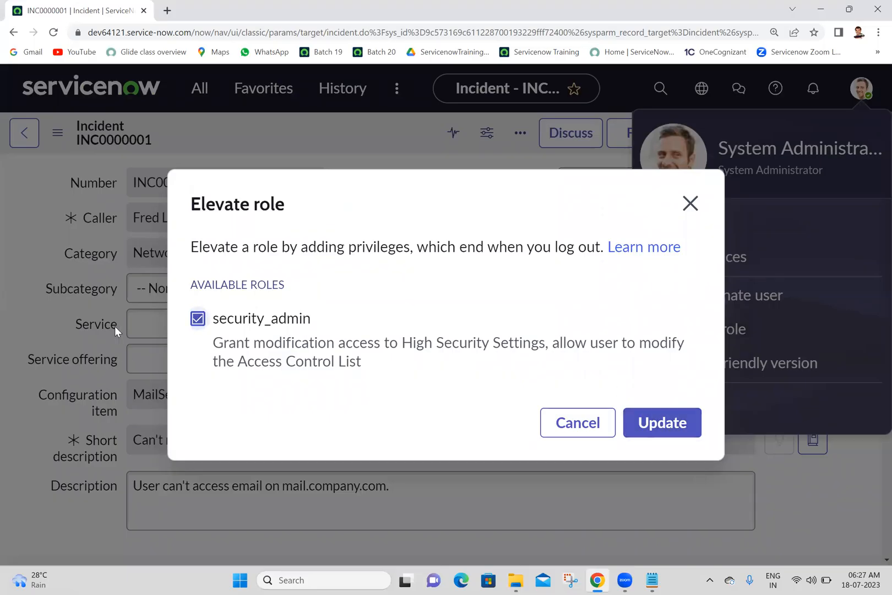
triple_click(263, 318)
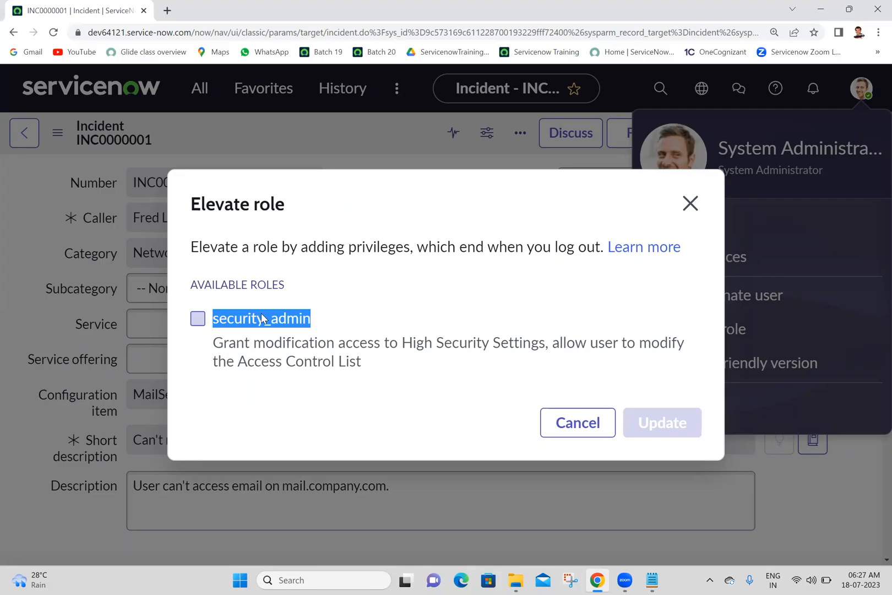
left_click(263, 318)
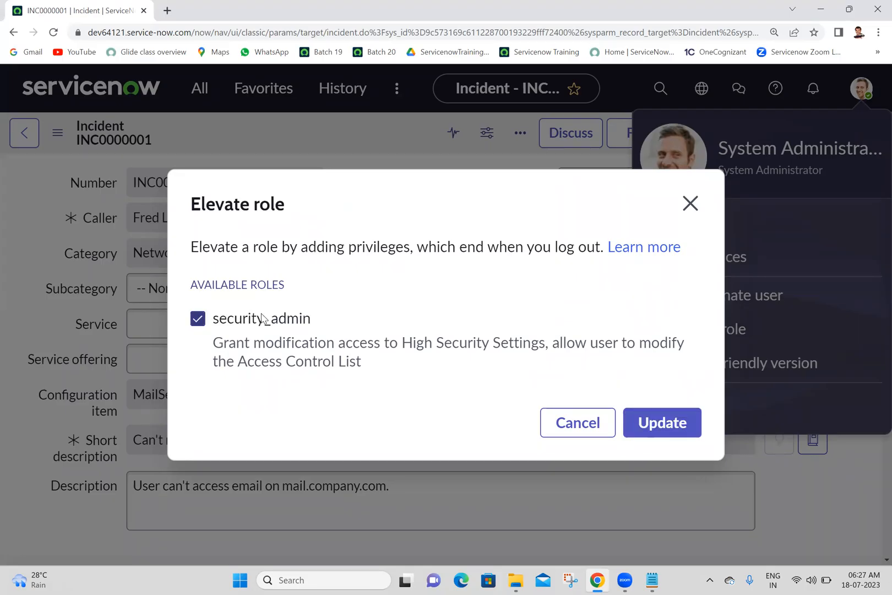
left_click(690, 204)
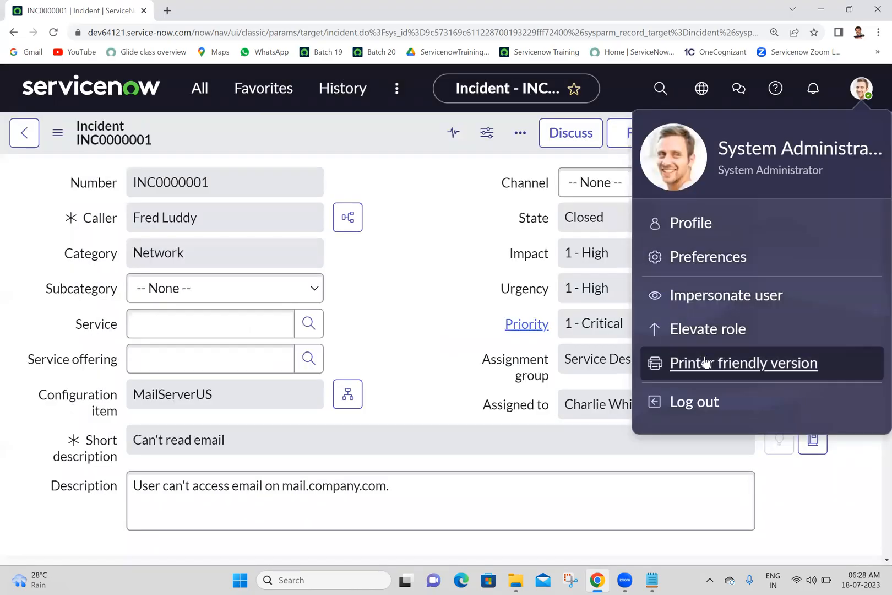
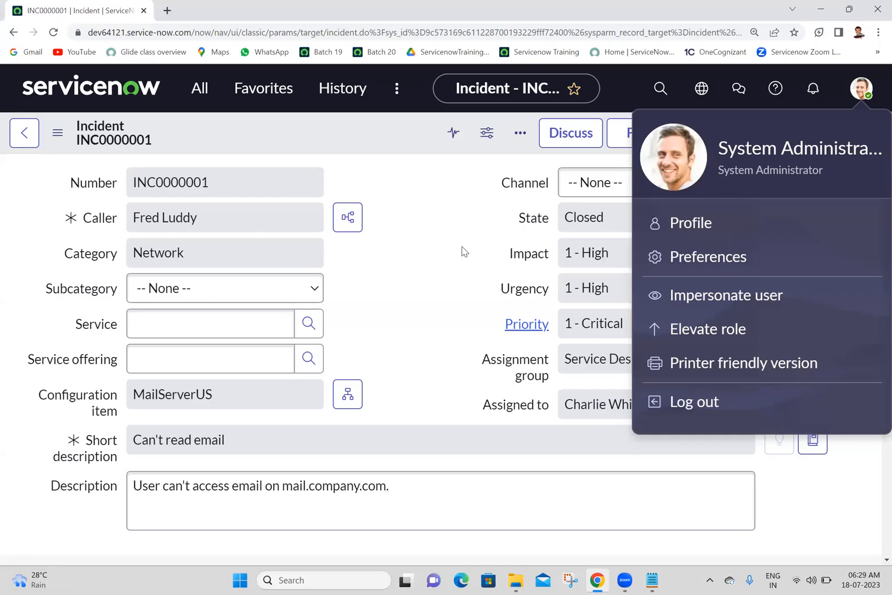
Switch to the File Explorer window, close it, and return to the user options on the incident page.
left_click(464, 251)
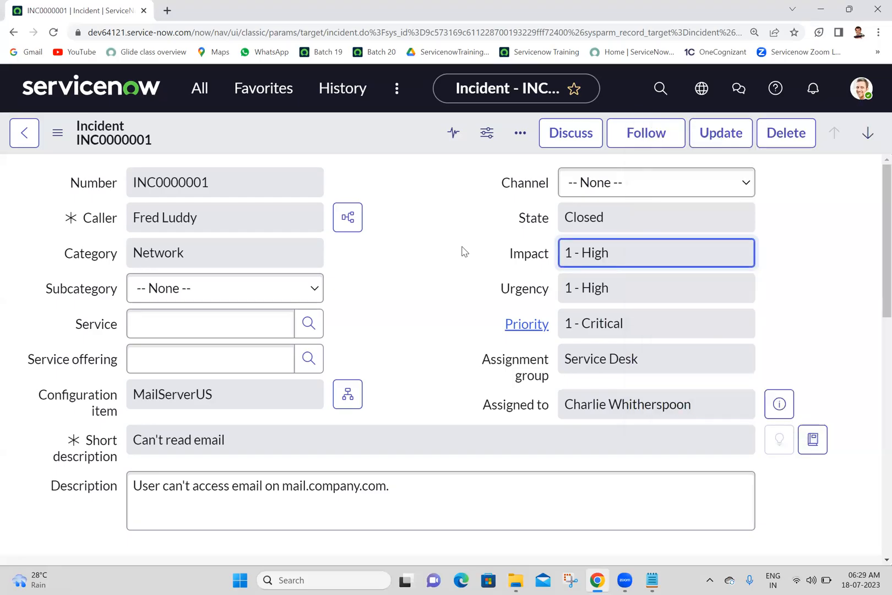
left_click(855, 99)
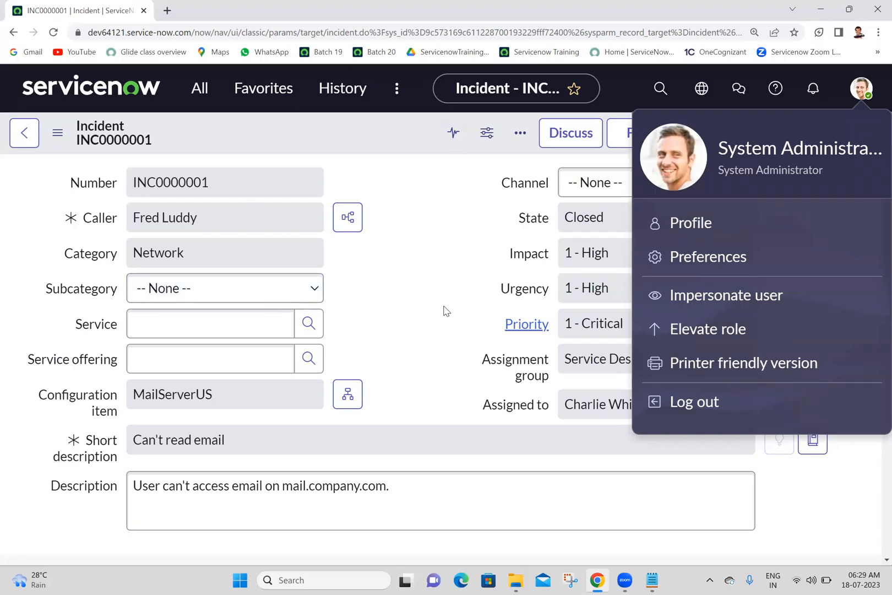
key("alt+Tab")
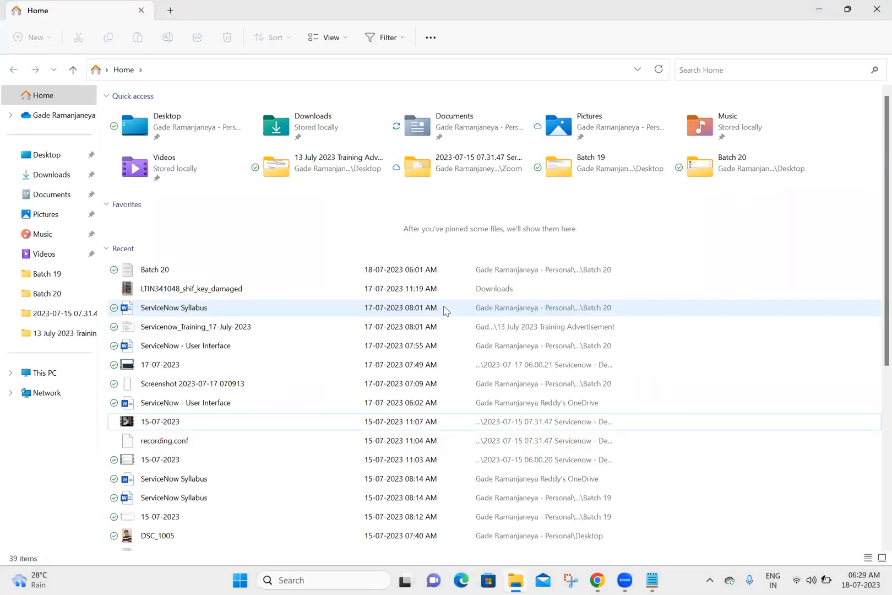
left_click(877, 9)
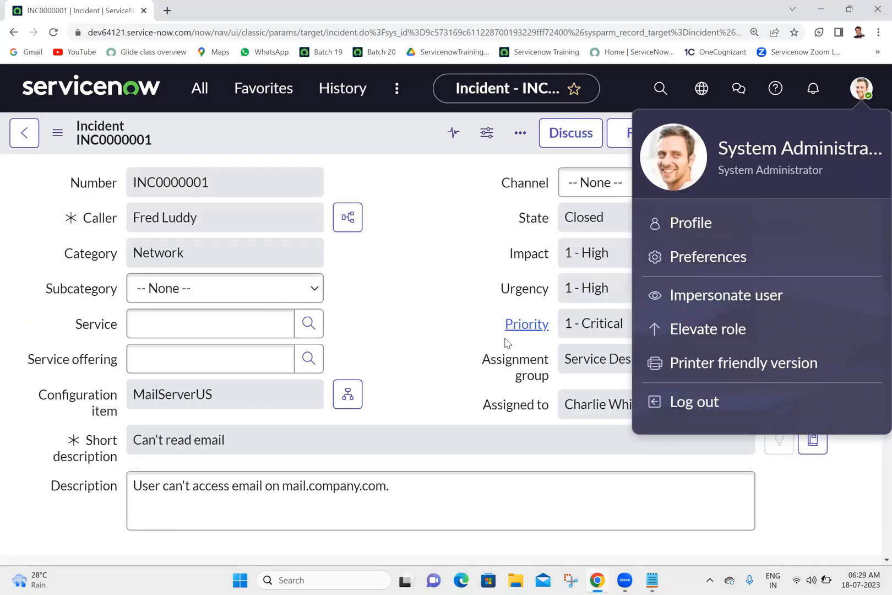
View the incident's printer friendly version and its print preview, cancel printing, and close the printable page.
left_click(715, 373)
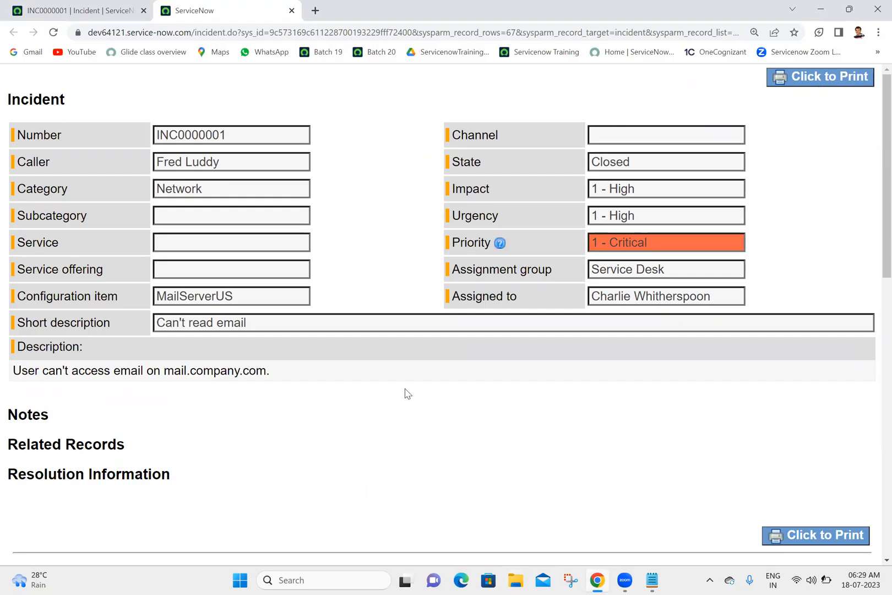
left_click(813, 81)
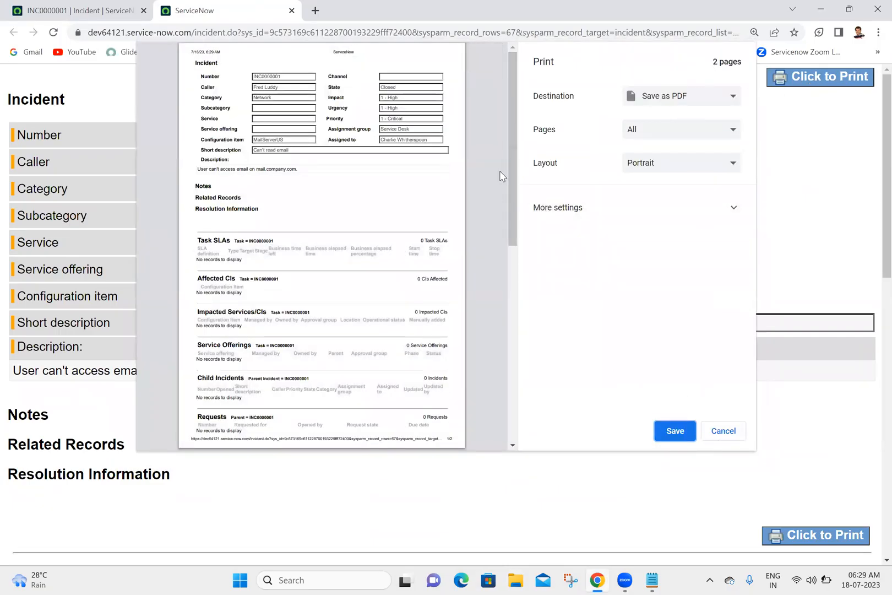
left_click_drag(516, 129, 500, 20)
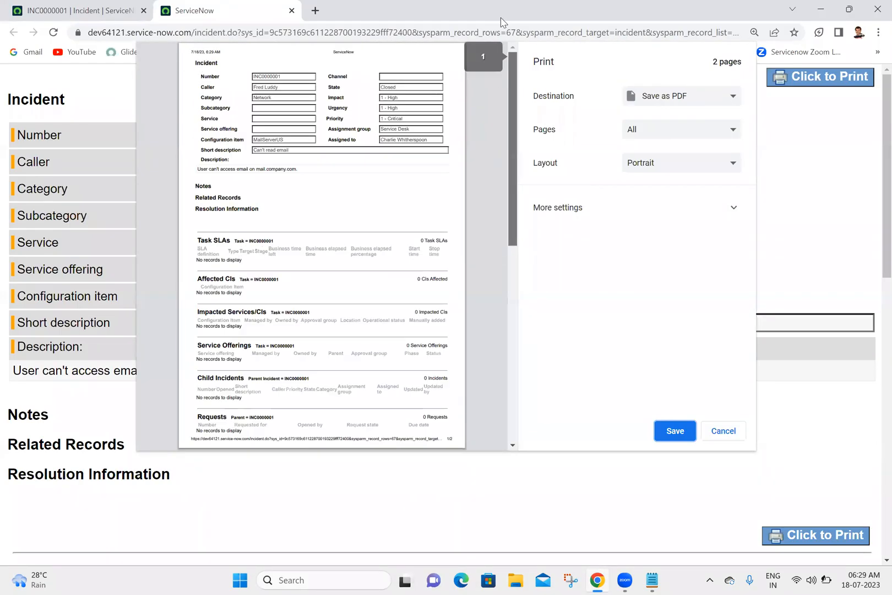
left_click(728, 435)
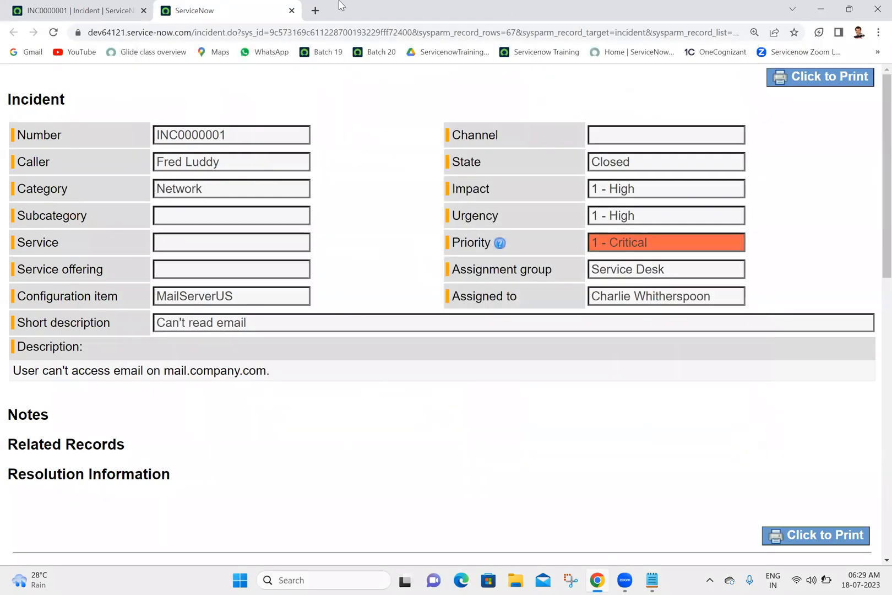
left_click(292, 11)
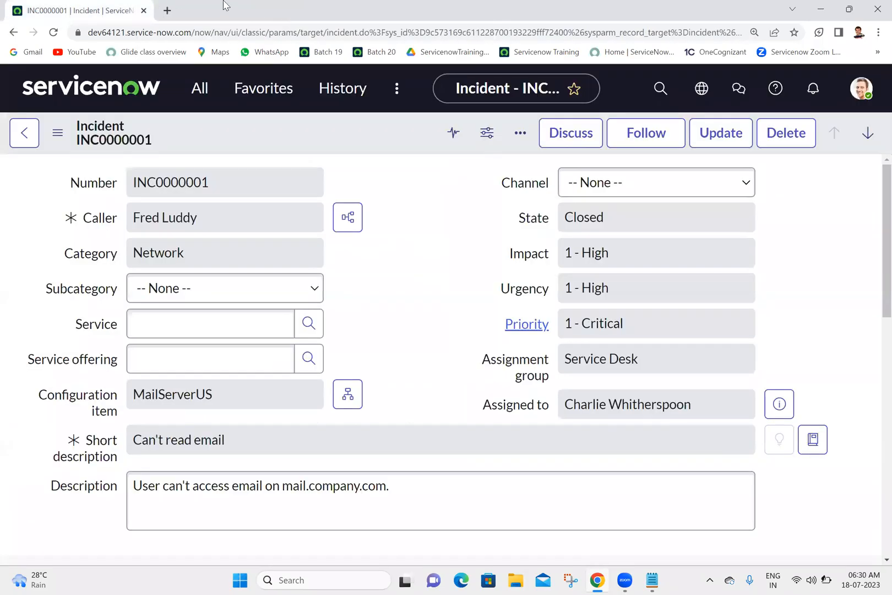
Review the System Administrator's user options once more and close them.
left_click(861, 91)
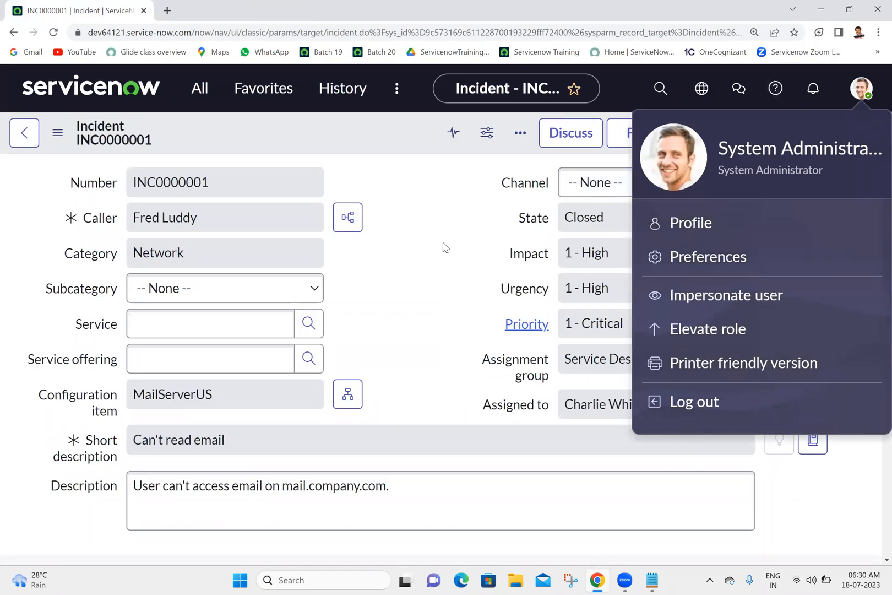
left_click(265, 181)
left_click(381, 180)
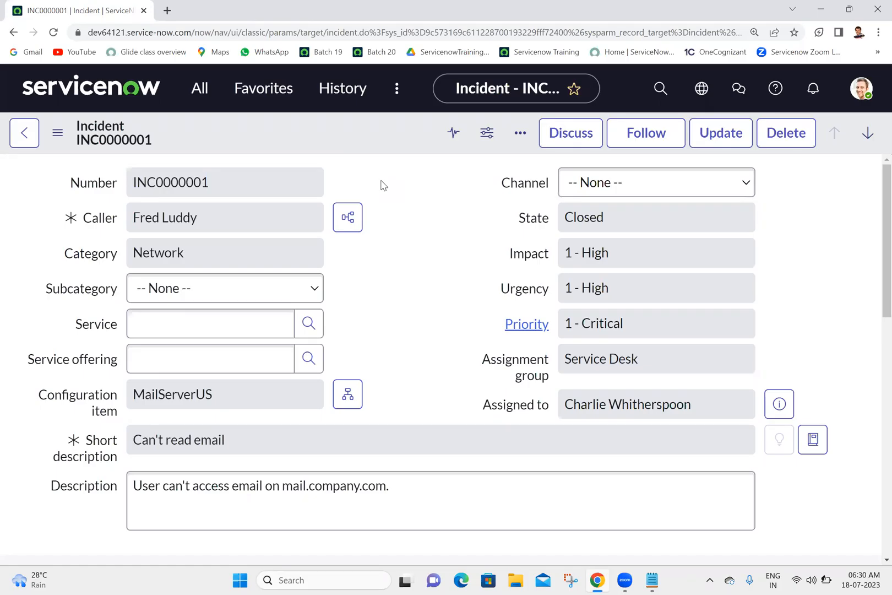
Filter the list of all applications and modules by "basic c".
left_click(197, 90)
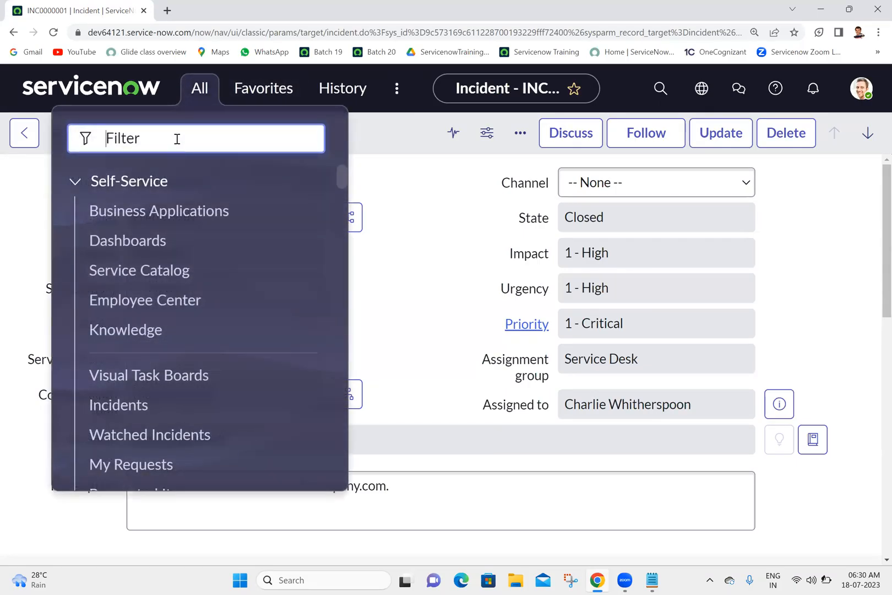
type("basic ci")
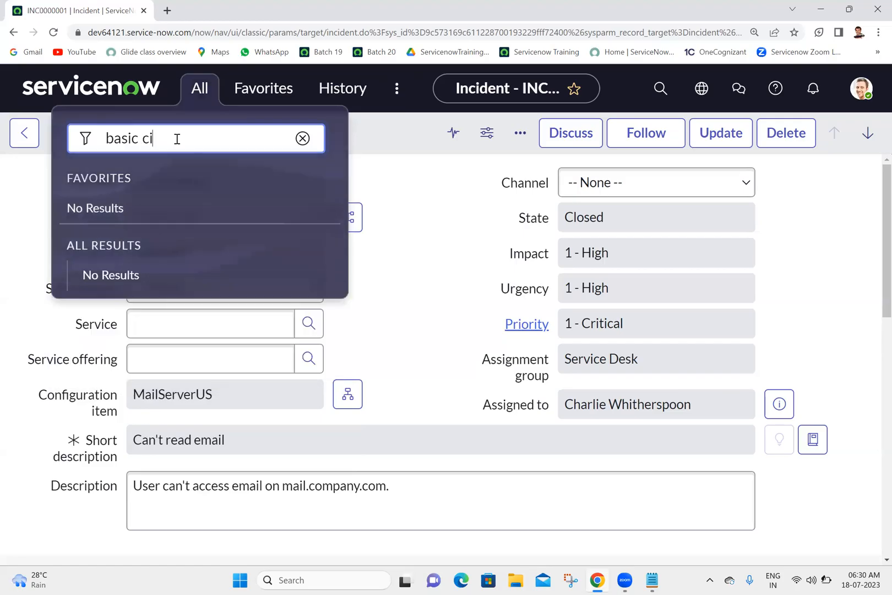
key("BackSpace")
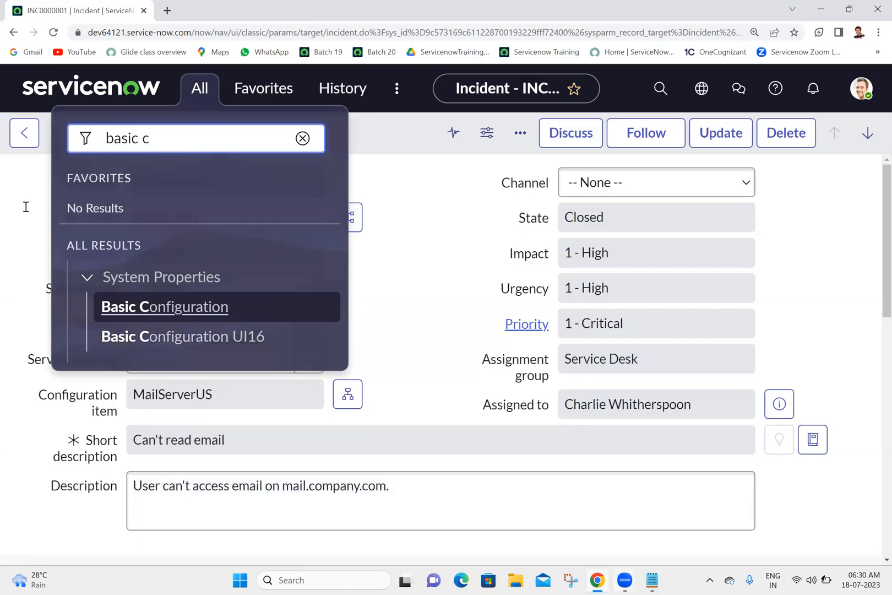
Switch to Notepad, add the line "System Properties -->Basic Configuration UI16" under 18-07-2023 in the Batch 20 notes, and save the file.
key("alt+Tab")
type("Sys")
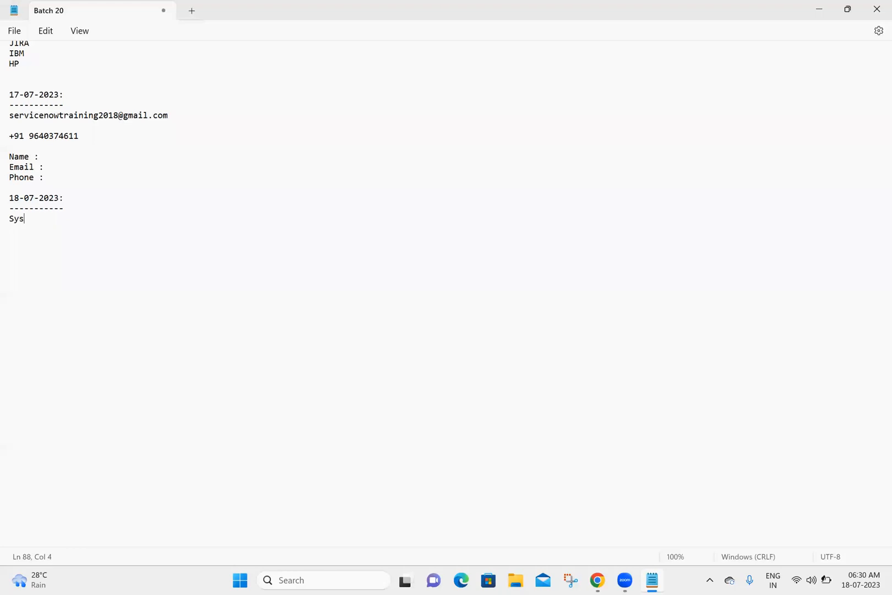
type("tem Properties -->Basic Configuration UI16")
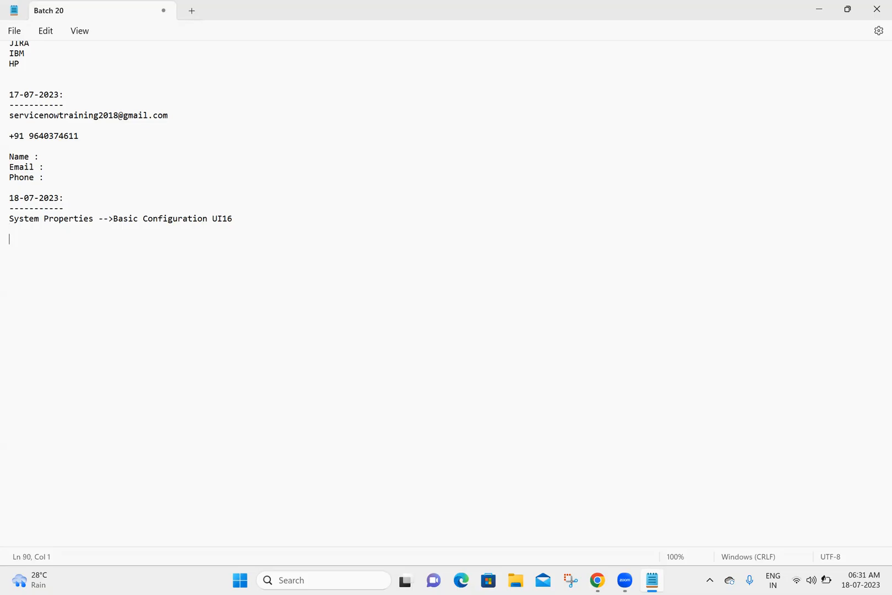
key("ctrl+s")
key("Up")
left_click(248, 218)
left_click(29, 239)
Switch back to Chrome and open the Basic Configuration UI16 module of System Properties on a separate browser page.
left_click(598, 580)
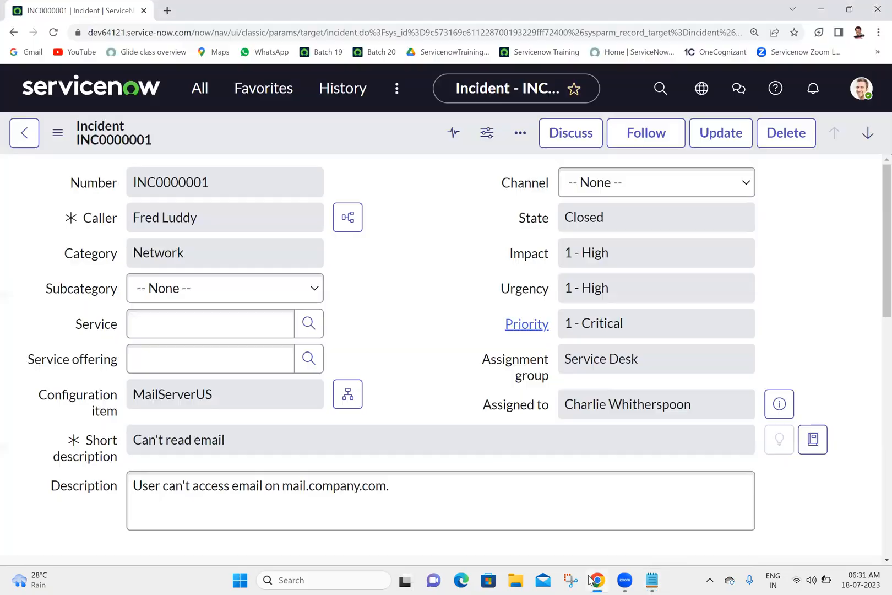
left_click(188, 92)
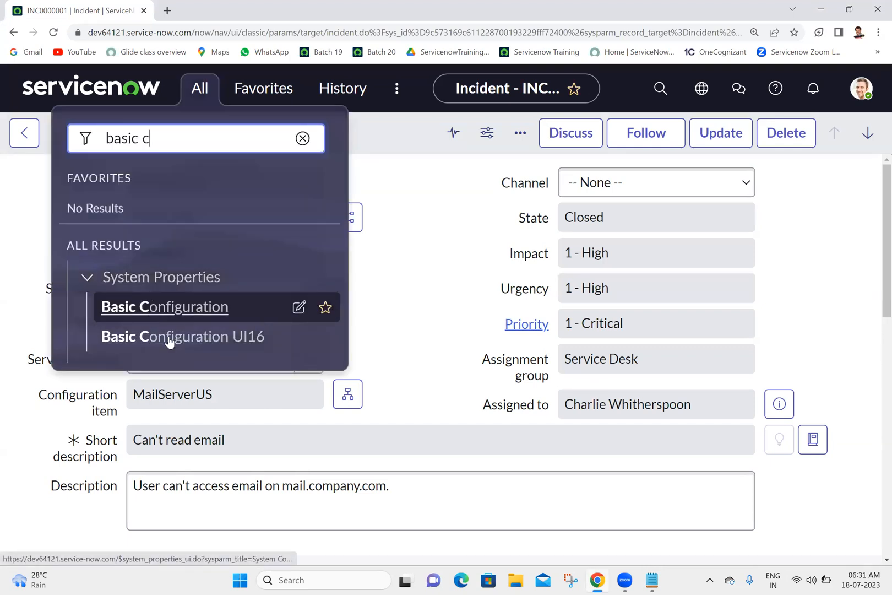
middle_click(199, 342)
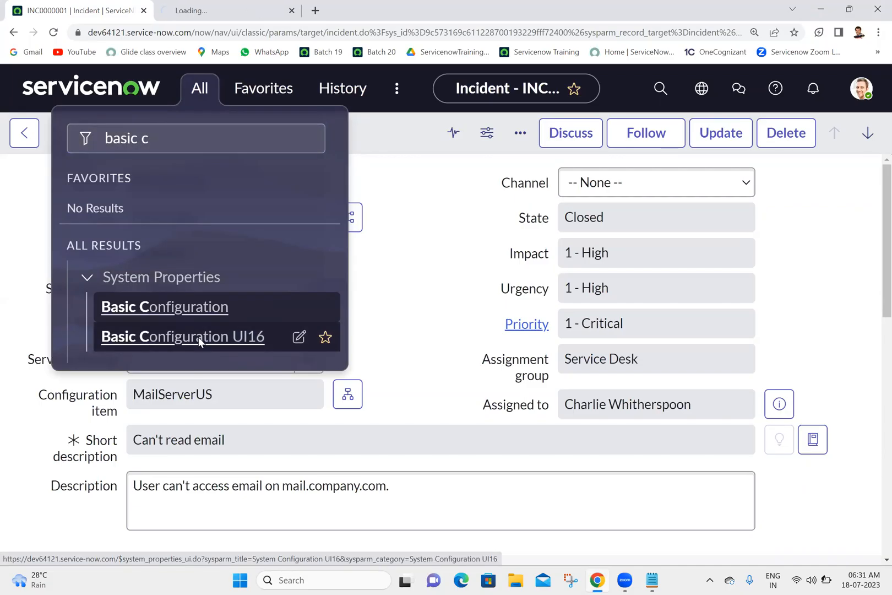
left_click(243, 2)
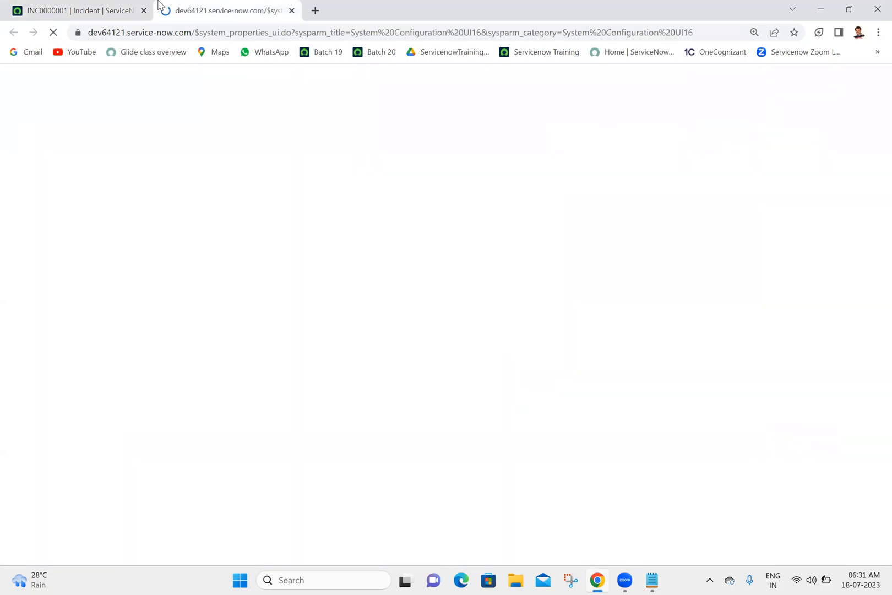
Compare the Page header caption property with the tooltip of the ServiceNow logo on the incident page.
left_click(96, 7)
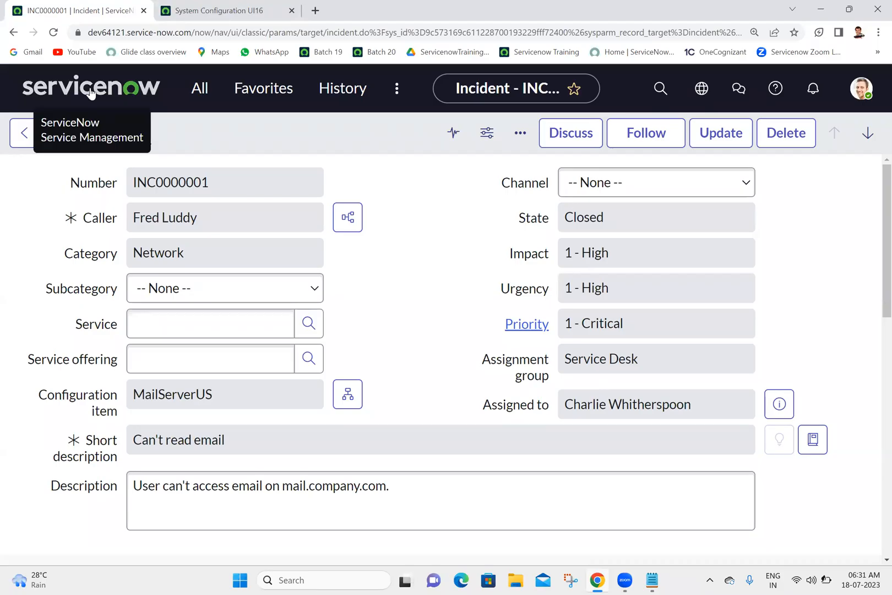
left_click(242, 8)
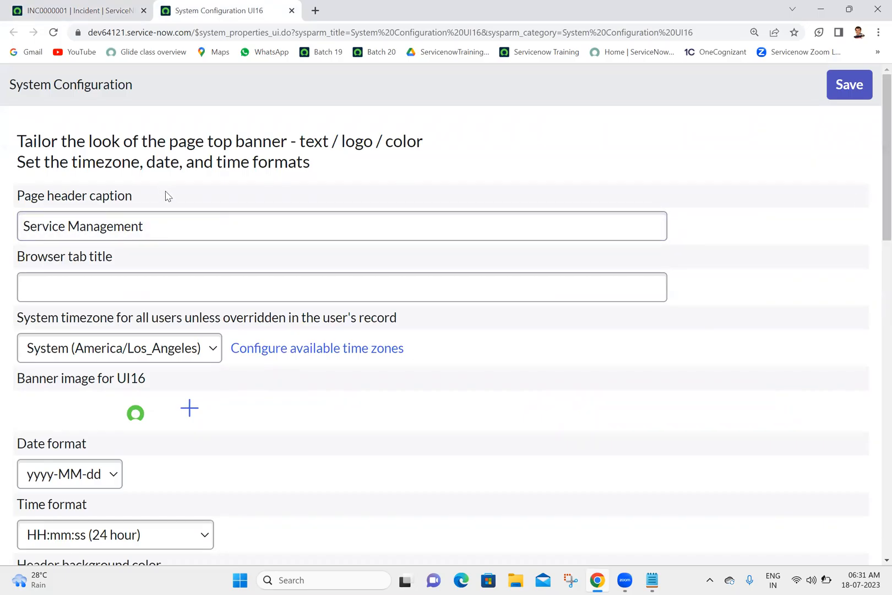
triple_click(175, 224)
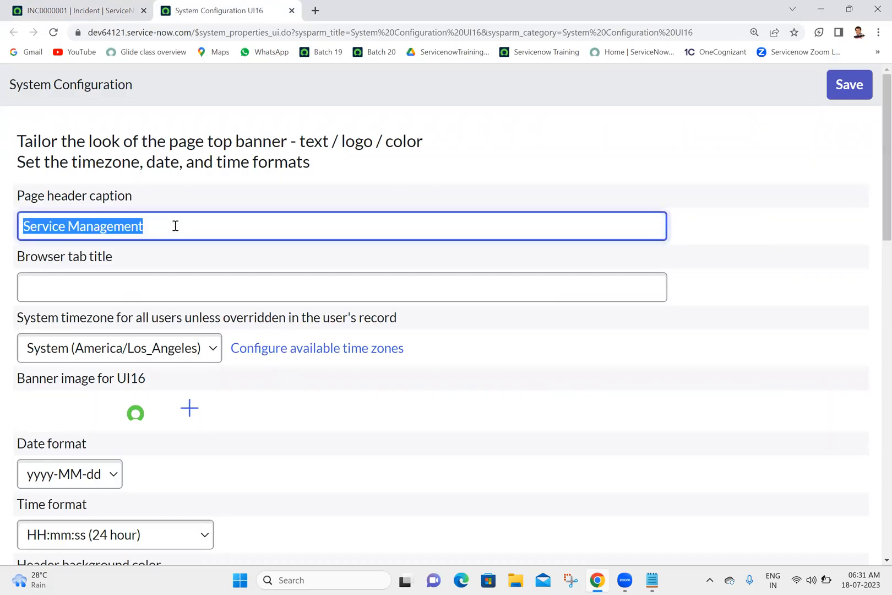
left_click(243, 151)
left_click(71, 10)
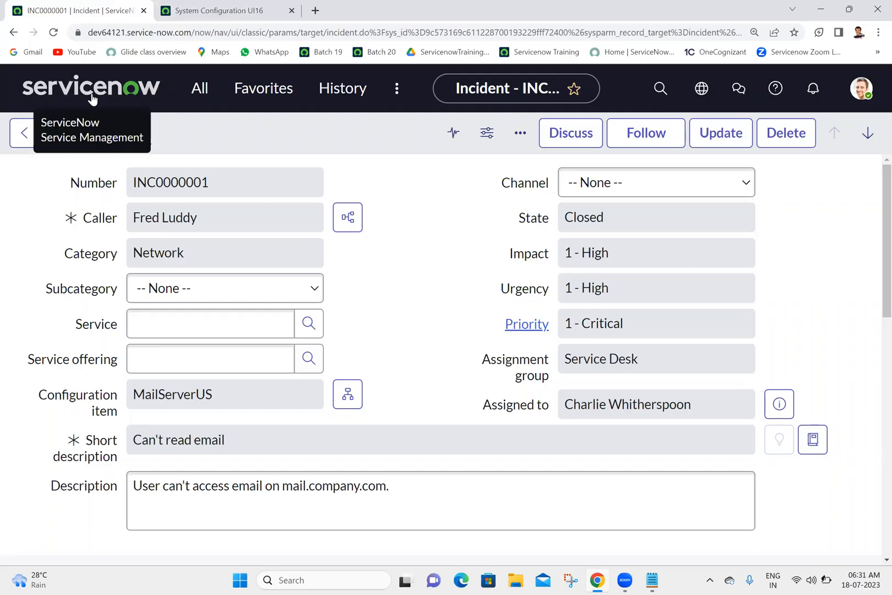
left_click(223, 10)
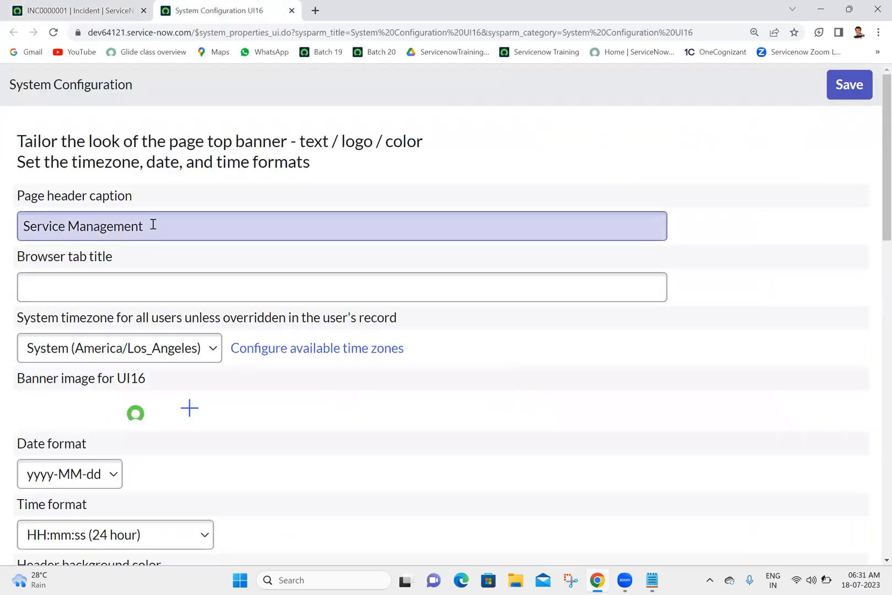
Set the Page header caption to "Servicenow Training" and save the system configuration.
triple_click(154, 224)
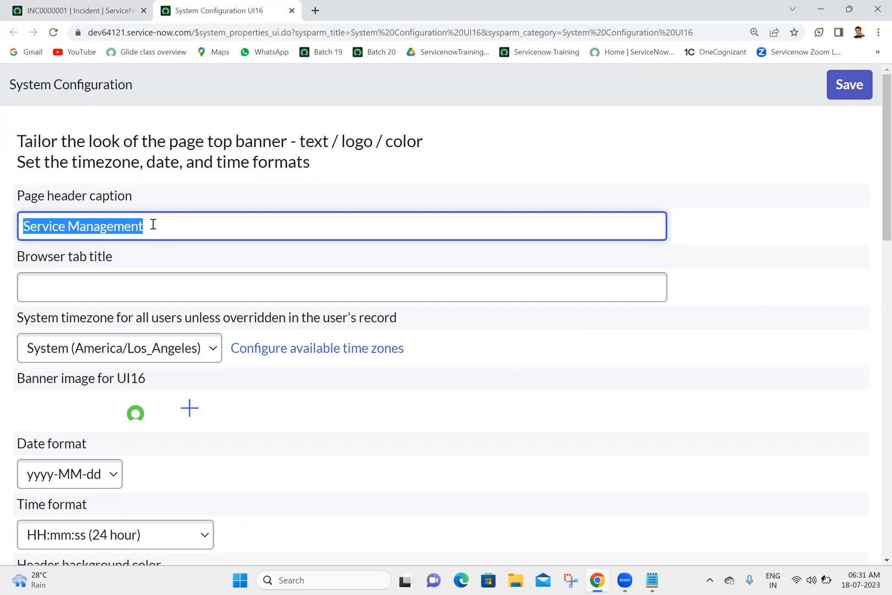
type("Servicenow Training")
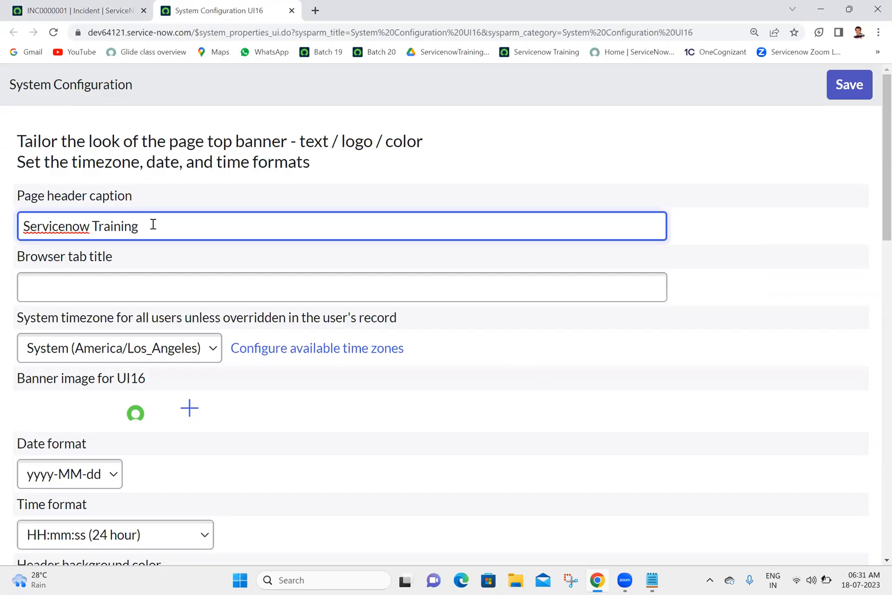
left_click(469, 155)
left_click(855, 90)
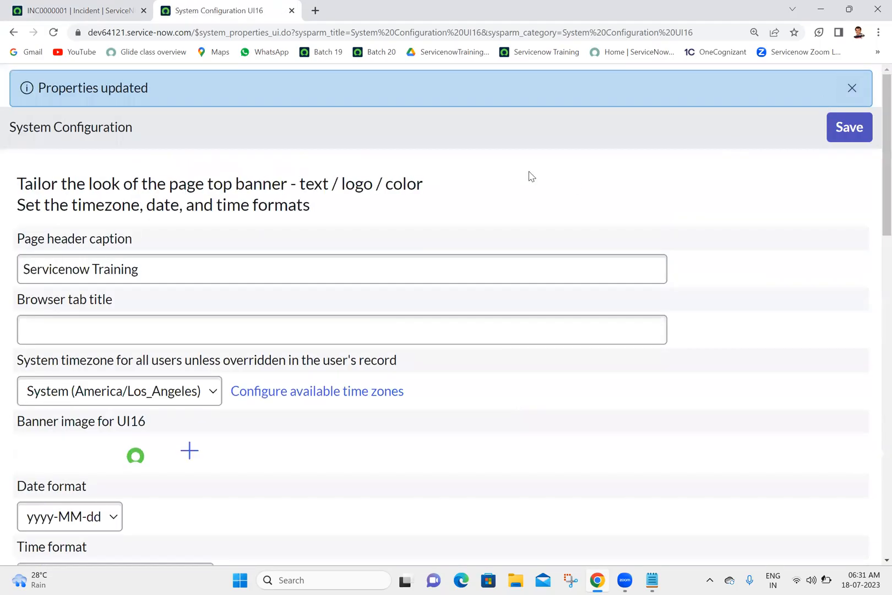
Reload the incident page, check the logo's tooltip, and compare the incident's browser title with the System Configuration page.
left_click(100, 8)
left_click(53, 33)
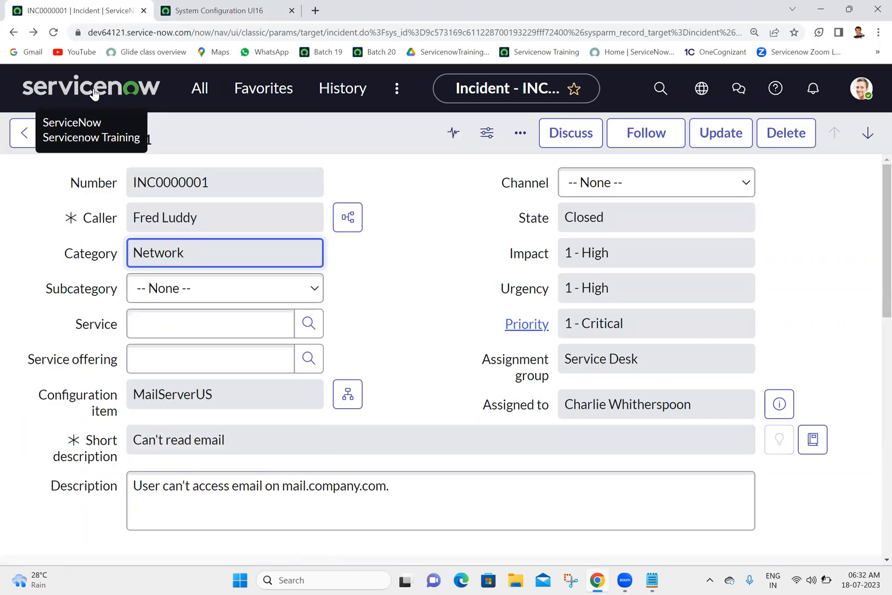
left_click(223, 8)
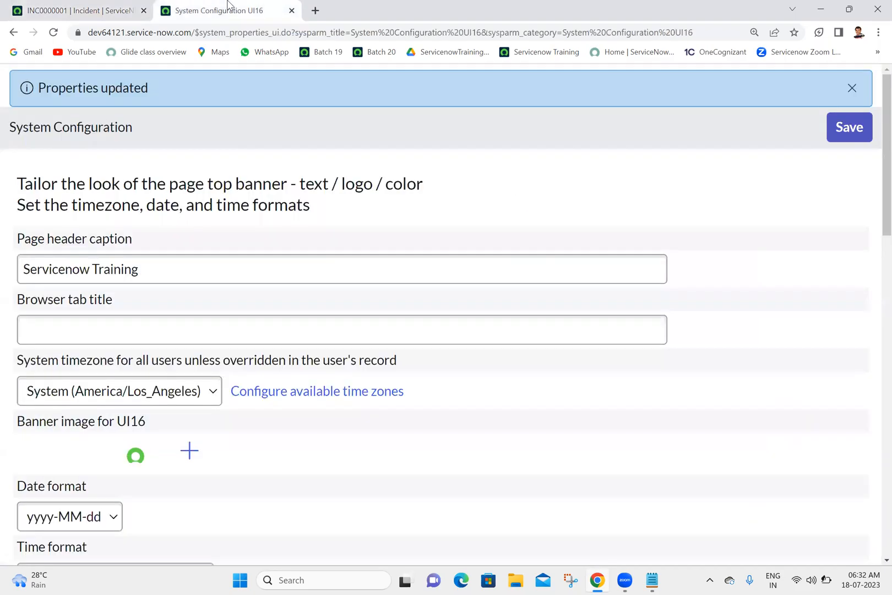
left_click(61, 6)
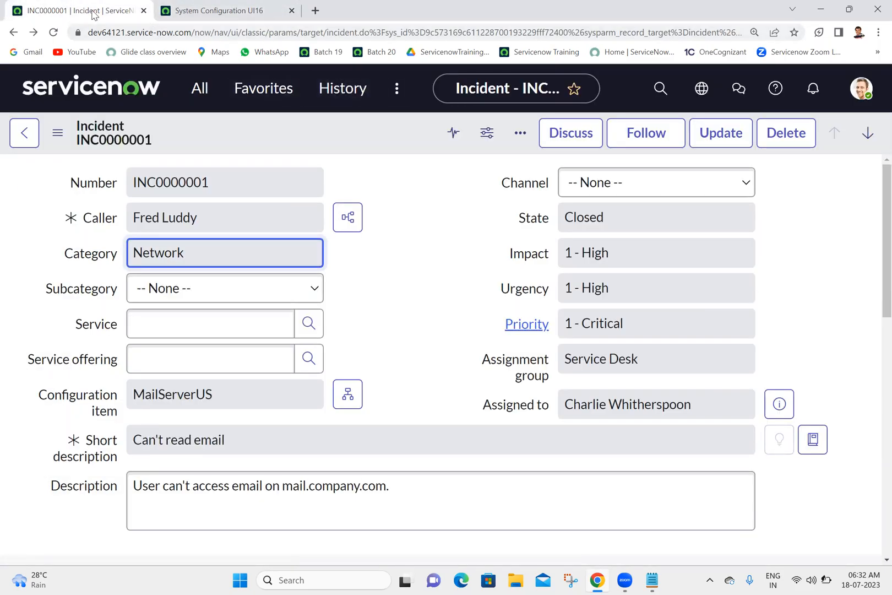
left_click(222, 11)
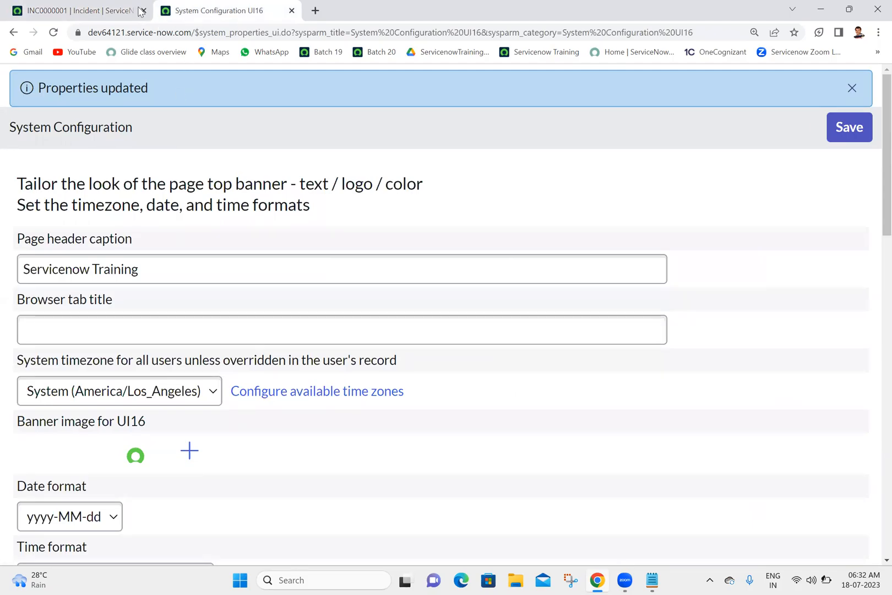
left_click(54, 12)
left_click(251, 7)
Set the Browser tab title to "Training" and save the system configuration.
left_click(124, 323)
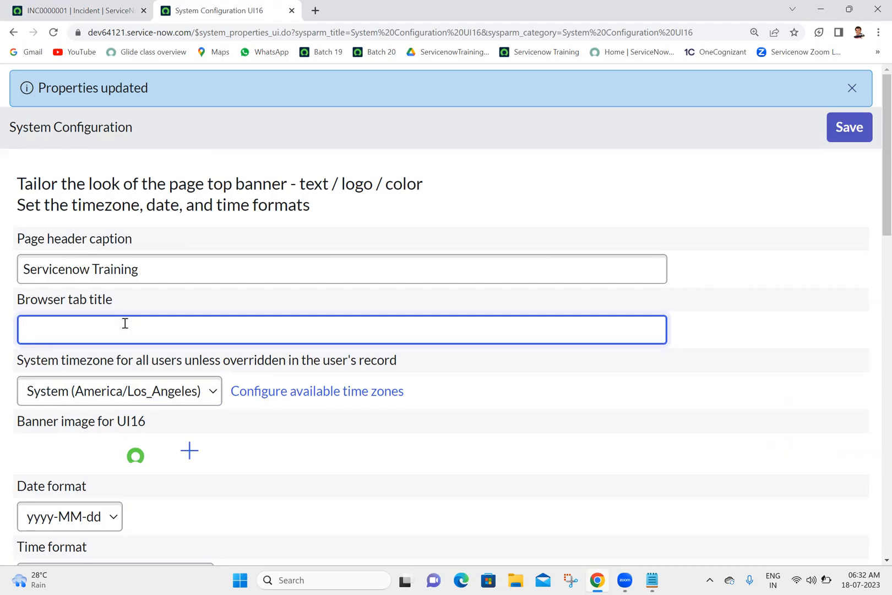
type("Training")
left_click(707, 178)
left_click(837, 135)
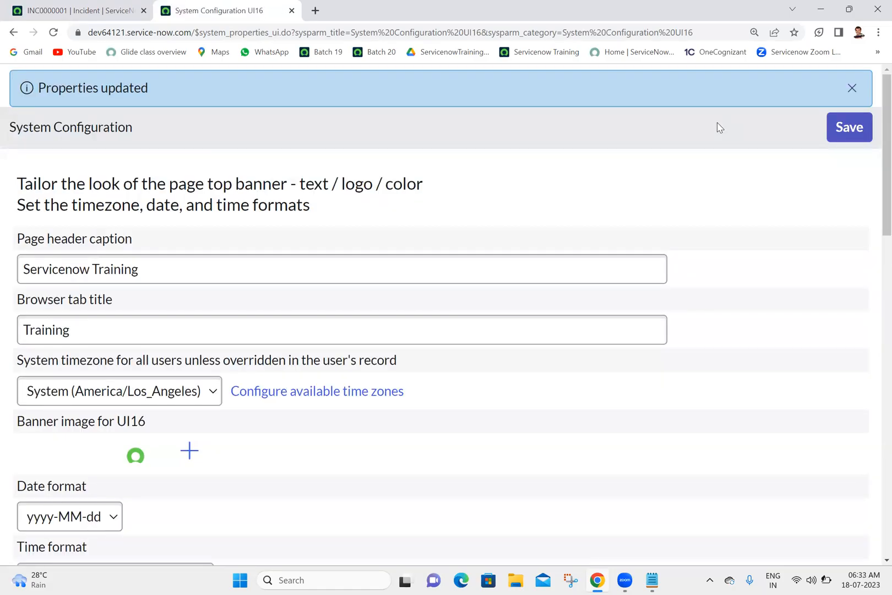
Go from the incident to the instance home page, then reload it and the System Configuration UI16 page to check their browser titles.
left_click(122, 6)
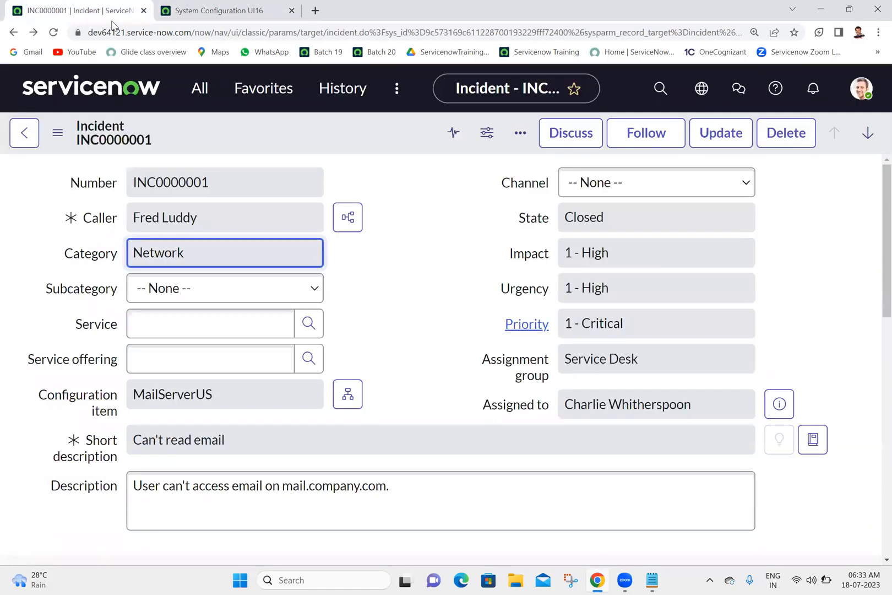
left_click(85, 93)
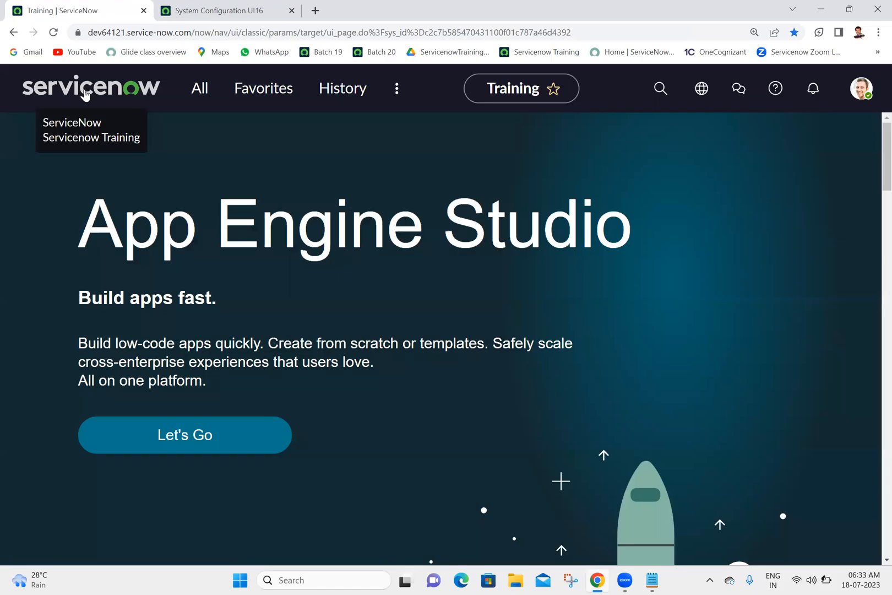
left_click(53, 33)
left_click(208, 10)
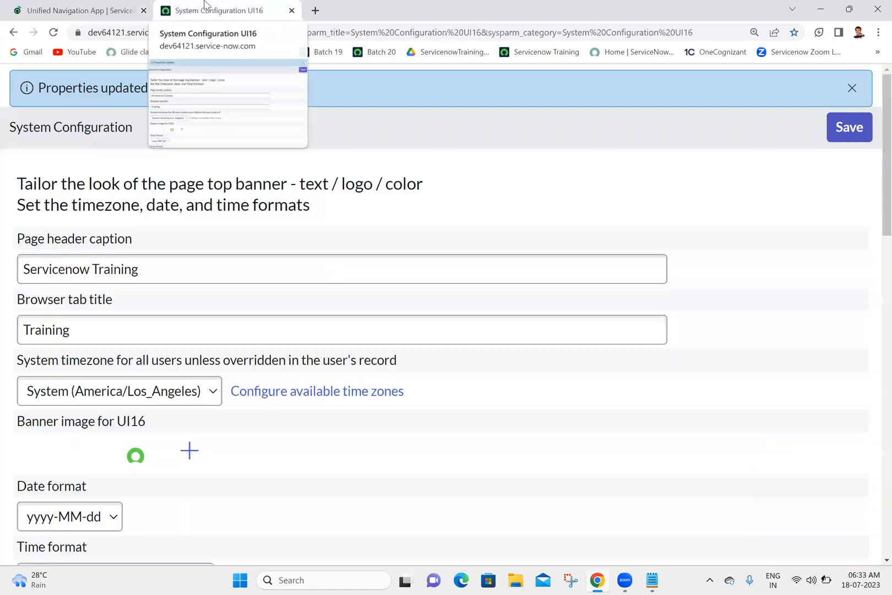
left_click(53, 32)
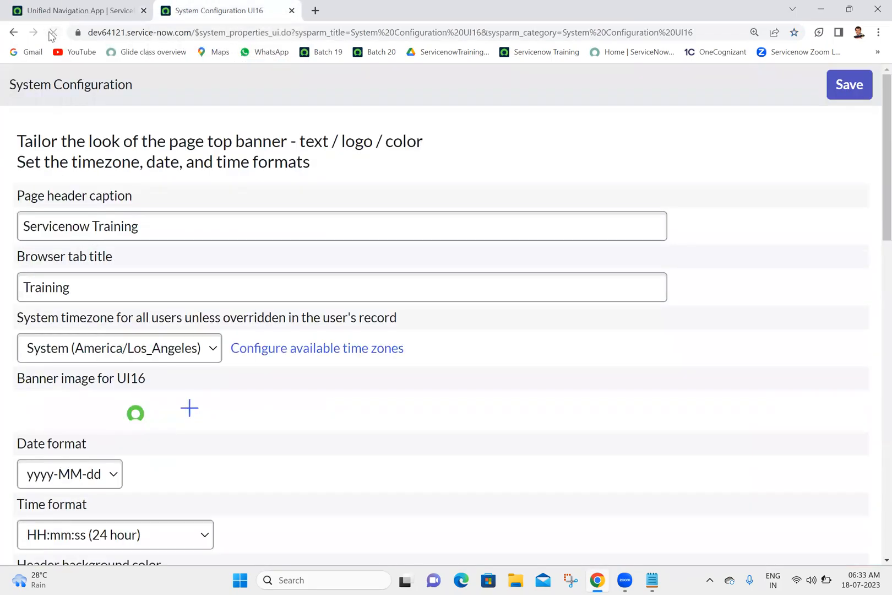
left_click(74, 9)
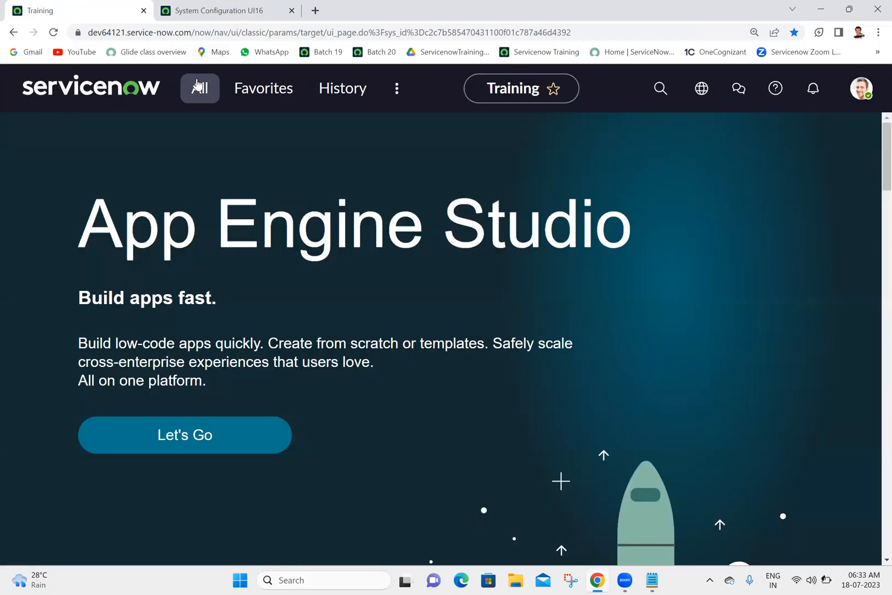
Filter the application navigator by "incident" and locate the modules of the Incident application.
left_click(198, 87)
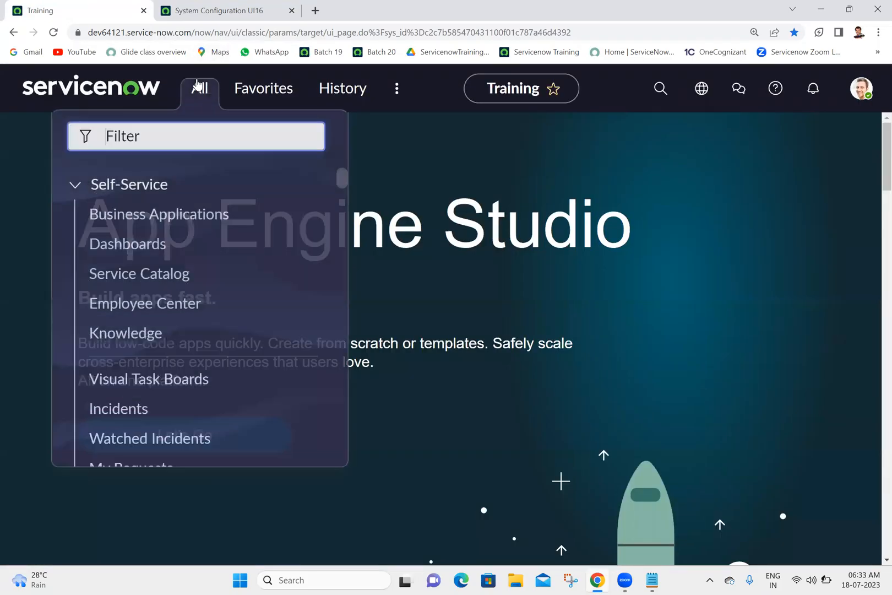
type("incident")
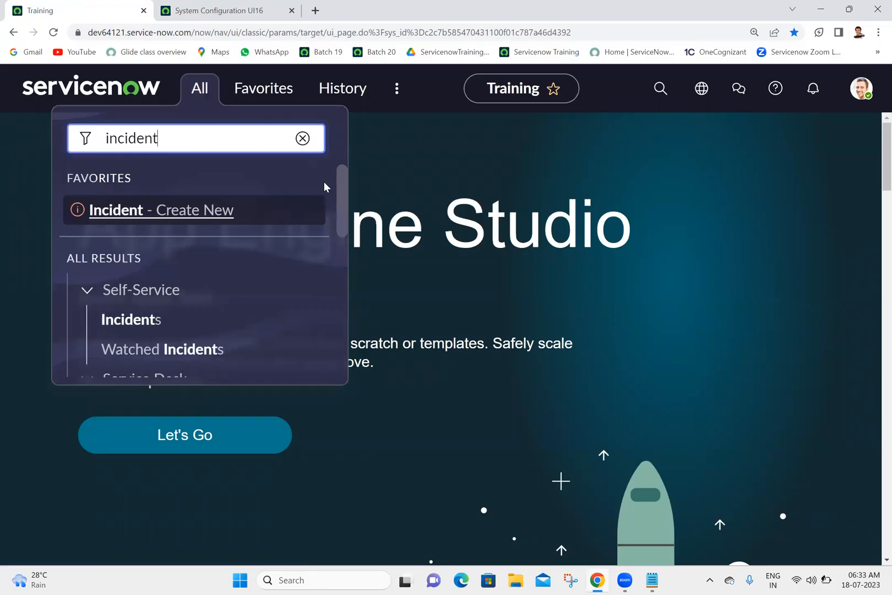
left_click_drag(343, 199, 347, 227)
scroll(347, 227, "down", 3)
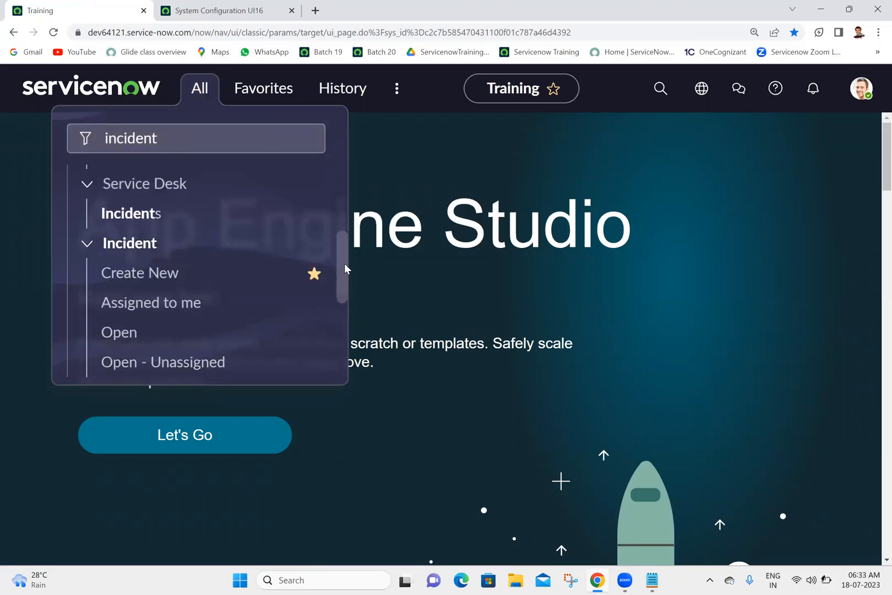
Review the Page header caption and Browser tab title values on the System Configuration UI16 page.
left_click(264, 9)
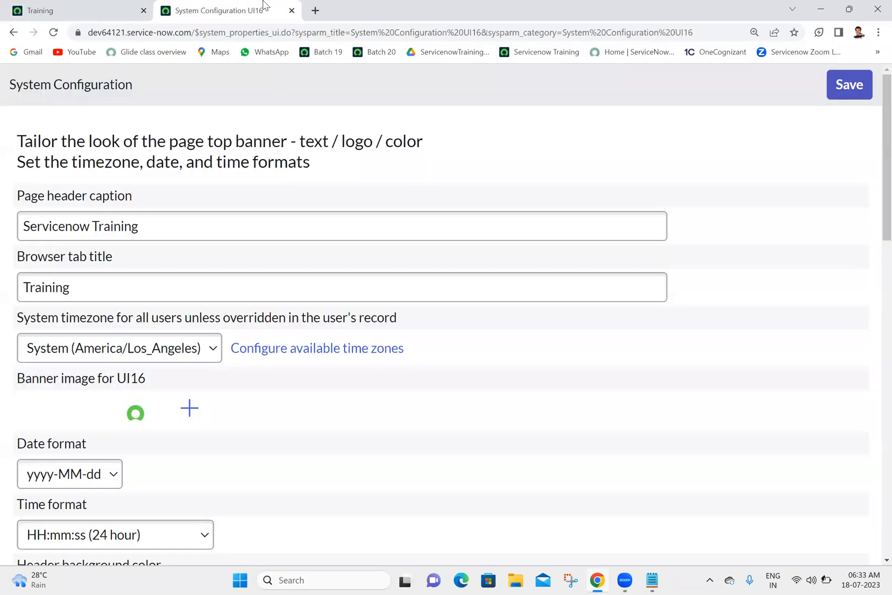
triple_click(177, 219)
triple_click(109, 282)
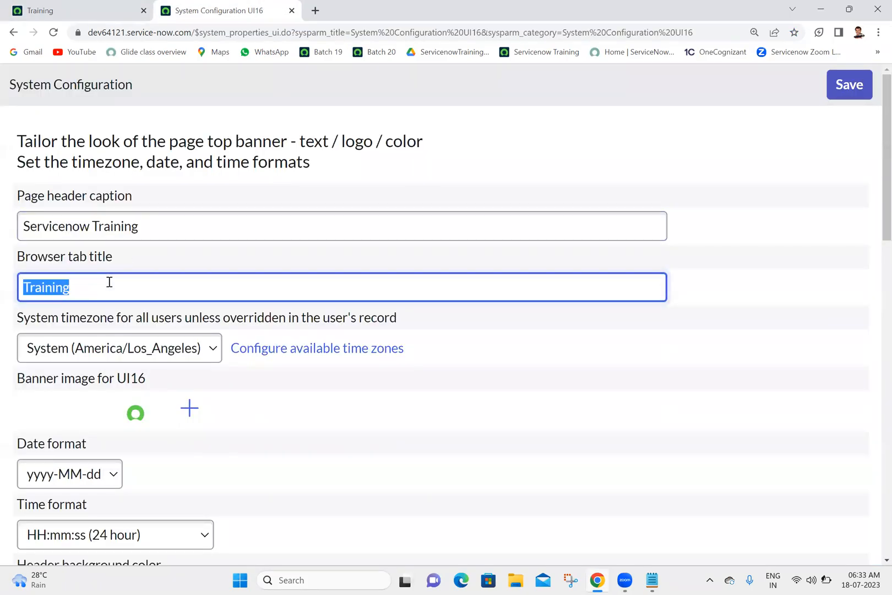
left_click(209, 204)
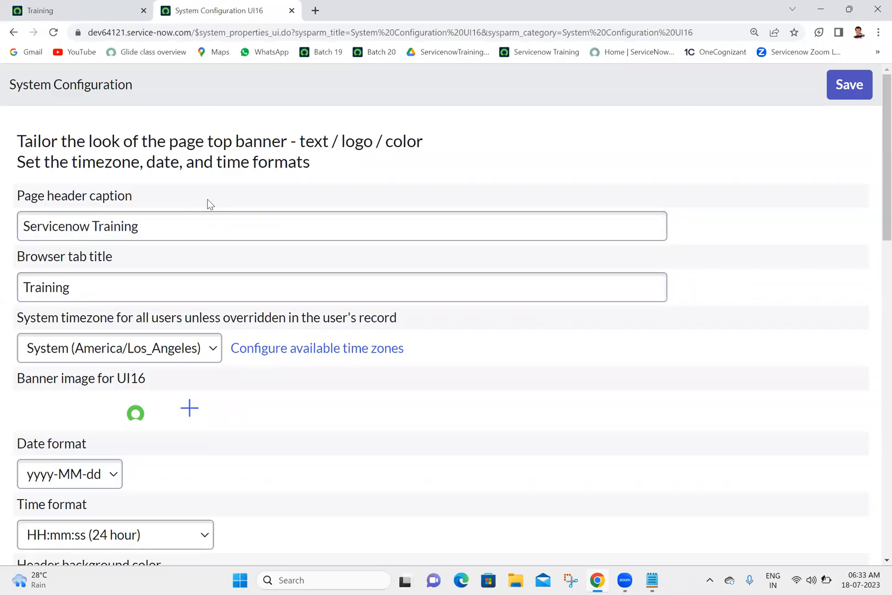
left_click(162, 233)
key("ctrl+shift+Left")
key("ctrl+shift+Left")
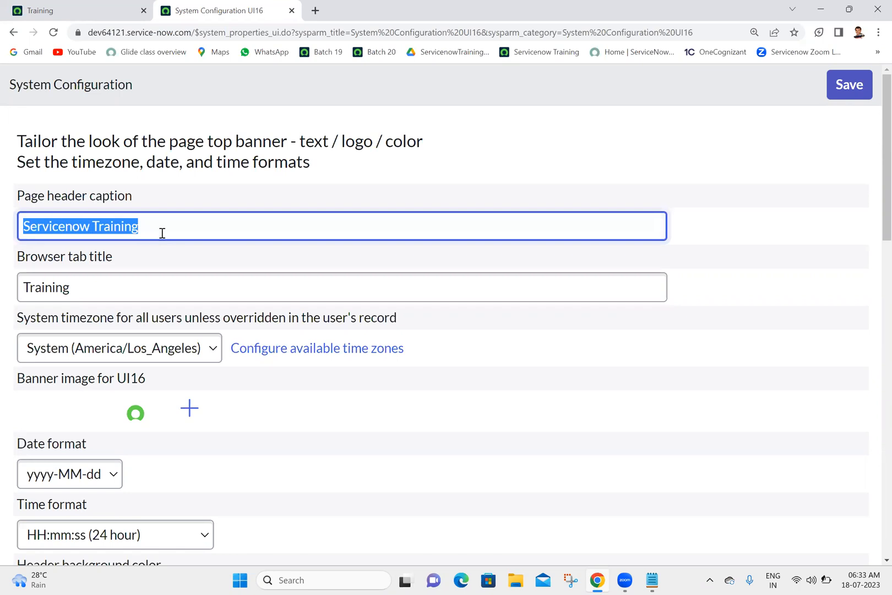
left_click(112, 281)
key("ctrl+shift+Left")
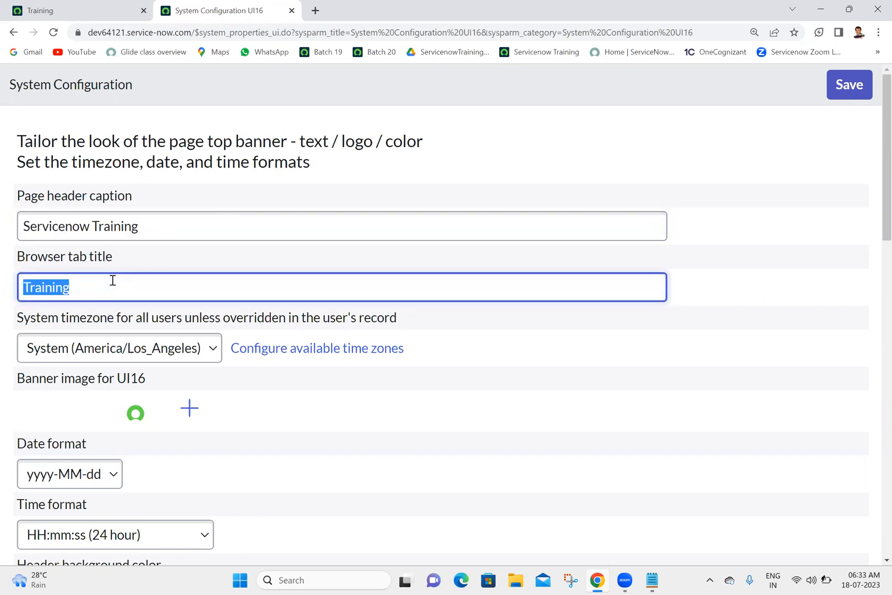
Open the Incident application's Create New form from the home page in a separate browser tab and view it.
left_click(85, 8)
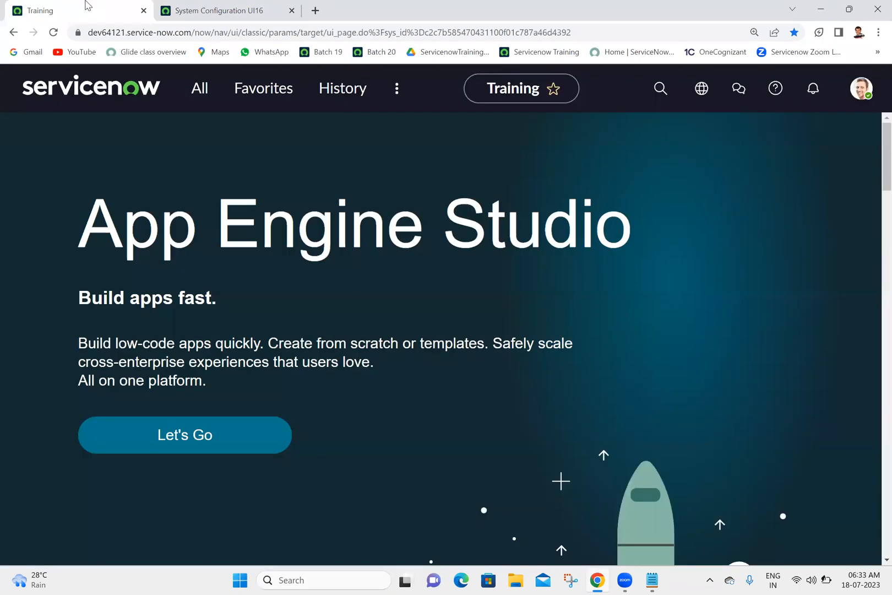
left_click(204, 86)
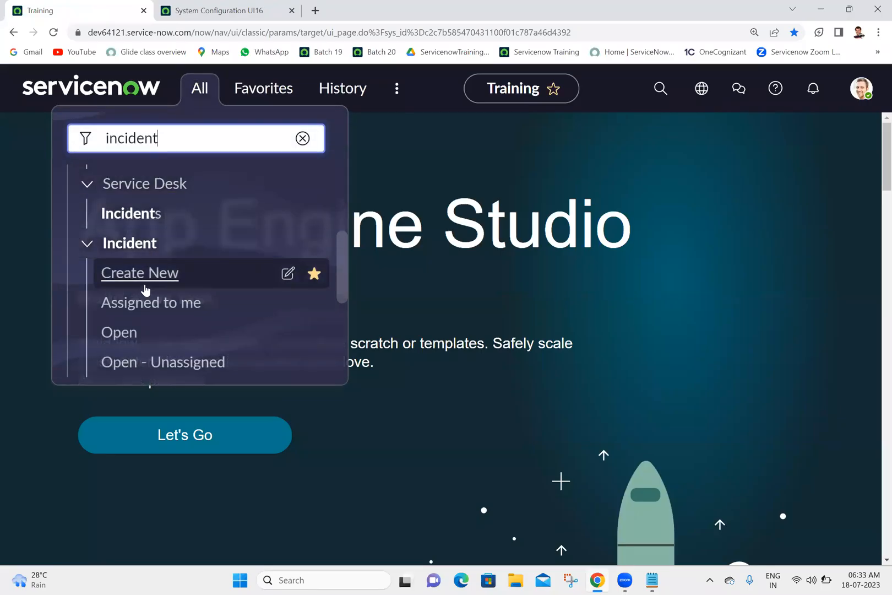
middle_click(146, 285)
left_click(375, 6)
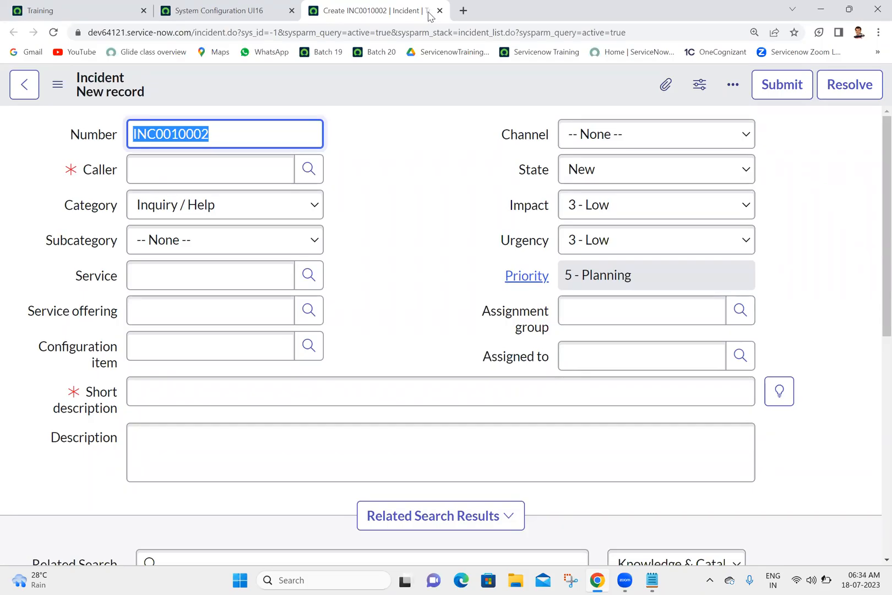
Open the Incident application's All list from the home page in a separate browser tab and view it.
left_click(41, 9)
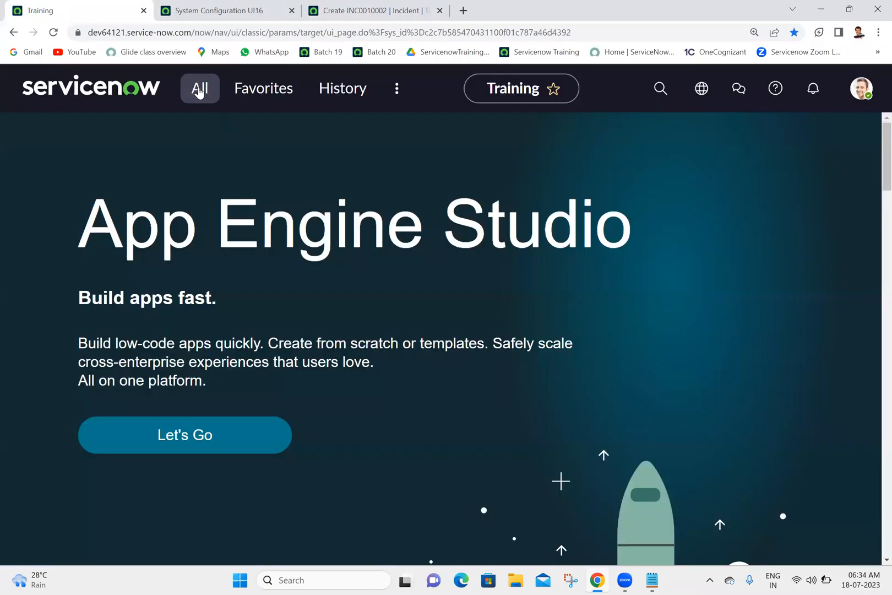
left_click(199, 89)
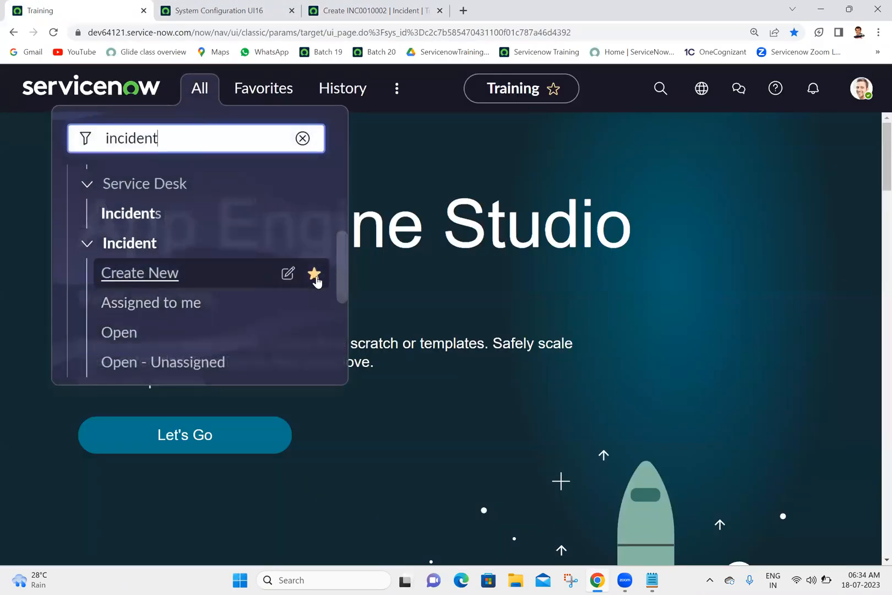
left_click_drag(340, 259, 341, 296)
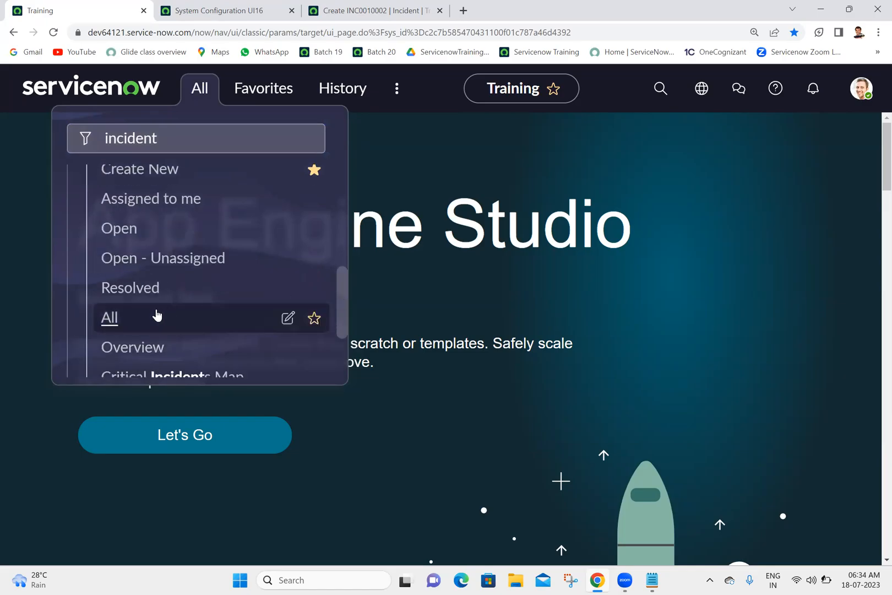
left_click(122, 328, "ctrl")
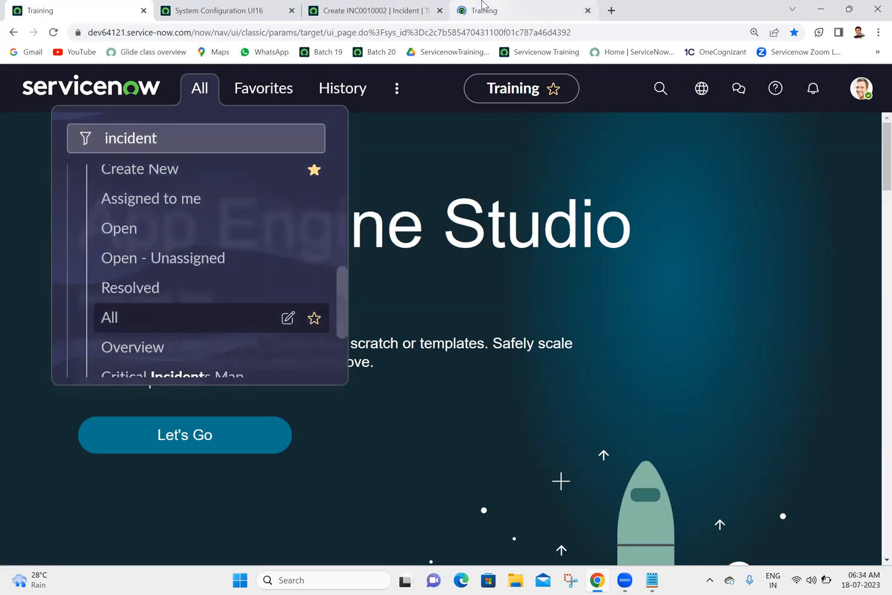
left_click(483, 10)
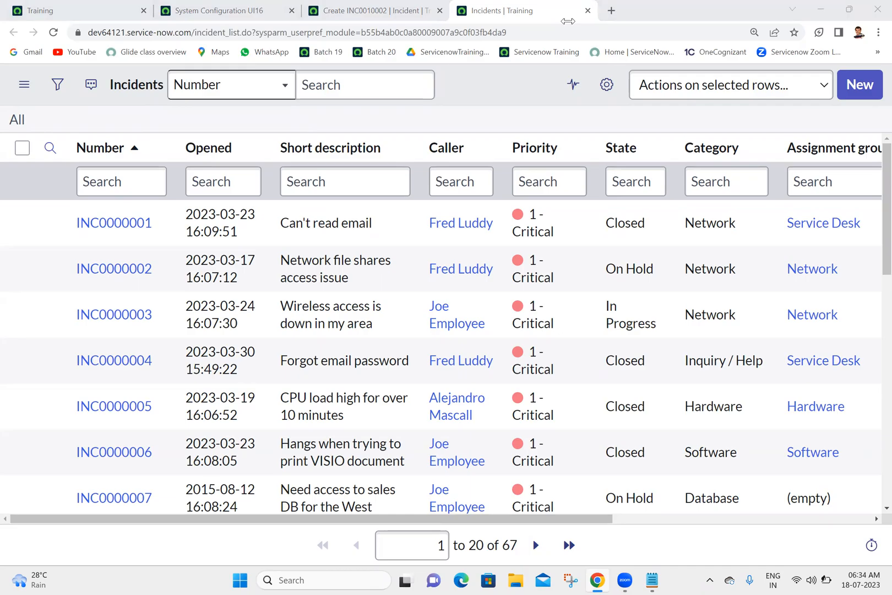
Compare the browser titles of the new incident form, the System Configuration UI16 page and the home page.
left_click(380, 11)
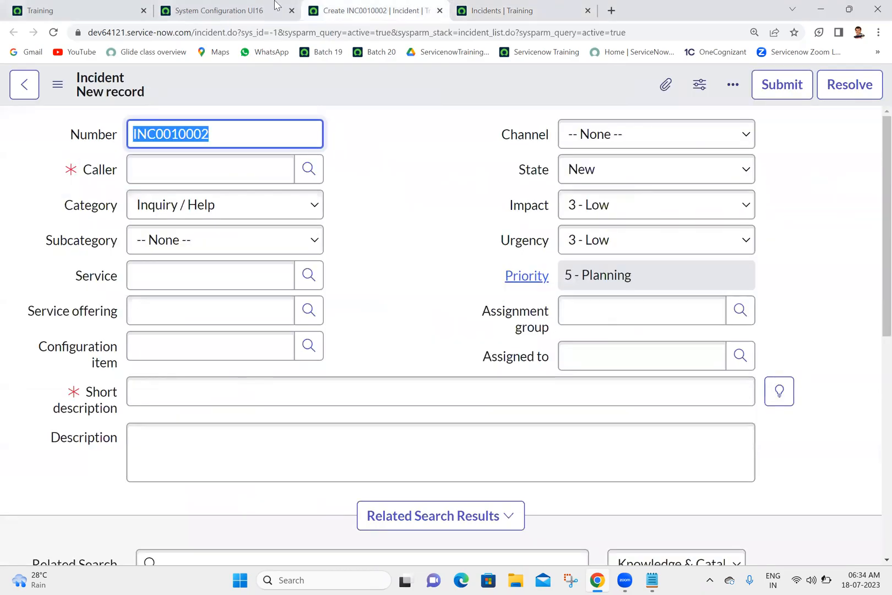
left_click(220, 10)
right_click(118, 4)
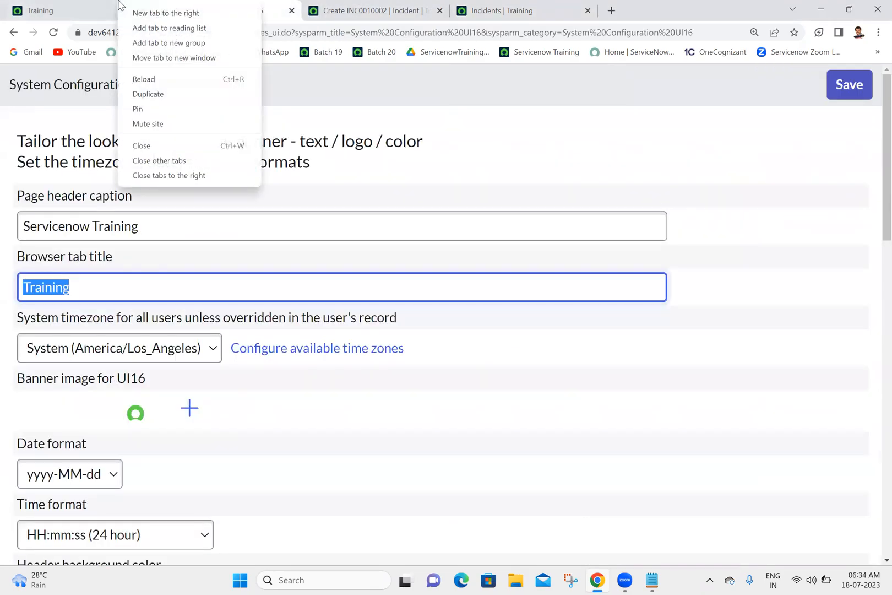
left_click(457, 146)
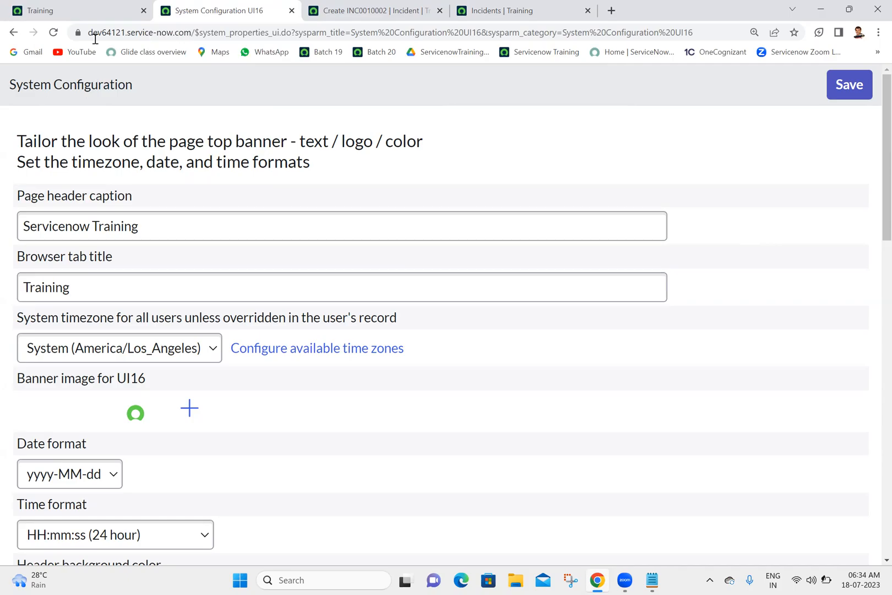
Filter the home page's application navigator by "basic" and open Basic Configuration under System Properties in a separate browser tab.
left_click(110, 8)
left_click(199, 98)
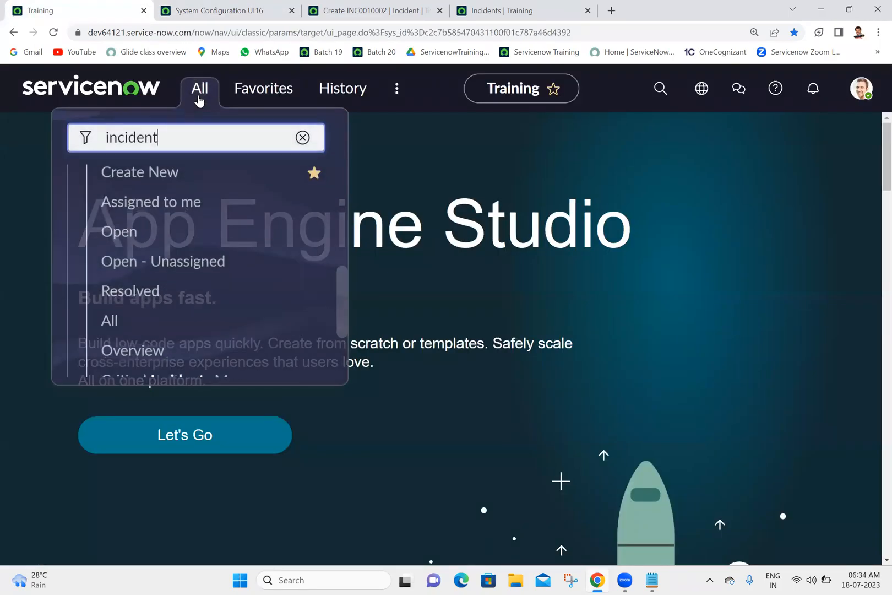
double_click(228, 149)
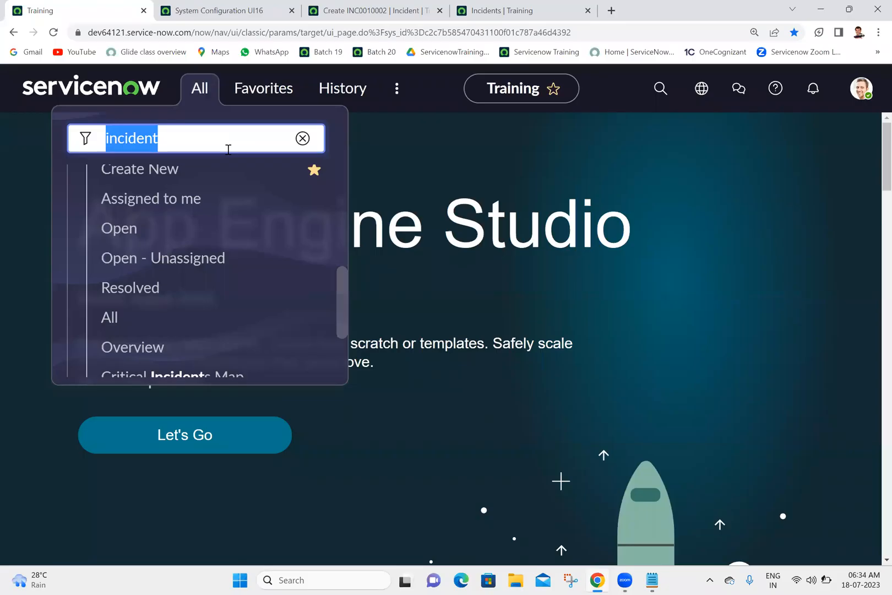
type("ba")
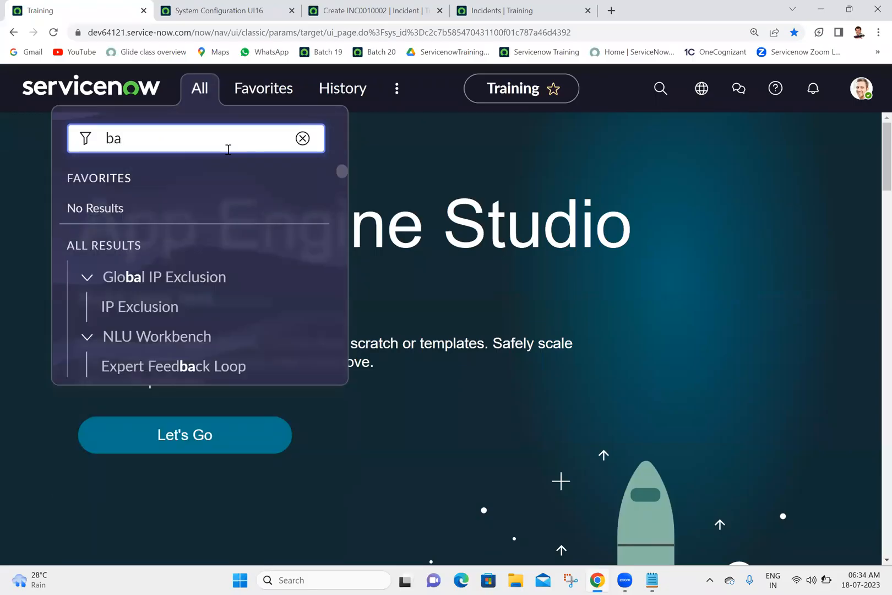
type("sic")
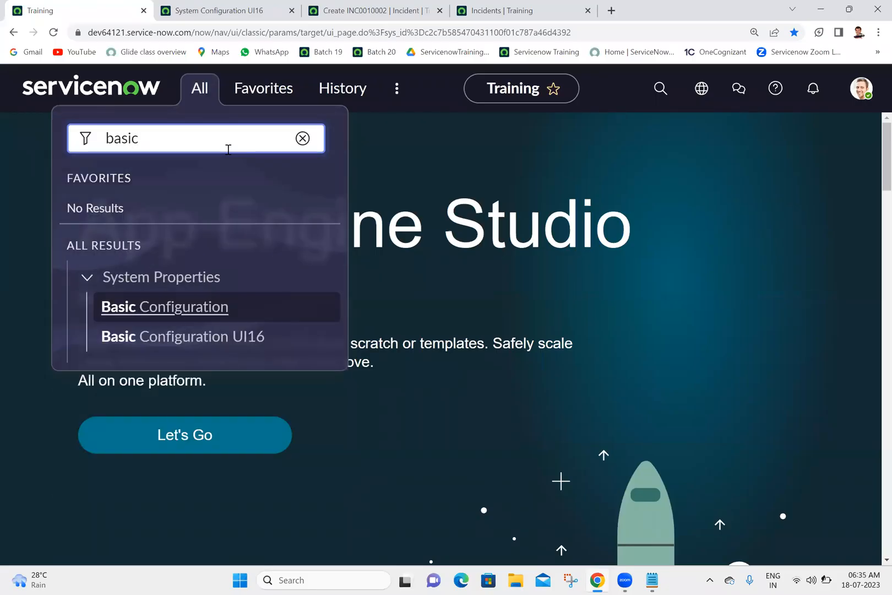
middle_click(209, 308)
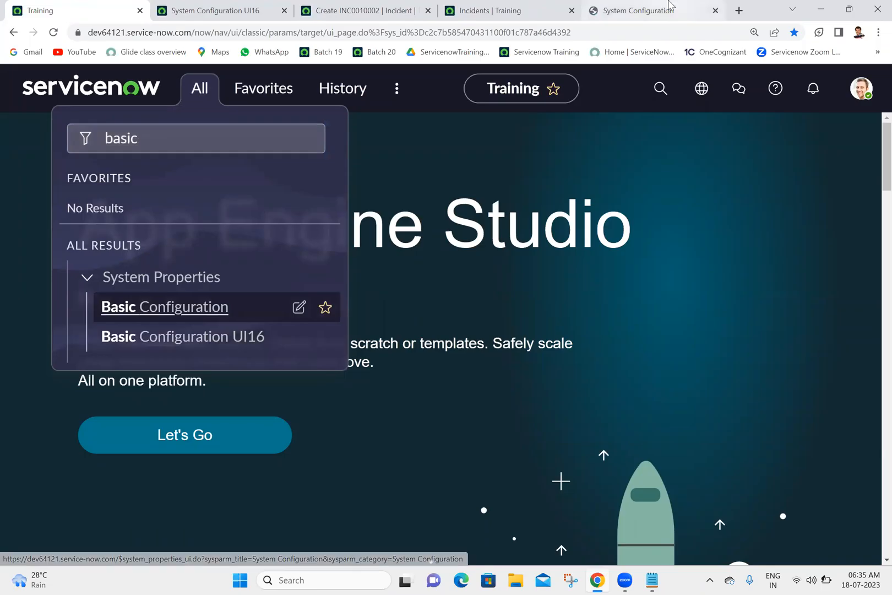
left_click(670, 5)
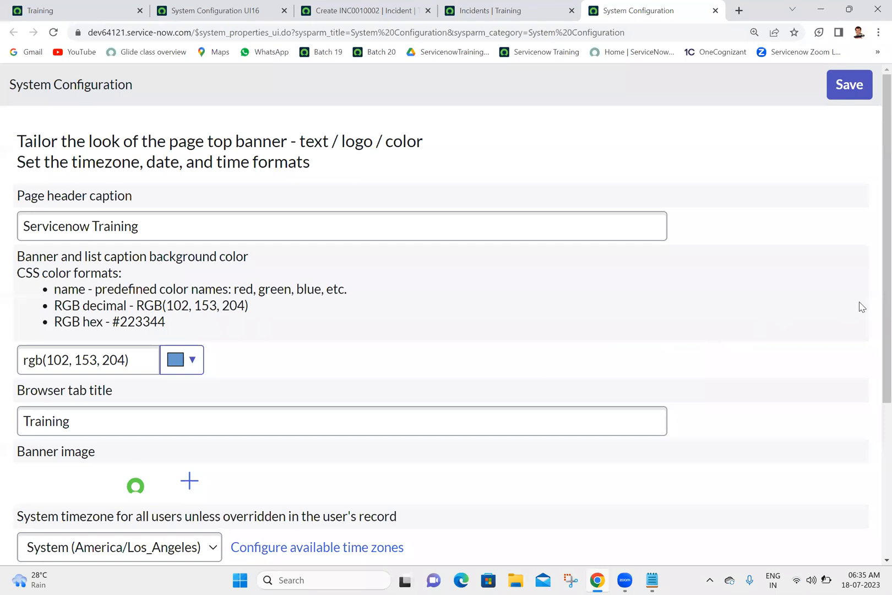
Examine the banner, browser title, timezone, date and time settings on the Basic Configuration page, including its page heading.
scroll(872, 358, "down", 4)
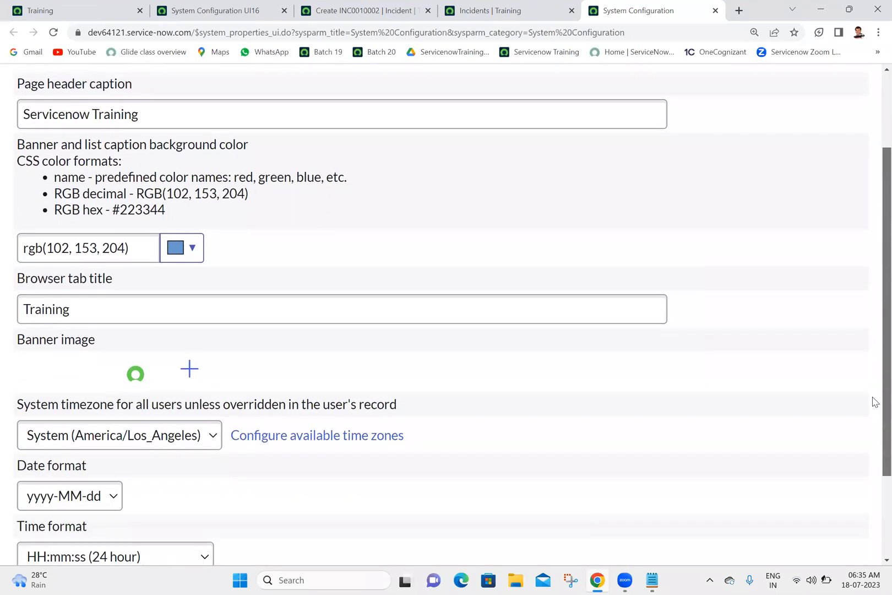
scroll(870, 385, "up", 3)
scroll(874, 245, "up", 1)
scroll(872, 362, "down", 3)
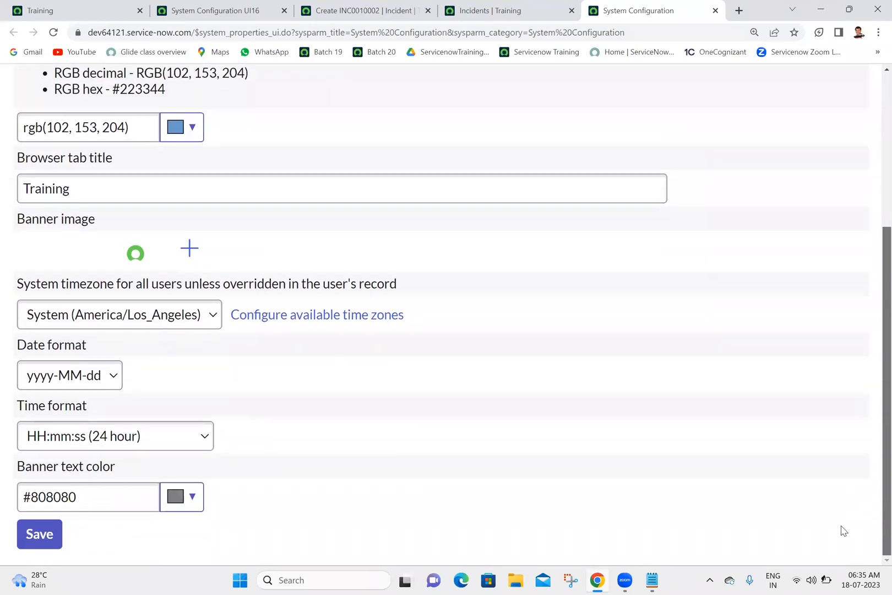
scroll(848, 495, "up", 4)
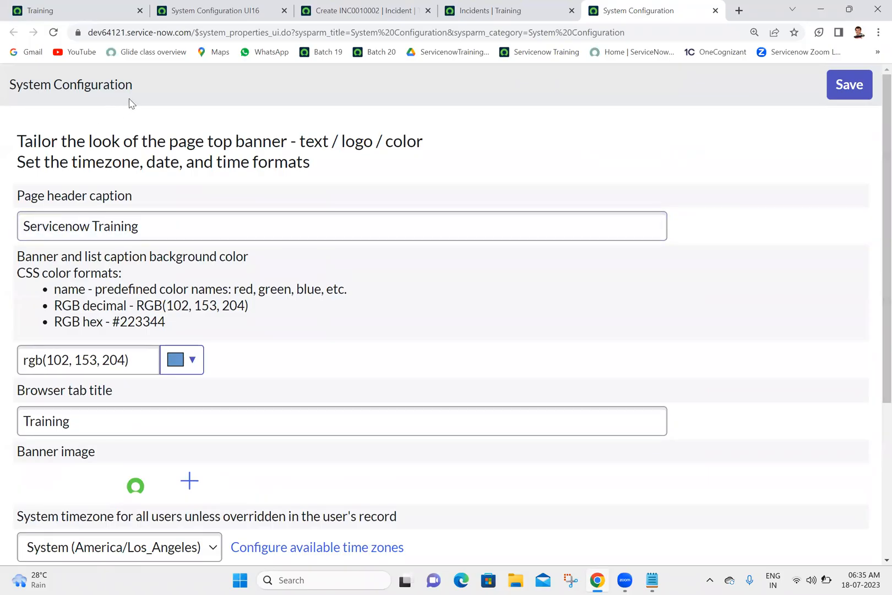
left_click_drag(137, 96, 12, 91)
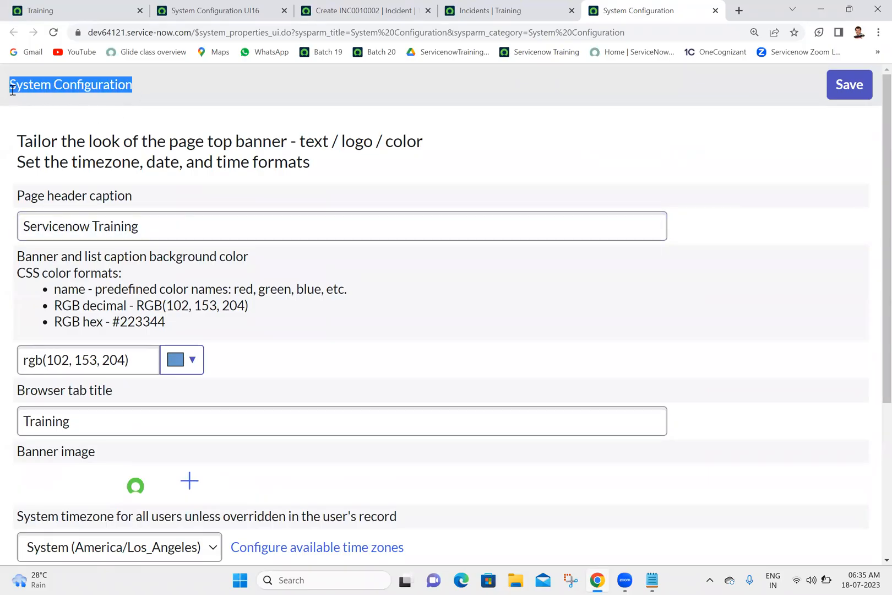
left_click(192, 123)
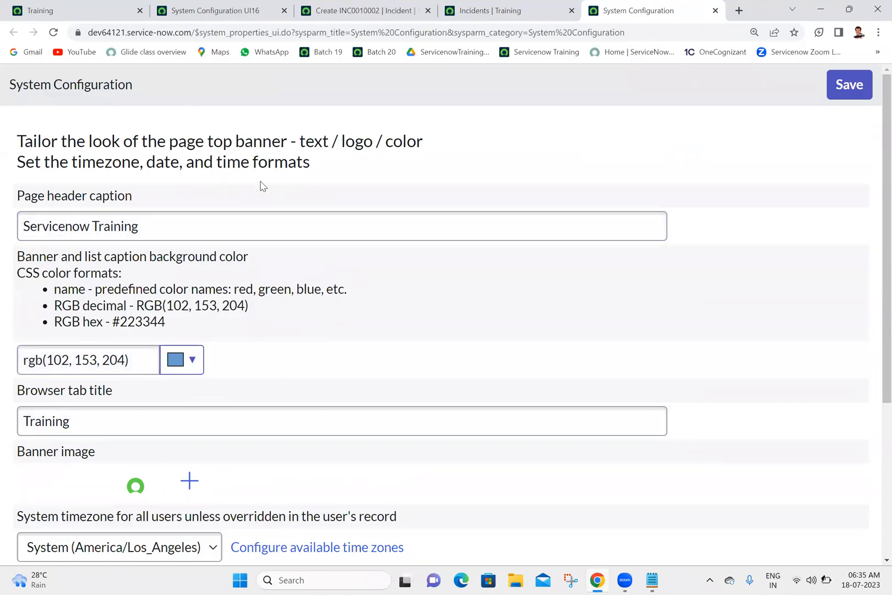
Compare the full list of settings on the Basic Configuration page with those on the System Configuration UI16 page.
scroll(870, 261, "down", 5)
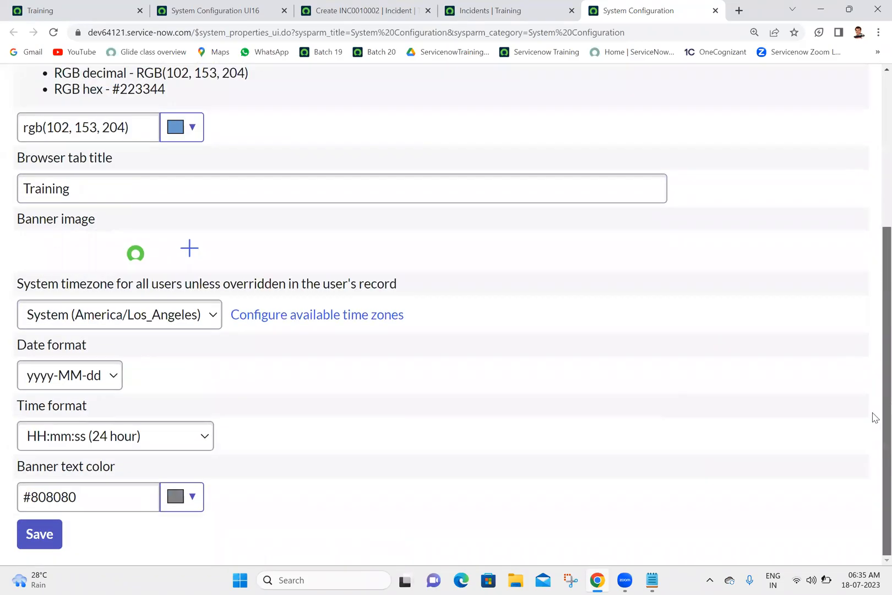
scroll(872, 416, "up", 5)
left_click(236, 9)
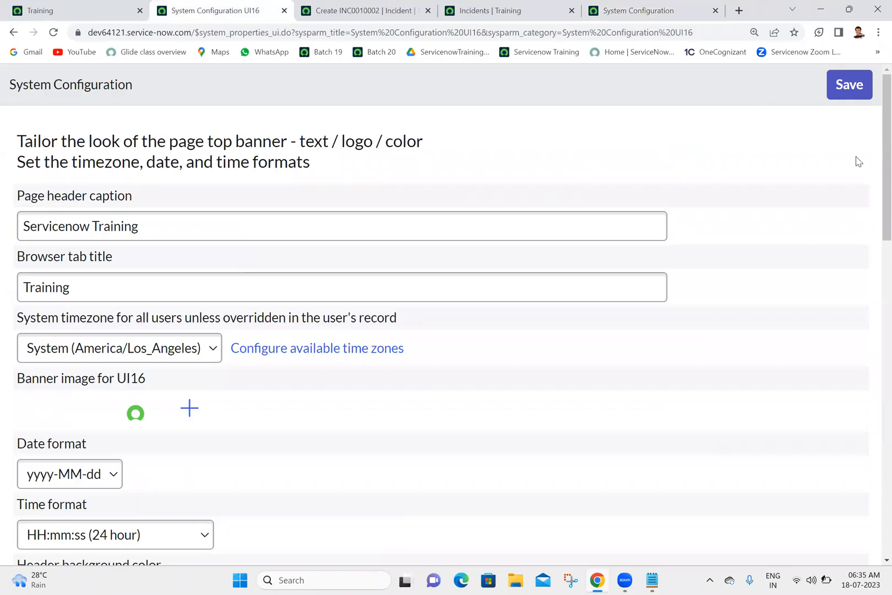
scroll(875, 159, "down", 15)
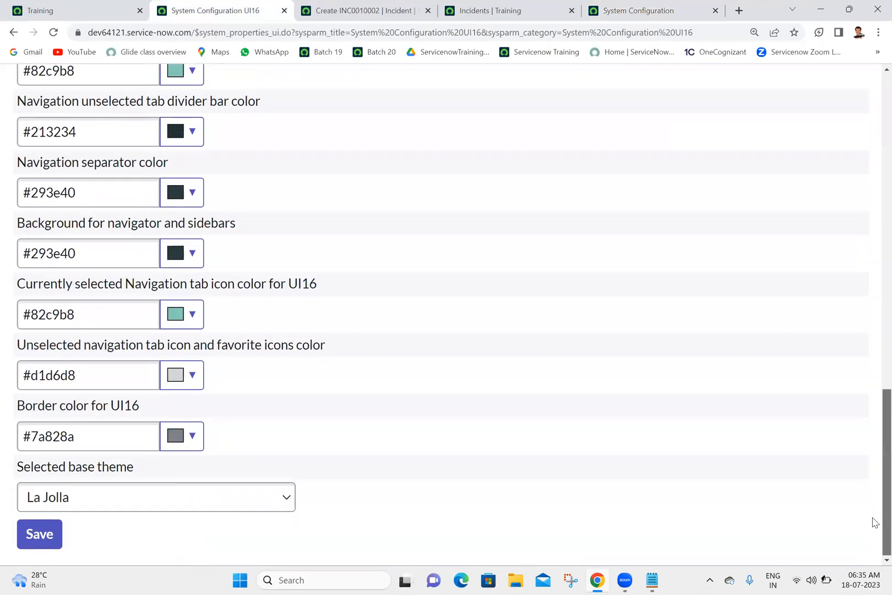
scroll(875, 522, "up", 15)
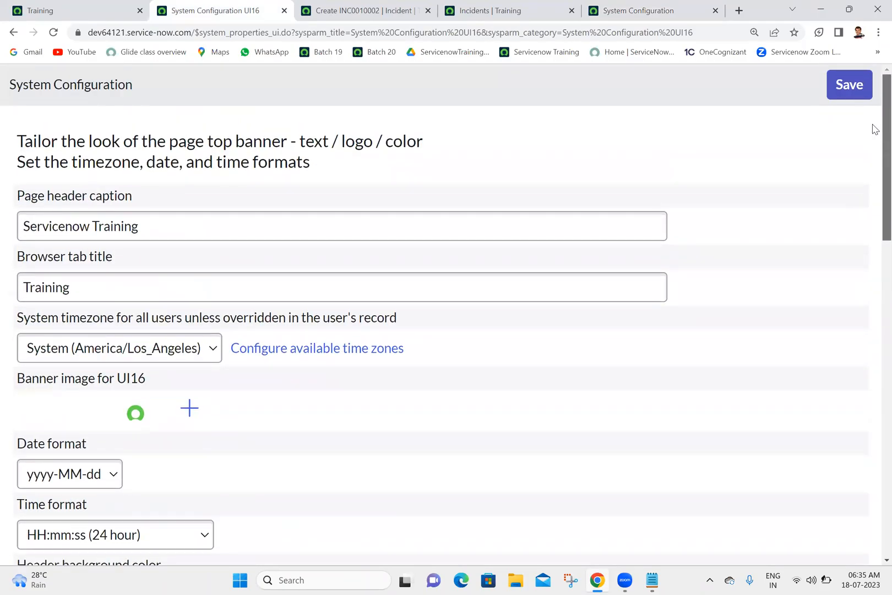
Review the two Basic Configuration entries under System Properties in the home page's application navigator.
left_click(56, 10)
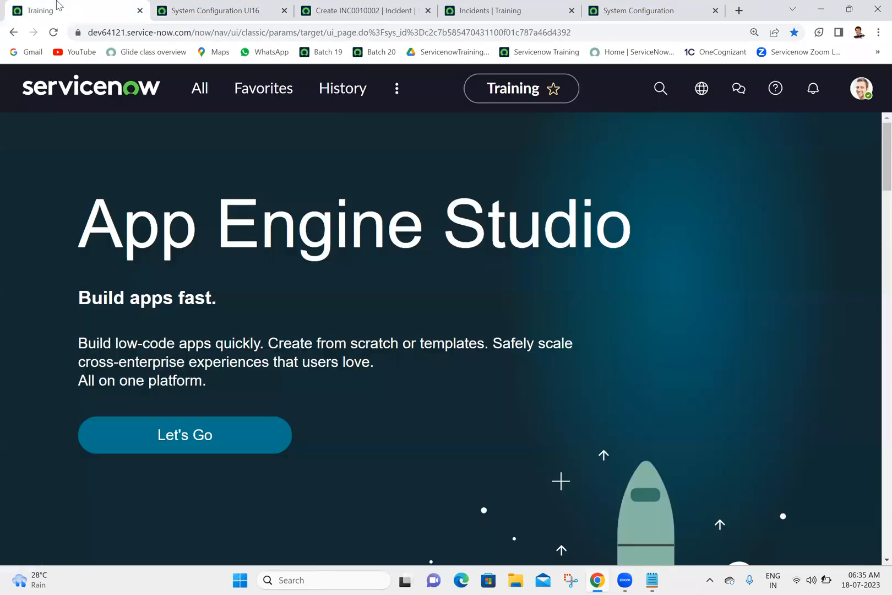
left_click(186, 89)
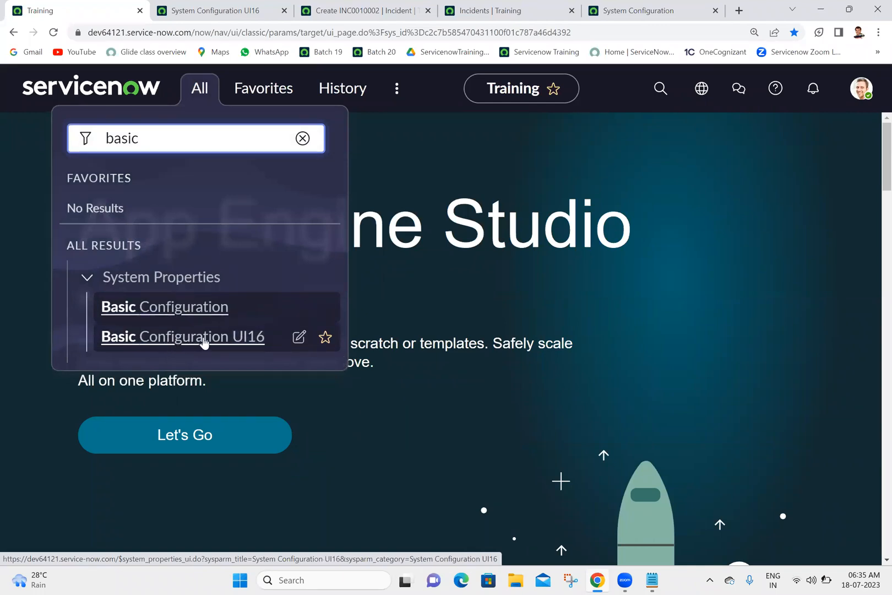
left_click(423, 274)
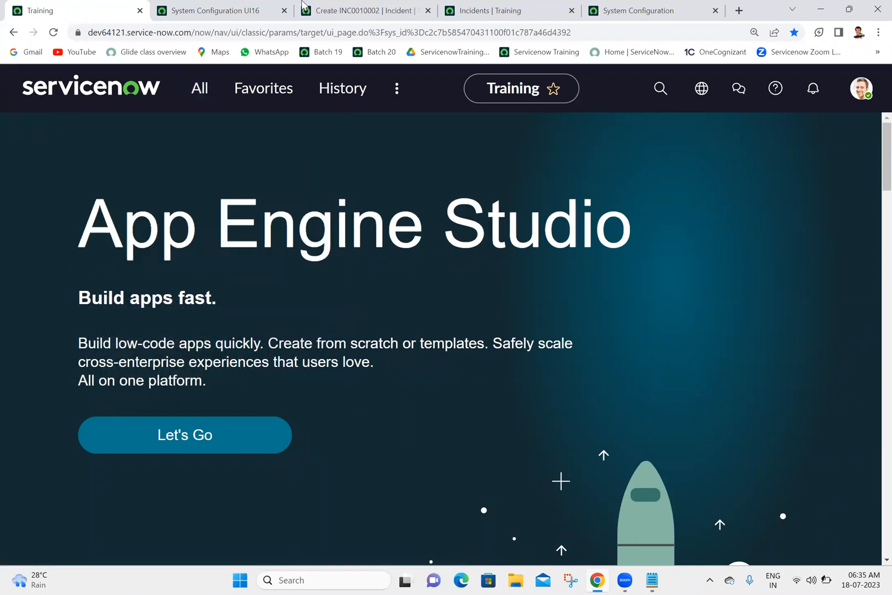
Look through the system timezone choices on the System Configuration UI16 page without changing the selection.
left_click(239, 7)
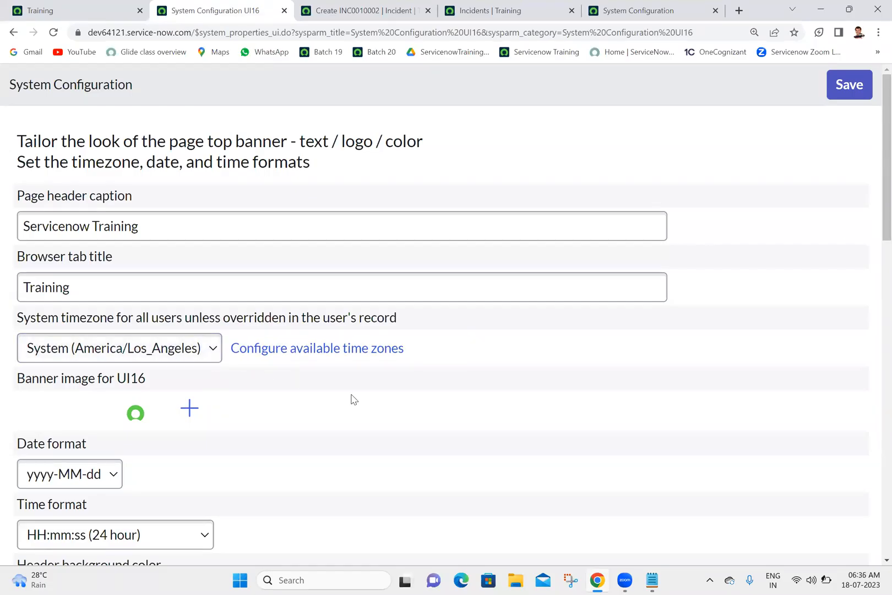
left_click(215, 348)
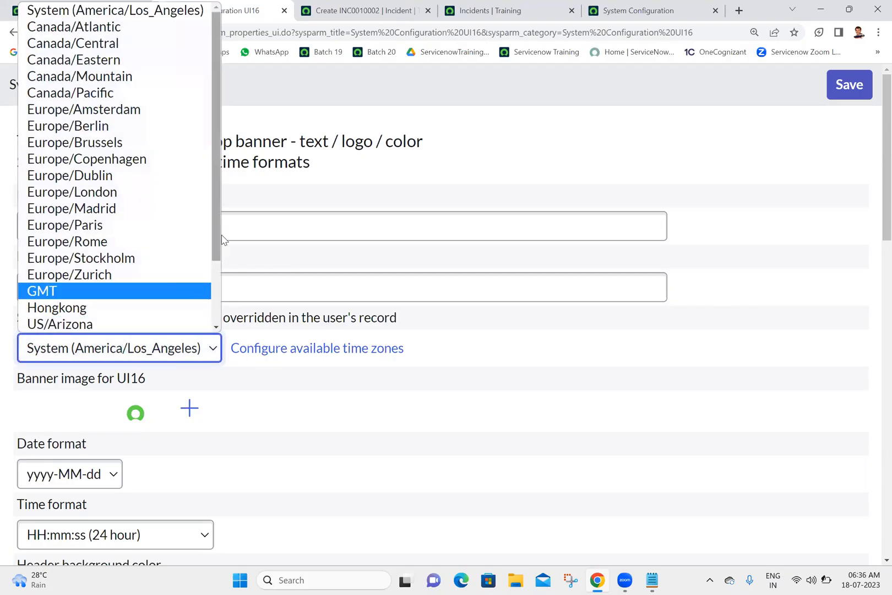
left_click_drag(216, 228, 216, 145)
left_click_drag(210, 187, 201, 511)
left_click(572, 335)
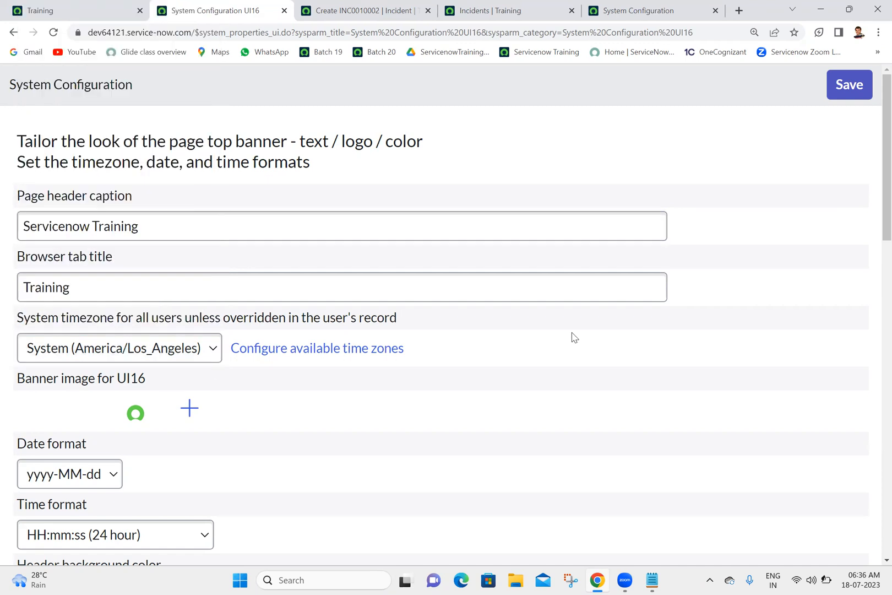
Open the configuration of available time zones and search the available list for an India time zone among the entries starting with I.
left_click(318, 349)
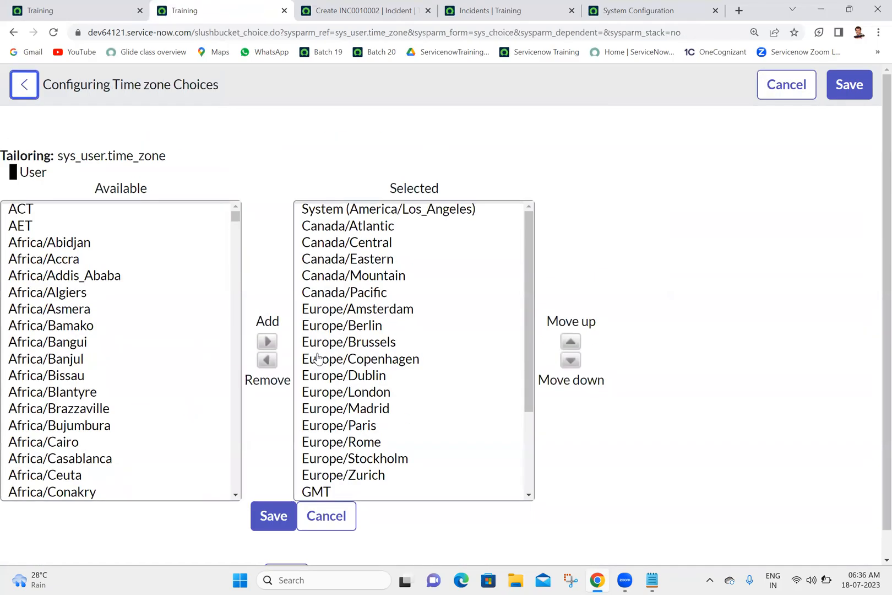
left_click(346, 147)
left_click(112, 214)
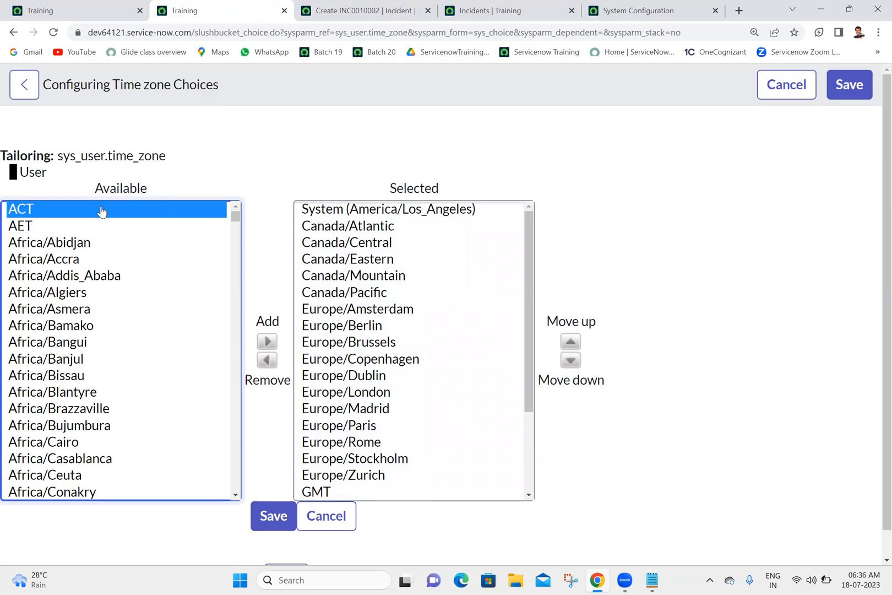
key("i")
key("Down")
key("Down")
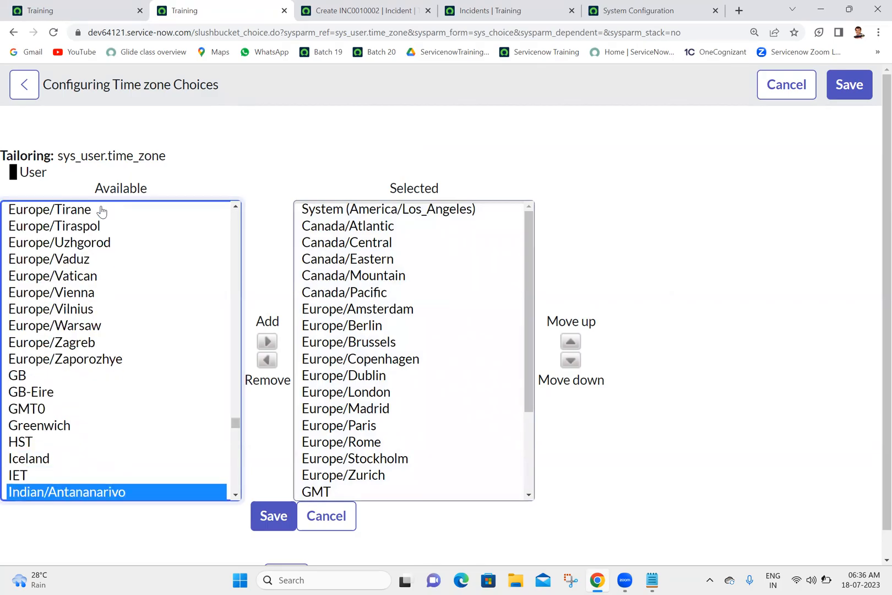
key("Down")
key("Down")
key("Down")
key("Down")
key("Down")
key("Down")
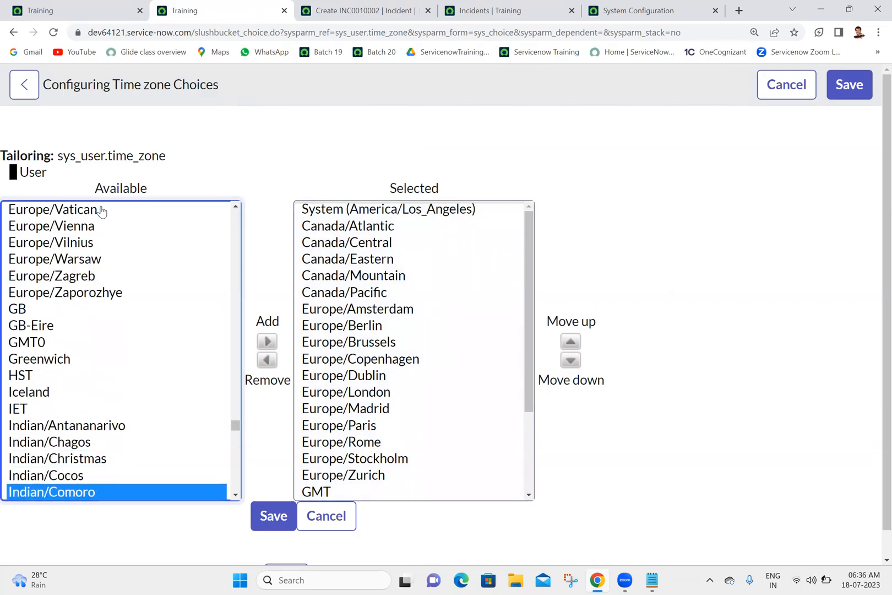
key("Down")
key("Down")
key("Down")
key("Down")
key("Down")
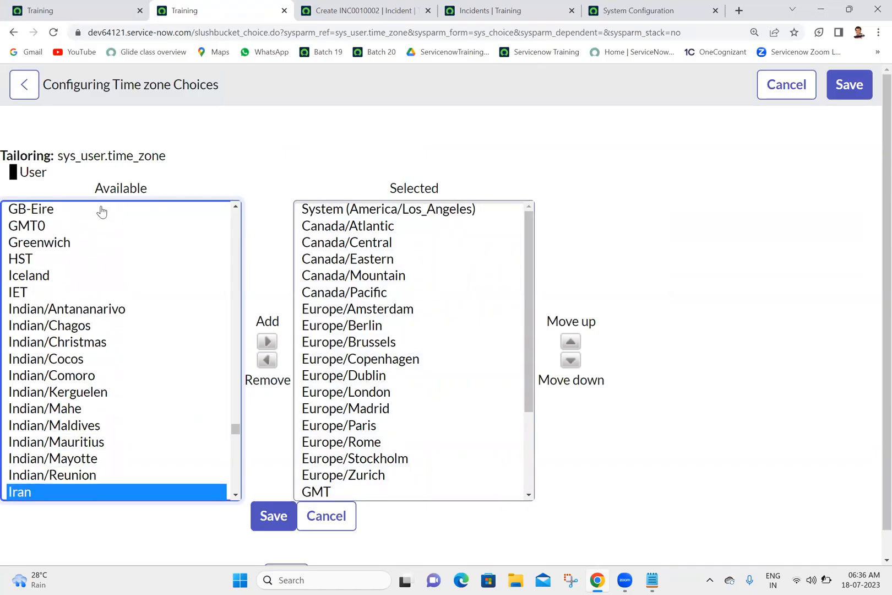
key("Down")
key("i")
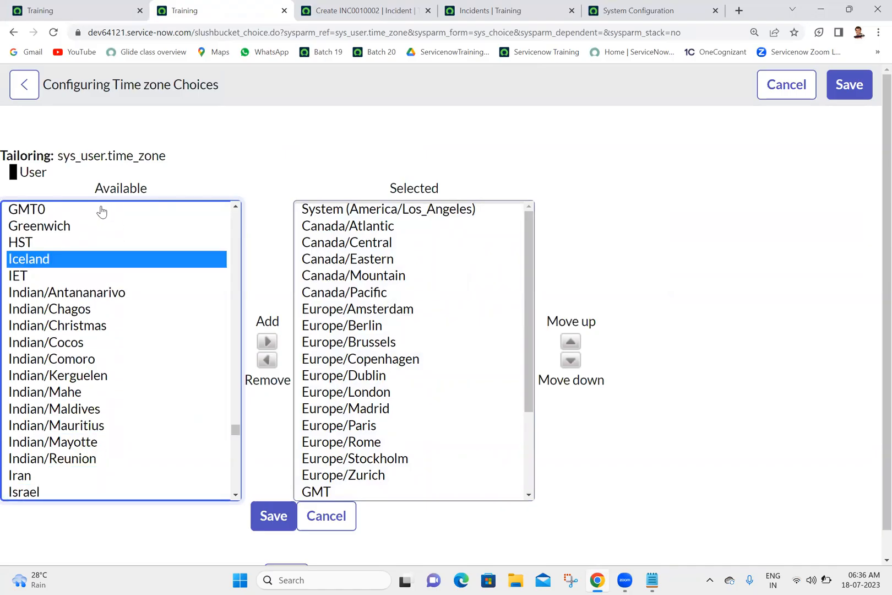
key("Down")
key("Down")
key("Down")
key("Down")
key("Down")
key("Down")
key("Down")
key("Down")
key("Down")
key("Down")
key("Down")
key("Down")
key("Down")
key("Down")
key("i")
key("Down")
key("Down")
key("Down")
key("Down")
key("Down")
key("Down")
key("Down")
key("Down")
key("Down")
key("Down")
key("Down")
key("Down")
key("Down")
key("Down")
key("i")
key("Down")
key("Down")
key("Down")
key("Down")
key("Down")
key("Down")
key("Down")
key("Down")
key("Down")
key("Down")
key("Down")
key("Down")
key("i")
key("Down")
key("Down")
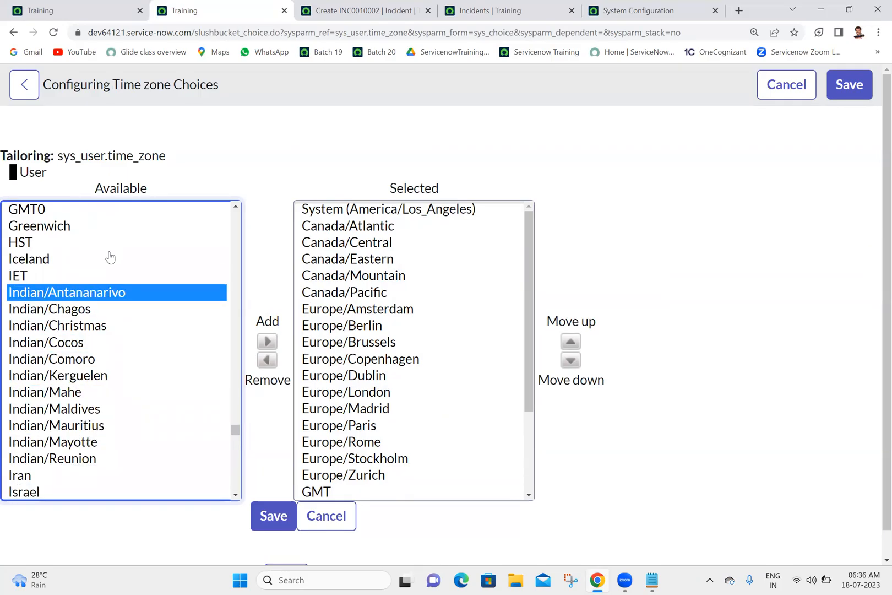
left_click_drag(235, 433, 240, 505)
left_click_drag(236, 485, 234, 209)
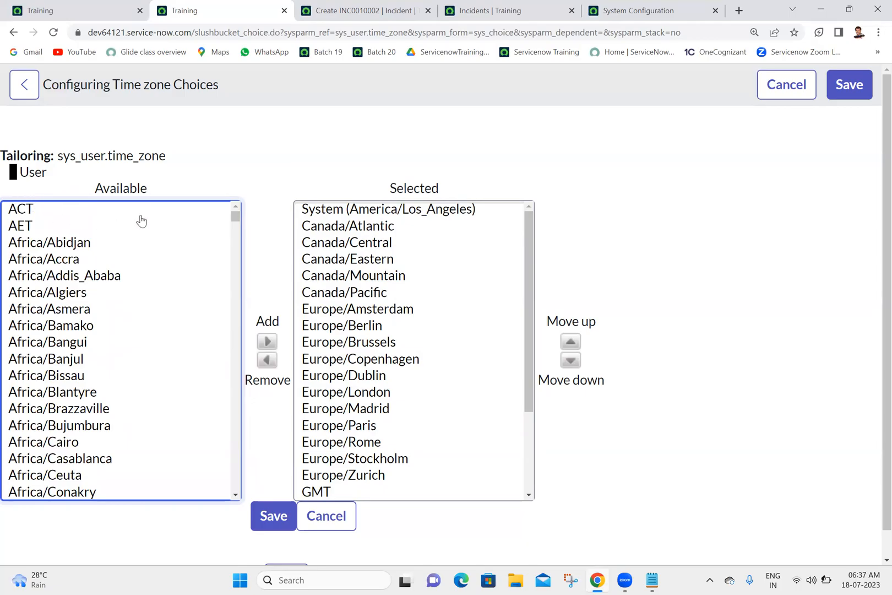
Search the available time zones again from the start of the list, stepping through the entries beginning with I.
left_click(51, 211)
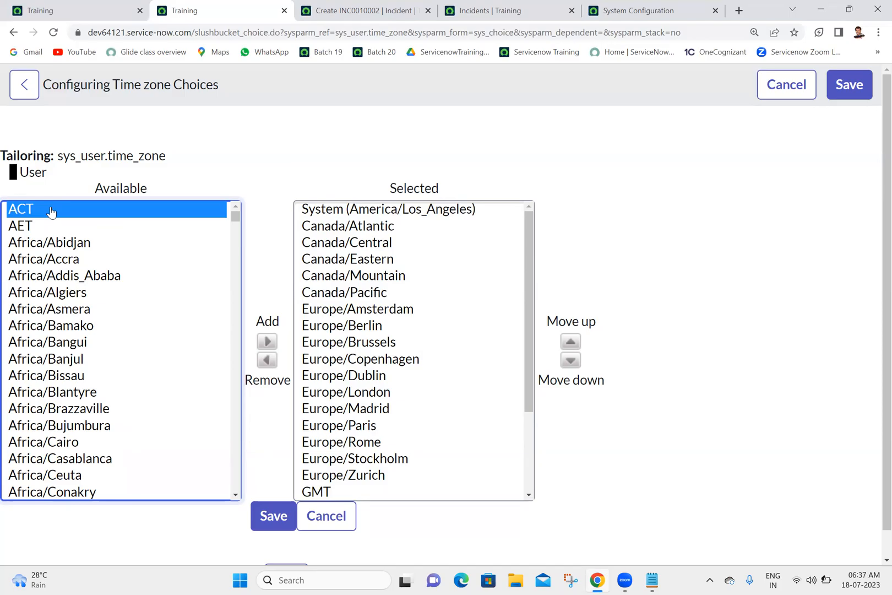
key("i")
key("Down")
key("Down")
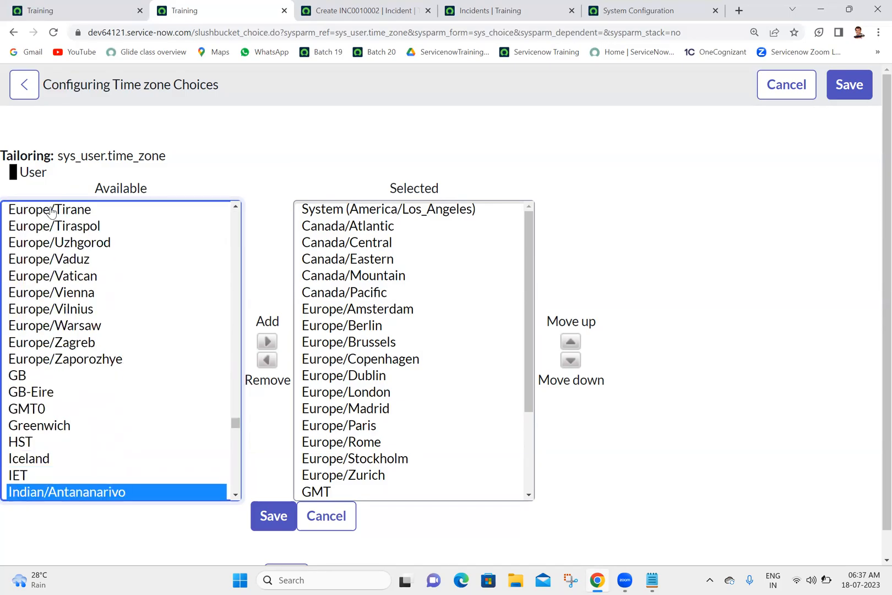
key("Down")
key("Down")
key("Down")
key("Down")
key("Down")
key("Down")
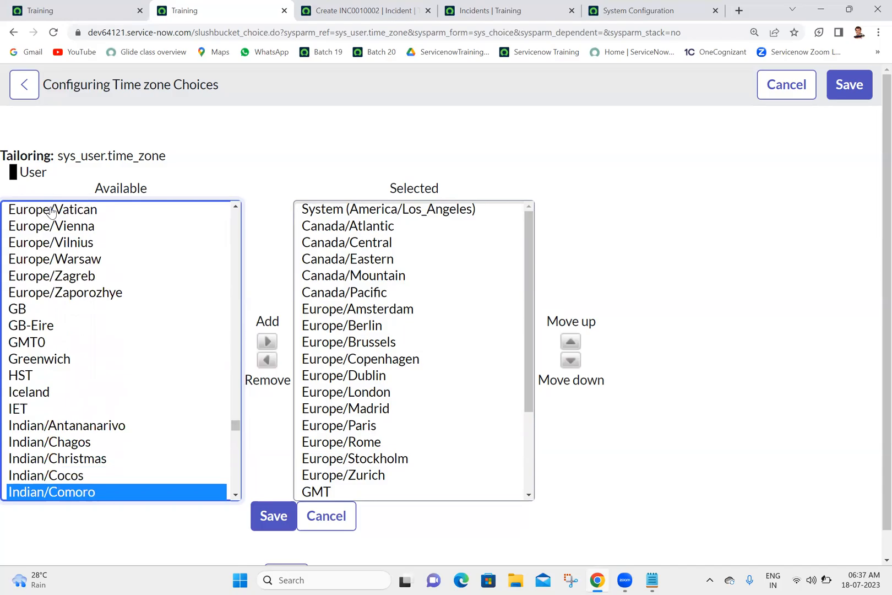
key("Down")
key("Down")
key("Down")
key("Down")
key("Down")
key("Down")
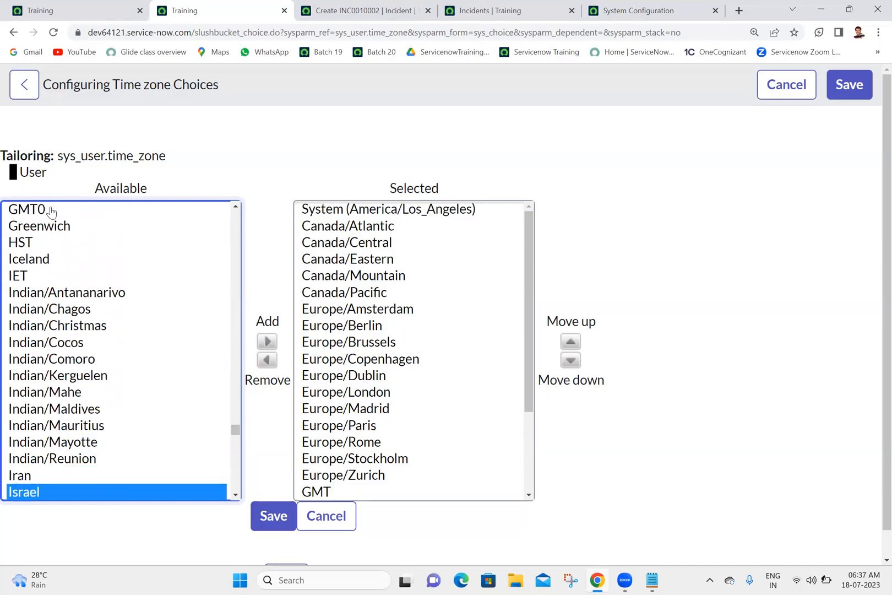
key("i")
key("Down")
key("Down")
key("Down")
key("Down")
key("Down")
key("Down")
key("Down")
key("Down")
key("Down")
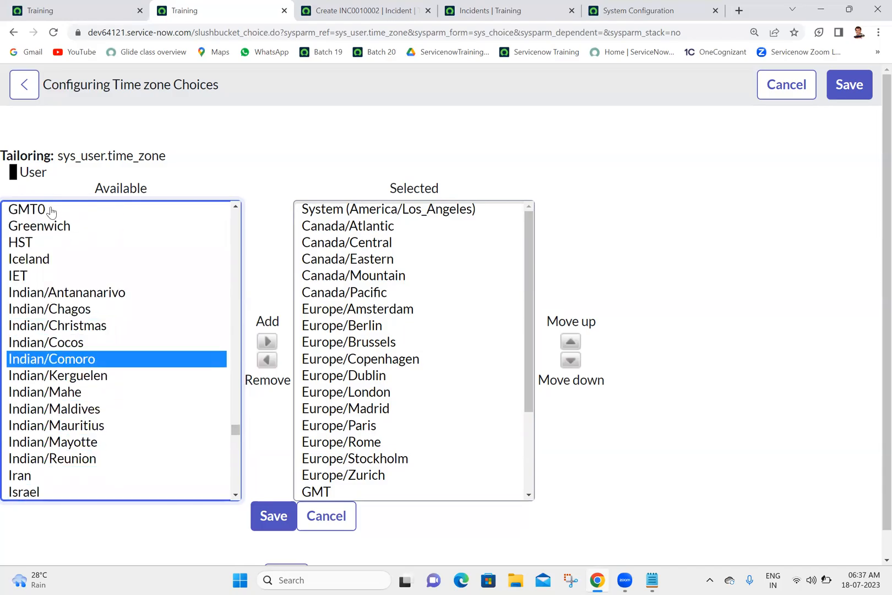
key("Down")
key("Down")
key("Down")
key("Down")
key("Down")
key("i")
key("Down")
key("Down")
key("Down")
key("Down")
key("Down")
key("Down")
key("Down")
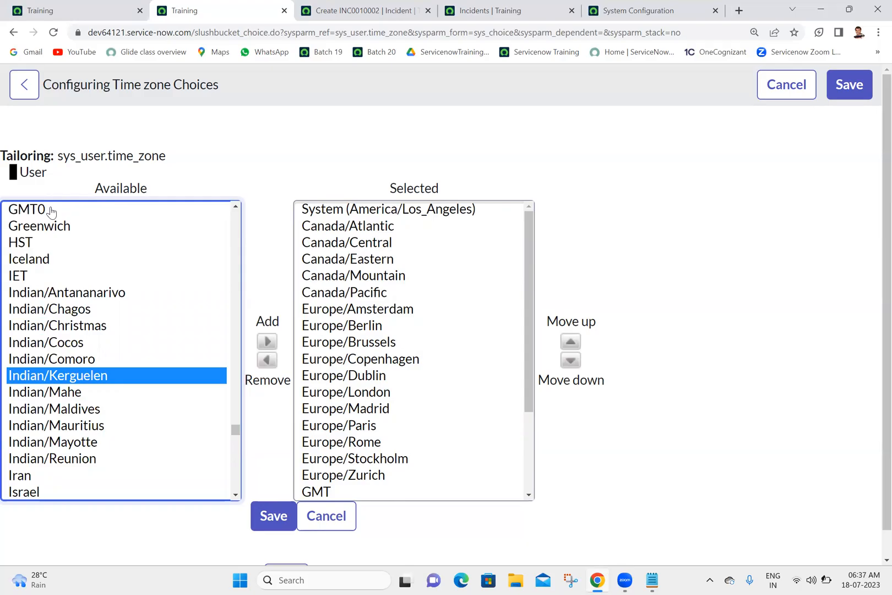
key("Down")
key("Down")
key("Down")
key("Down")
key("Down")
key("Down")
key("Down")
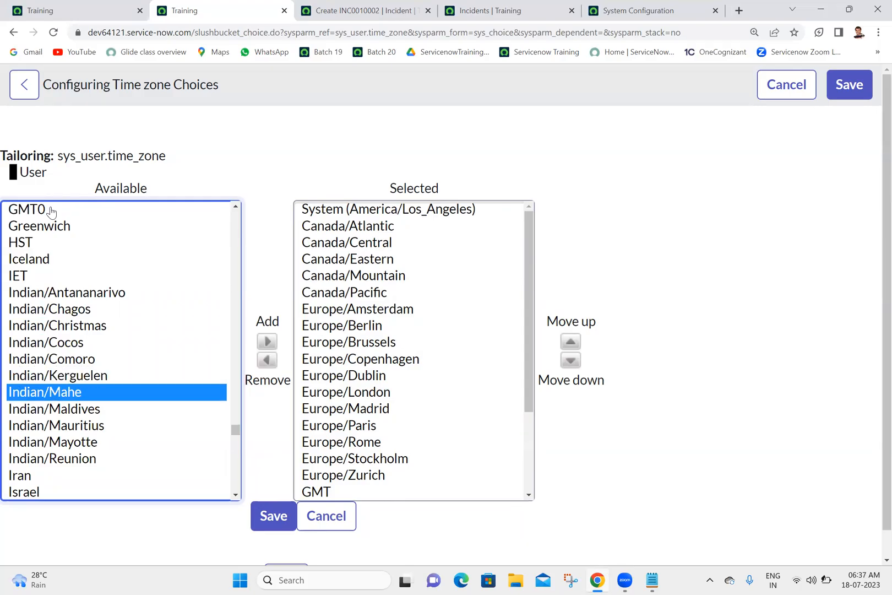
key("i")
key("Down")
key("Down")
key("Down")
key("Down")
key("Down")
key("Down")
key("Down")
key("Down")
key("Down")
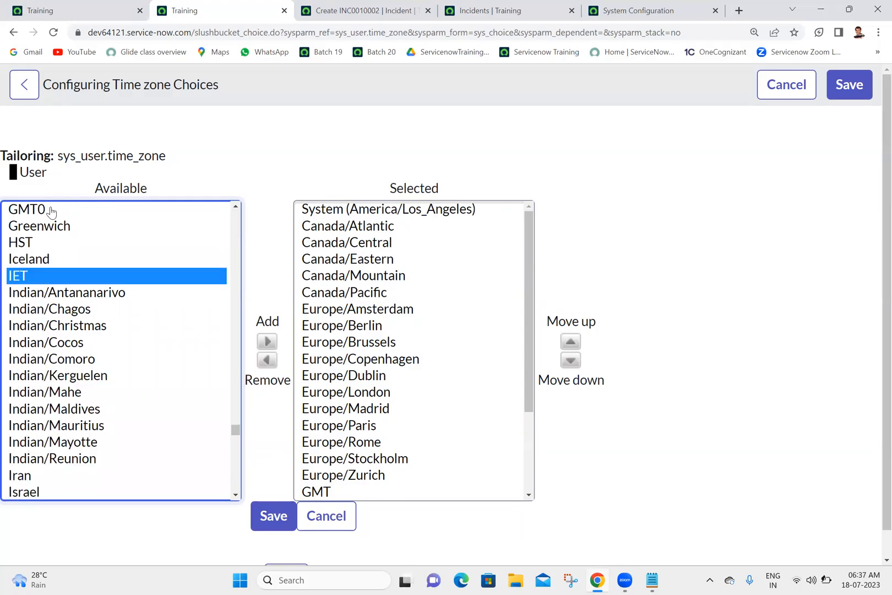
key("Down")
key("Down")
key("Down")
key("Down")
key("Down")
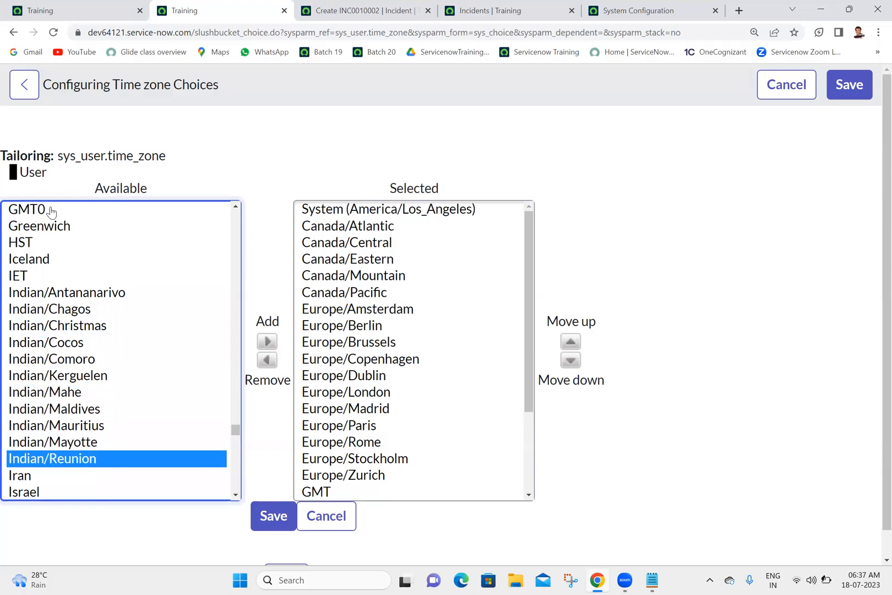
key("i")
key("Down")
key("Down")
key("Down")
key("Down")
key("Down")
key("Down")
key("Down")
key("Down")
key("Down")
key("Down")
key("Down")
key("Down")
key("Down")
key("Down")
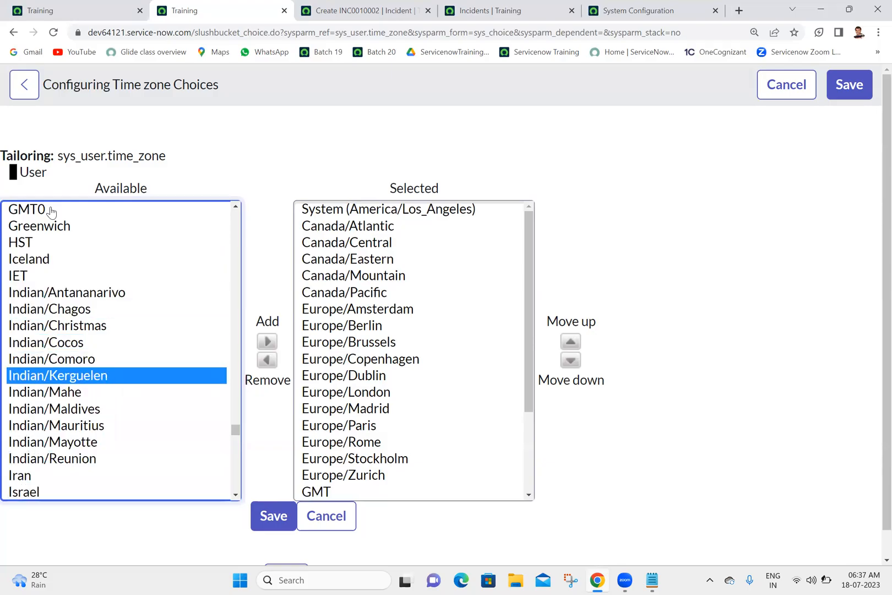
key("i")
key("Down")
key("Down")
key("Down")
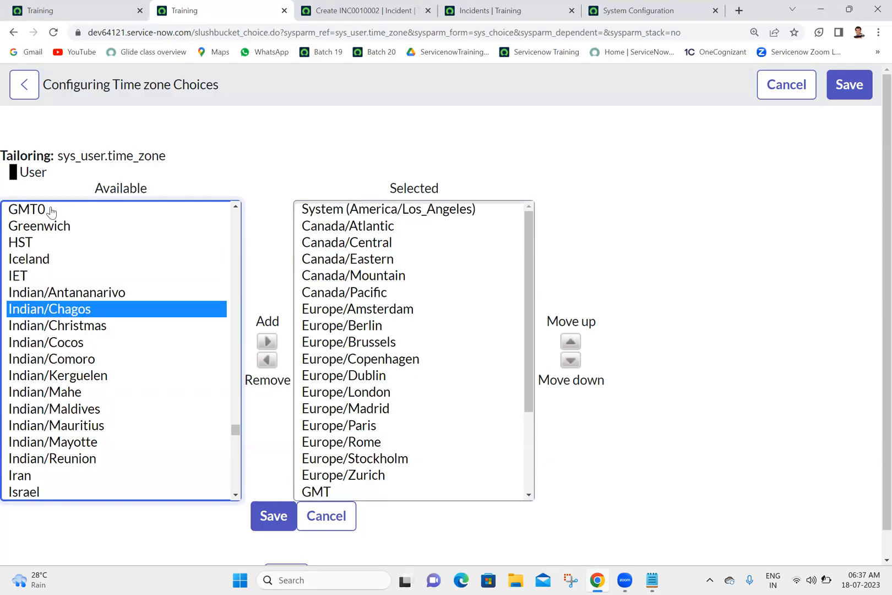
Look through the available time zones that start with C.
key("c")
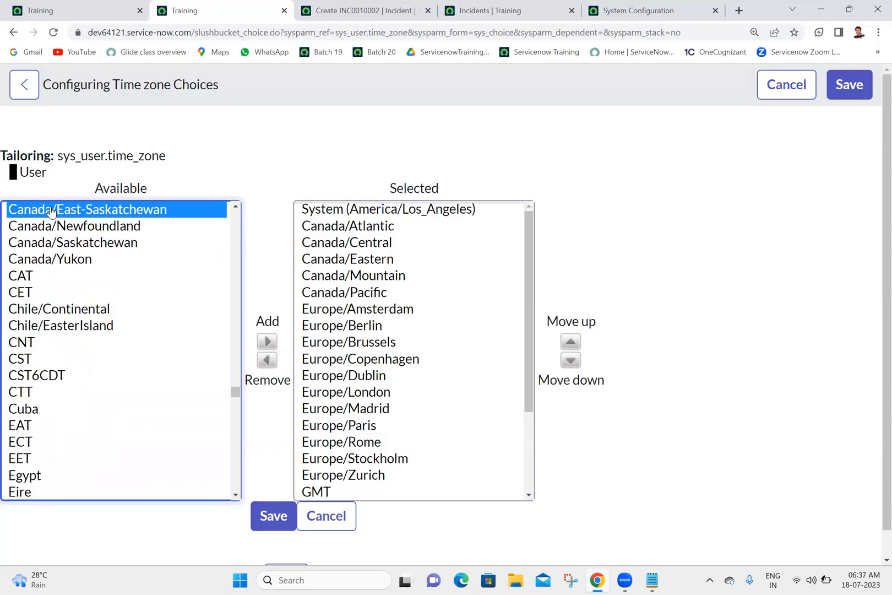
key("Down")
key("Down")
key("Down")
key("Down")
key("Down")
key("Down")
key("Down")
key("Down")
key("Down")
key("Down")
key("Down")
left_click(51, 212)
key("Down")
key("Down")
key("Down")
key("Down")
key("Down")
key("Down")
key("Down")
key("Down")
key("Down")
key("Down")
key("Down")
key("Down")
left_click(51, 211)
key("Down")
key("Down")
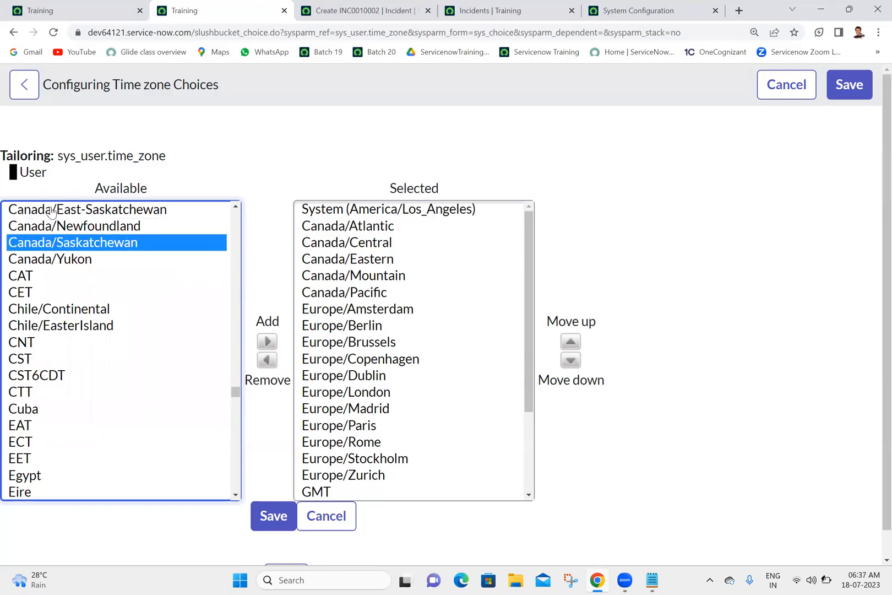
left_click(253, 139)
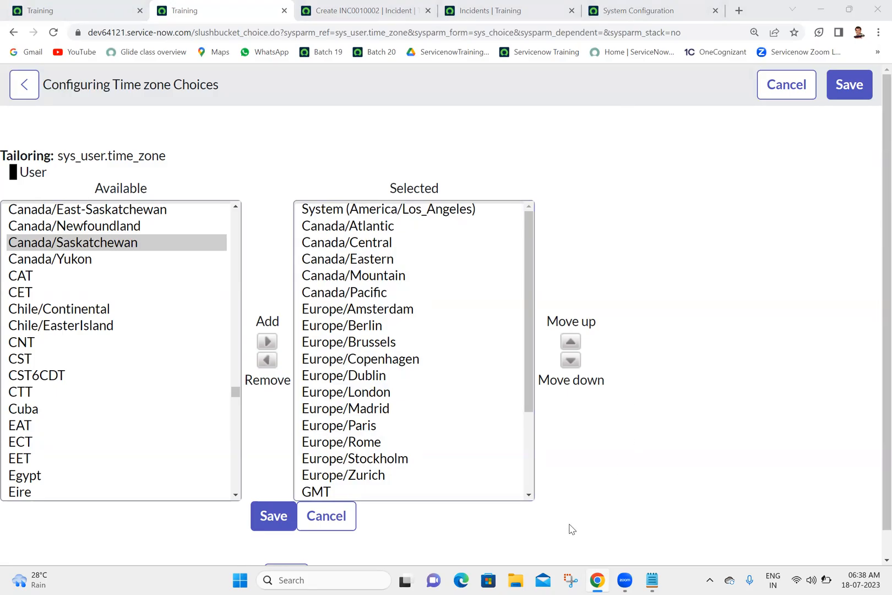
Examine the selected time zones down to the end of the list.
left_click(525, 442)
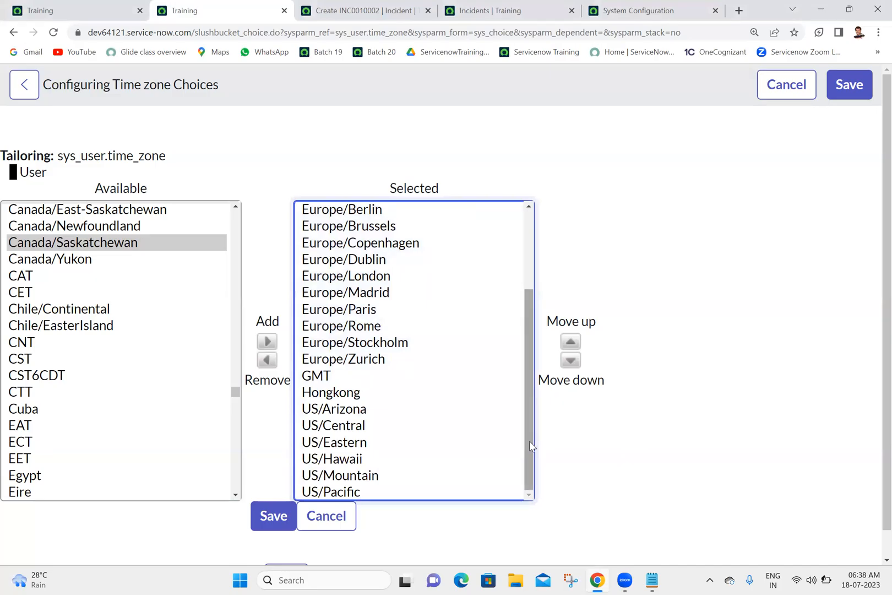
left_click_drag(529, 441, 511, 495)
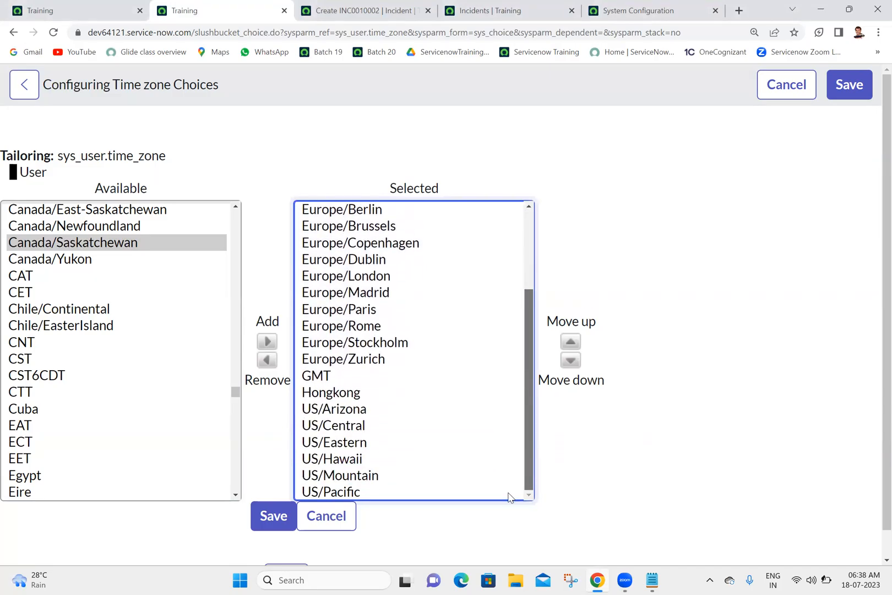
left_click_drag(507, 414, 539, 508)
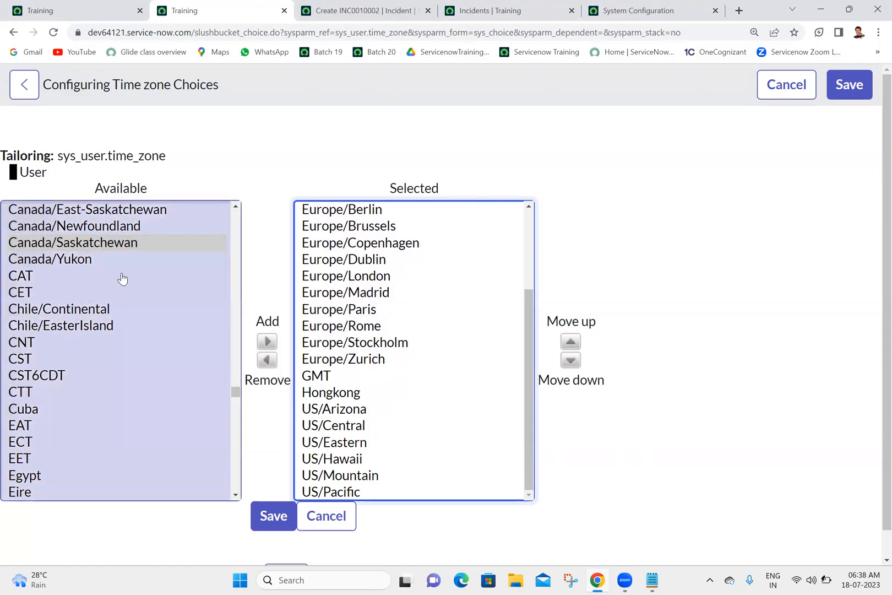
Step through the available time zones starting with I once more, checking the Indian entries for an India zone.
left_click(123, 276)
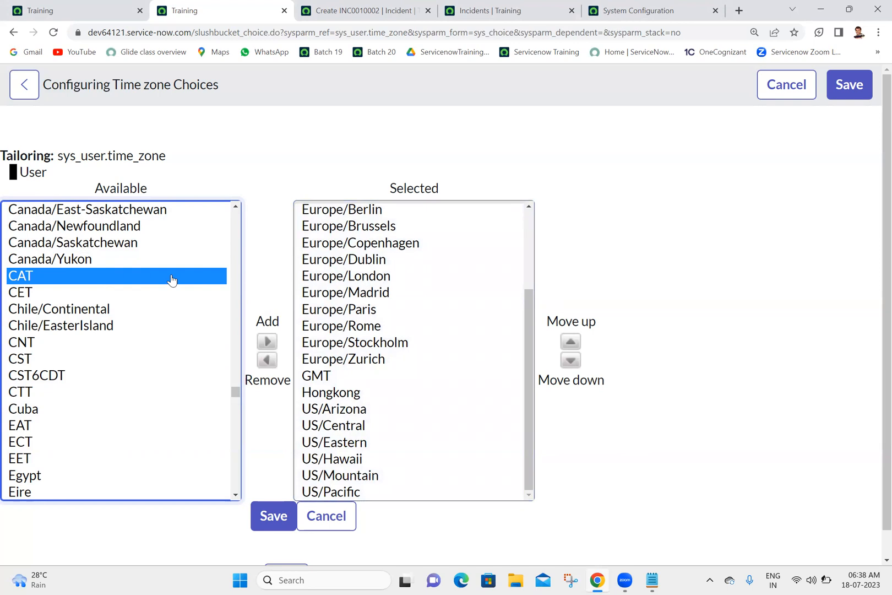
key("i")
key("Down")
key("Down")
key("Down")
key("Down")
key("Down")
key("Down")
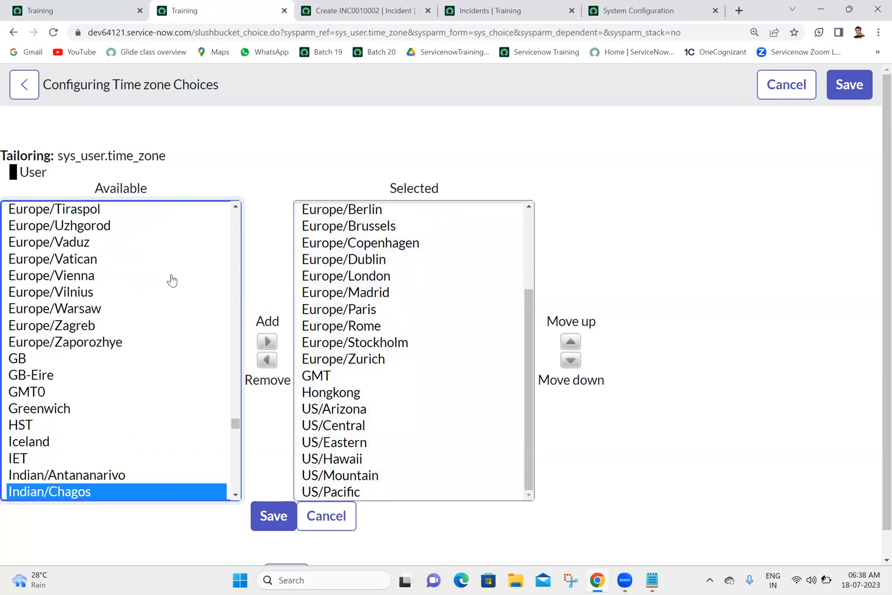
key("Down")
key("Down")
key("Down")
key("Down")
key("Down")
key("Down")
key("Down")
key("Down")
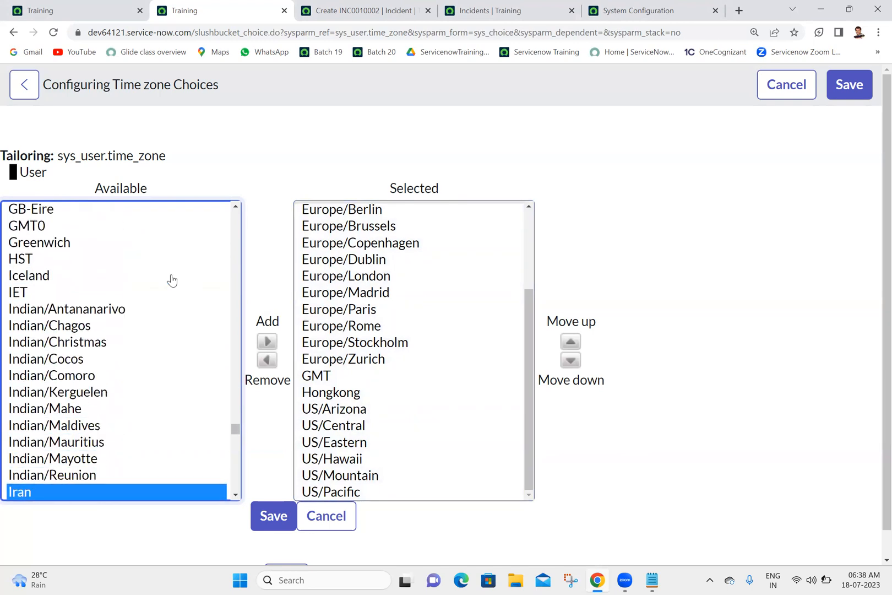
left_click(171, 280)
key("Down")
key("Down")
key("Down")
key("Down")
key("Down")
key("Down")
key("Down")
key("Down")
key("Down")
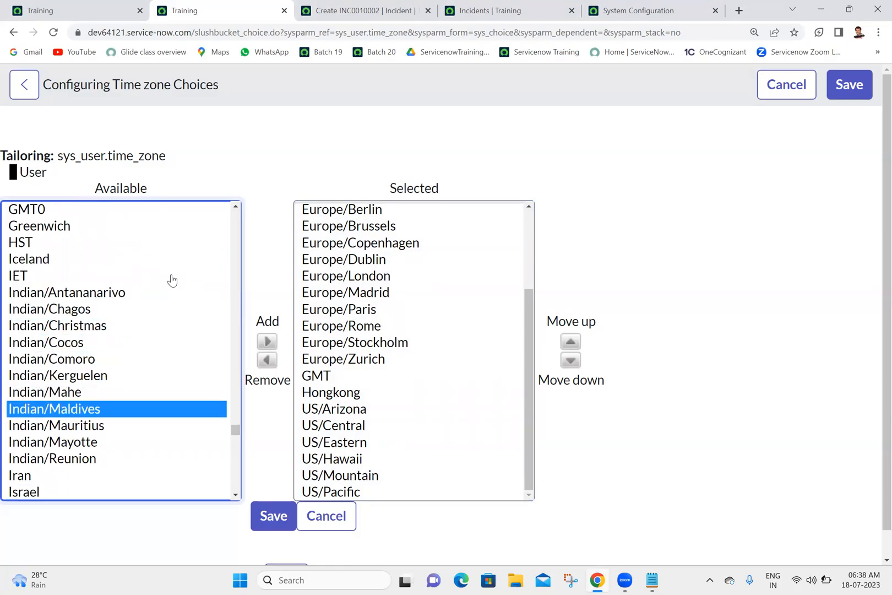
left_click(285, 174)
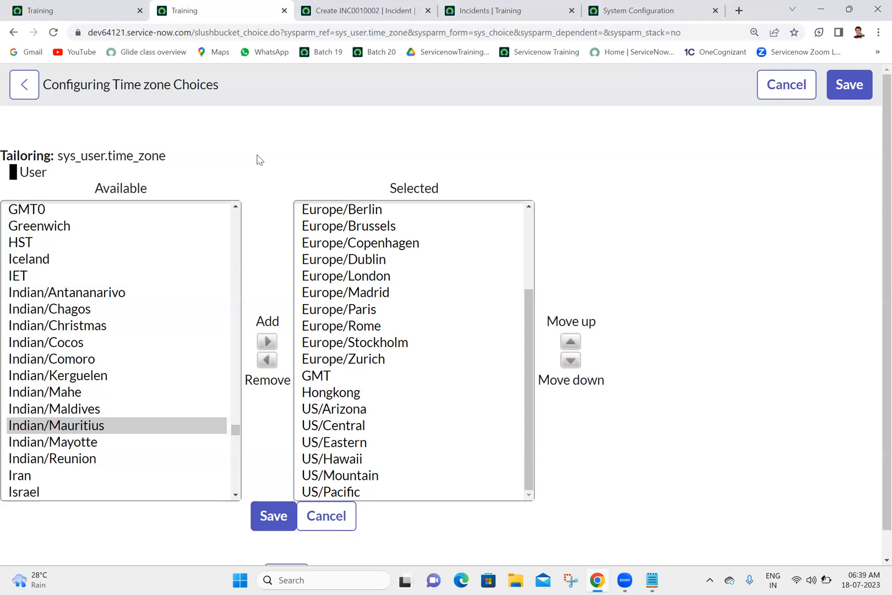
Open support.service-now.com in a new tab, compare it with the System Configuration page, and close it.
left_click(739, 9)
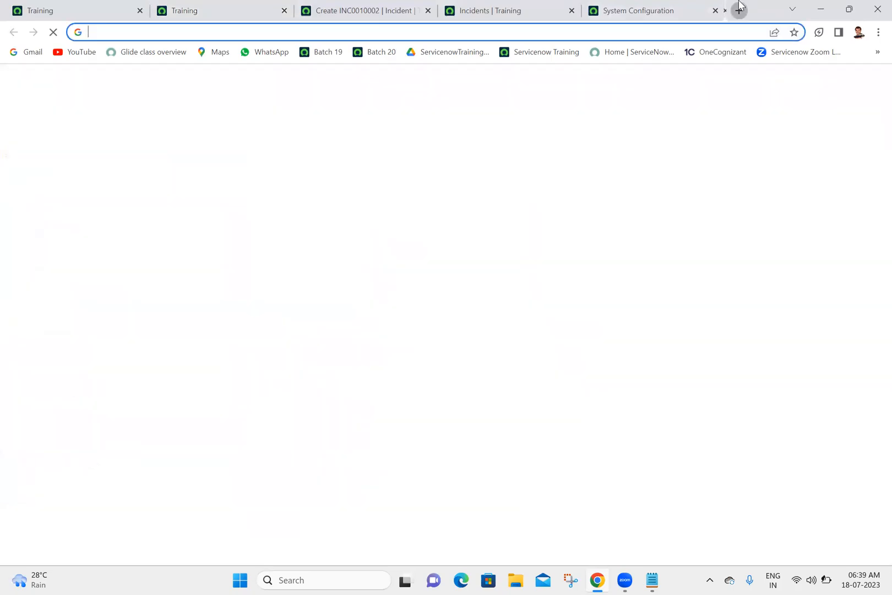
left_click(186, 156)
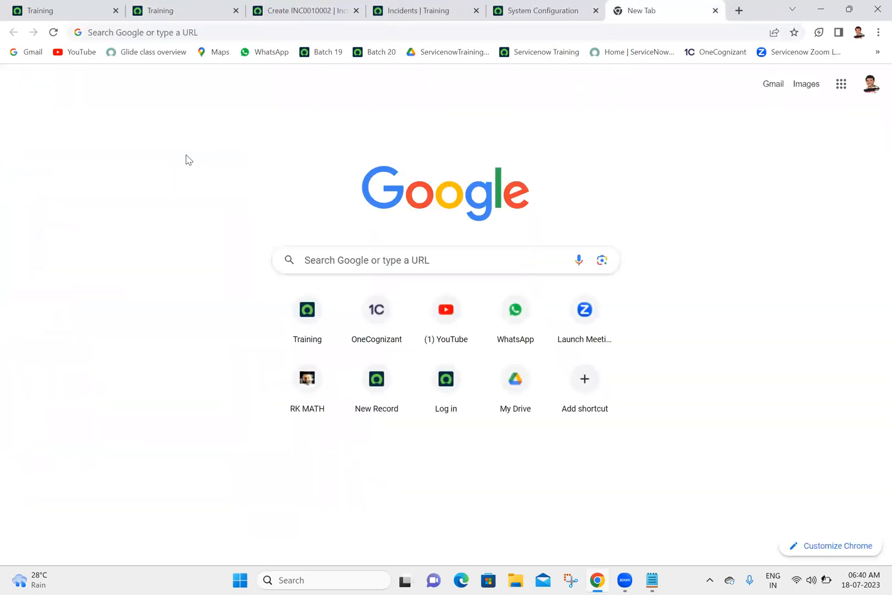
left_click(252, 31)
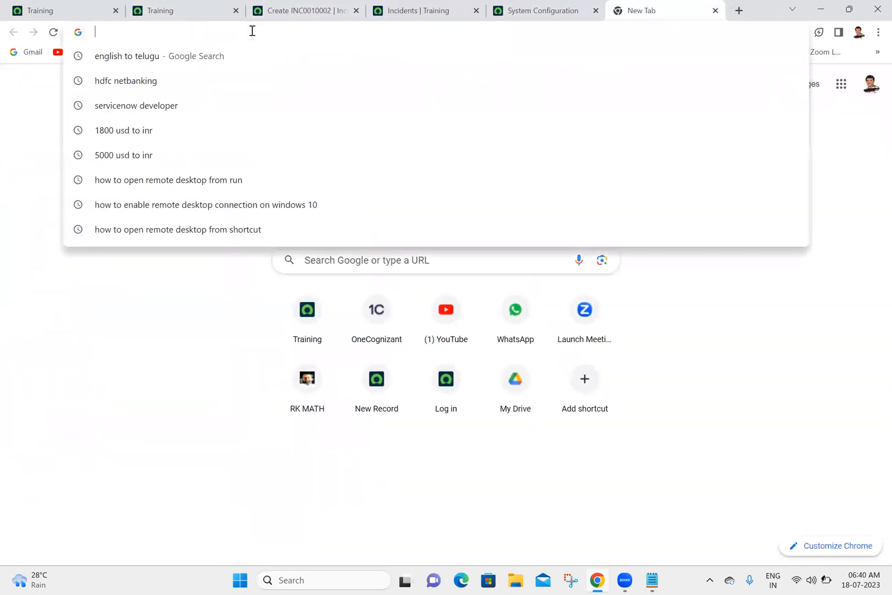
type("support.service-now.com")
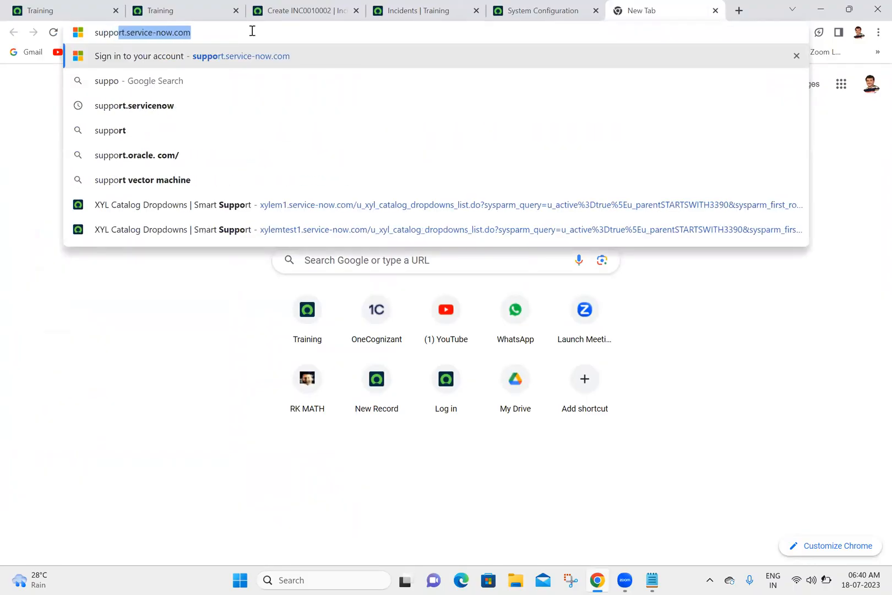
key("Return")
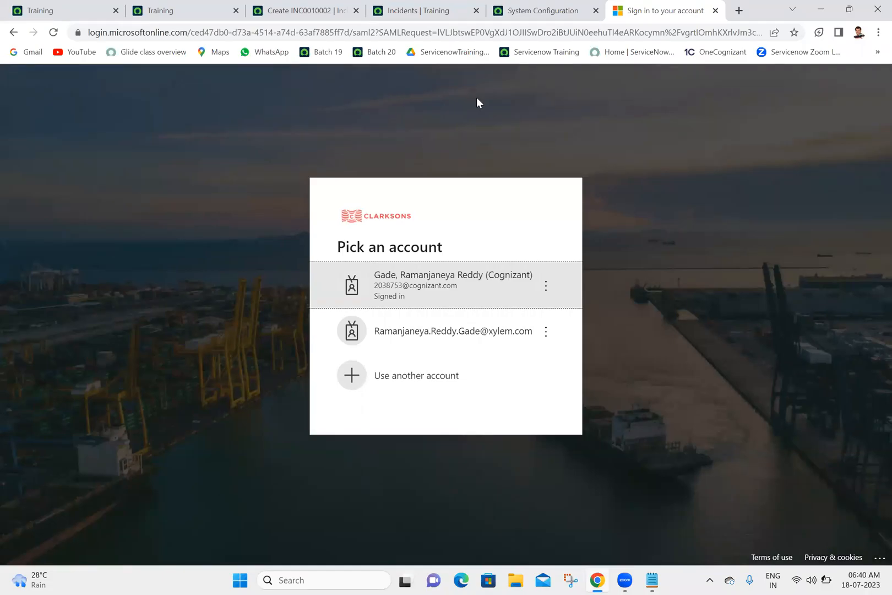
left_click(550, 16)
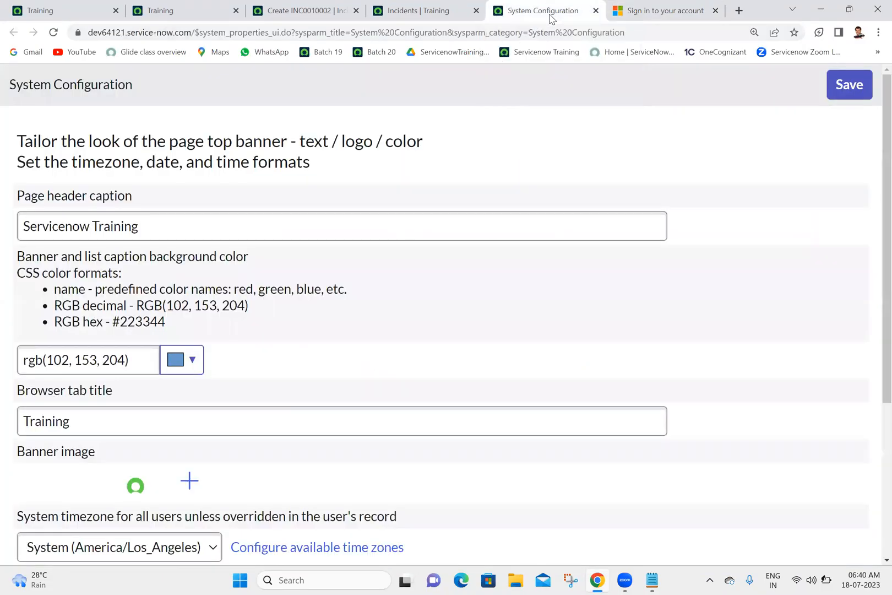
left_click(637, 10)
left_click(545, 14)
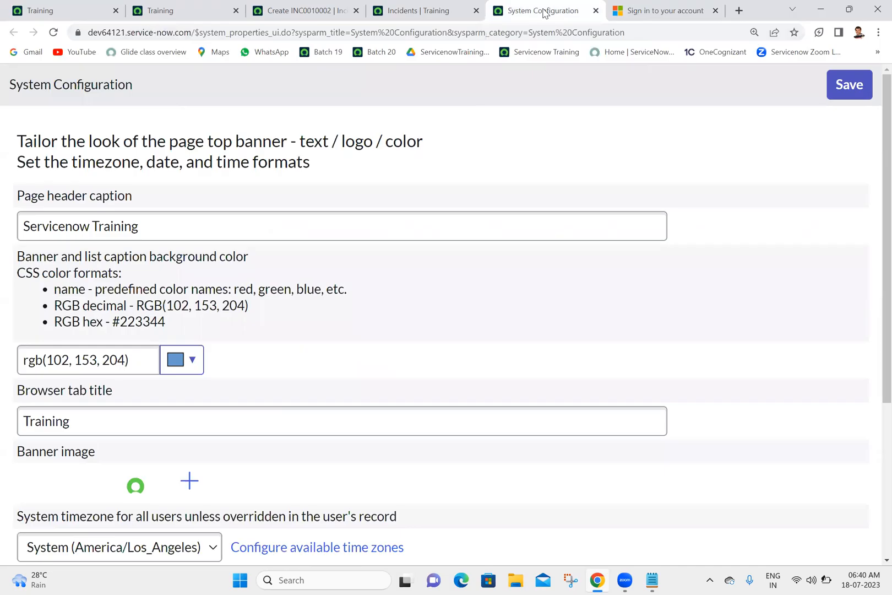
left_click(715, 11)
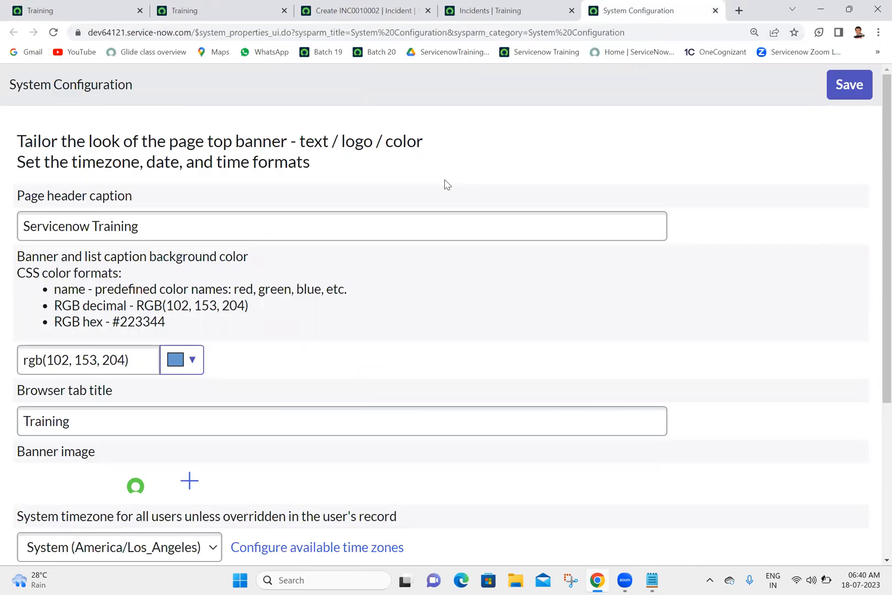
Look over the banner, timezone and format settings in the separate System Configuration tab, and close that tab.
scroll(872, 309, "down", 3)
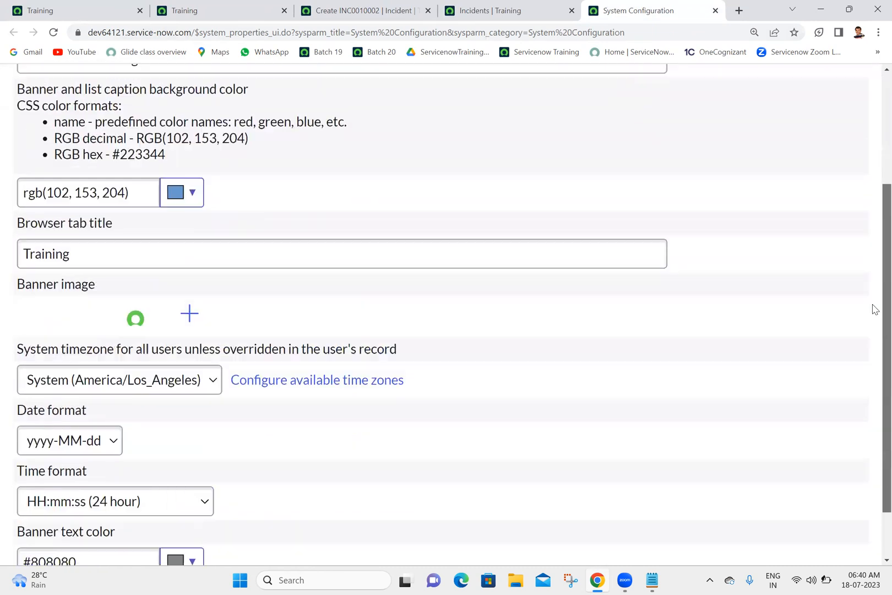
scroll(874, 308, "up", 3)
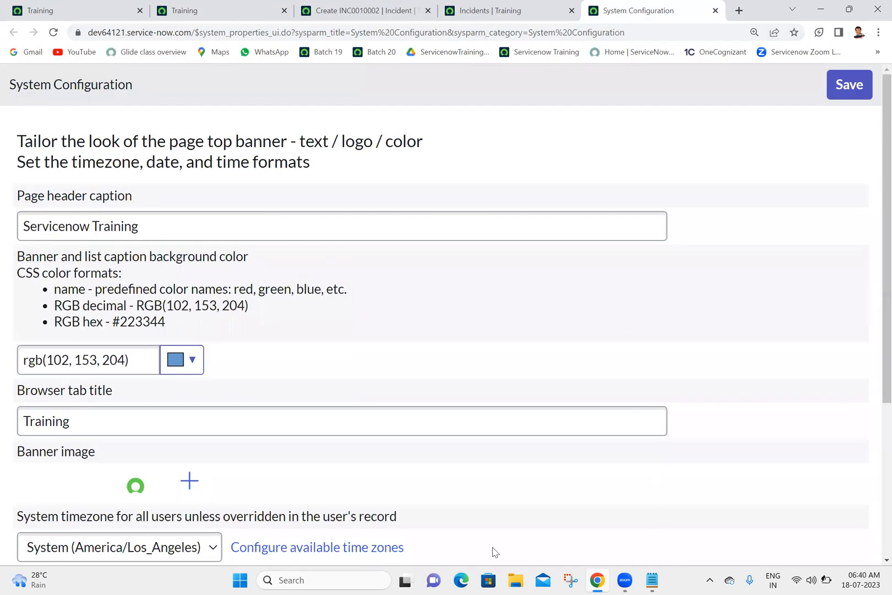
left_click(573, 27)
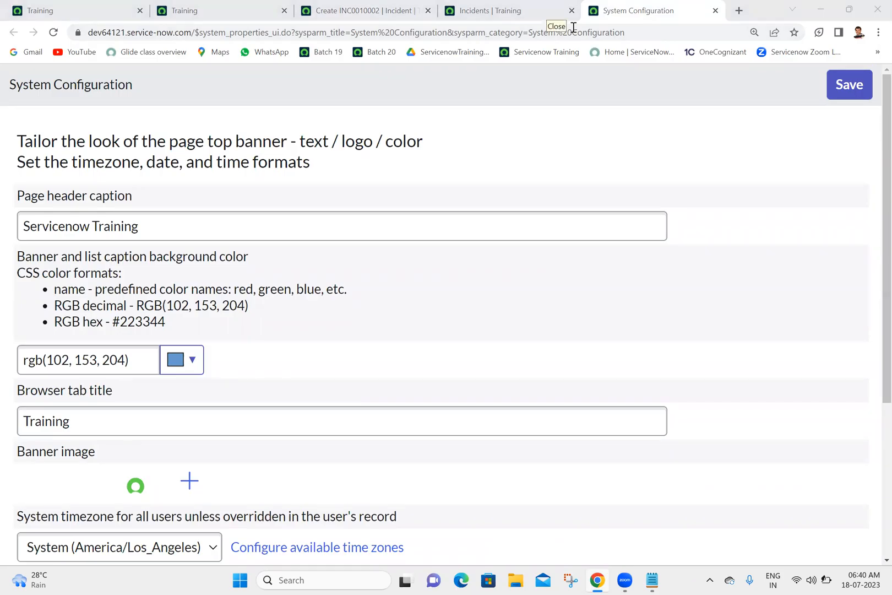
left_click(716, 11)
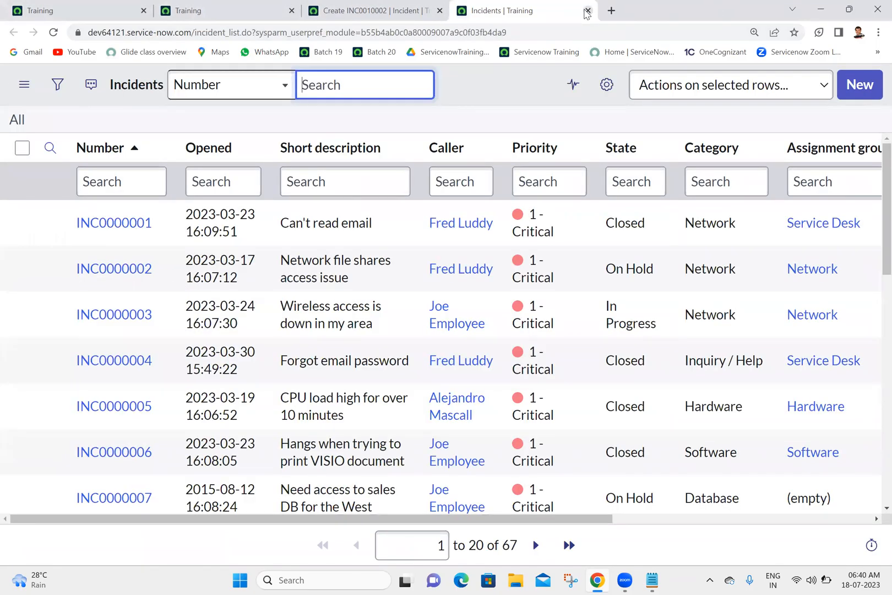
Cancel the time zone choices configuration and look over the System Configuration page it returns to.
left_click(409, 9)
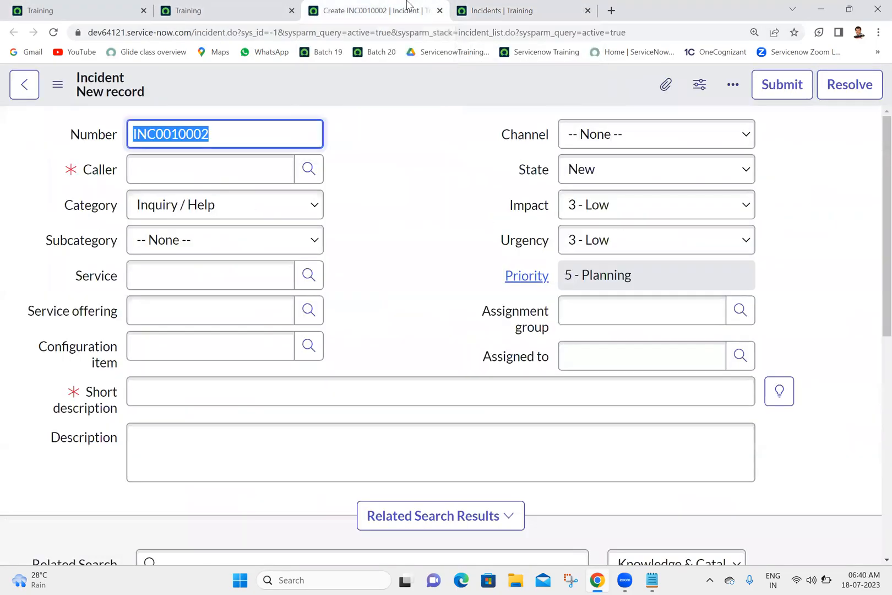
left_click(221, 7)
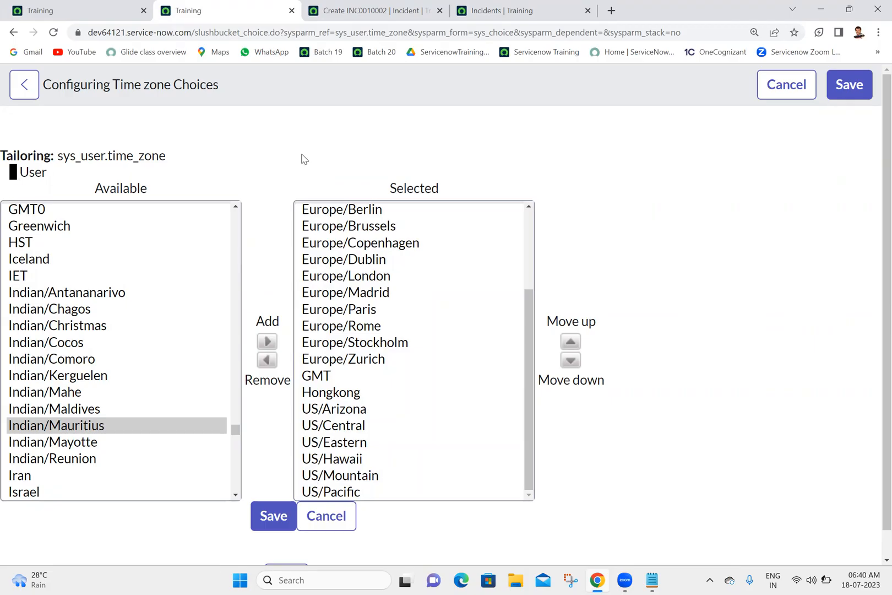
left_click(337, 519)
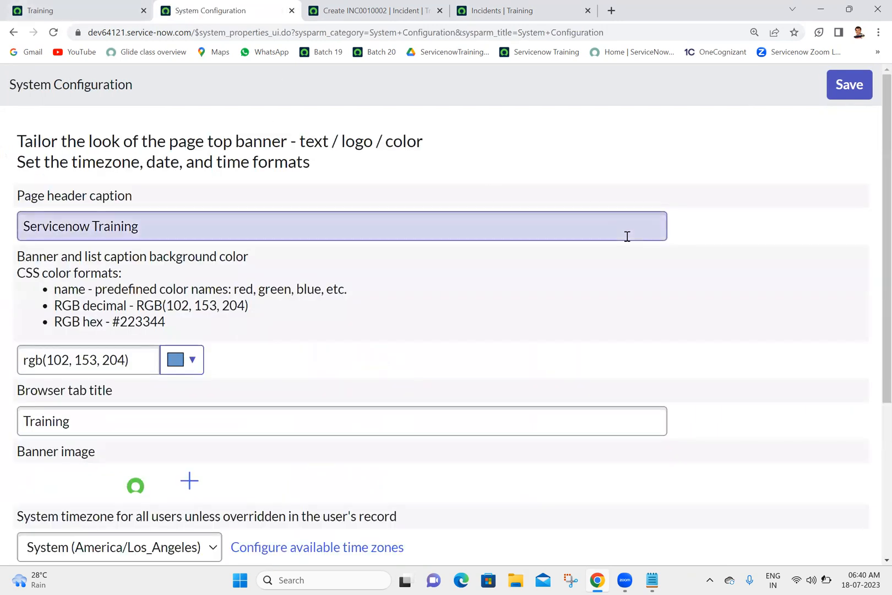
scroll(874, 234, "down", 3)
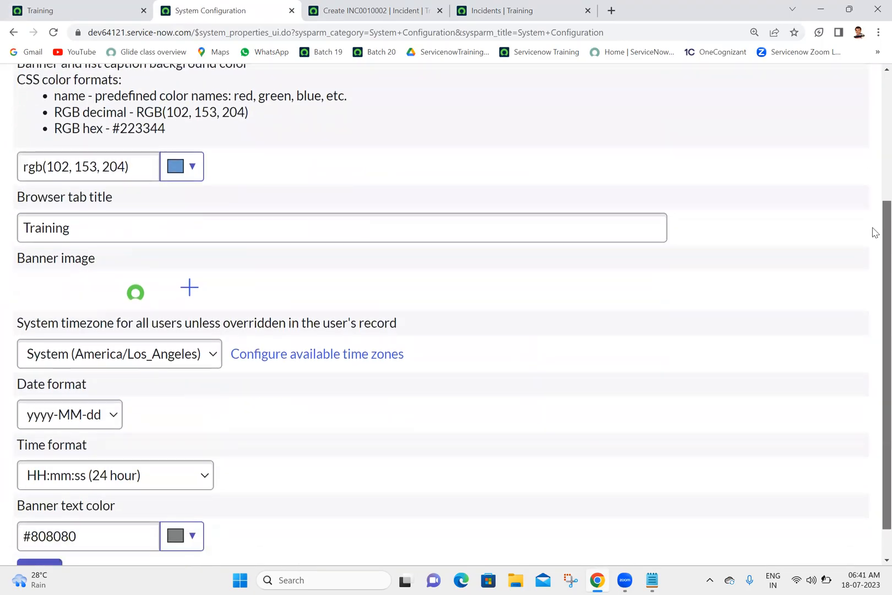
scroll(875, 234, "up", 3)
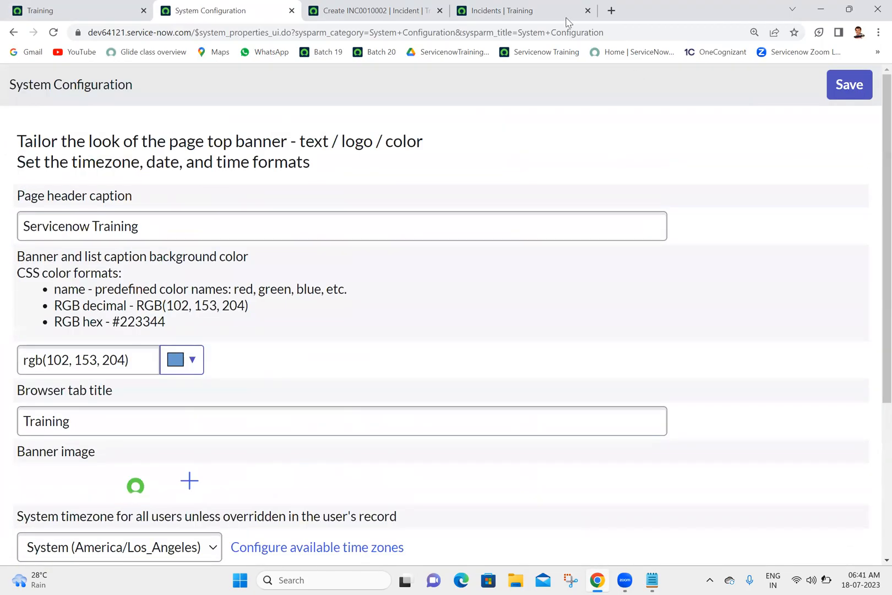
Open the ServiceNow Developers site in a new tab and sign in with the saved account.
left_click(612, 11)
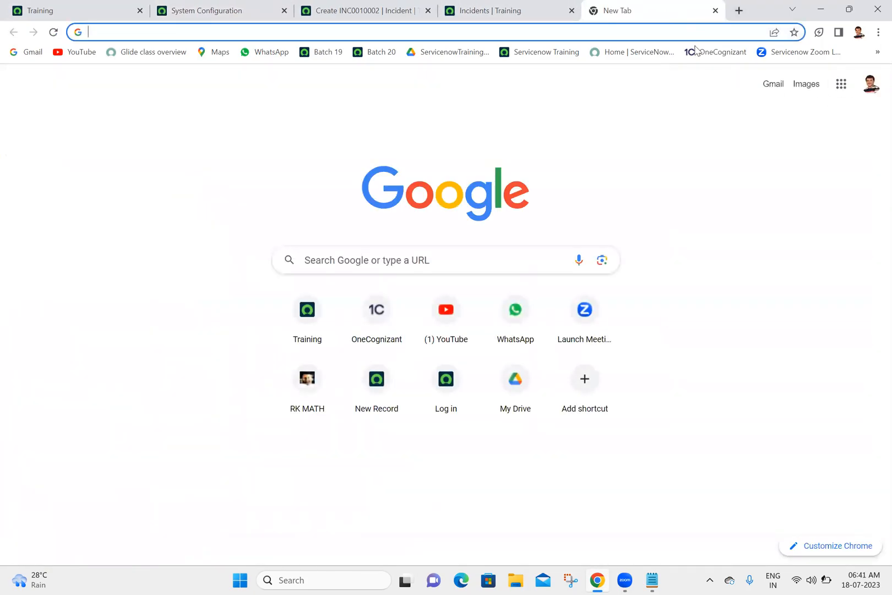
left_click(631, 57)
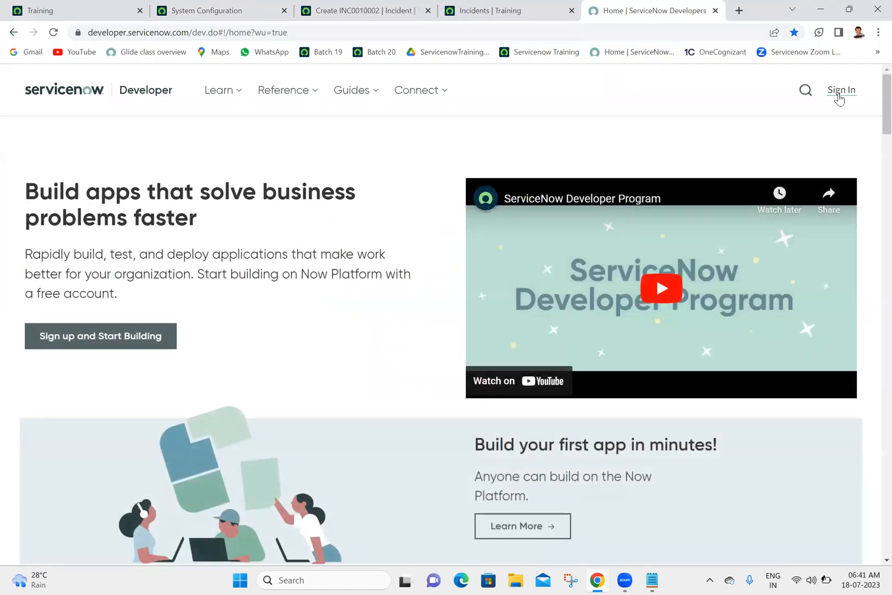
left_click(839, 95)
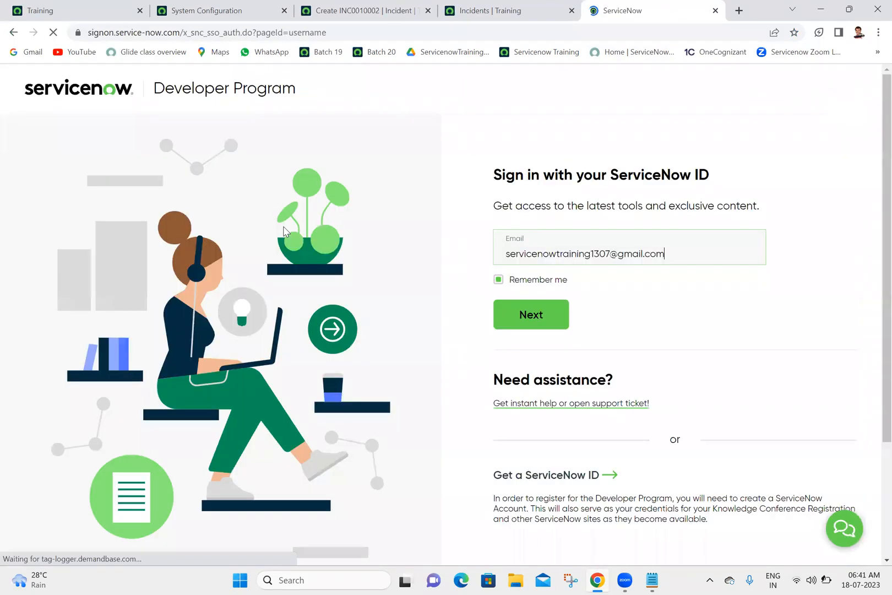
left_click(553, 314)
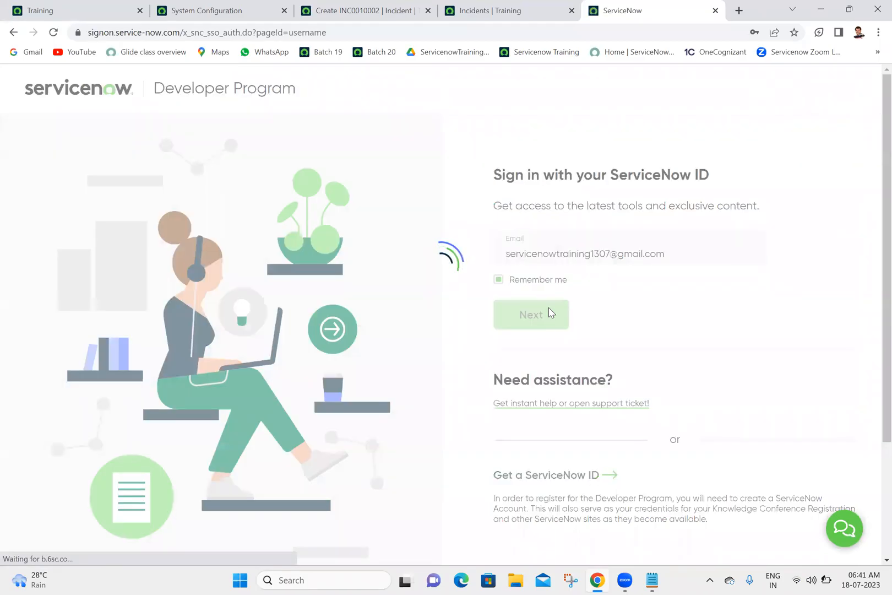
left_click(534, 332)
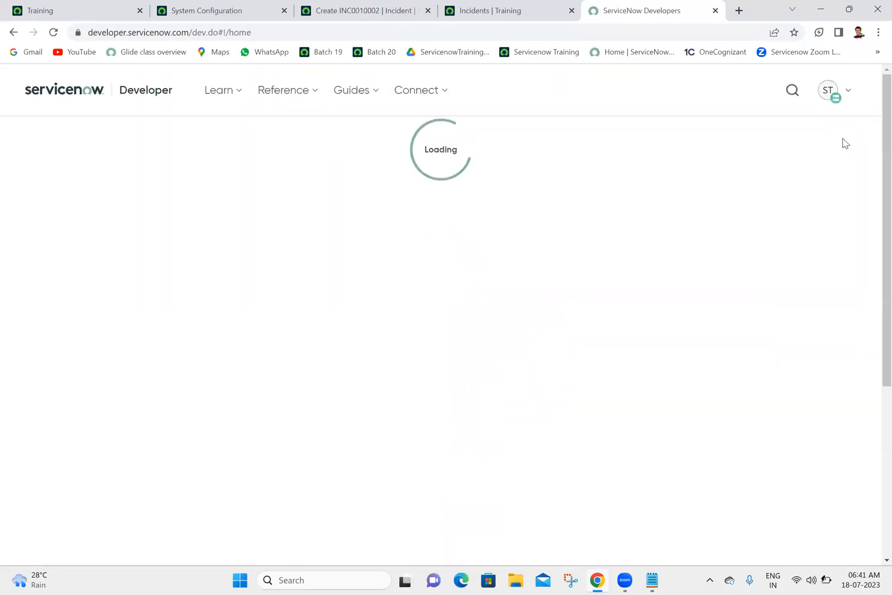
View the developer account's profile and examine its personal information, including the country, and its roles.
left_click(834, 95)
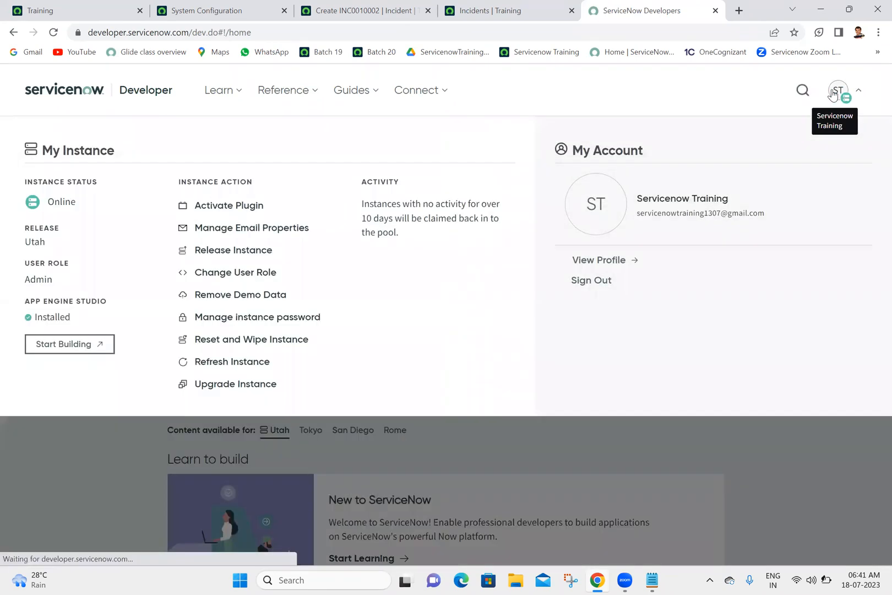
left_click(594, 267)
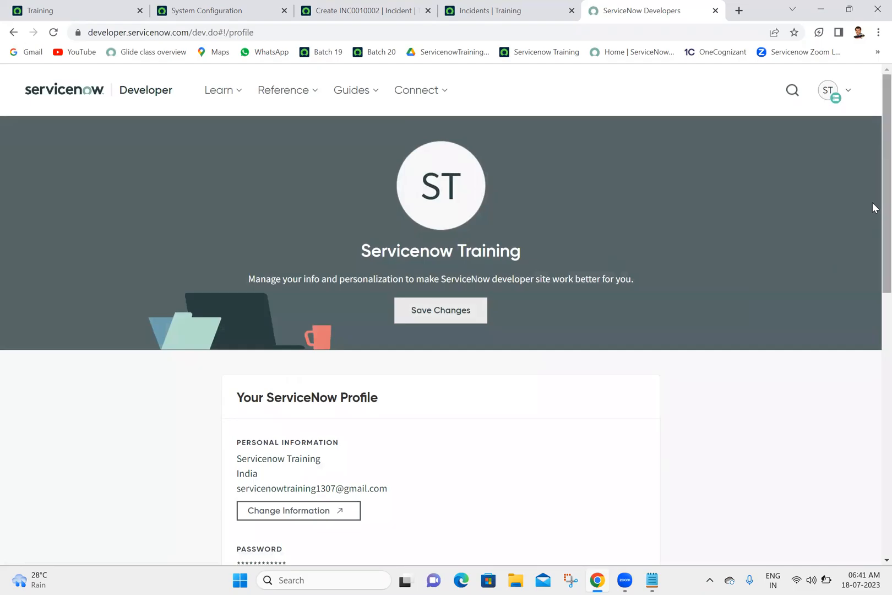
scroll(873, 205, "down", 3)
scroll(875, 308, "down", 2)
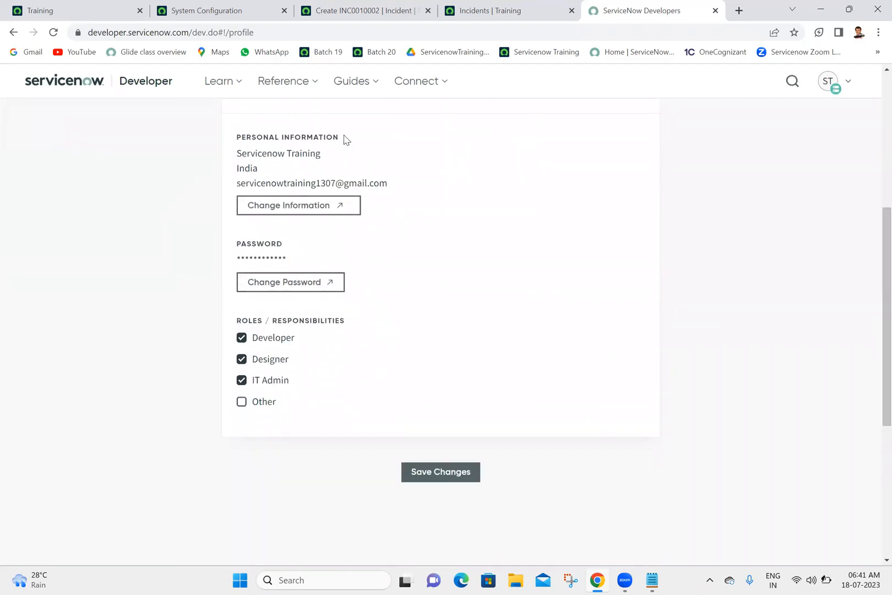
double_click(246, 168)
left_click(759, 198)
left_click_drag(872, 256, 872, 128)
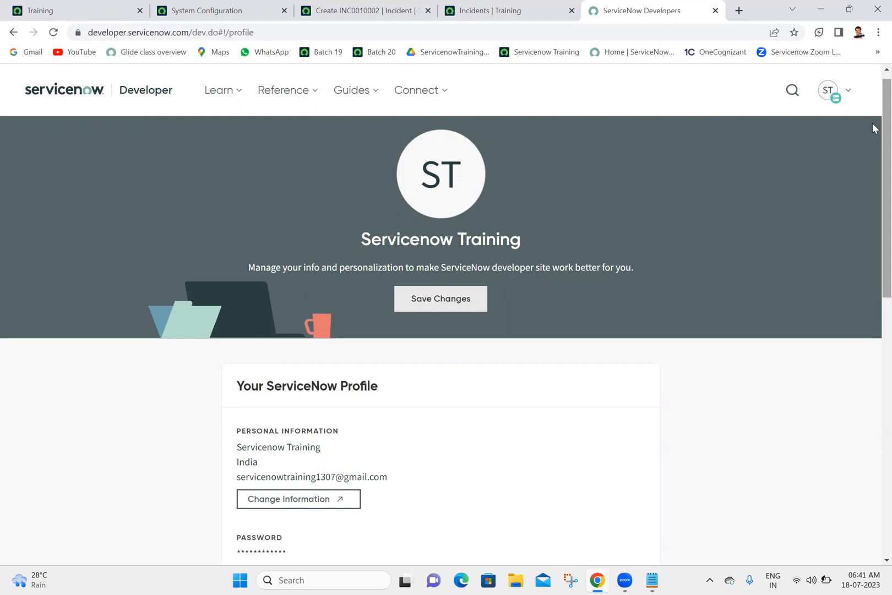
Return to the System Configuration page and review its timezone, date format and time format settings.
left_click(212, 6)
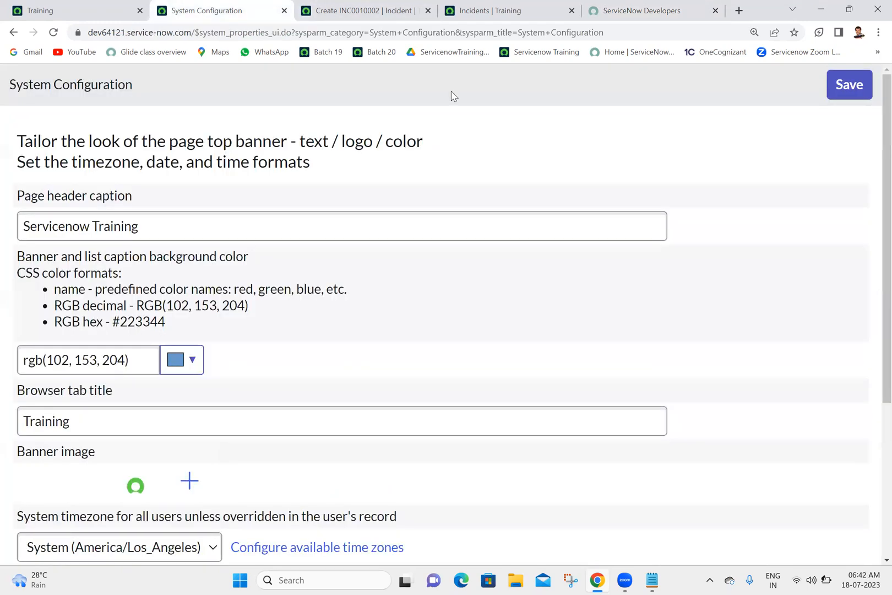
scroll(874, 244, "down", 4)
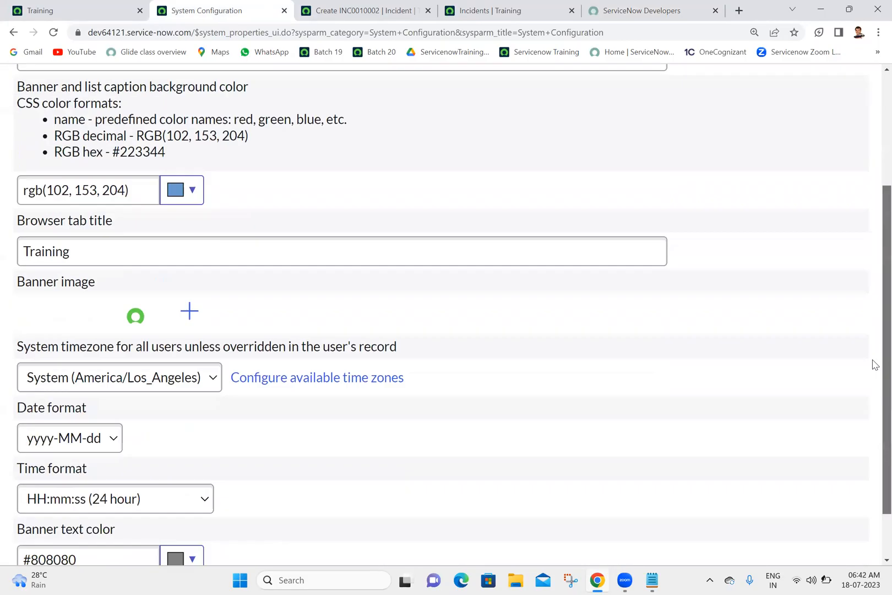
scroll(874, 337, "up", 4)
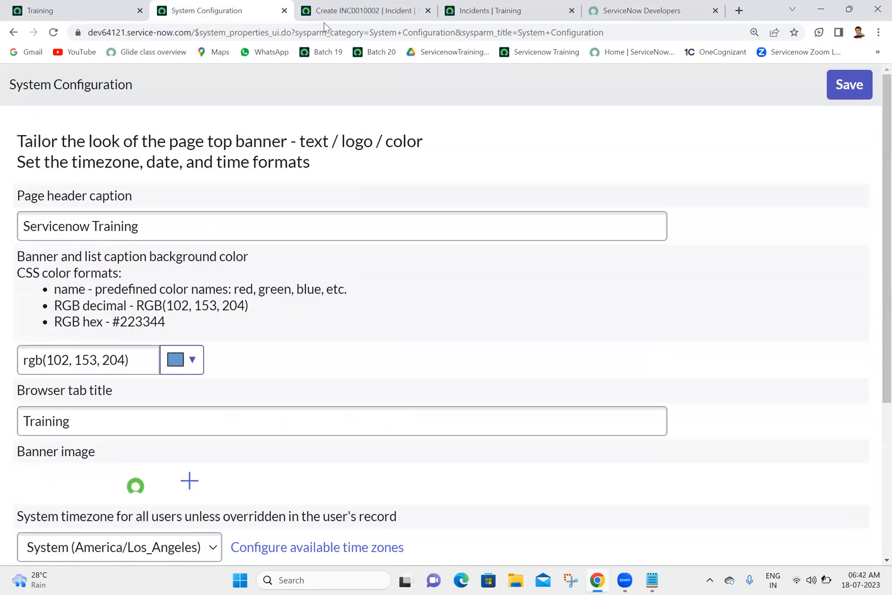
Close the System Configuration, new incident, Incidents list and ServiceNow Developers tabs, keeping only the Training instance home page.
left_click(284, 10)
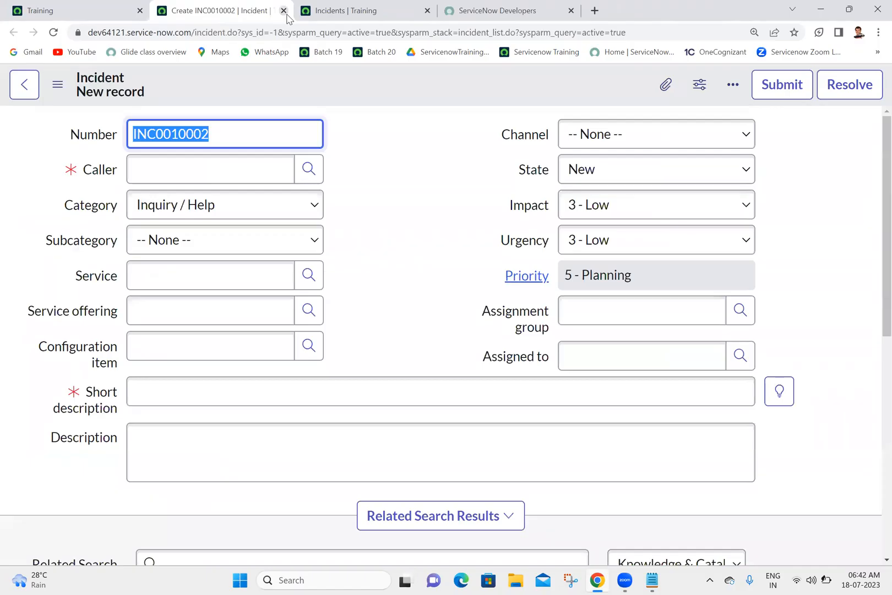
left_click(284, 10)
left_click(284, 10)
left_click(283, 11)
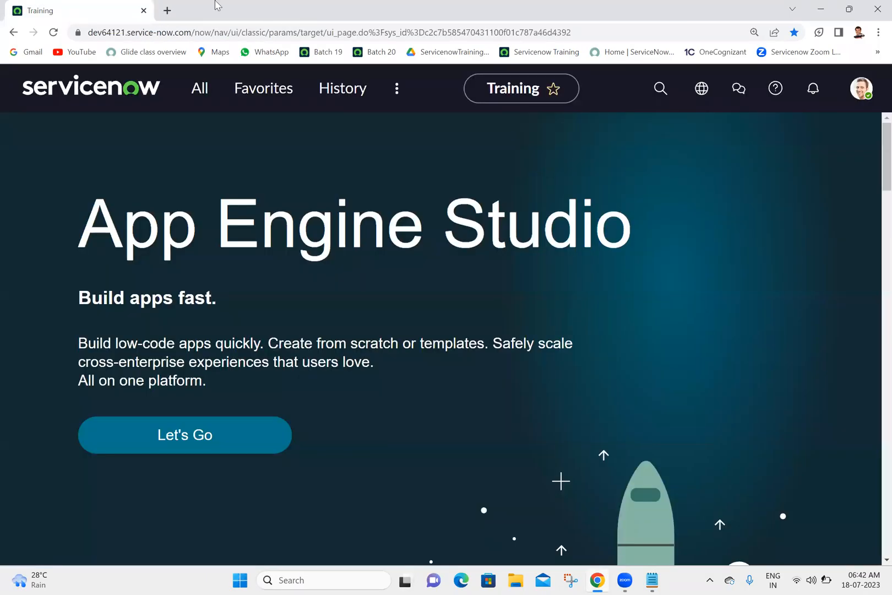
Find the Basic Configuration UI16 page with the filter "basic" and open it in a new browser tab.
left_click(212, 98)
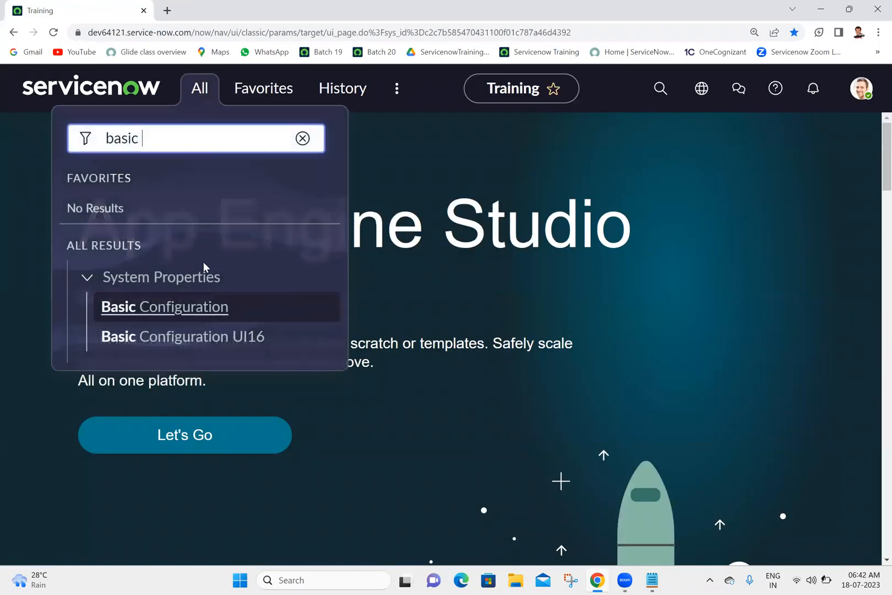
middle_click(194, 341)
left_click(231, 3)
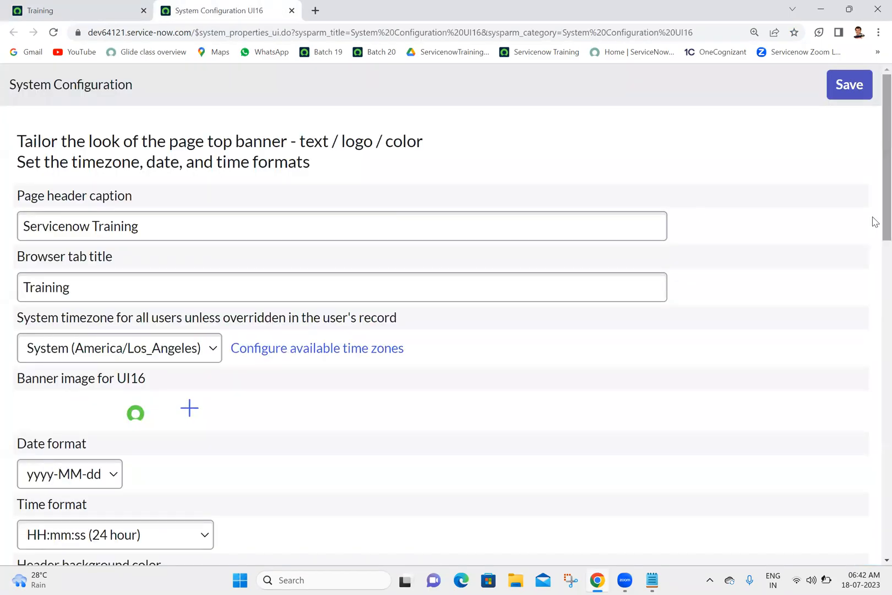
scroll(875, 226, "down", 2)
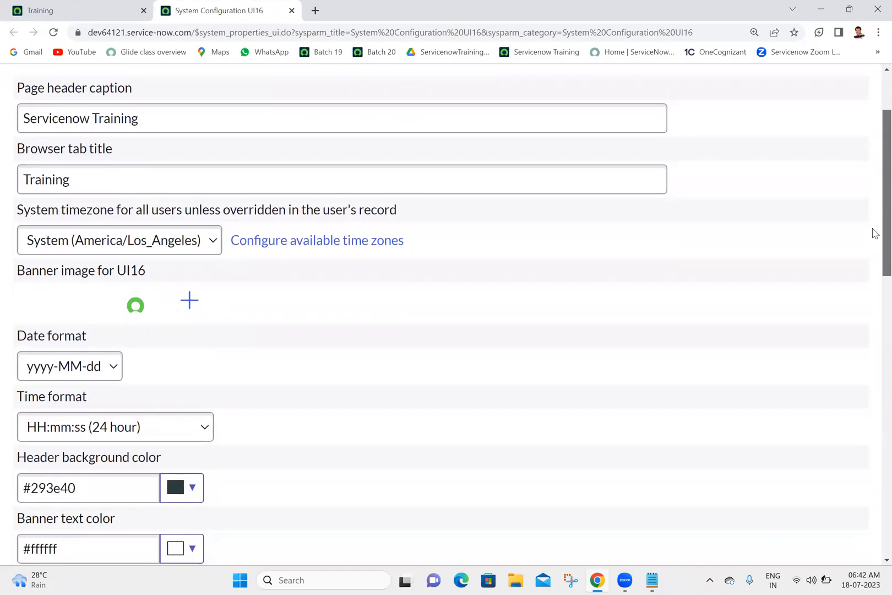
scroll(793, 248, "down", 1)
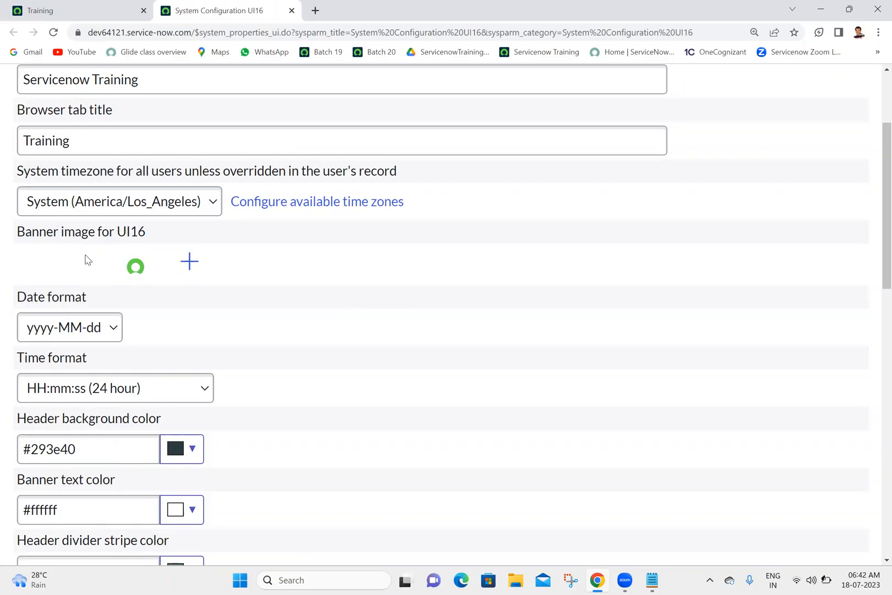
left_click(315, 11)
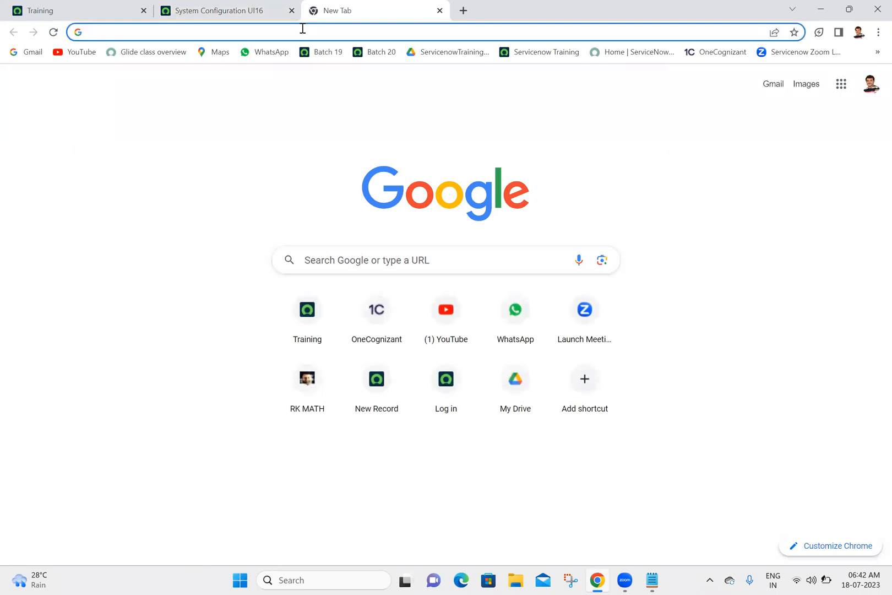
left_click(302, 28)
left_click(182, 9)
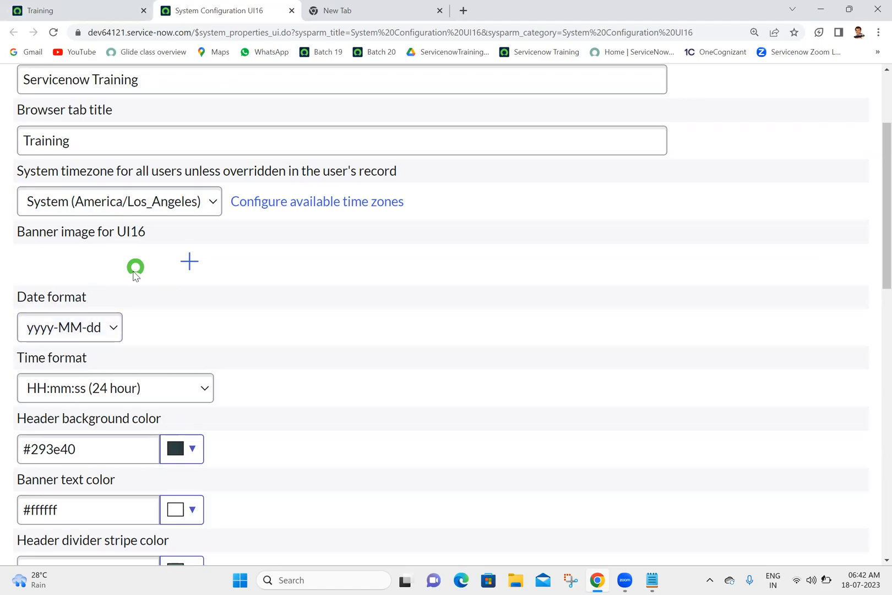
Examine the upload option for the UI16 banner image and compare it with the logo on the Training home page, without choosing a file.
left_click(188, 265)
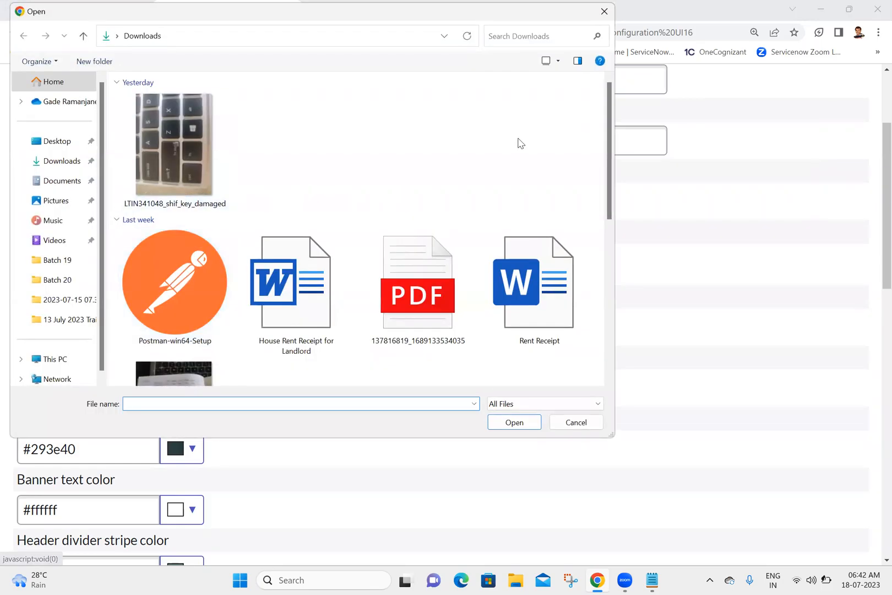
left_click_drag(609, 157, 599, 134)
left_click(604, 12)
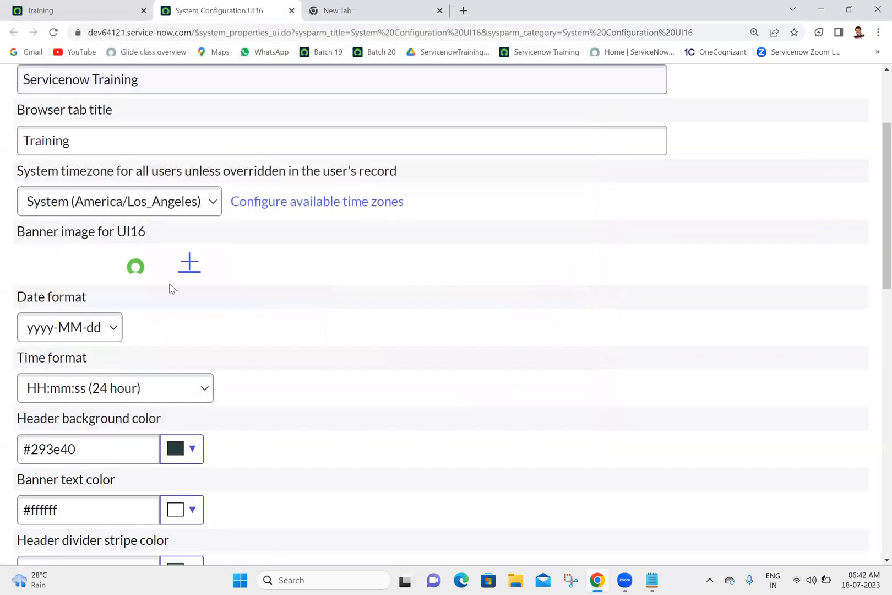
left_click(77, 7)
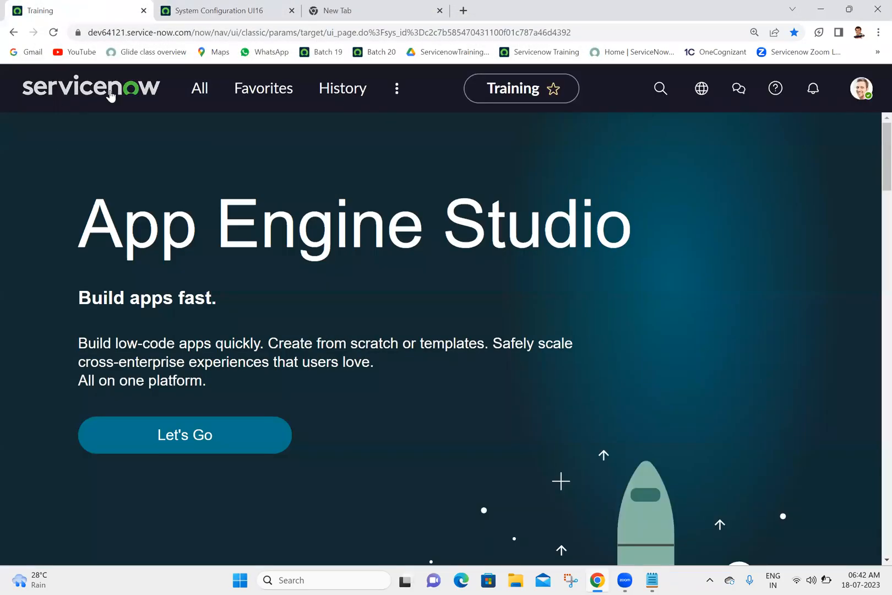
left_click(221, 8)
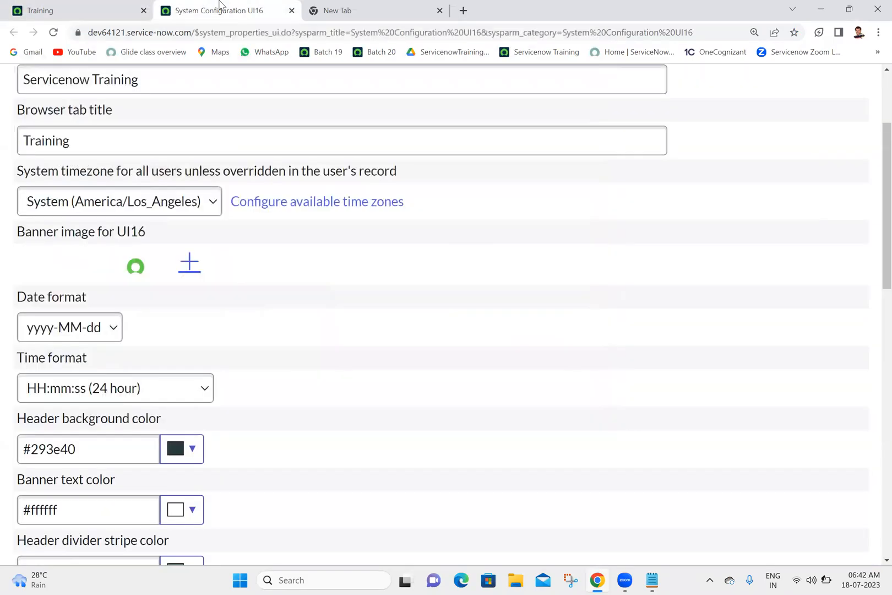
left_click(195, 261)
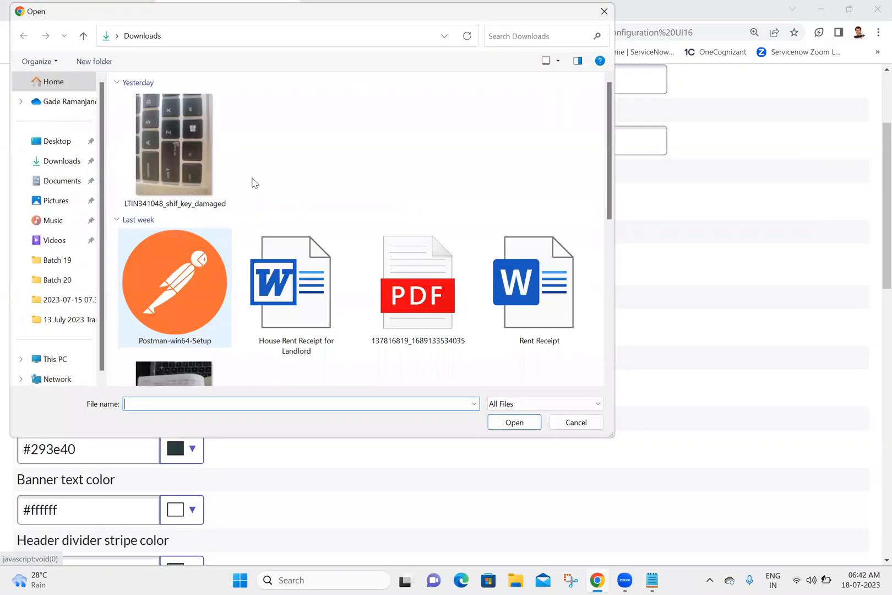
left_click(604, 11)
left_click(65, 8)
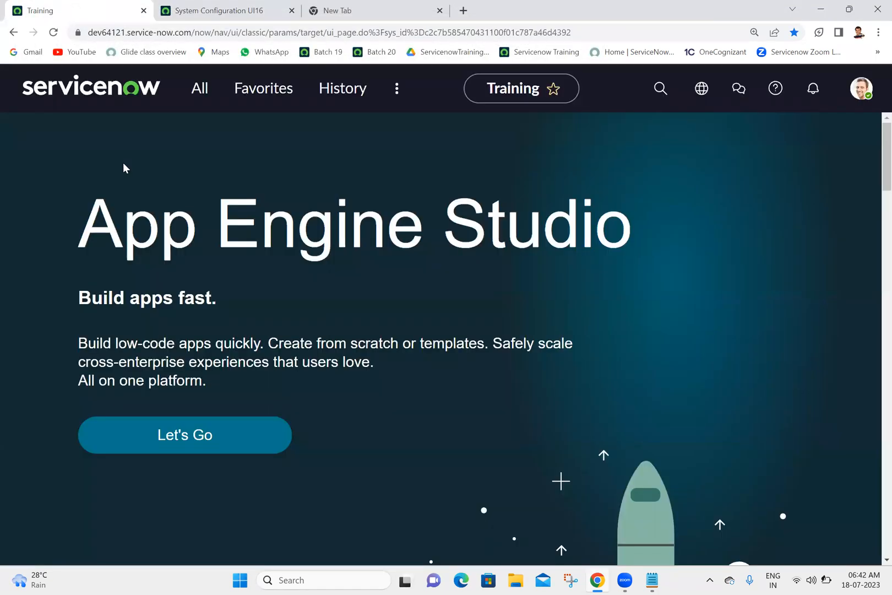
left_click(266, 6)
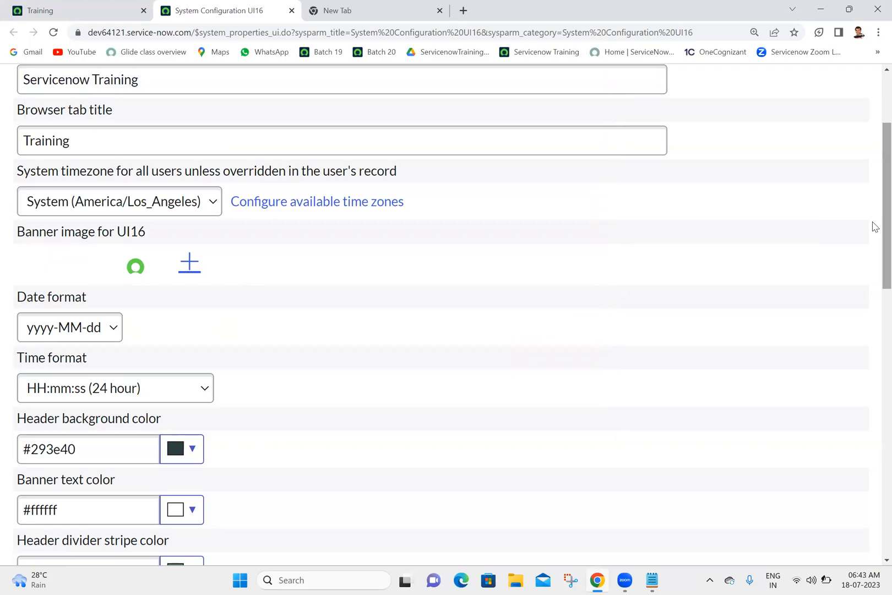
Review the available Date format options on the System Configuration page without changing the selection.
left_click_drag(883, 223, 883, 273)
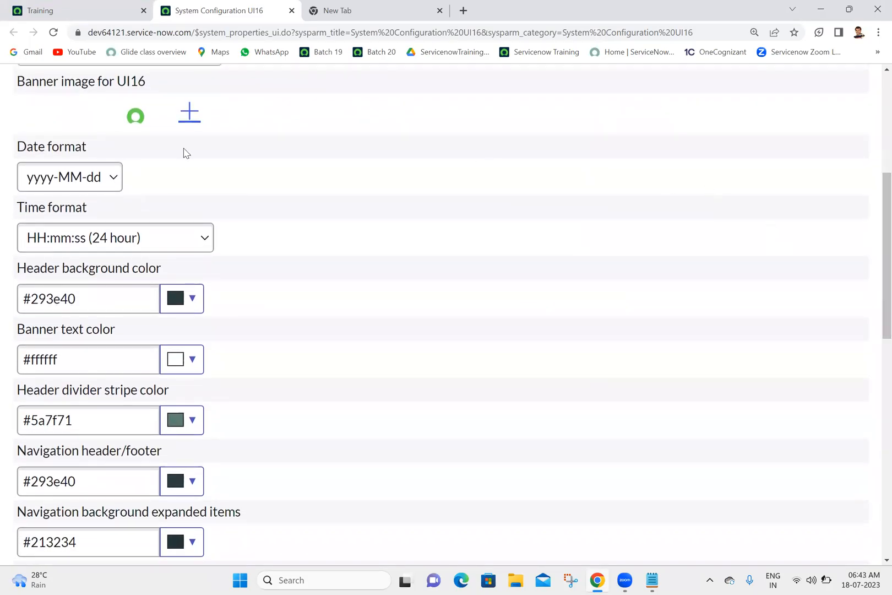
left_click(77, 174)
left_click(77, 175)
left_click(77, 175)
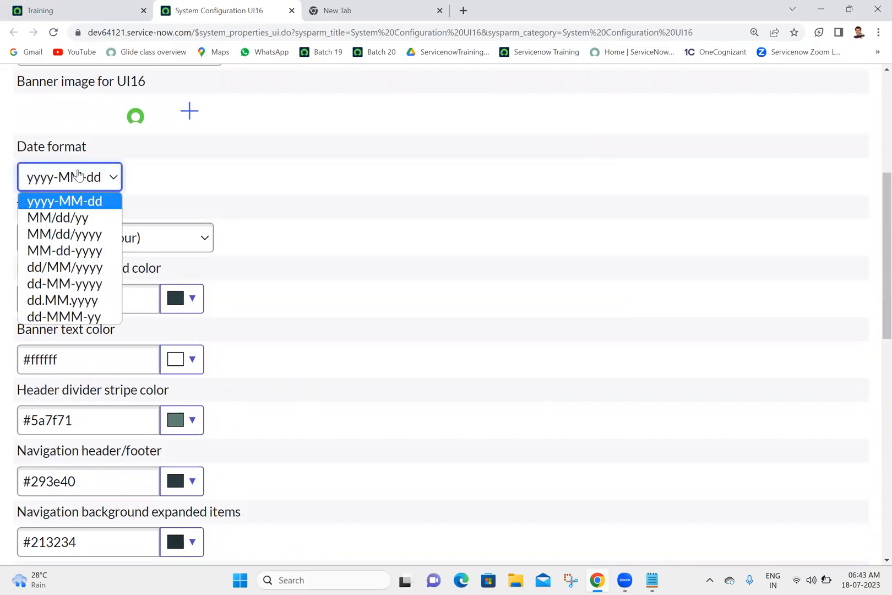
left_click(78, 175)
left_click(78, 175)
left_click(78, 174)
left_click(77, 174)
left_click(77, 174)
left_click(77, 174)
left_click(77, 174)
left_click(77, 174)
left_click(78, 174)
left_click(77, 174)
left_click(77, 175)
left_click(78, 174)
left_click(77, 175)
left_click(79, 176)
left_click(79, 175)
left_click(79, 176)
left_click(79, 176)
left_click(78, 176)
left_click(78, 176)
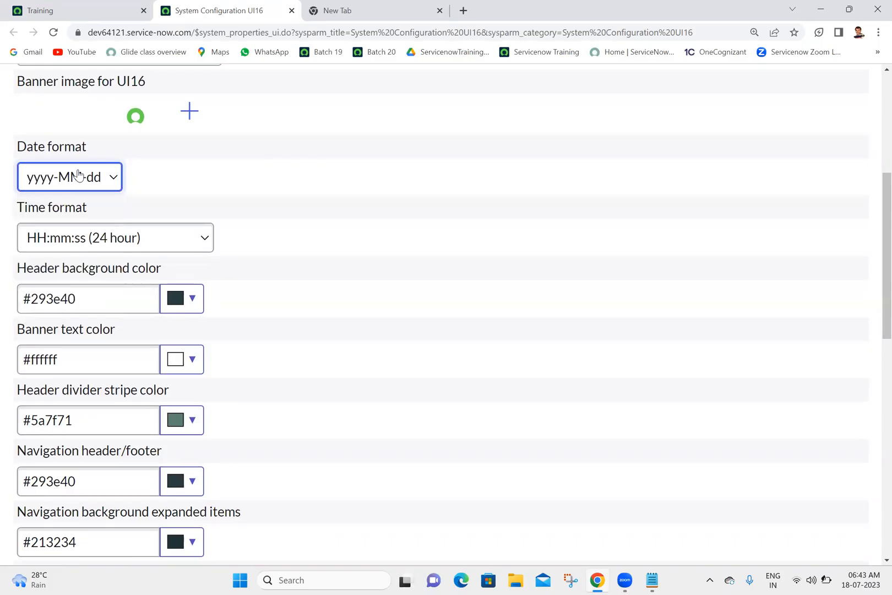
left_click(78, 176)
left_click(78, 174)
left_click(78, 174)
left_click(78, 174)
left_click(79, 175)
left_click(79, 175)
left_click(79, 175)
left_click(79, 175)
left_click(78, 174)
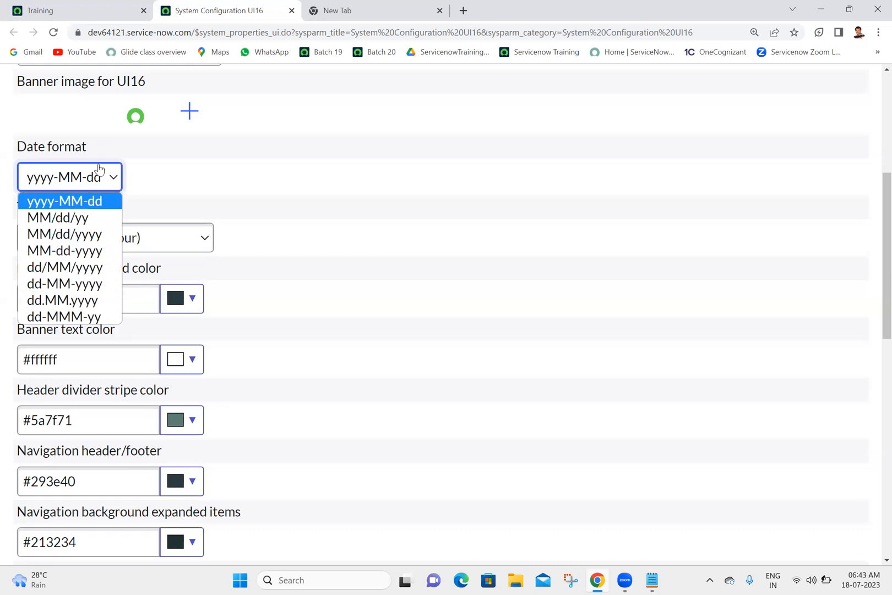
left_click(179, 175)
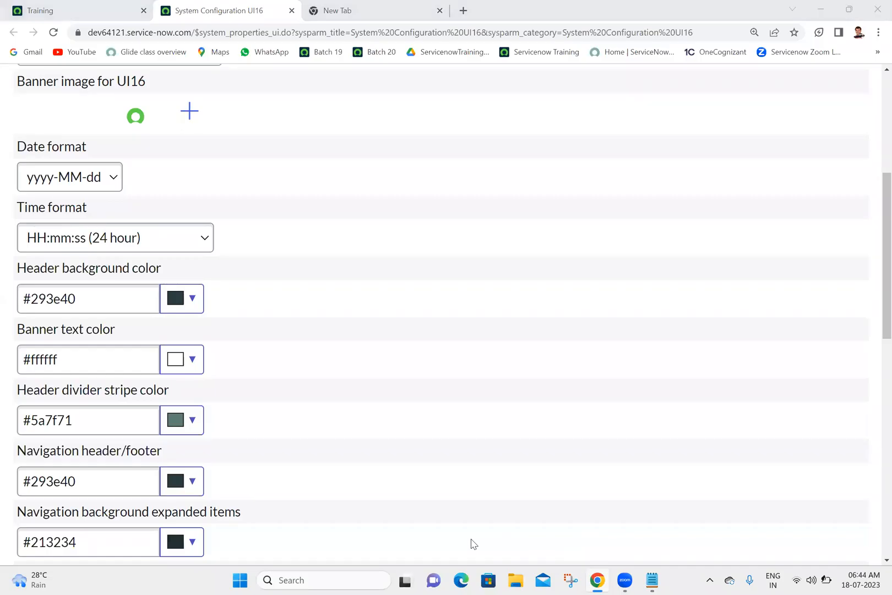
Review the available Time format options on the System Configuration page without changing the selection.
left_click(127, 238)
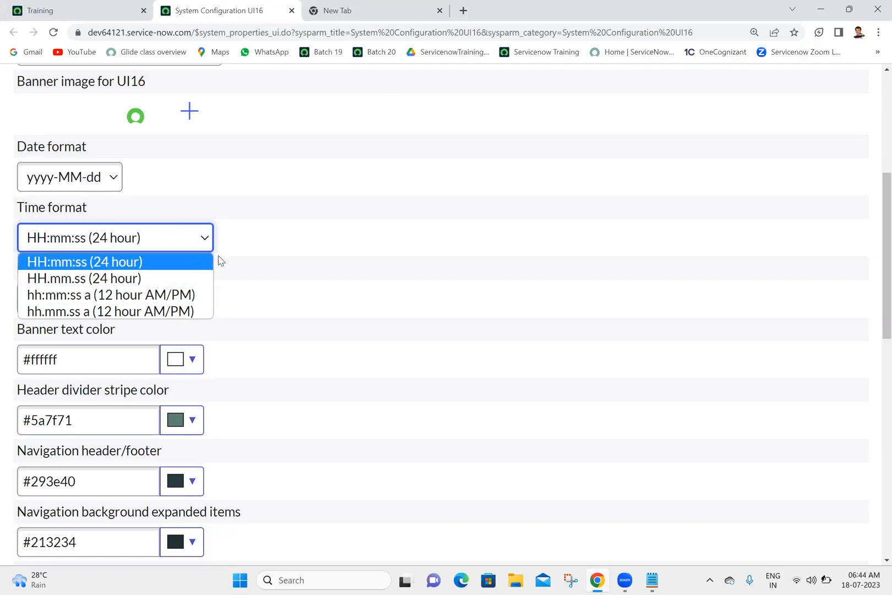
left_click(208, 207)
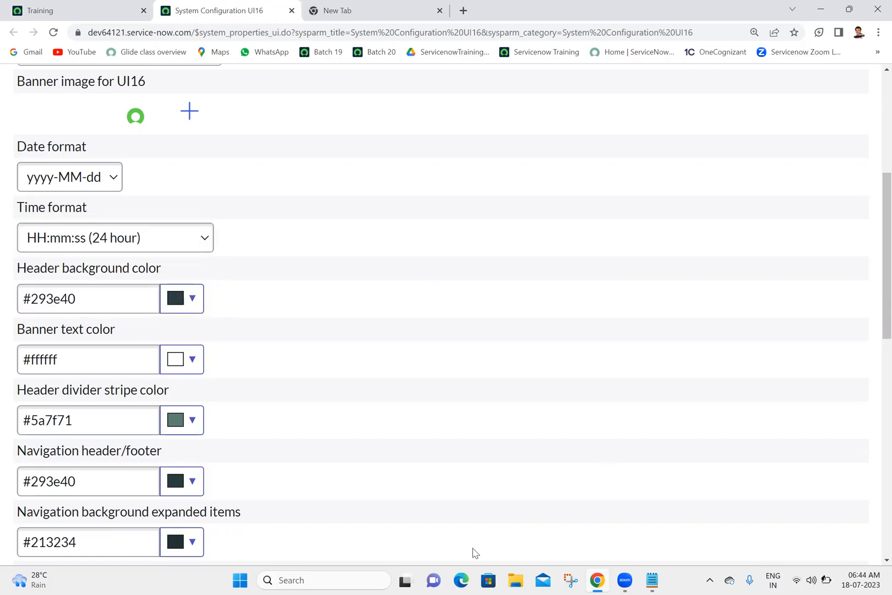
left_click(569, 468)
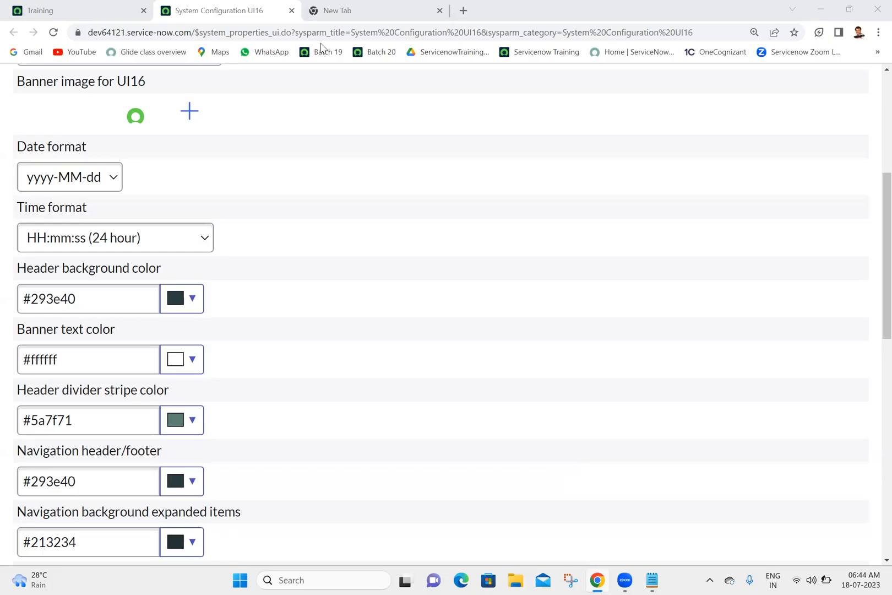
View the Display preferences of the signed-in user on the Training home page and examine the Timezone choices.
left_click(81, 8)
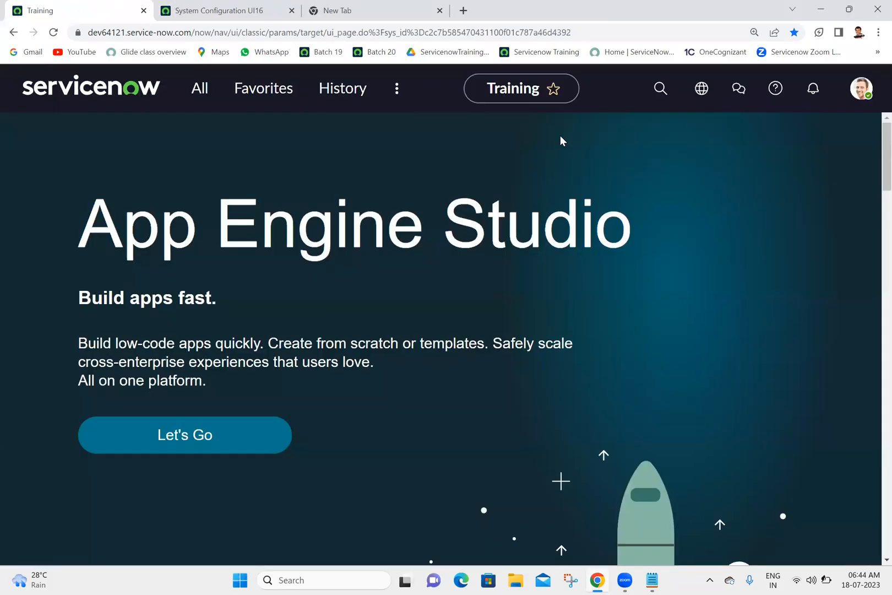
left_click(862, 98)
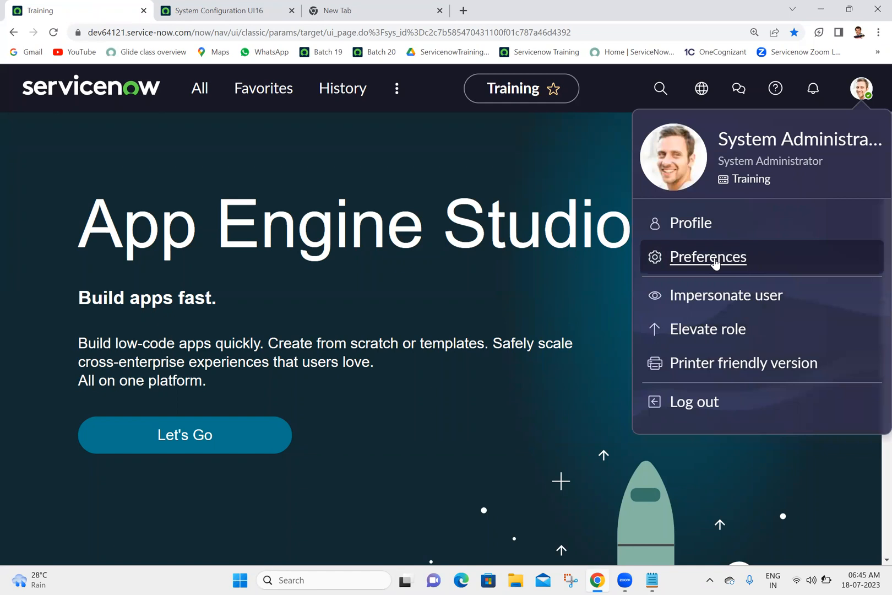
left_click(697, 267)
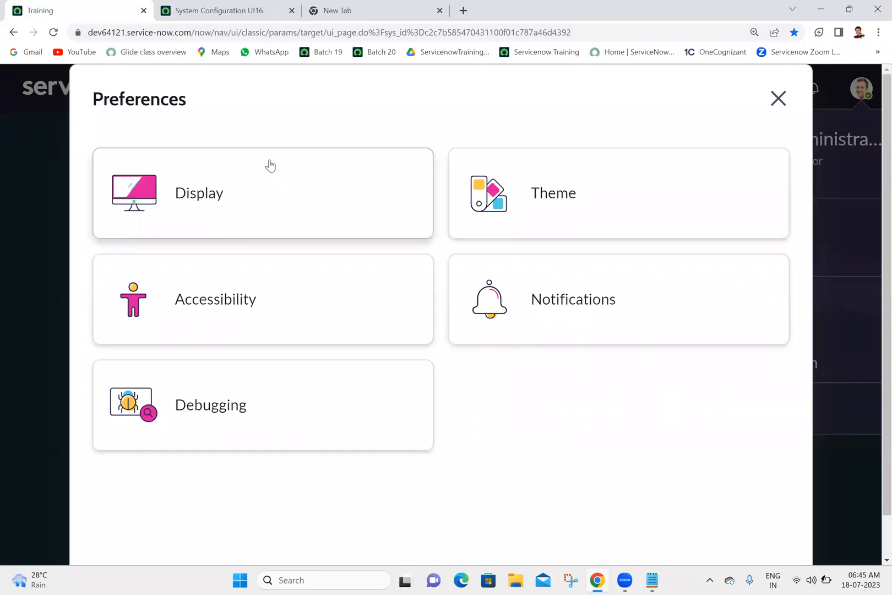
left_click(237, 194)
left_click(210, 498)
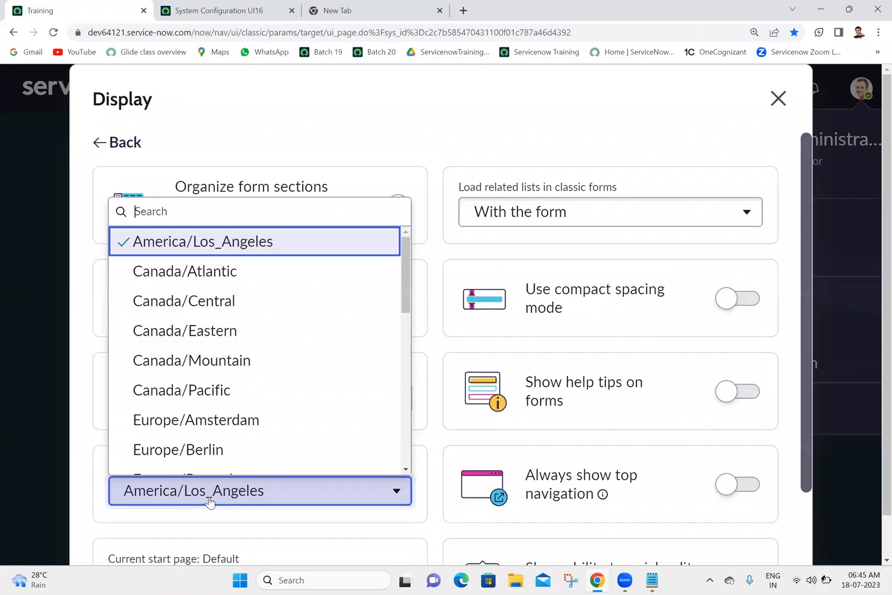
left_click(210, 499)
left_click(210, 499)
left_click(210, 498)
Set the system Time format to hh:mm:ss a (12 hour AM/PM) on the System Configuration page and save the properties.
left_click(231, 6)
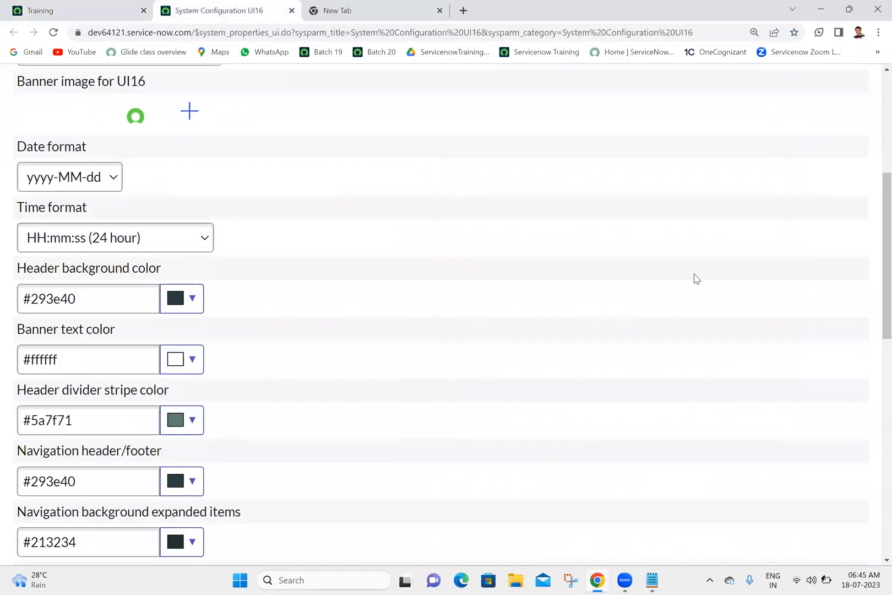
scroll(874, 177, "up", 3)
scroll(874, 176, "up", 1)
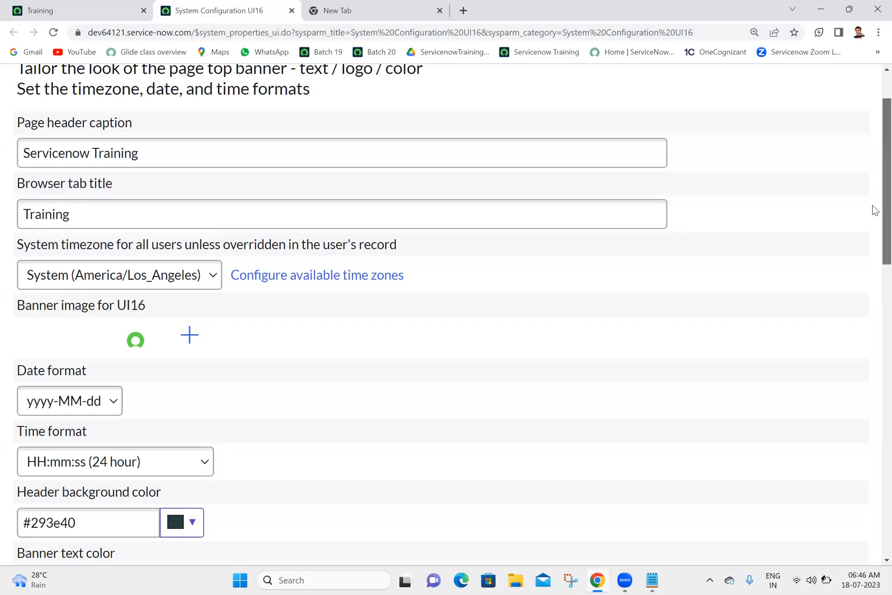
scroll(874, 221, "down", 1)
scroll(874, 242, "down", 2)
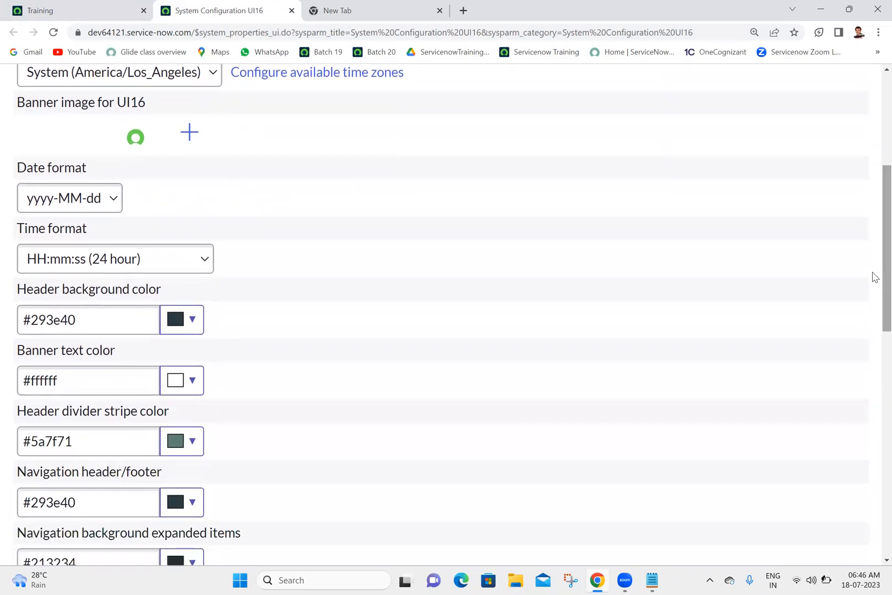
left_click(137, 260)
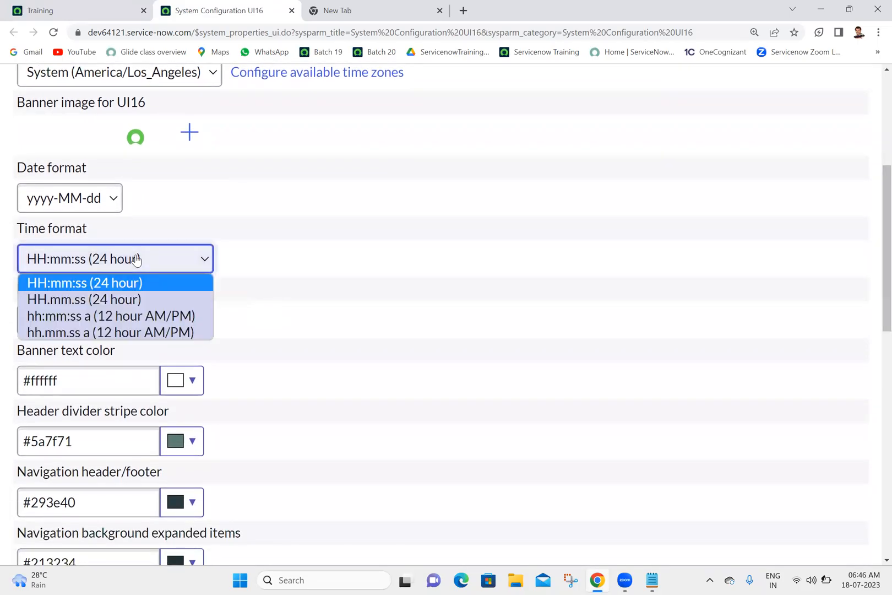
left_click(102, 319)
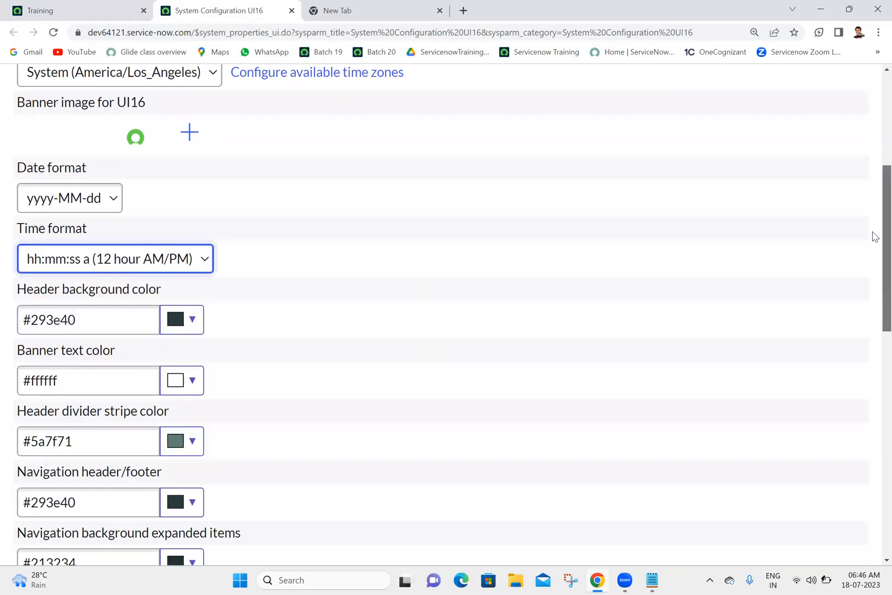
scroll(873, 236, "up", 5)
left_click(850, 98)
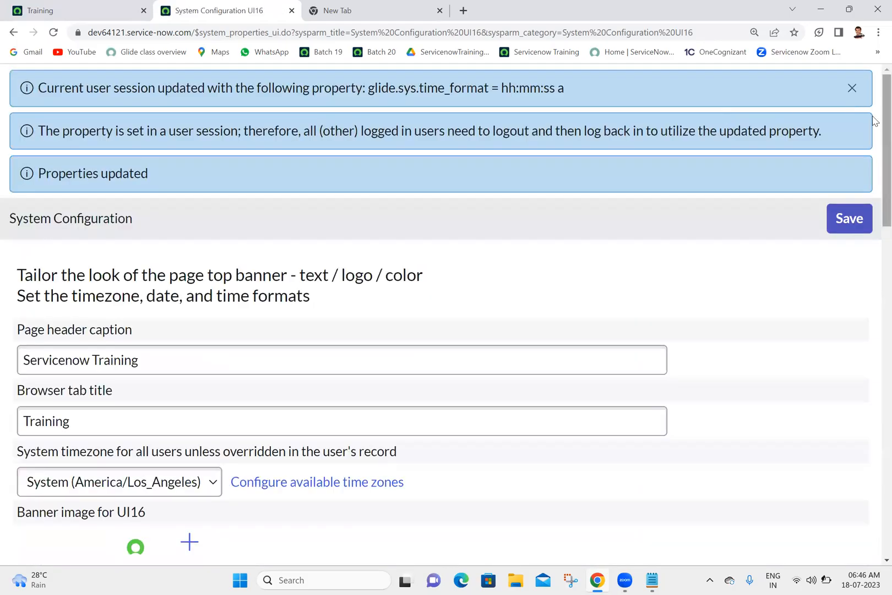
Check the saved Time format on System Configuration, and close the Display preferences on the Training home page.
left_click_drag(875, 121, 874, 283)
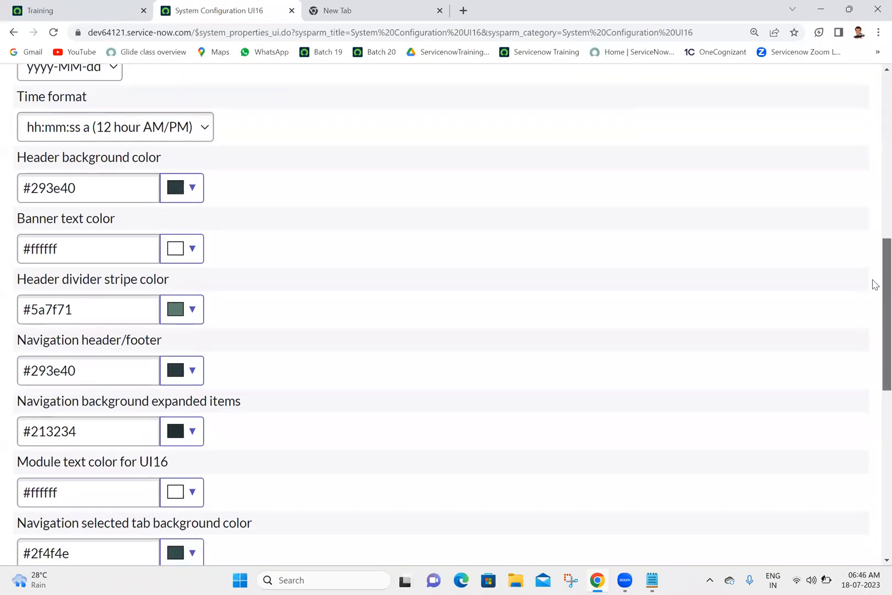
left_click(126, 10)
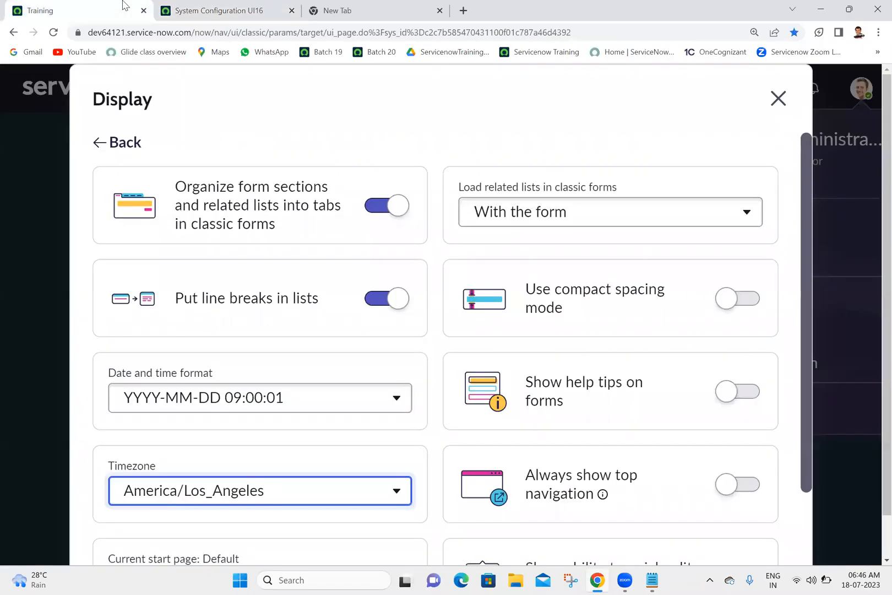
left_click(777, 98)
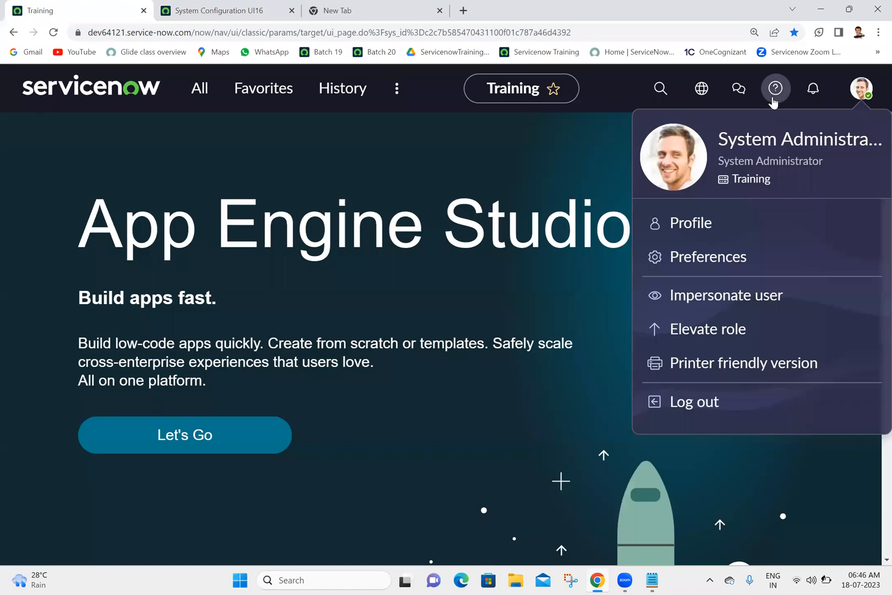
Set the Selected base theme to Cobalt on the System Configuration page and save it, then reload the Training home page.
left_click(226, 9)
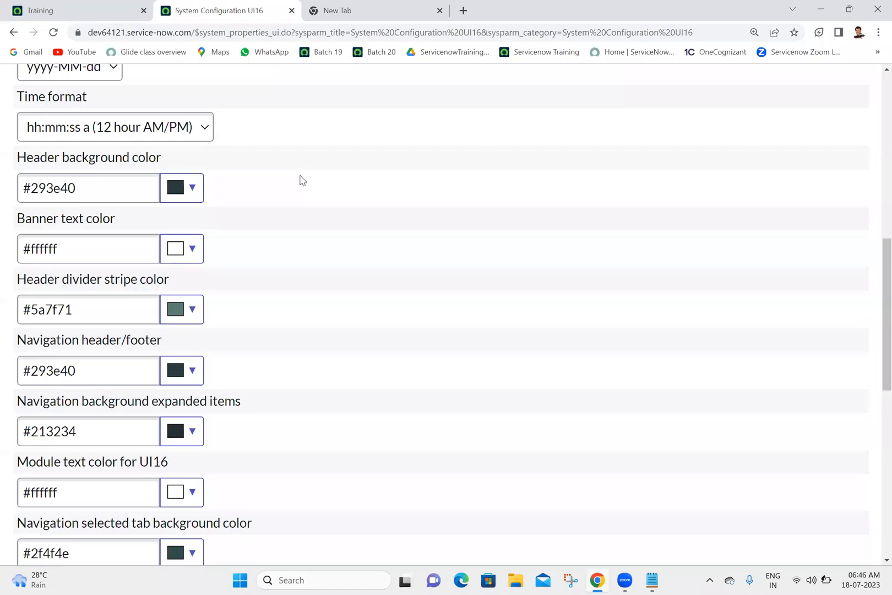
scroll(872, 259, "down", 5)
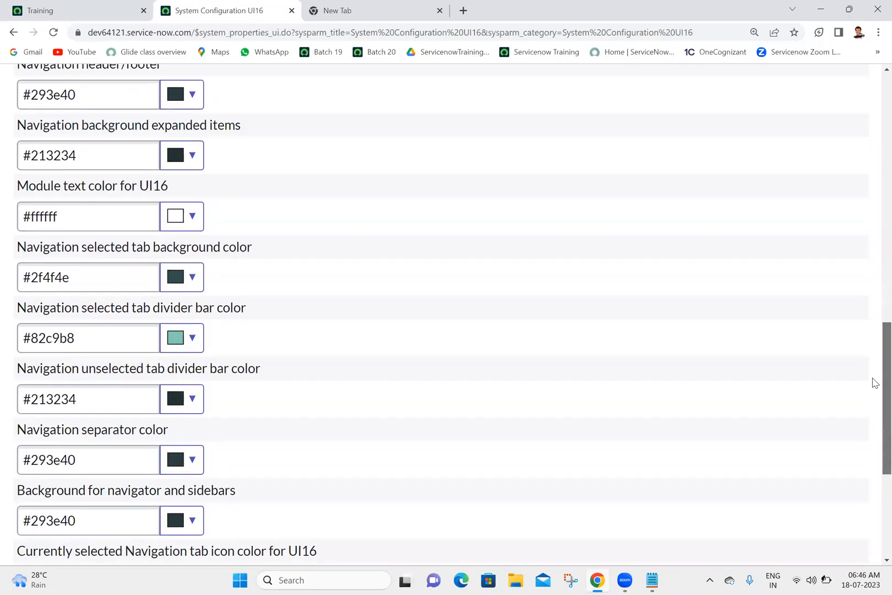
scroll(873, 413, "down", 5)
left_click(157, 509)
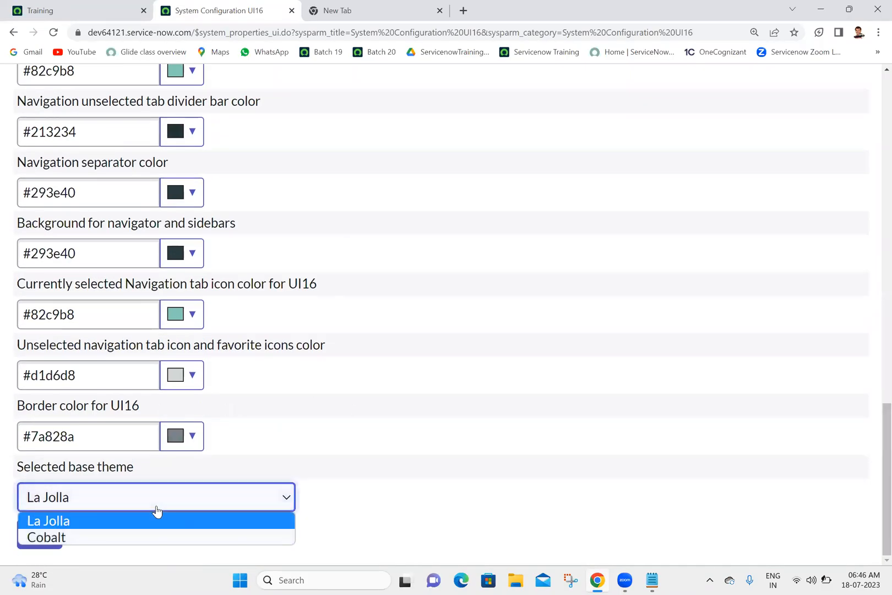
left_click(157, 497)
left_click(157, 497)
left_click(157, 497)
left_click(157, 510)
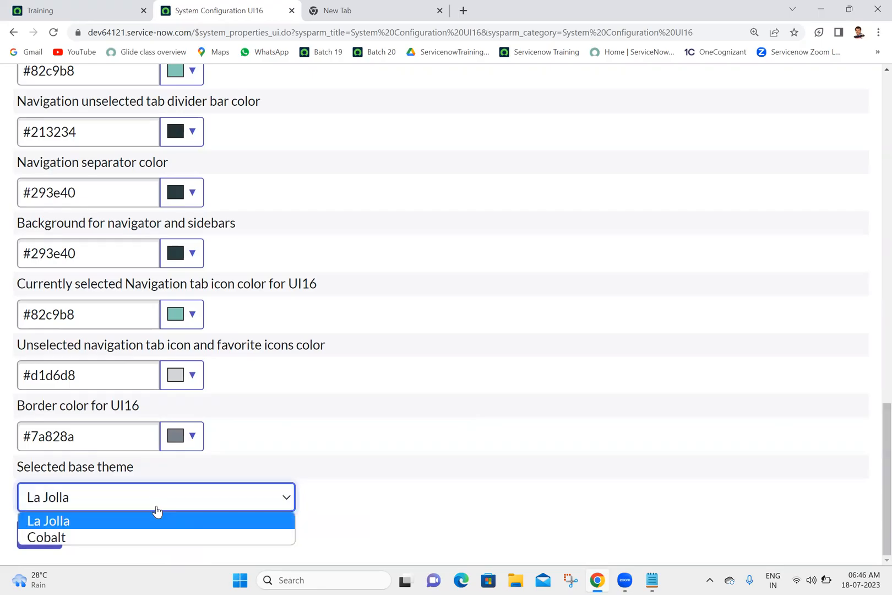
left_click(70, 541)
left_click(39, 536)
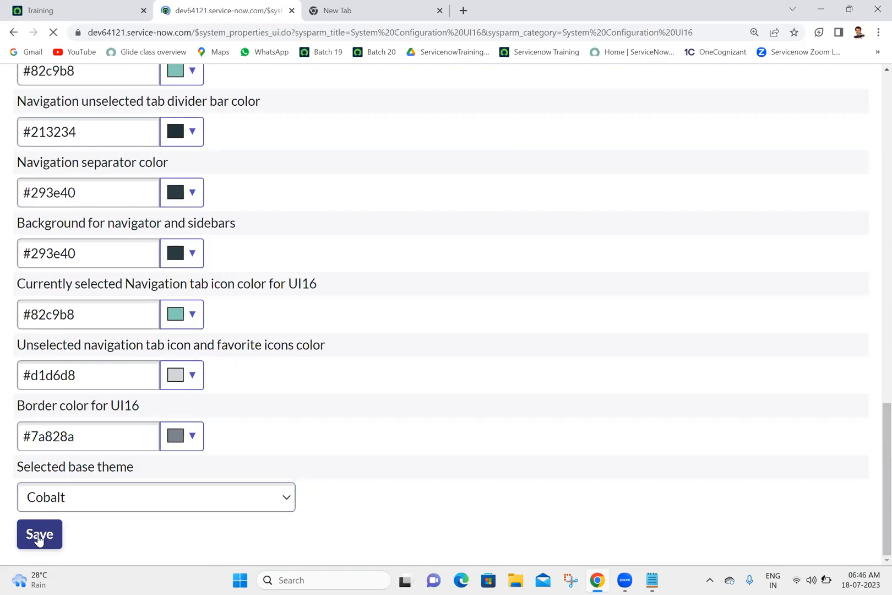
left_click(85, 6)
left_click(54, 33)
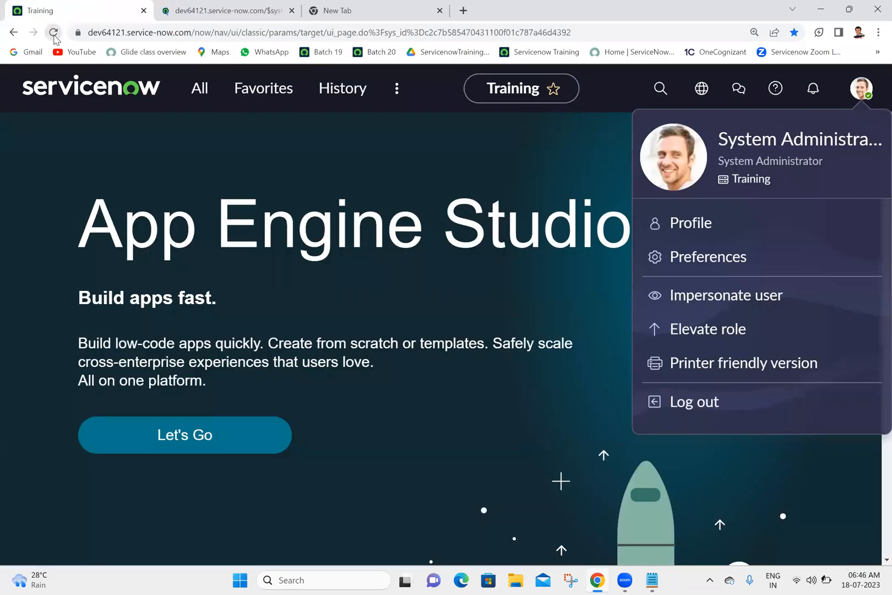
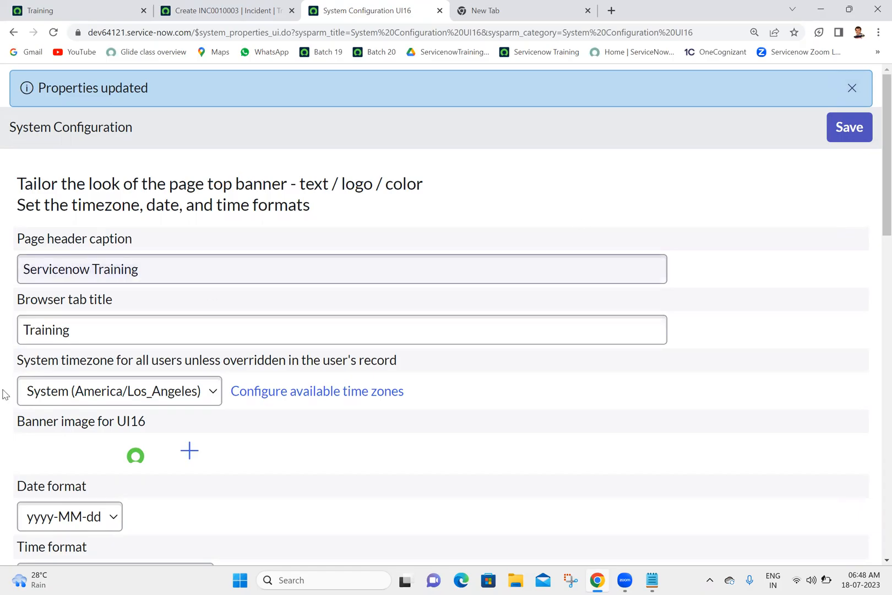
Examine the choices for the system timezone on the System Configuration page without changing the selection.
left_click(128, 396)
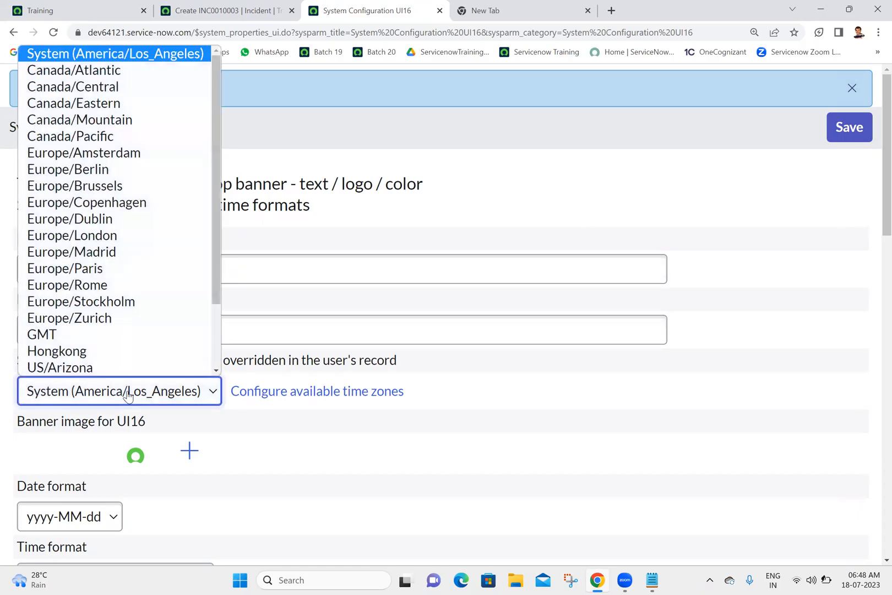
left_click(128, 396)
left_click(128, 397)
left_click(128, 397)
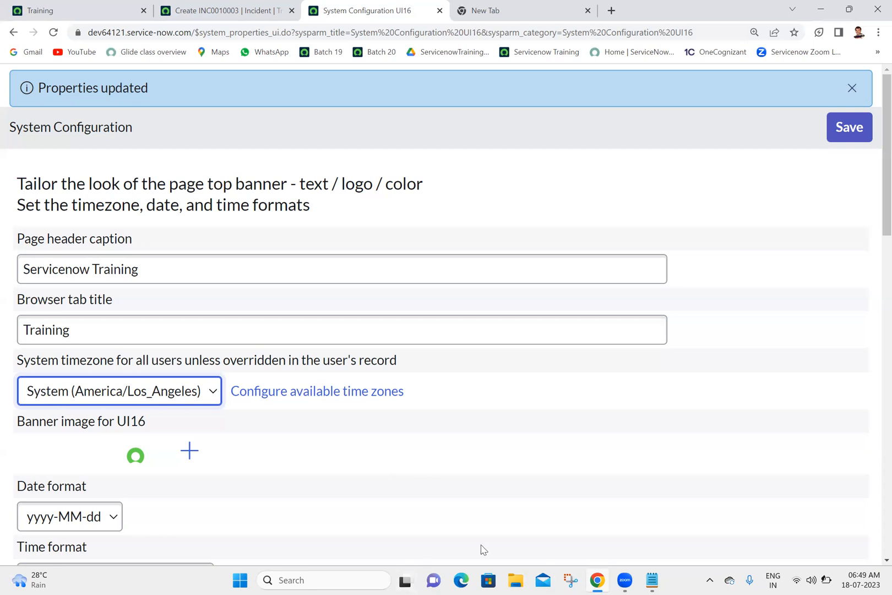
left_click(509, 373)
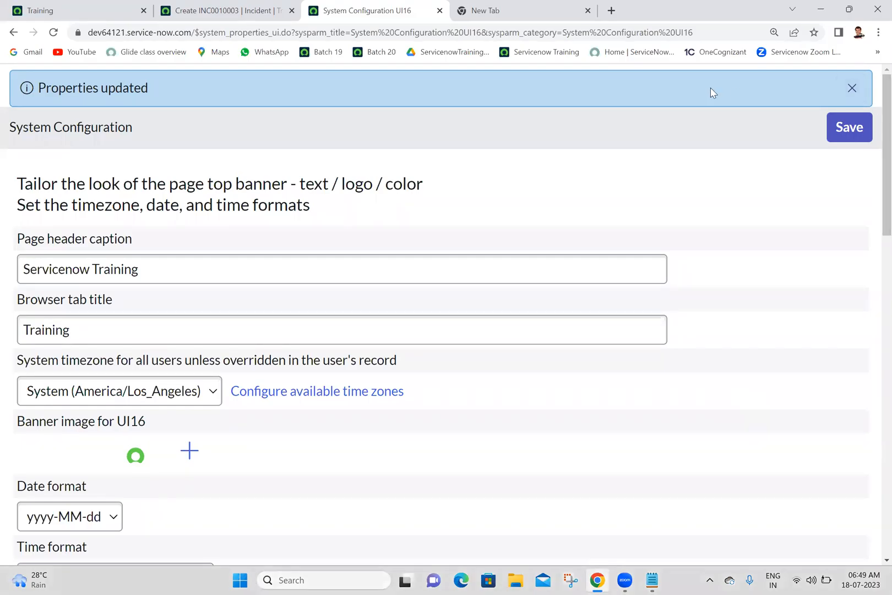
Return to the Training home page and close all the browser pages opened after it.
left_click(14, 7)
right_click(15, 6)
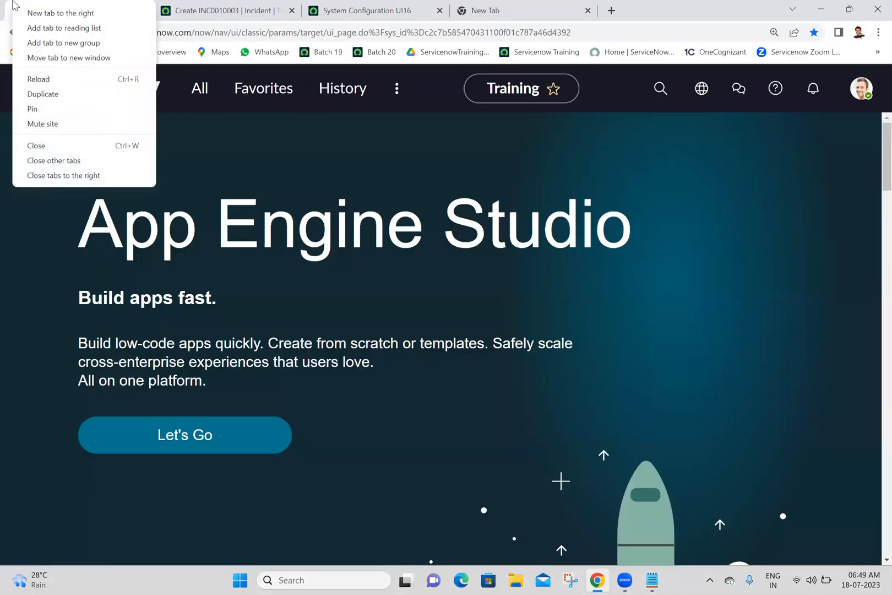
left_click(72, 176)
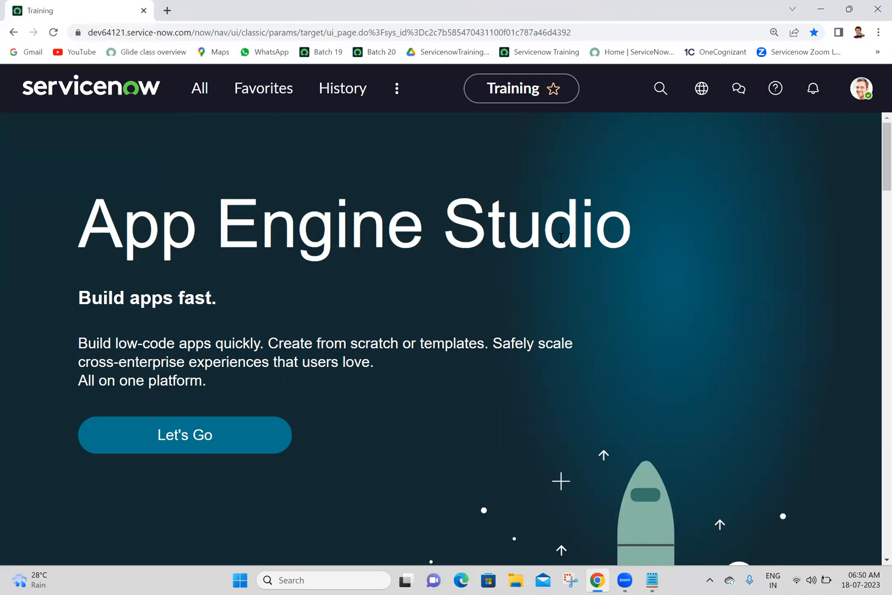
Filter the full application navigator by "email proper" and review the matching modules.
left_click(201, 93)
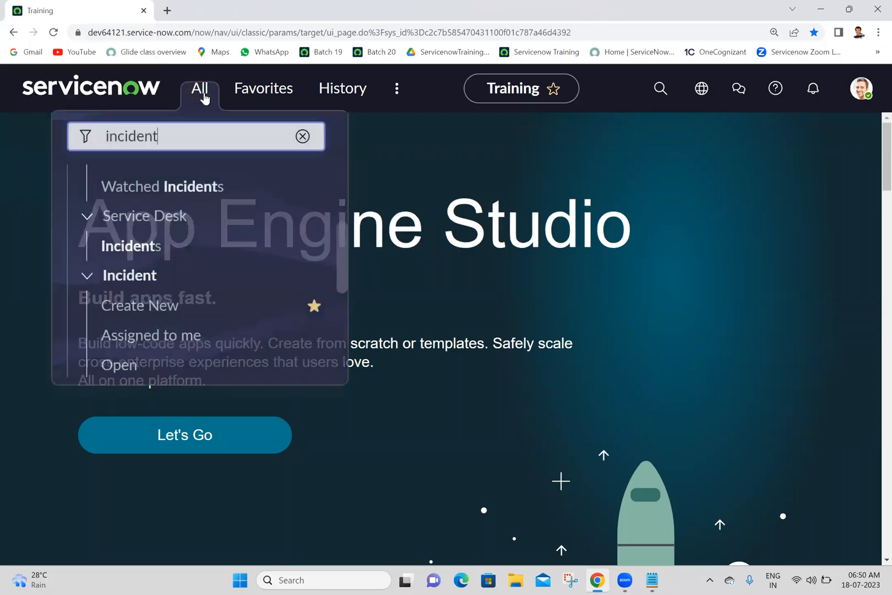
double_click(198, 144)
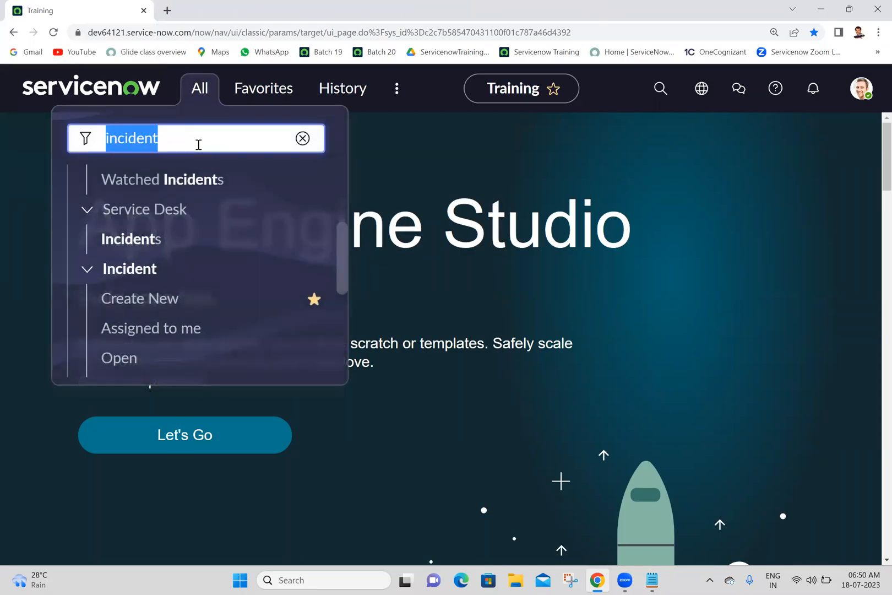
type("email pr")
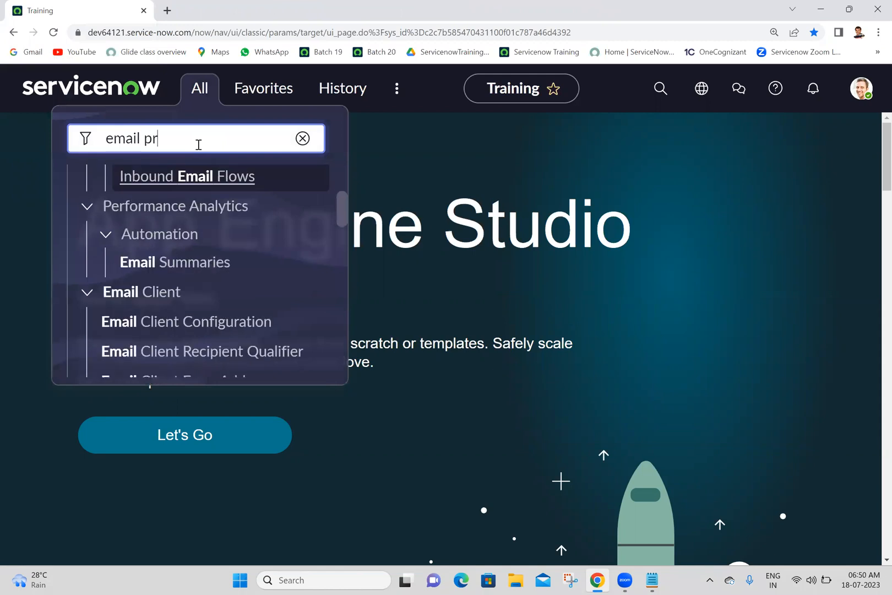
type("oper")
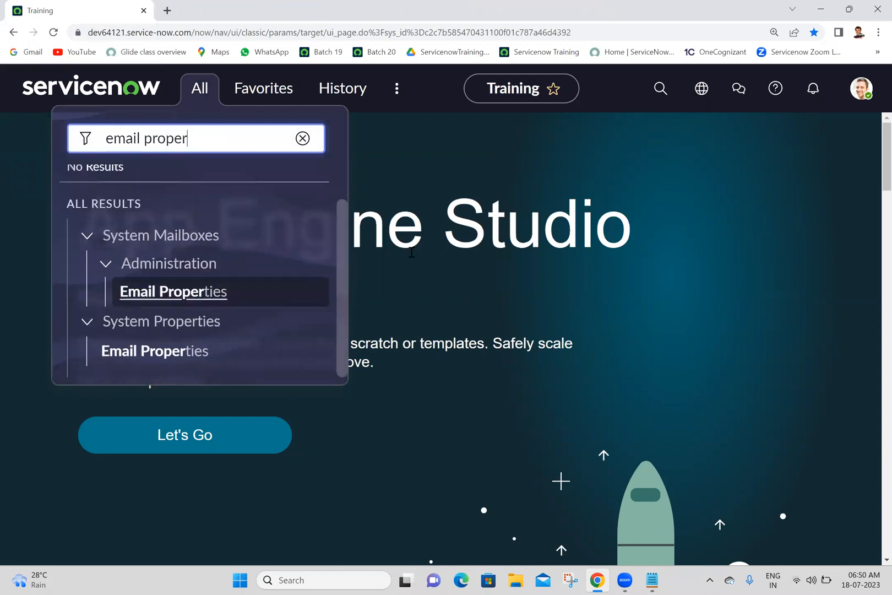
left_click_drag(341, 249, 344, 289)
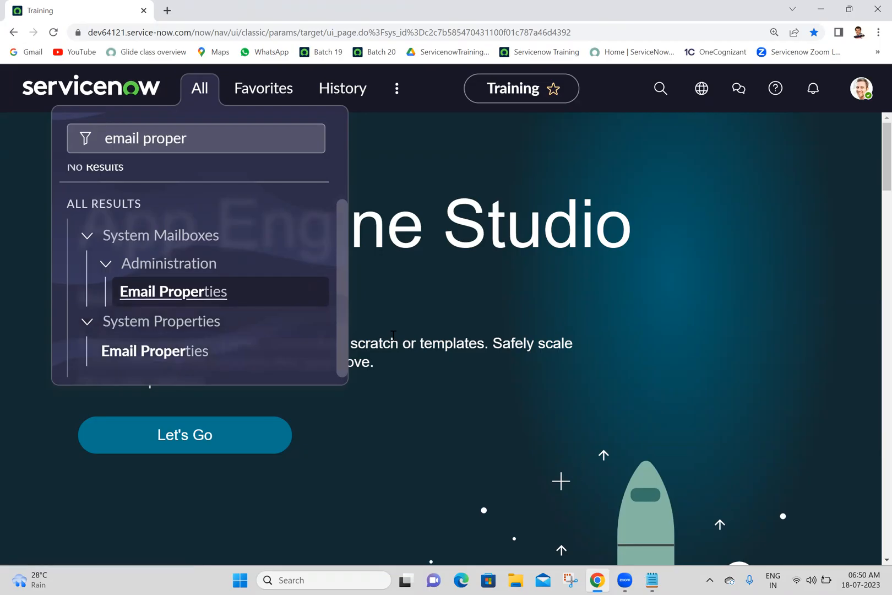
Switch to the Batch 20 notes in Notepad, add the line "System Properties -->Email Properties" under 18-07-2023, and save the file.
key("alt+Tab")
type("Systerm")
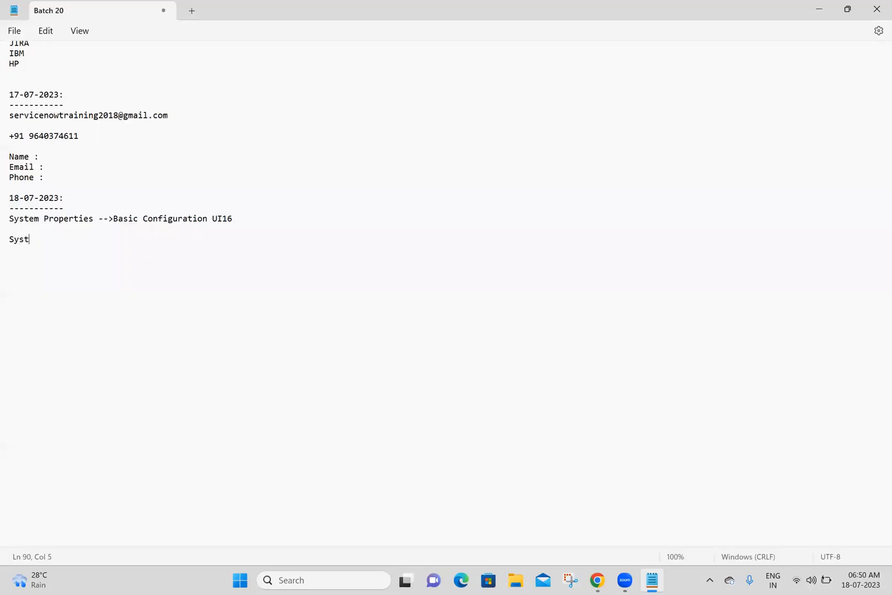
key("BackSpace")
key("BackSpace")
key("BackSpace")
type("m Properties -->Email Properties")
key("Return")
key("Return")
key("ctrl+s")
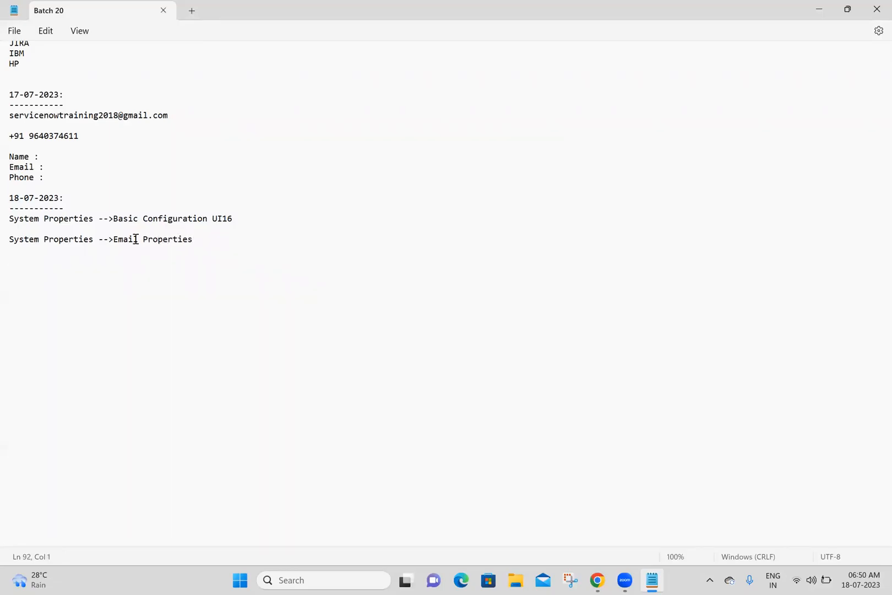
left_click(476, 533)
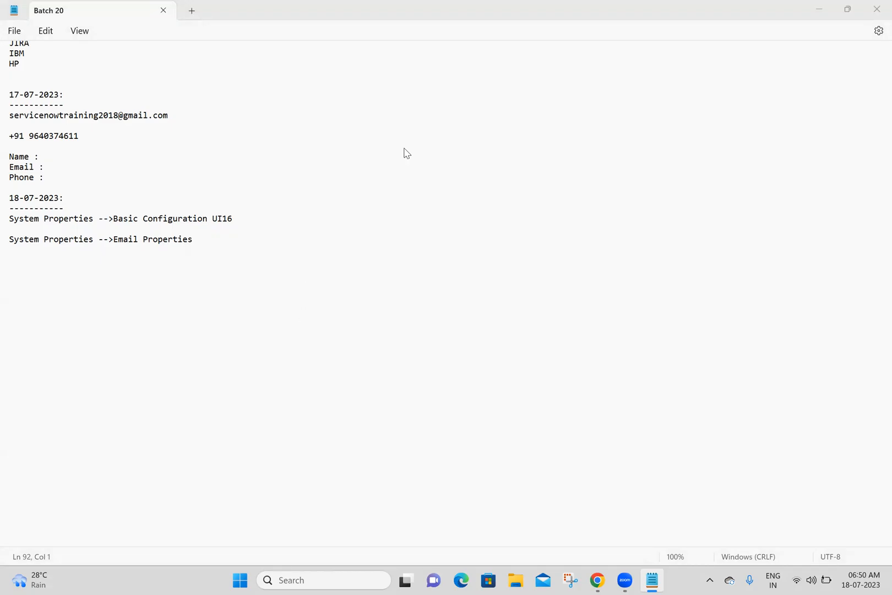
Back in the ServiceNow browser window, open Email Properties from the System Properties application on its own page.
left_click(201, 88)
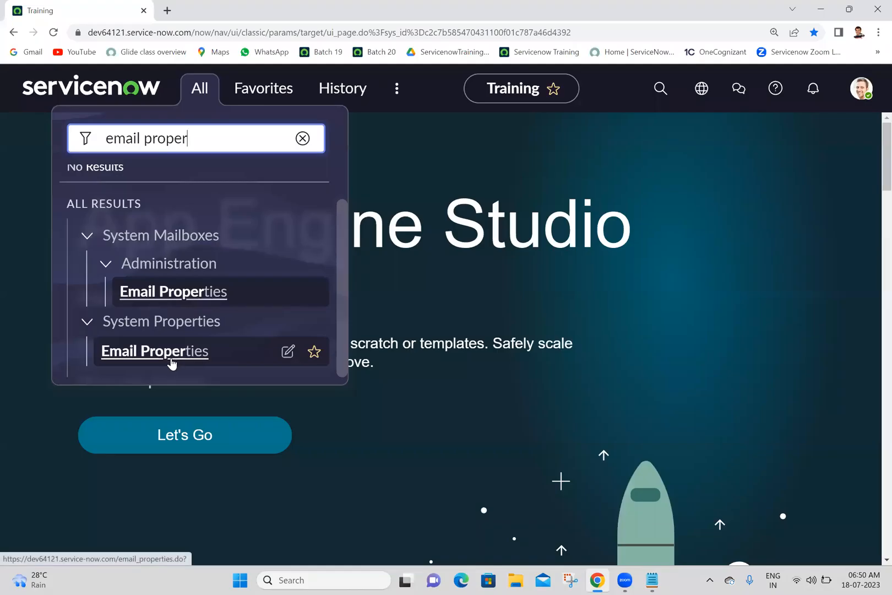
left_click(171, 359, "ctrl")
left_click(277, 7)
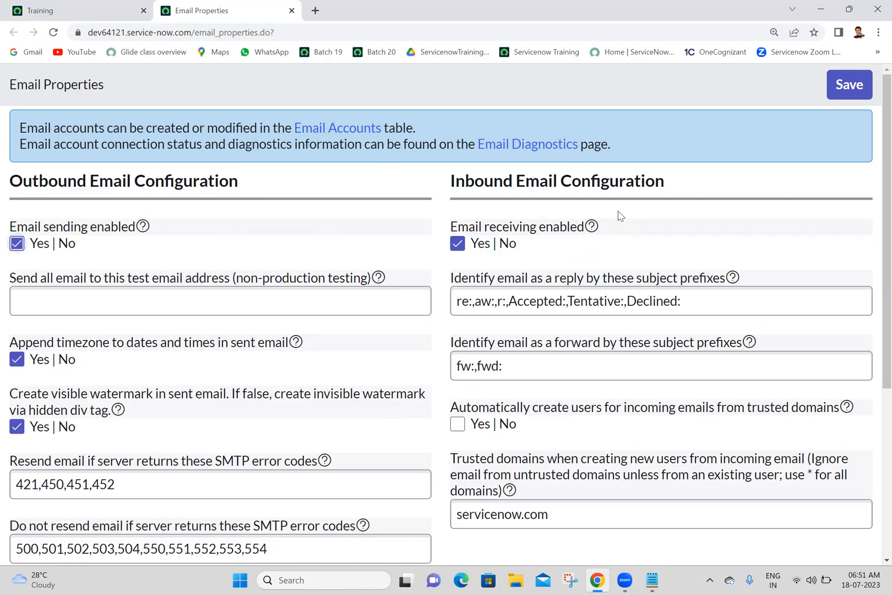
Examine the Inbound Email Configuration and Outbound Email Configuration sections of the Email Properties page.
left_click(324, 225)
triple_click(513, 177)
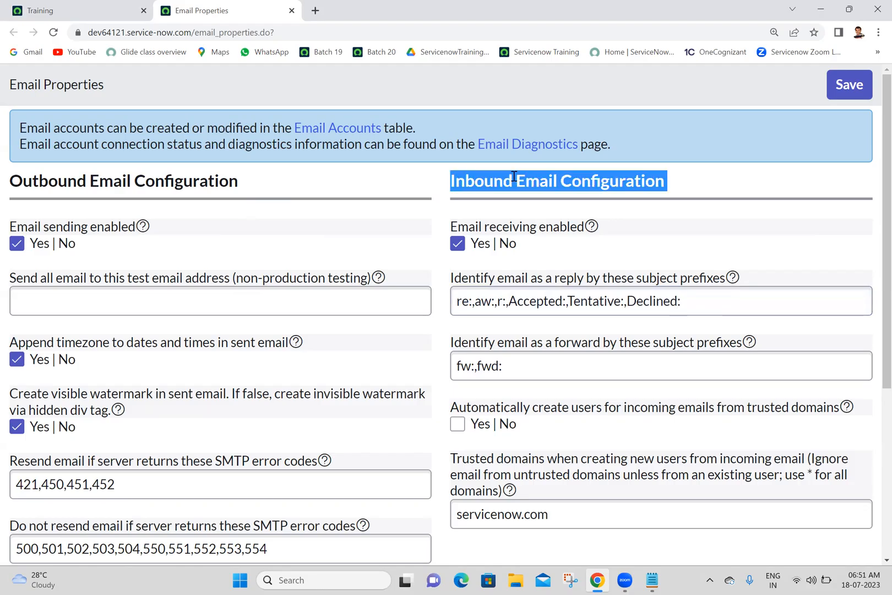
left_click(514, 177)
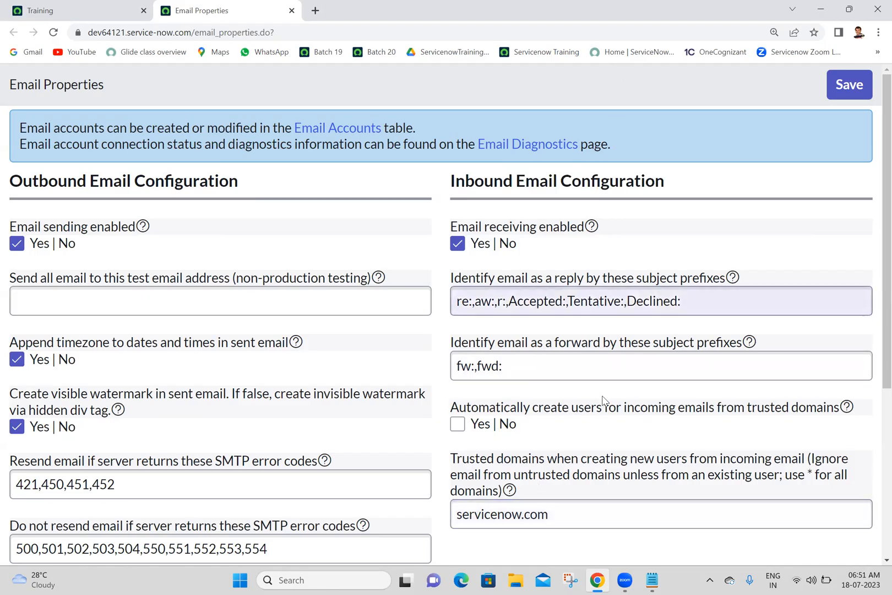
triple_click(154, 165)
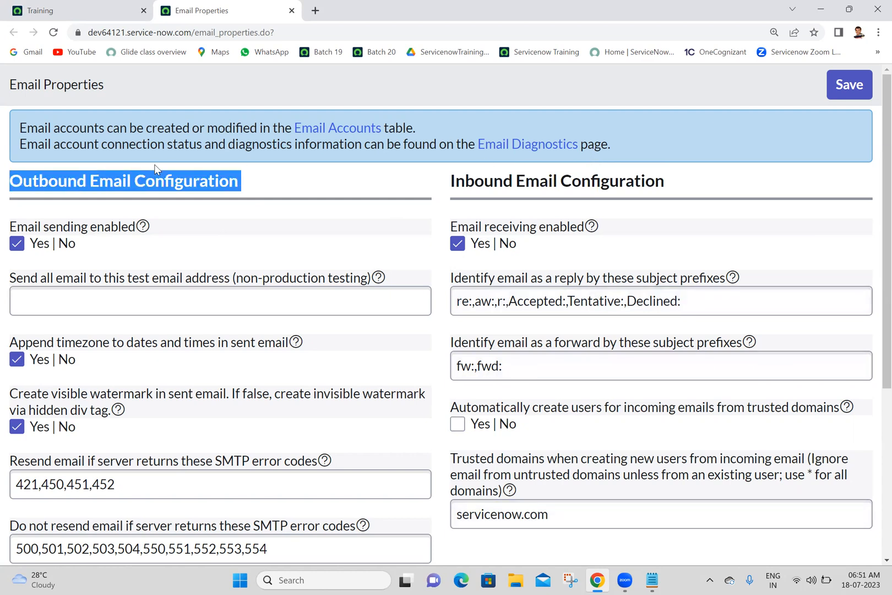
left_click(199, 196)
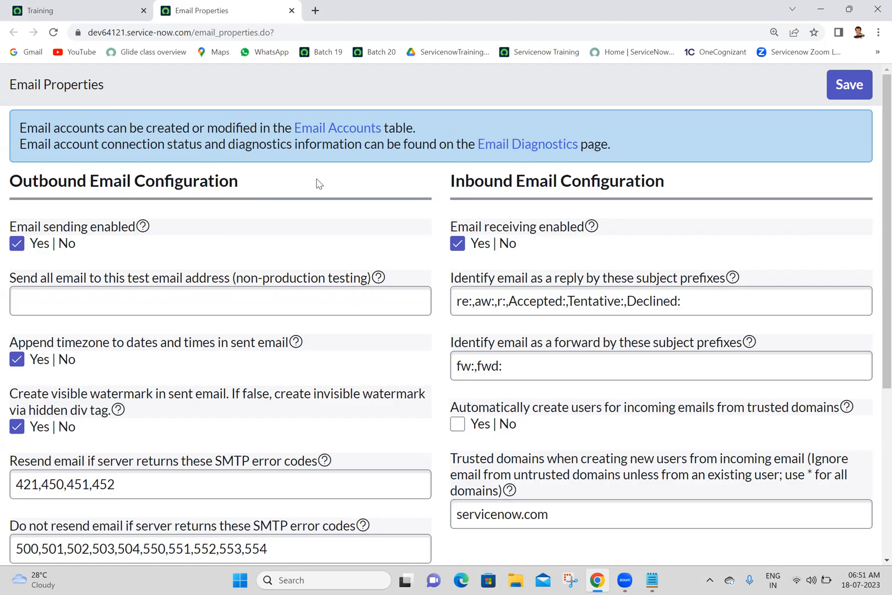
triple_click(197, 173)
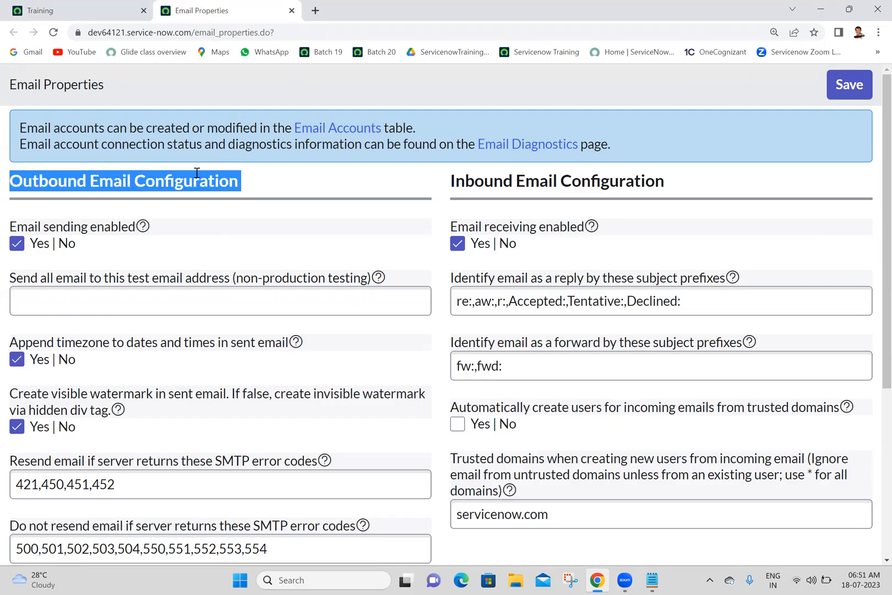
left_click(197, 173)
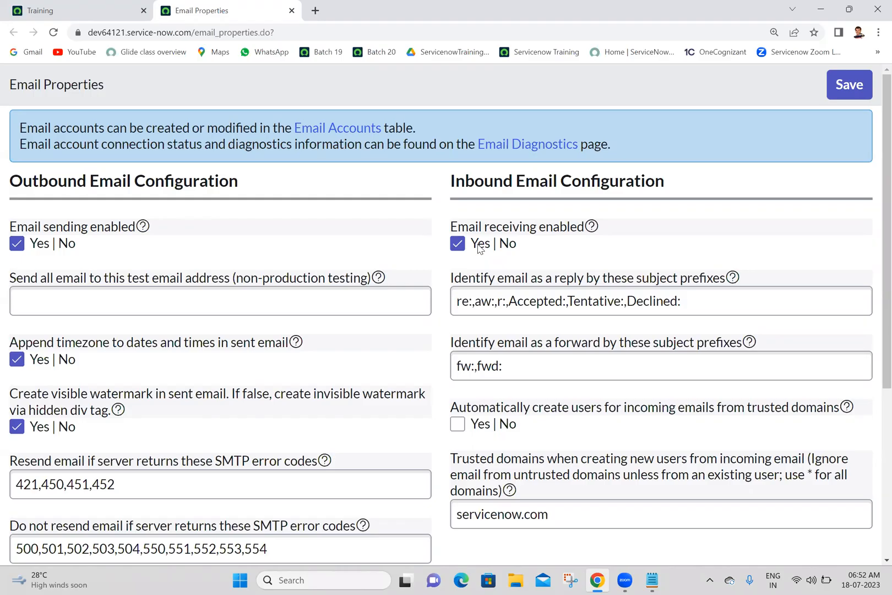
Examine the outbound property that sends all email to a test address for non-production testing, leaving it empty.
left_click(108, 295)
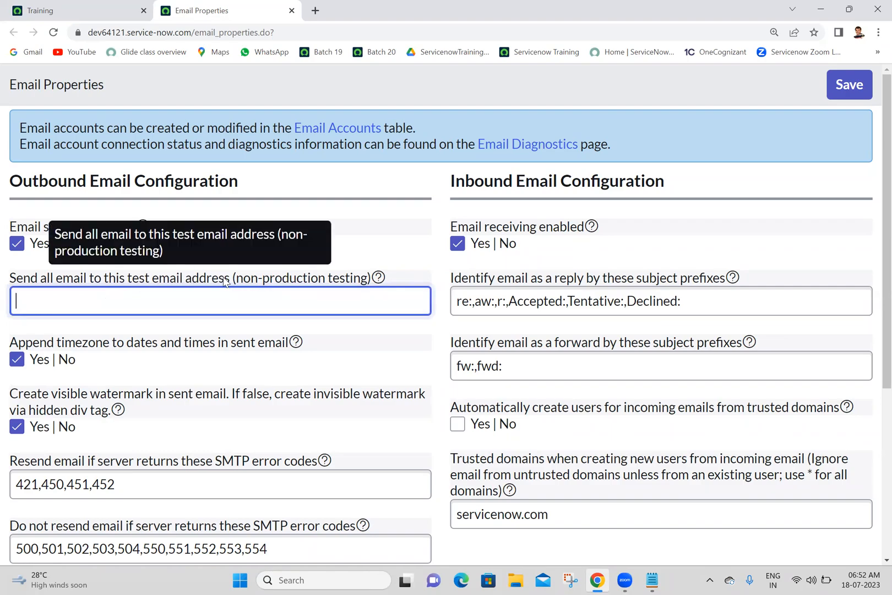
triple_click(293, 279)
double_click(293, 276)
left_click(216, 299)
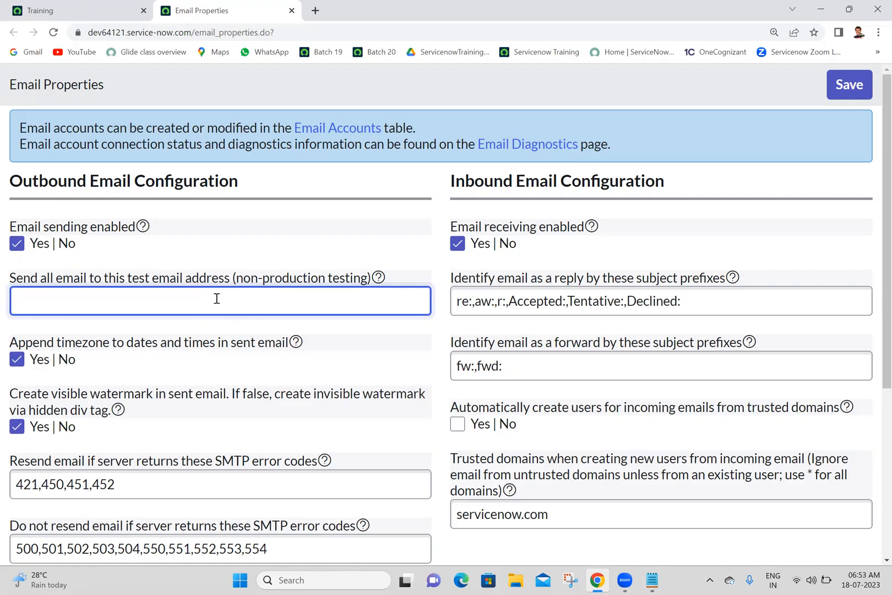
left_click(282, 223)
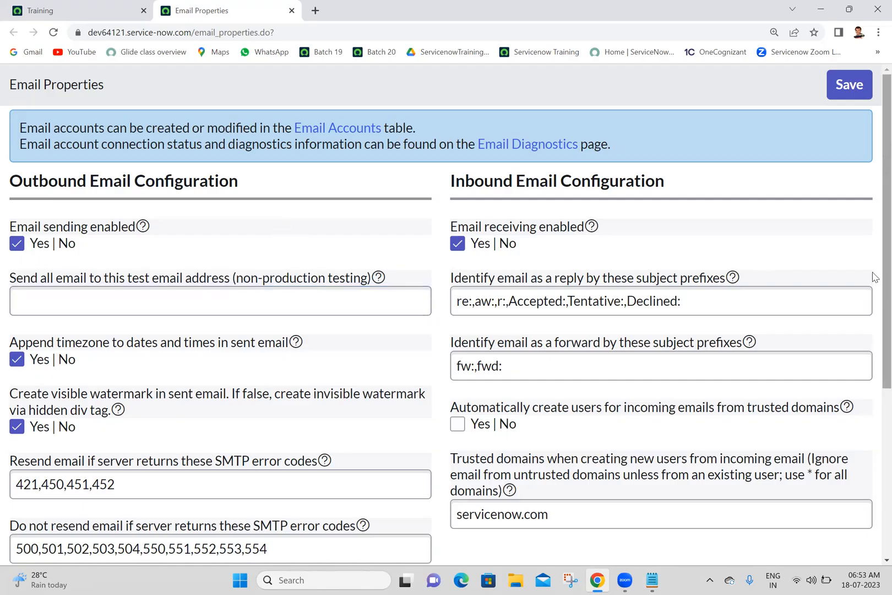
scroll(875, 277, "down", 1)
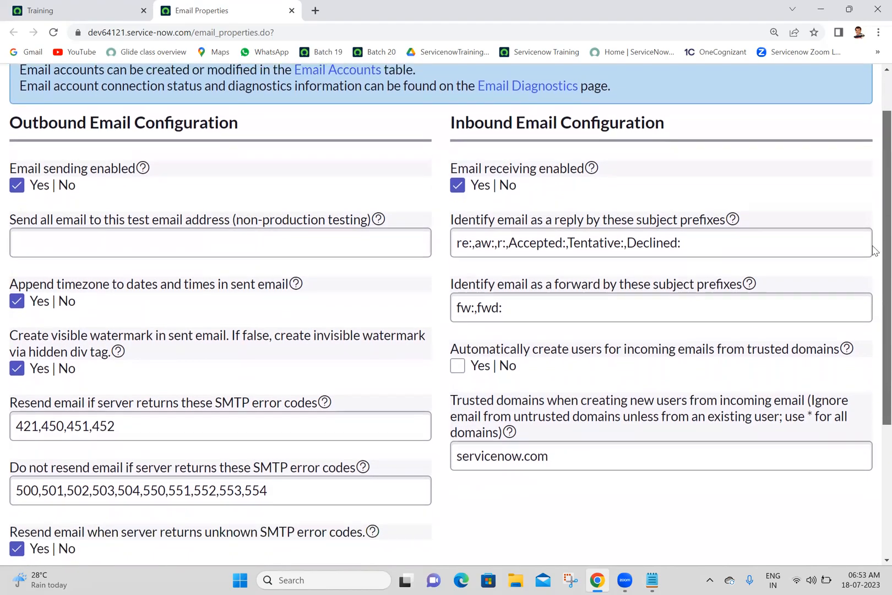
scroll(875, 251, "up", 1)
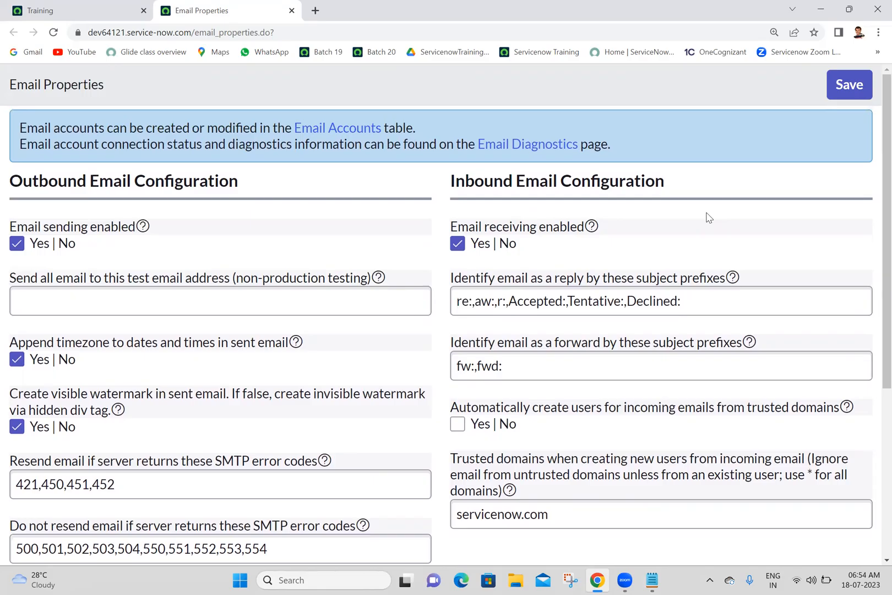
Examine the subject prefixes that identify inbound email as a reply and as a forward.
left_click_drag(876, 249, 876, 312)
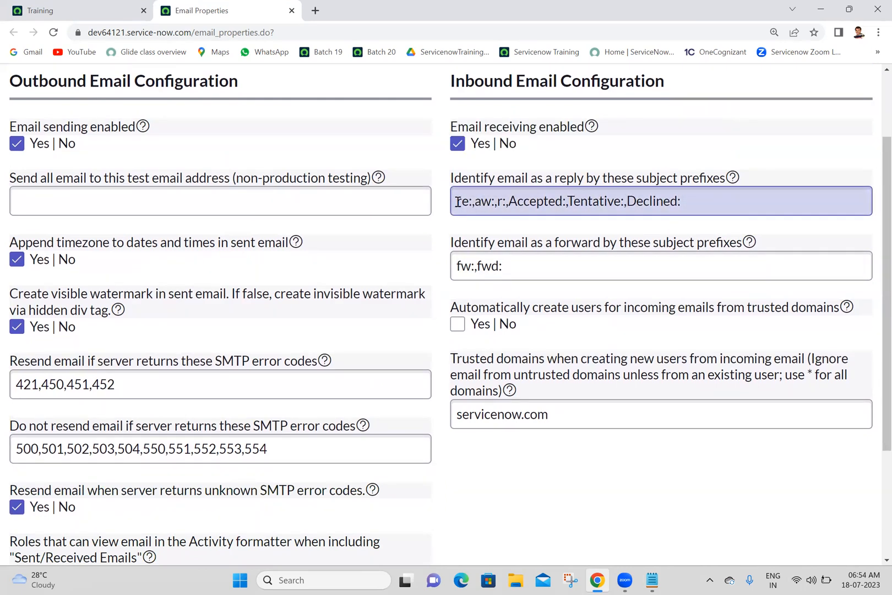
left_click(707, 201)
key("ctrl+a")
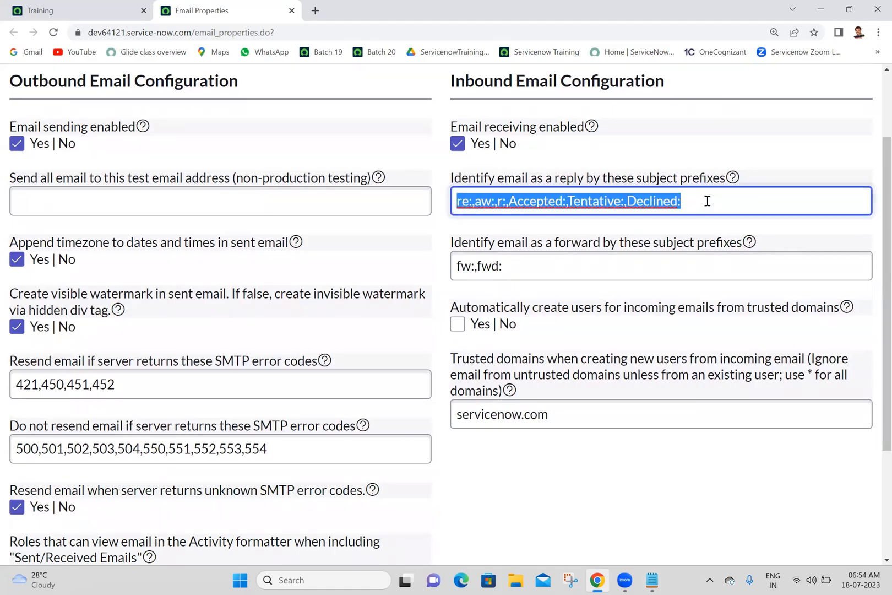
left_click(707, 201)
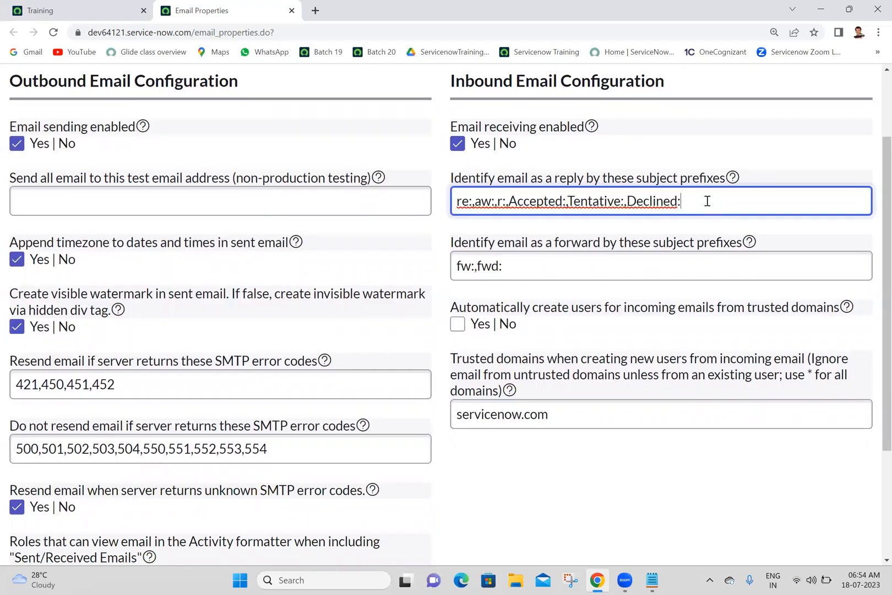
left_click(584, 274)
key("ctrl+a")
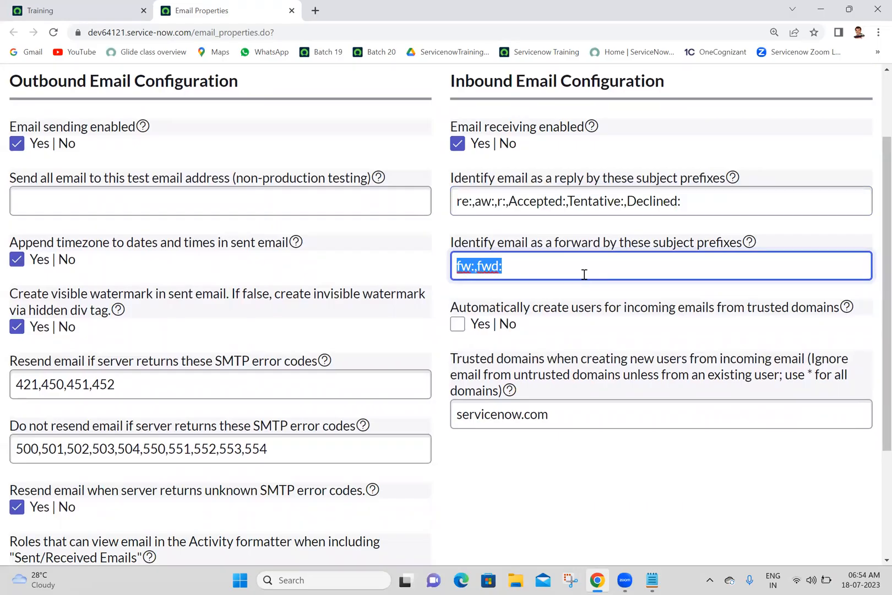
left_click(609, 292)
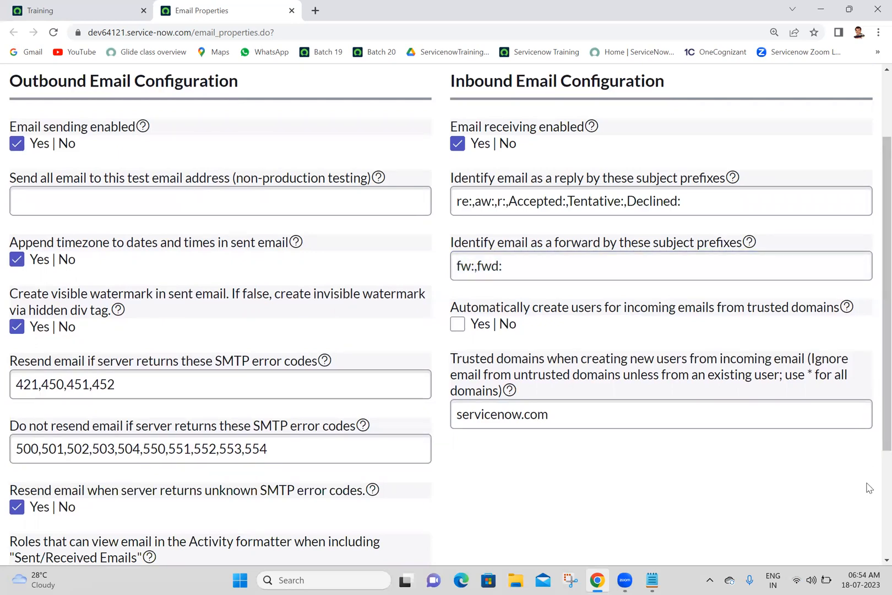
Review the remaining email properties and the note on email account connection status and diagnostics.
scroll(869, 488, "down", 3)
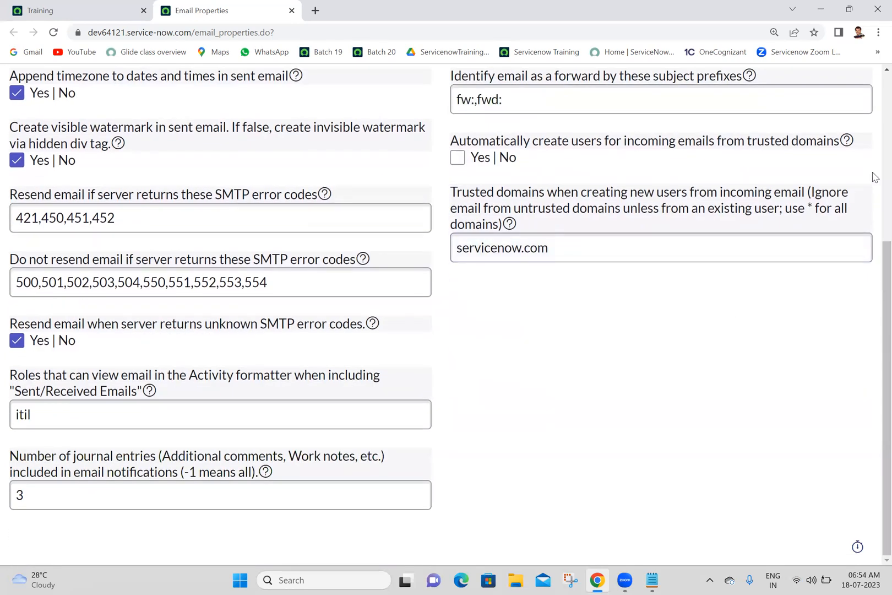
scroll(875, 165, "up", 5)
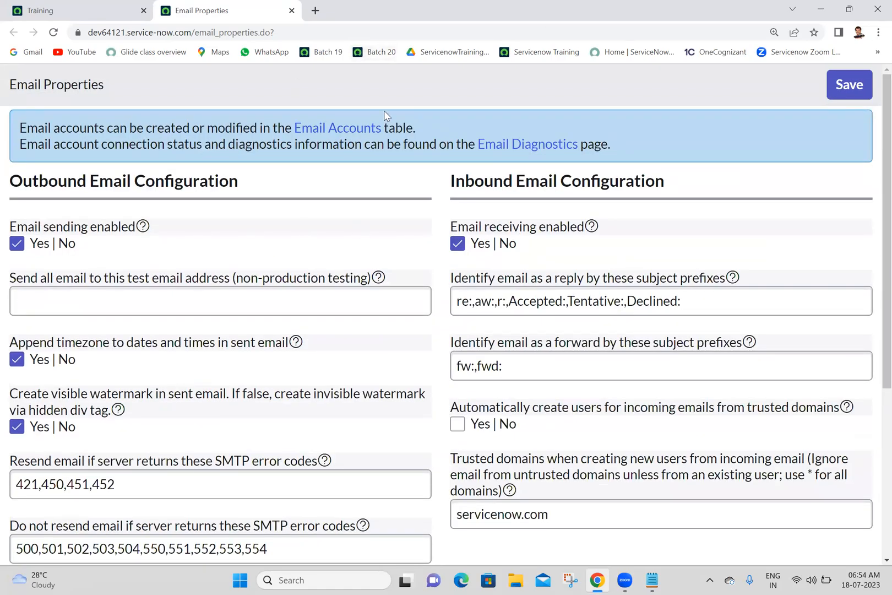
left_click_drag(235, 144, 64, 150)
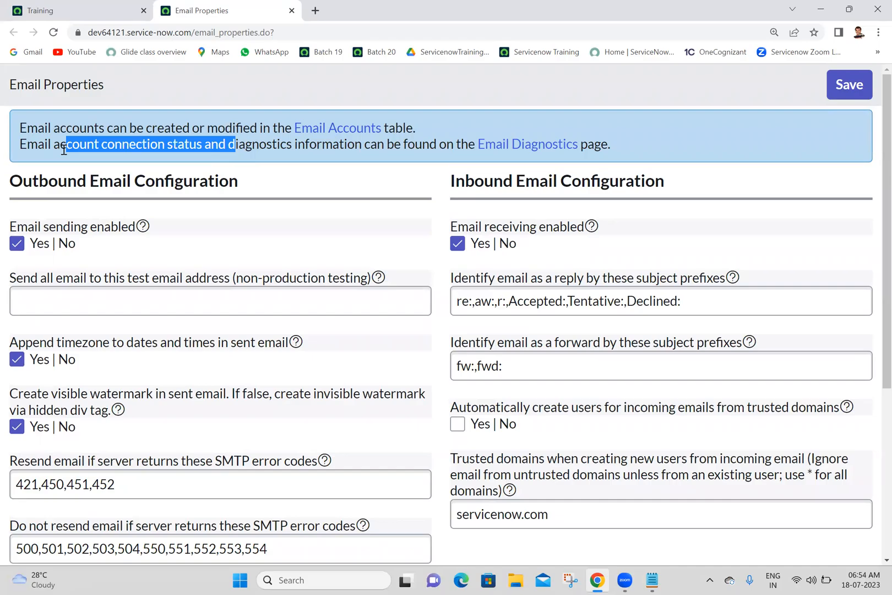
left_click(64, 150)
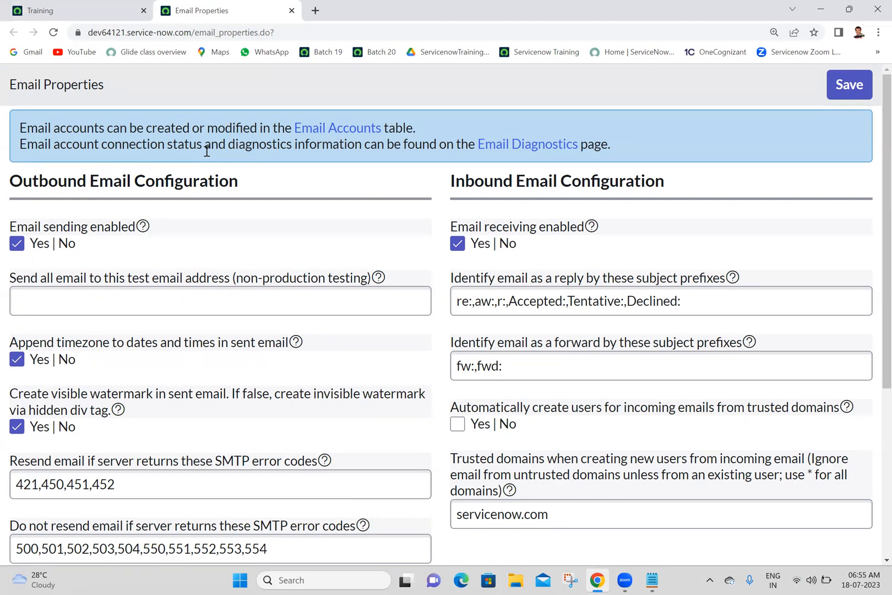
Close the Email Properties page and filter the application navigator for "system mail".
left_click(292, 11)
left_click(200, 101)
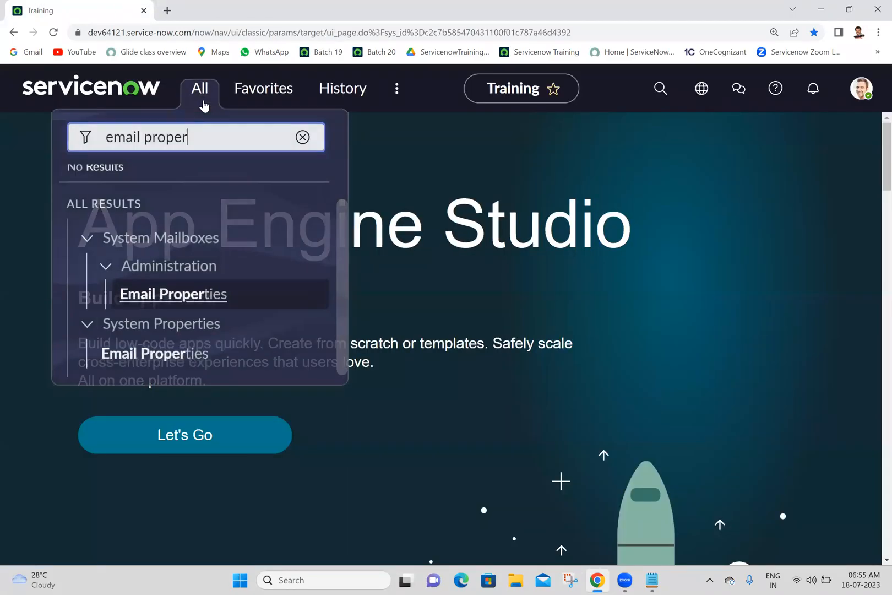
triple_click(227, 133)
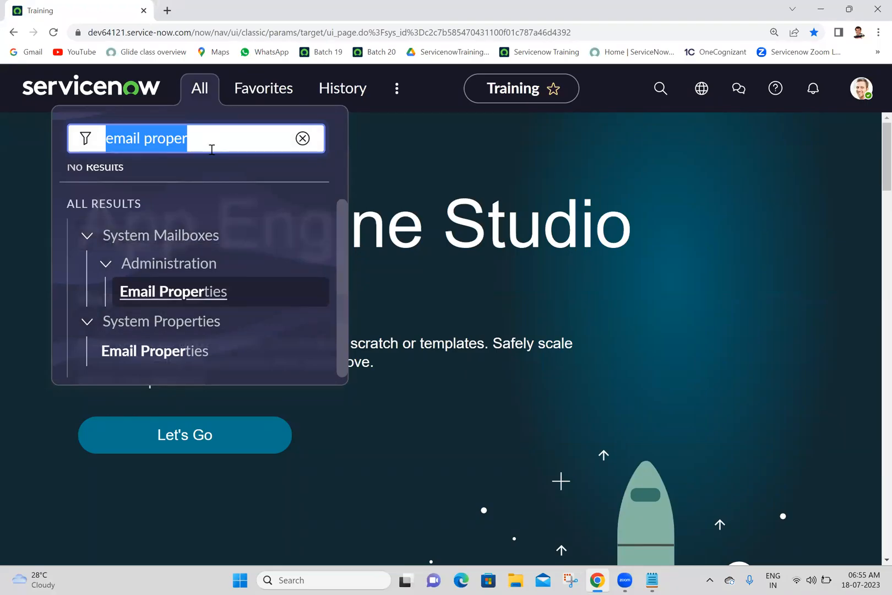
type("systerm ma")
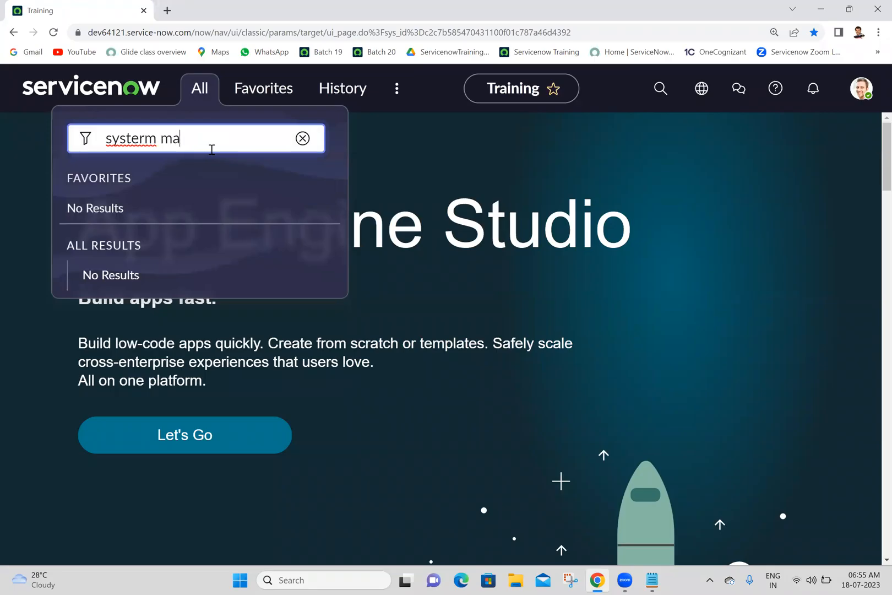
key("BackSpace")
key("BackSpace")
key("BackSpace")
key("BackSpace")
key("BackSpace")
type("m mail")
key("BackSpace")
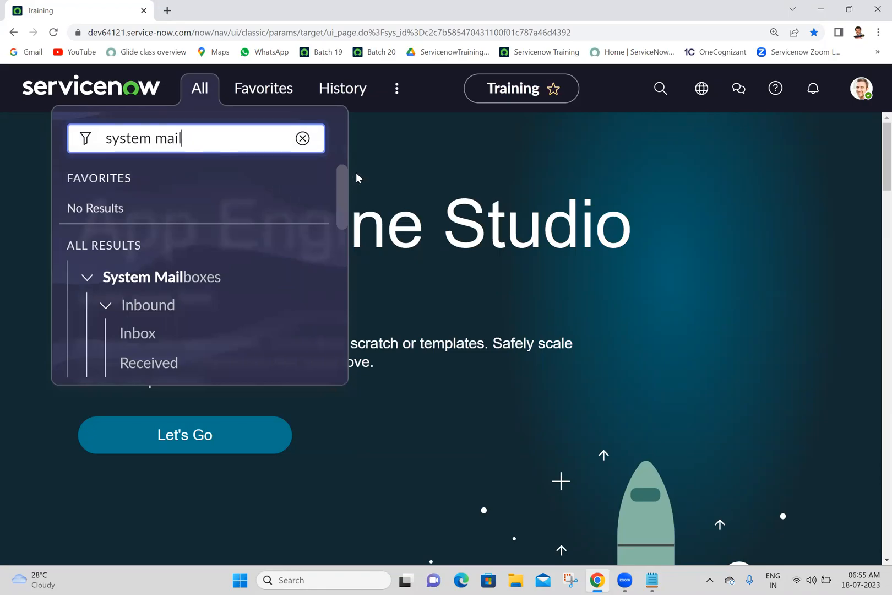
Look through the Inbound and Outbound modules of System Mailboxes, view the Sent mailbox, and return to the home page.
left_click_drag(344, 183, 342, 214)
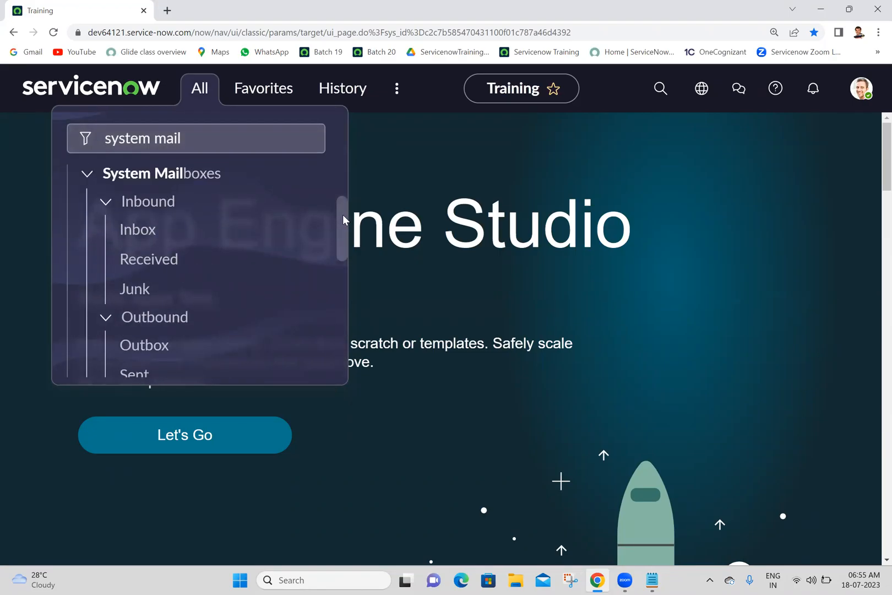
mouse_move(342, 215)
left_mouse_down()
mouse_move(338, 267)
mouse_move(342, 202)
mouse_move(340, 211)
left_mouse_up()
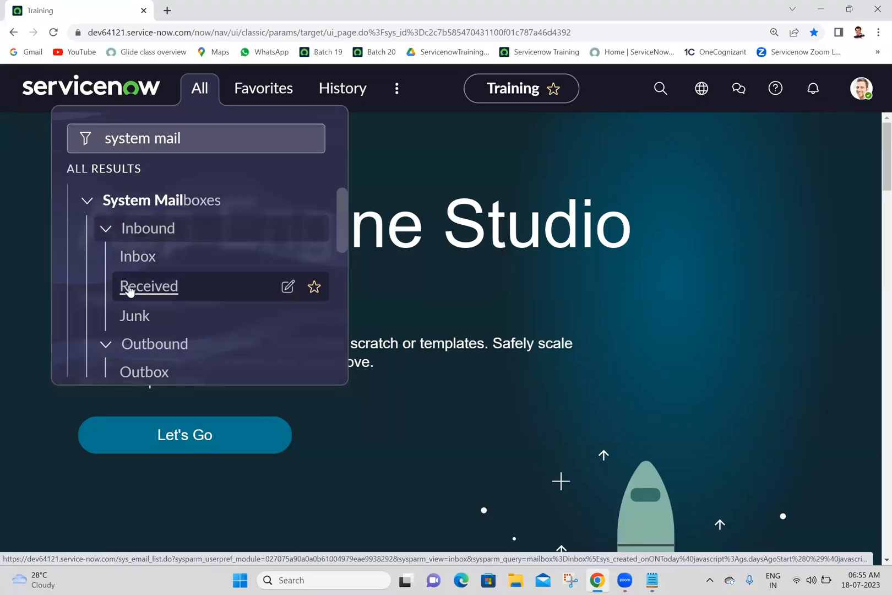
left_click_drag(344, 226, 345, 257)
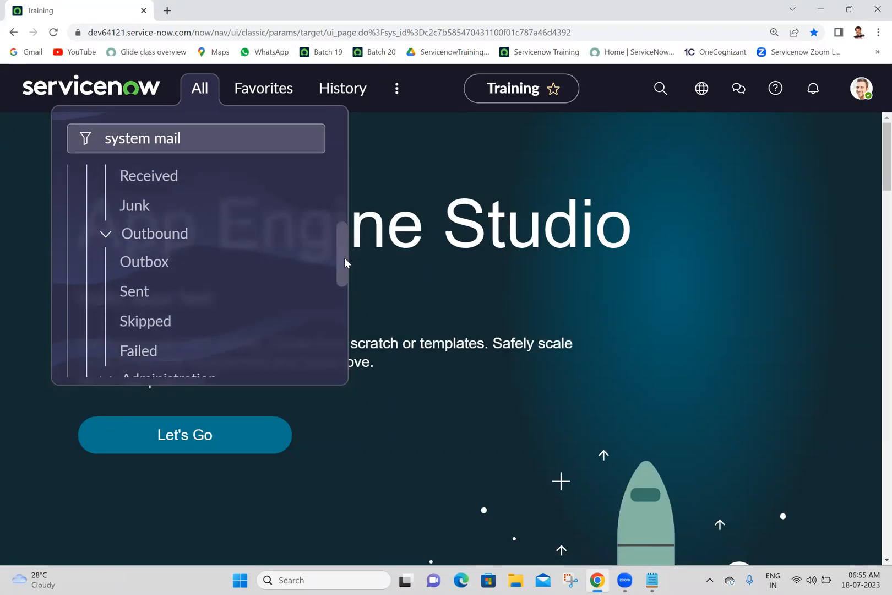
left_click(139, 297)
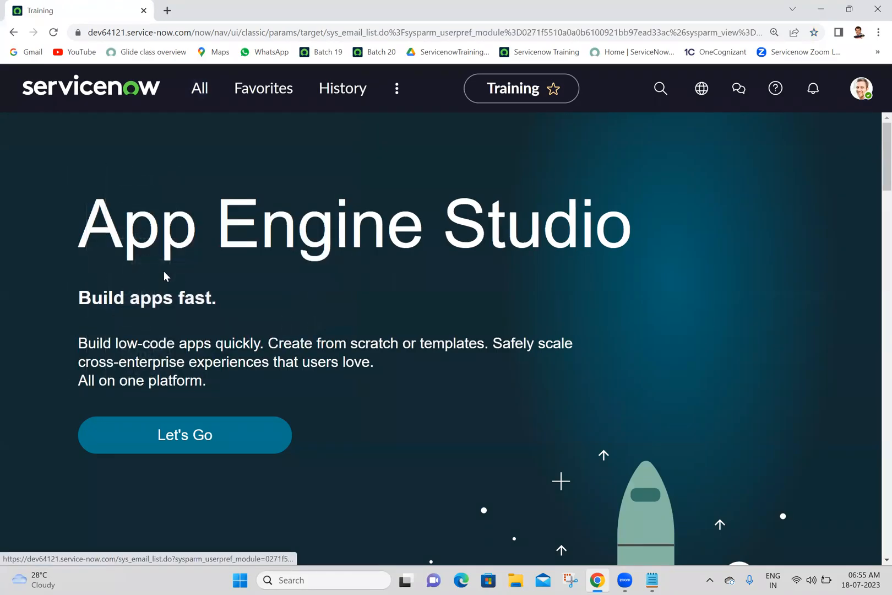
left_click(197, 91)
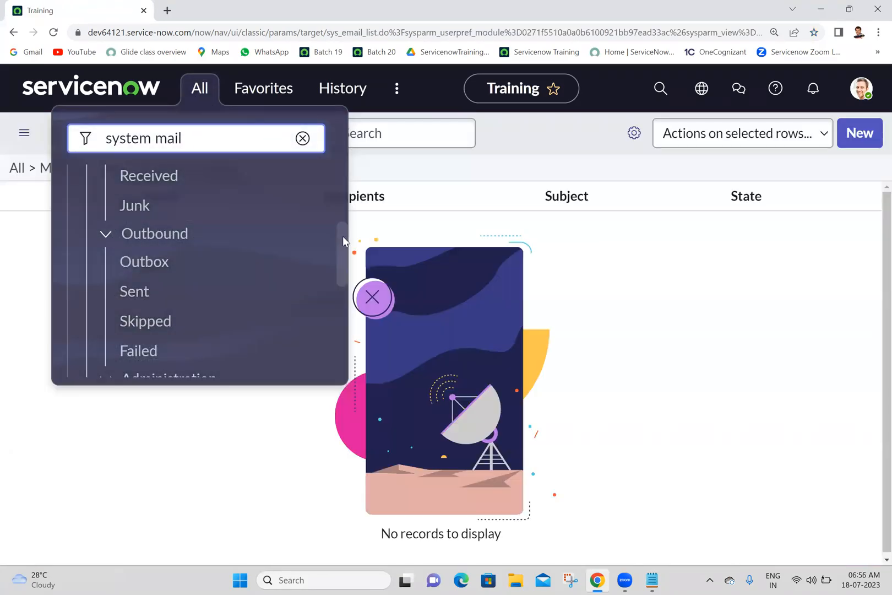
left_click(344, 236)
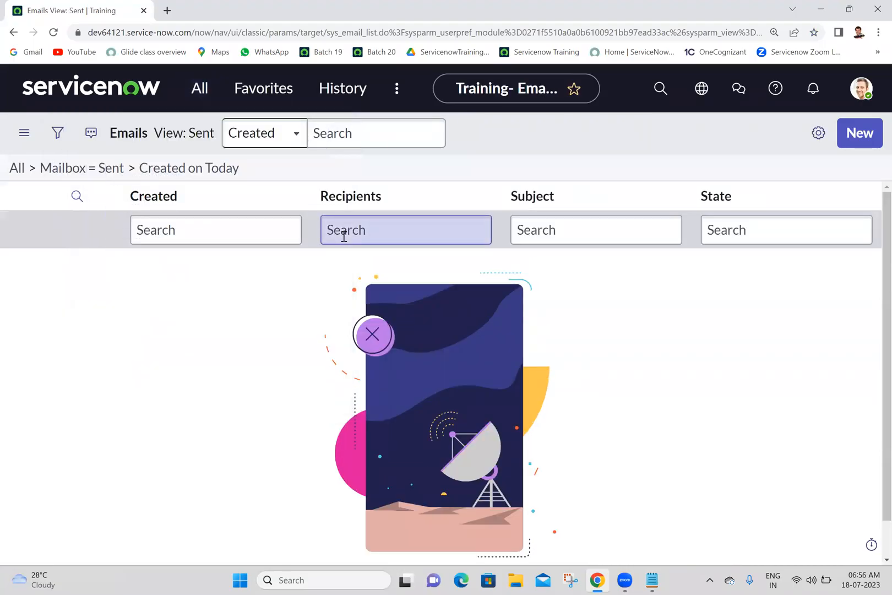
left_click(11, 32)
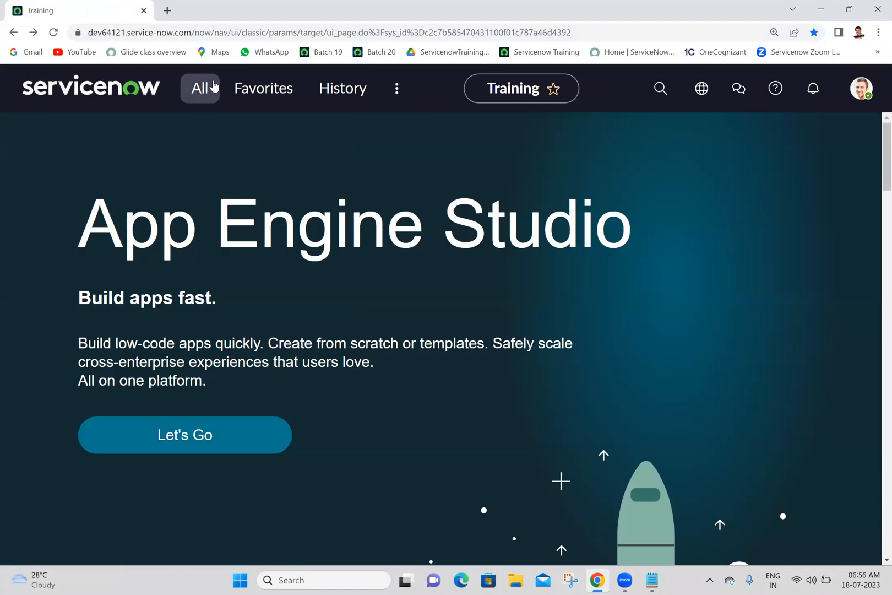
Open Email Accounts from the Administration section of System Mailboxes in a separate browser tab.
left_click(214, 87)
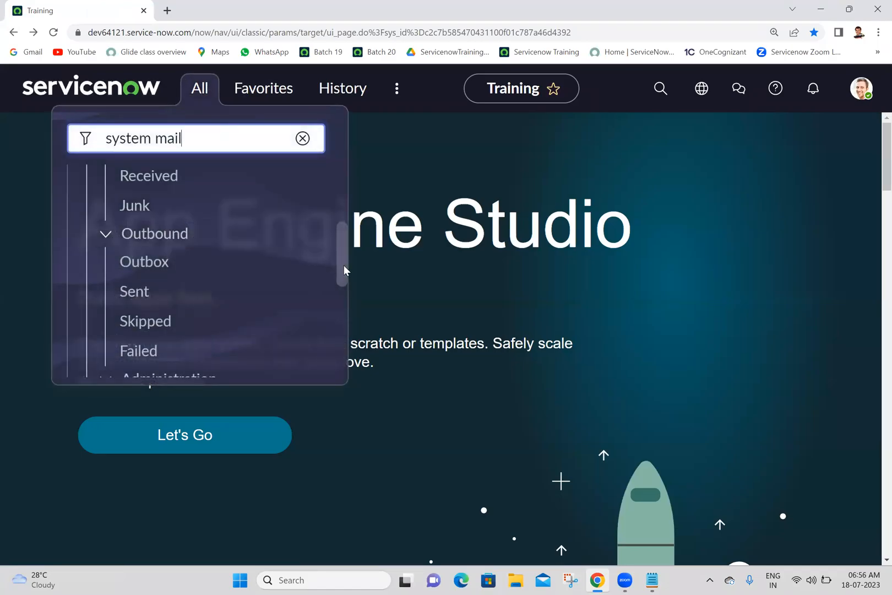
scroll(341, 275, "down", 1)
left_click_drag(341, 284, 344, 332)
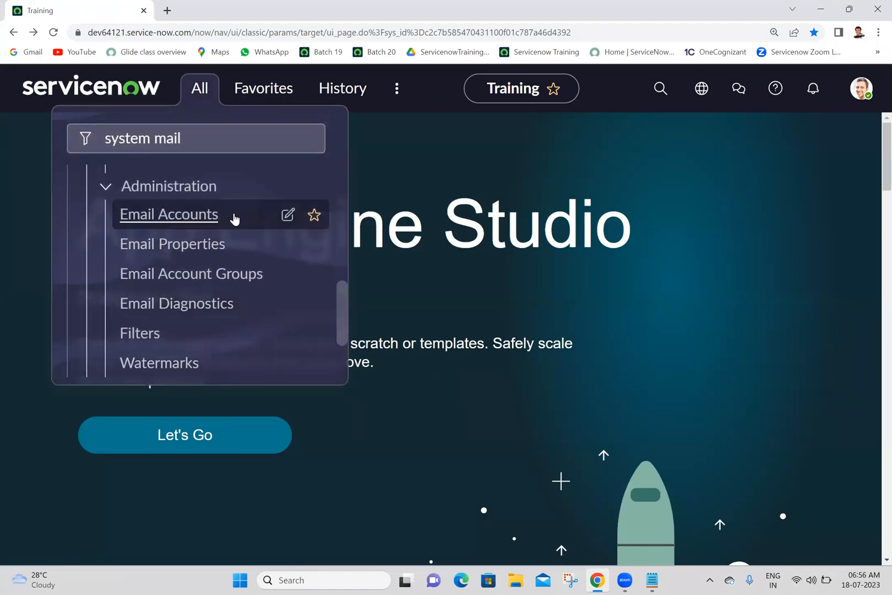
middle_click(204, 220)
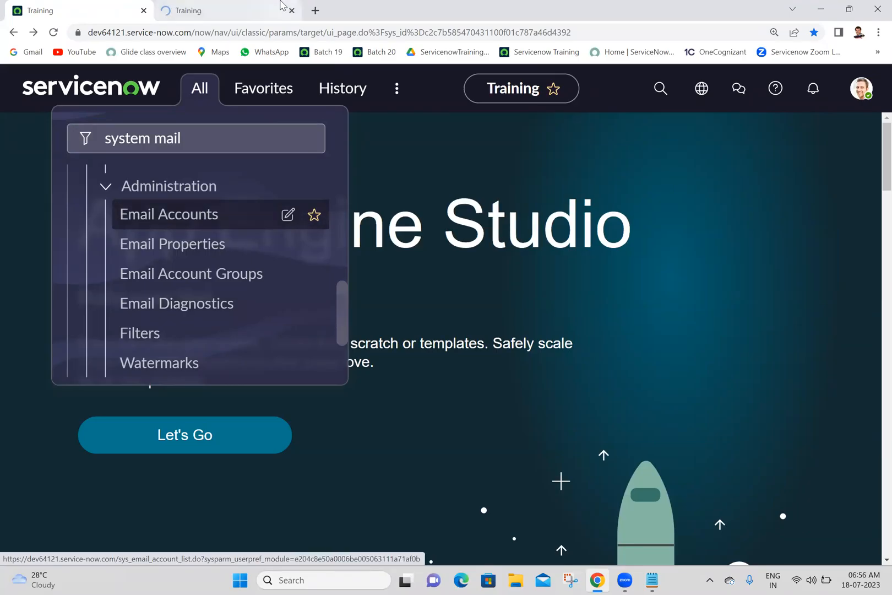
left_click(282, 6)
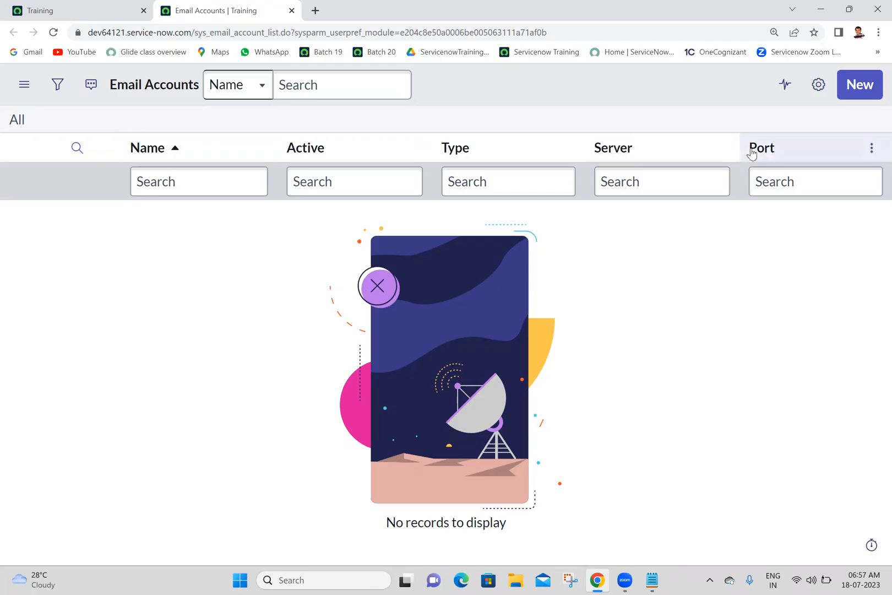
Examine the server, user name, password and authentication fields on a blank Email Account record, and return to the list without submitting.
left_click(866, 91)
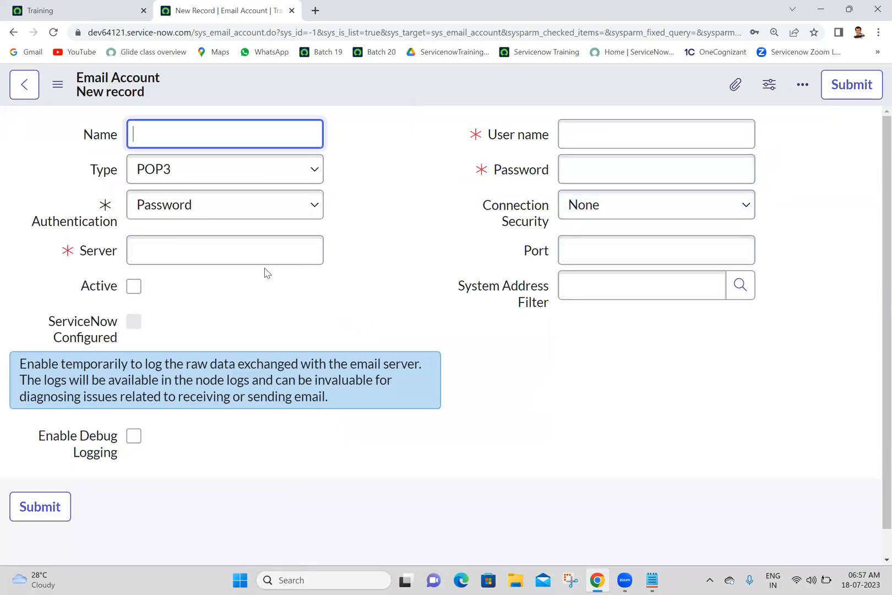
left_click(284, 256)
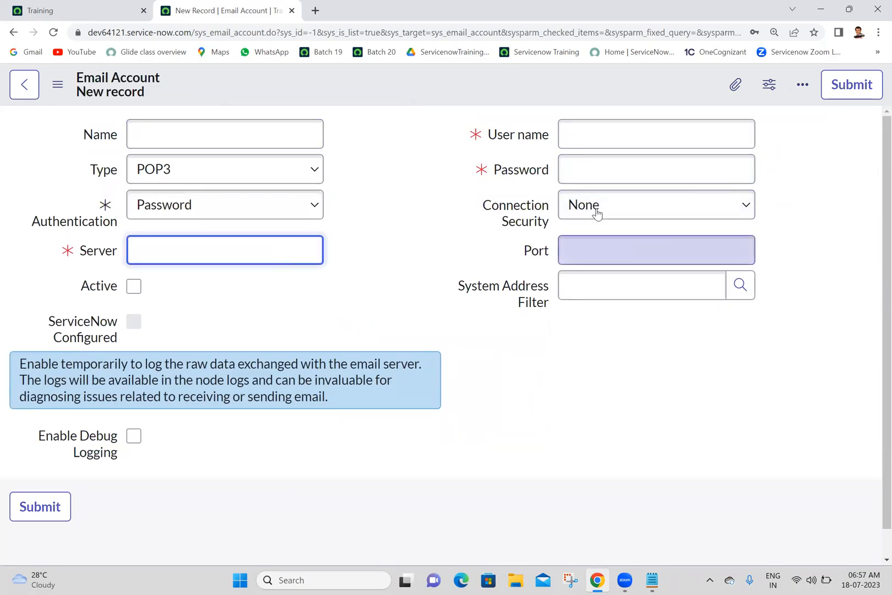
left_click(587, 168)
left_click(608, 122)
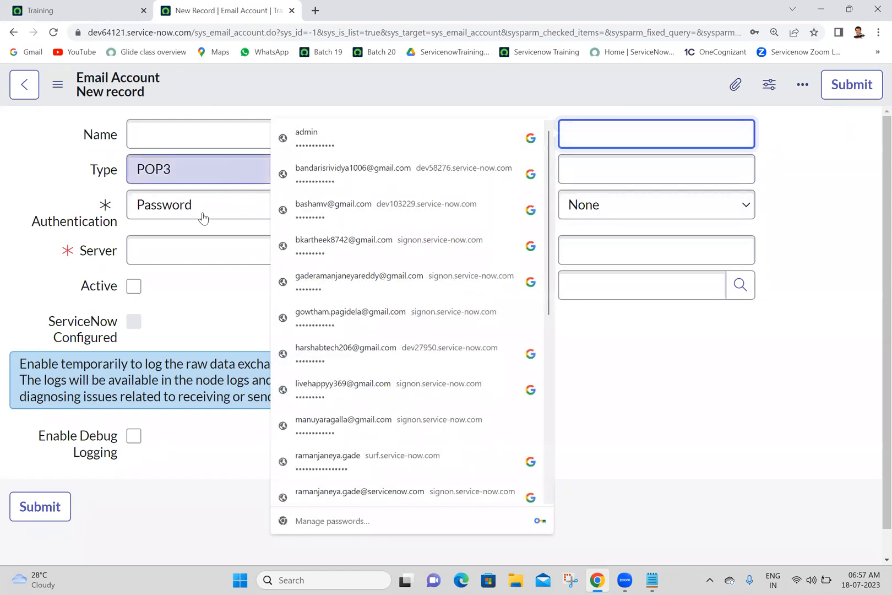
left_click(195, 242)
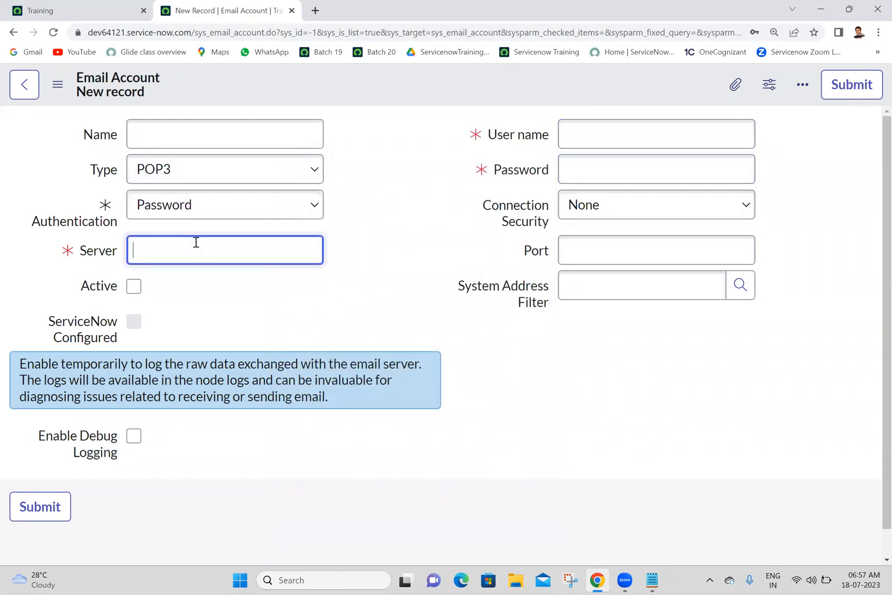
left_click(331, 214)
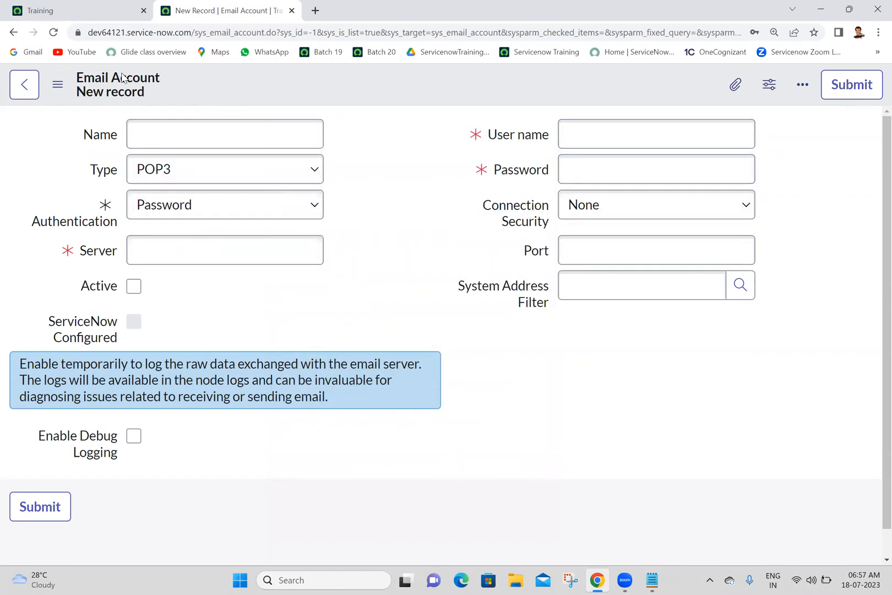
left_click(13, 32)
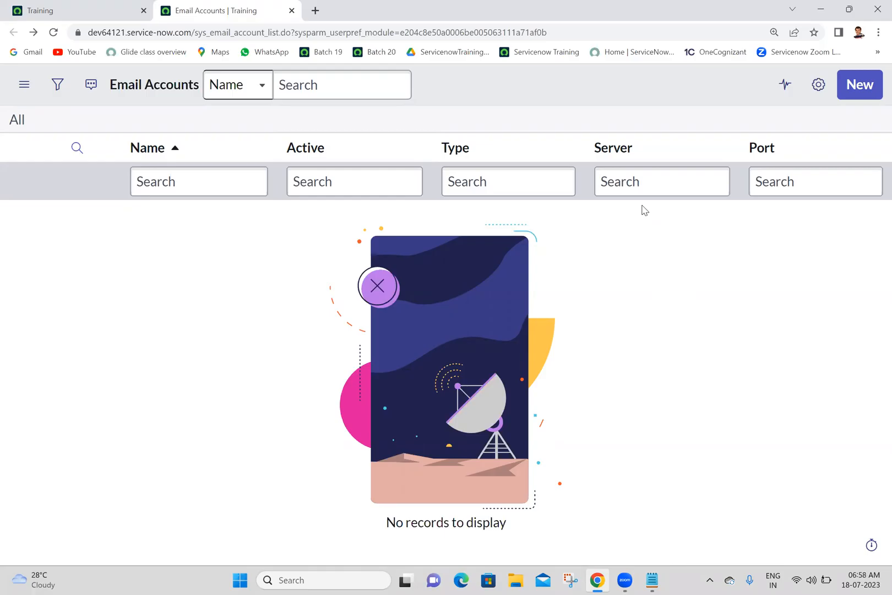
Find "emails" in the application navigator and open the System Logs Emails list in a separate browser tab.
left_click(42, 10)
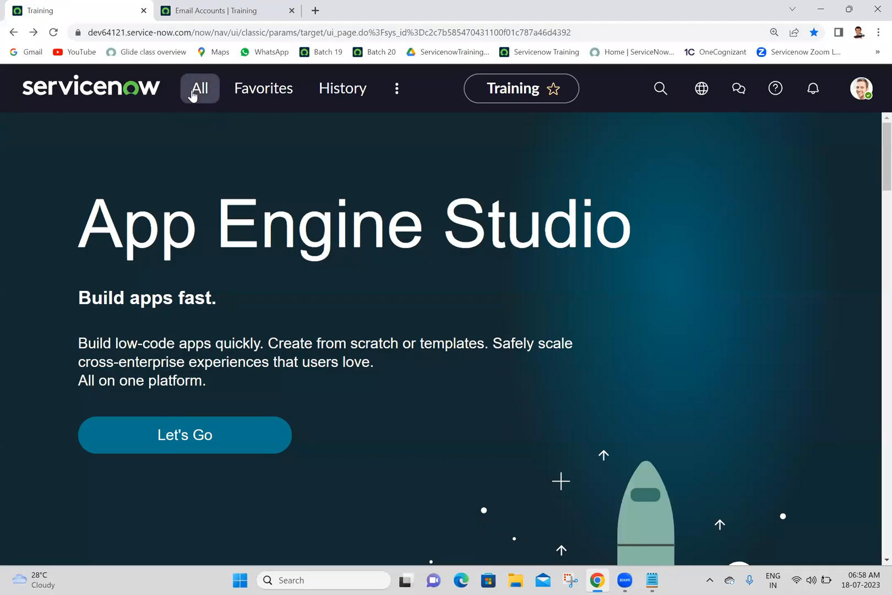
left_click(192, 97)
triple_click(209, 147)
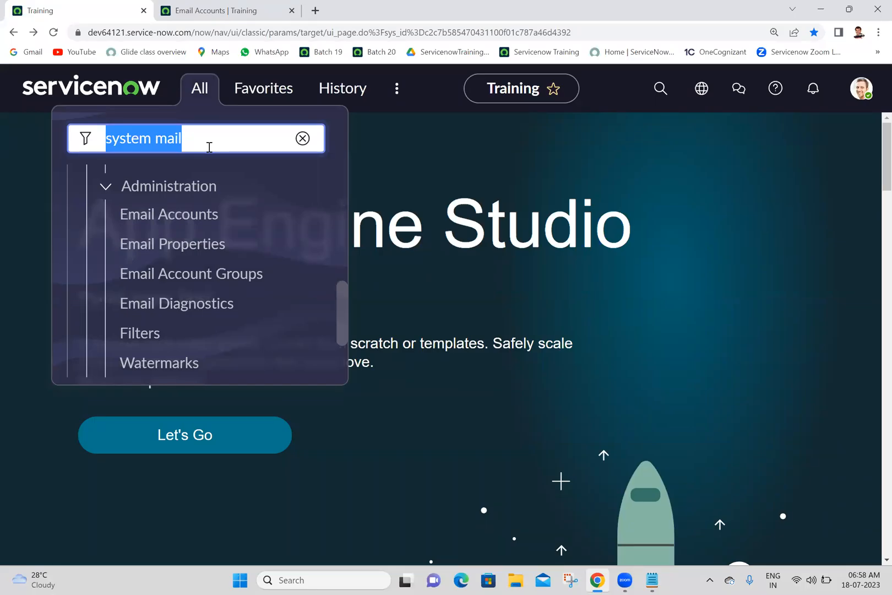
type("emails")
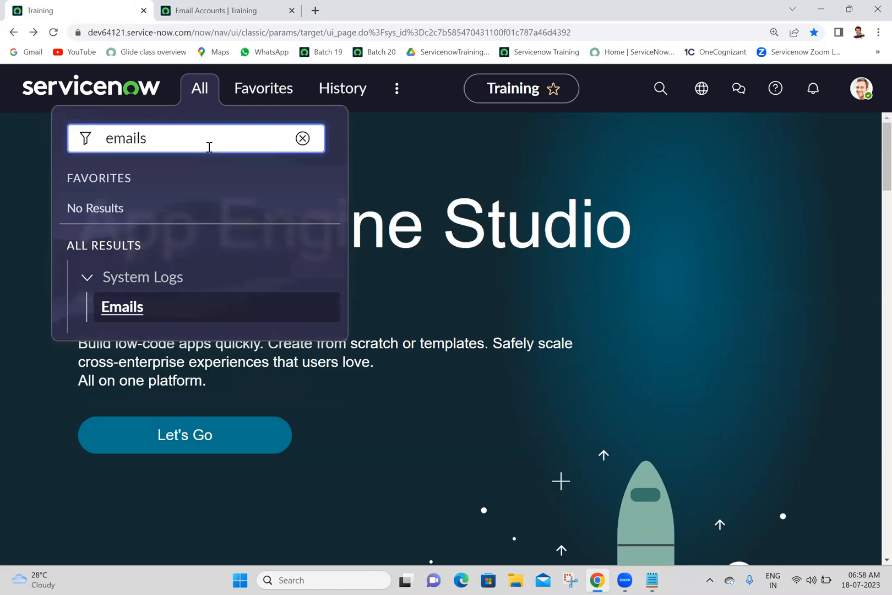
left_click(122, 307, "ctrl")
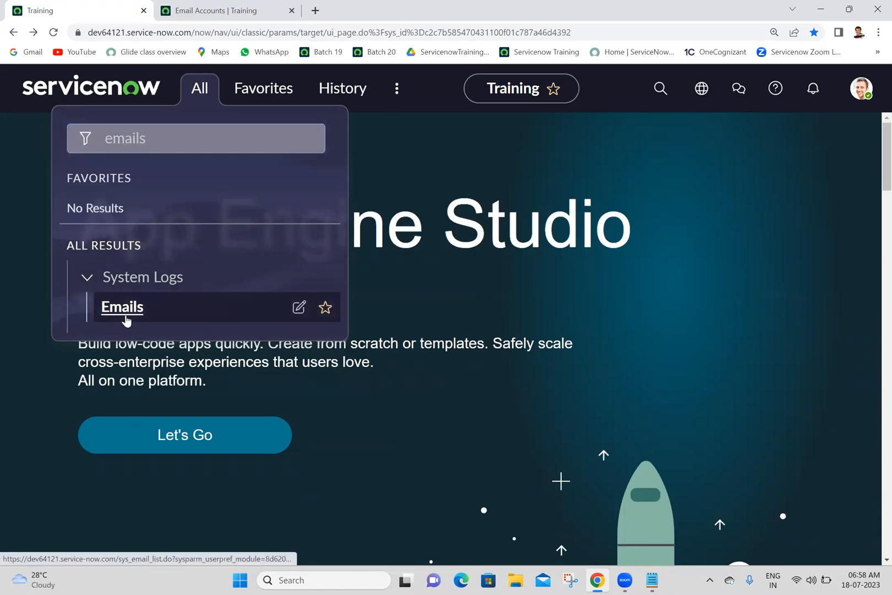
left_click(391, 7)
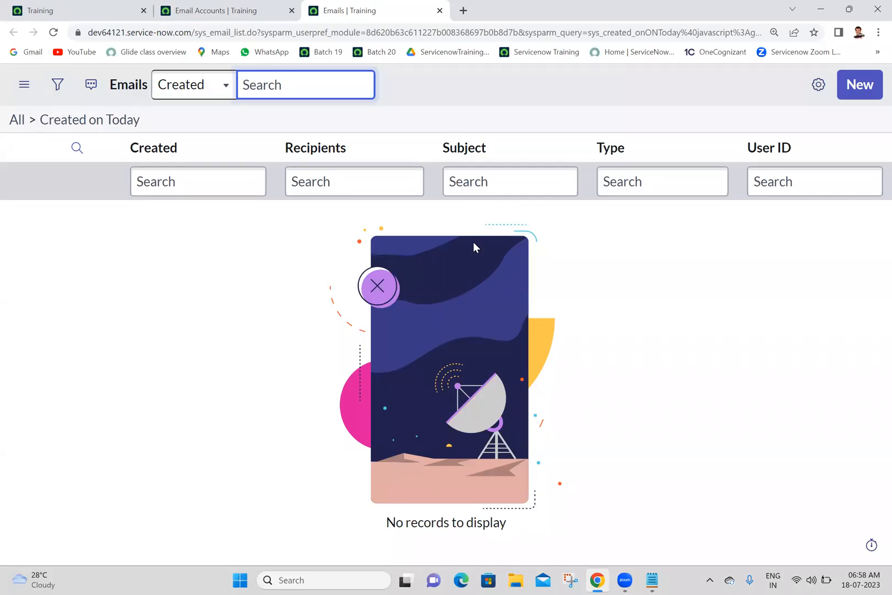
Compare the Email Accounts list with the Emails log, examining the log's columns and its Created on Today filter.
left_click(329, 266)
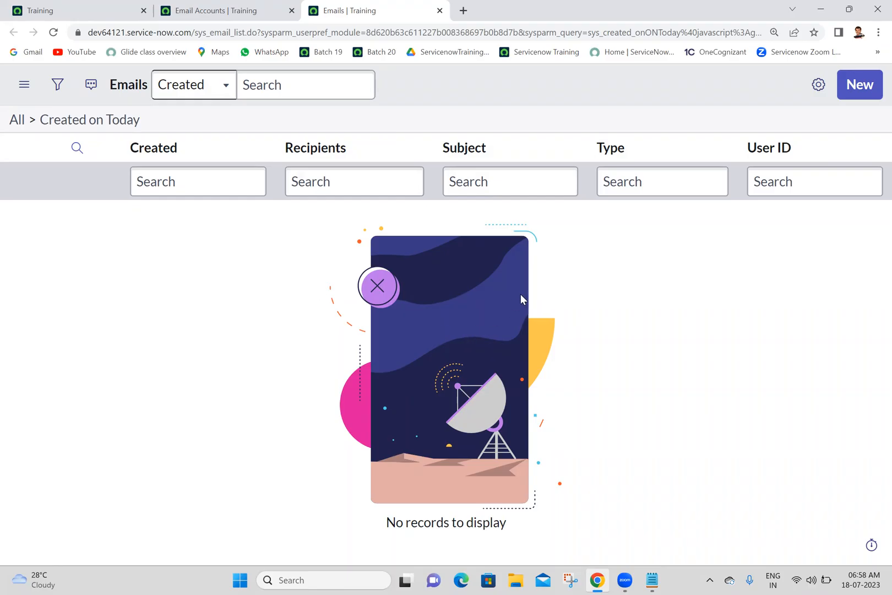
left_click(201, 7)
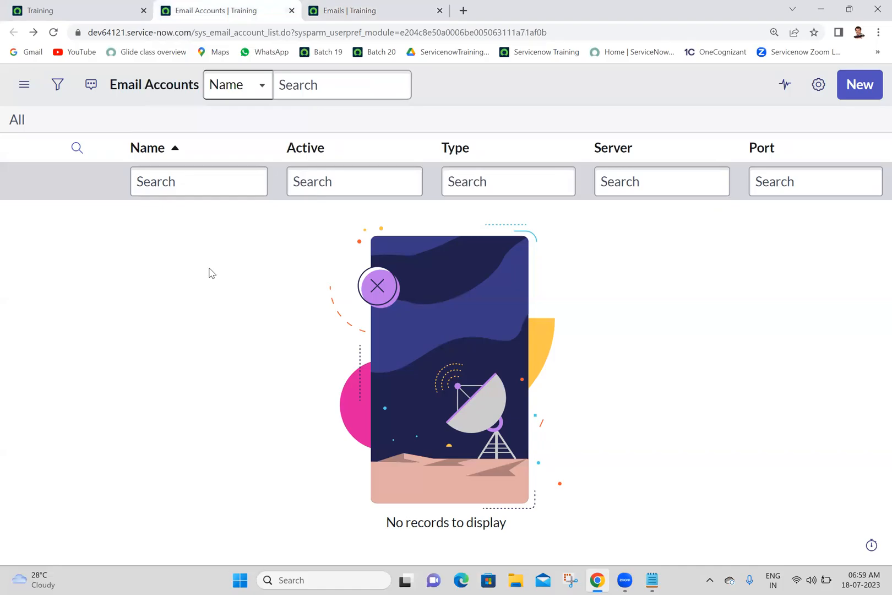
left_click(381, 5)
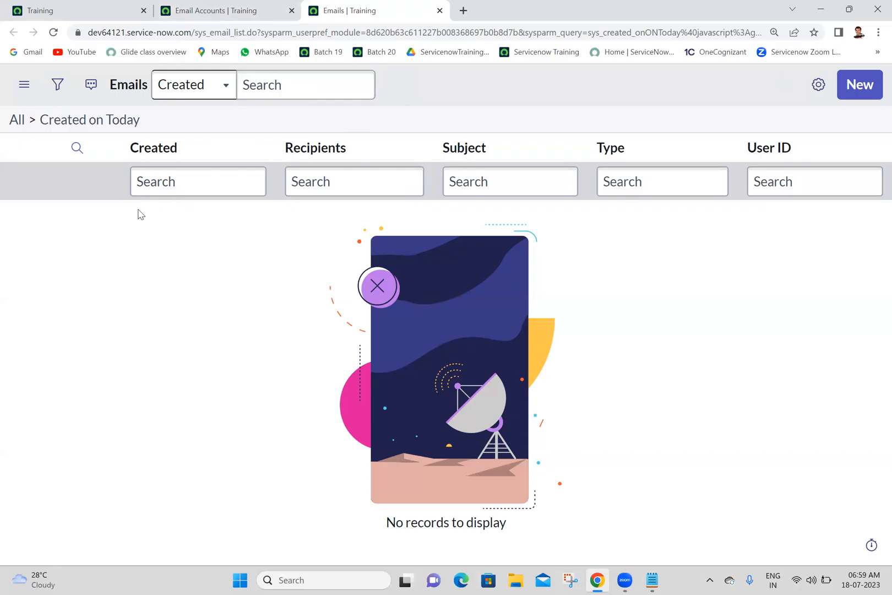
left_click(217, 7)
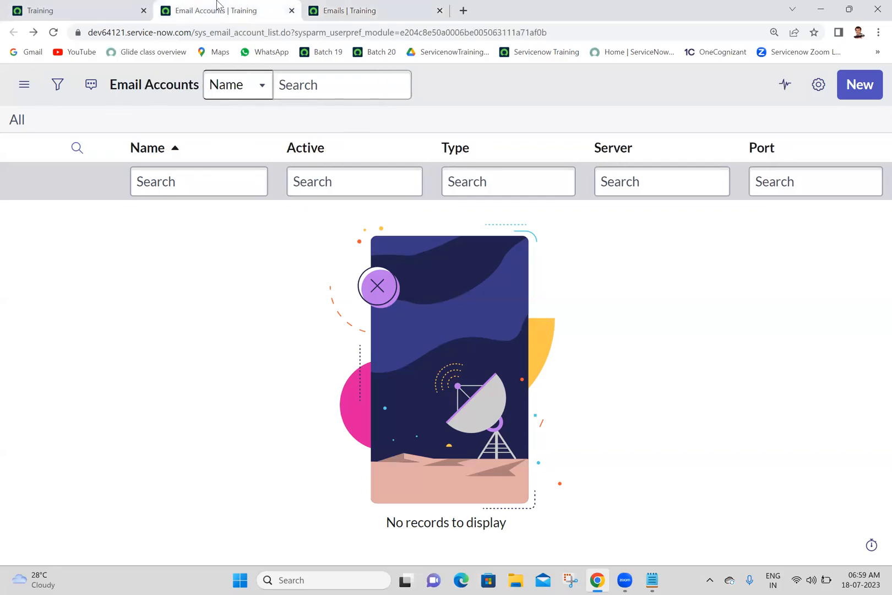
left_click(47, 7)
left_click(259, 7)
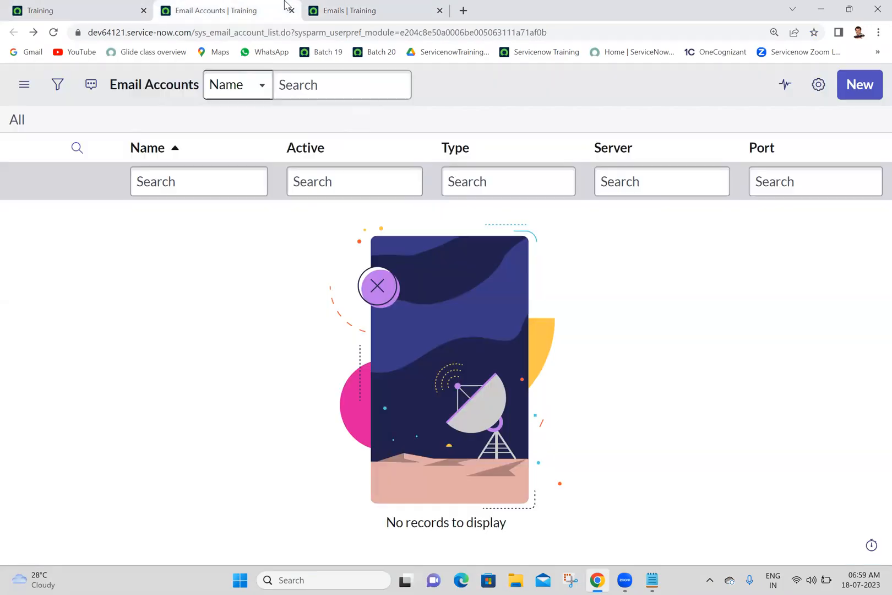
left_click(374, 5)
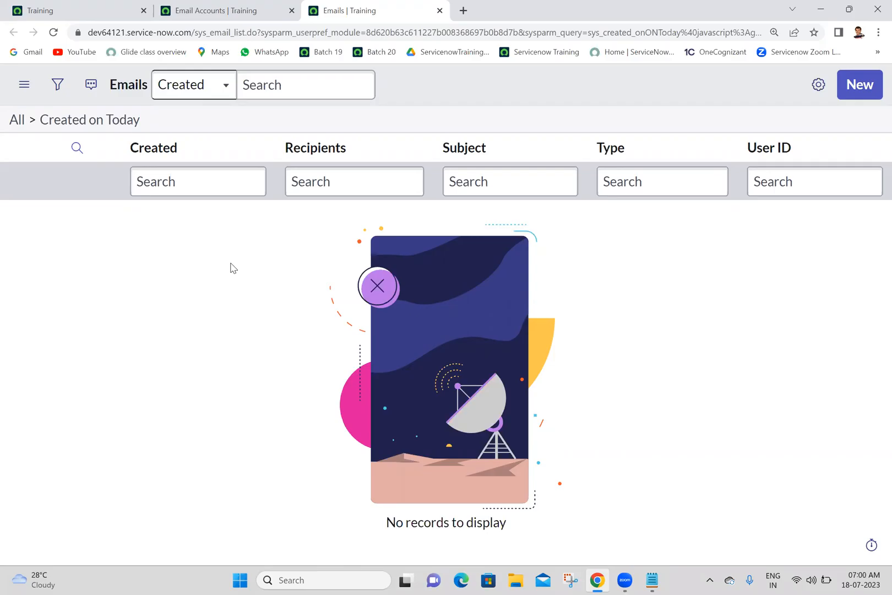
left_click(509, 179)
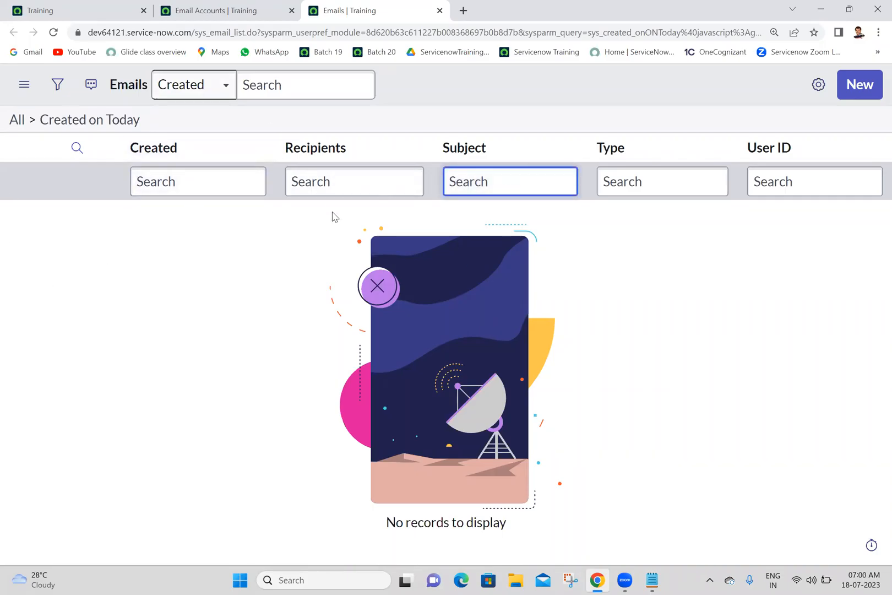
double_click(246, 137)
left_click(195, 430)
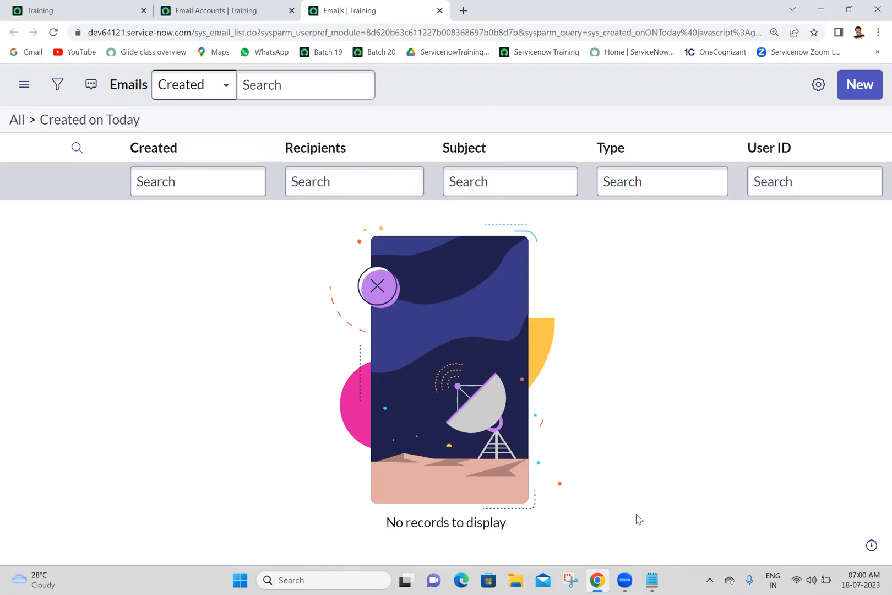
Switch to the Batch 20 notes in Notepad, add the line "System Log -->Emails", and save the file.
key("alt+Tab")
type("System Log -->Emails")
key("Return")
key("ctrl+s")
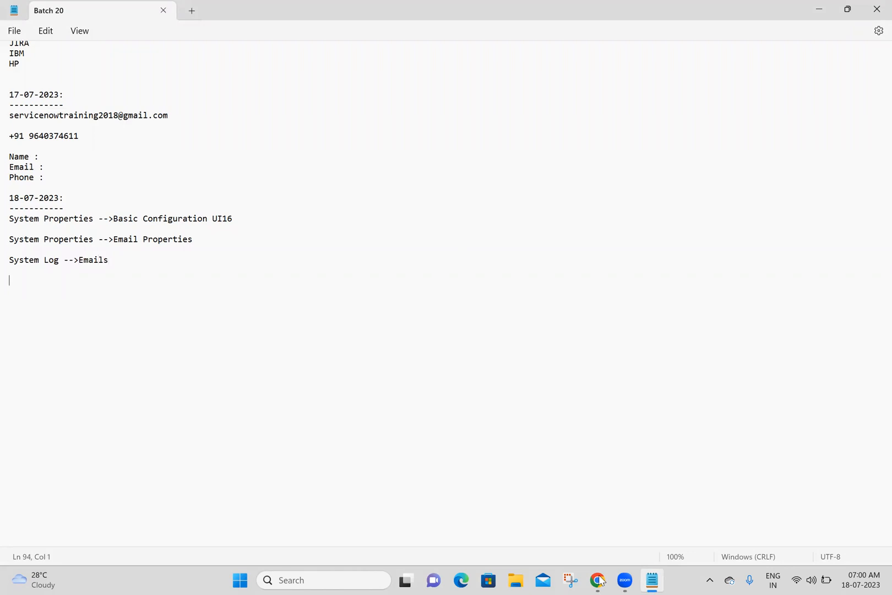
Switch to Chrome and close all tabs to the right of the Training home page.
right_click(53, 2)
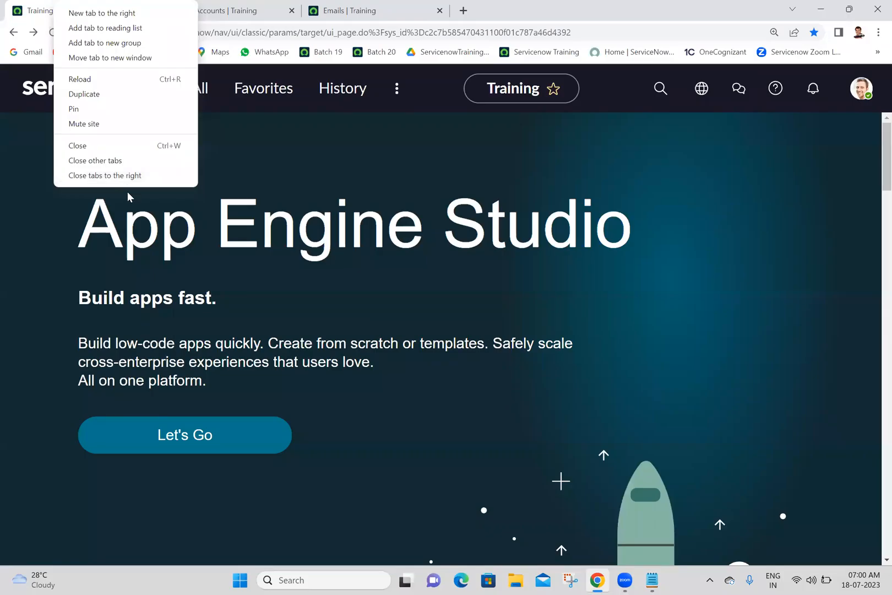
left_click(127, 180)
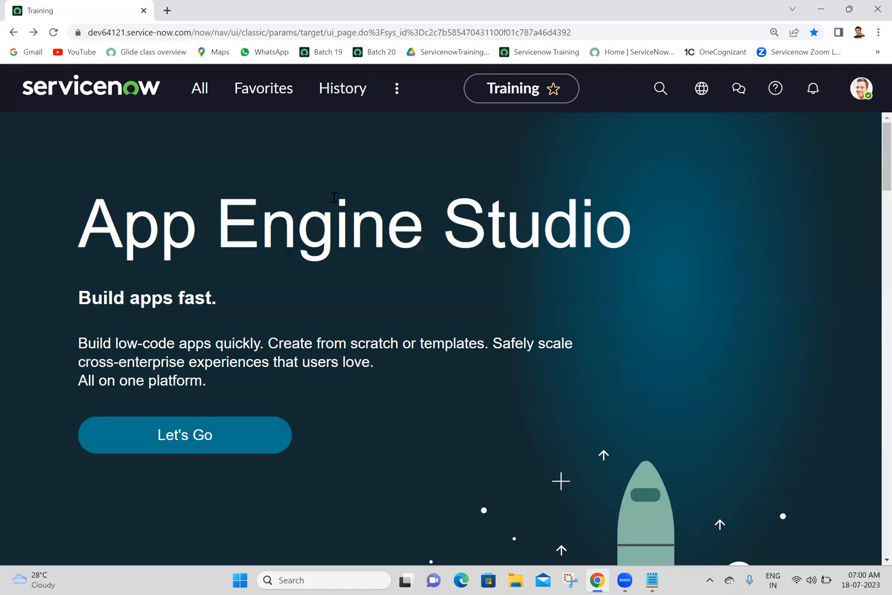
triple_click(314, 334)
left_click(314, 334)
Open the System Properties table list in a separate tab by entering sys_properties.LIST in the application navigator.
left_click(186, 97)
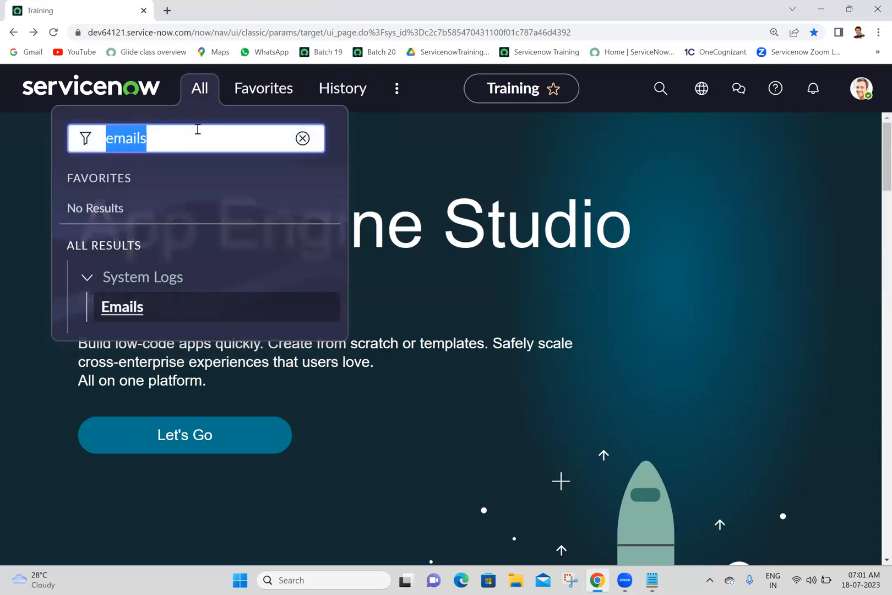
type("sys")
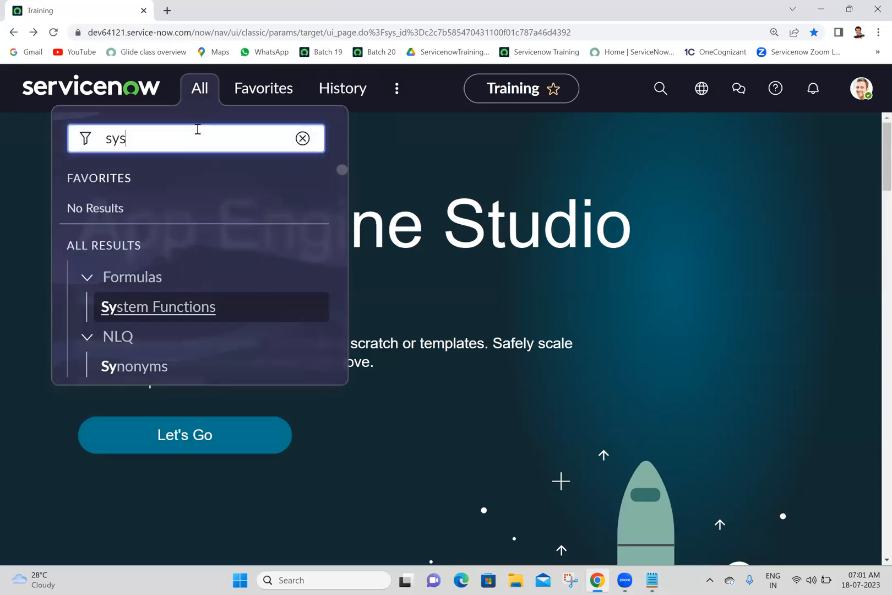
type("_pr")
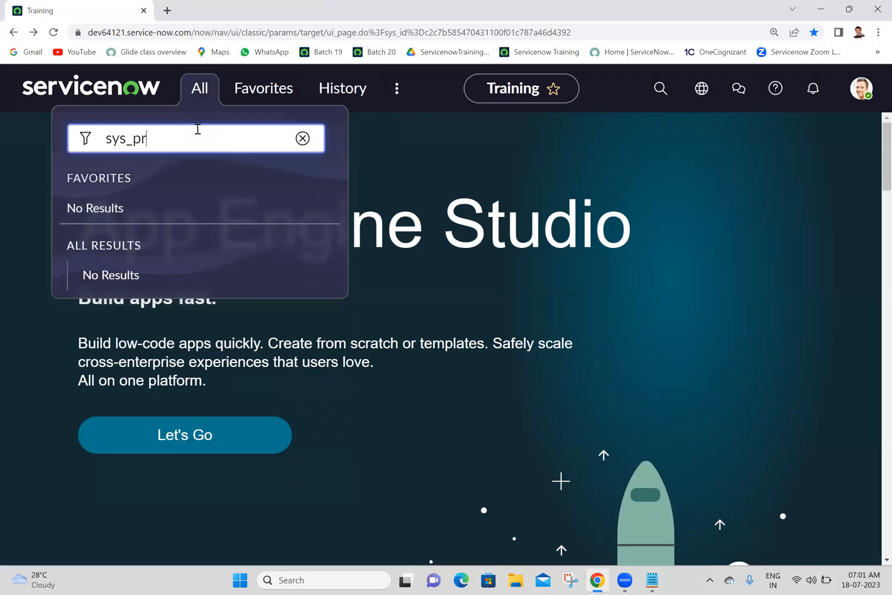
type("operties.")
key("BackSpace")
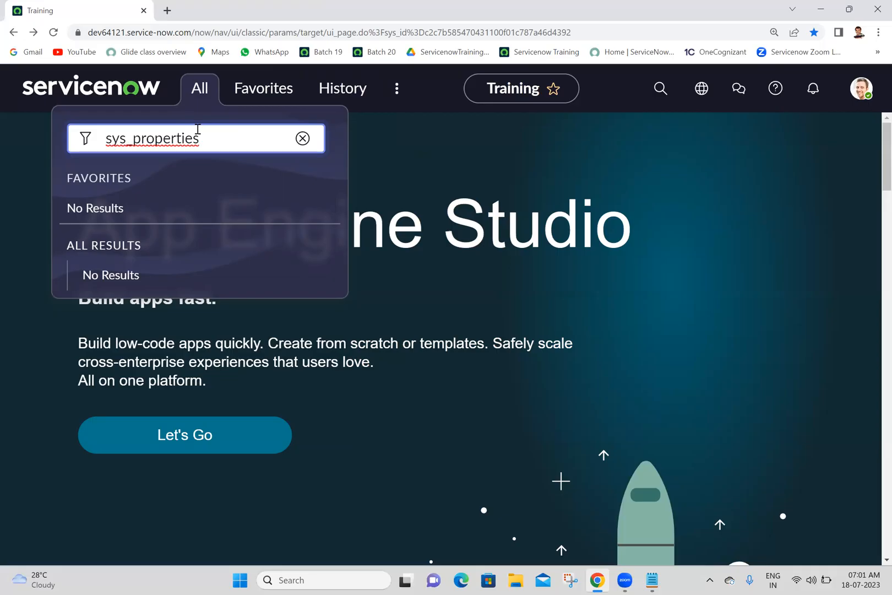
type(".LIST")
key("Return")
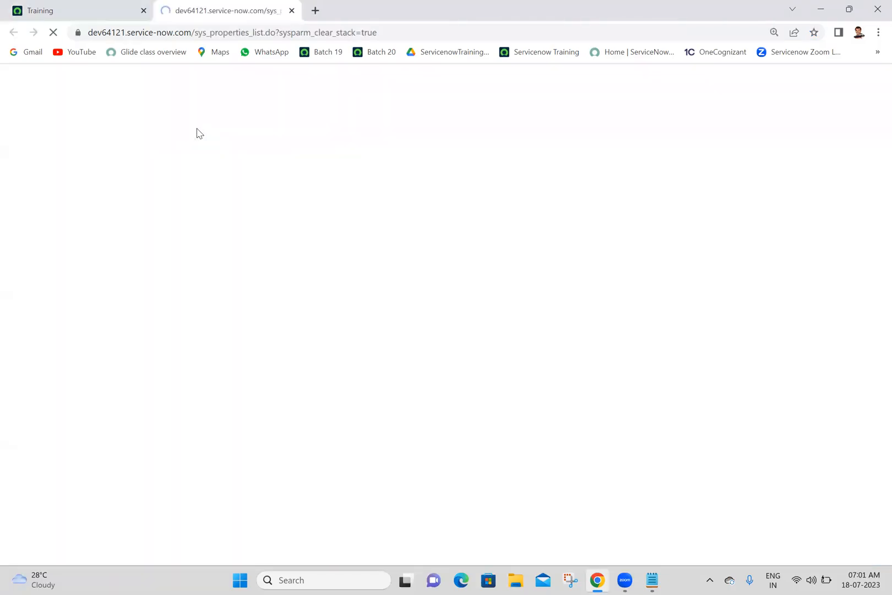
Filter the System Properties list by name with the contains search "*polaris".
left_click(241, 183)
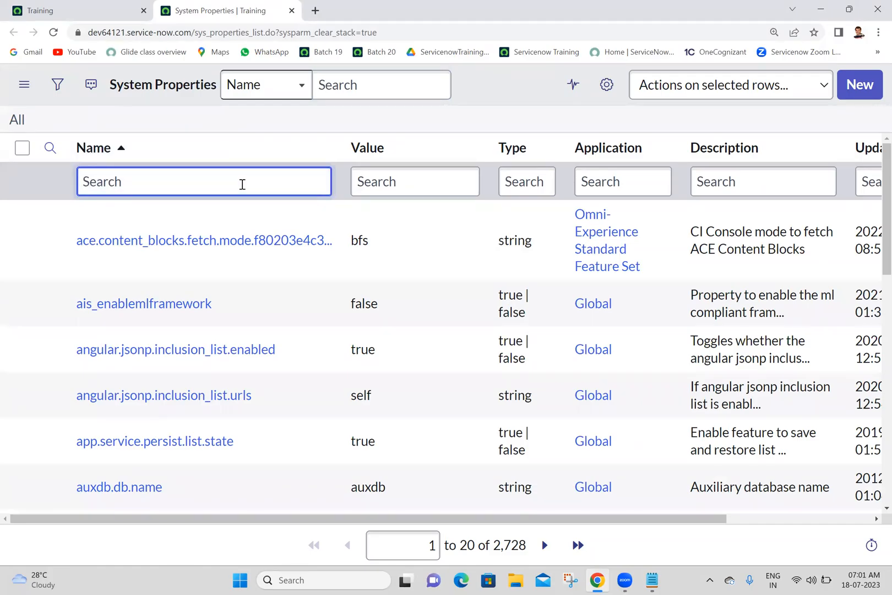
type("*polaris")
key("Return")
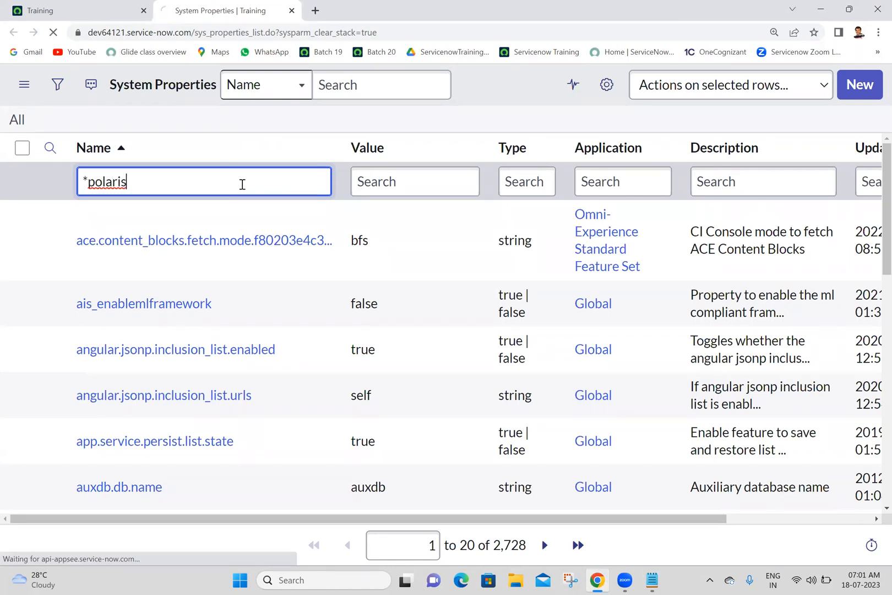
left_click(88, 181)
left_click_drag(85, 181, 61, 179)
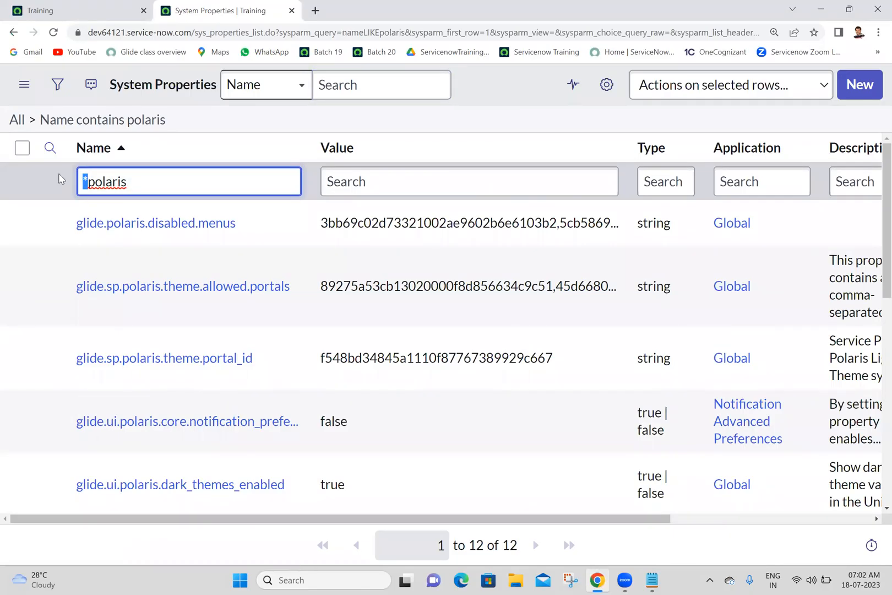
left_click(403, 107)
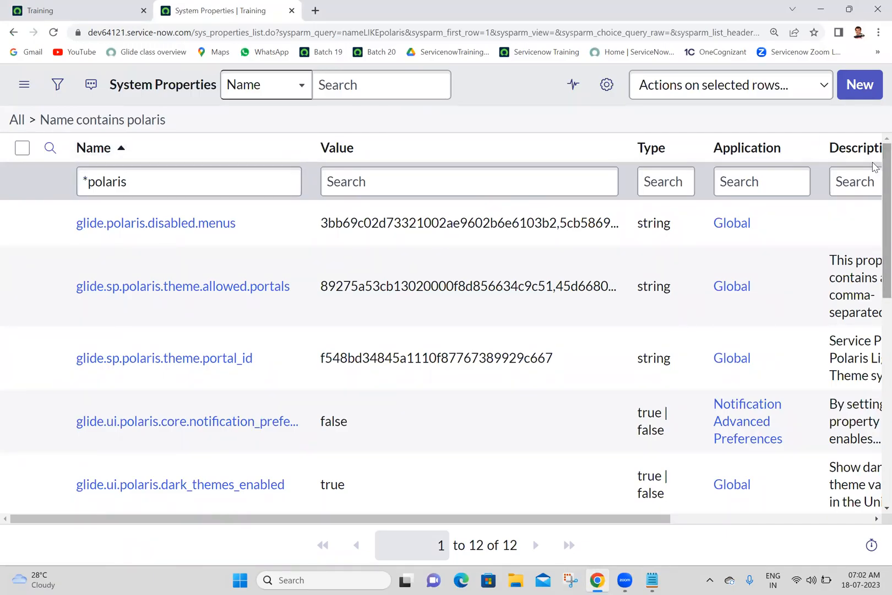
Copy the property name glide.ui.polaris.experience into the Batch 20 notes in Notepad and save the file.
scroll(874, 198, "down", 2)
scroll(874, 230, "down", 1)
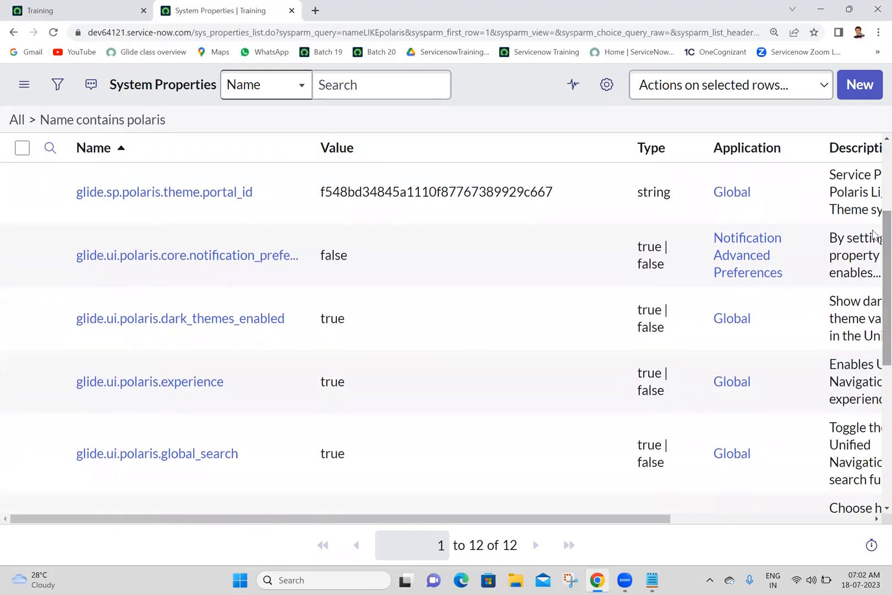
left_click(268, 373)
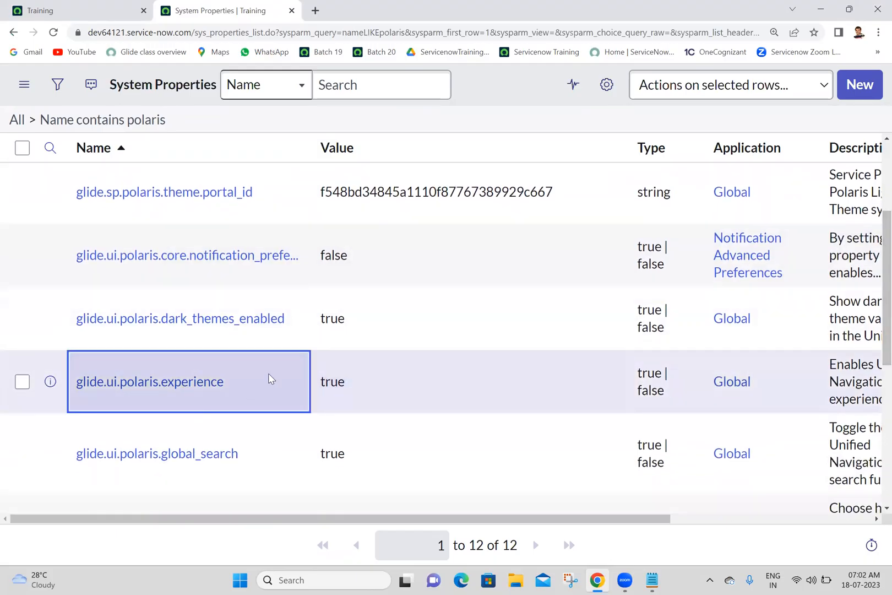
left_click_drag(268, 373, 69, 387)
key("ctrl+c")
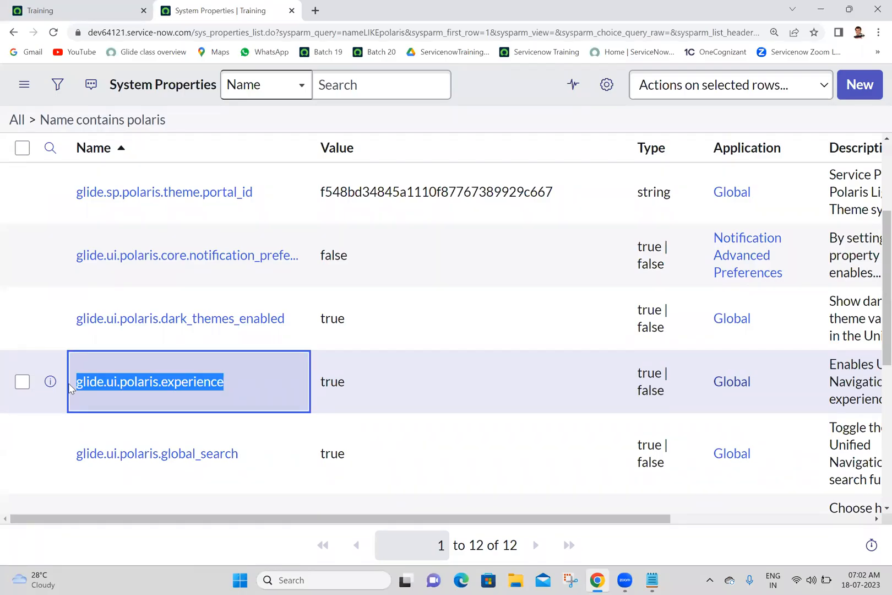
left_click(652, 578)
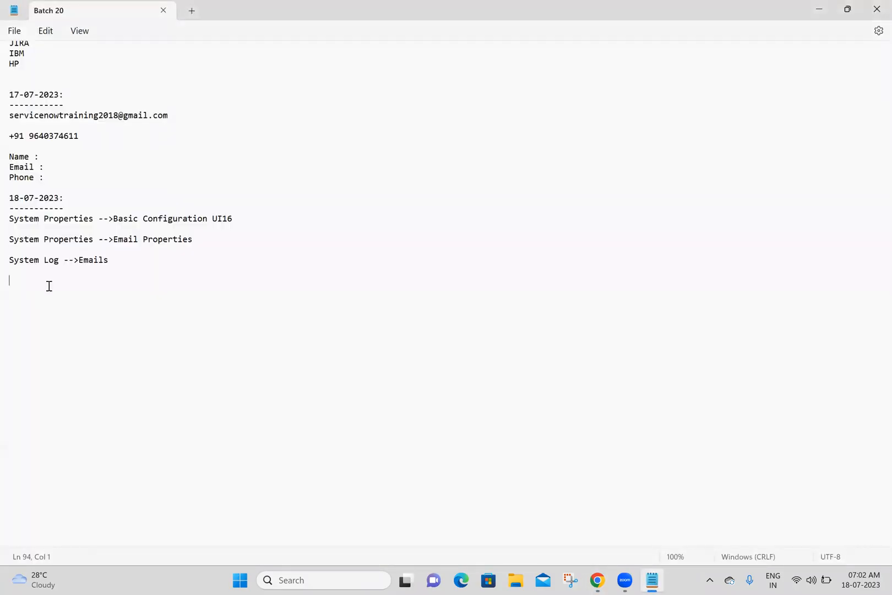
key("ctrl+v")
key("Return")
key("Return")
key("Return")
key("Return")
key("ctrl+s")
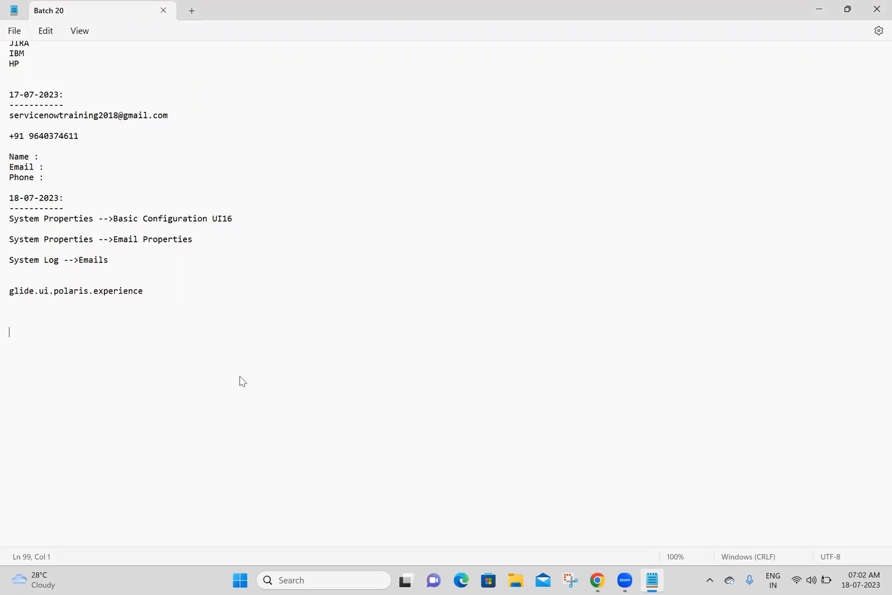
Return to the System Properties list in Chrome and filter it by the exact name "=glide.ui.polaris.experience".
key("alt+Tab")
left_click_drag(243, 378, 62, 367)
key("ctrl+c")
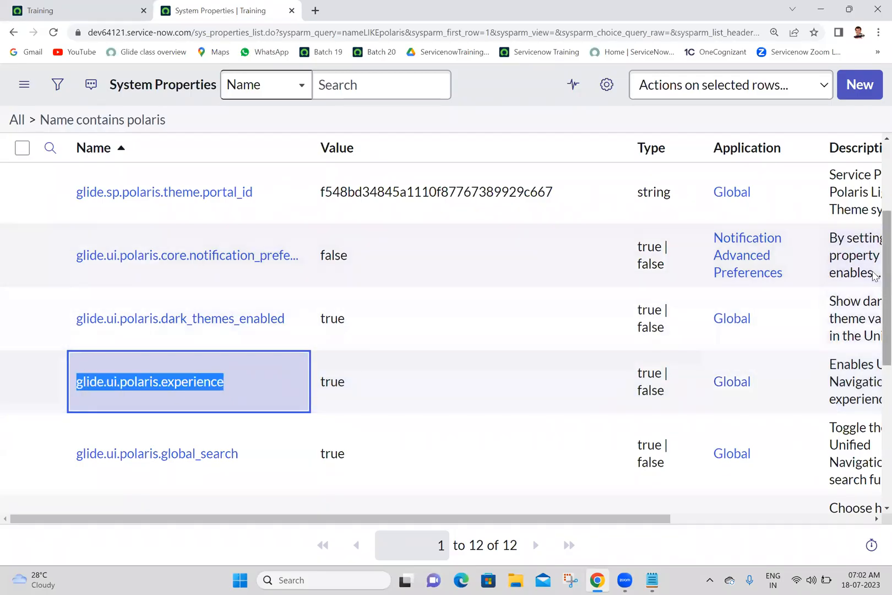
scroll(253, 170, "up", 3)
triple_click(249, 179)
type("=")
key("ctrl+v")
key("Return")
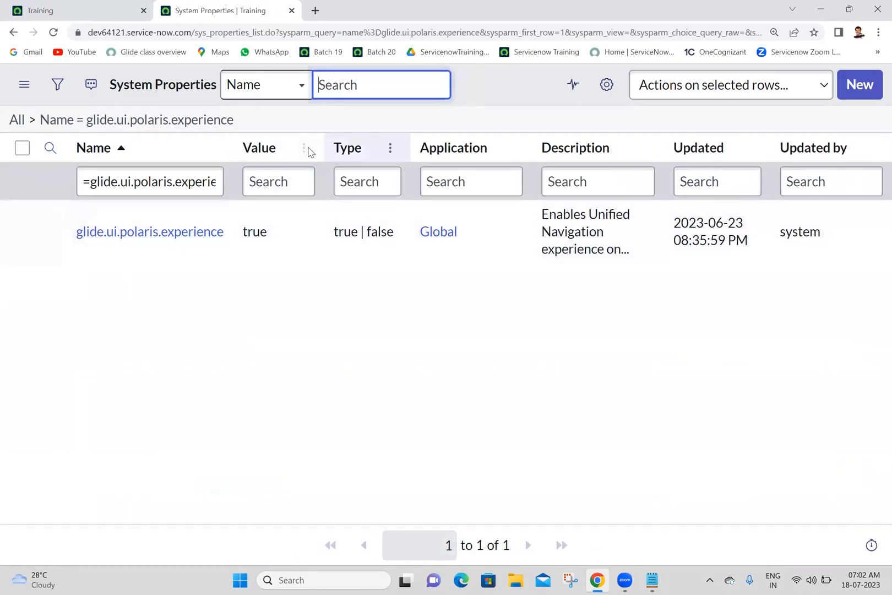
Copy the filtered list's URL below the property name in the Batch 20 notes, save the file and return to Chrome.
left_click(421, 34)
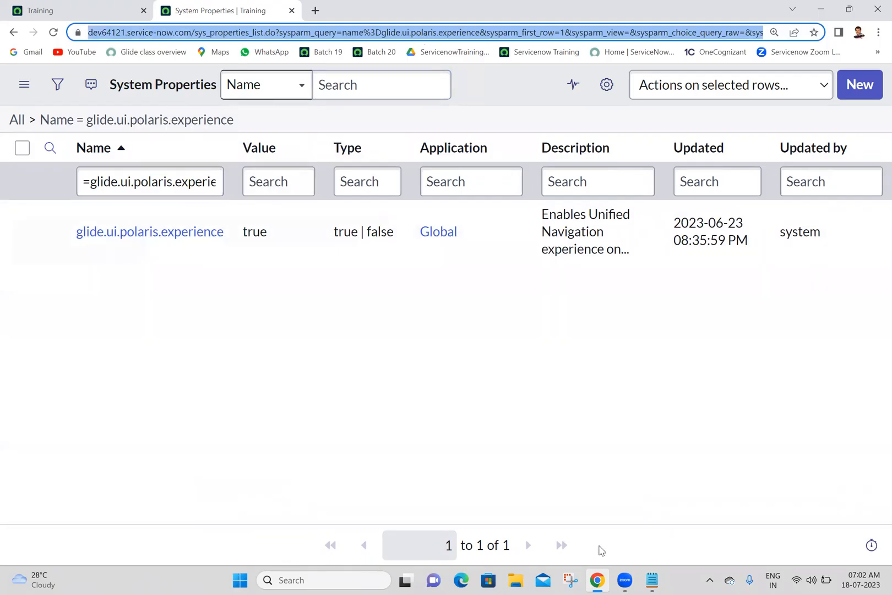
left_click(652, 580)
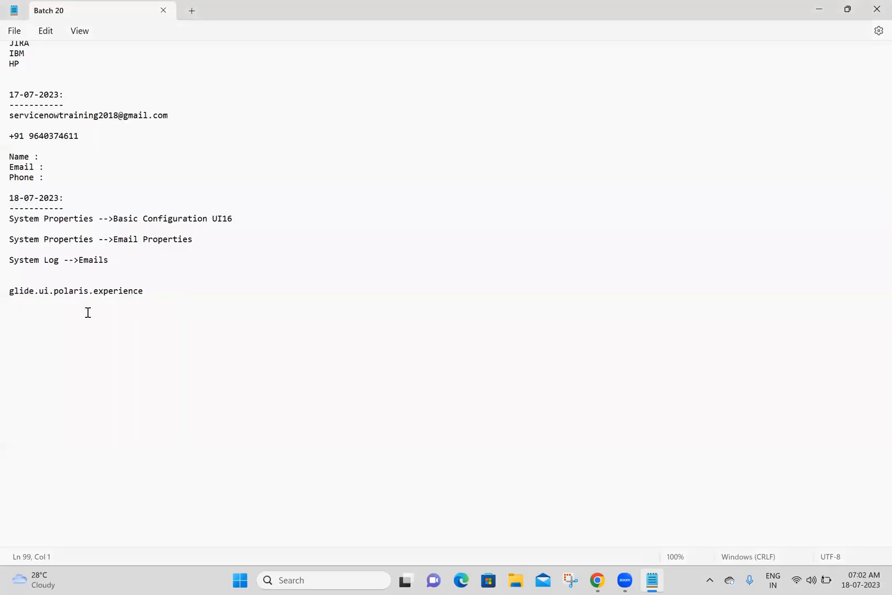
type("https://dev64121.service-now.com/sys_properties_list.do?sysparm_query=name%3Dglide.ui.polaris.experience&sysparm_first_row=1&sysparm_view=&sysparm_choice_query_raw=&sysparm_list_header_search=true")
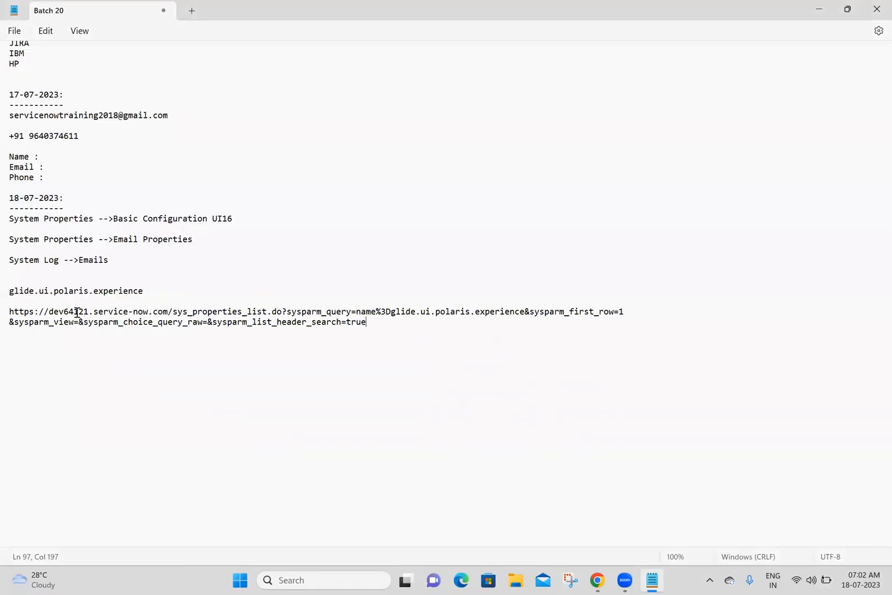
left_click_drag(88, 311, 62, 308)
left_click(87, 339)
key("ctrl+s")
left_click(596, 579)
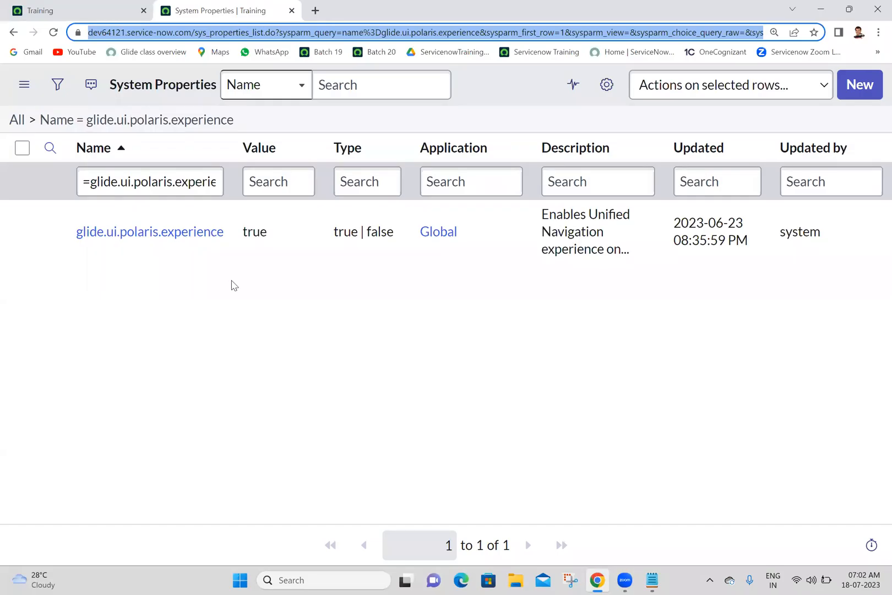
left_click(282, 236)
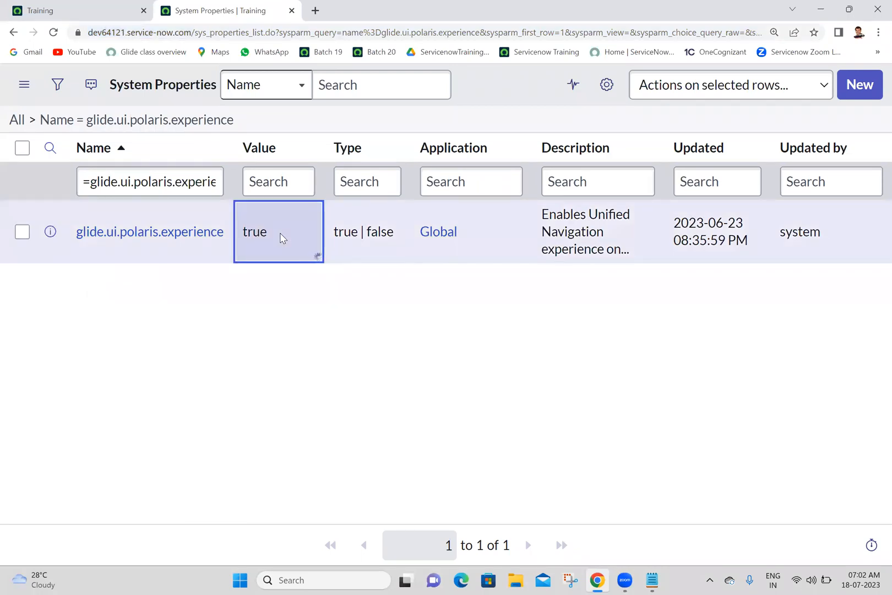
double_click(281, 237)
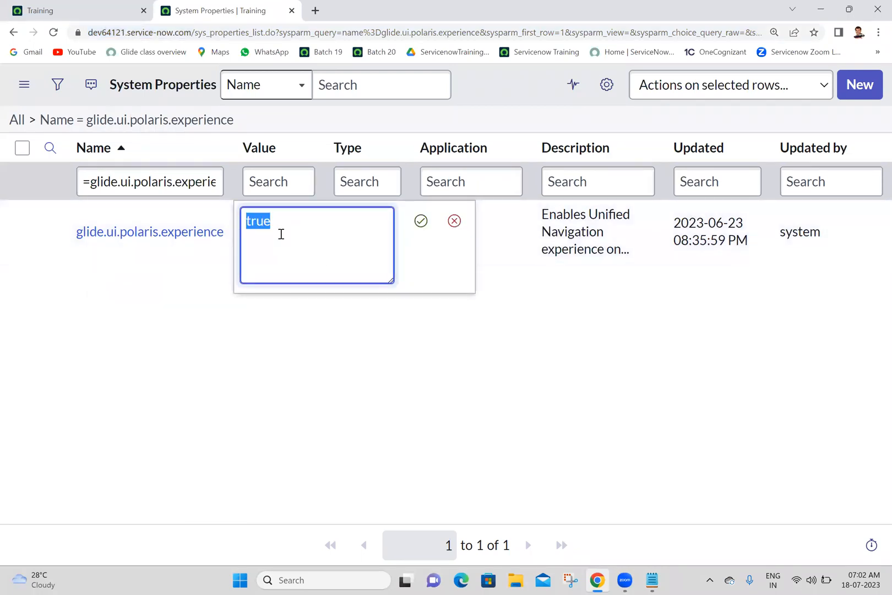
left_click(455, 221)
Open the glide.ui.polaris.experience record in a separate tab, set its Value to false and save the record.
middle_click(123, 238)
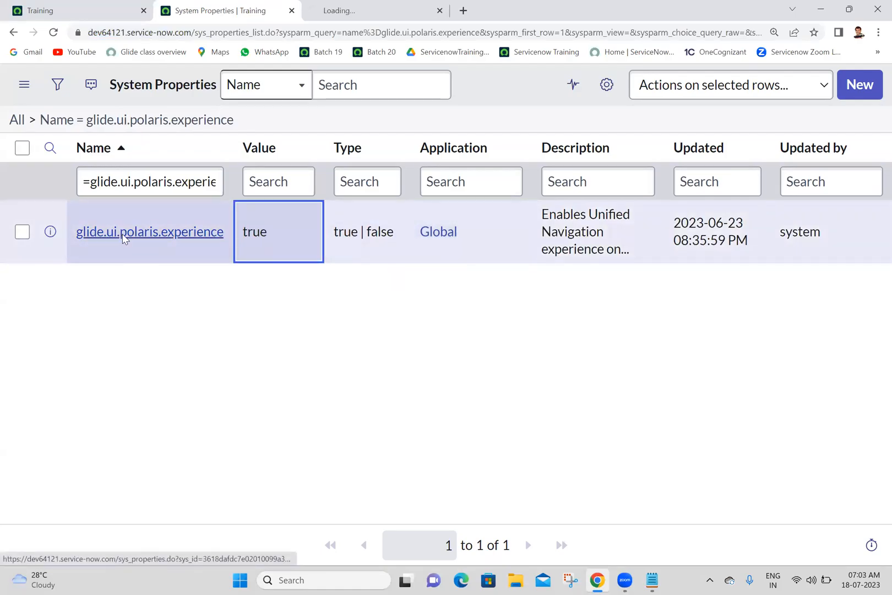
left_click(408, 5)
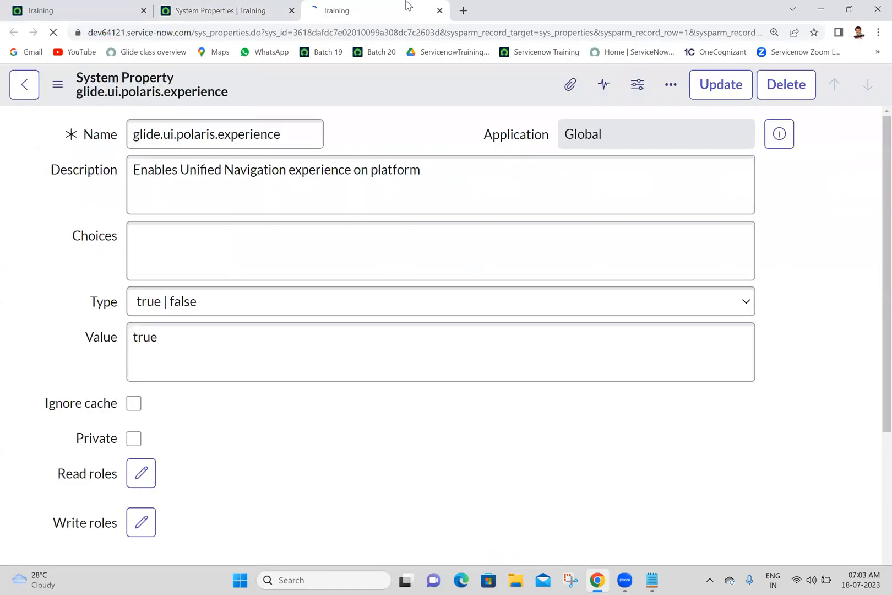
double_click(251, 346)
type("false")
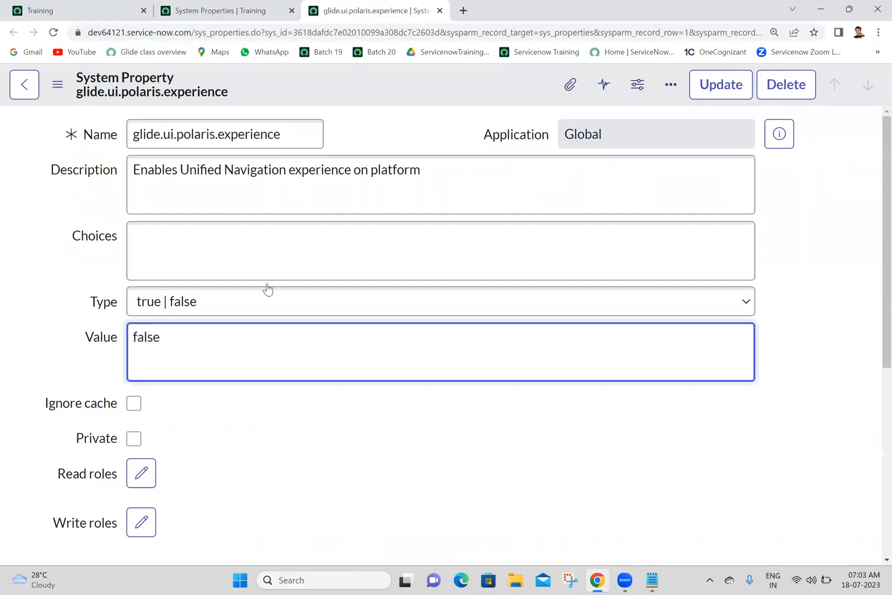
right_click(394, 81)
left_click(399, 92)
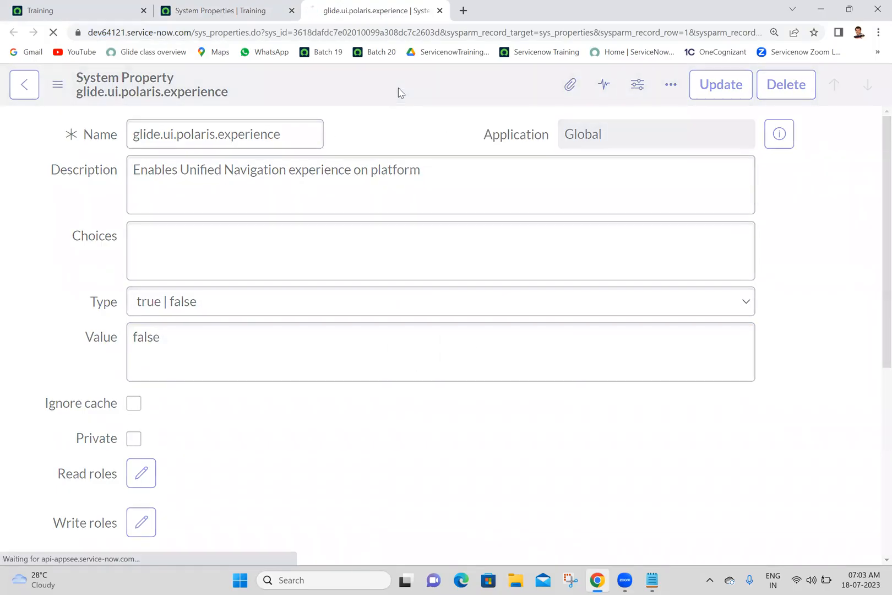
Check the saved property record against the Training home page, and close every tab except the home page.
left_click(129, 6)
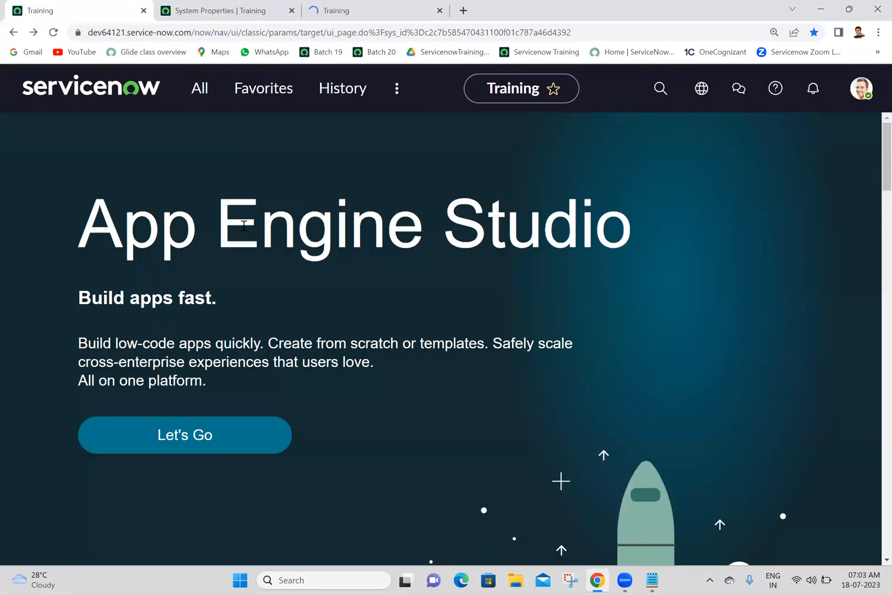
left_click(376, 5)
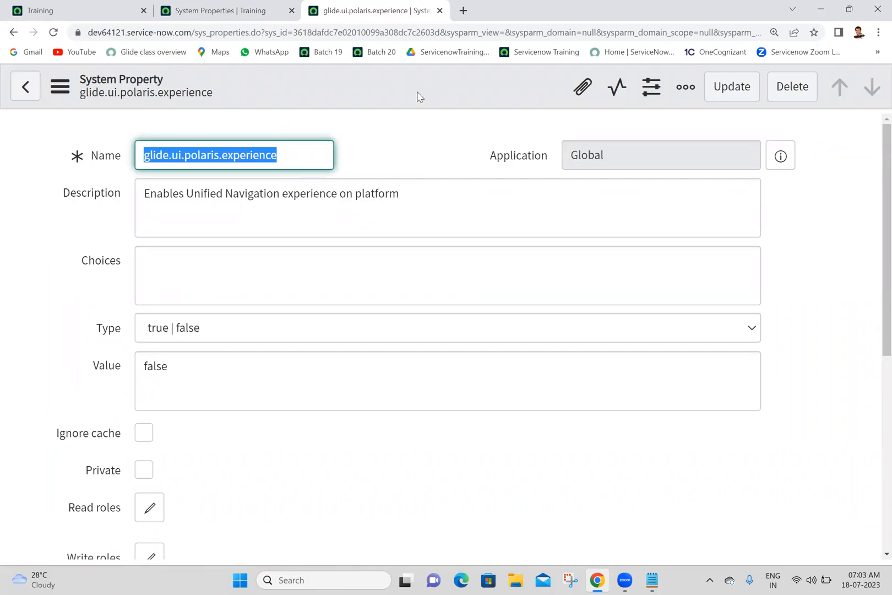
left_click(418, 110)
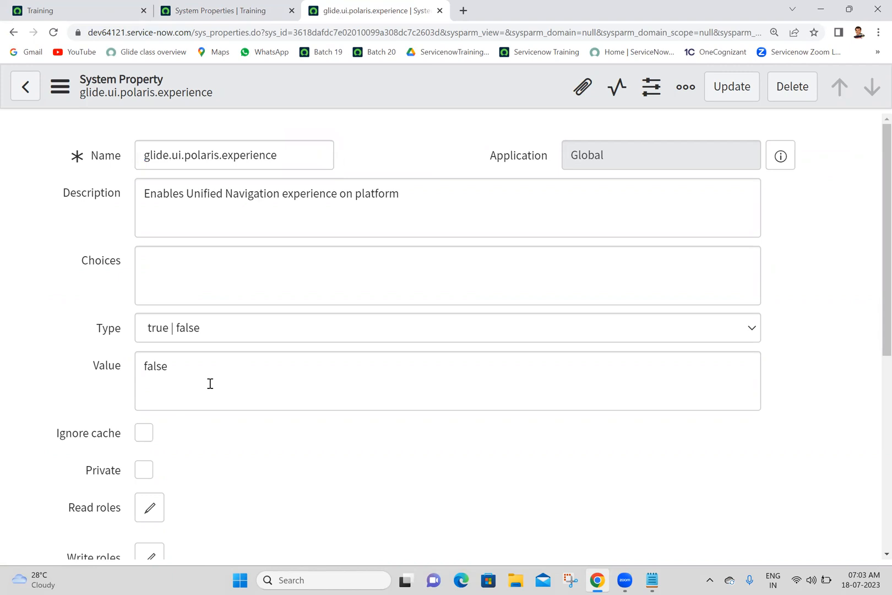
left_click(61, 8)
right_click(61, 7)
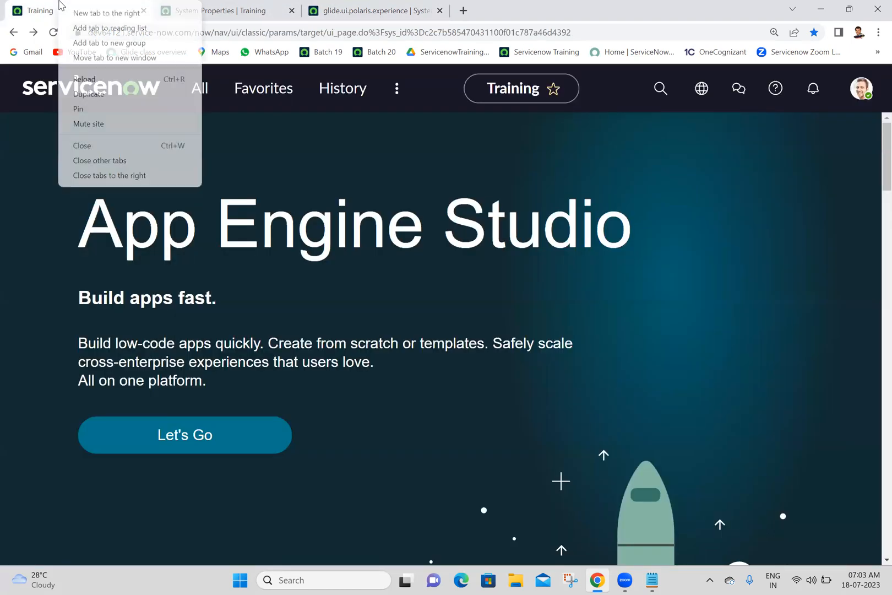
left_click(129, 175)
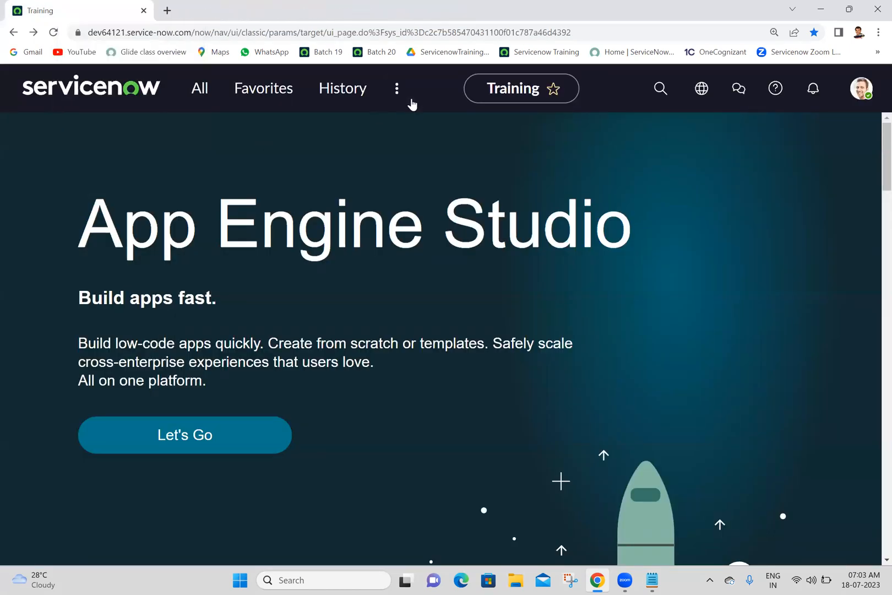
Reload the instance from its base URL dev64121.service-now.com in the Training tab.
left_click_drag(191, 32, 638, 7)
key("BackSpace")
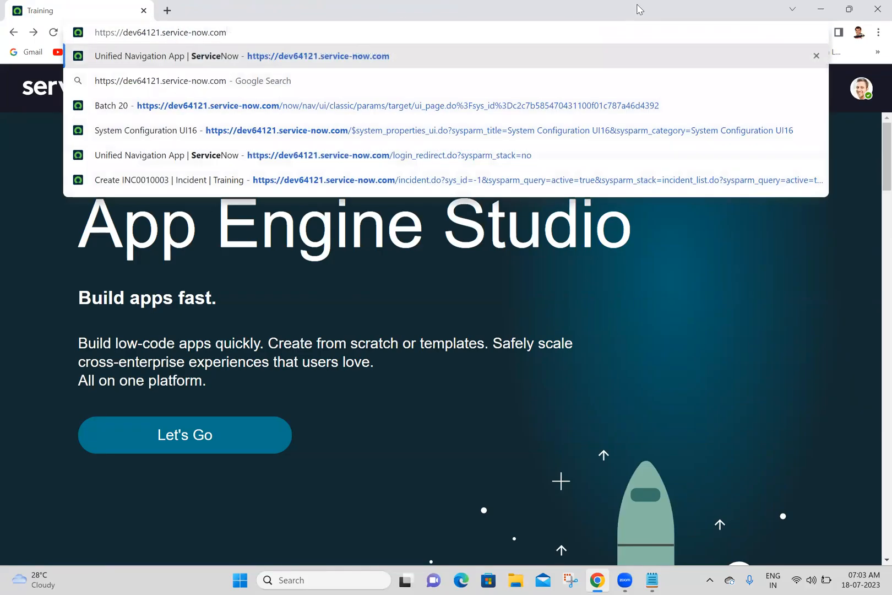
key("Return")
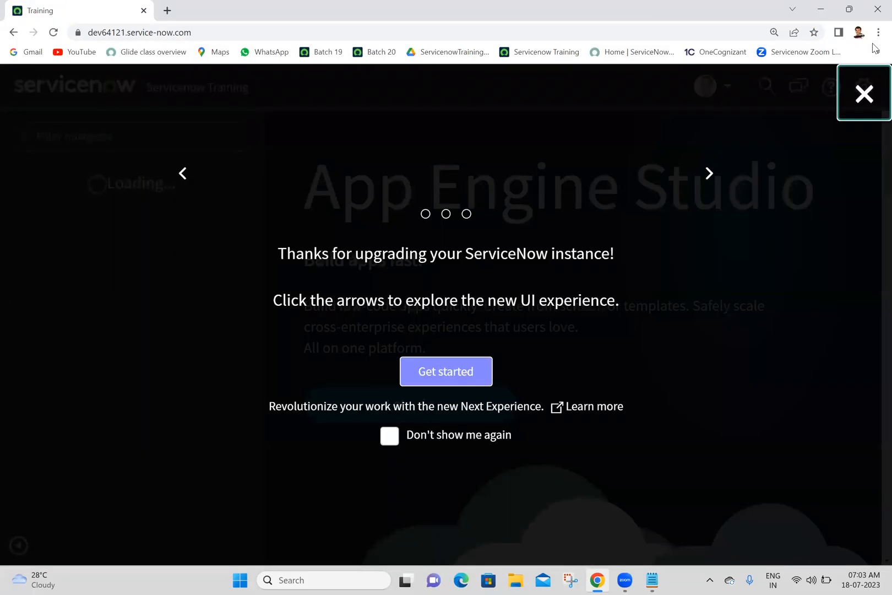
Dismiss the upgrade welcome overlay, view the General page of System Settings and close the dialog.
left_click(865, 99)
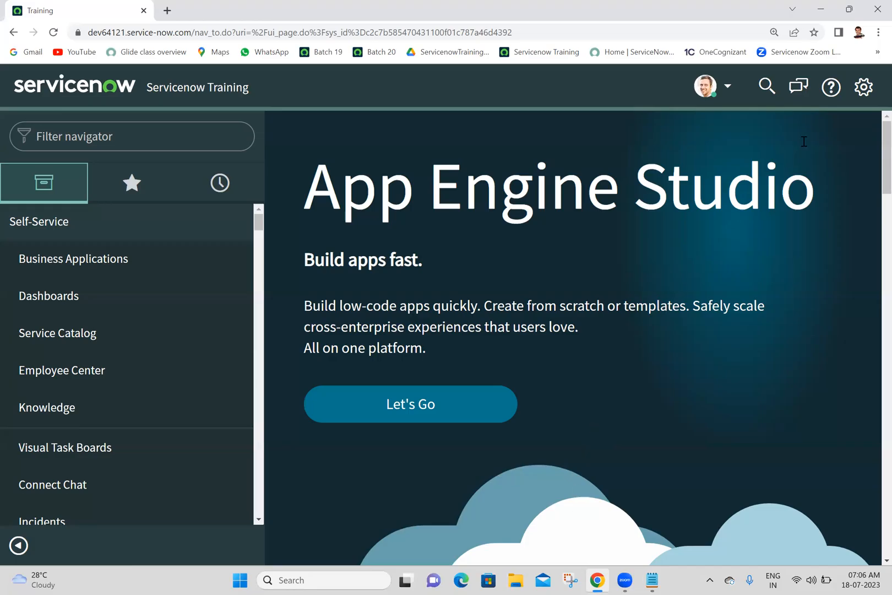
left_click(862, 91)
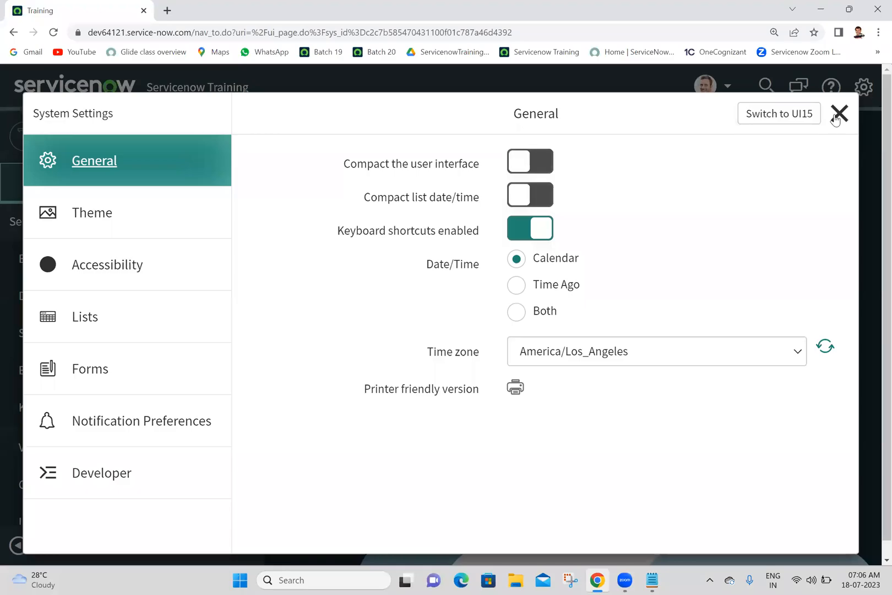
left_click(838, 114)
left_click(862, 93)
left_click(838, 115)
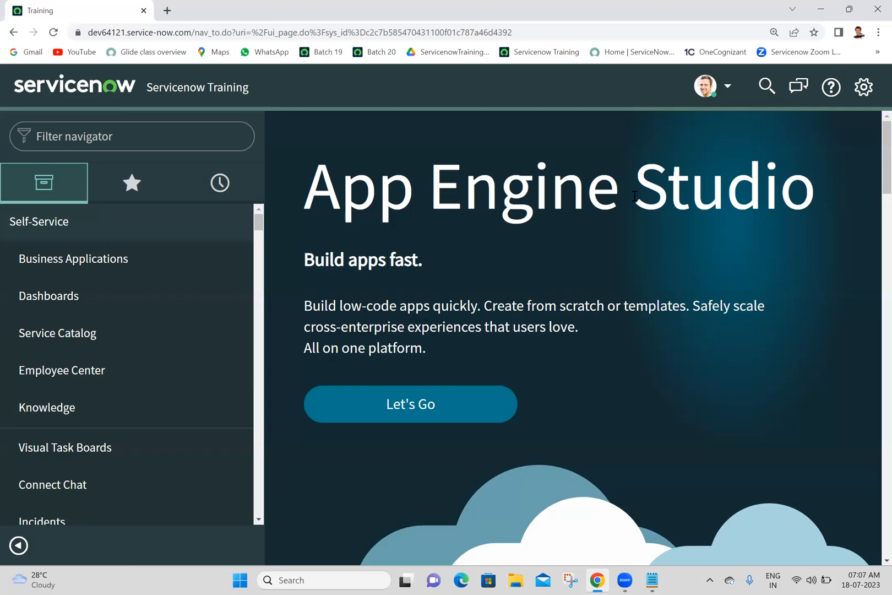
Examine the Theme, Lists, Forms, Notification Preferences and Developer sections of System Settings and close the dialog.
left_click(868, 90)
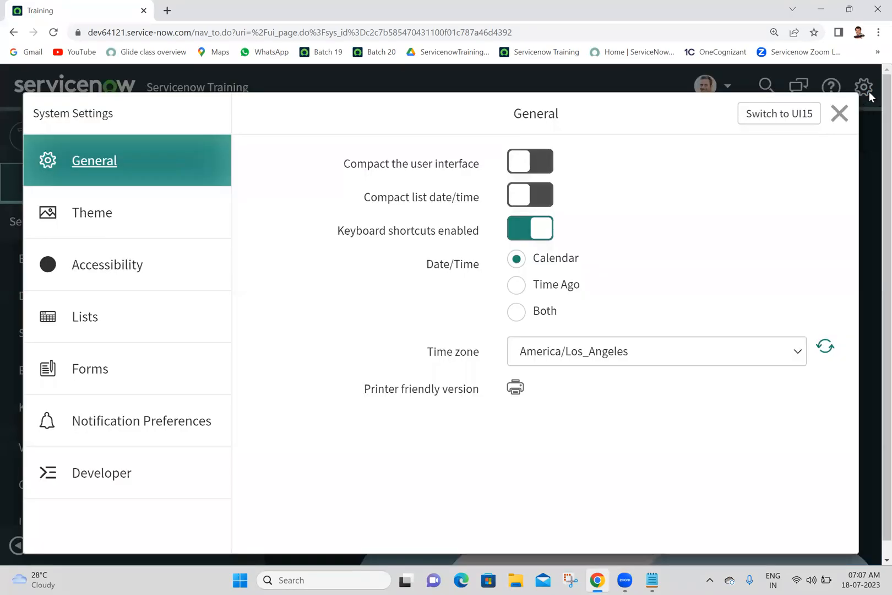
left_click(140, 220)
left_click(115, 346)
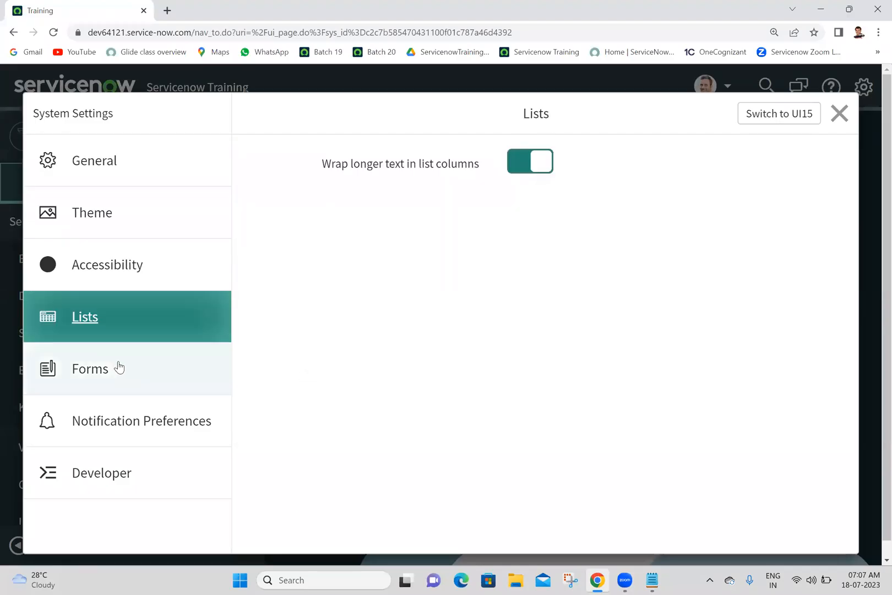
left_click(118, 367)
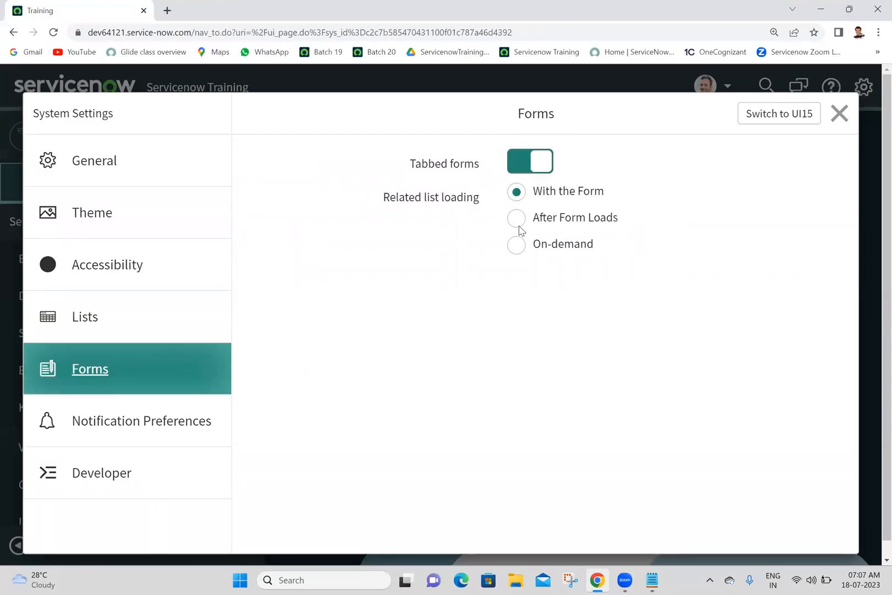
left_click(89, 424)
left_click(90, 474)
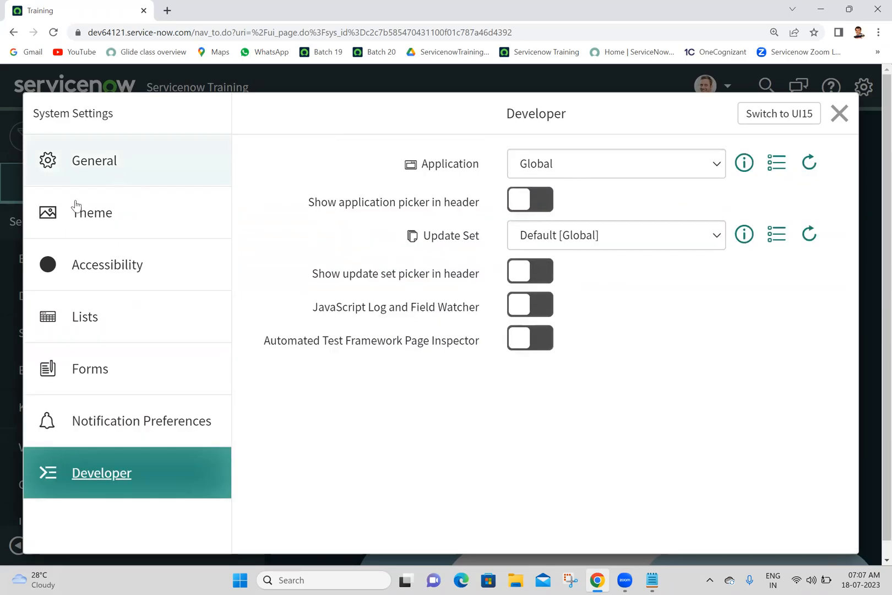
left_click(121, 216)
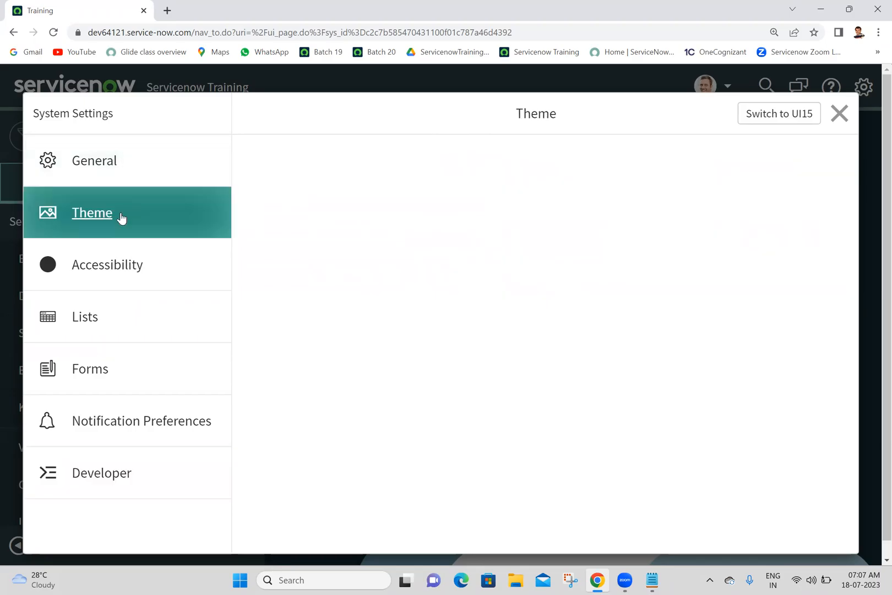
left_click(838, 115)
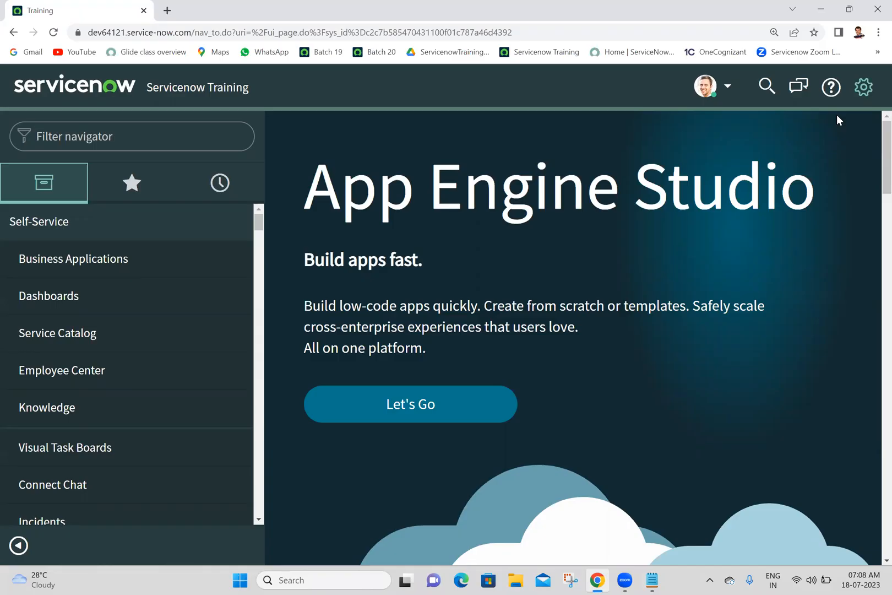
Apply the Rose theme in System Settings and return to the home page.
left_click(863, 86)
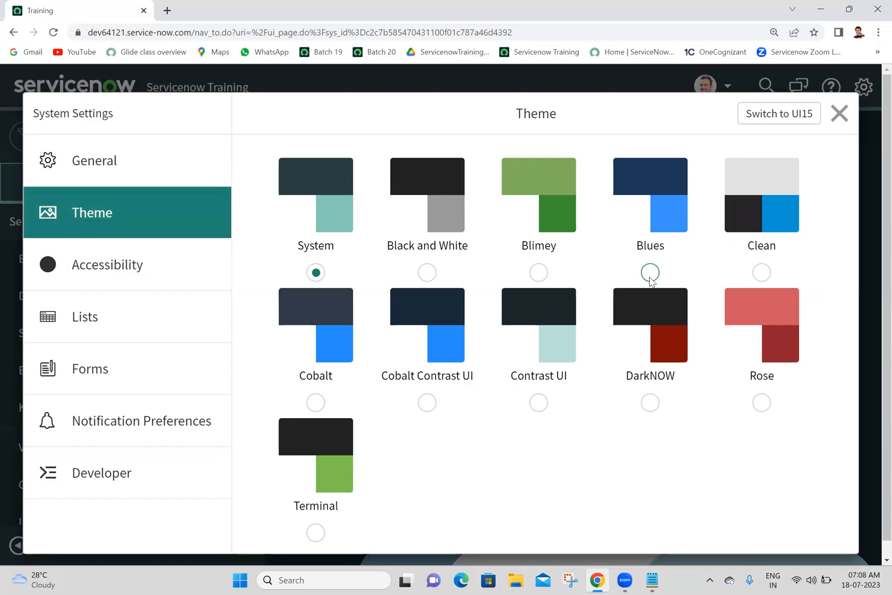
left_click(761, 405)
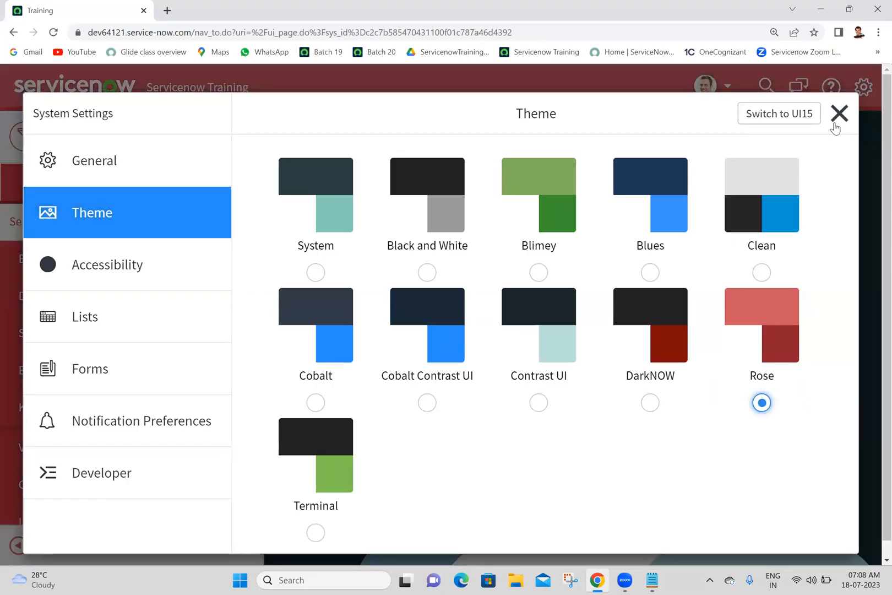
left_click(837, 115)
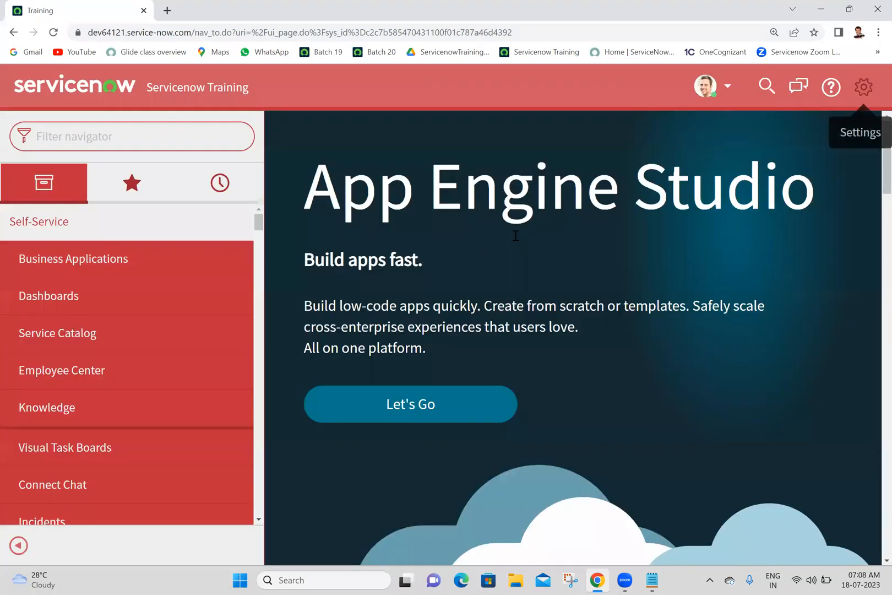
Set the interface theme back to System, check the Theme settings again and close the dialog.
left_click(873, 87)
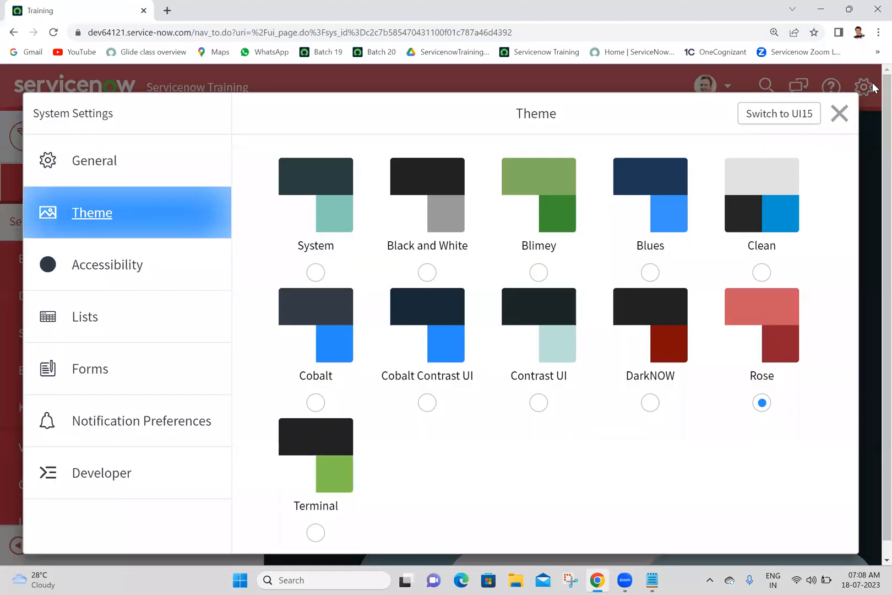
left_click(315, 272)
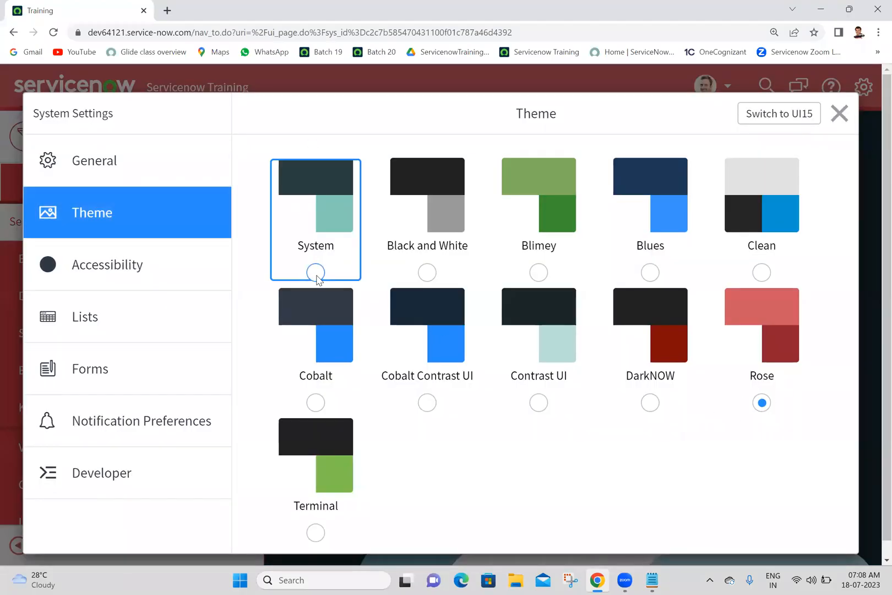
left_click(840, 113)
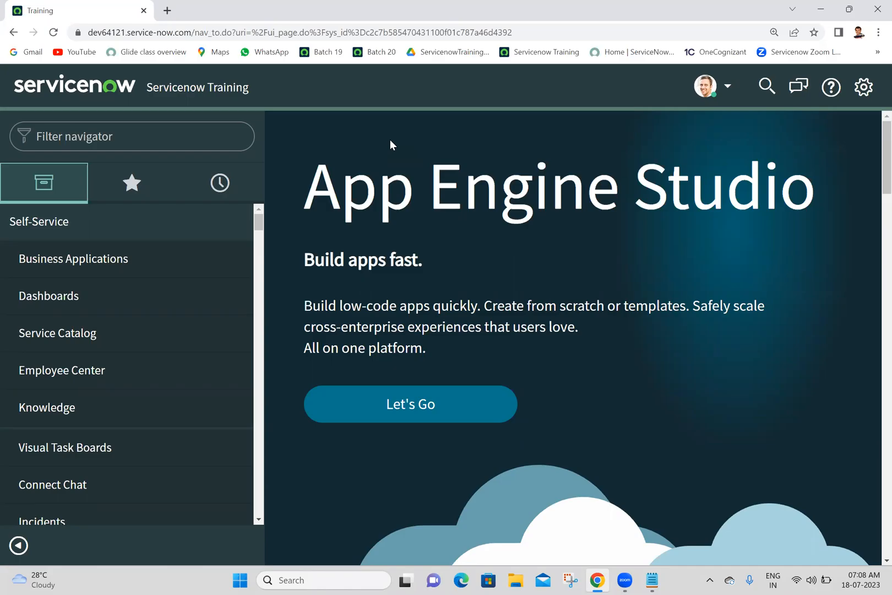
left_click(862, 88)
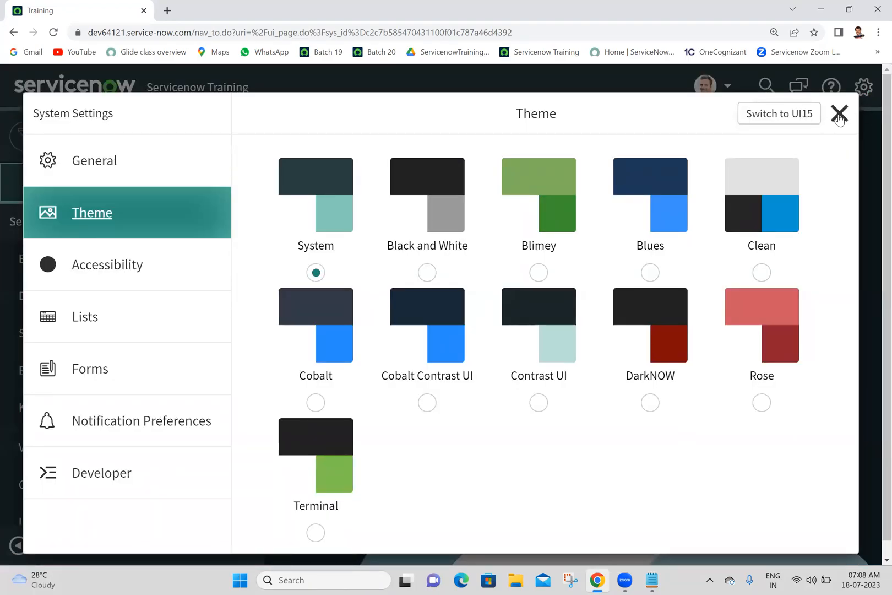
left_click(839, 113)
Search the navigator for "basic" and clear the filter text.
left_click(198, 144)
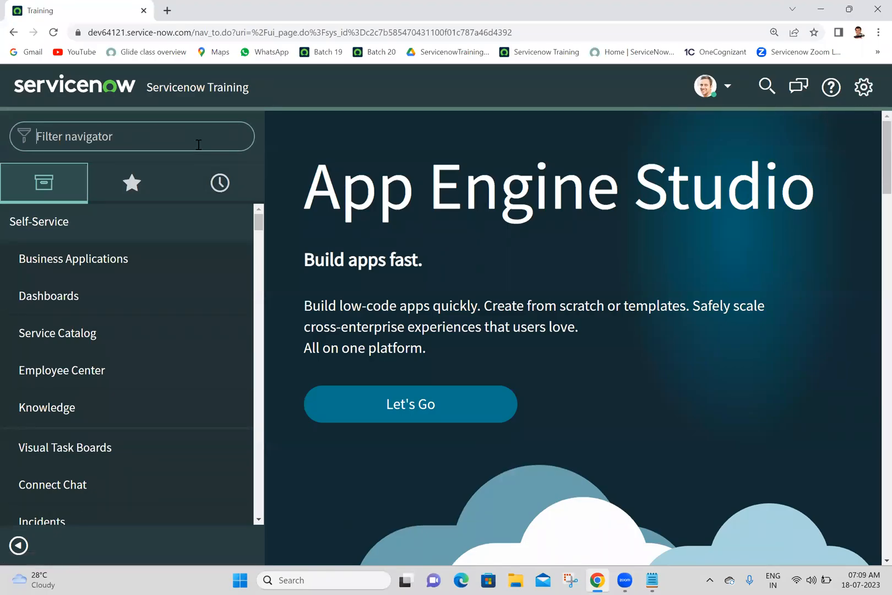
type("basic")
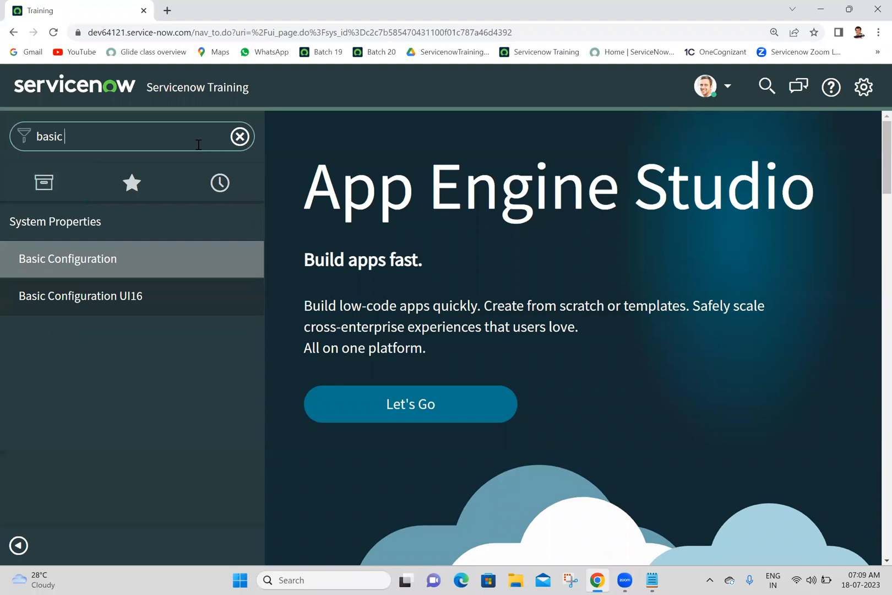
key("BackSpace")
key("BackSpace")
key("BackSpace")
key("BackSpace")
key("BackSpace")
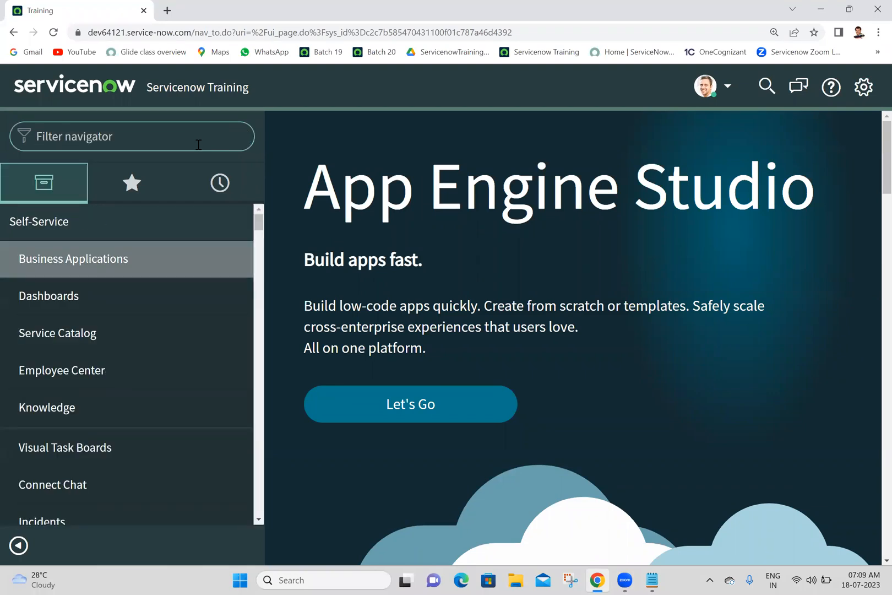
Switch the instance to the UI15 interface and switch it back to UI16 from its settings.
left_click(865, 89)
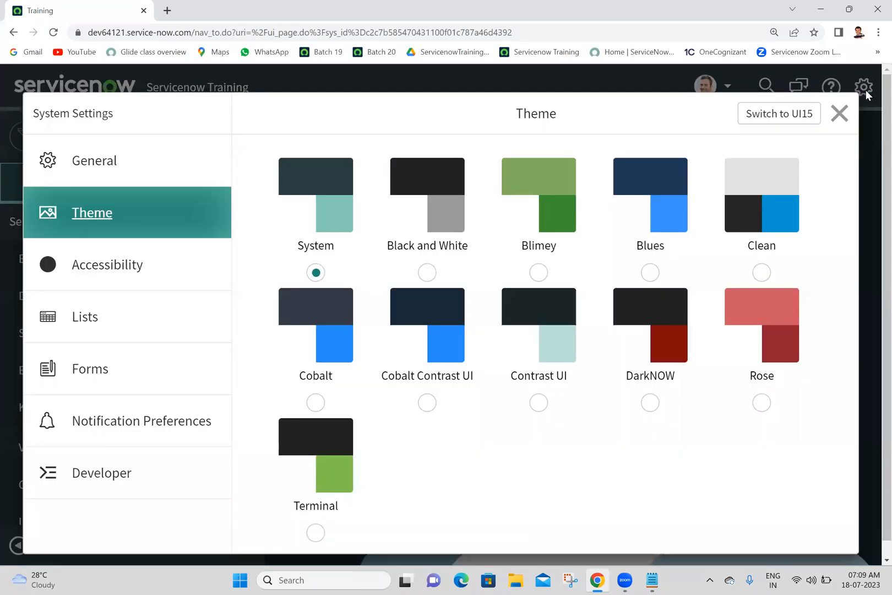
left_click(788, 116)
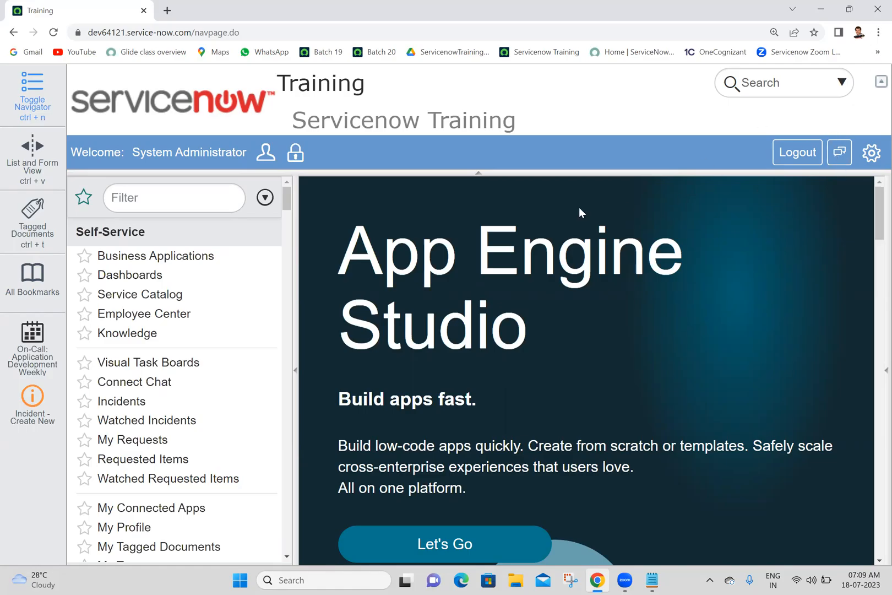
left_click(873, 153)
left_click(774, 225)
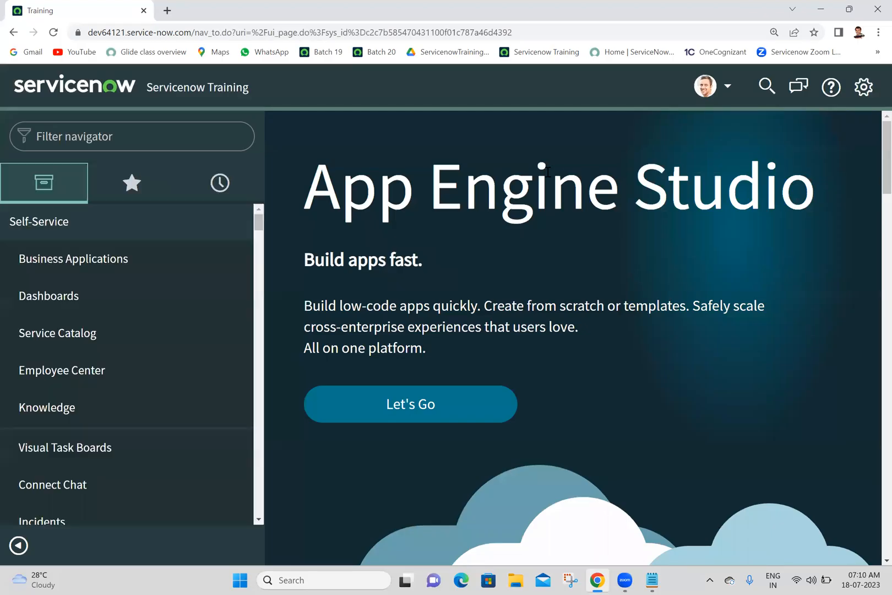
Open the System Properties list in a new tab by entering sys_properties.LIST in the navigator filter.
left_click(196, 149)
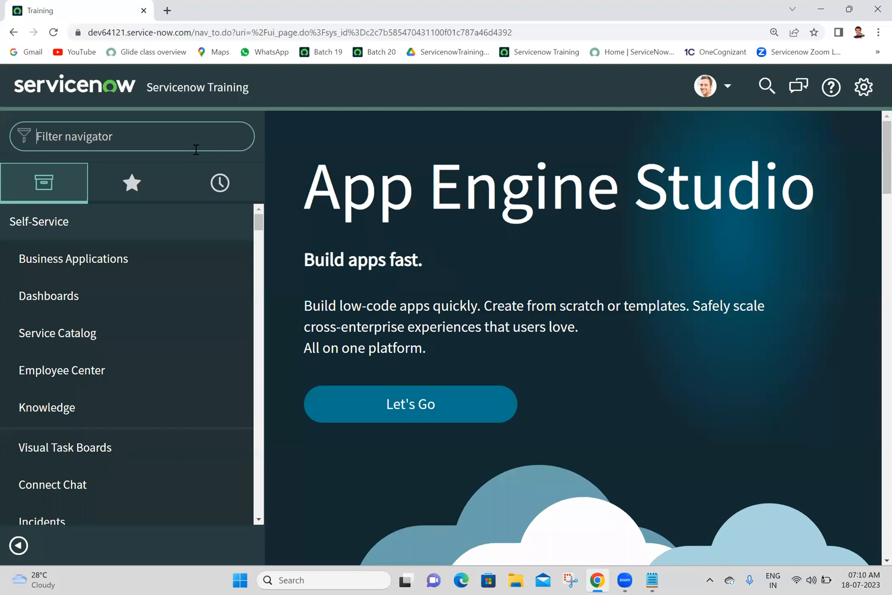
type("sy")
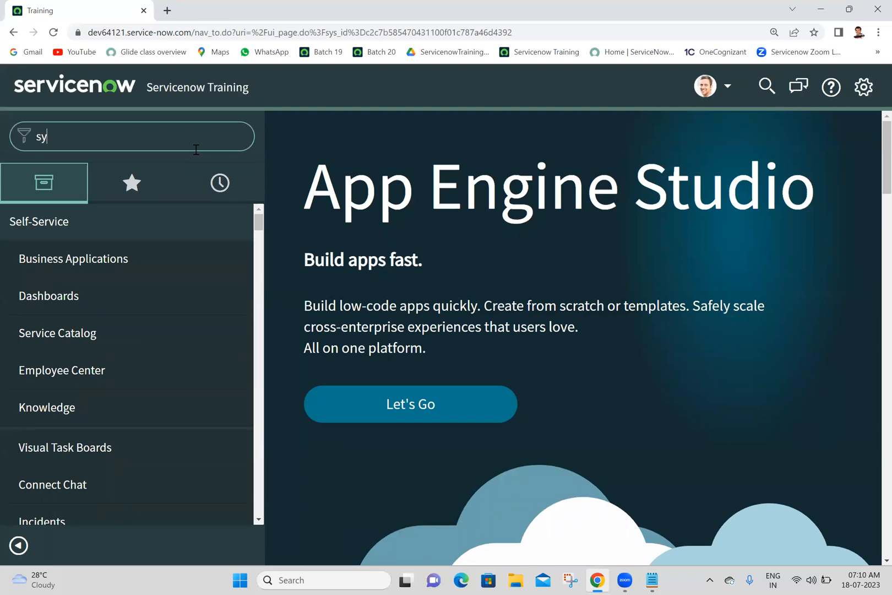
type("s_prop")
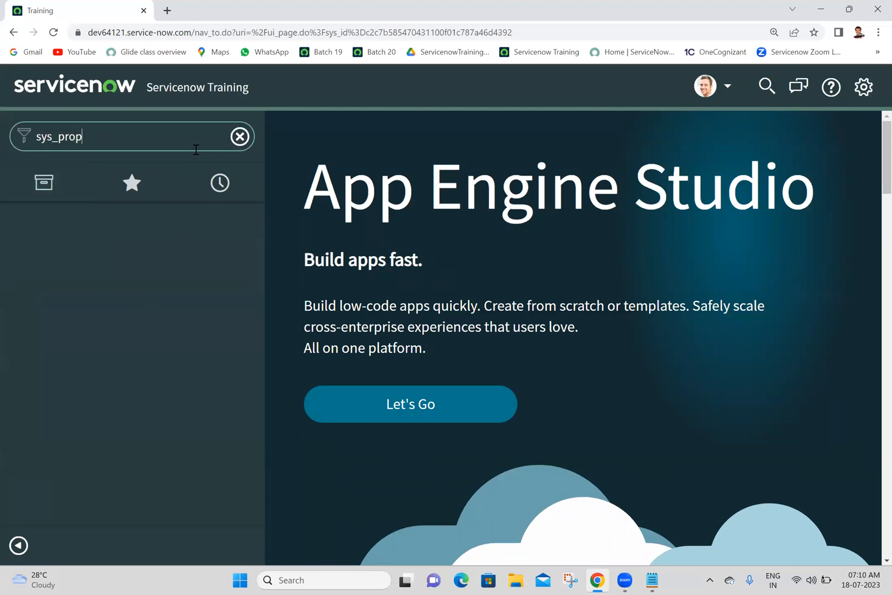
type("erties.LIST")
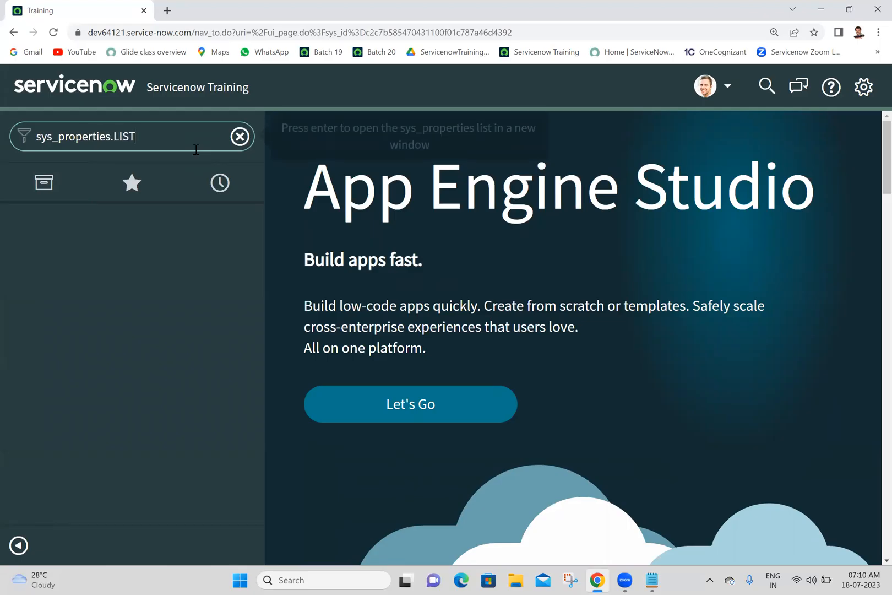
key("Return")
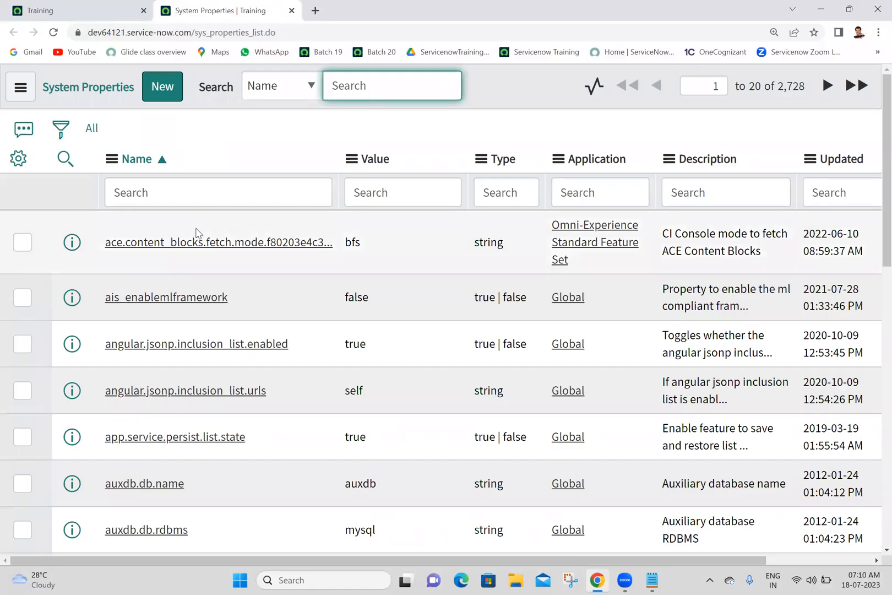
Filter the System Properties list by name with *polaris.
left_click(213, 194)
type("*polaris")
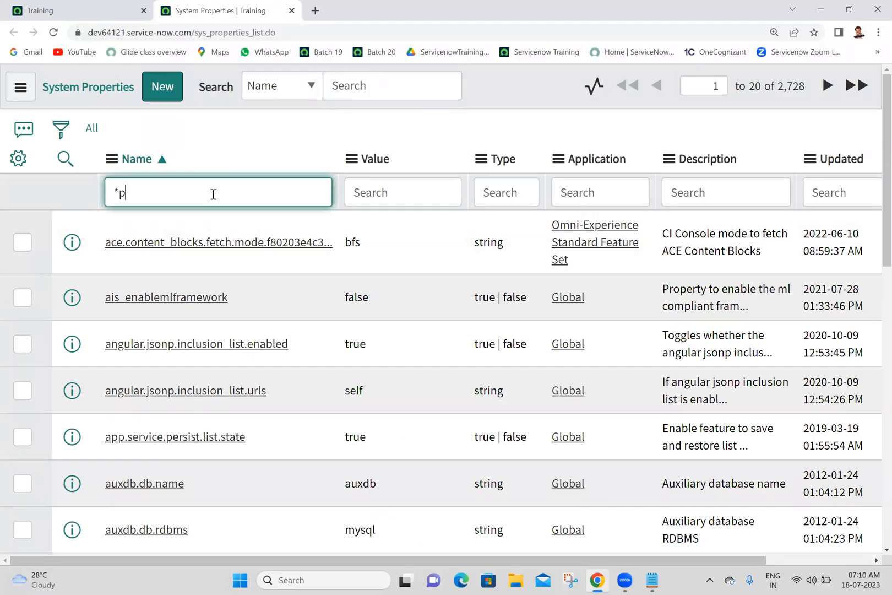
key("Return")
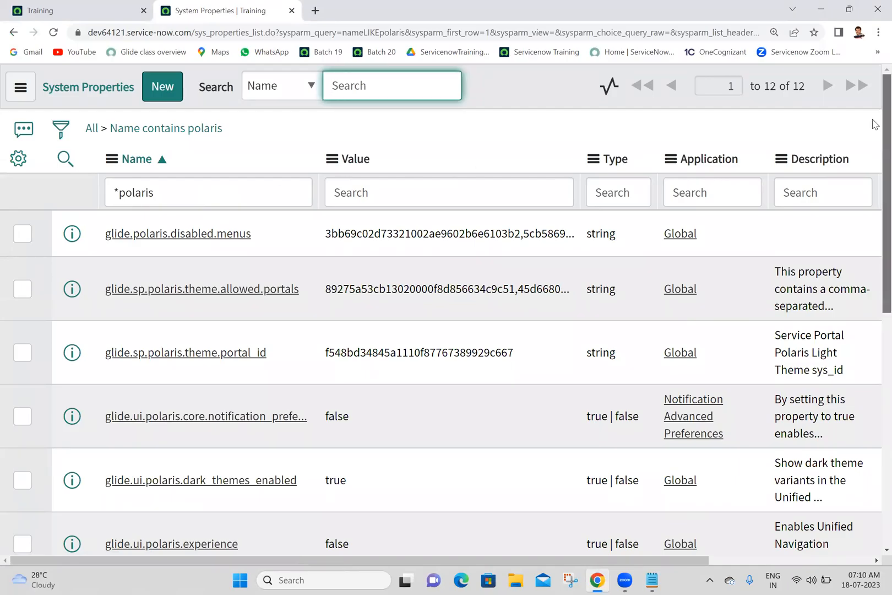
Set the value of glide.ui.polaris.experience to true directly in the list and save it.
scroll(872, 204, "down", 3)
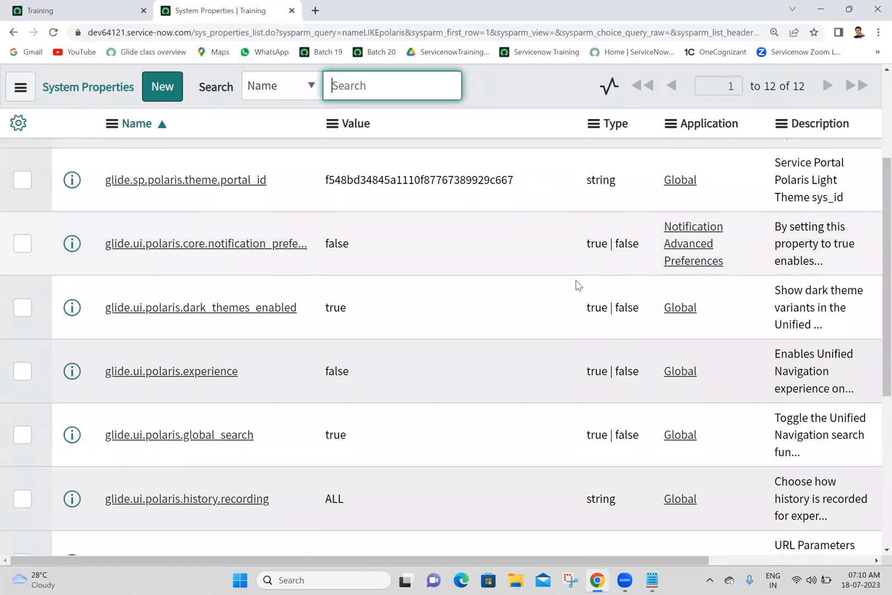
left_click(355, 372)
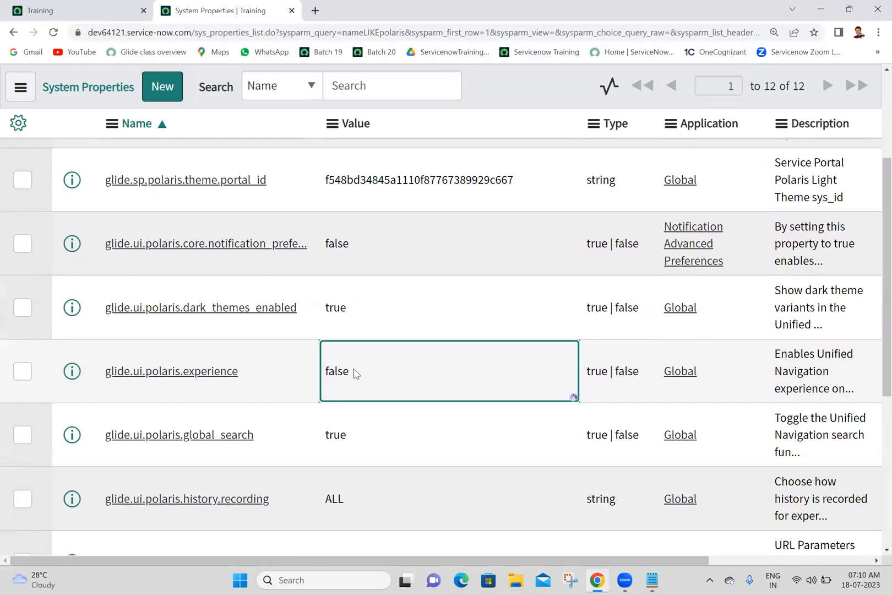
double_click(355, 372)
type("true")
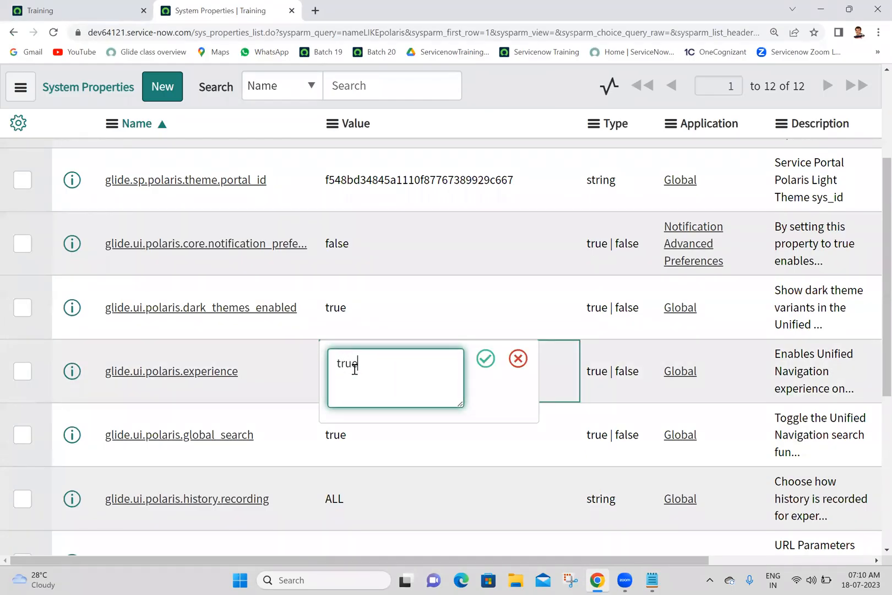
left_click(484, 360)
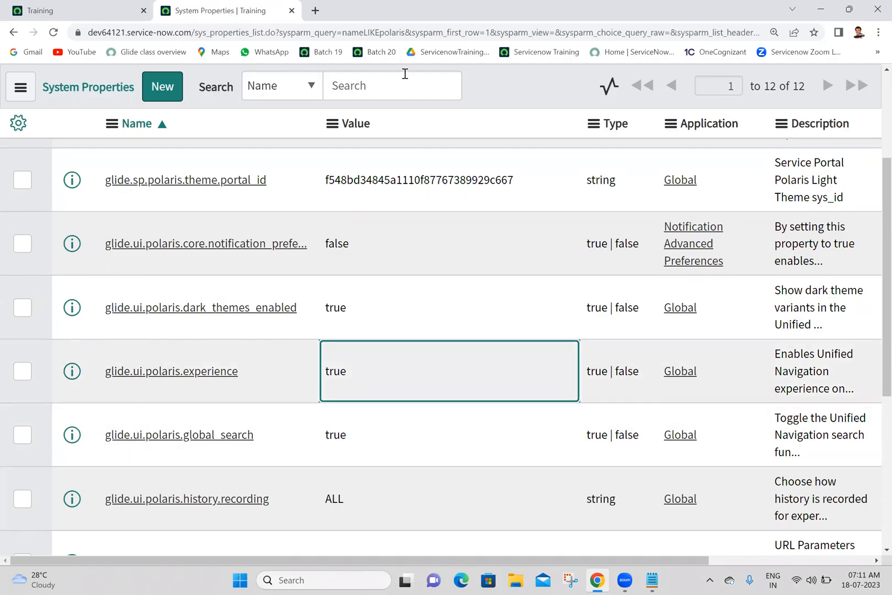
Close the System Properties tab and reload the instance from its base URL dev64121.service-now.com.
left_click(291, 10)
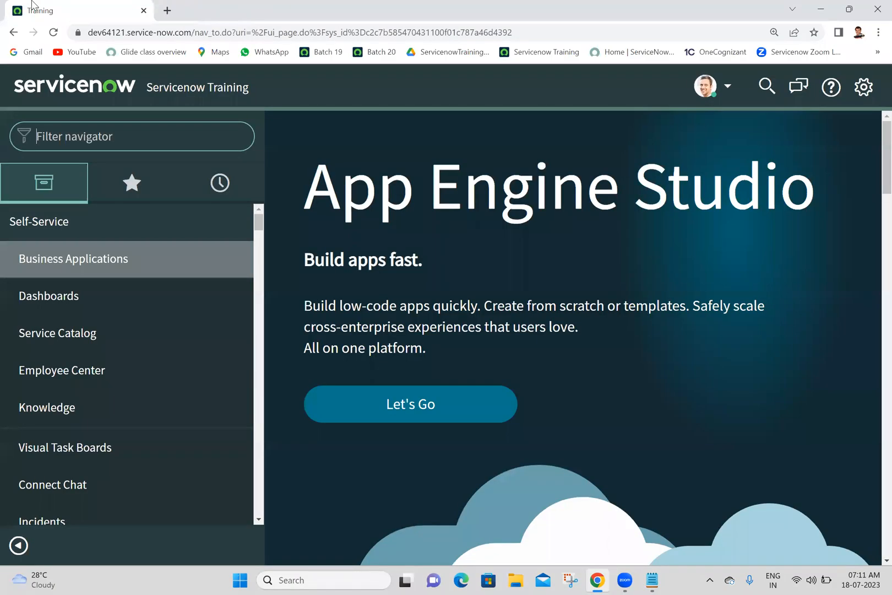
left_click_drag(190, 32, 587, 35)
key("BackSpace")
key("Return")
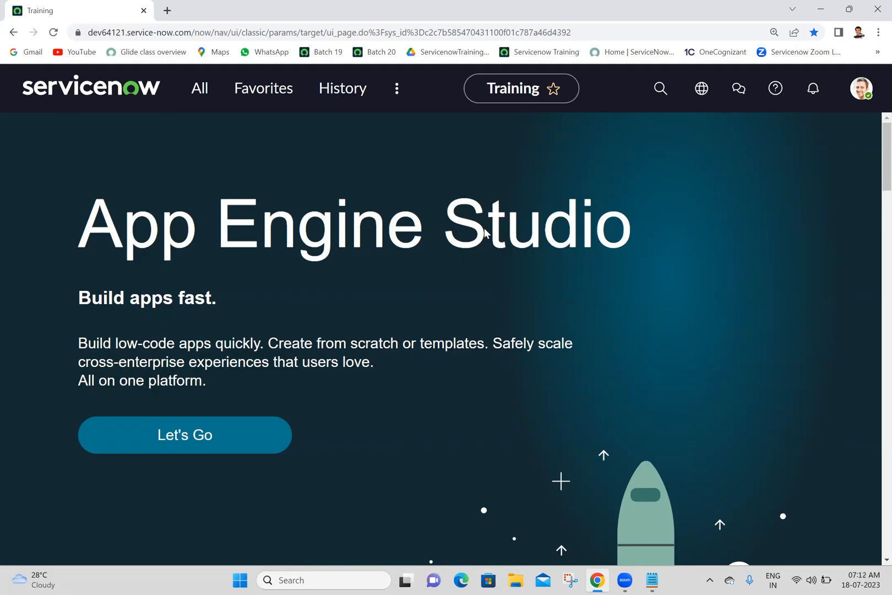
Impersonate the recently impersonated user to check the interface, and end the impersonation to return to the administrator account.
left_click(861, 87)
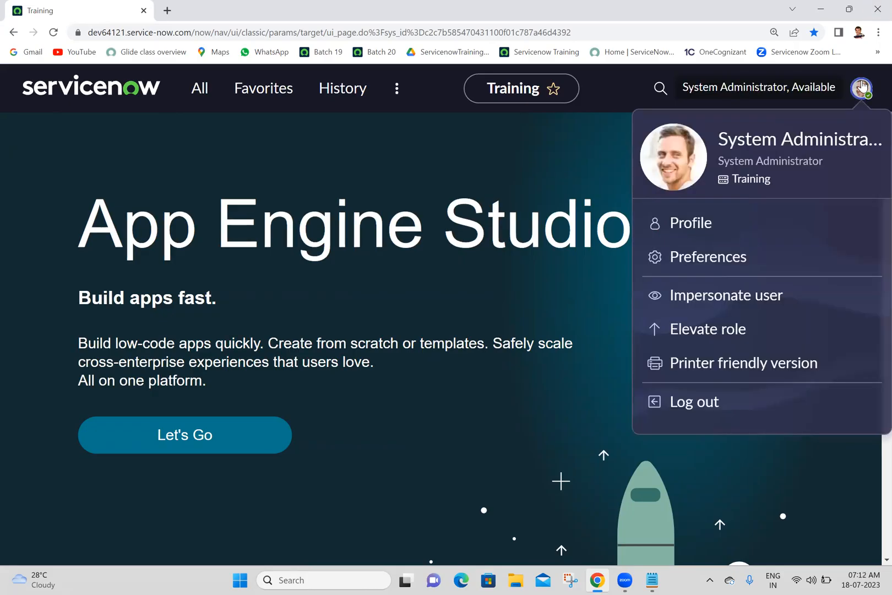
left_click(701, 298)
left_click(333, 372)
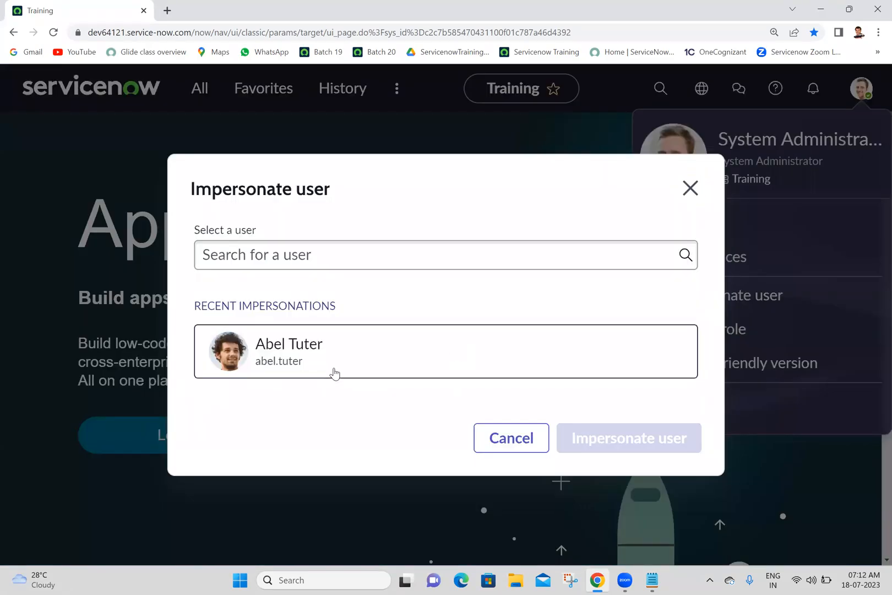
left_click(615, 448)
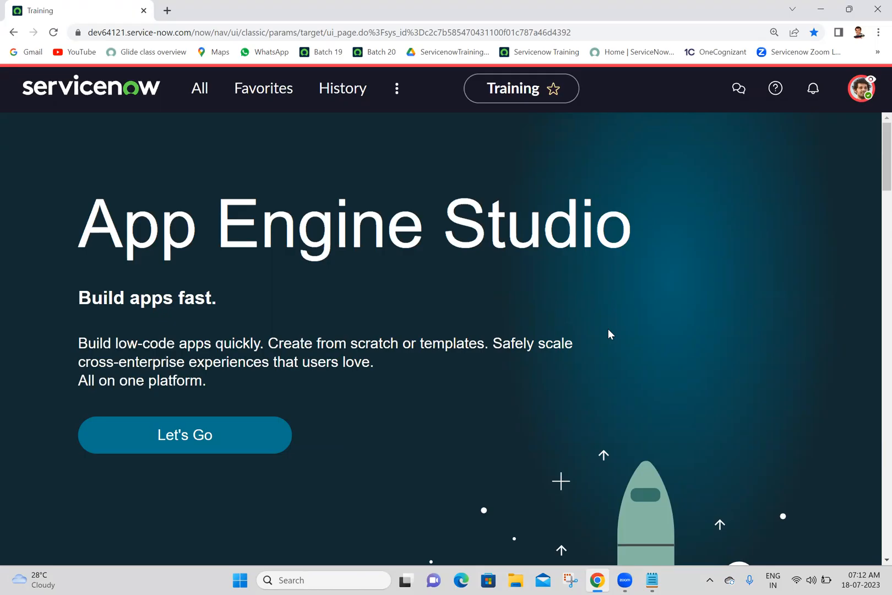
left_click(860, 93)
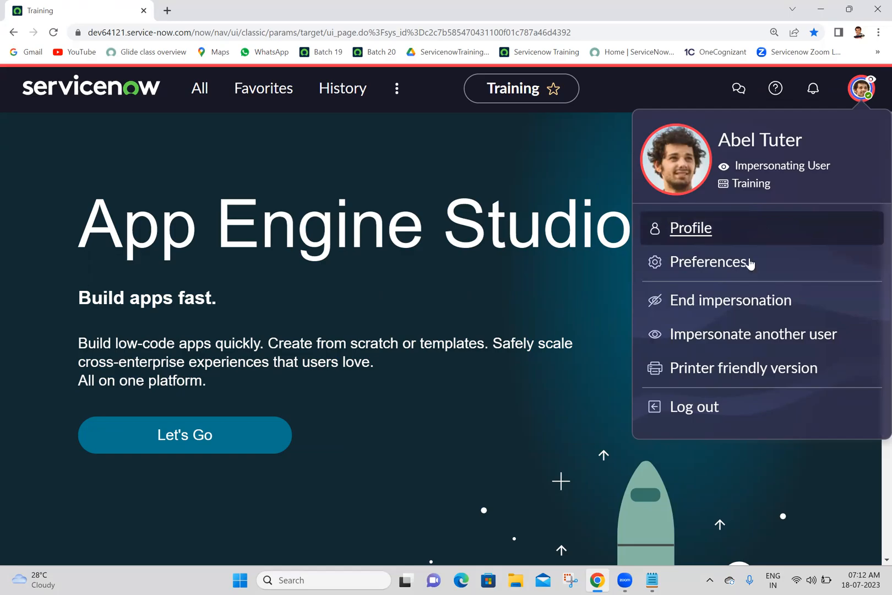
left_click(728, 309)
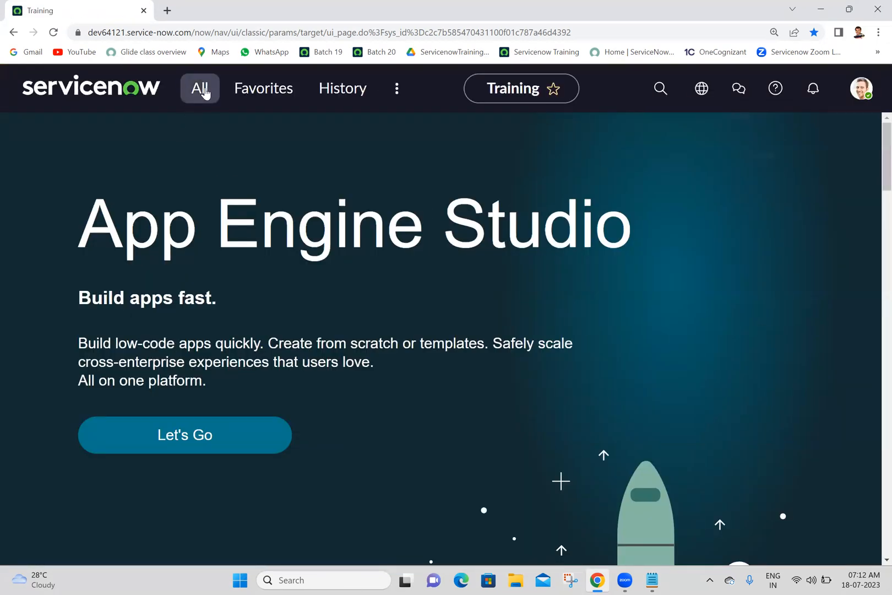
Find User Preferences in the navigator with the filter "user pref" and open its list in a new browser tab.
left_click(202, 91)
type("user")
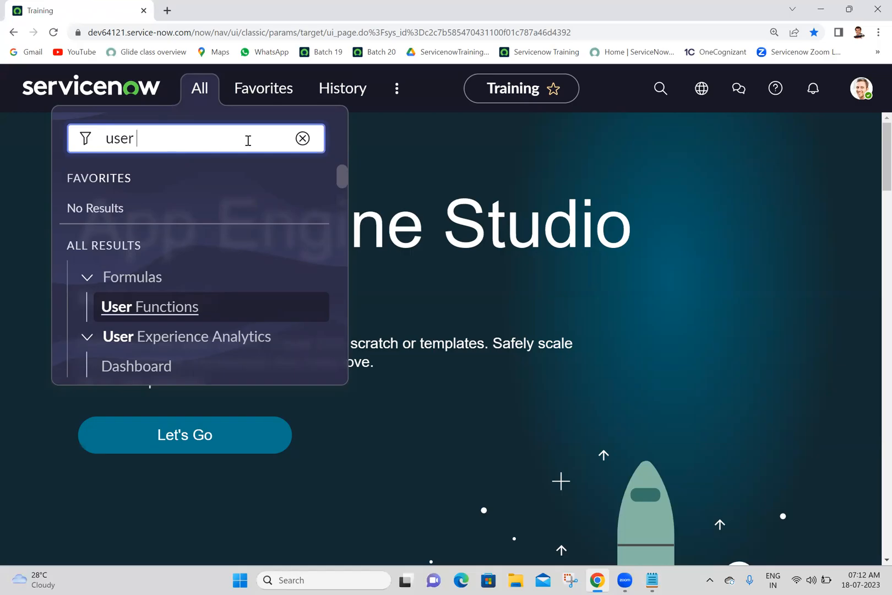
type(" pref")
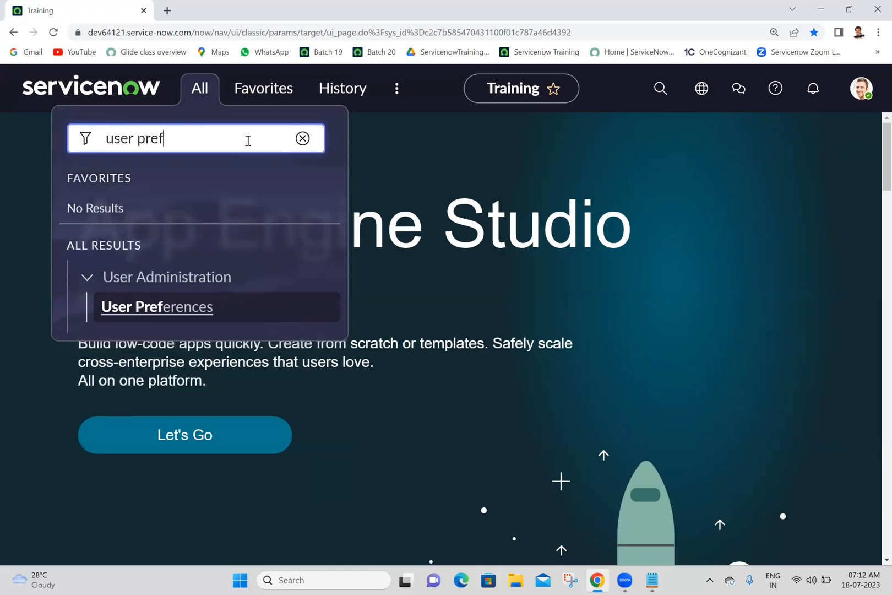
left_click(172, 310, "ctrl")
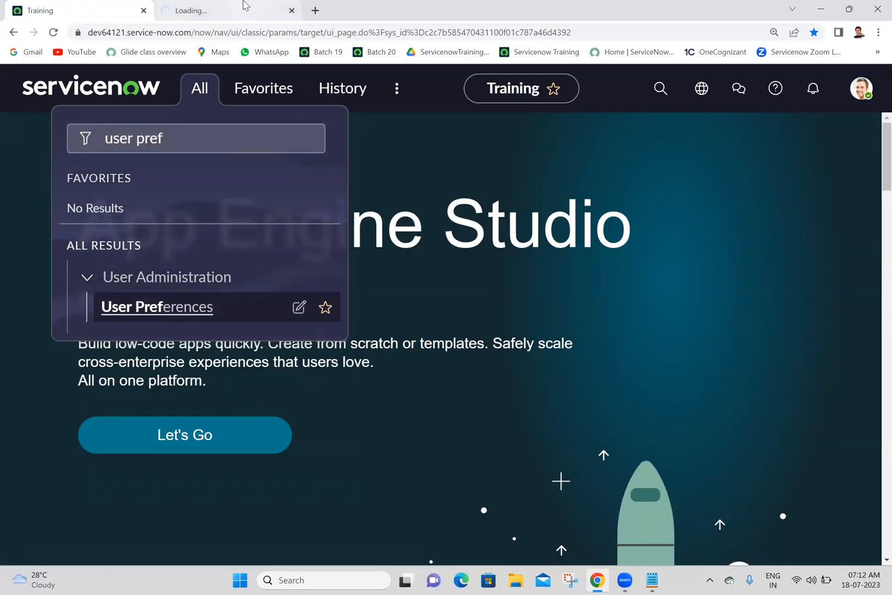
mouse_move(245, 6)
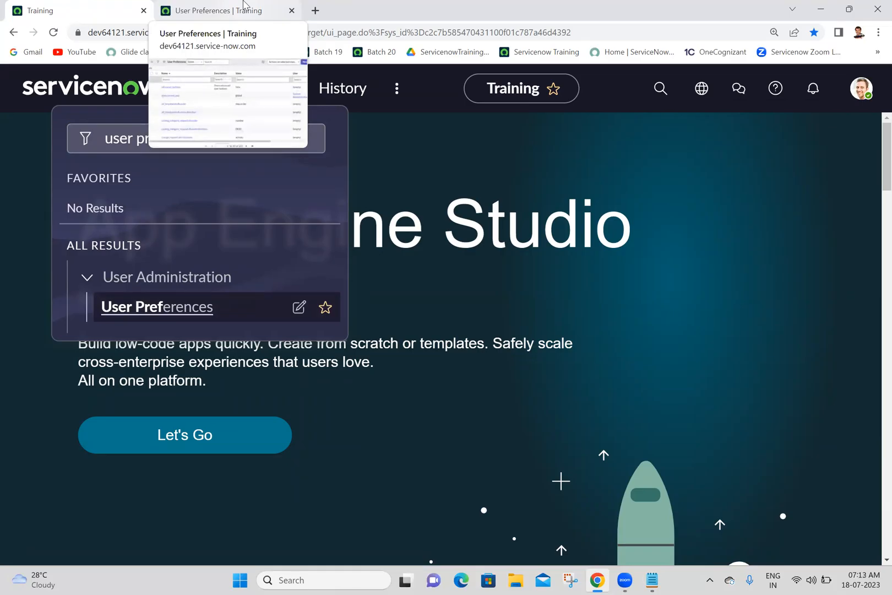
left_click(245, 7)
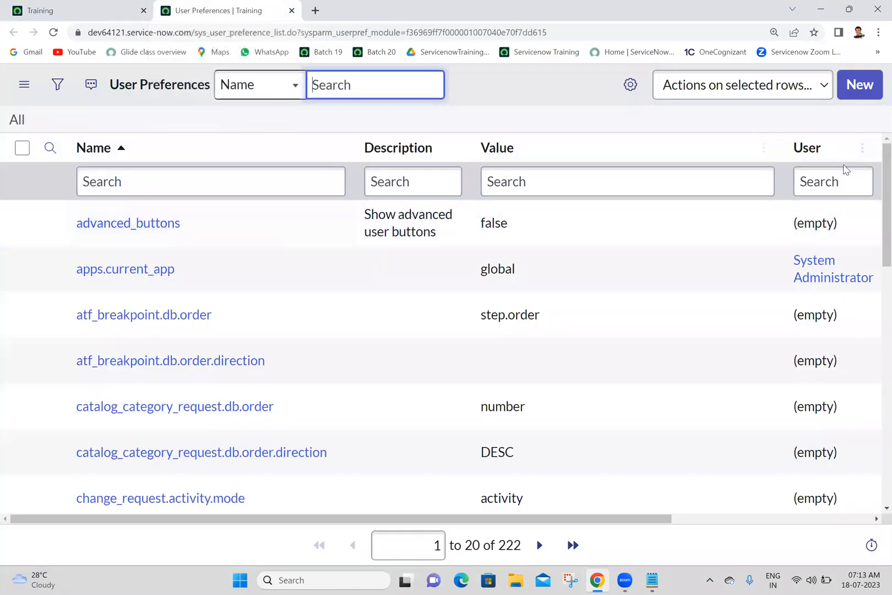
scroll(875, 205, "down", 10)
scroll(874, 348, "up", 10)
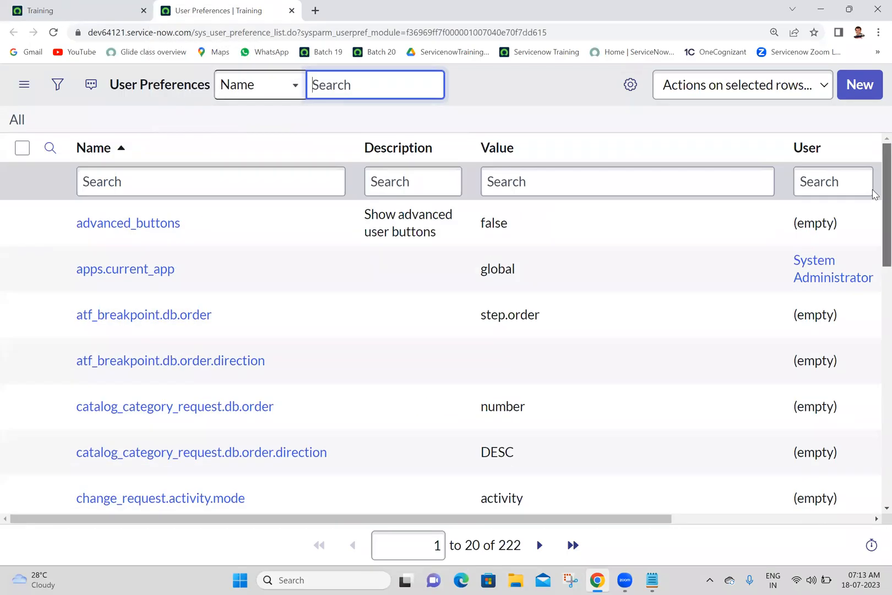
Try to filter the User Preferences list by name with *glide.ui.polaris.experience, copied from the Batch 20 notes in Notepad.
left_click(650, 579)
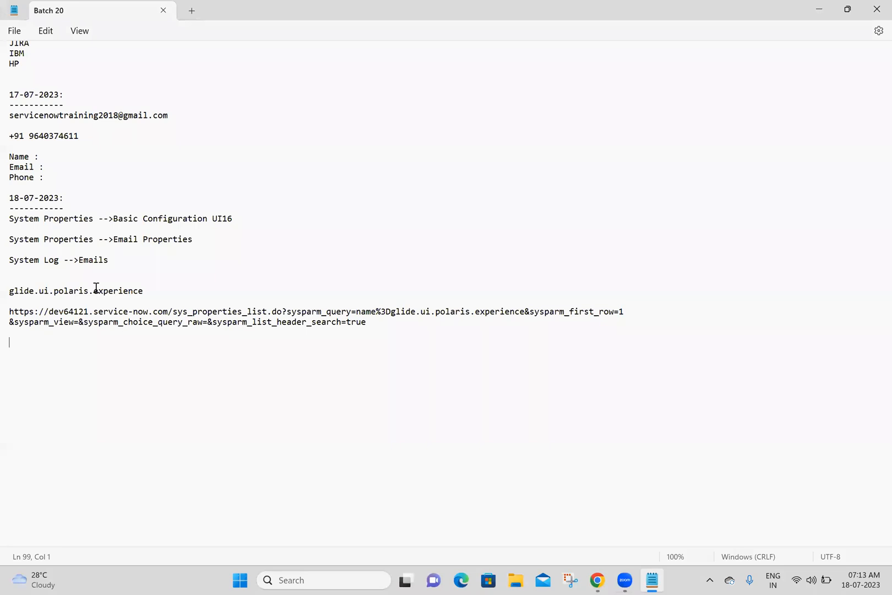
left_click_drag(144, 291, 7, 292)
key("ctrl+c")
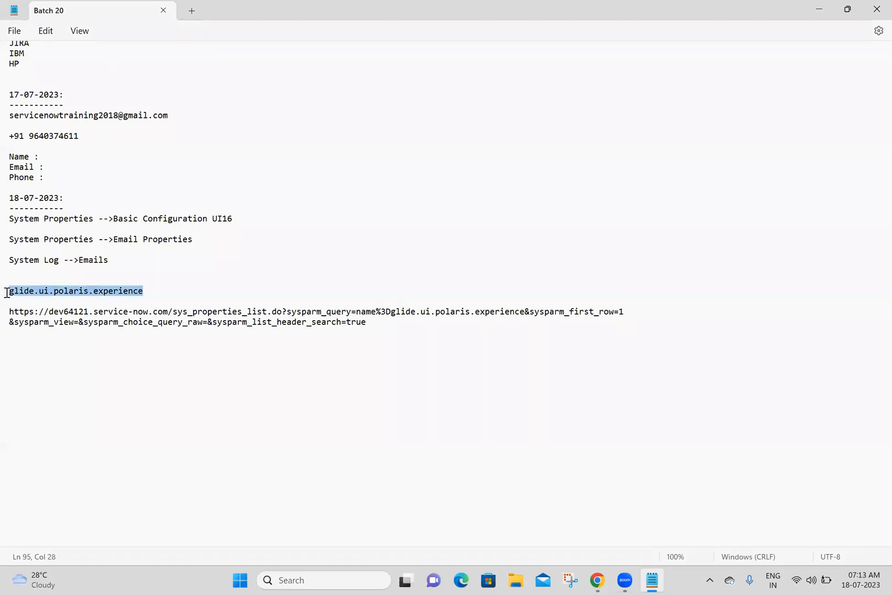
left_click(135, 351)
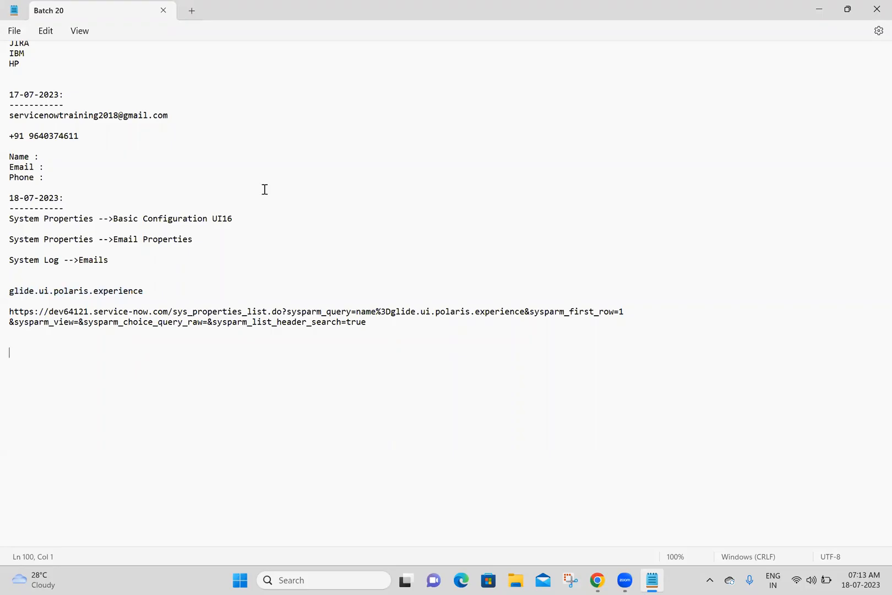
key("alt+Tab")
key("ctrl+v")
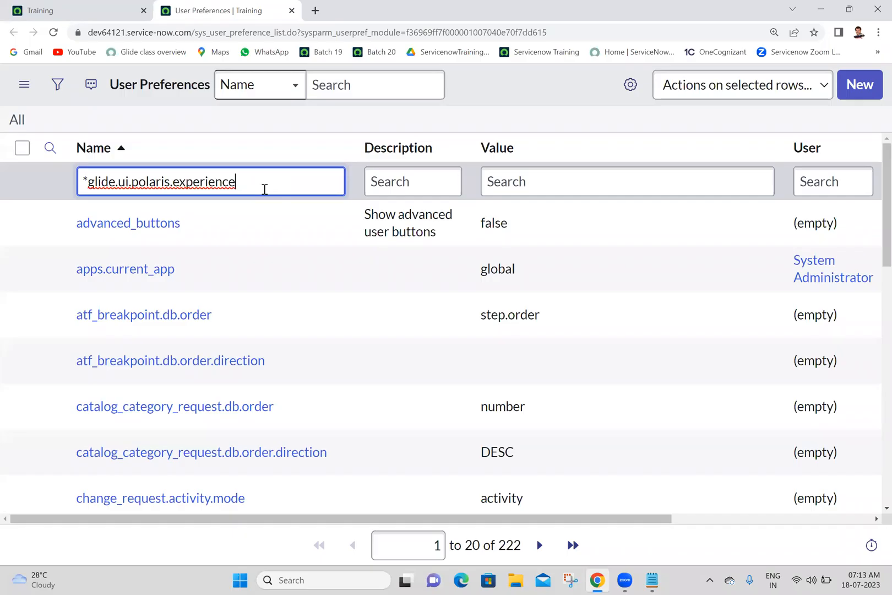
key("Return")
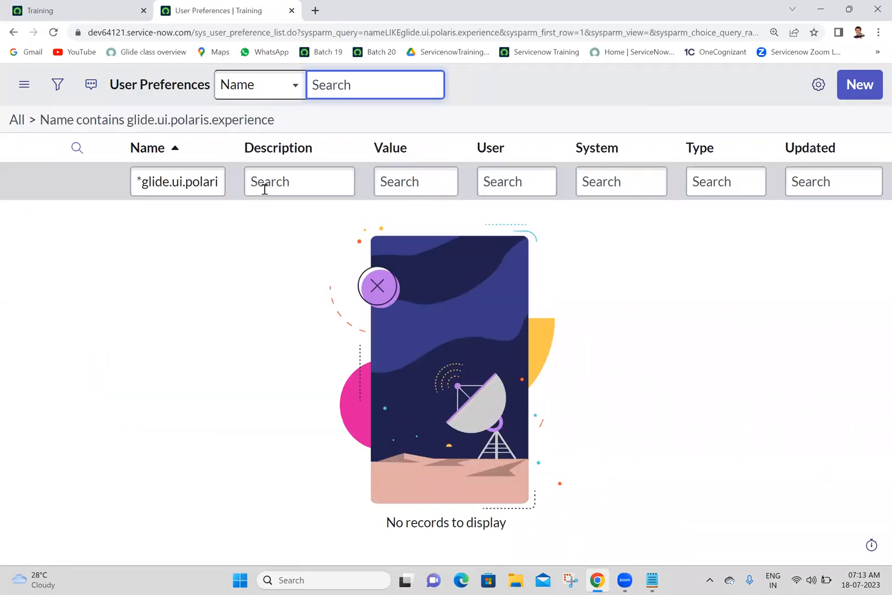
Clear the name filter on the User Preferences list and filter by name with *polaris instead.
left_click(180, 181)
key("ctrl+a")
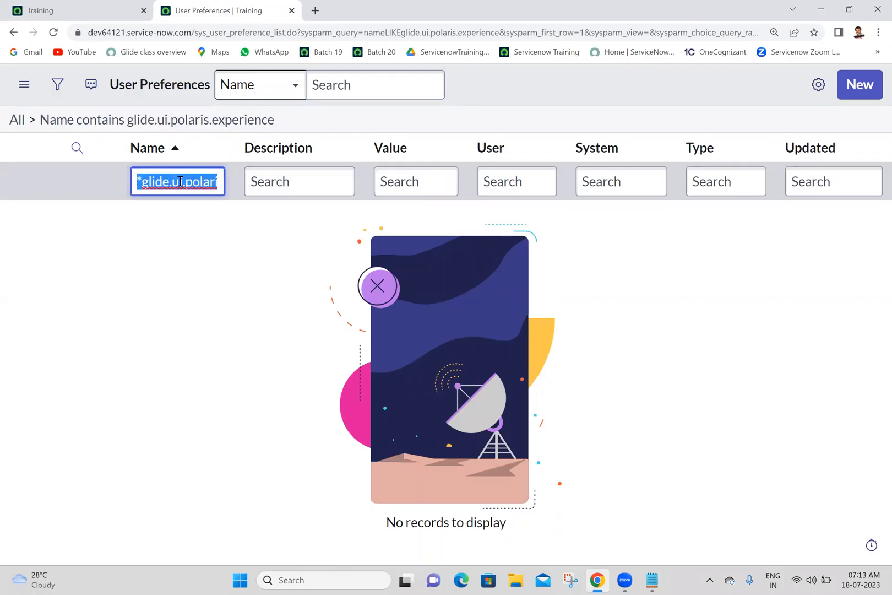
key("BackSpace")
key("Return")
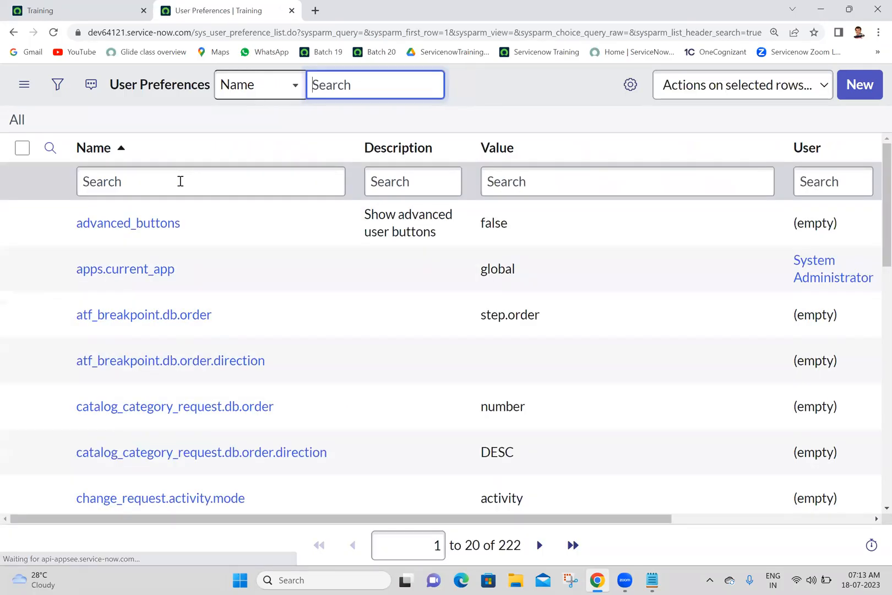
left_click(180, 181)
type("*")
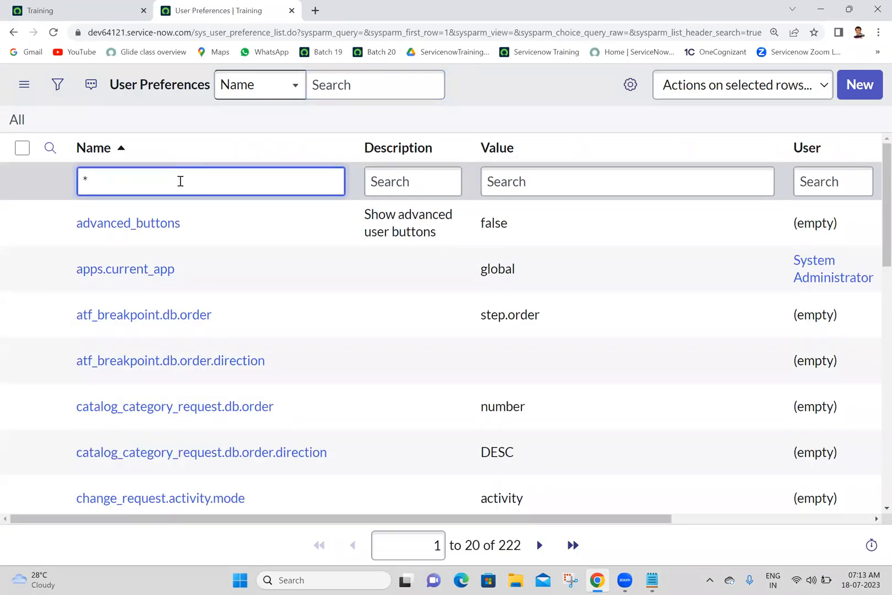
type("polaris")
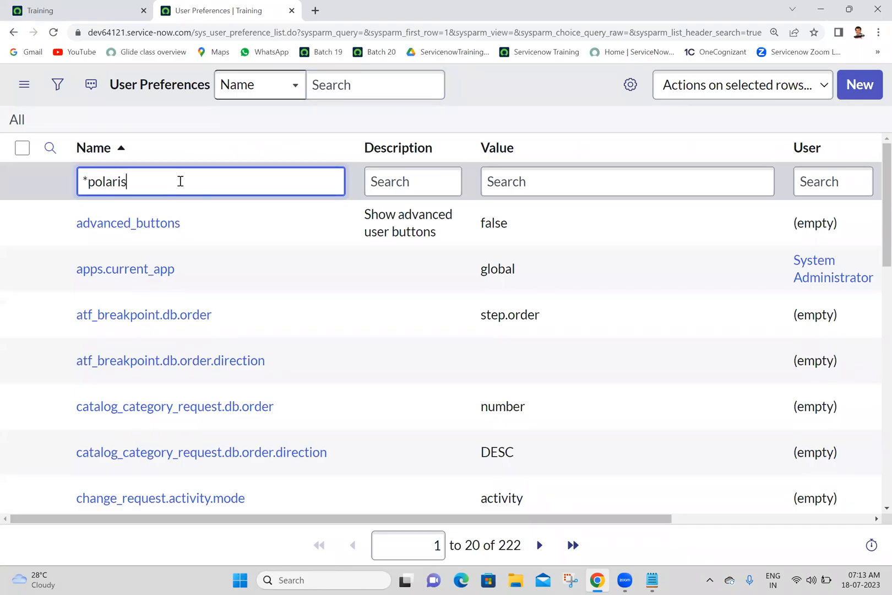
key("Return")
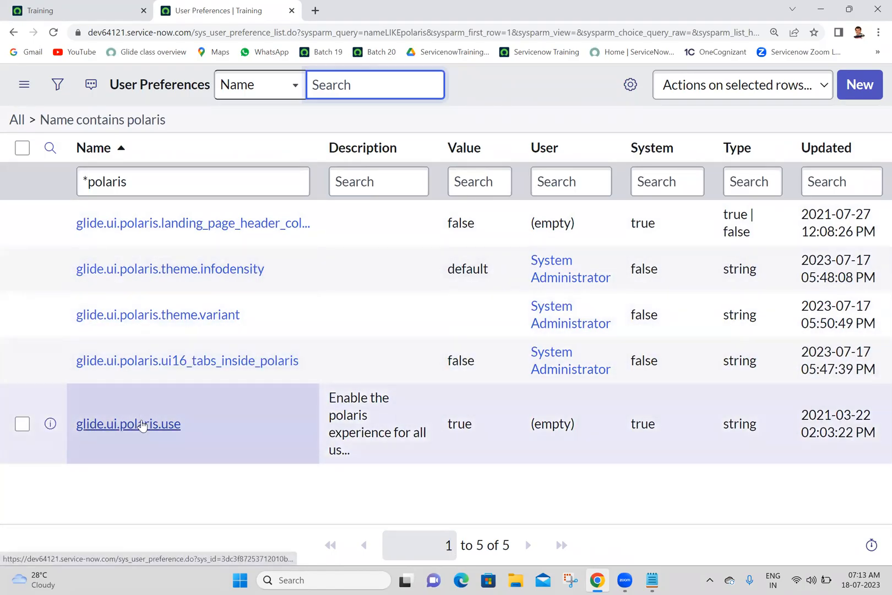
Open the glide.ui.polaris.use preference record in a new browser tab.
middle_click(142, 425)
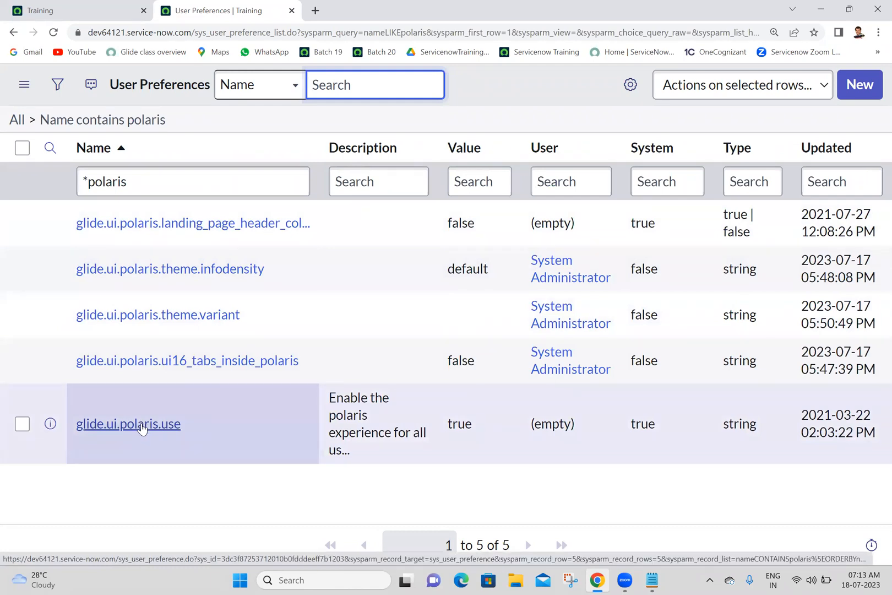
left_click(366, 6)
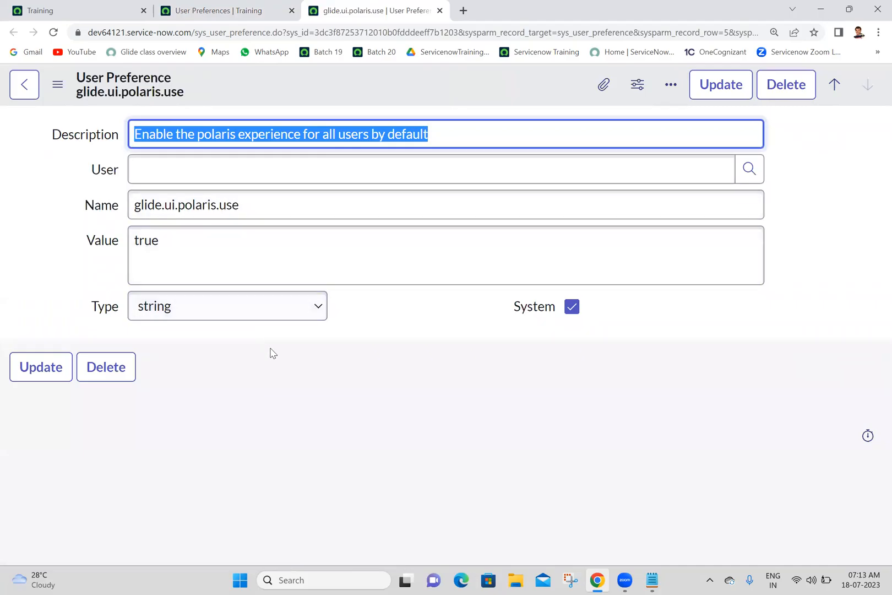
left_click(273, 373)
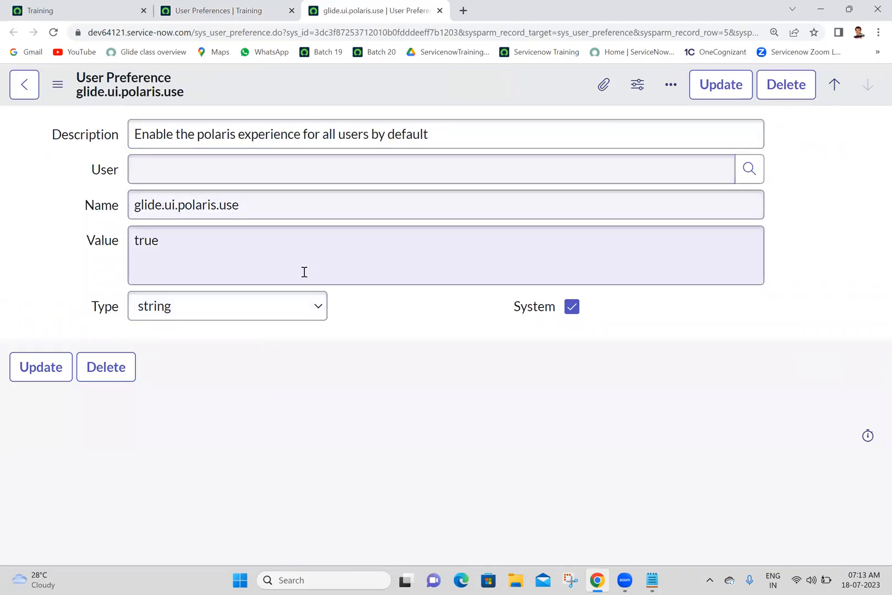
Look up the previously impersonated user by first name for the User field of the glide.ui.polaris.use preference.
left_click(351, 178)
type("abel")
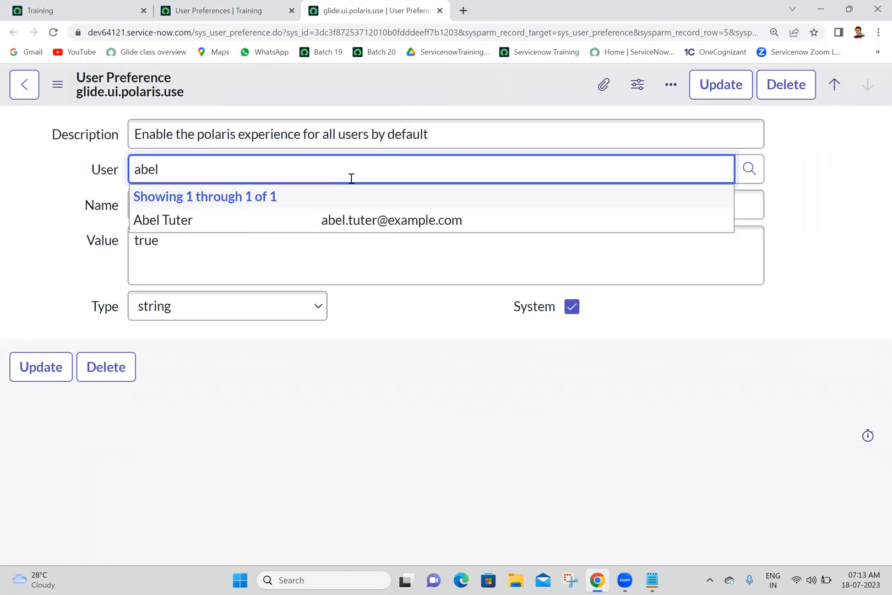
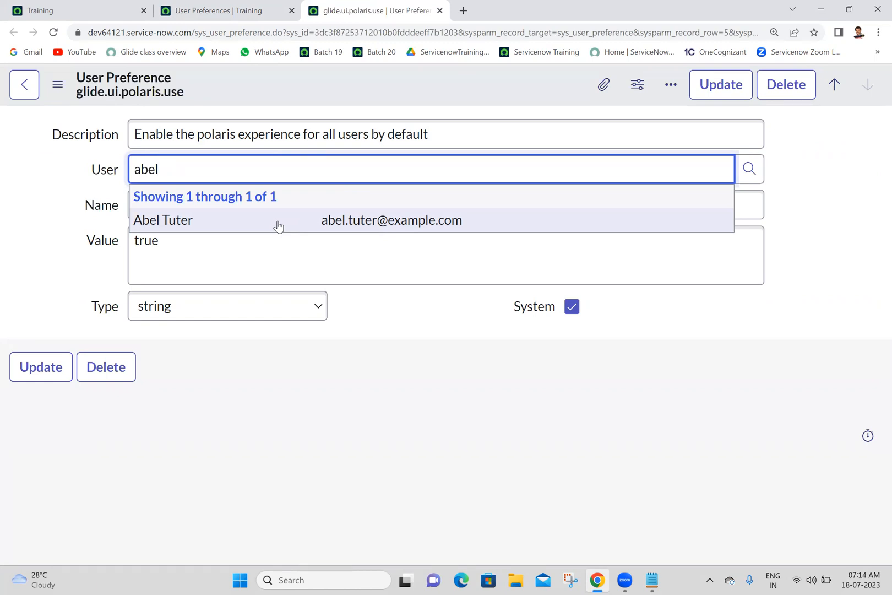
Assign the glide.ui.polaris.use preference to the looked-up user and set its value to false.
left_click(278, 225)
left_click(198, 252)
key("ctrl+a")
type("false")
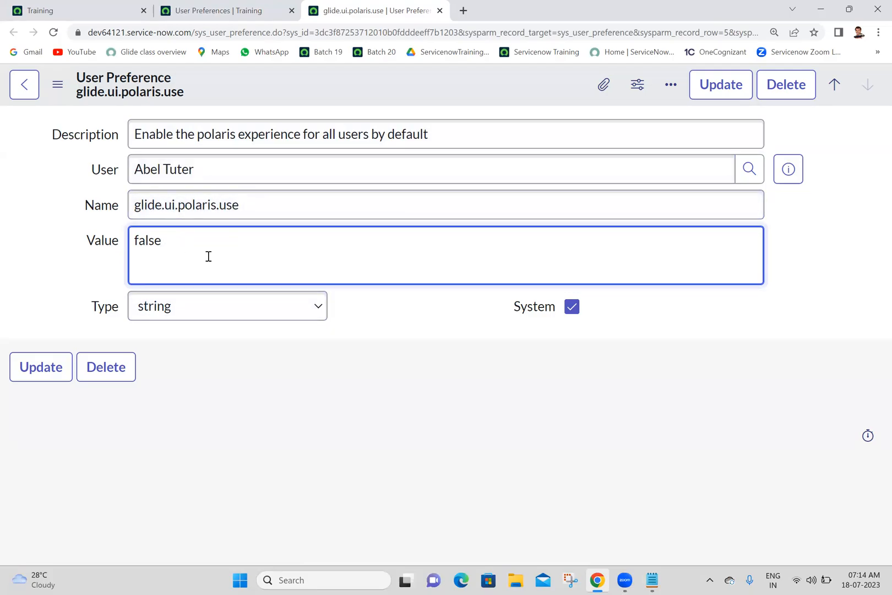
Open the original glide.ui.polaris.use record in another browser tab and compare it with the edited form.
right_click(351, 80)
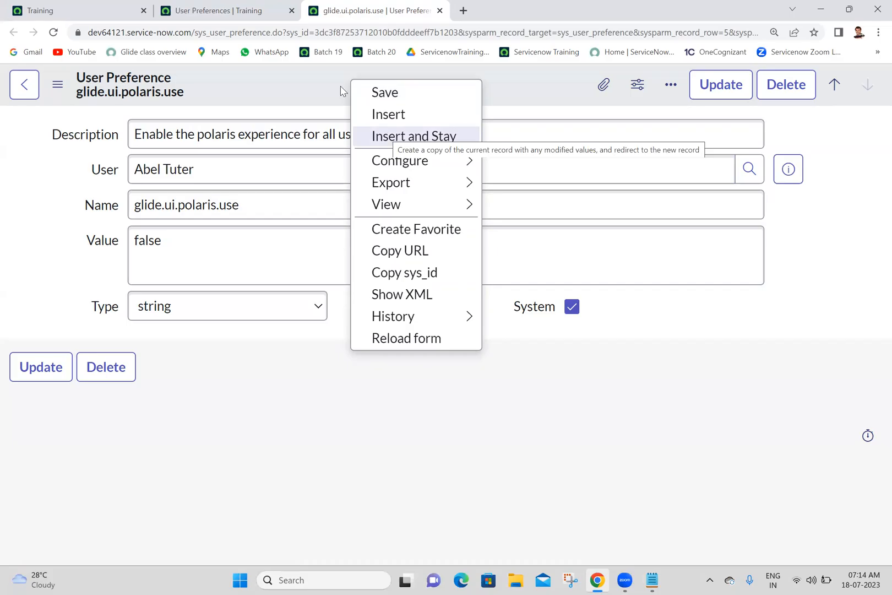
left_click(214, 10)
middle_click(116, 426)
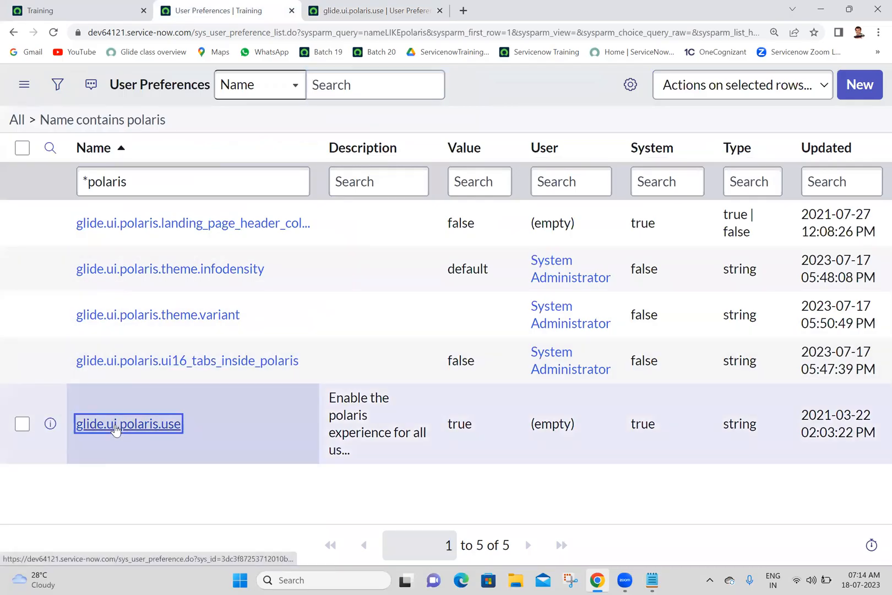
left_click(520, 6)
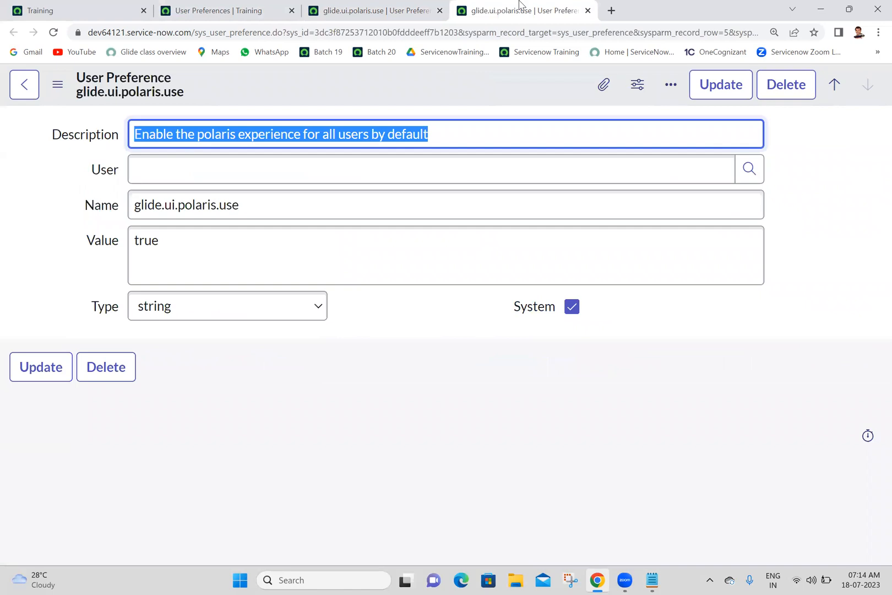
left_click(381, 8)
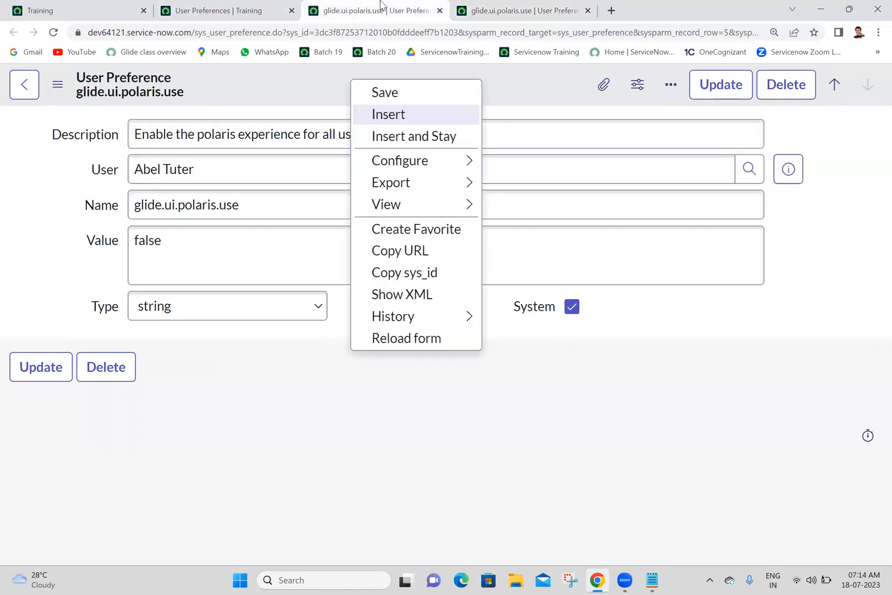
left_click(332, 396)
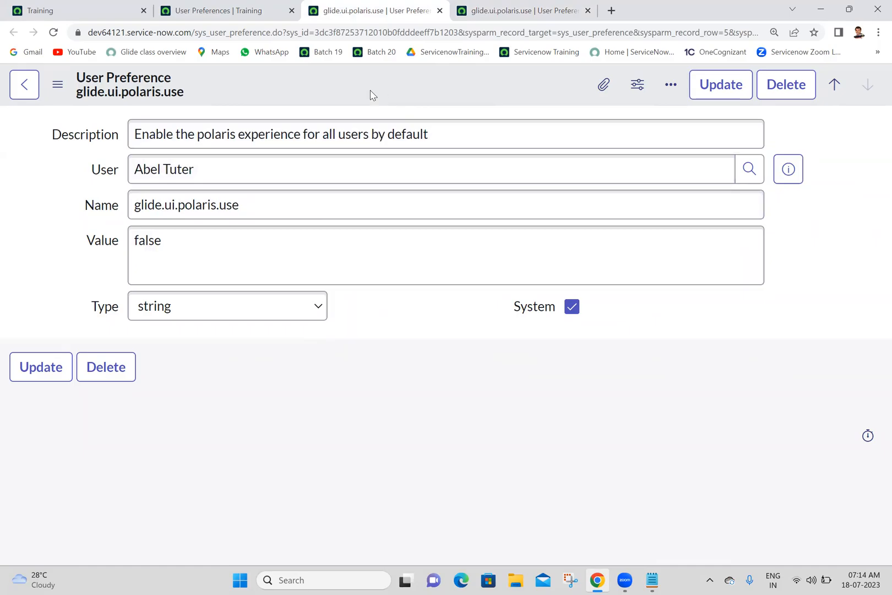
left_click(414, 7)
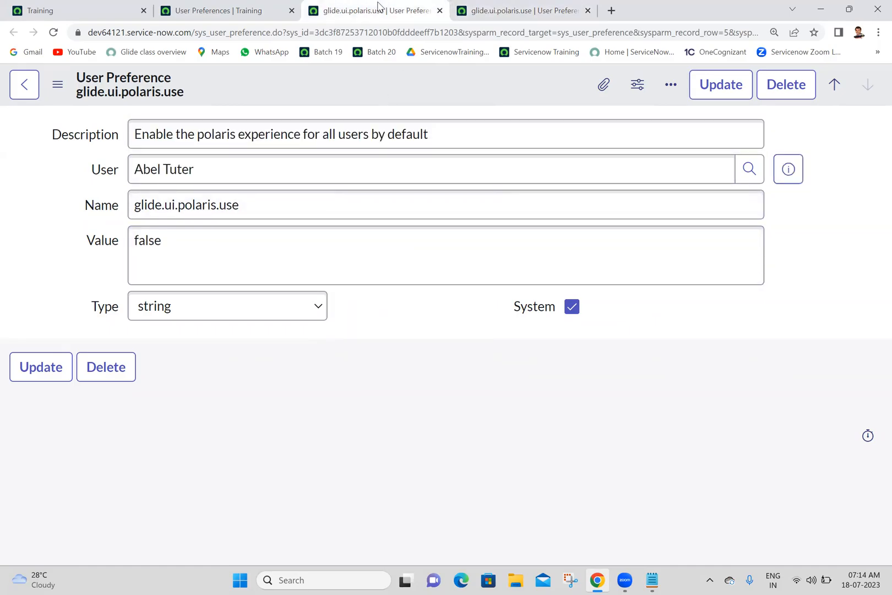
Create a copy of the preference with the modified values using Insert and Stay, and compare it with the reloaded original record.
right_click(311, 99)
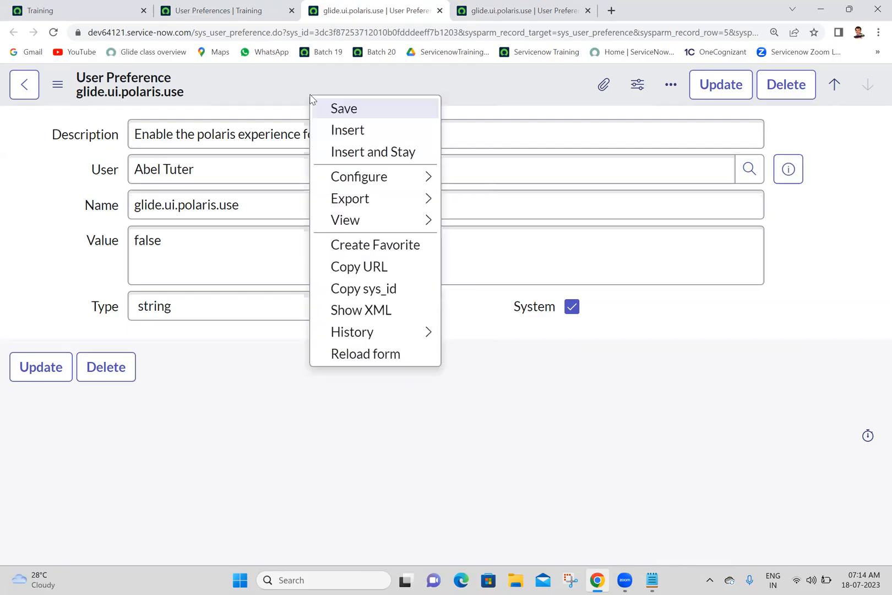
left_click(350, 153)
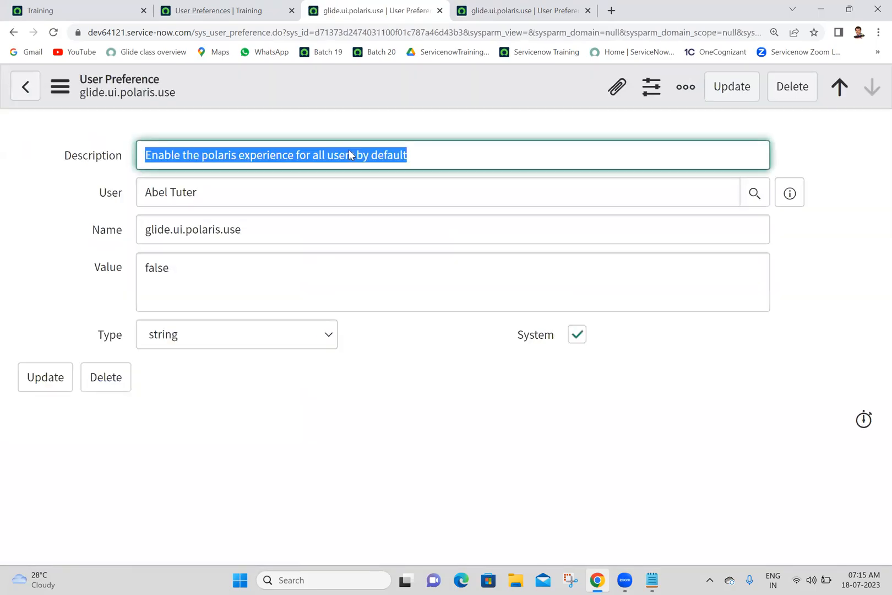
left_click(500, 7)
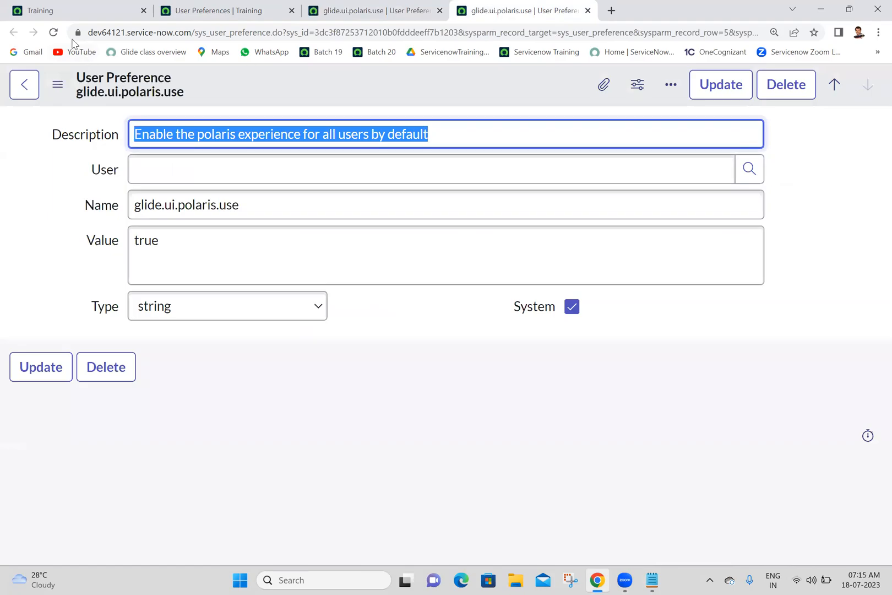
left_click(54, 33)
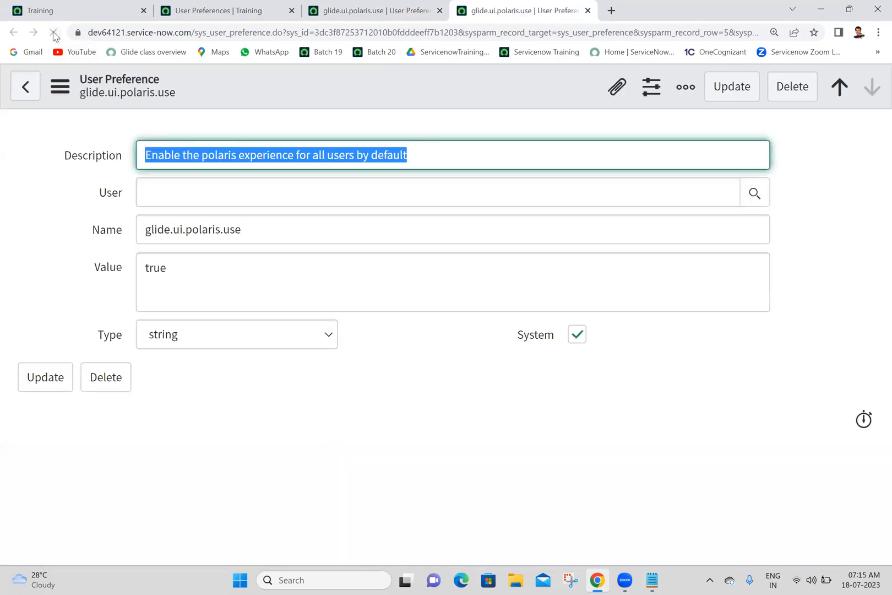
left_click(334, 7)
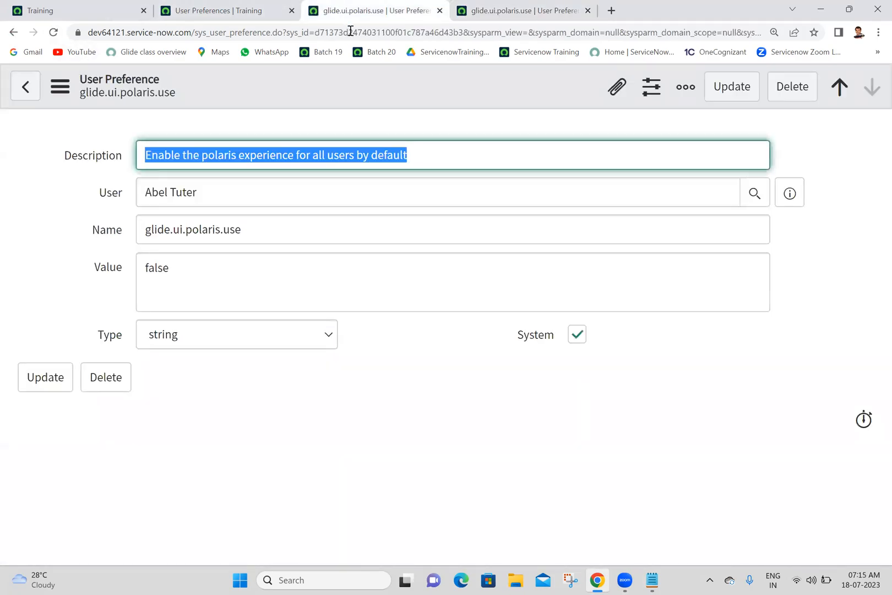
left_click(390, 355)
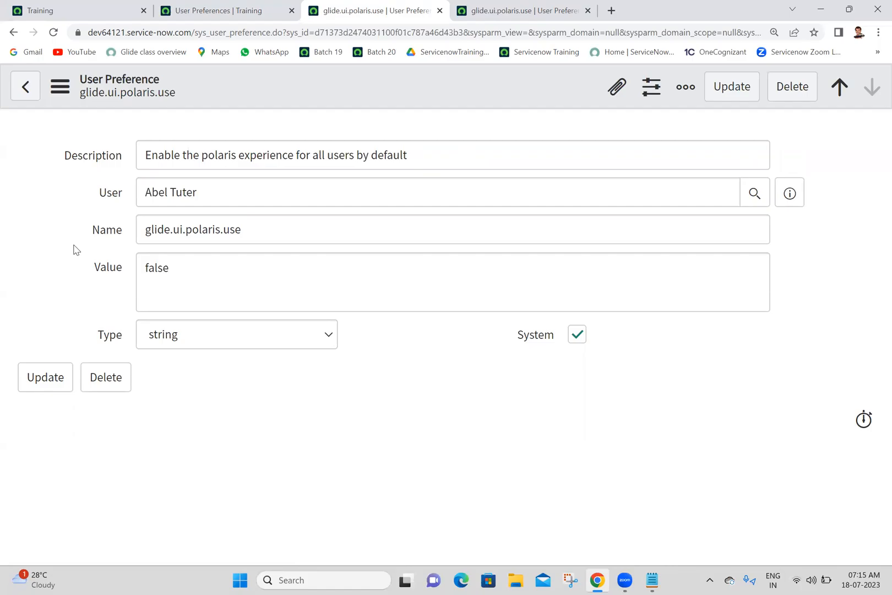
Return to the Training home page and close all the other browser tabs.
left_click(66, 7)
right_click(69, 8)
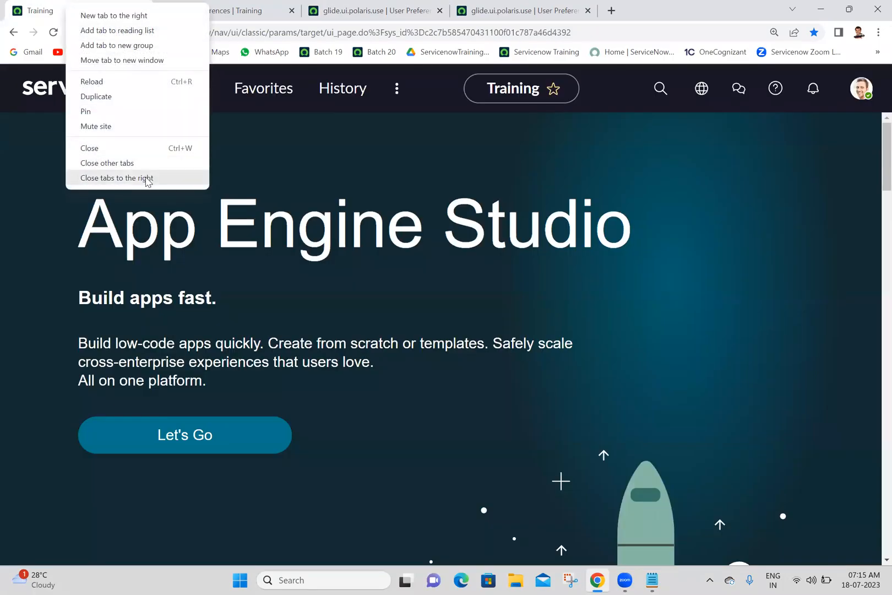
left_click(147, 179)
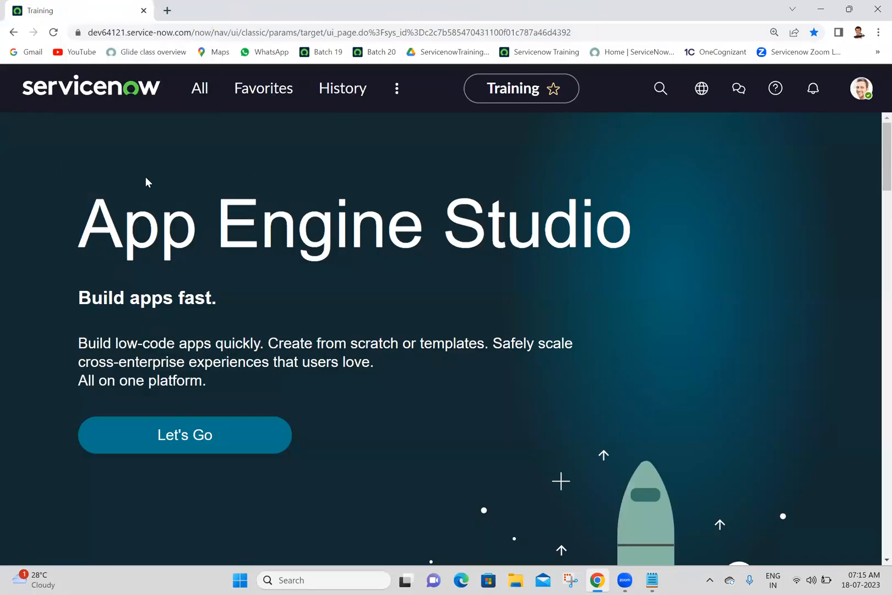
Impersonate the user who was given the new Polaris preference, chosen from the recent impersonations.
left_click(860, 89)
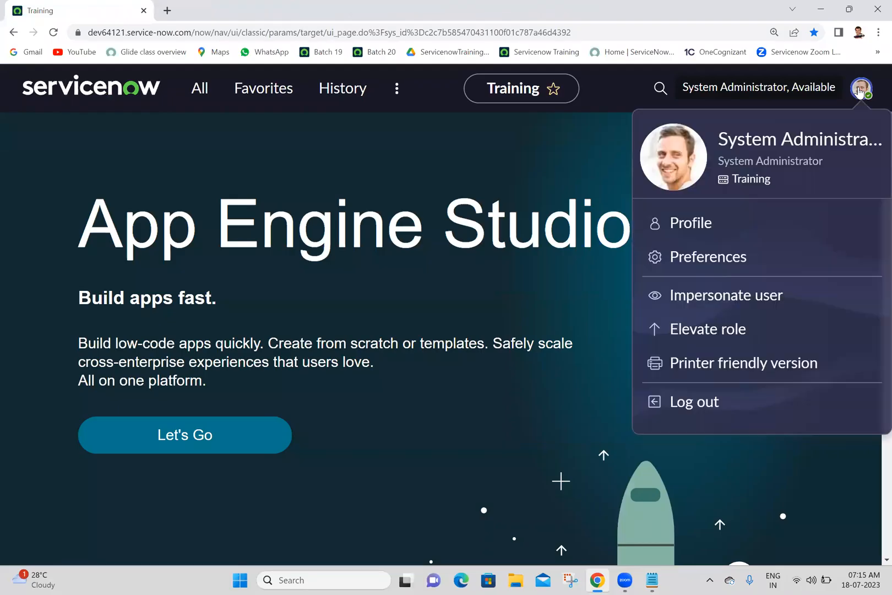
left_click(726, 295)
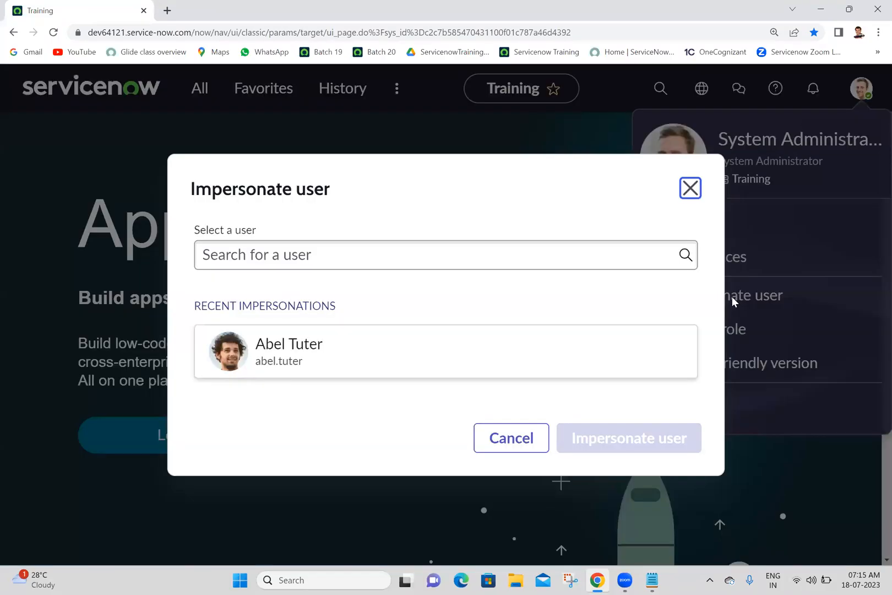
left_click(440, 359)
left_click(604, 449)
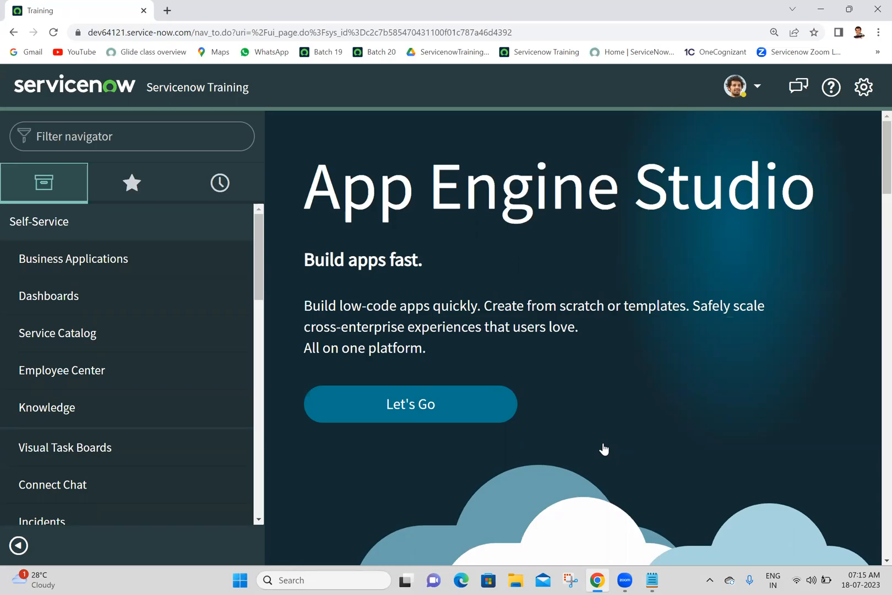
Impersonate a different user found by searching for part of the first name, and reload the instance from its base URL.
left_click(741, 89)
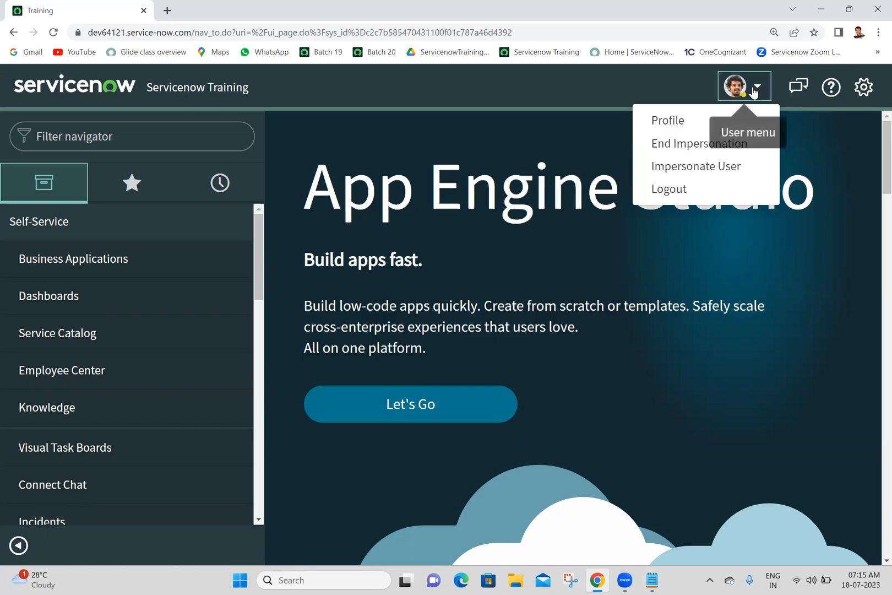
left_click(695, 167)
left_click(476, 164)
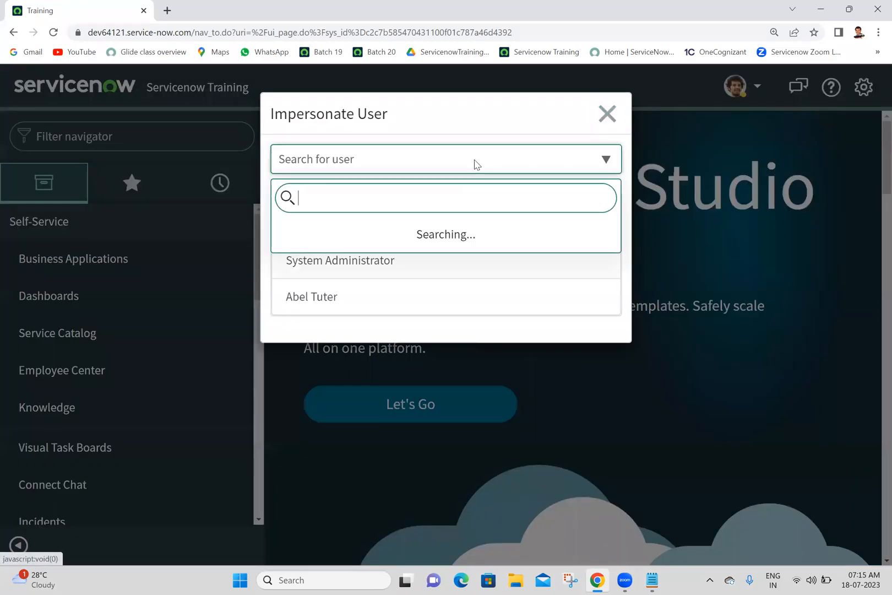
type("abr")
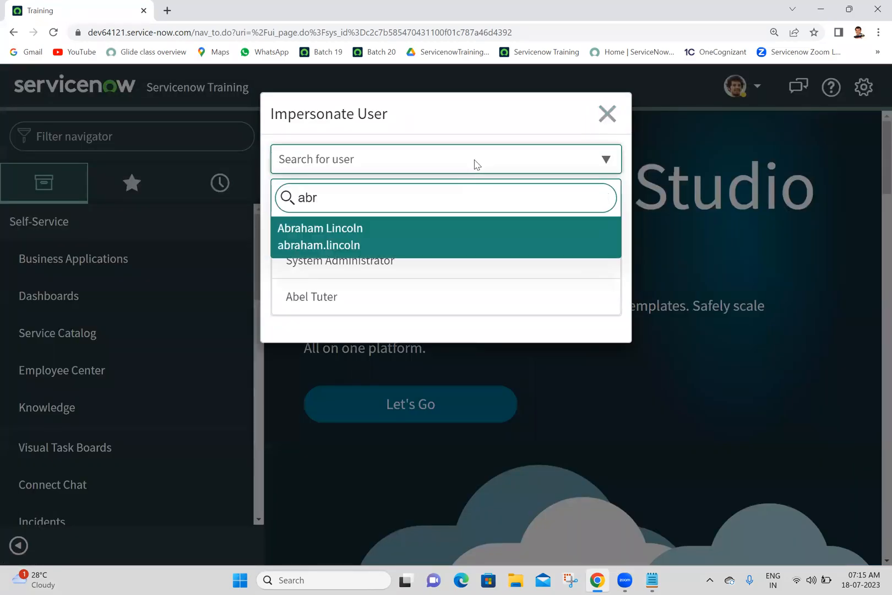
left_click(398, 238)
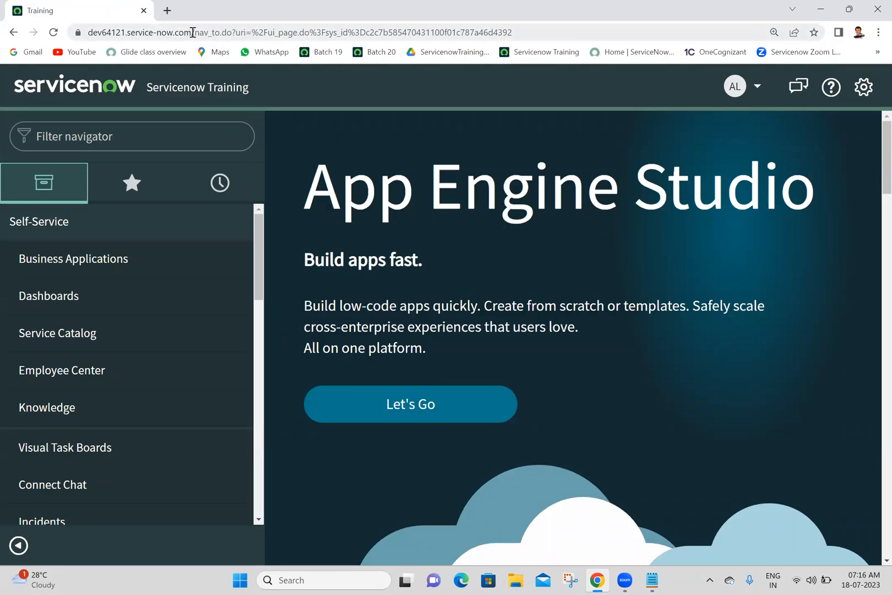
left_click_drag(193, 32, 673, 22)
key("BackSpace")
key("Return")
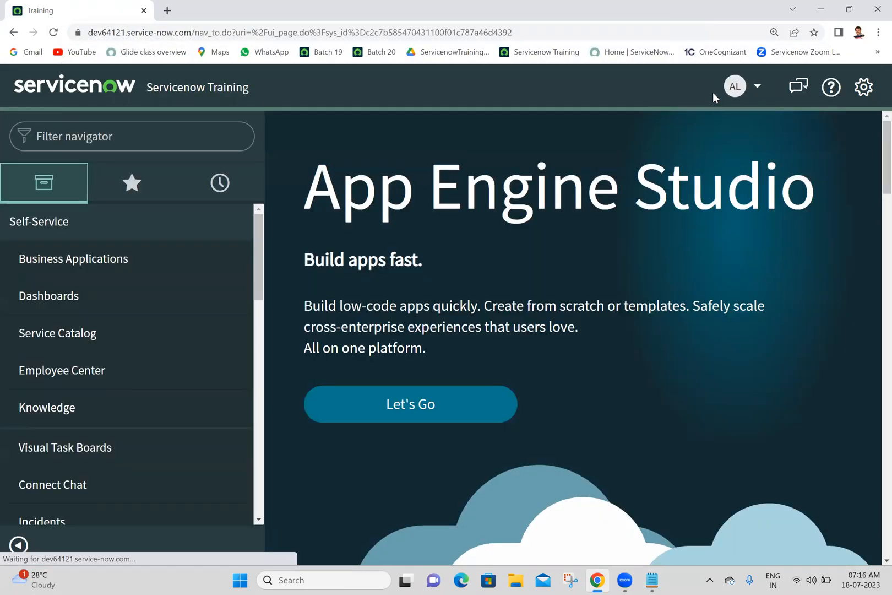
End the impersonation, reload the instance from its base URL as the administrator, and view the user menu options.
left_click(751, 88)
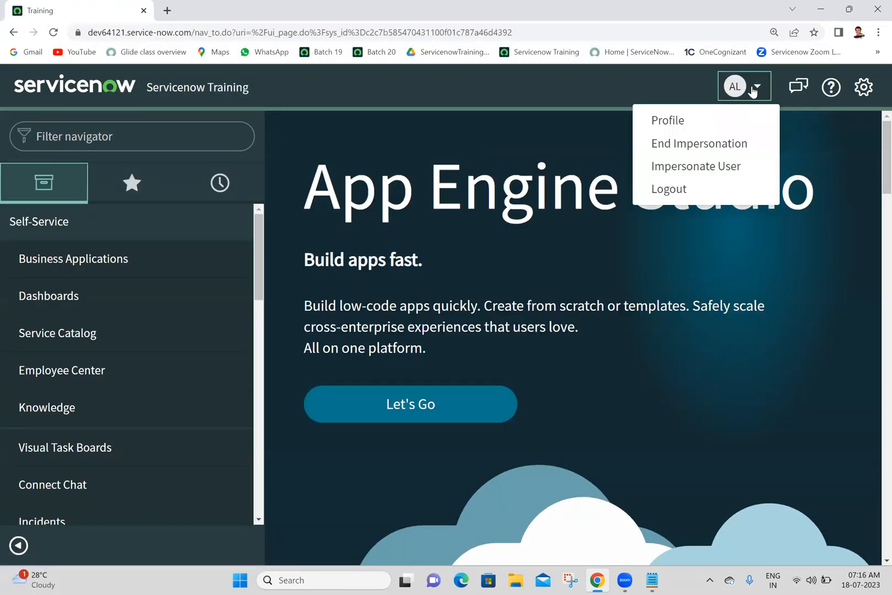
left_click(695, 144)
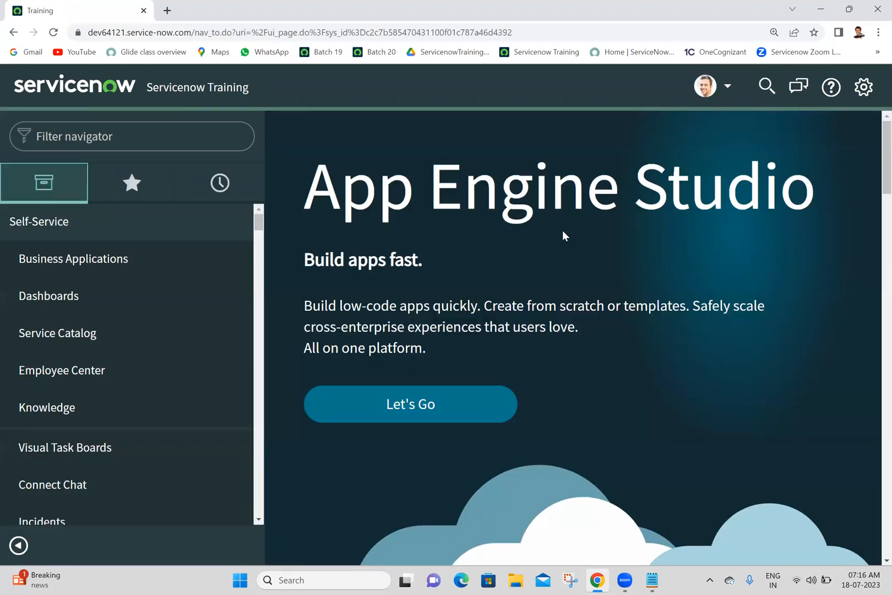
left_click_drag(191, 34, 534, 39)
key("BackSpace")
key("Return")
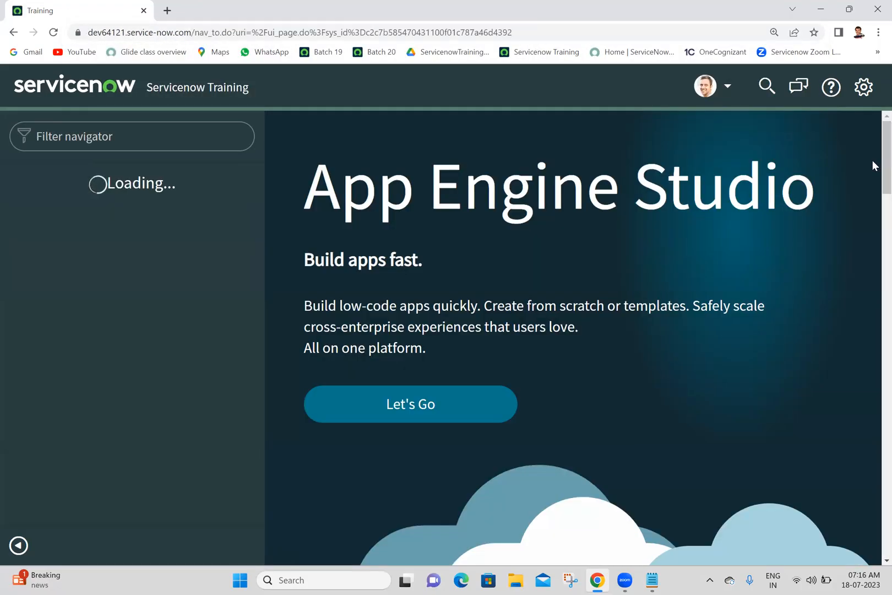
left_click(709, 88)
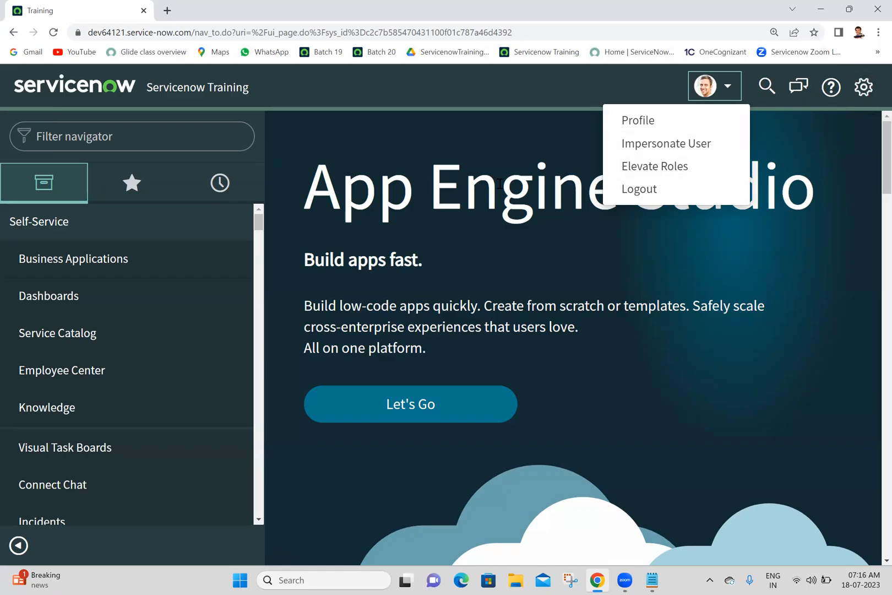
Find User Preferences in the navigator with "user pre" and open the list in a new browser tab.
left_click(212, 151)
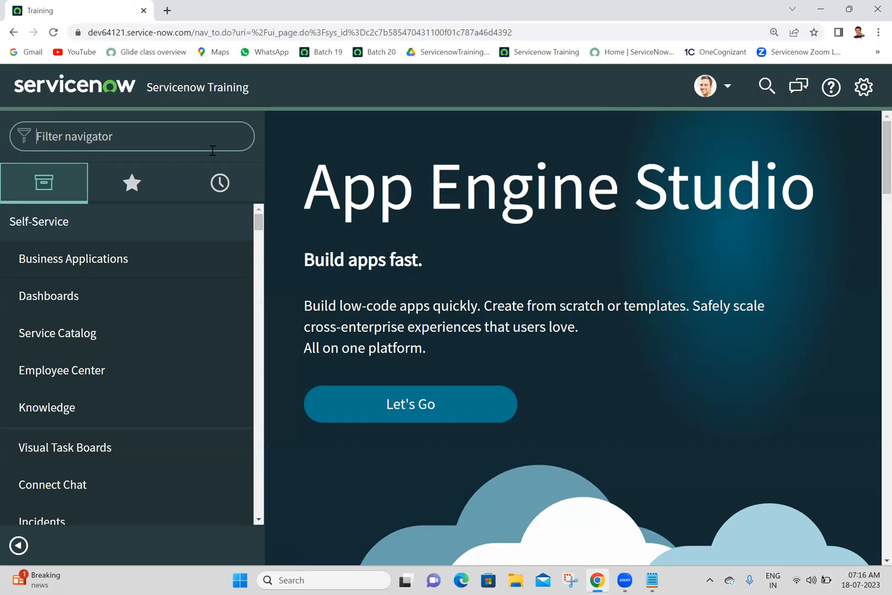
type("user pre")
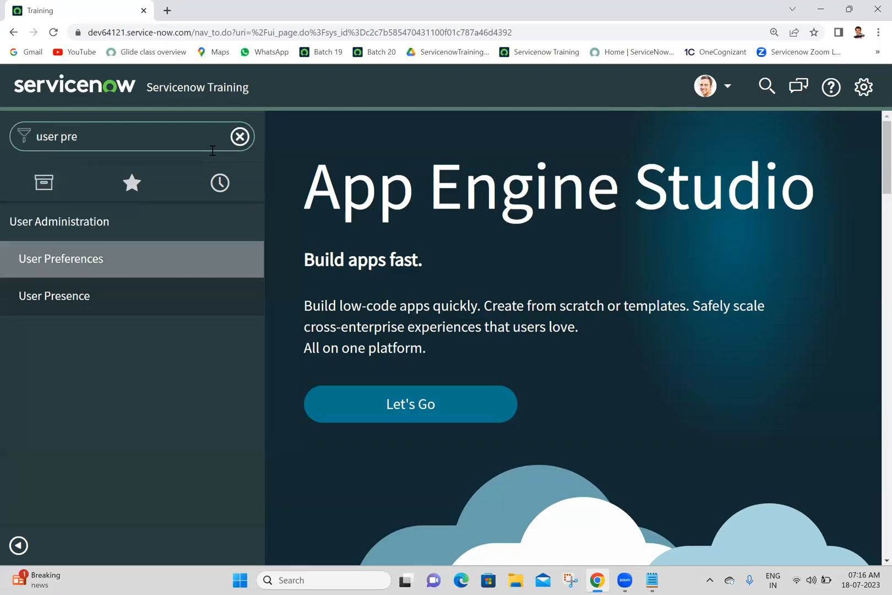
middle_click(150, 262)
left_click(279, 8)
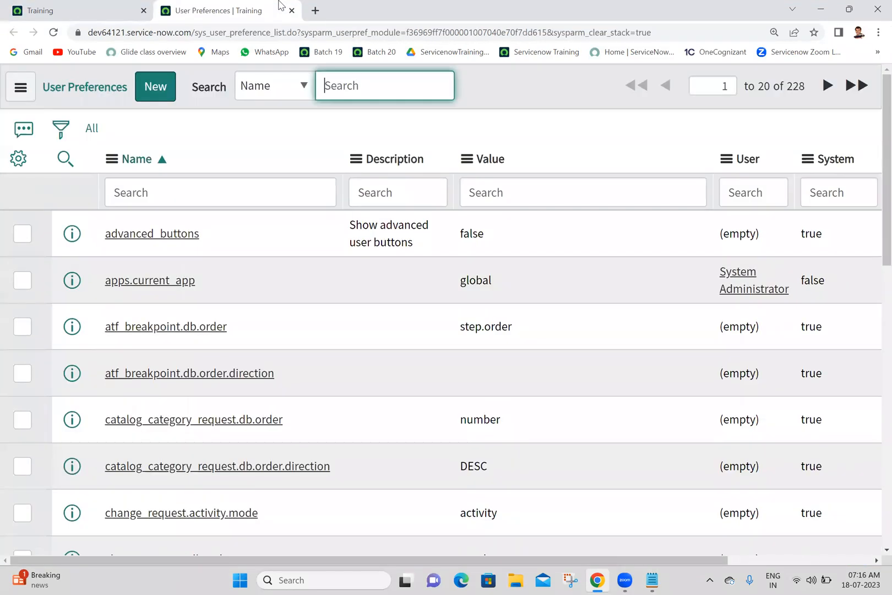
Filter the User Preferences list by the first name of the user given the Polaris preference.
left_click(741, 195)
type("abel")
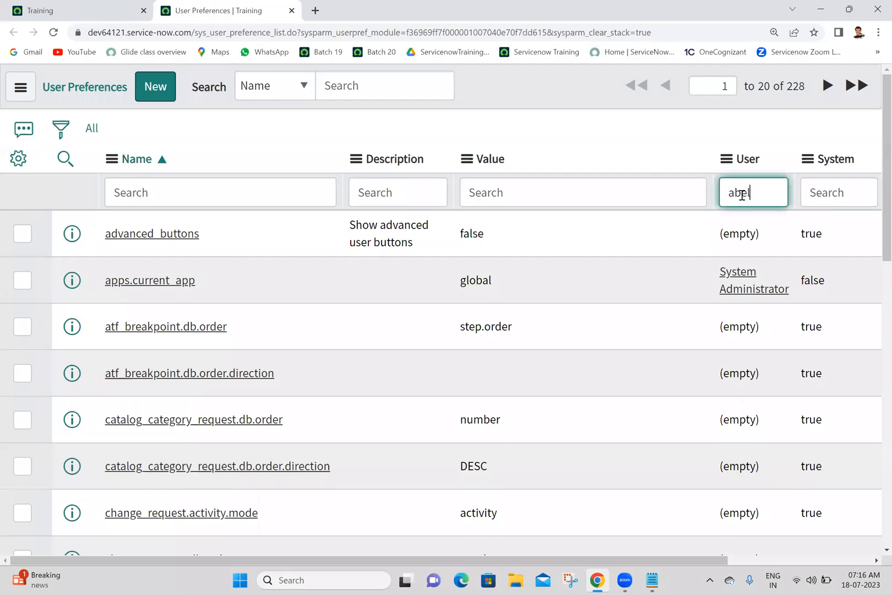
key("Return")
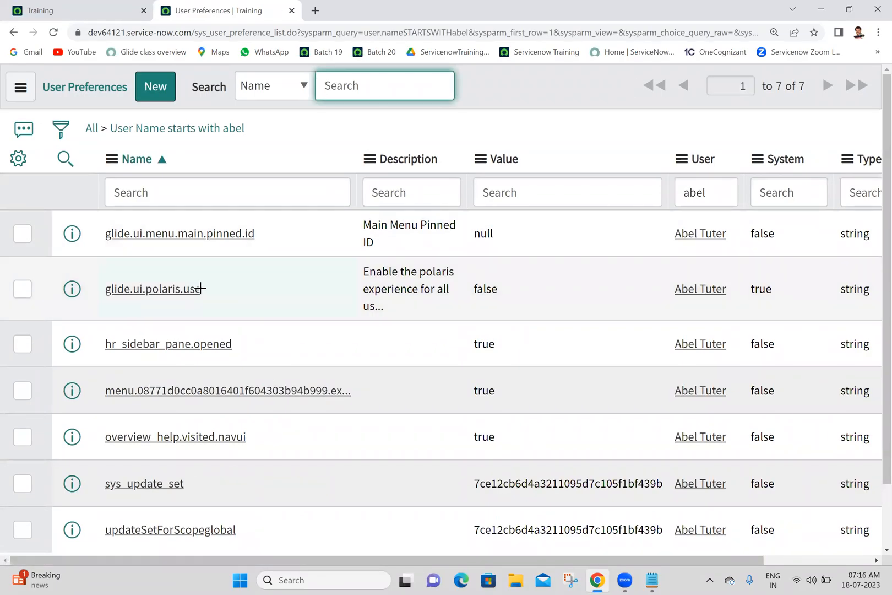
Open that user's glide.ui.polaris.use preference in a new browser tab and select its Description text.
left_click(202, 291)
middle_click(198, 290)
left_click(379, 7)
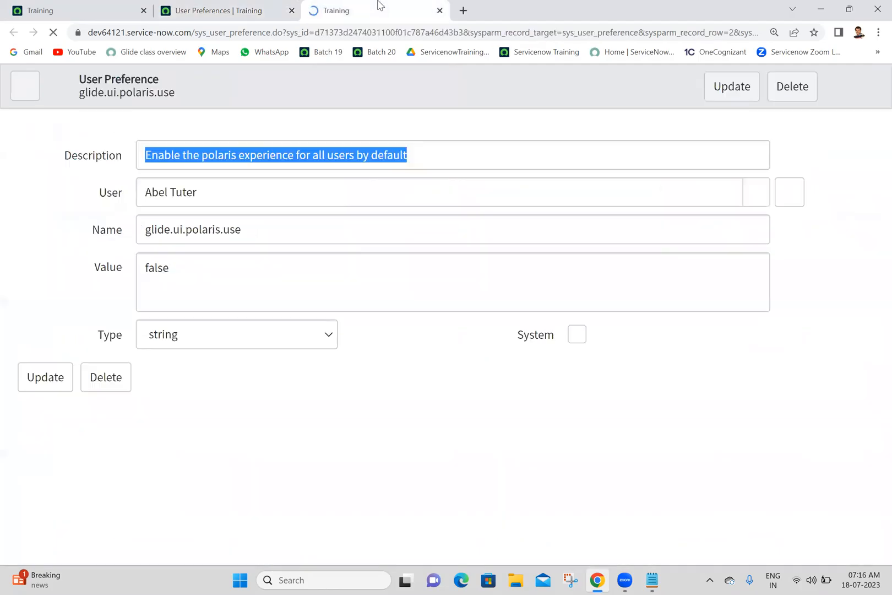
left_click(413, 386)
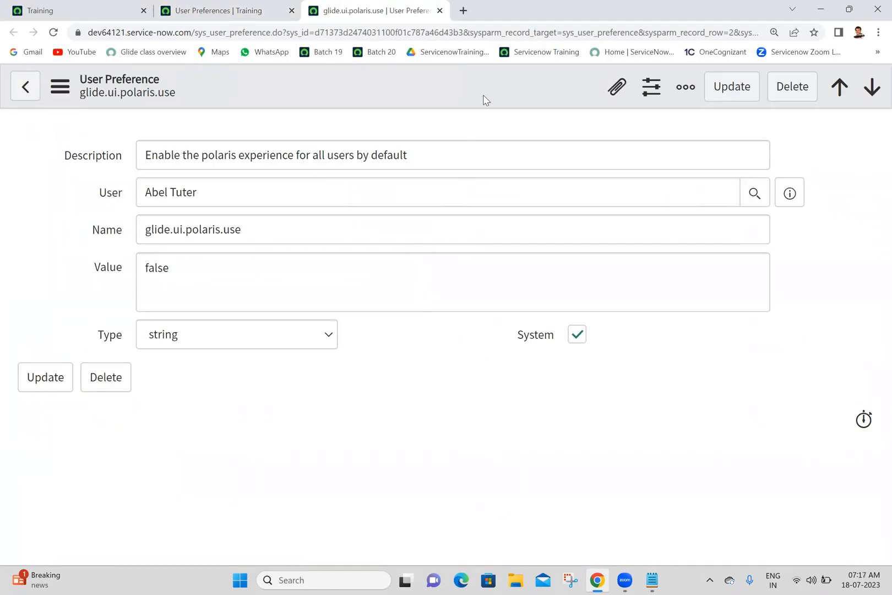
triple_click(446, 167)
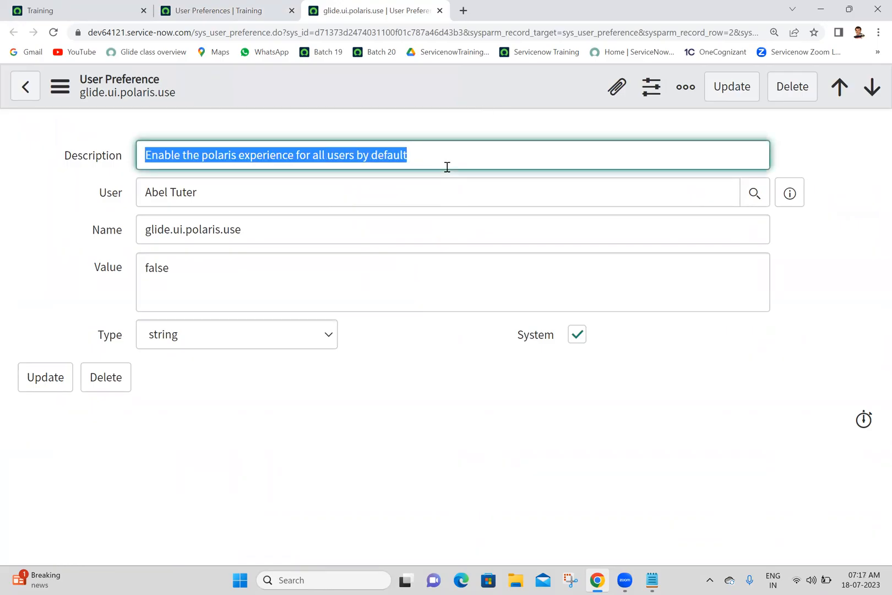
Turn off the System option on the user's glide.ui.polaris.use preference and save the record.
left_click(581, 339)
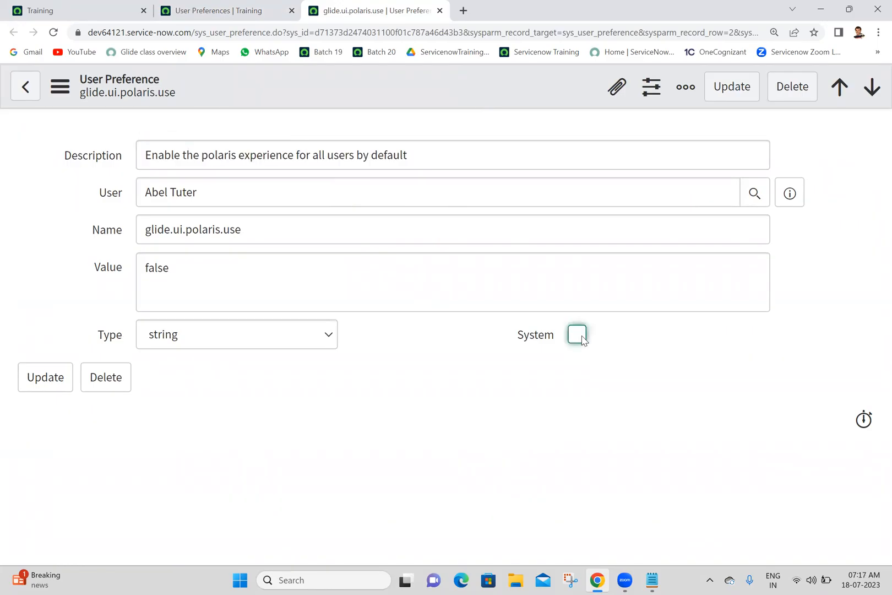
right_click(456, 84)
left_click(479, 95)
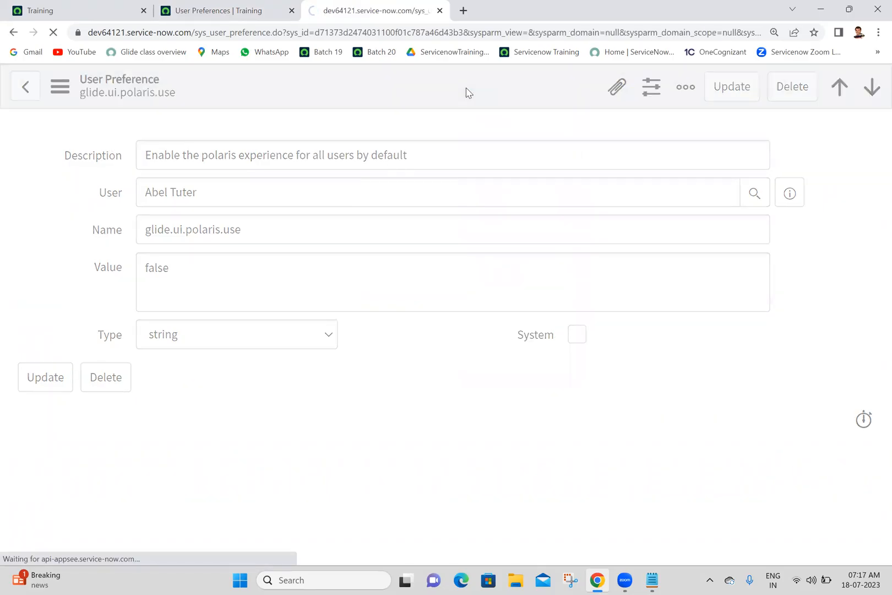
Return to the main instance page, reload it from the base URL dev64121.service-now.com and refresh it.
left_click(255, 8)
left_click(92, 7)
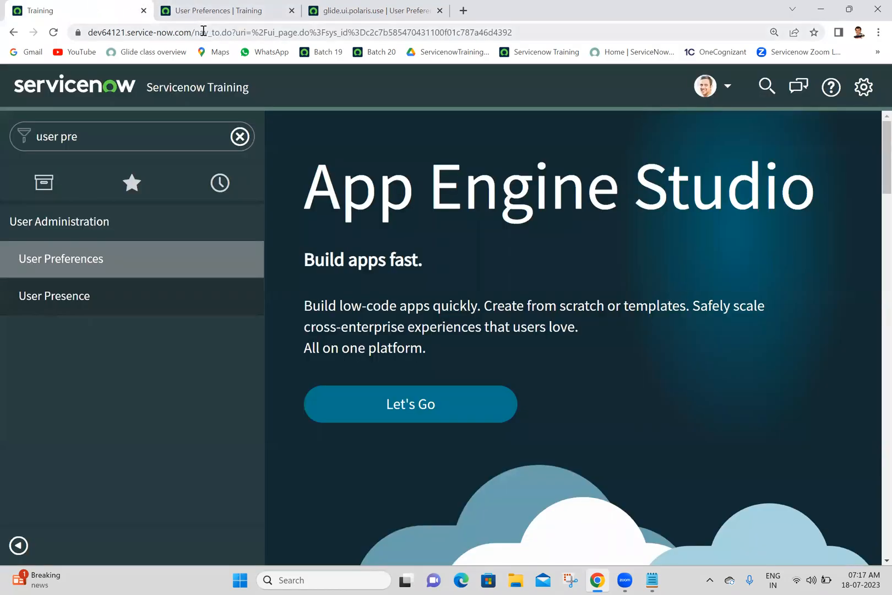
left_click_drag(191, 32, 553, 18)
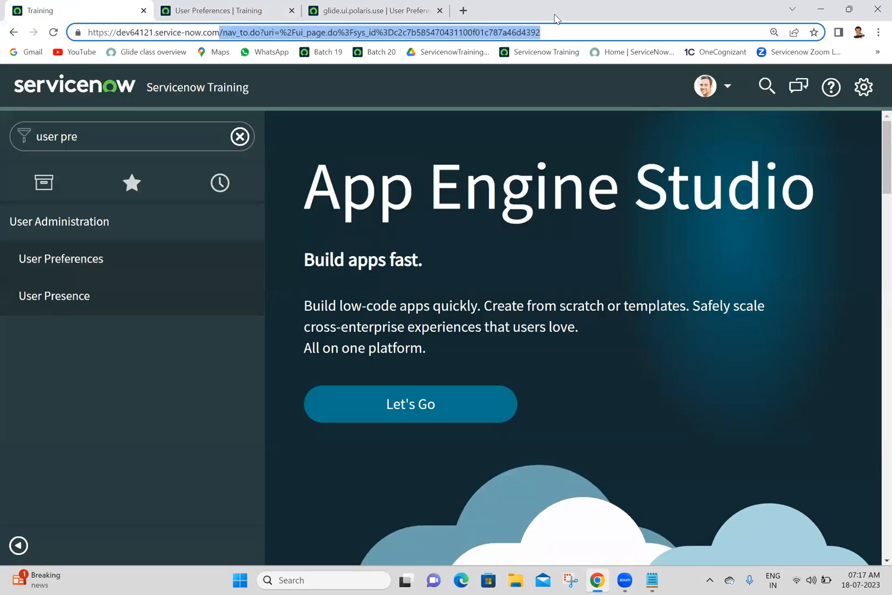
key("BackSpace")
key("Return")
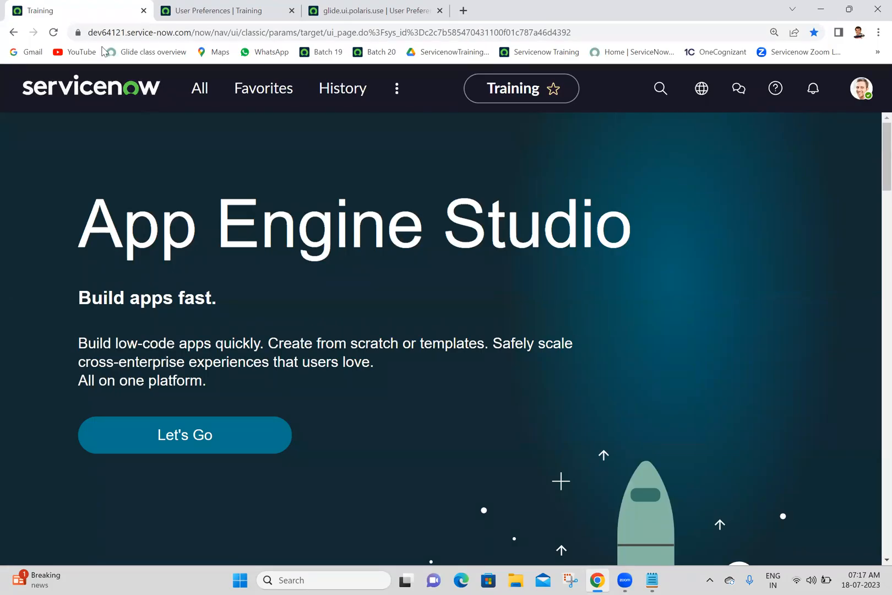
left_click(52, 32)
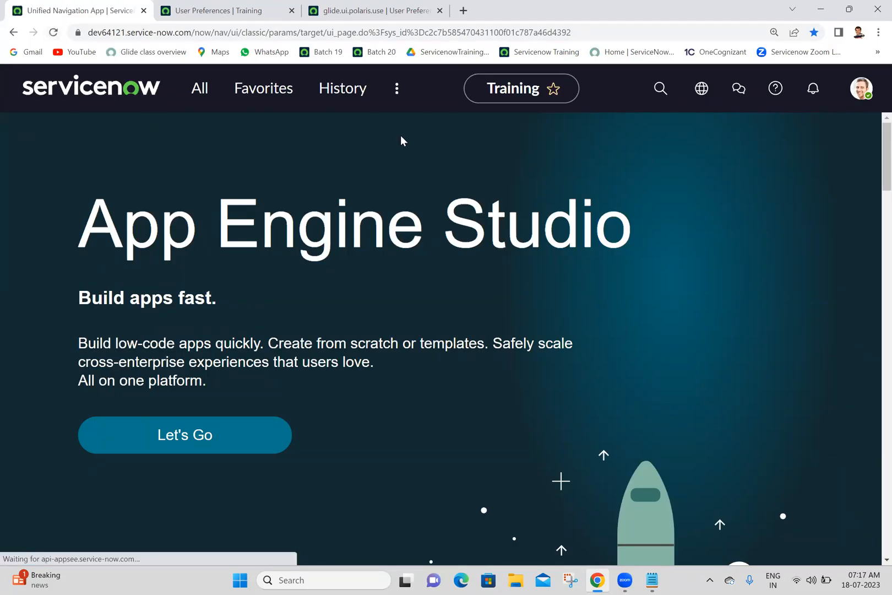
Impersonate the user who has the personal Polaris preference and check the General system settings.
left_click(861, 88)
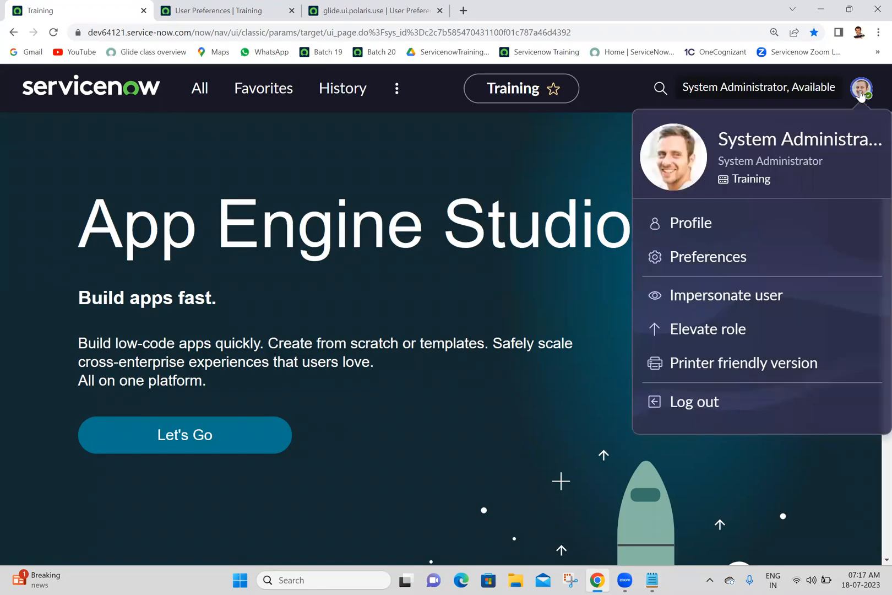
left_click(707, 303)
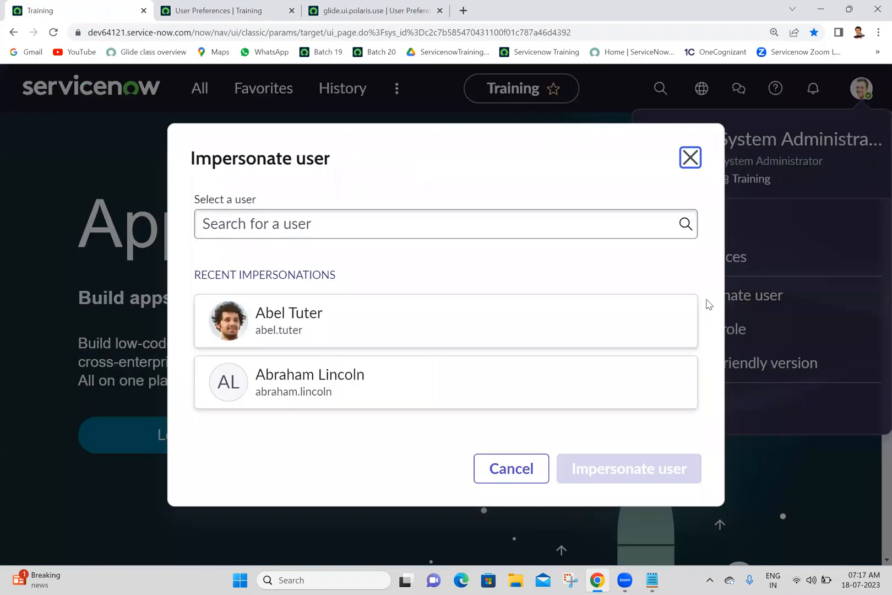
left_click(375, 306)
left_click(601, 477)
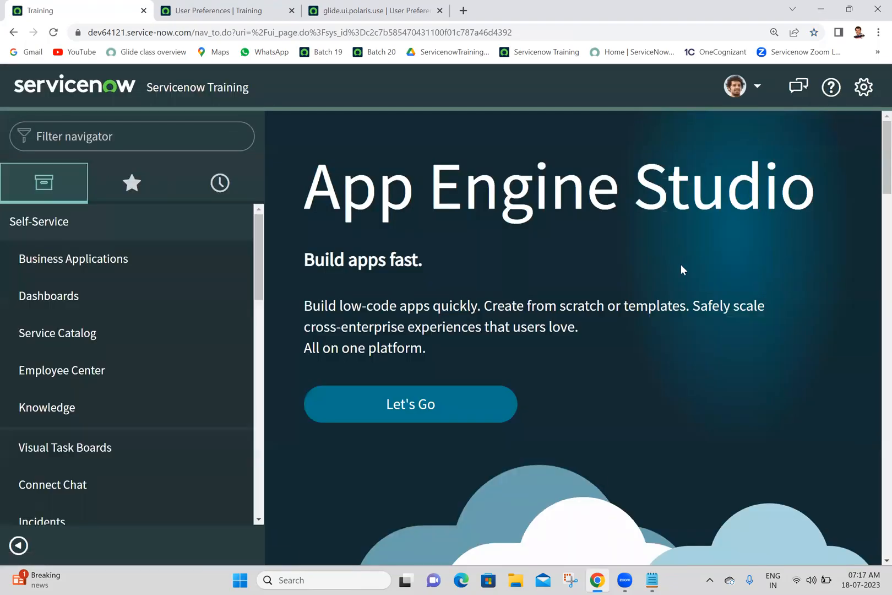
left_click(864, 86)
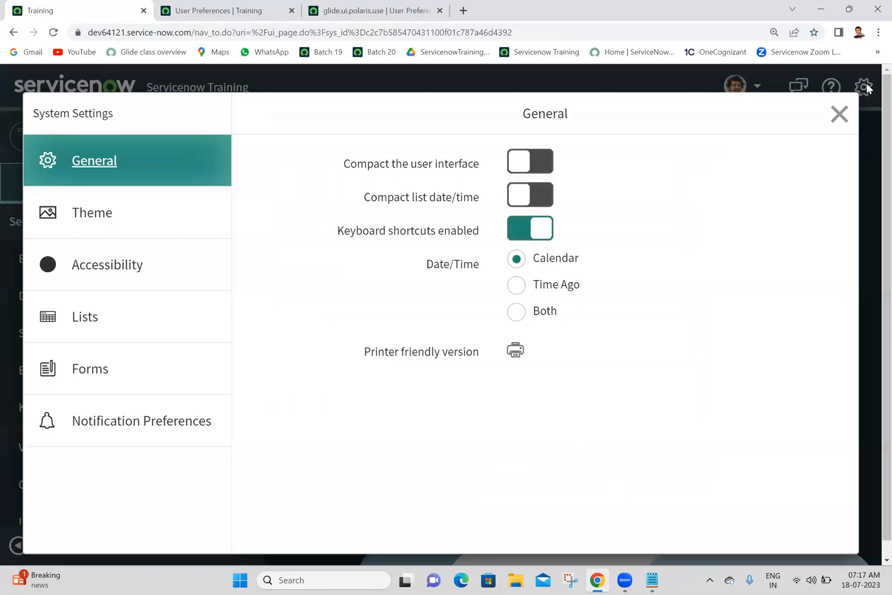
left_click(840, 115)
End the impersonation and impersonate the other recently impersonated user, who has no personal Polaris preference.
left_click(752, 90)
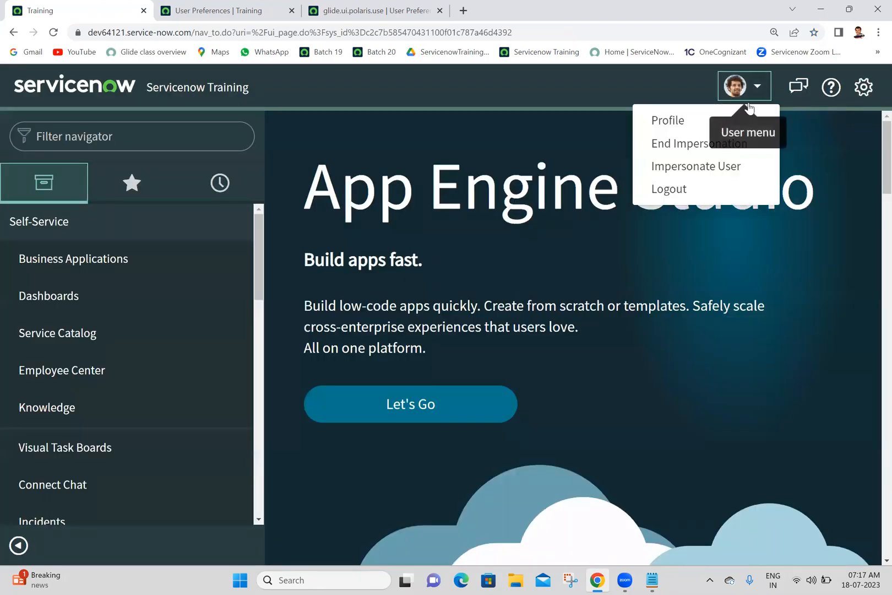
left_click(698, 145)
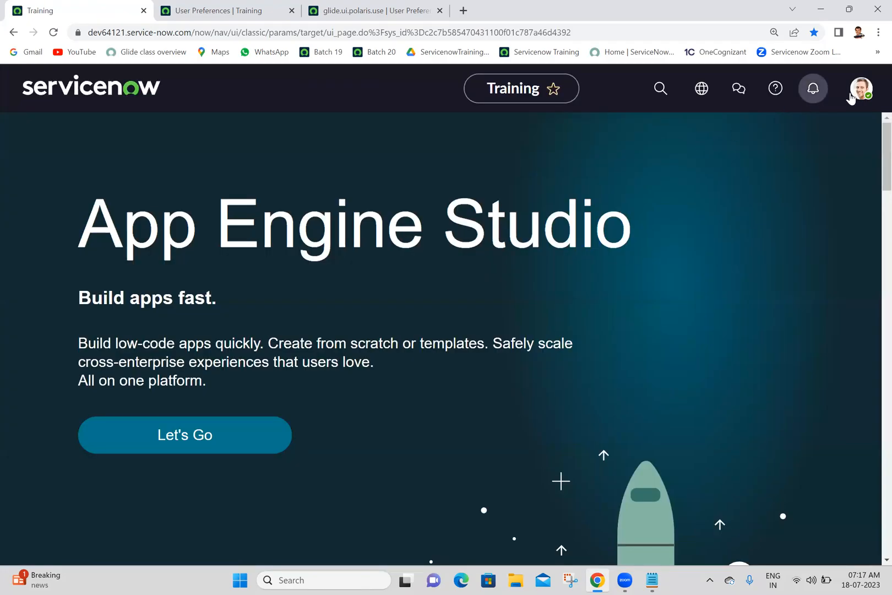
left_click(857, 97)
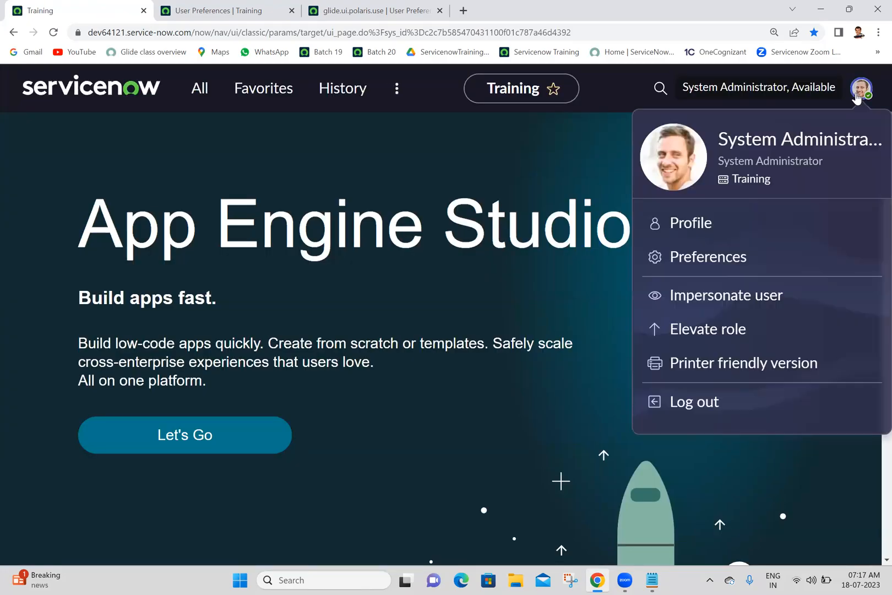
left_click(711, 304)
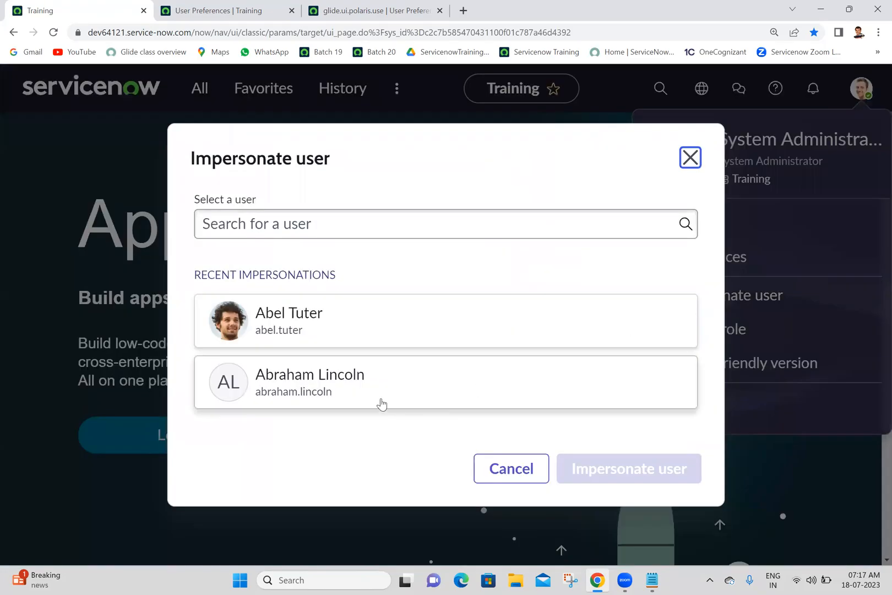
left_click(452, 404)
left_click(608, 469)
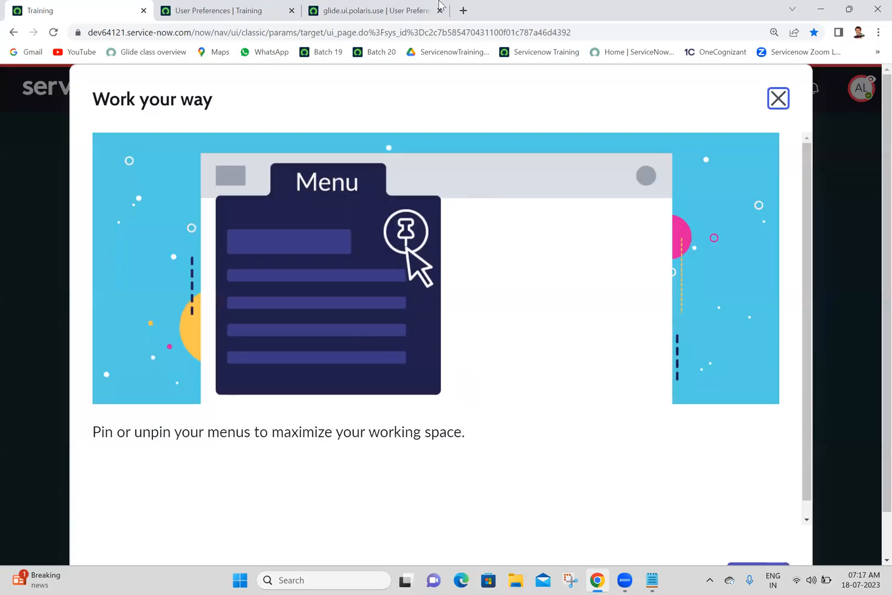
Try to filter the User Preferences list by the name glide.ui.polaris.use, keeping the existing user filter.
left_click(394, 12)
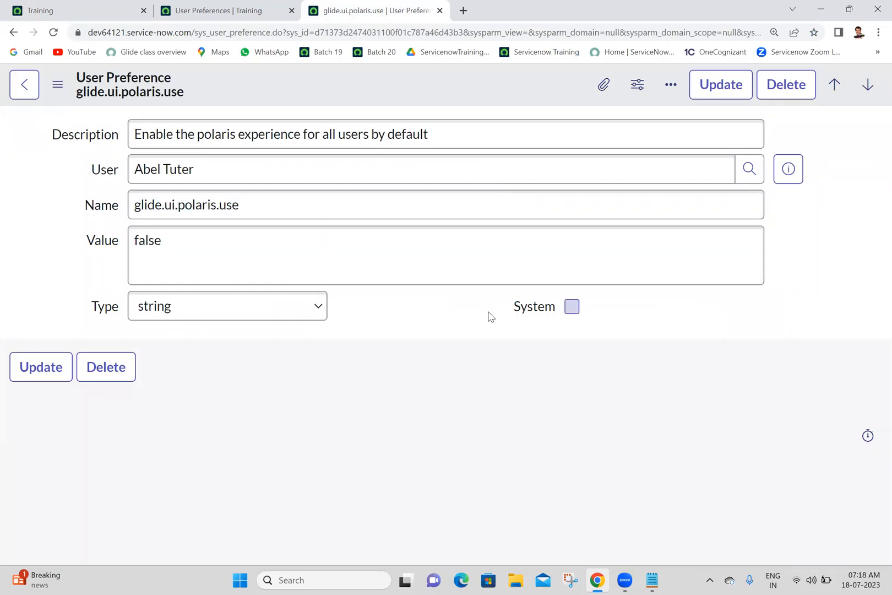
left_click(220, 10)
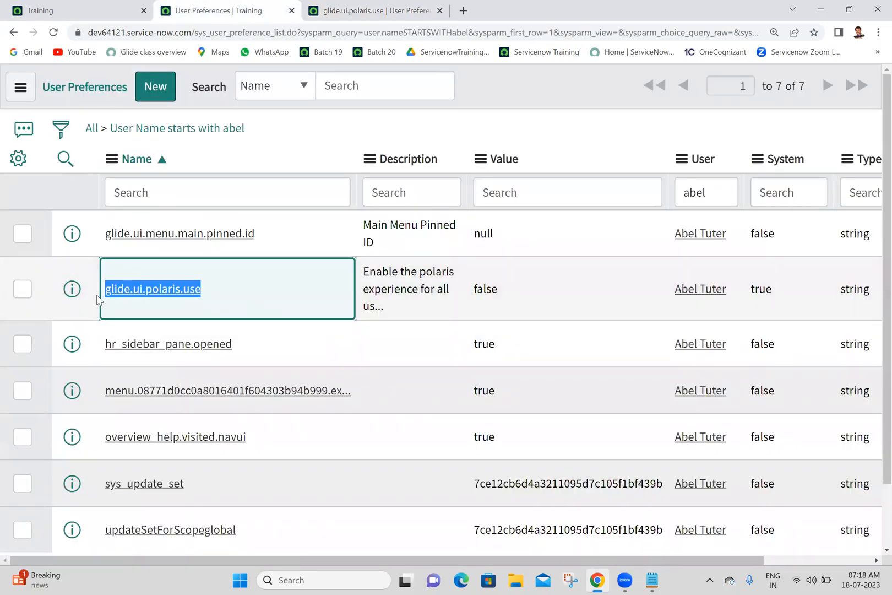
left_click(201, 186)
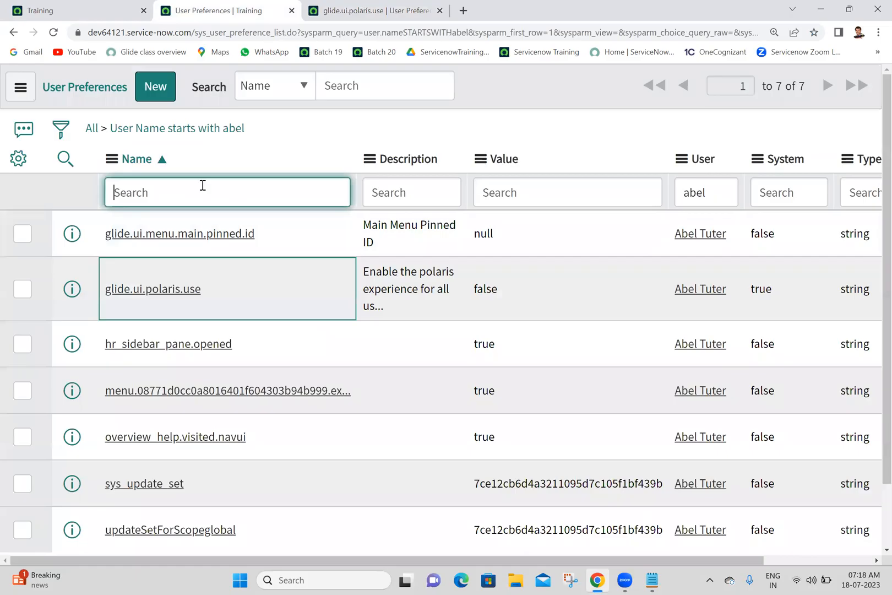
type("glide.ui.polaris.use")
key("Return")
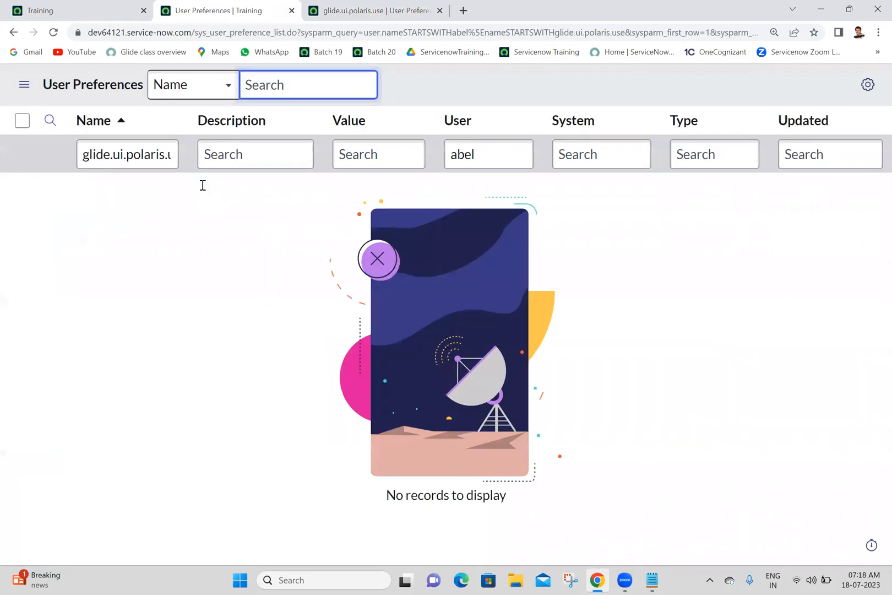
Replace the name filter of the User Preferences list with *polaris.
left_click(83, 155)
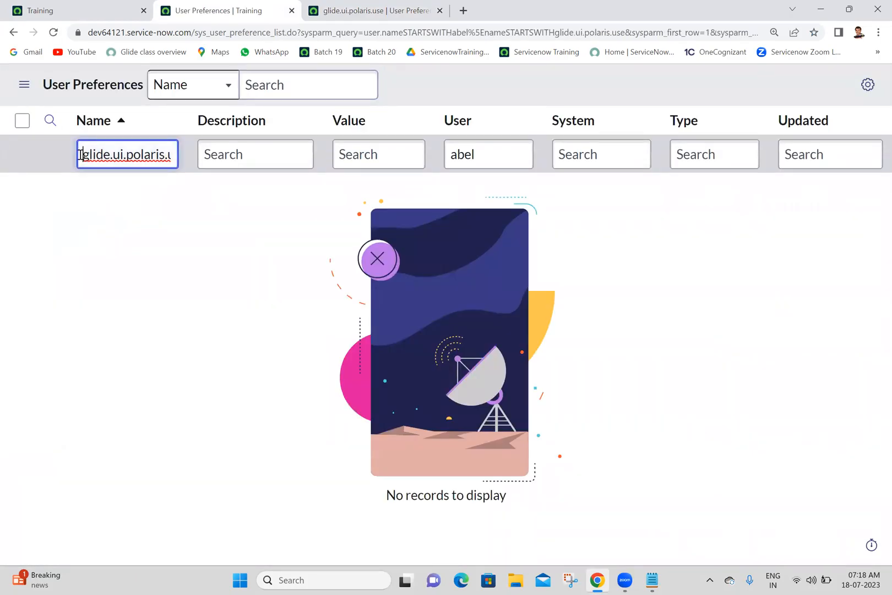
key("Right")
key("Right")
key("Right")
key("Right")
key("Right")
key("Right")
key("Right")
key("Right")
key("Right")
key("Right")
key("Right")
key("Right")
key("Right")
key("Right")
key("Right")
key("Right")
key("Right")
key("Right")
key("Right")
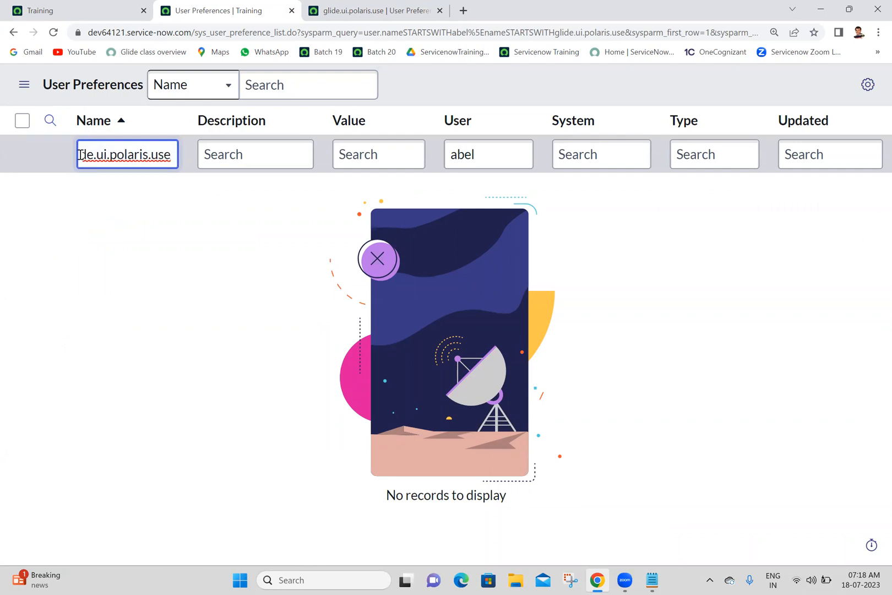
key("BackSpace")
key("BackSpace")
key("BackSpace")
key("BackSpace")
key("BackSpace")
key("BackSpace")
key("BackSpace")
key("BackSpace")
key("BackSpace")
key("BackSpace")
key("BackSpace")
key("BackSpace")
key("BackSpace")
key("BackSpace")
key("BackSpace")
key("BackSpace")
key("BackSpace")
key("BackSpace")
key("BackSpace")
key("BackSpace")
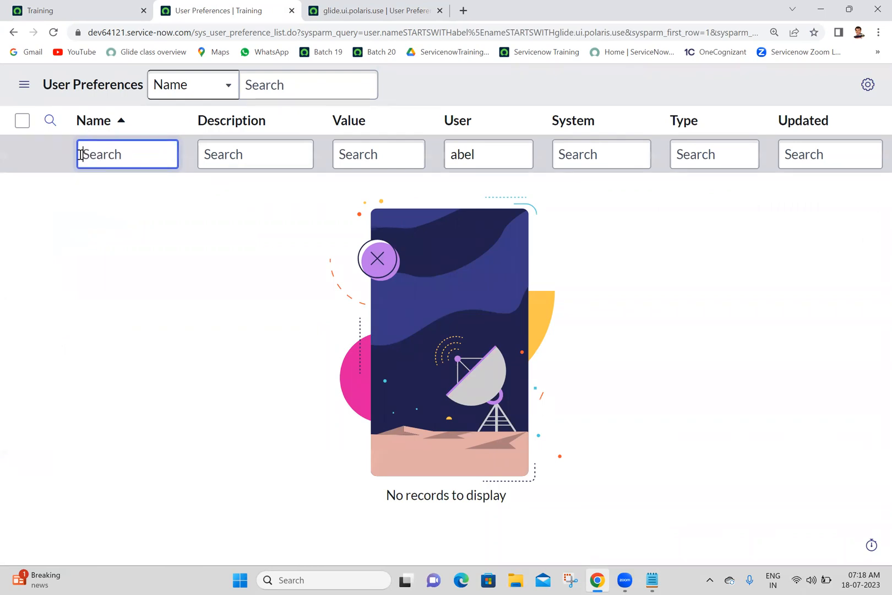
type("*polaris")
key("Return")
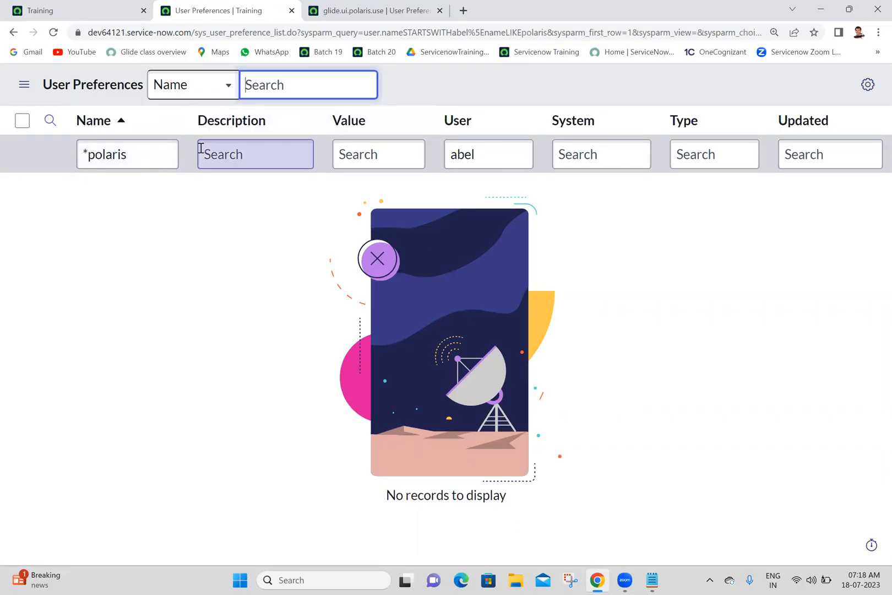
Dismiss the Work your way introduction on the main instance page and end the impersonation.
left_click(75, 7)
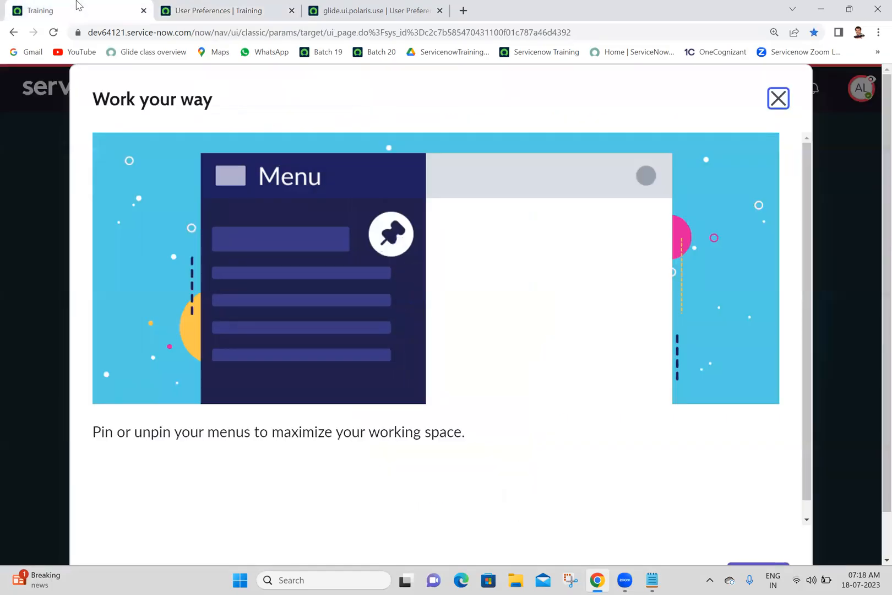
left_click(777, 100)
left_click(861, 89)
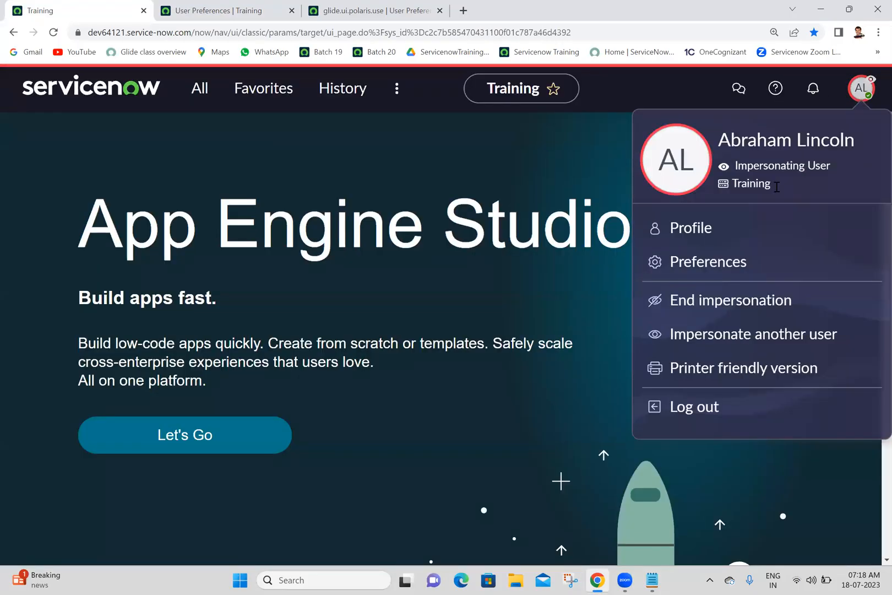
left_click(704, 300)
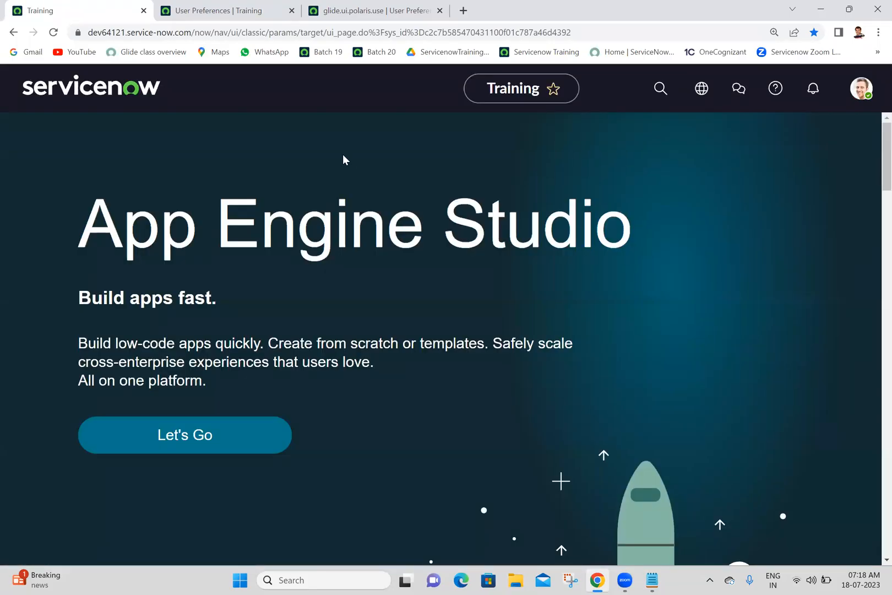
Rerun the *polaris name filter on the User Preferences list as the administrator.
left_click(229, 5)
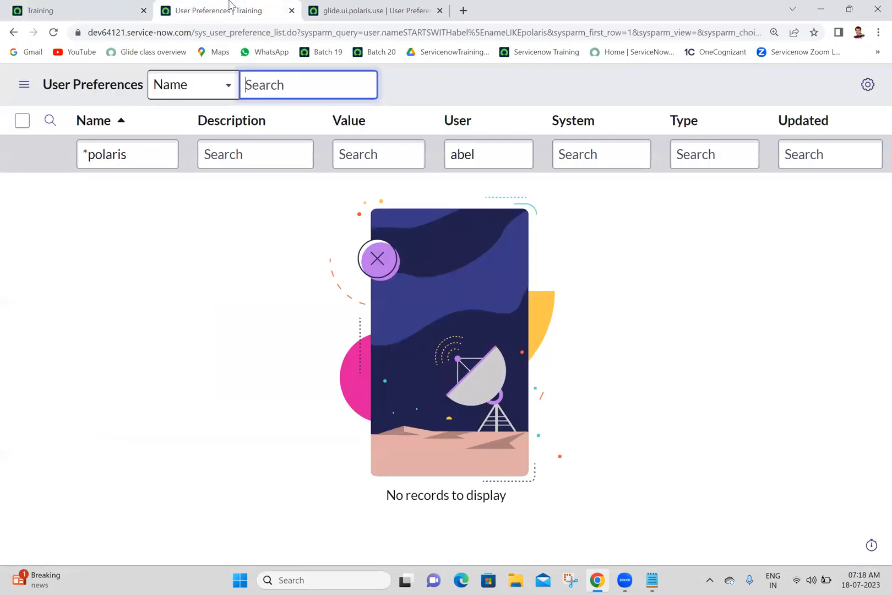
left_click(120, 160)
key("Return")
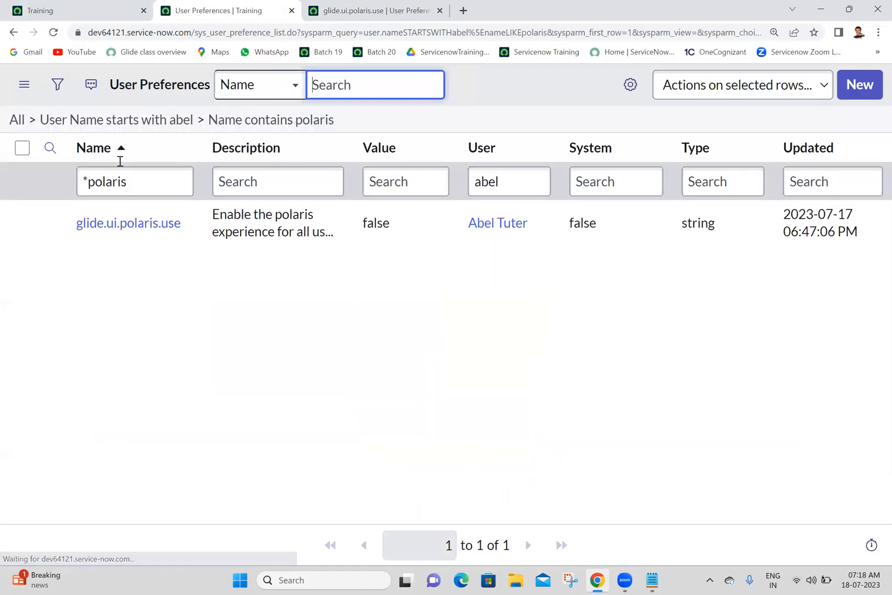
left_click(151, 180)
key("ctrl+a")
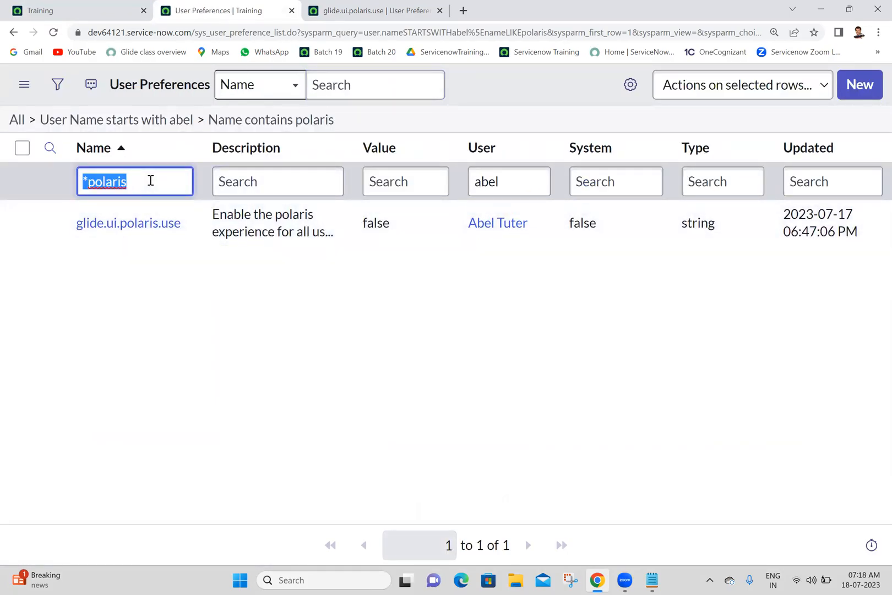
left_click(150, 180)
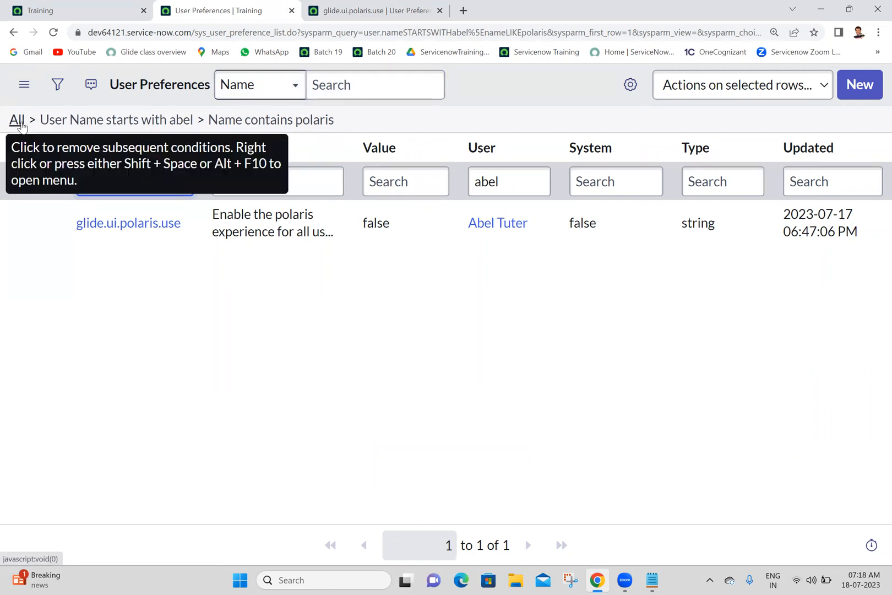
left_click(62, 271)
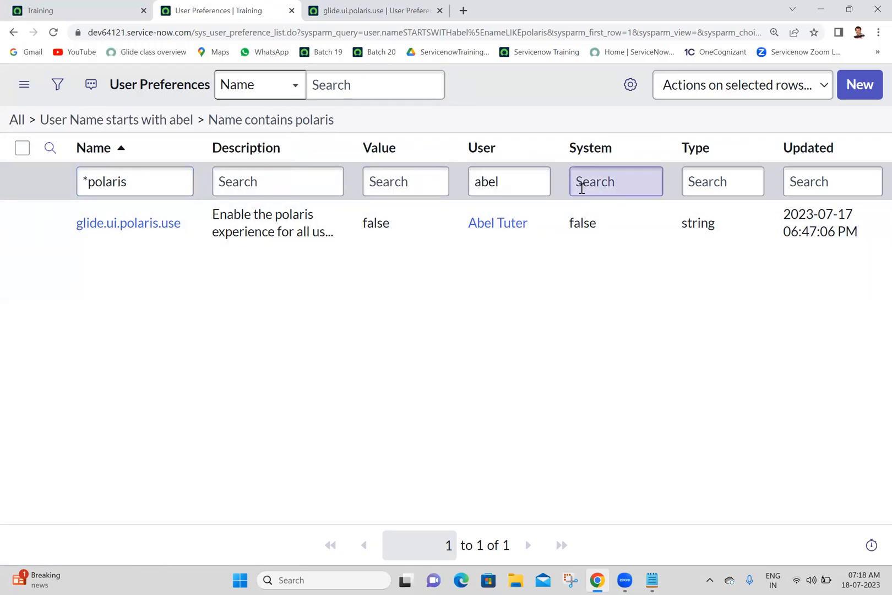
Remove the user filter from the list, open both glide.ui.polaris.use preferences in new browser tabs and view the one without a user.
double_click(499, 178)
key("BackSpace")
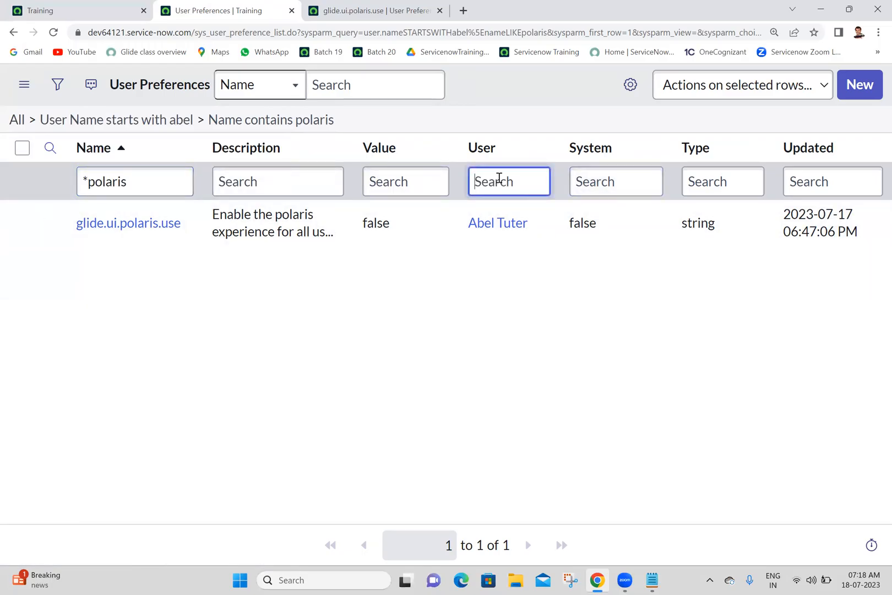
key("Return")
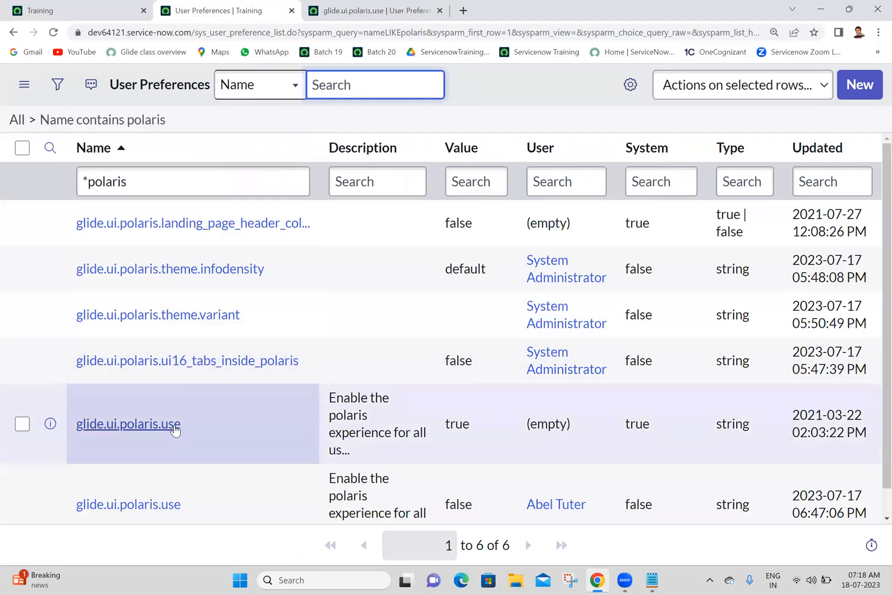
middle_click(159, 435)
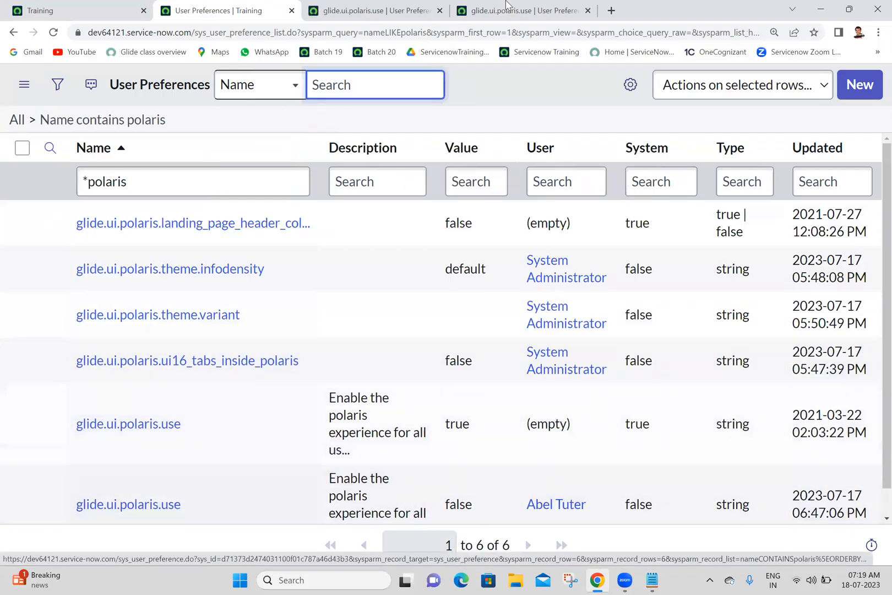
left_click(359, 7)
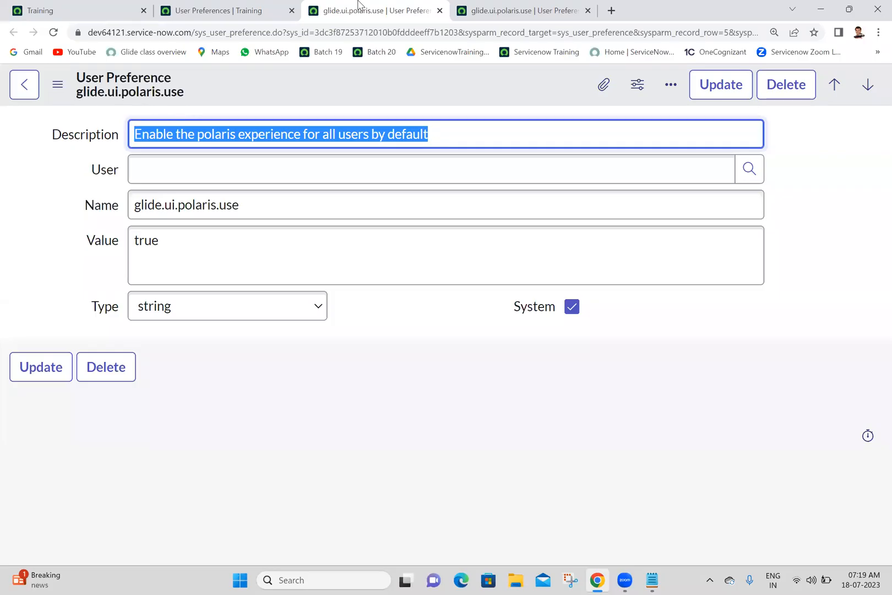
Compare the user, value and System setting of the system-wide and user-specific glide.ui.polaris.use preference records.
left_click(394, 351)
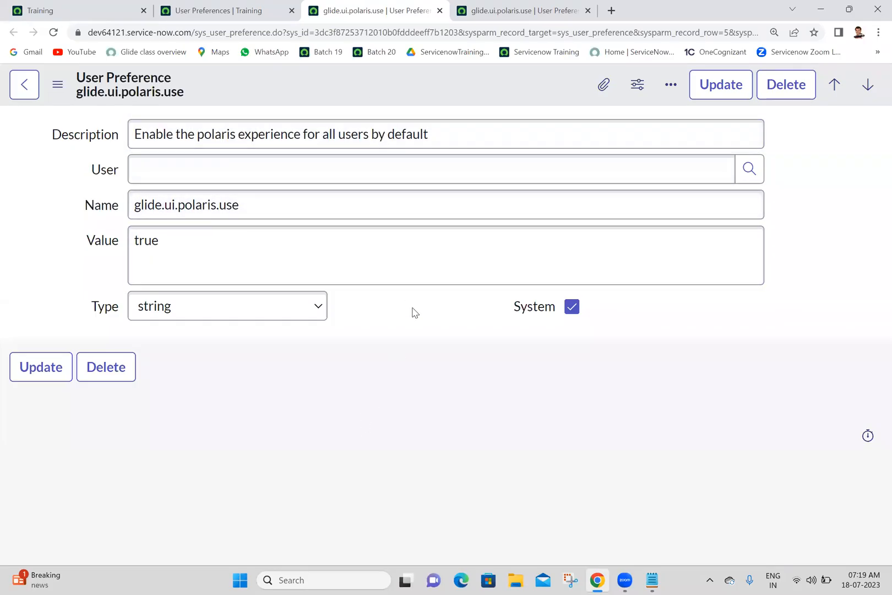
left_click(459, 5)
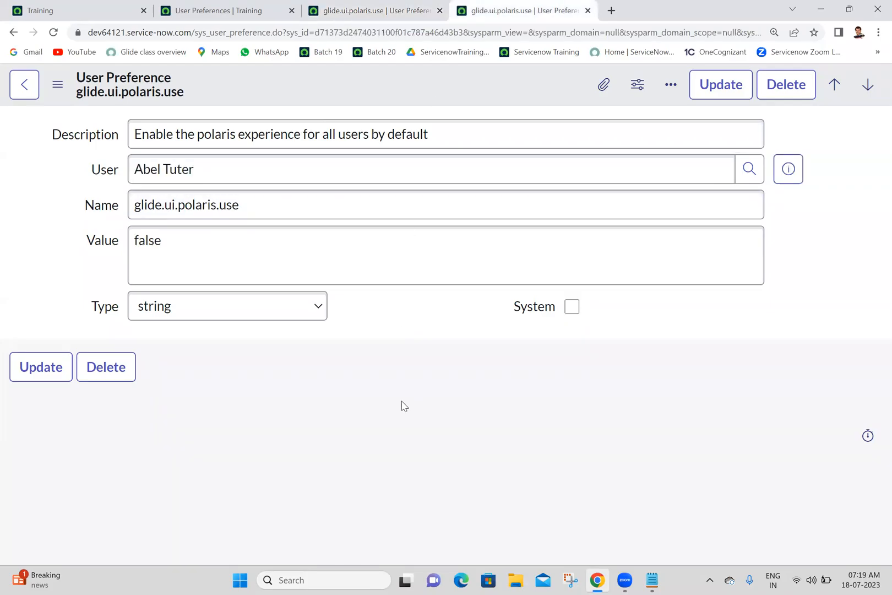
triple_click(229, 165)
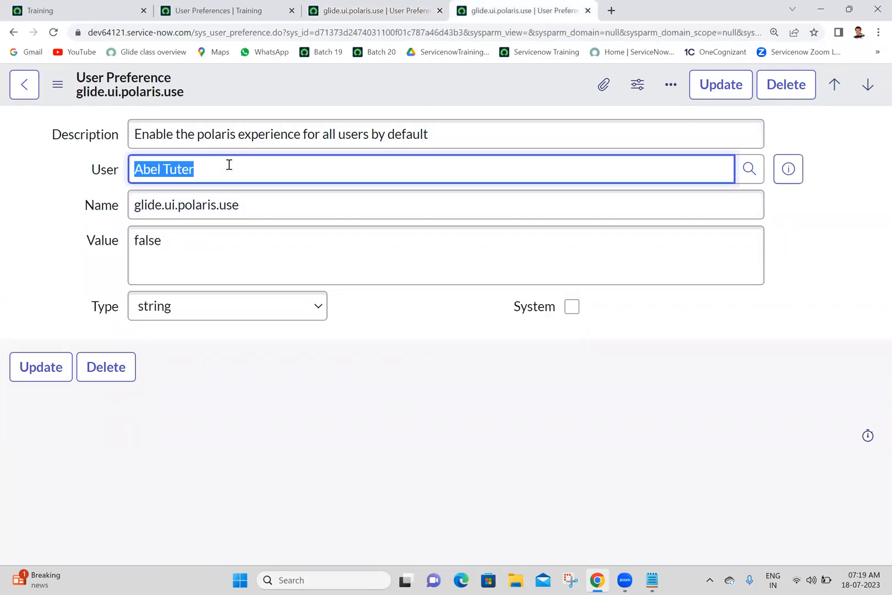
left_click(181, 238)
double_click(181, 237)
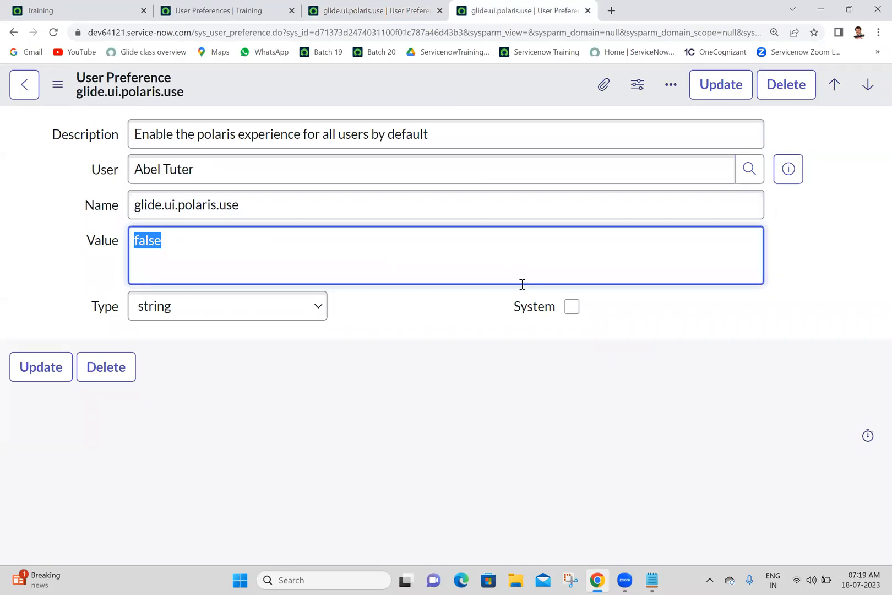
left_click(433, 322)
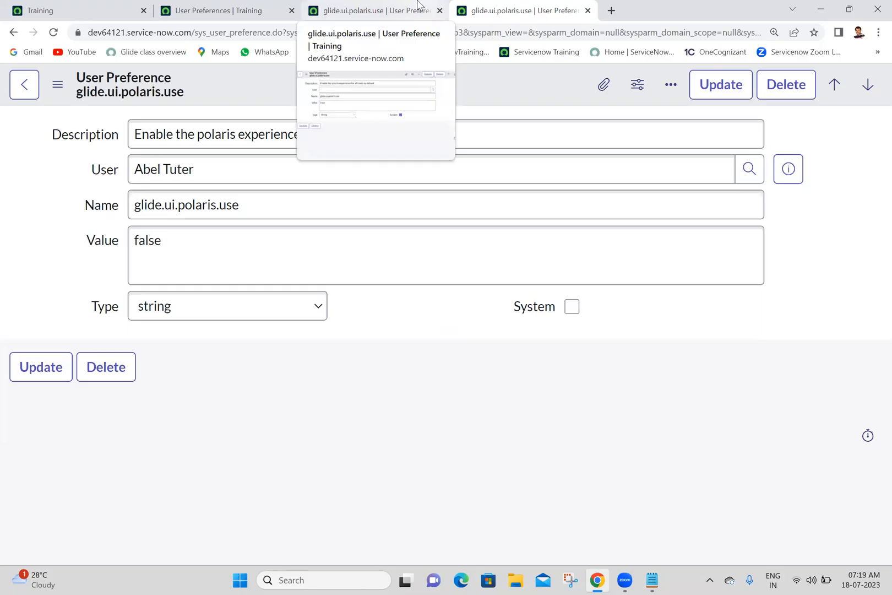
left_click(388, 7)
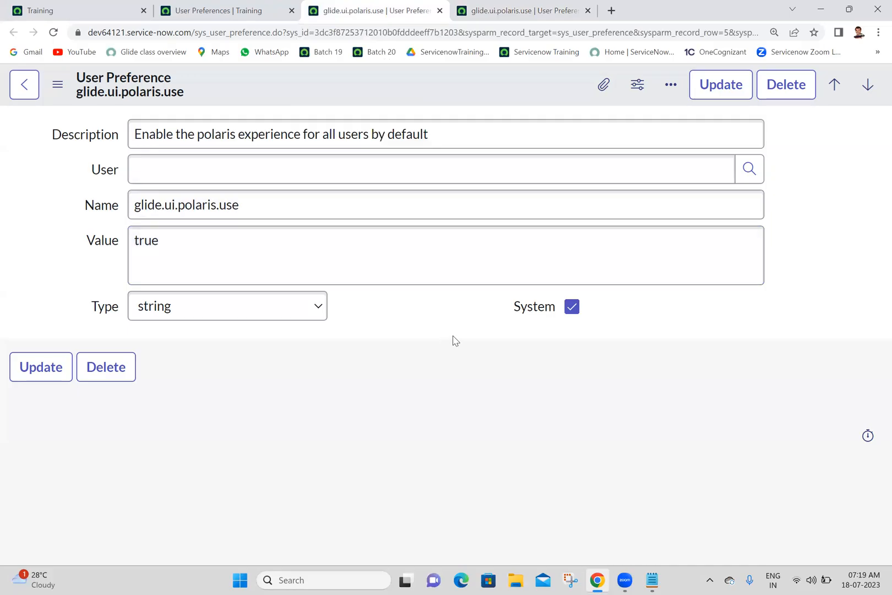
left_click(546, 6)
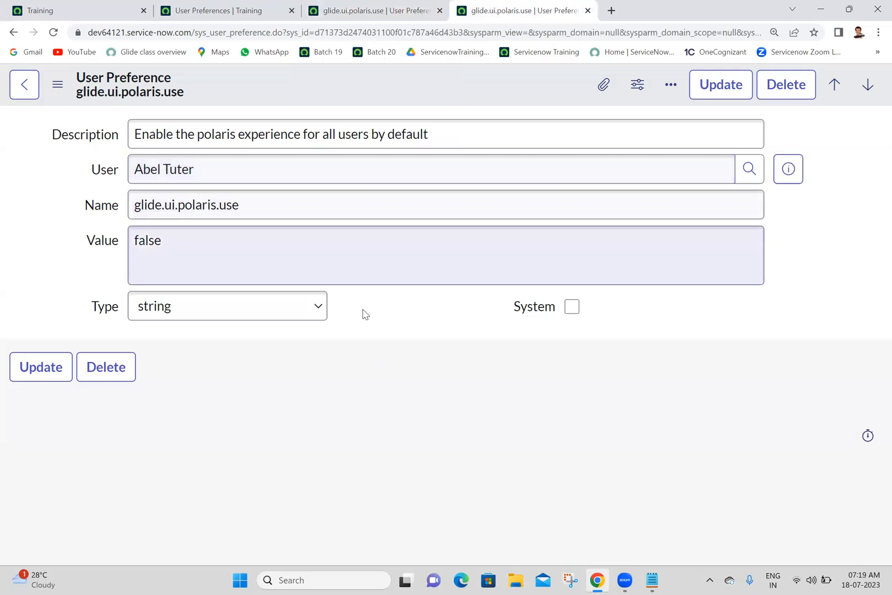
triple_click(254, 253)
left_click(418, 315)
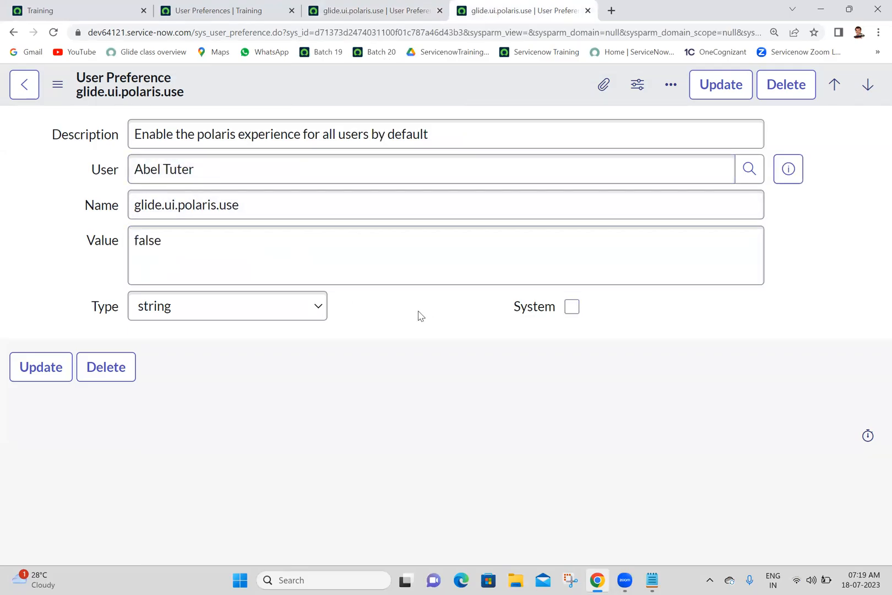
triple_click(297, 169)
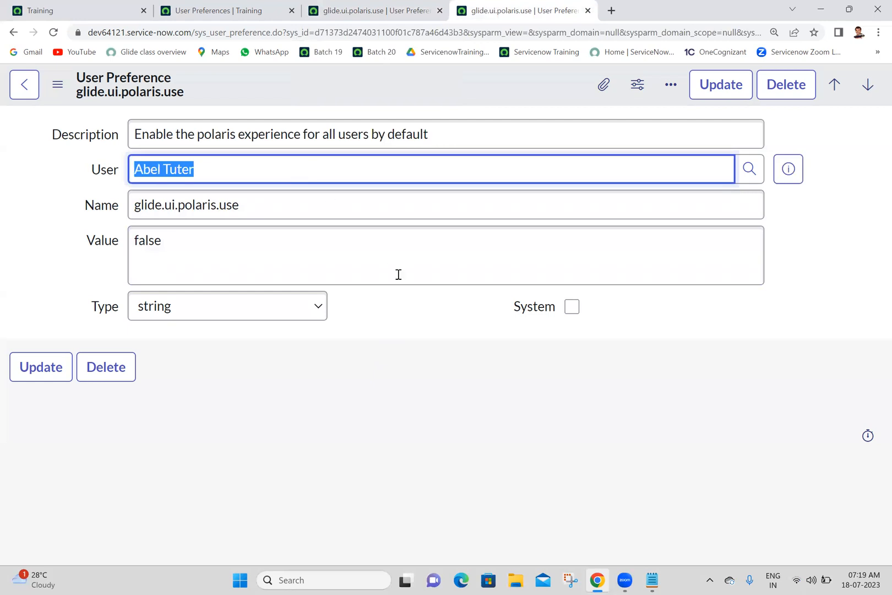
left_click(427, 330)
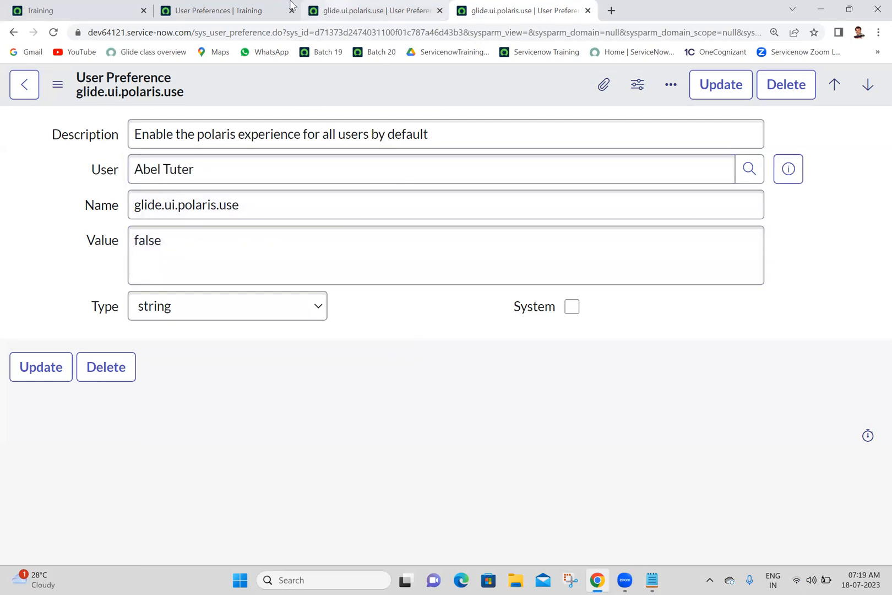
Return to the main instance page and impersonate the recent user who has the user-specific glide.ui.polaris.use preference.
left_click(247, 8)
left_click(114, 6)
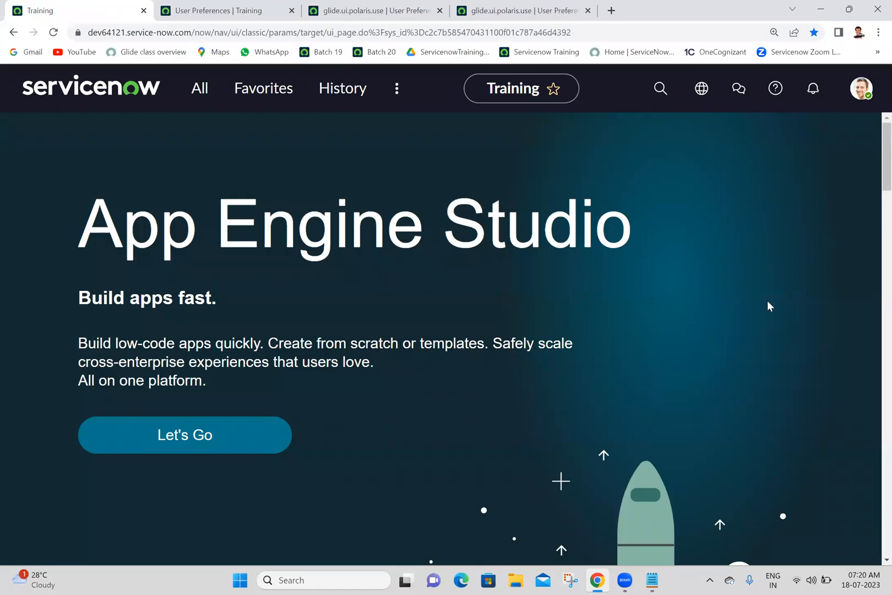
left_click(863, 93)
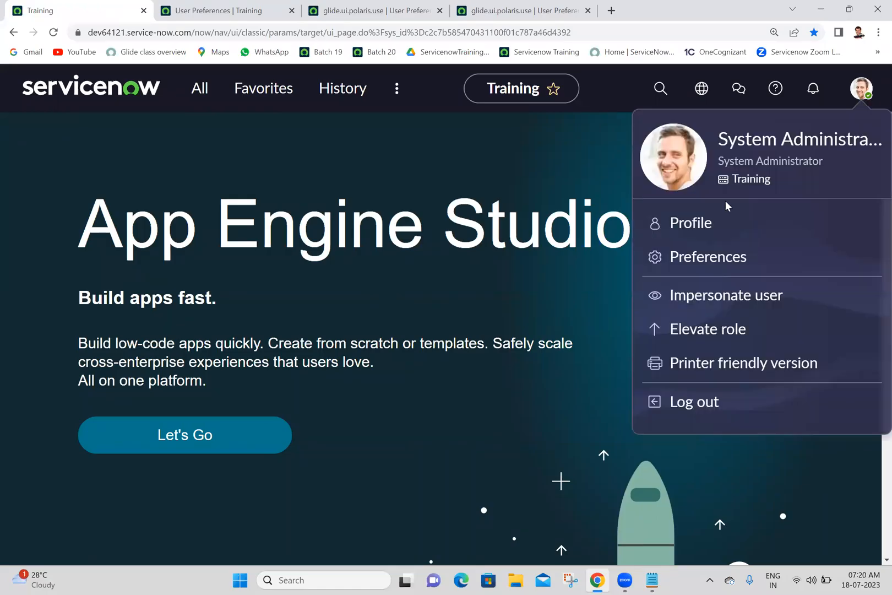
left_click(690, 298)
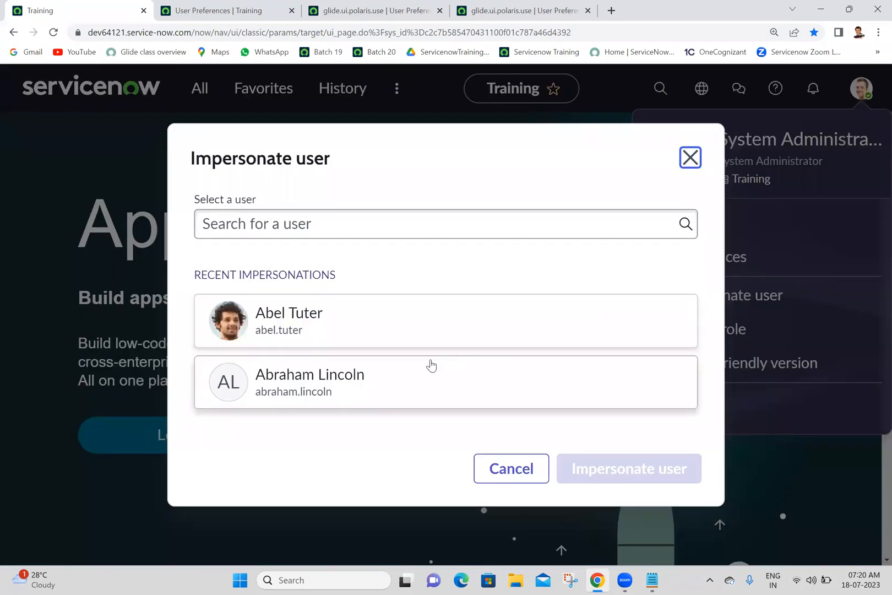
left_click(333, 310)
left_click(626, 478)
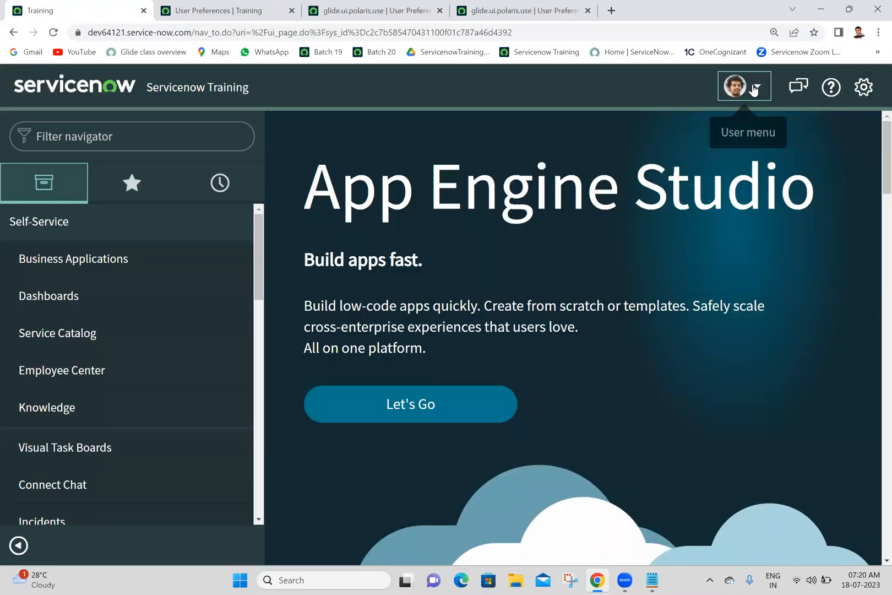
Switch the impersonation to the other recently impersonated non-administrator user and end it after viewing the interface.
left_click(753, 89)
left_click(693, 167)
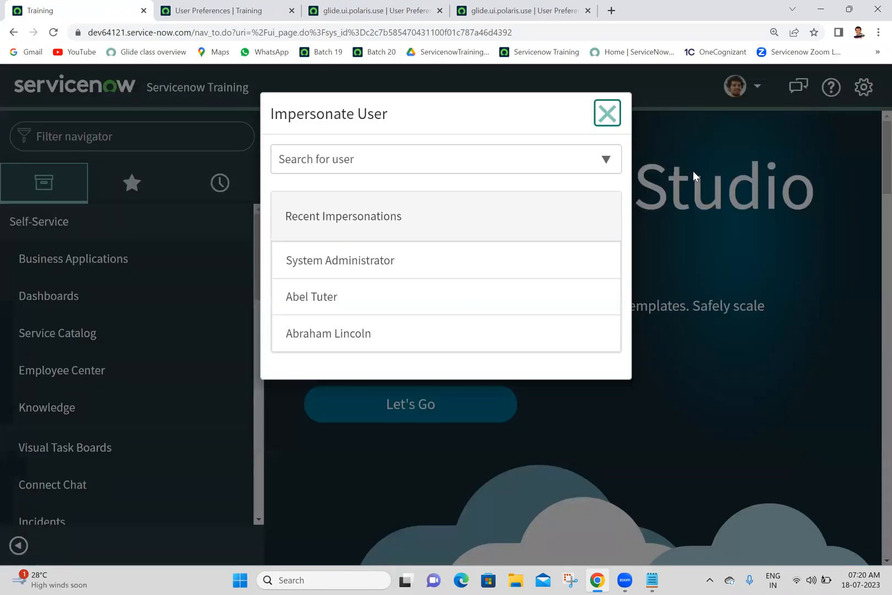
left_click(394, 342)
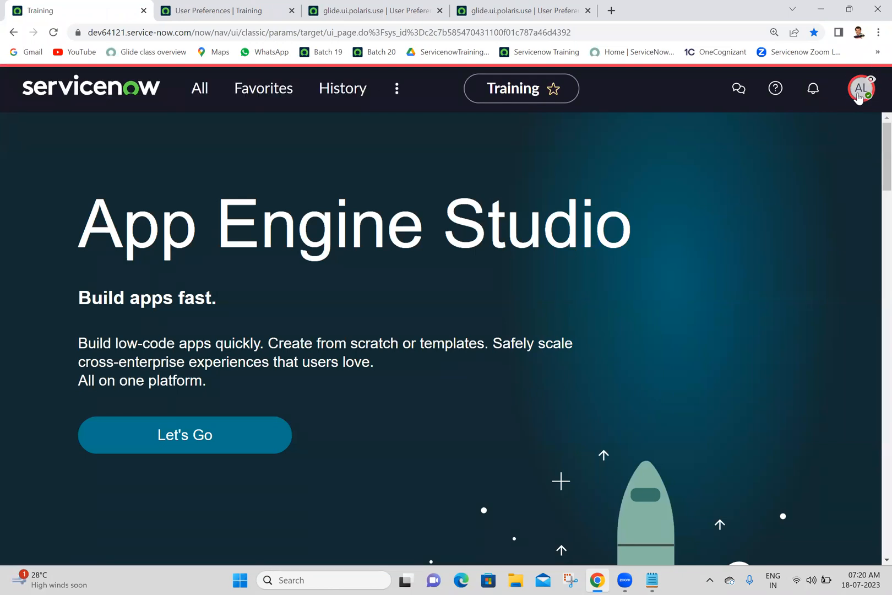
left_click(862, 88)
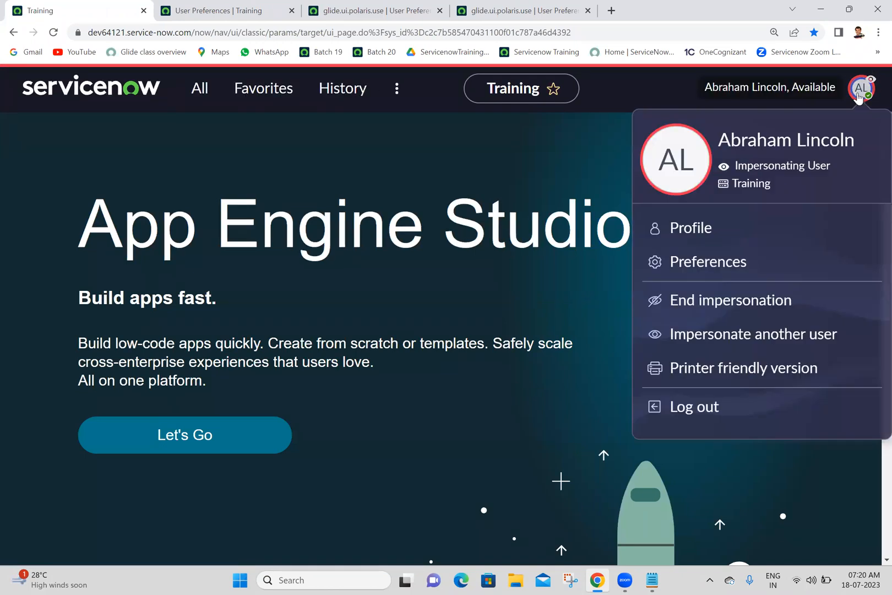
left_click(693, 303)
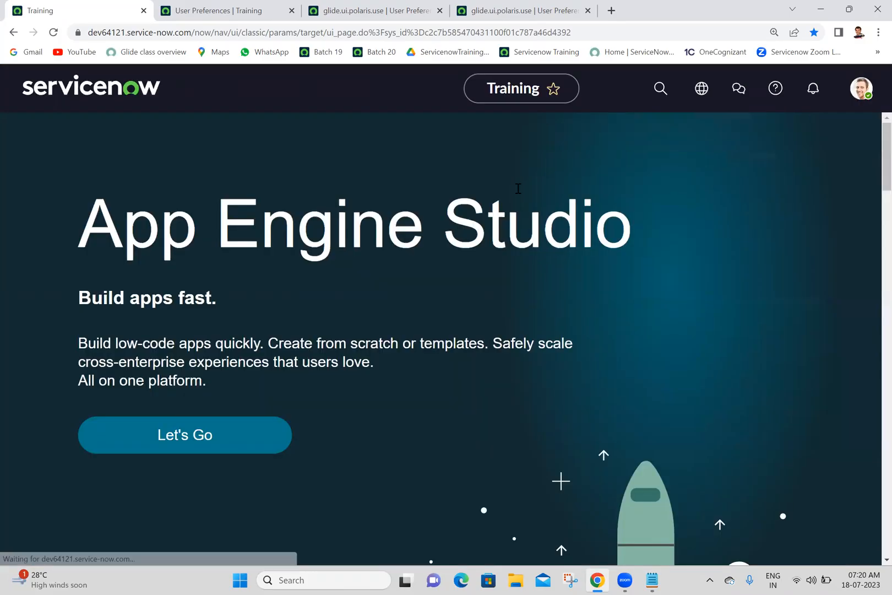
Revisit the system-wide glide.ui.polaris.use record and search the main page's application navigator for "user pre".
left_click(359, 10)
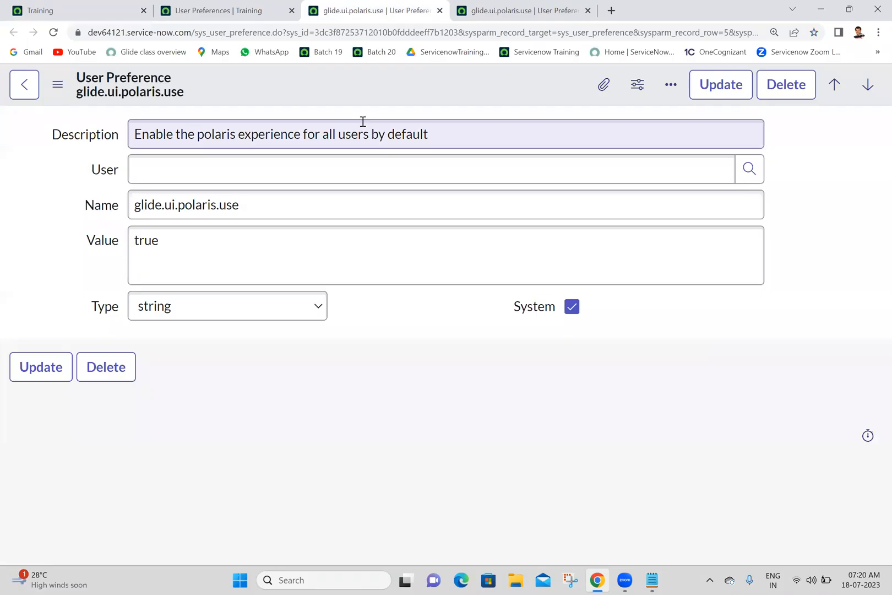
left_click(627, 34)
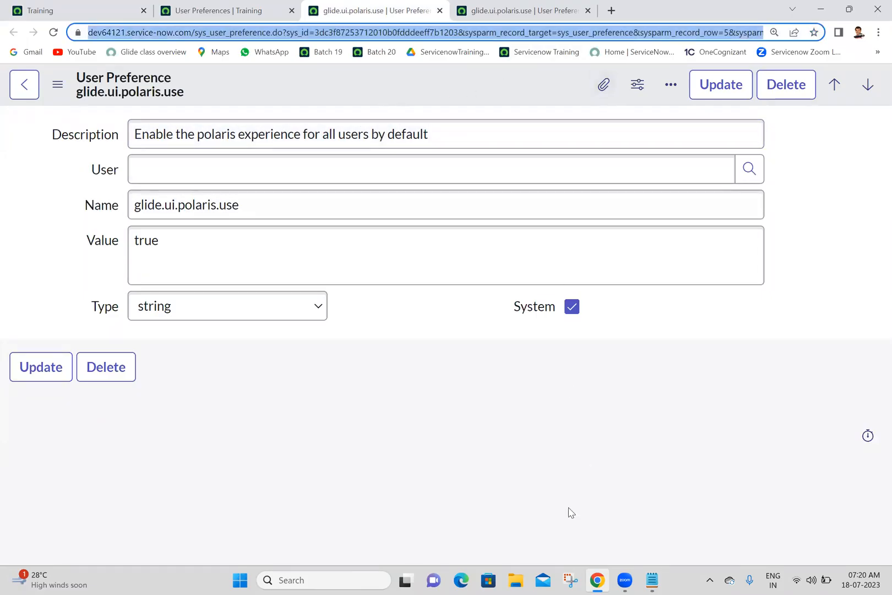
left_click(651, 580)
left_click(652, 579)
left_click(78, 10)
left_click(200, 88)
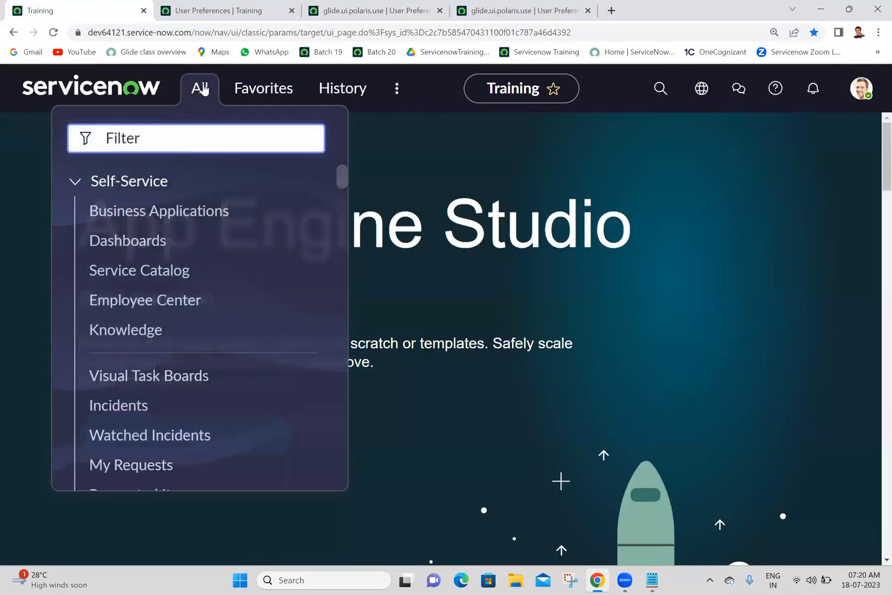
type("user pre")
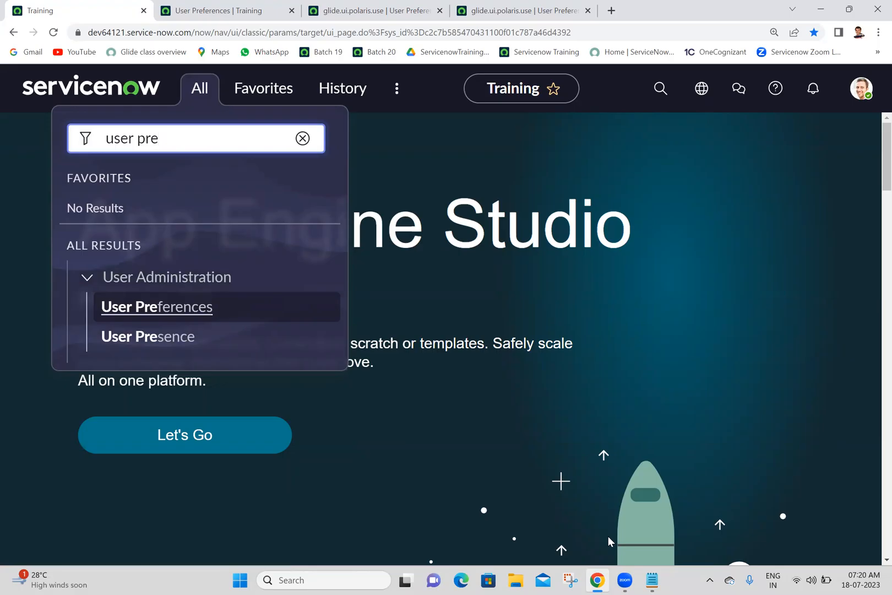
Switch to the Batch 20 notes in Notepad and add the line "User Administration -->User Preferences" below the URL.
left_click(644, 579)
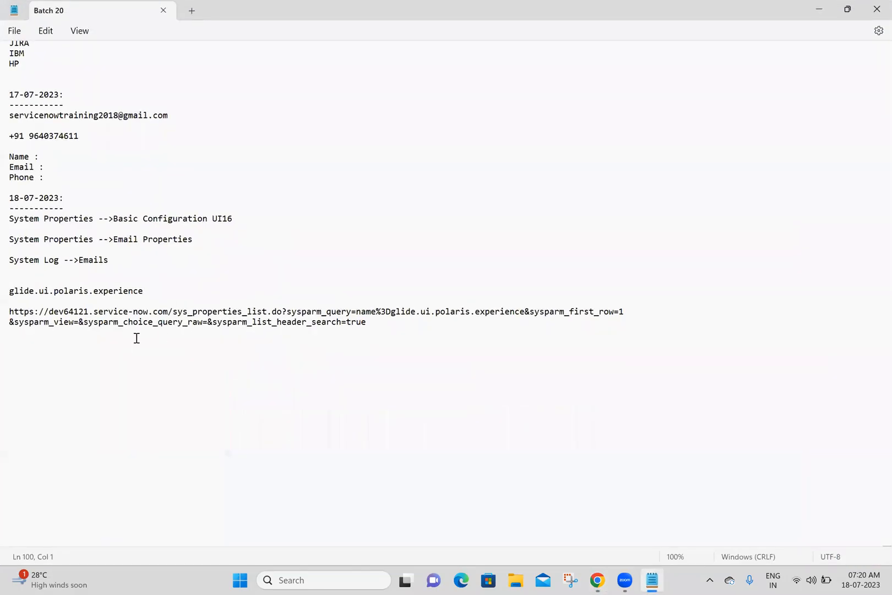
left_click(123, 342)
type("User Administration ")
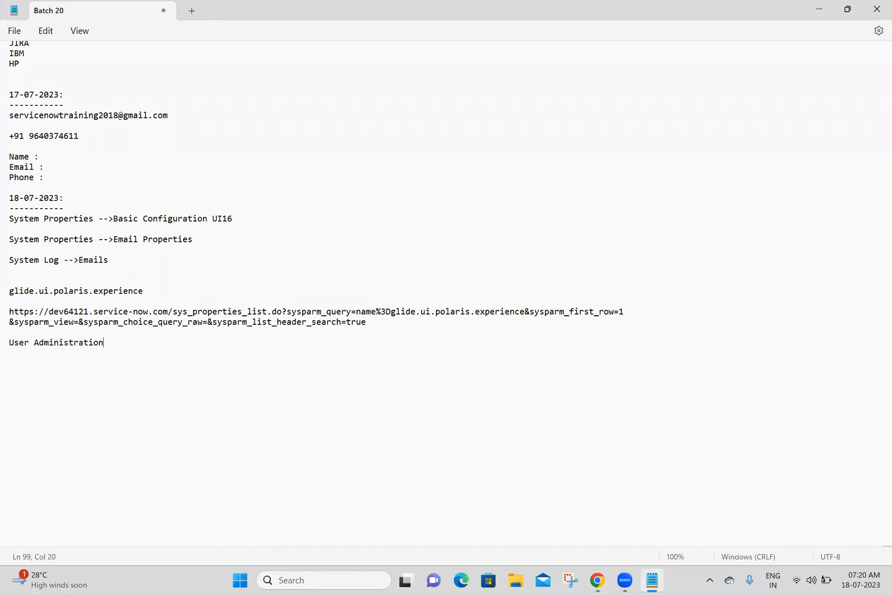
type("-->User Preferences")
key("Return")
key("Return")
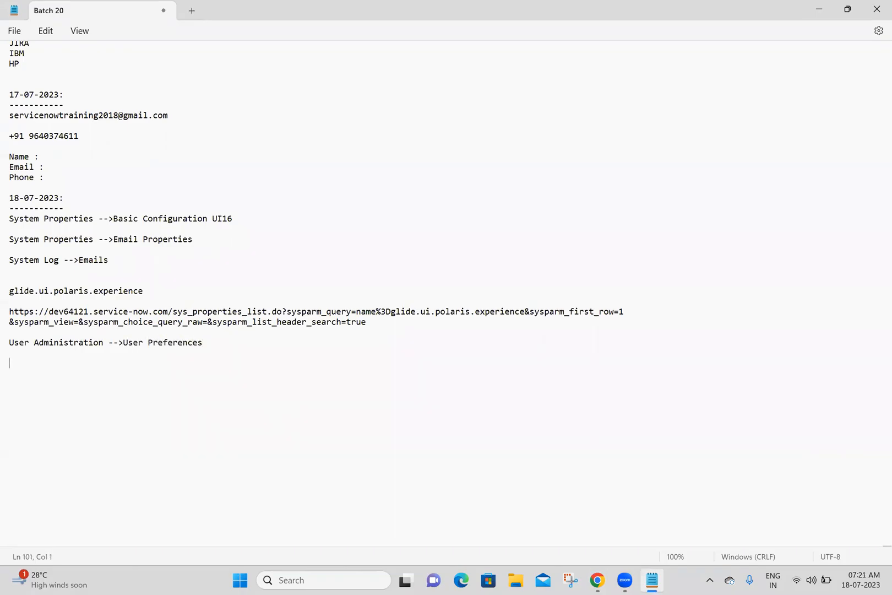
Copy "User Preferences" onto a new line below the module path, append "=" and save the notes.
left_click_drag(123, 343, 215, 344)
key("ctrl+c")
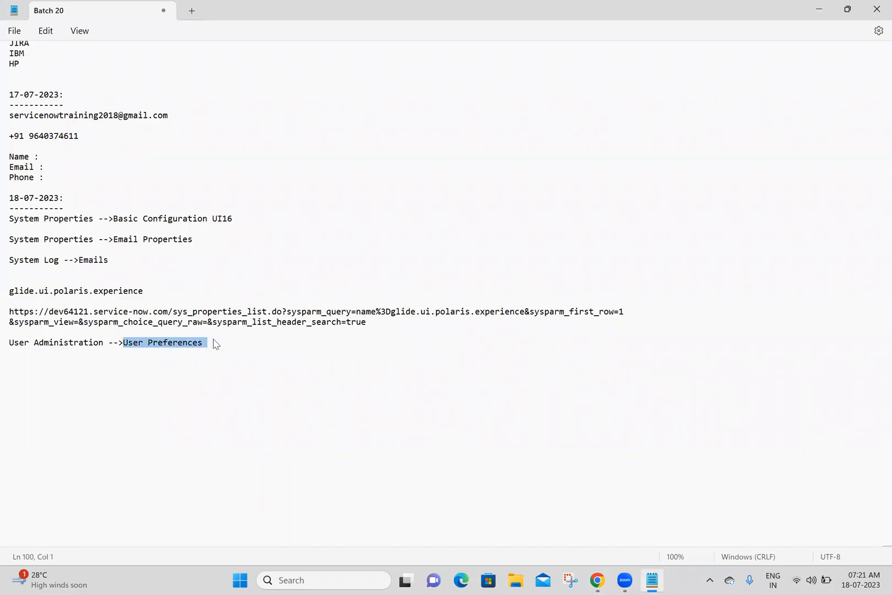
left_click(126, 370)
key("ctrl+v")
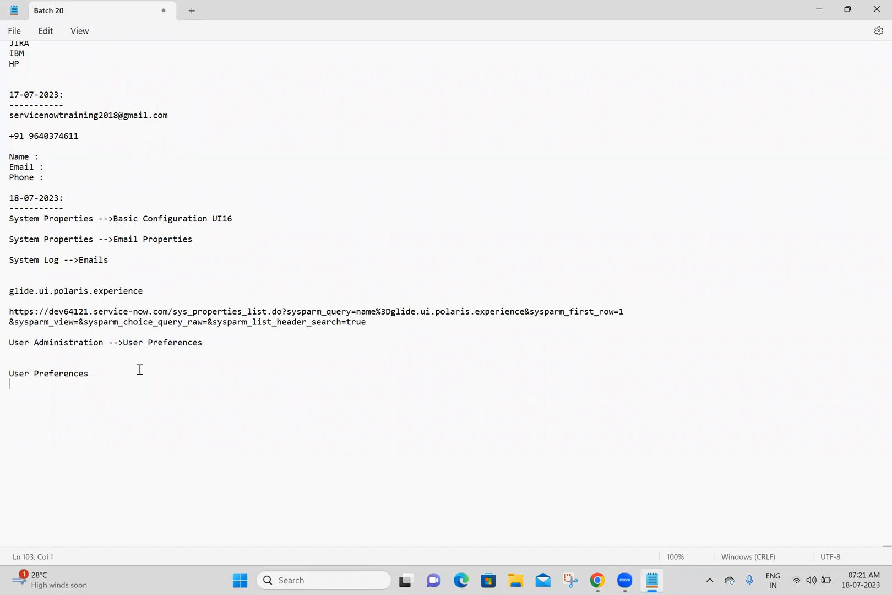
type("=")
key("ctrl+s")
Copy the table name sys_user_preference from the preference record's web address and paste it after "User Preferences=" in the notes.
key("alt+Tab")
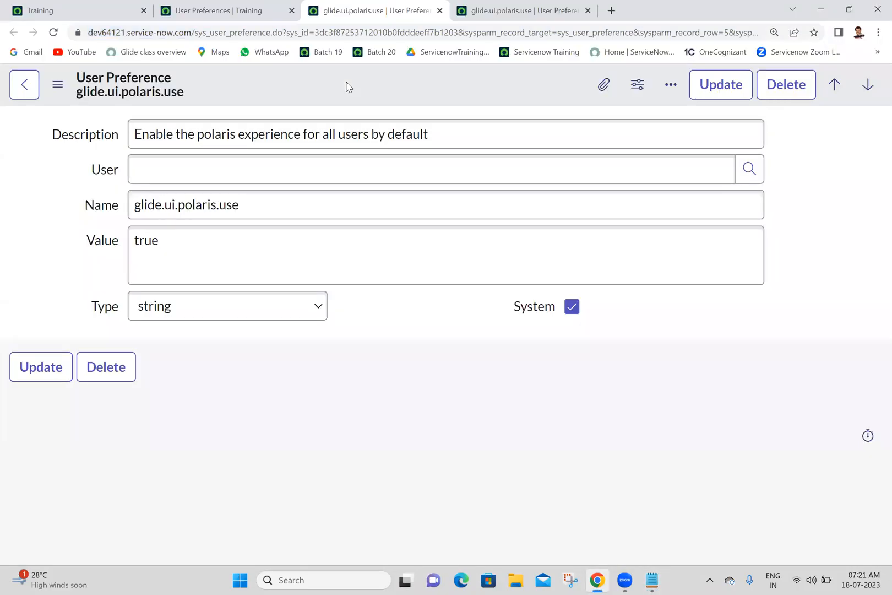
left_click(196, 31)
left_click_drag(196, 32, 272, 33)
key("ctrl+c")
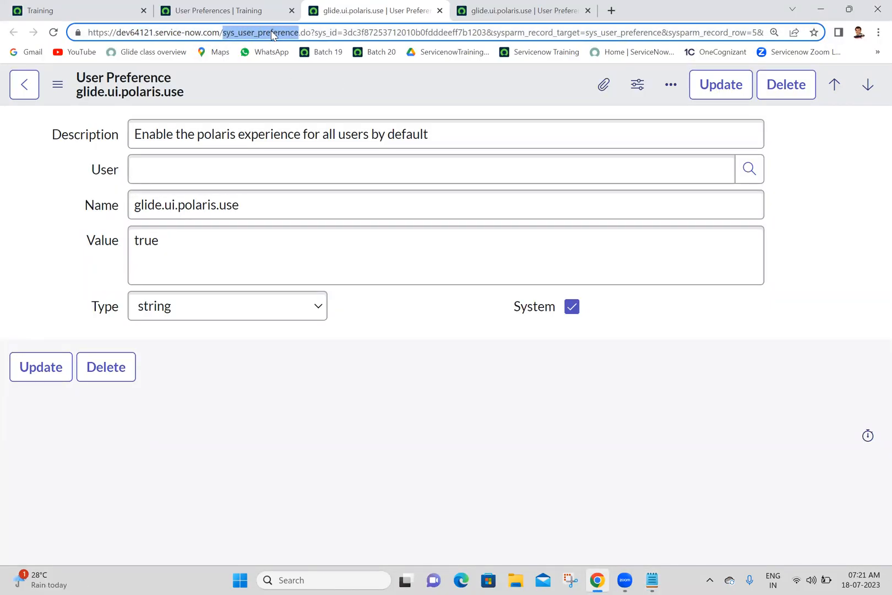
left_click(653, 580)
key("ctrl+v")
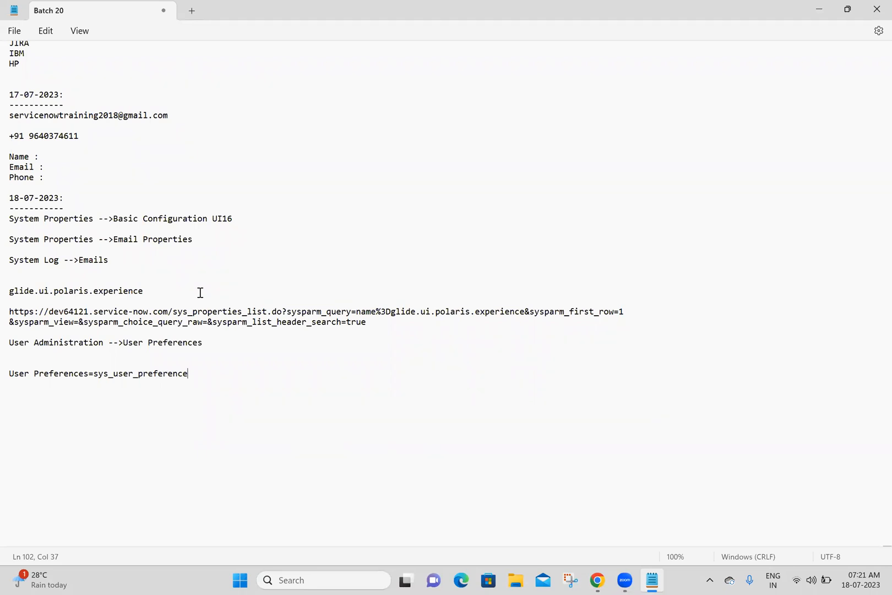
Insert the line "system properties=sys_properties" above glide.ui.polaris.experience in the notes.
left_click(161, 269)
key("Return")
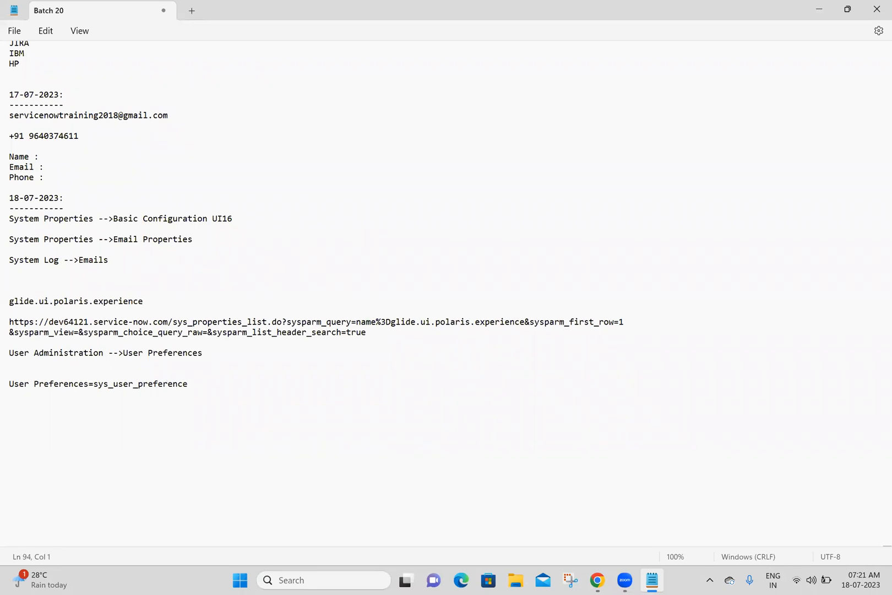
type("system")
type("operties=s")
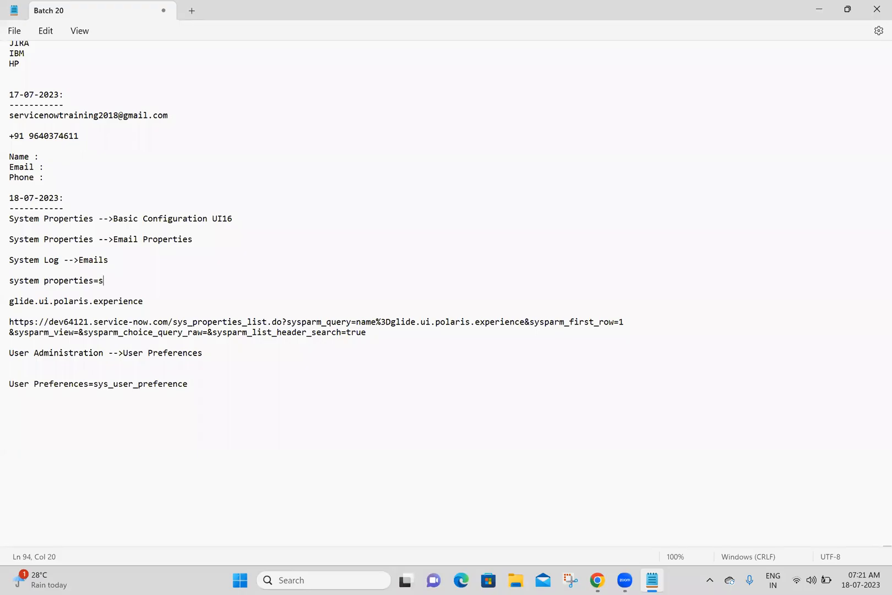
type("ys_properties")
Add the line "Emails=" below "System Log -->Emails" and save the notes.
left_click(123, 258)
key("Return")
key("Return")
type("Emails=")
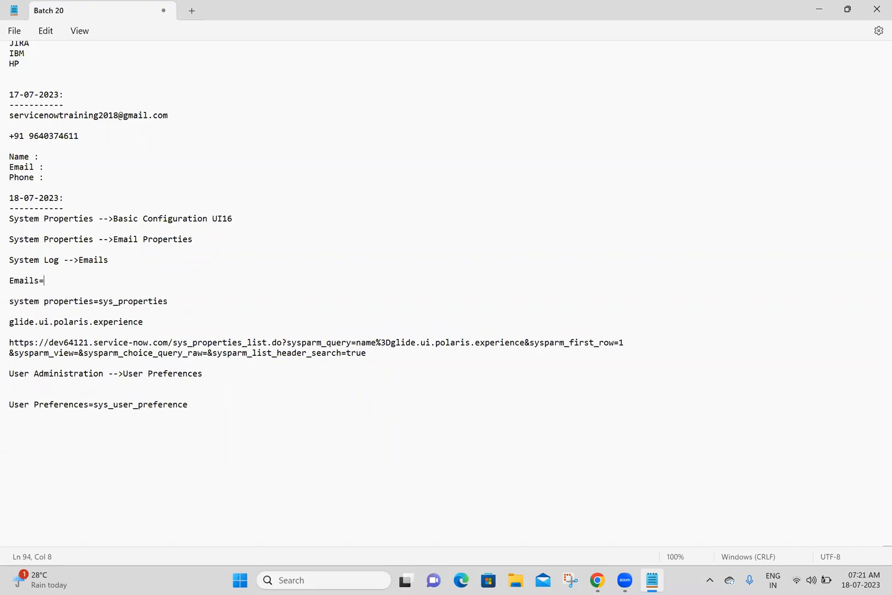
key("ctrl+s")
Switch to the ServiceNow instance, filter the navigator for "emails" and open the System Logs Emails list in a new tab.
key("alt+Tab")
key("ctrl+shift+Left")
key("ctrl+shift+Left")
type("emails")
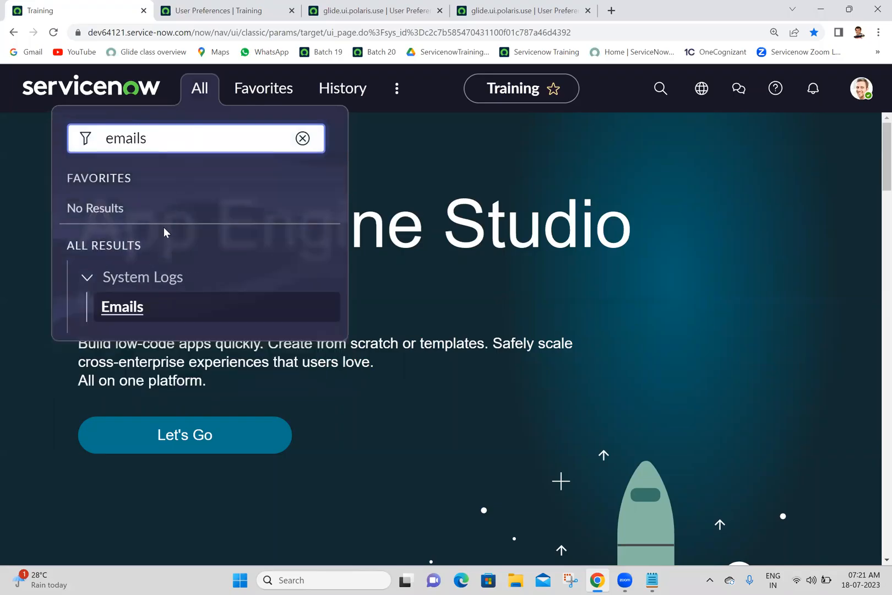
middle_click(121, 309)
left_click(204, 5)
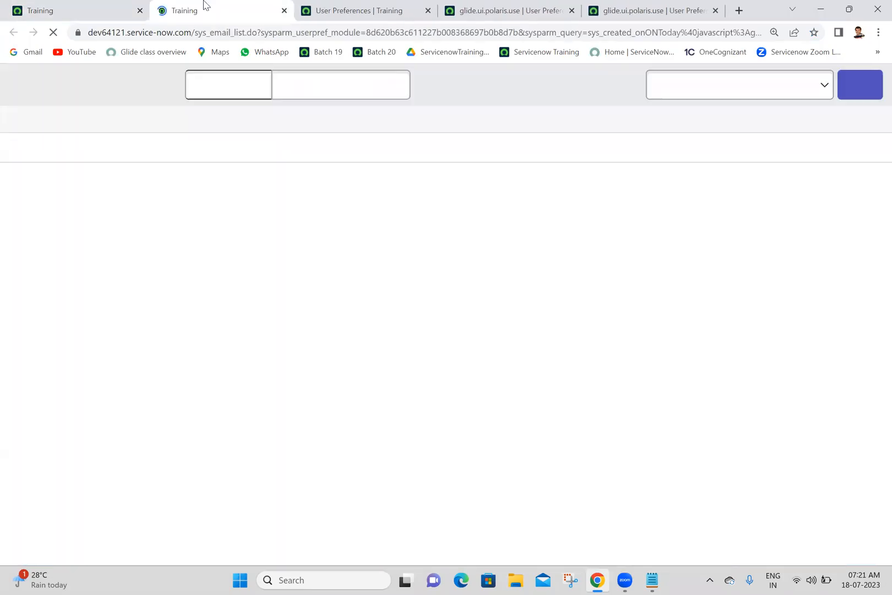
Copy the table name sys_email from the Emails list's web address and paste it after "Emails=" in the notes.
left_click(195, 31)
left_click_drag(195, 31, 6, 19)
left_click(212, 331)
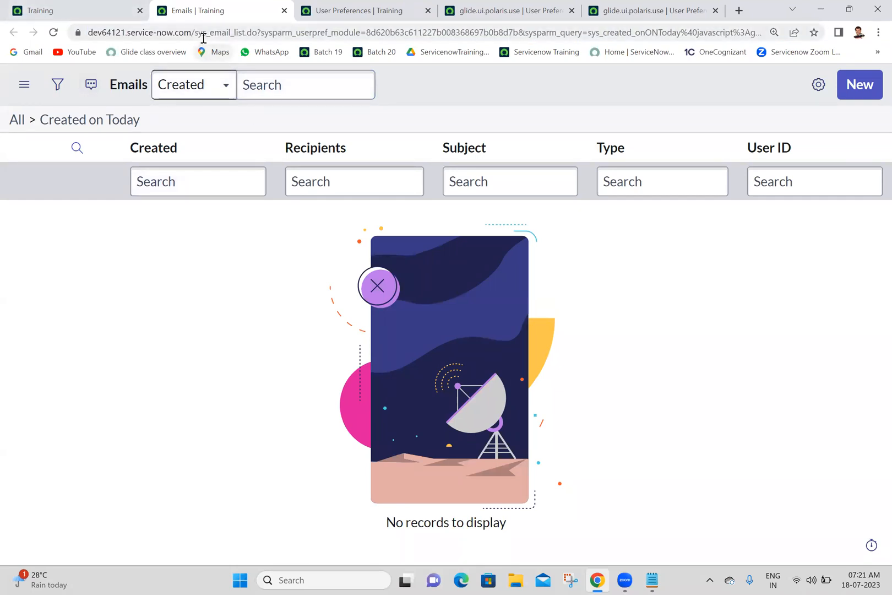
left_click_drag(194, 32, 233, 33)
key("ctrl+c")
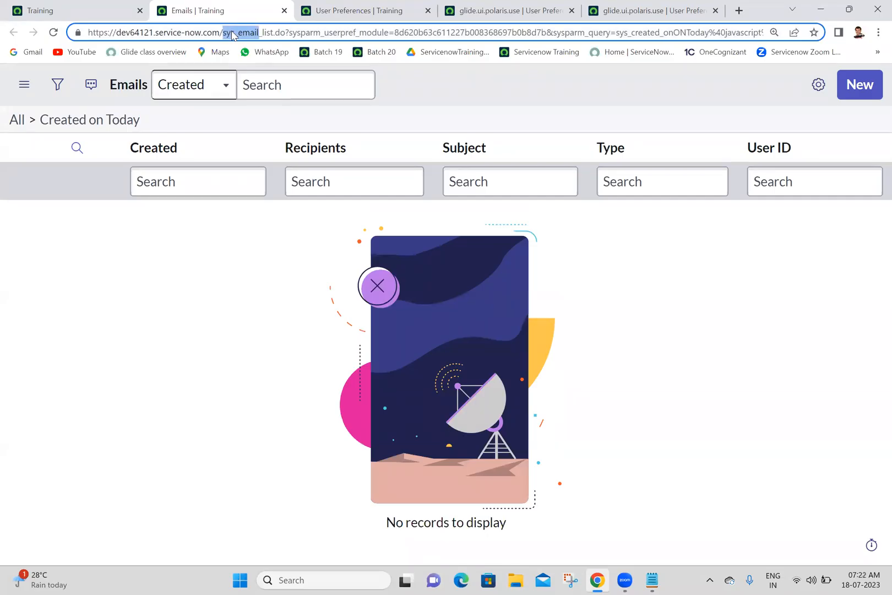
left_click(662, 580)
key("ctrl+v")
Move the line "system properties=sys_properties" to below "System Properties -->Email Properties" in the notes.
left_click_drag(174, 301, 7, 290)
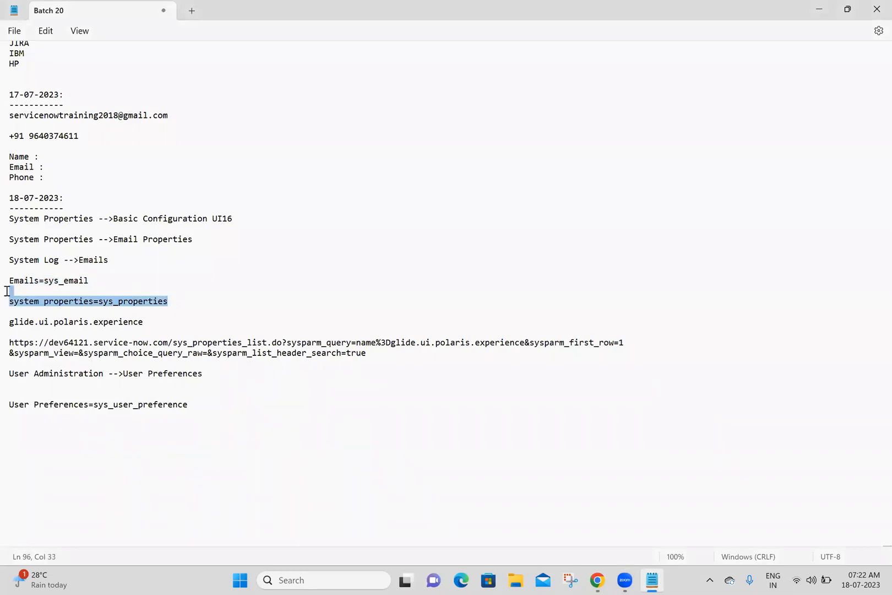
key("ctrl+x")
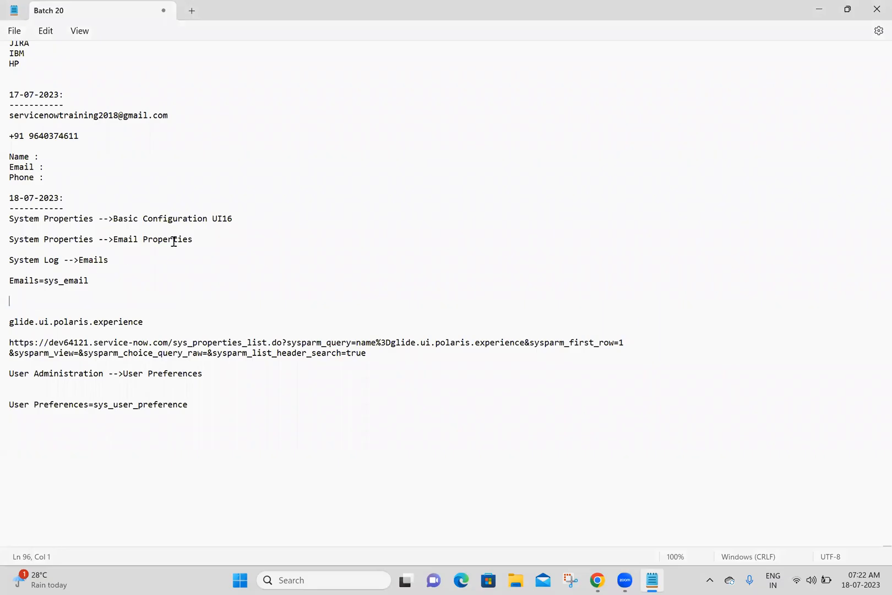
left_click(197, 239)
key("Return")
key("ctrl+v")
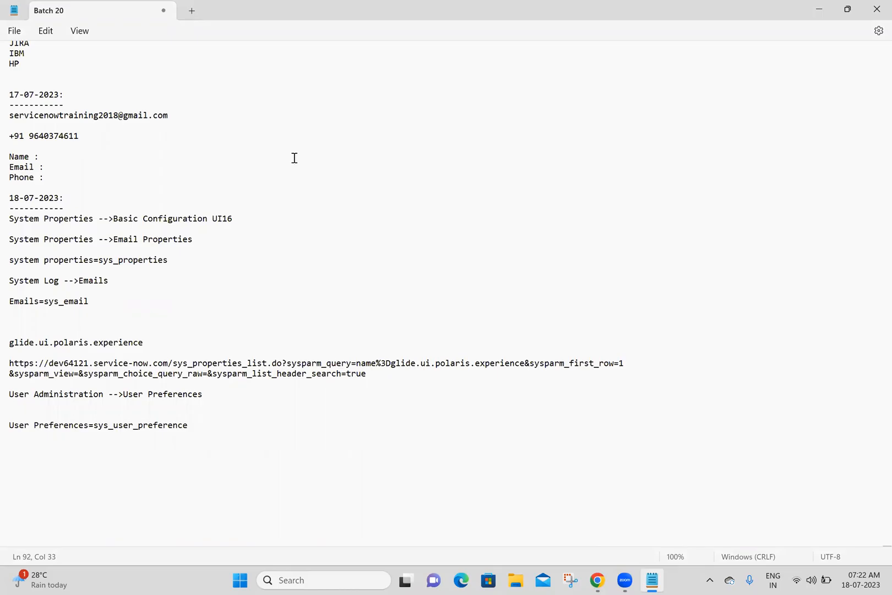
Copy the preference name glide.ui.polaris.use from its ServiceNow record, paste it below "User Preferences=sys_user_preference" in the notes and save them.
key("alt+Tab")
triple_click(281, 203)
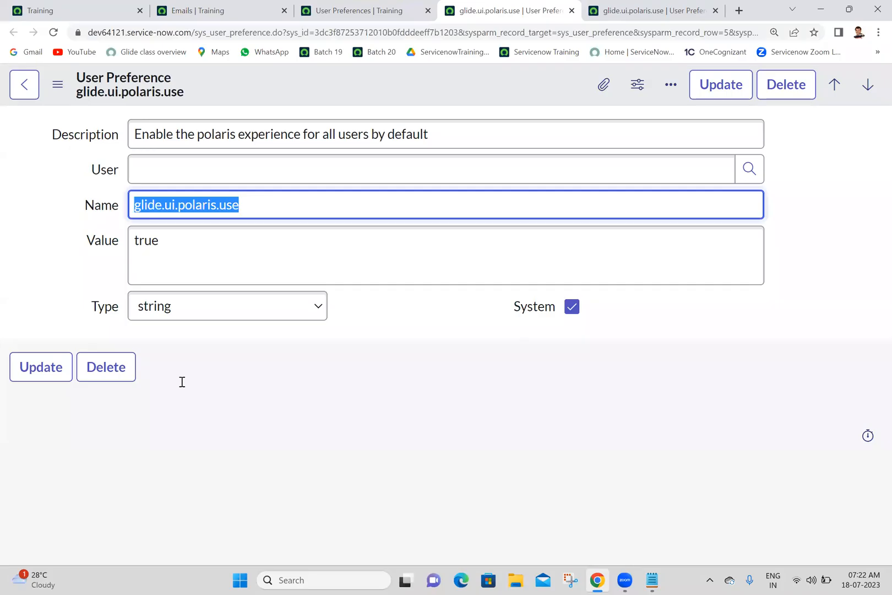
left_click(74, 446)
key("ctrl+v")
left_click(48, 467)
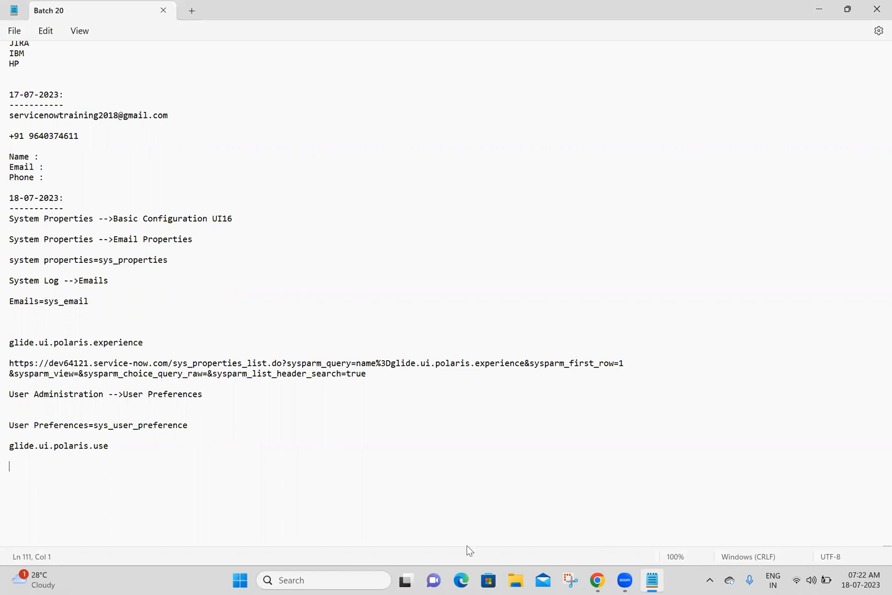
left_click(570, 580)
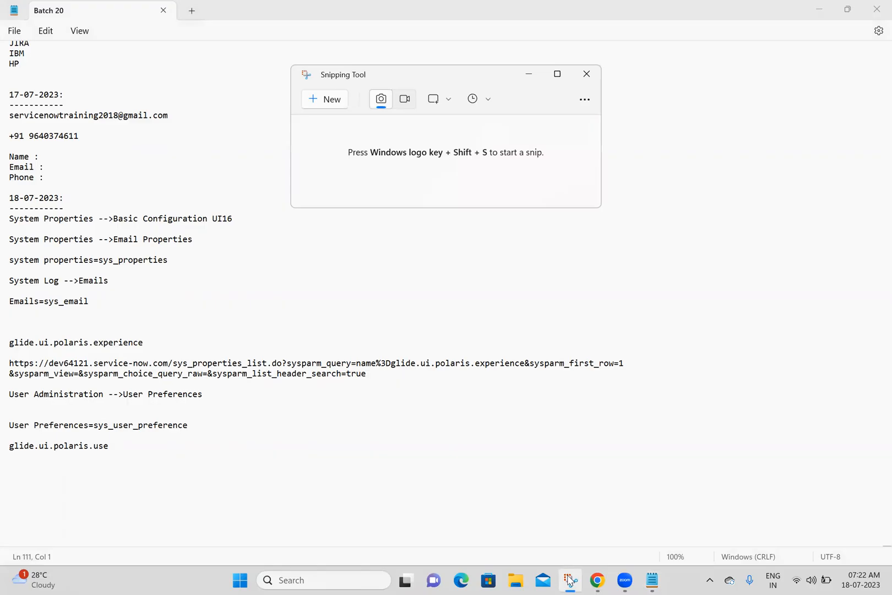
left_click(319, 100)
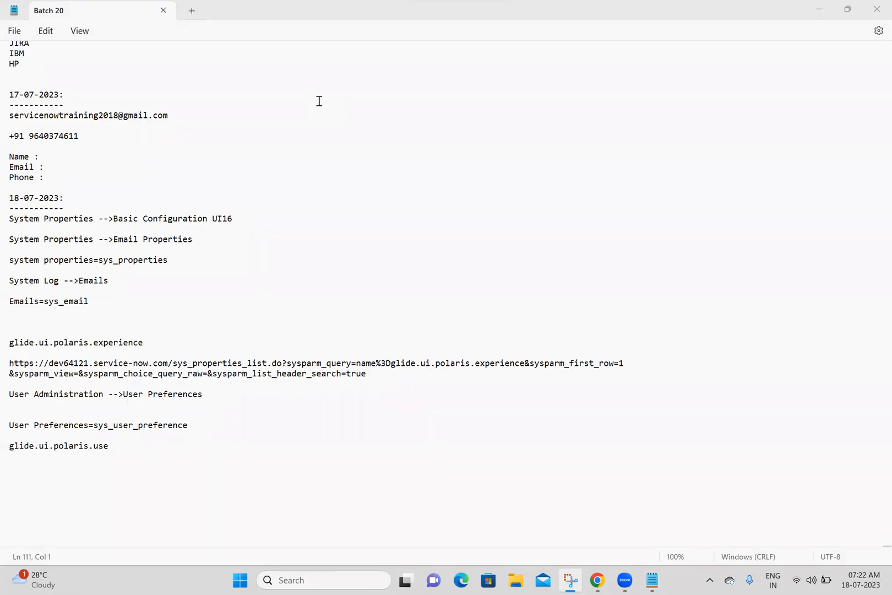
left_click_drag(320, 10, 570, 512)
left_click(677, 100)
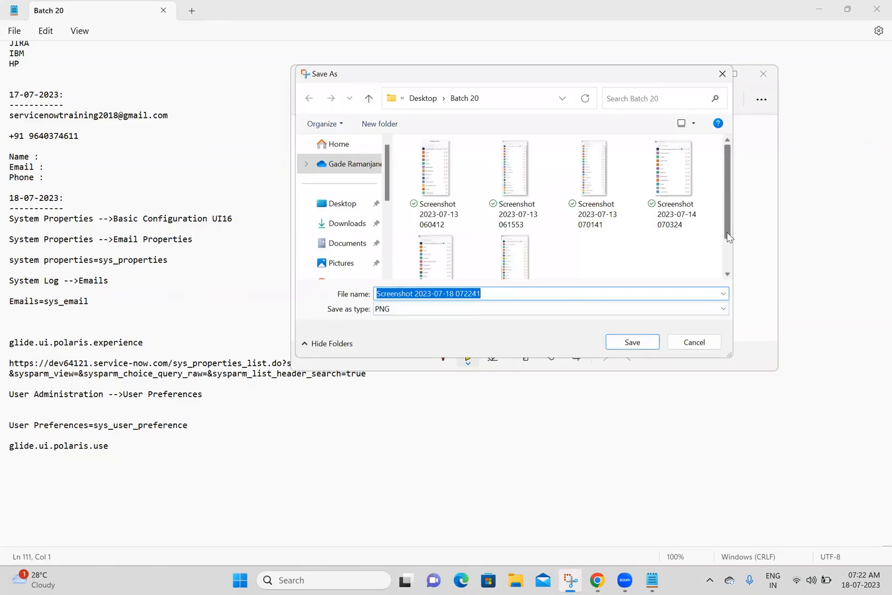
scroll(728, 236, "down", 1)
left_click(631, 344)
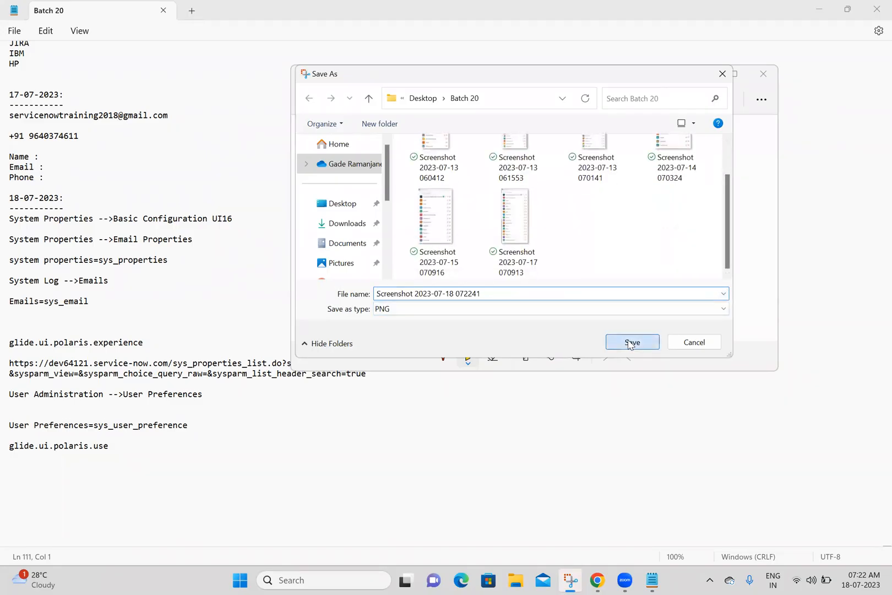
left_click(763, 72)
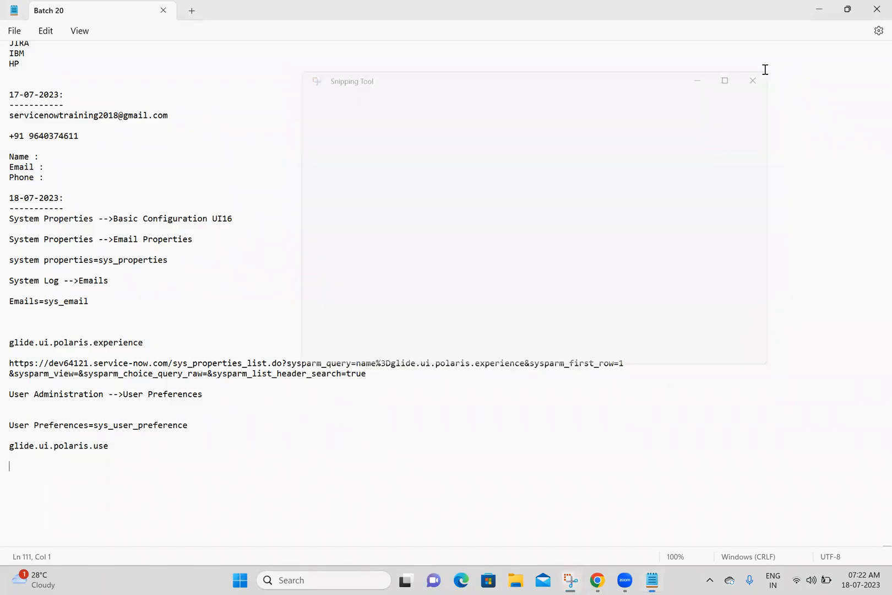
left_click(468, 342)
left_click(358, 502)
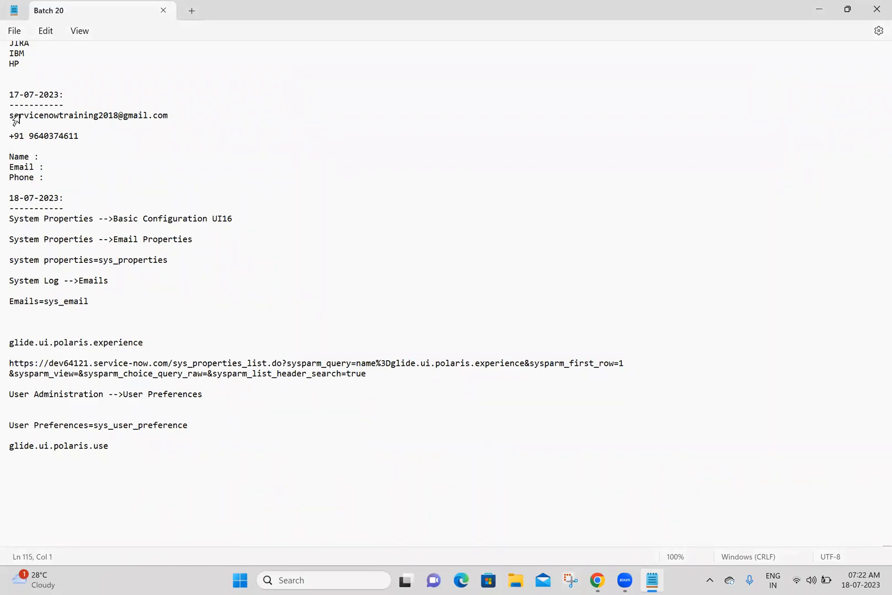
Add the contact phone number on its own line below "Phone :" in the 17-07-2023 notes.
left_click_drag(10, 114, 83, 174)
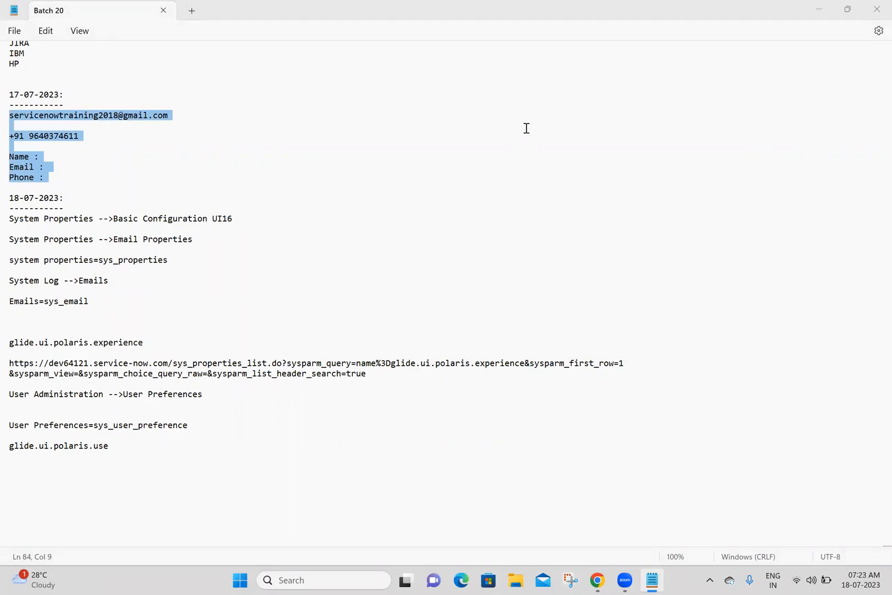
left_click(179, 174)
key("Return")
key("Return")
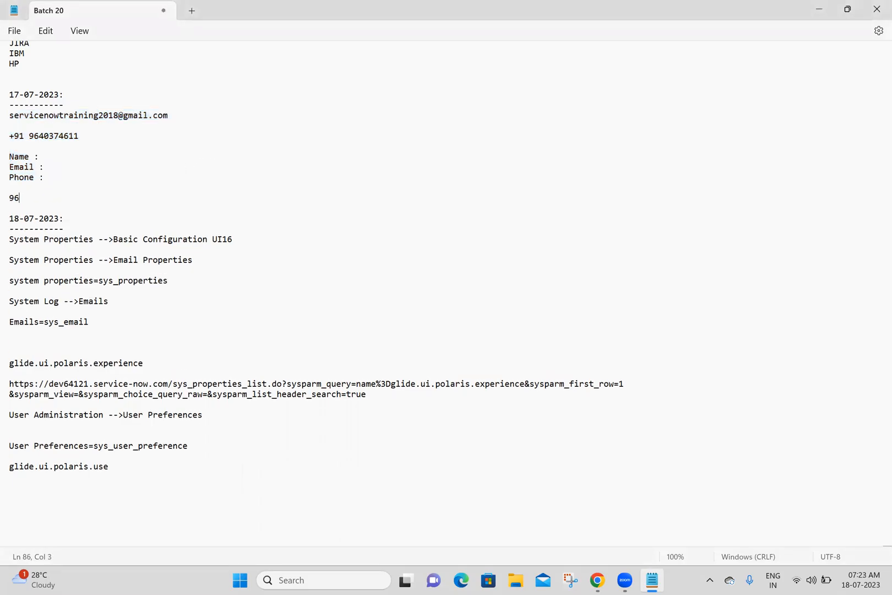
left_click_drag(69, 197, 6, 198)
left_click(157, 158)
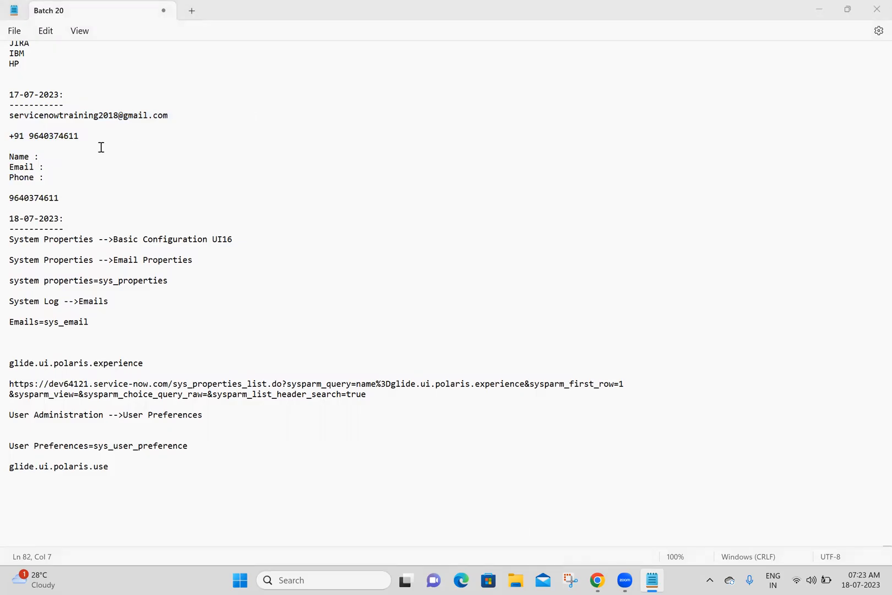
Highlight the contact e-mail address and the phone number with its country code under 17-07-2023.
left_click_drag(10, 115, 175, 110)
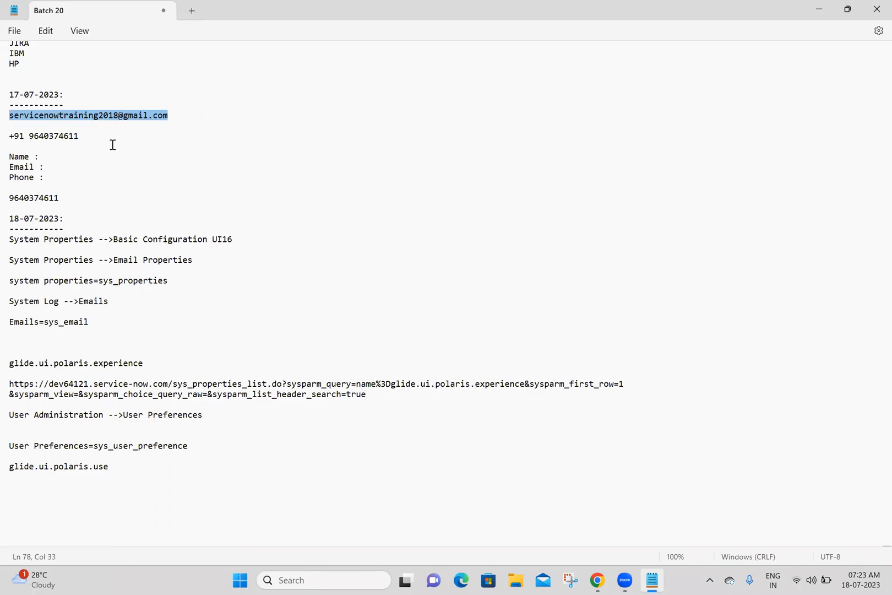
left_click_drag(108, 137, 14, 138)
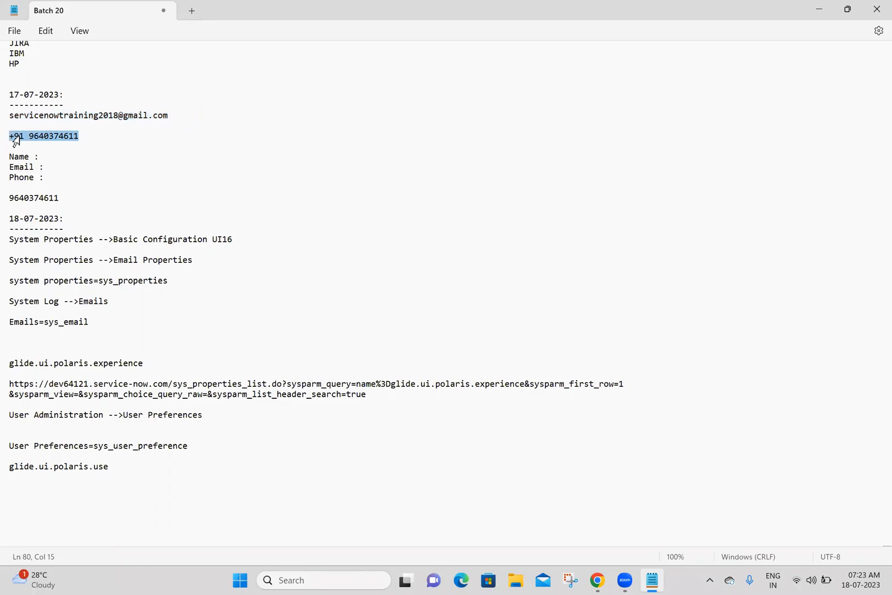
left_click(144, 138)
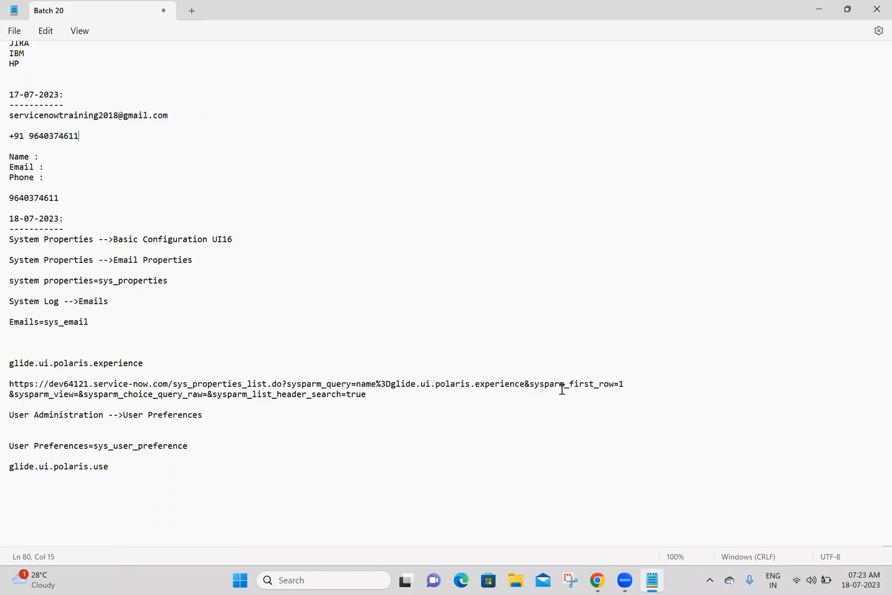
left_click(573, 552)
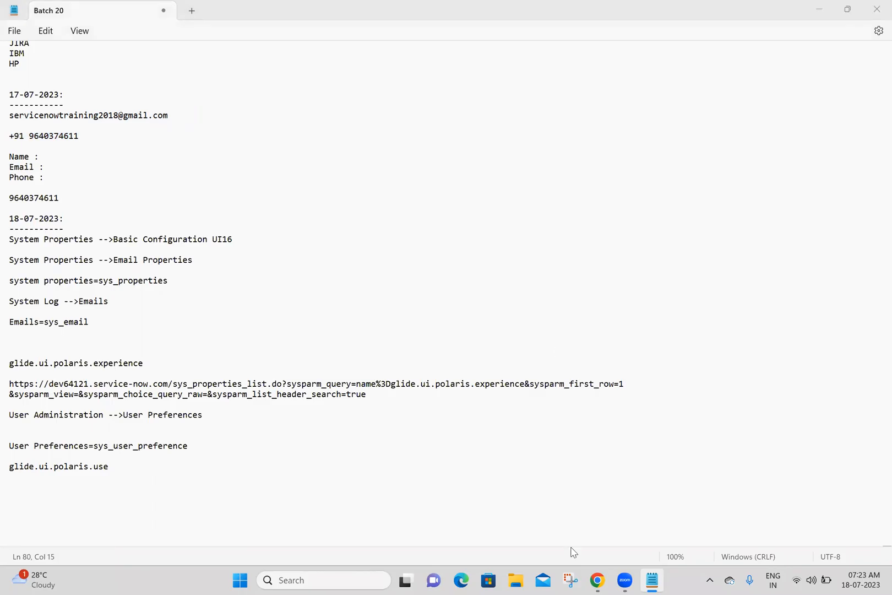